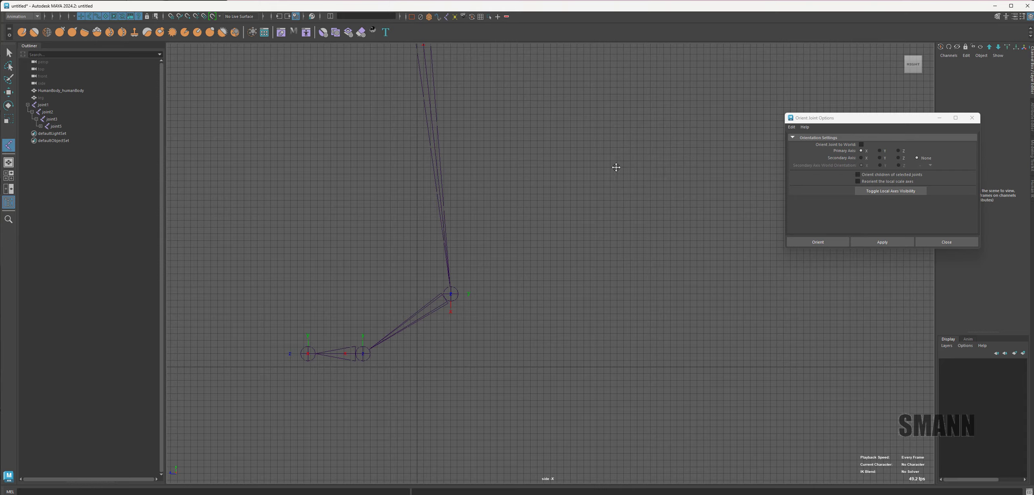
Step: Draw an S-shaped chain of 15 joints beside the leg chain in the side view
scroll(487, 201, "down", 5)
middle_click_drag(315, 100, 514, 253, "alt")
left_click(482, 84)
left_click(435, 103)
left_click(414, 126)
left_click(404, 154)
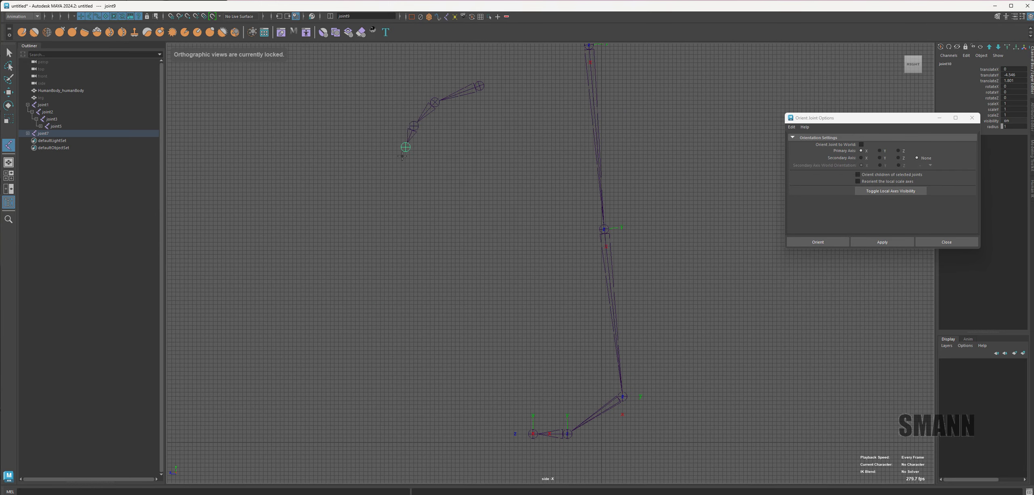
left_click(407, 189)
left_click(435, 219)
left_click(468, 242)
left_click(514, 260)
left_click(543, 283)
left_click_drag(343, 387, 340, 383)
left_click(335, 380)
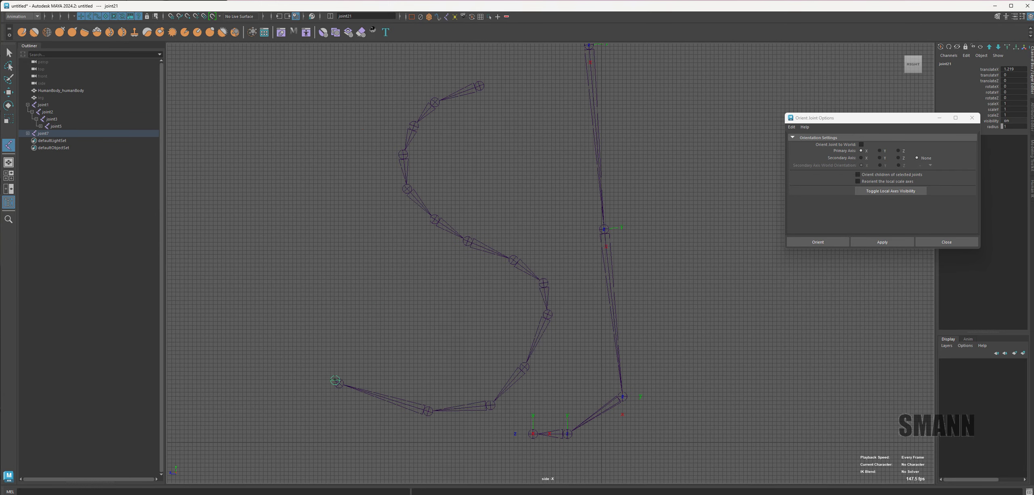
key("Return")
Step: Try orienting the joints of the whole S-shaped chain and turn on the display of their local rotation axes
middle_click_drag(459, 308, 450, 318, "alt")
left_click_drag(291, 443, 522, 101)
left_click(876, 244)
middle_click_drag(629, 228, 631, 217, "alt")
key("ctrl+z")
left_click(868, 191)
left_click(537, 177)
Step: Examine the local rotation axis directions along the S-shaped chain, from its root to its end joint
middle_click_drag(569, 332, 579, 358, "alt")
right_click_drag(579, 358, 571, 349, "alt")
middle_click_drag(571, 349, 561, 316, "alt")
left_click_drag(560, 316, 492, 80, "alt")
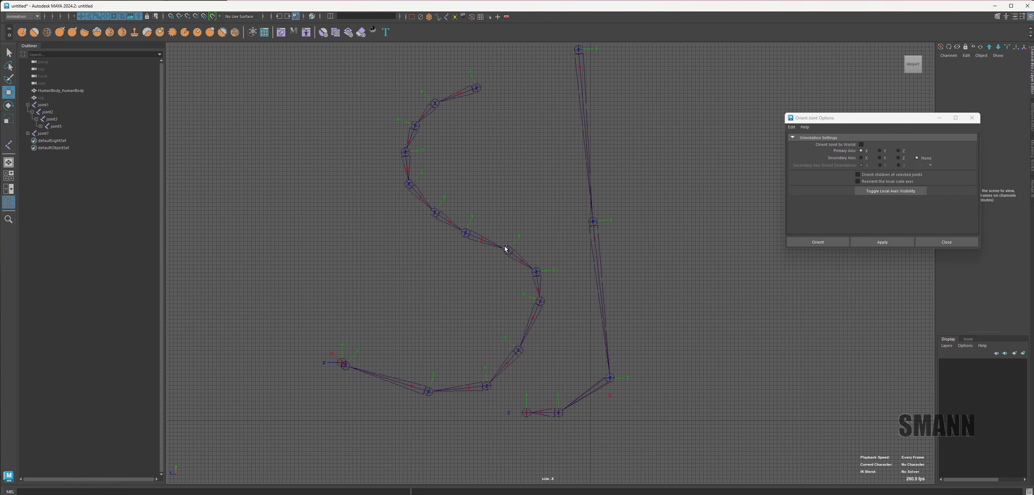
middle_click_drag(560, 279, 553, 208, "alt")
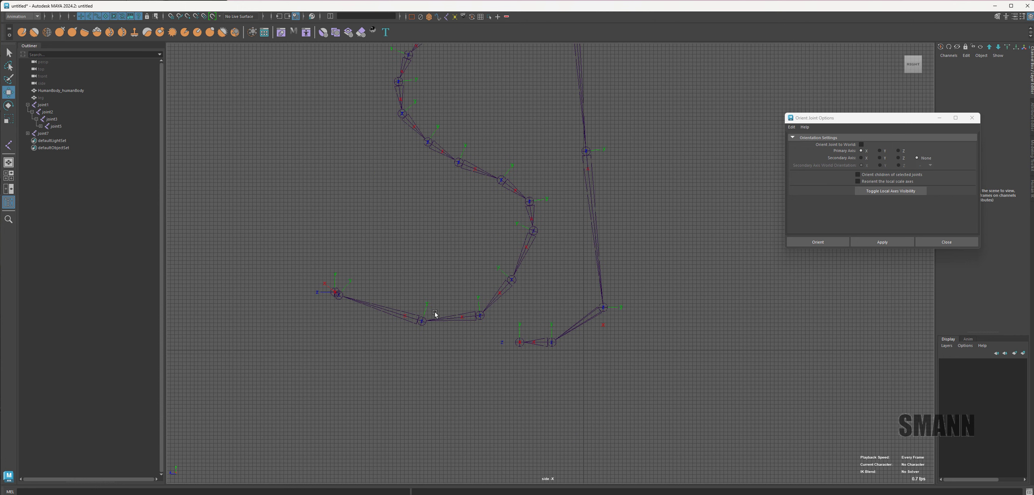
middle_click_drag(536, 263, 538, 347, "alt")
right_click_drag(538, 347, 496, 307, "alt")
Step: Select all joints of the S-shaped chain and try rotating them together
left_click(490, 118)
key("space")
left_click(477, 180)
left_click(547, 83)
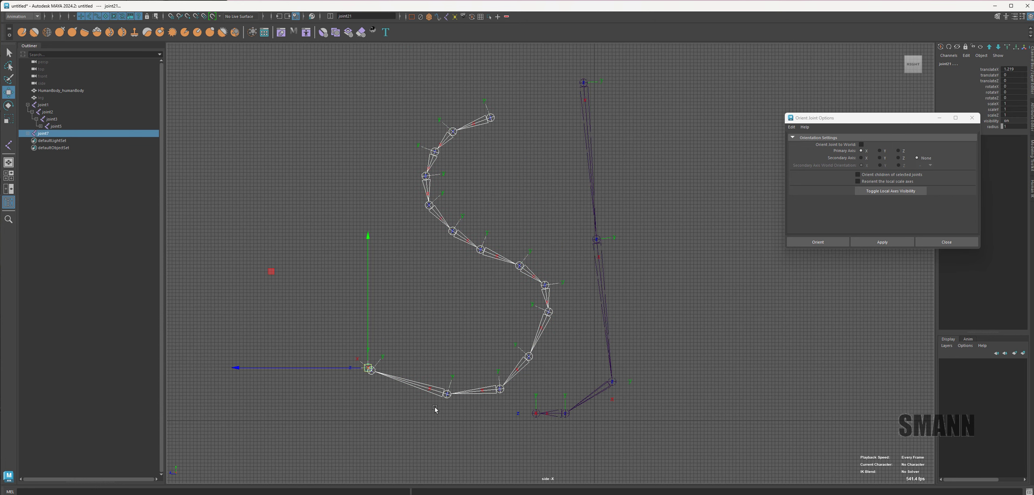
key("q")
left_click(368, 370)
key("e")
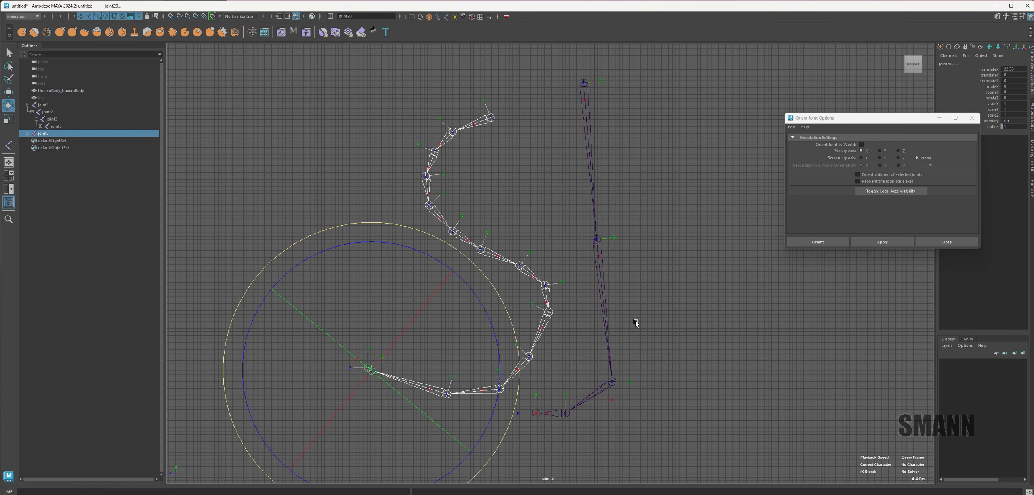
middle_click_drag(638, 325, 614, 278, "alt")
left_click_drag(472, 285, 509, 300)
key("ctrl+z")
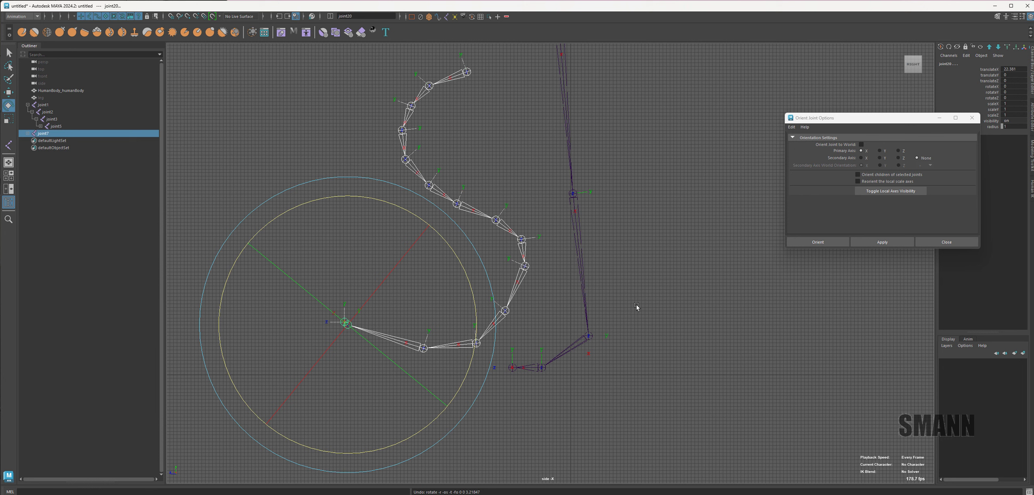
left_click(694, 289)
left_click_drag(548, 293, 614, 219)
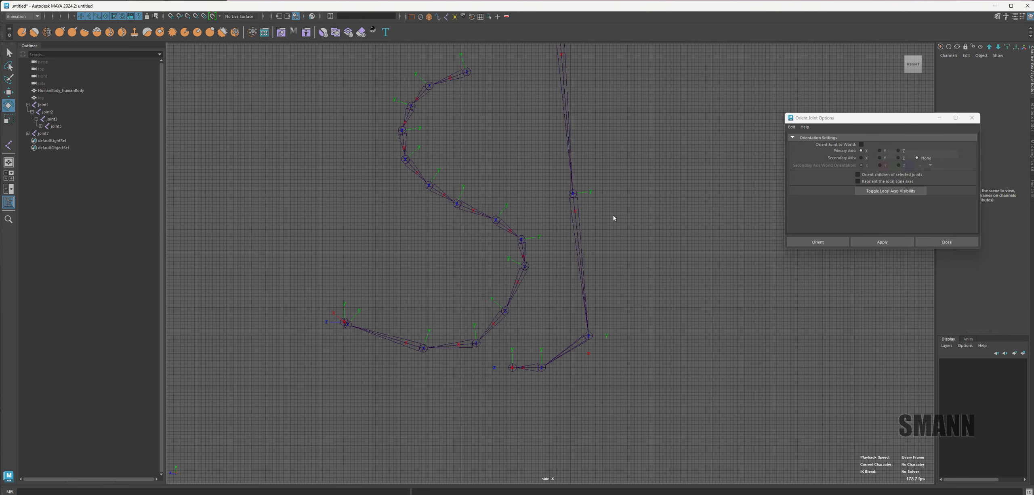
Step: Bring up the custom sm_joint_win tool, select joint10 to joint14, and turn their local axes twice about X
left_click_drag(900, 139, 254, 79)
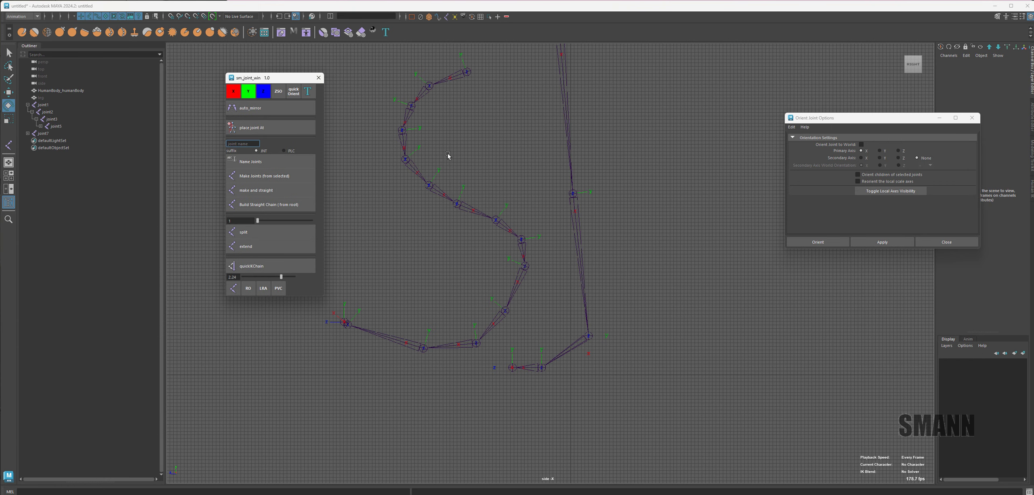
middle_click_drag(587, 205, 625, 234, "alt")
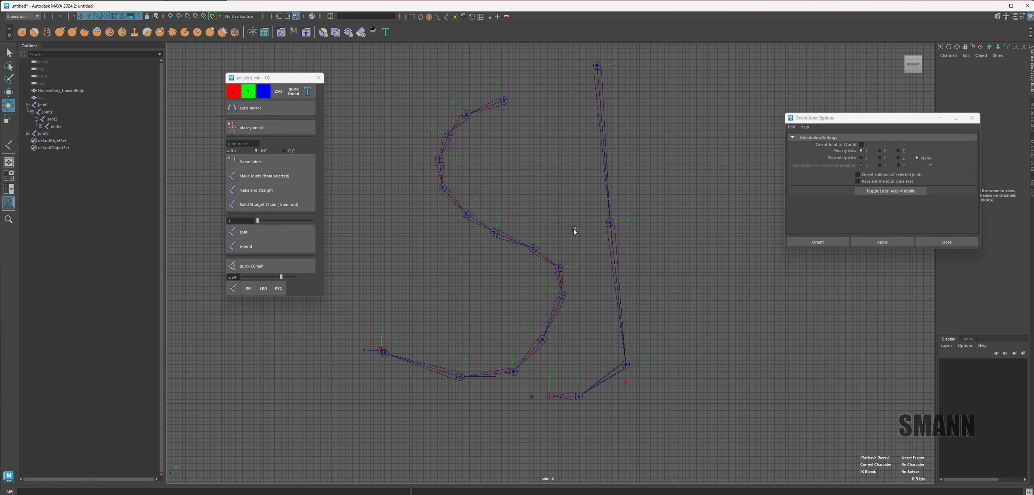
left_click(542, 253)
key("ctrl+Up")
key("ctrl+Up")
key("ctrl+Up")
key("ctrl+Up")
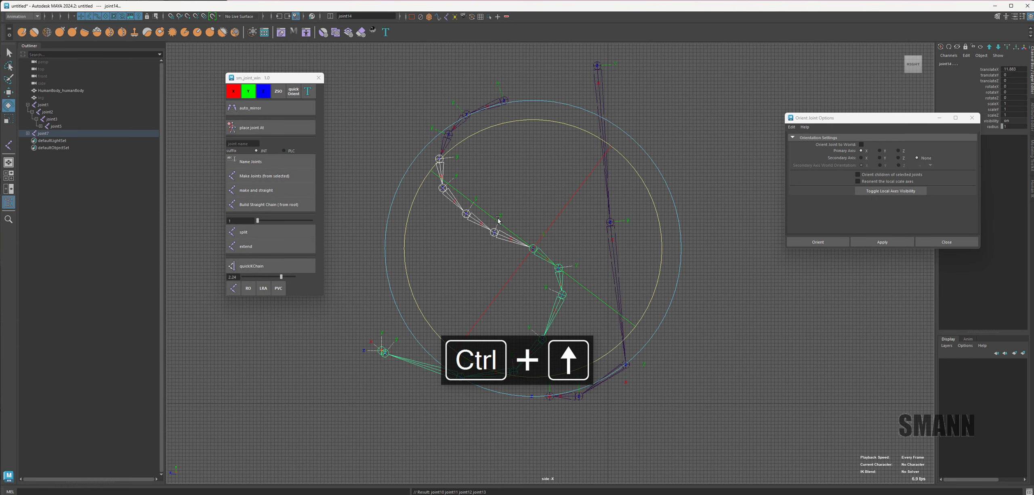
left_click(234, 93)
left_click(235, 93)
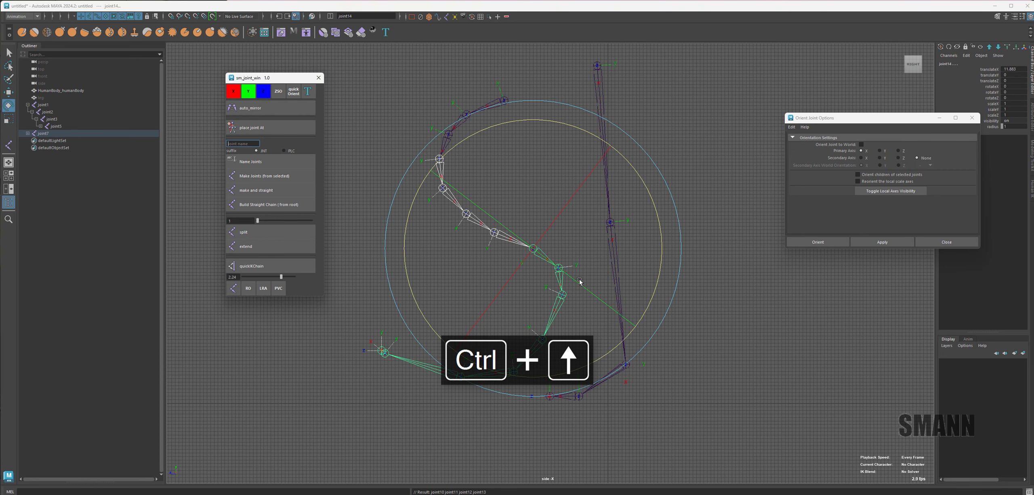
Step: Select joint15 alone and turn its local axes twice about Z
middle_click_drag(579, 280, 564, 212, "alt")
left_click(724, 256)
left_click(545, 212)
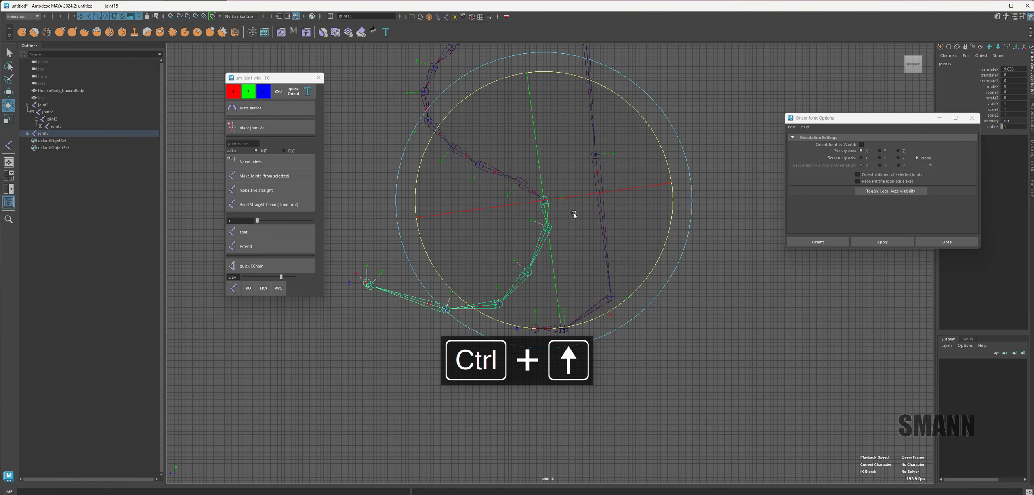
left_click(264, 91)
left_click(263, 91)
left_click(679, 284)
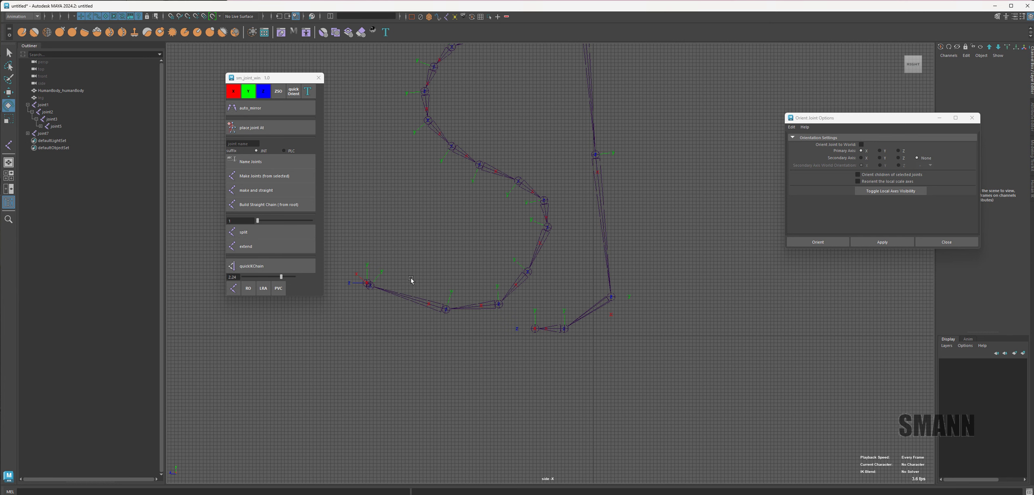
Step: Align the S-shaped chain's end joint with its parent's axes and close the custom joint tool
left_click(402, 296)
key("Down")
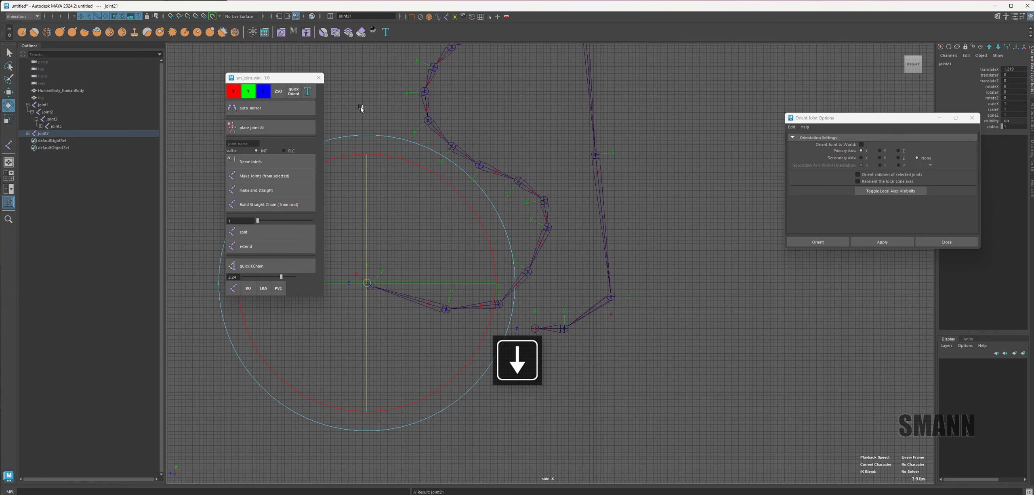
left_click(328, 90)
left_click(319, 77)
Step: Reselect every joint of the S-shaped chain and test the corrected axes by rotating them all at once
middle_click_drag(546, 67, 555, 129, "alt")
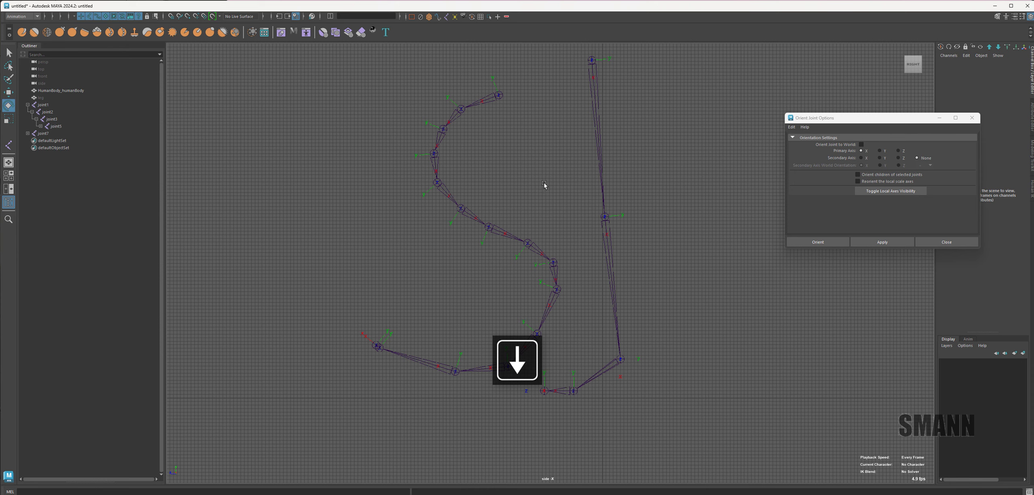
middle_click_drag(547, 197, 508, 261, "alt")
left_click_drag(444, 106, 475, 210)
key("space")
left_click(457, 282)
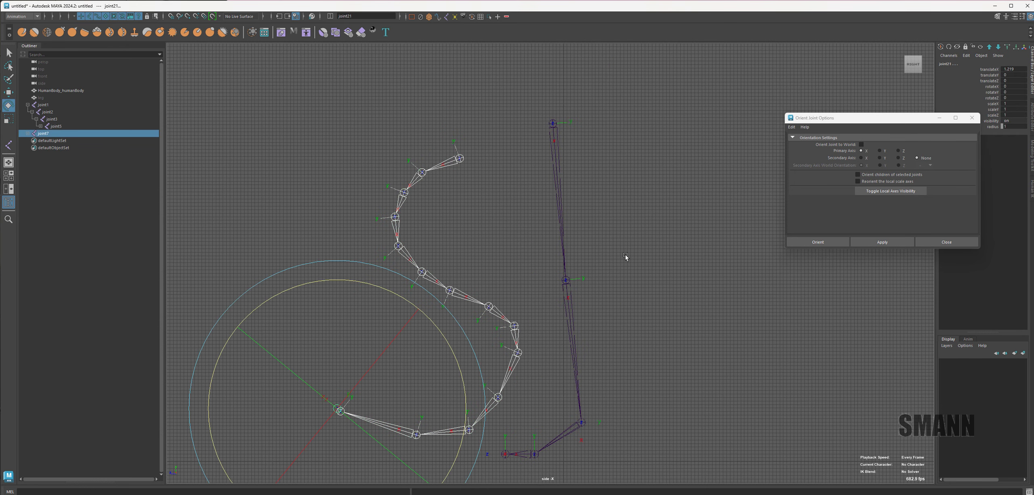
key("e")
middle_click_drag(467, 319, 478, 237, "alt")
mouse_move(466, 274)
left_mouse_down()
mouse_move(469, 294)
mouse_move(454, 266)
mouse_move(465, 291)
left_mouse_up()
left_click(642, 141)
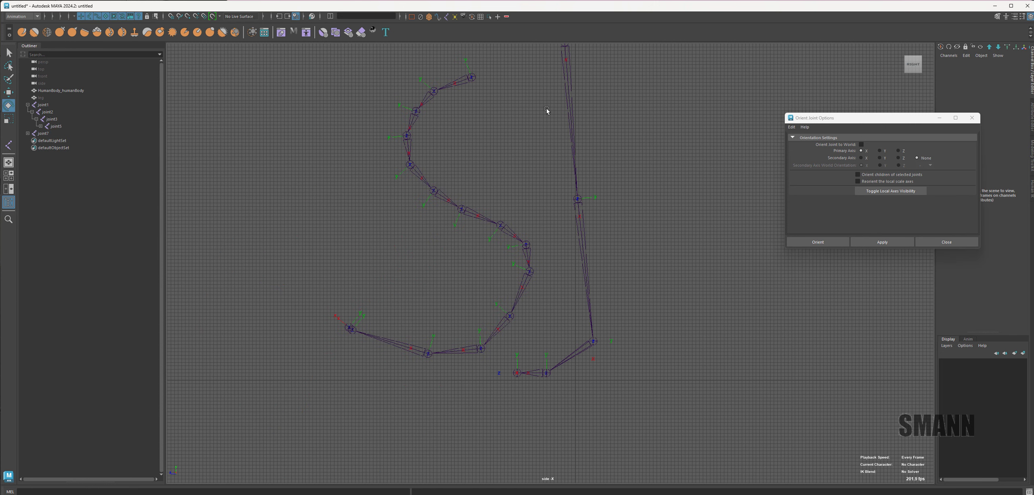
Step: Delete the S-shaped joint chain and close the Orient Joint Options
left_click_drag(453, 59, 489, 104)
key("Delete")
middle_click_drag(581, 196, 433, 279, "alt")
middle_click_drag(546, 262, 608, 202, "alt")
left_click(947, 242)
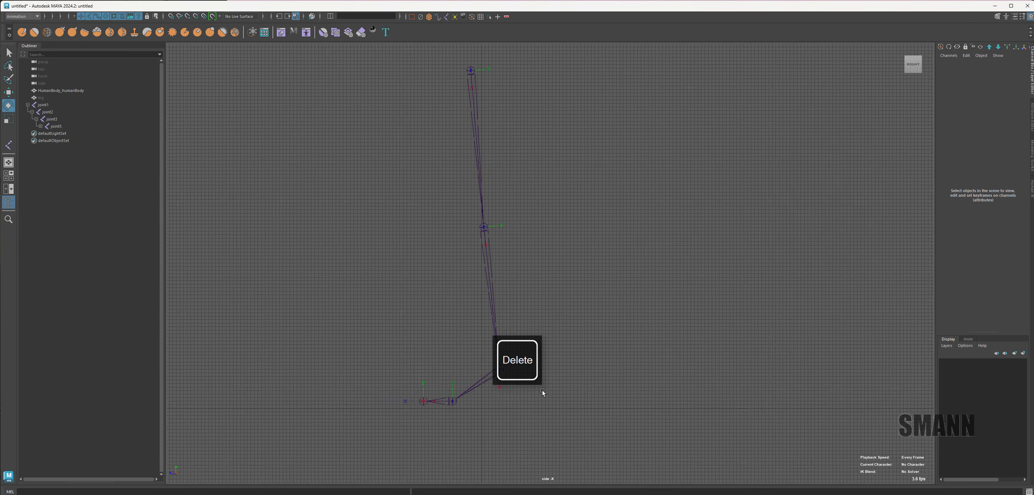
Step: Select the leg's root joint and knee joint in turn, and try rotating the knee
left_click_drag(436, 109, 482, 104)
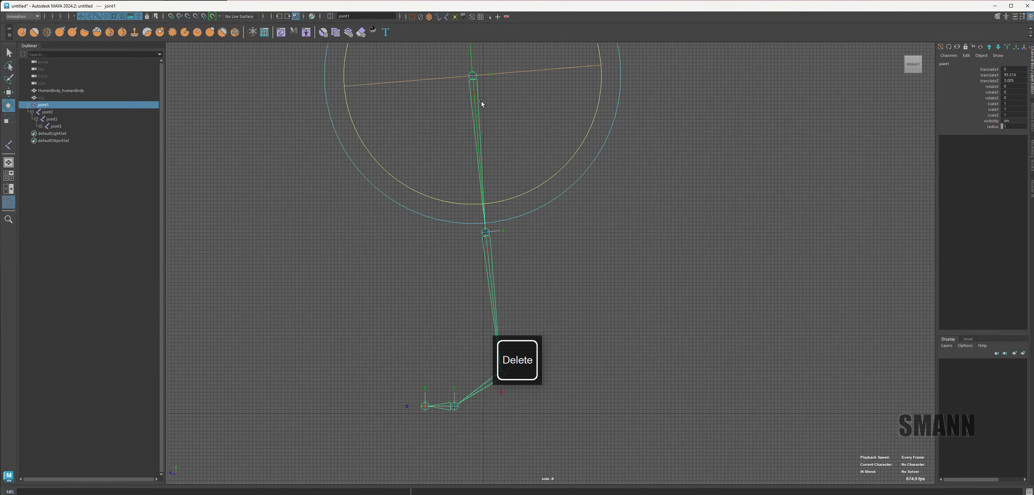
left_click_drag(445, 255, 585, 229)
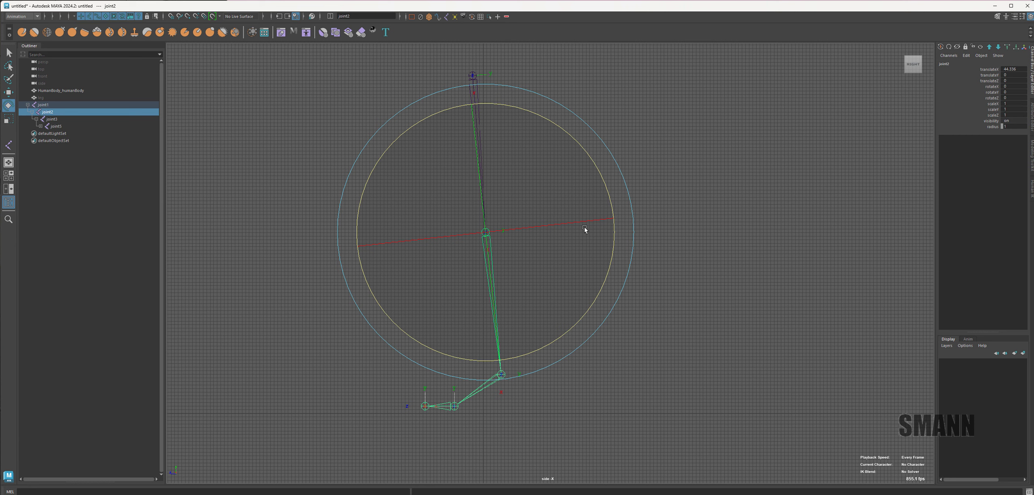
left_click_drag(600, 169, 578, 135)
key("ctrl+z")
left_click(741, 181)
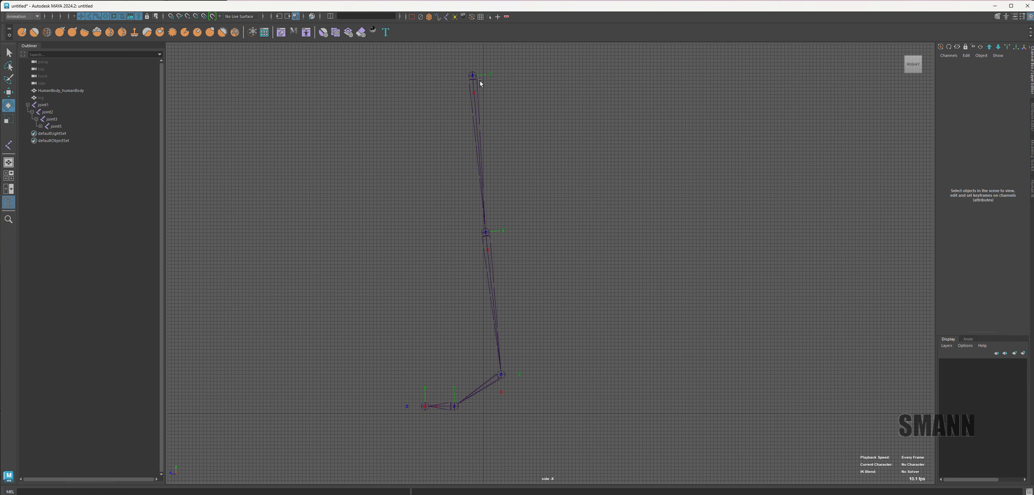
Step: Switch to component selection mode and make Local Rotation Axes selectable
middle_click_drag(566, 253, 563, 272, "alt")
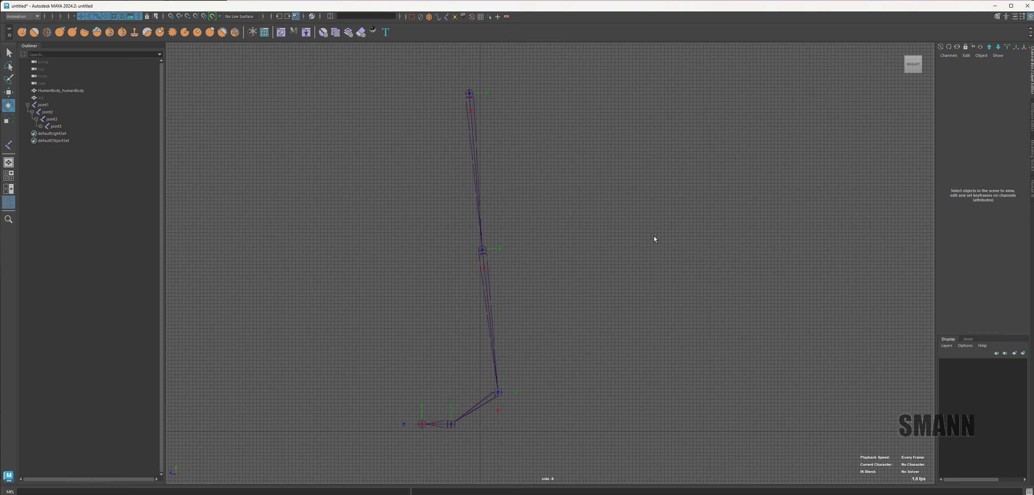
key("F8")
middle_click_drag(584, 178, 611, 179, "alt")
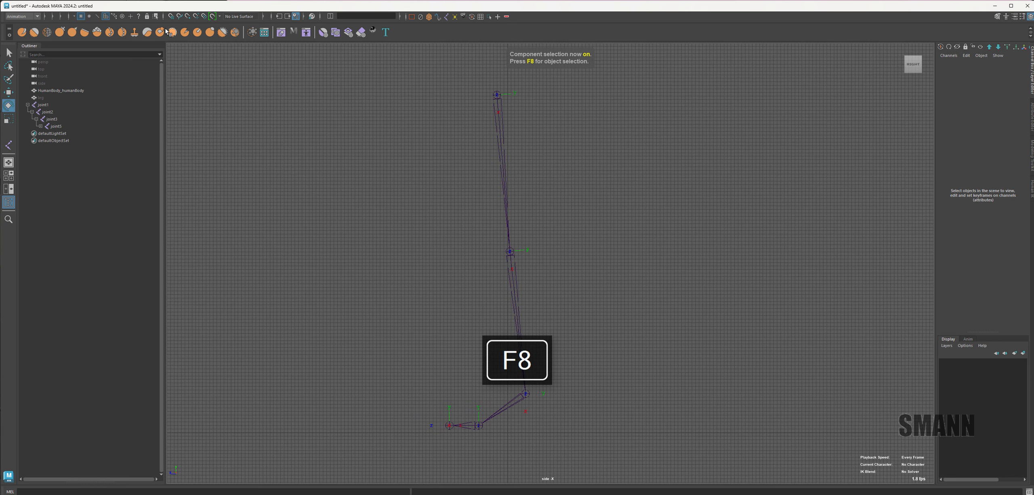
right_click(138, 18)
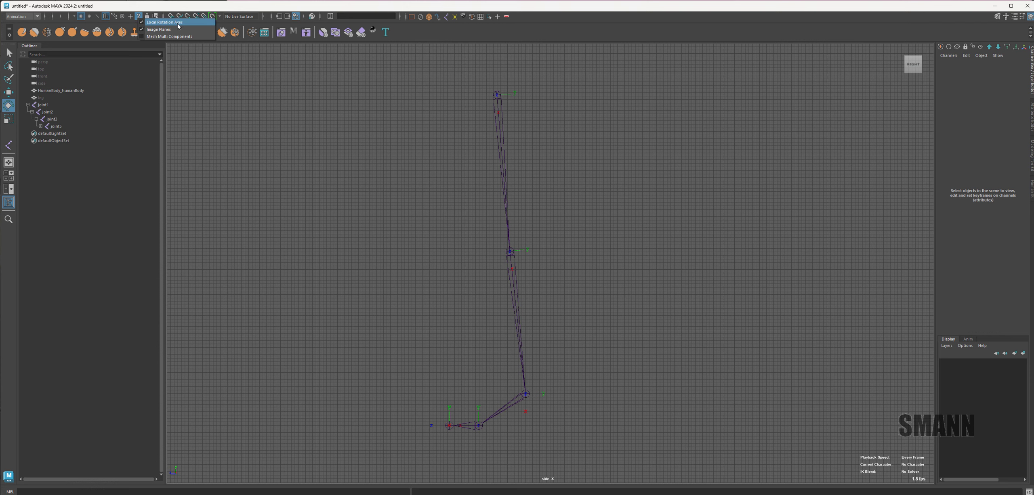
left_click(713, 226)
Step: Highlight the joints below the knee and try selecting the ankle's local rotation axis for rotation
middle_click_drag(623, 424, 618, 402, "alt")
left_click_drag(492, 344, 595, 398)
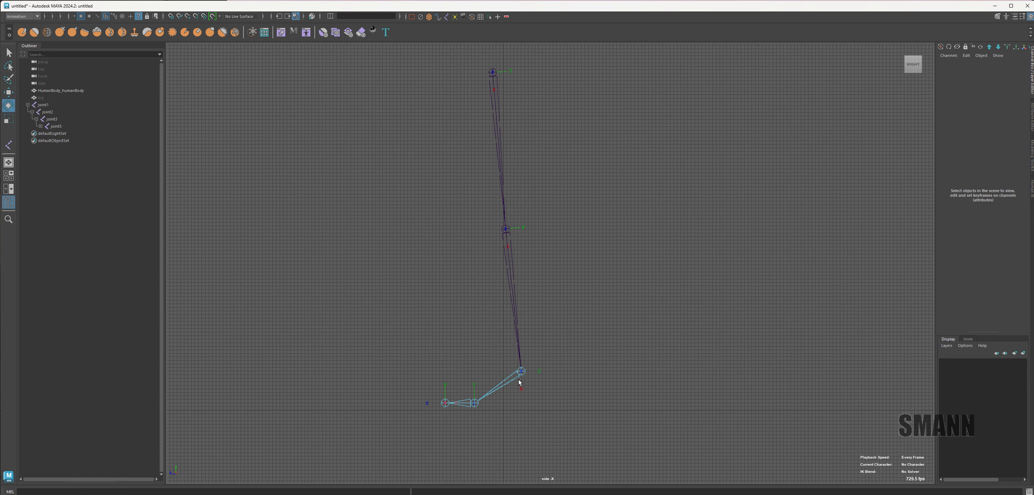
left_click(520, 382)
left_click_drag(447, 163, 590, 299)
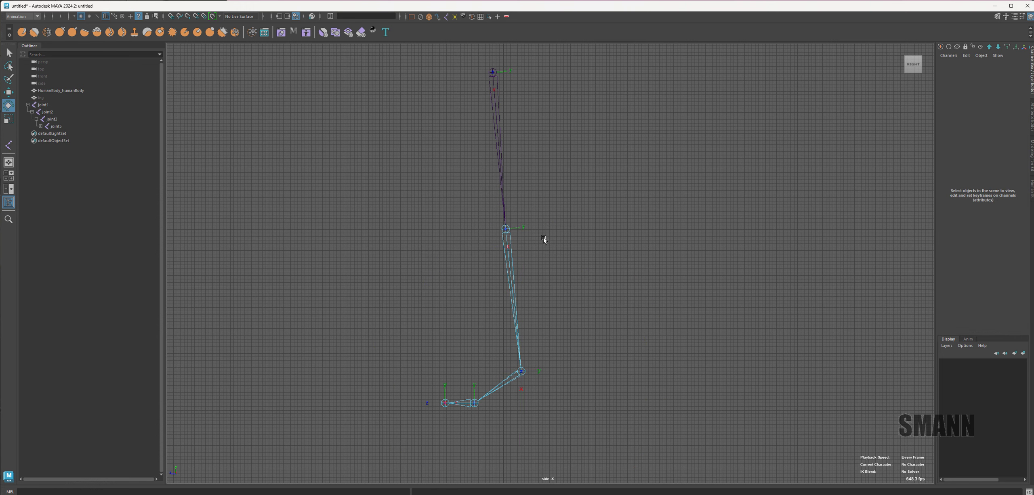
left_click(752, 214)
middle_click_drag(734, 334, 701, 293, "alt")
left_click_drag(474, 303, 561, 381)
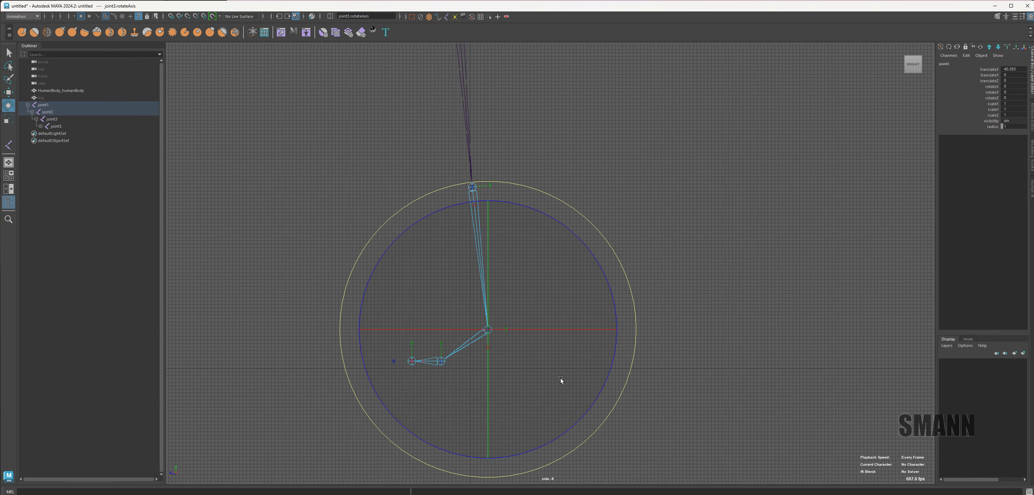
key("q")
left_click(767, 289)
Step: Select the ankle joint's local rotation axis in component mode and show the leg in the perspective view
key("F8")
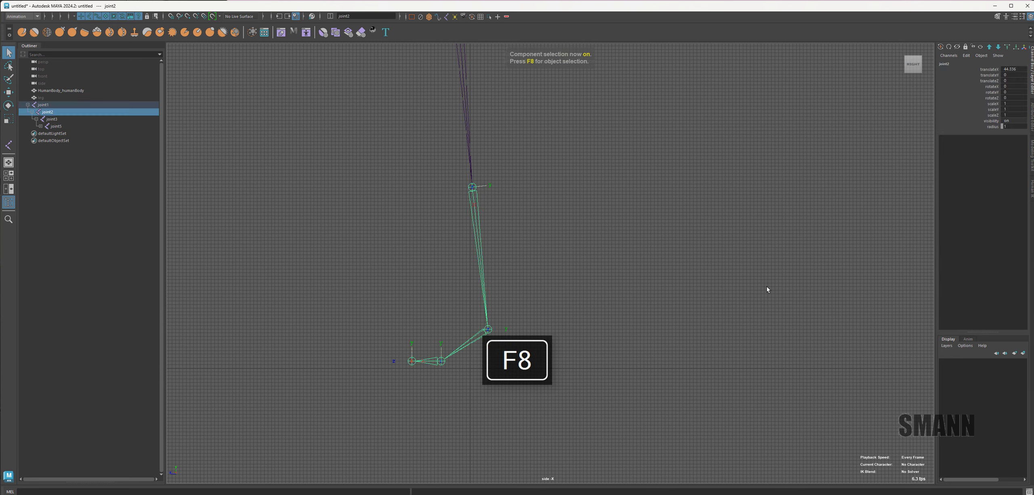
middle_click_drag(691, 241, 705, 245, "alt")
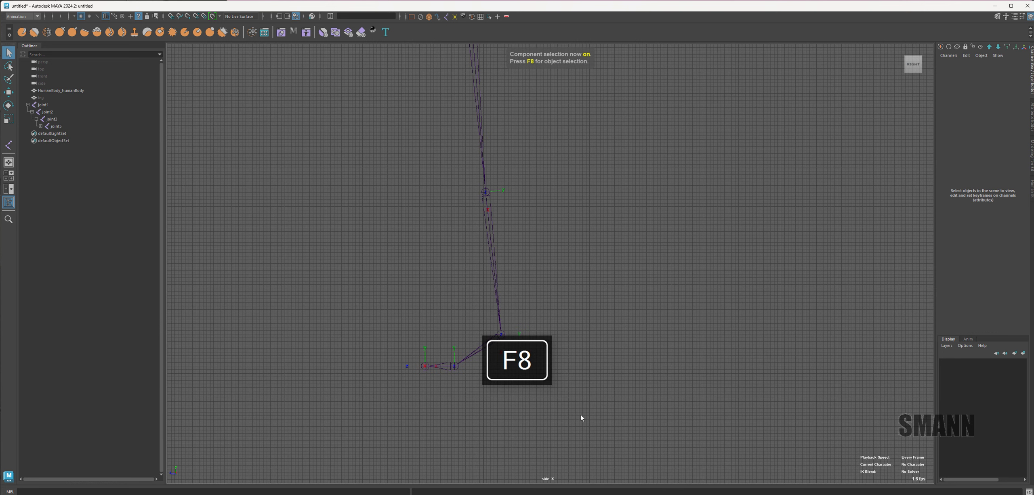
left_click_drag(485, 290, 597, 372)
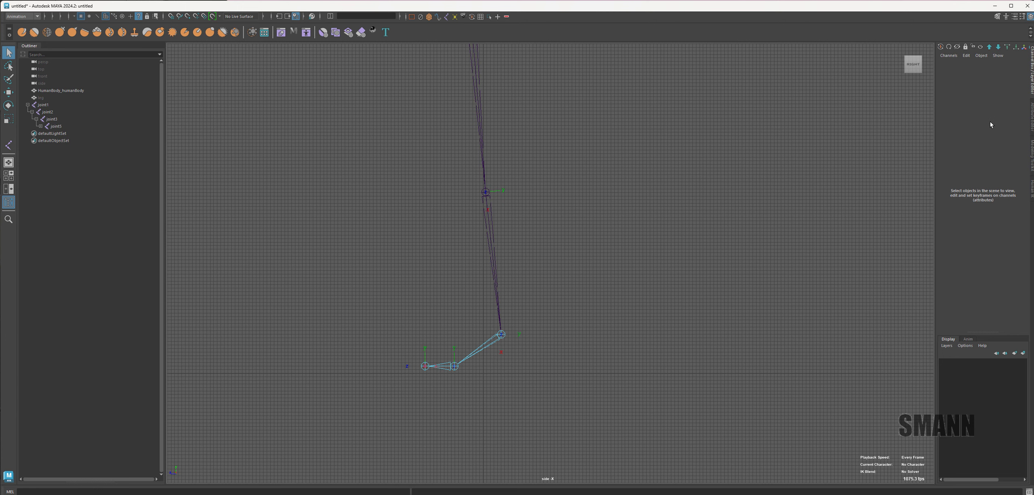
key("ctrl+a")
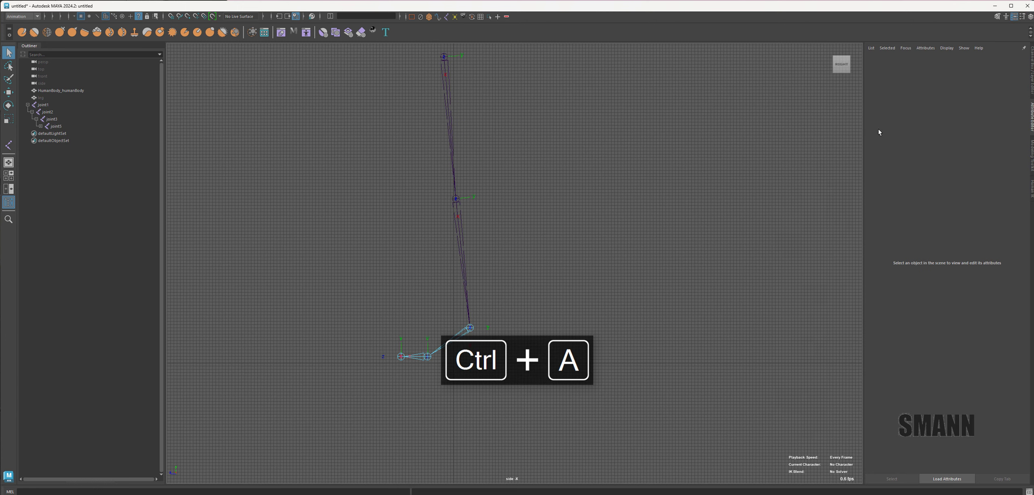
key("ctrl+a")
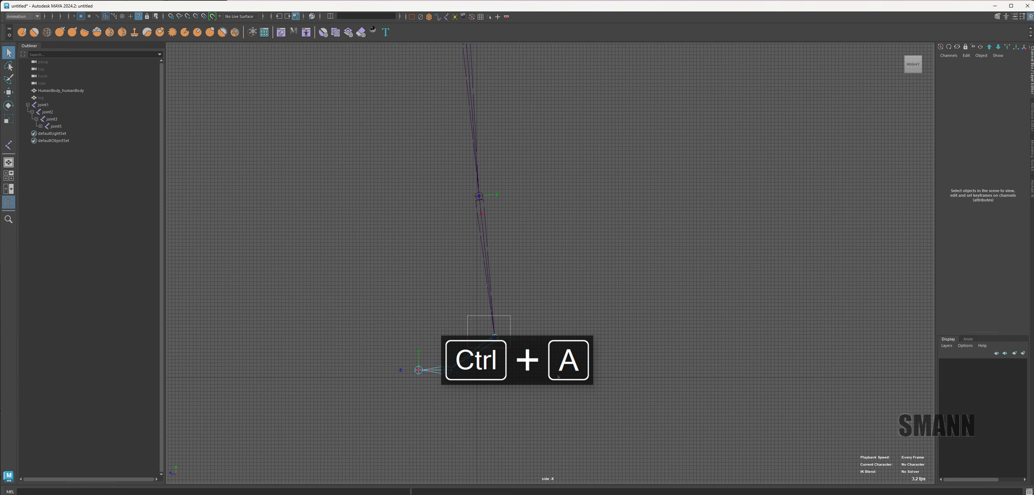
left_click_drag(558, 377, 647, 391)
key("space")
scroll(642, 404, "up", 4)
middle_click_drag(631, 445, 770, 292, "alt")
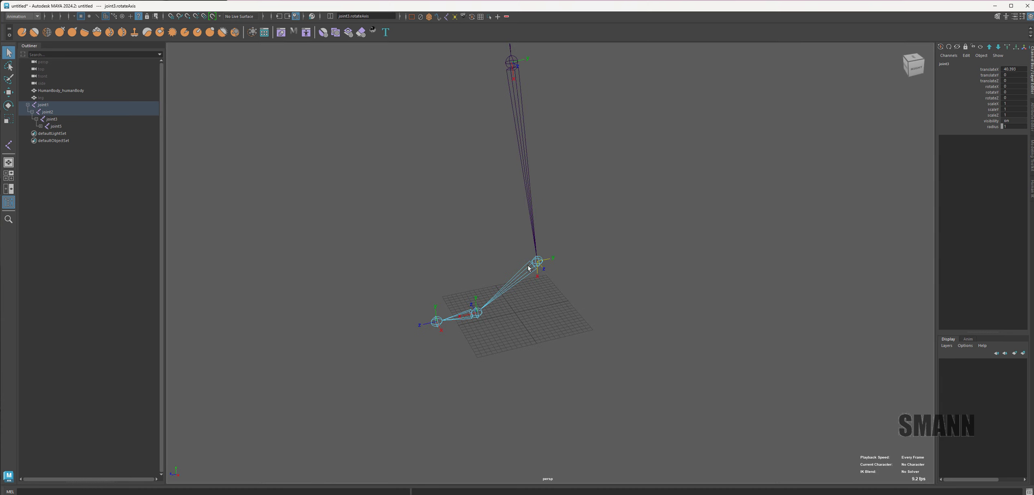
left_click_drag(642, 267, 640, 293, "alt")
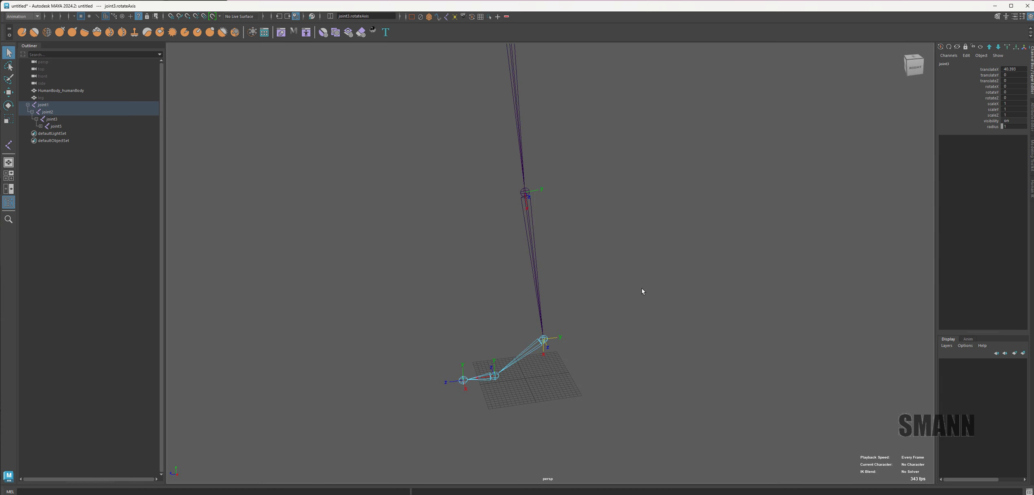
Step: Clear the selection and examine the ankle joint up close in the side view
left_click(643, 291)
key("space")
left_click_drag(687, 351, 709, 378)
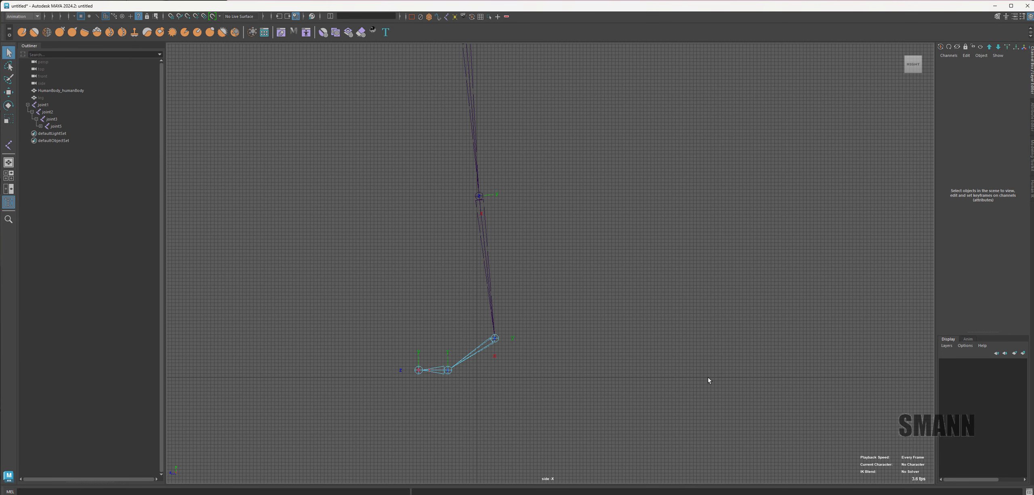
scroll(483, 359, "up", 6)
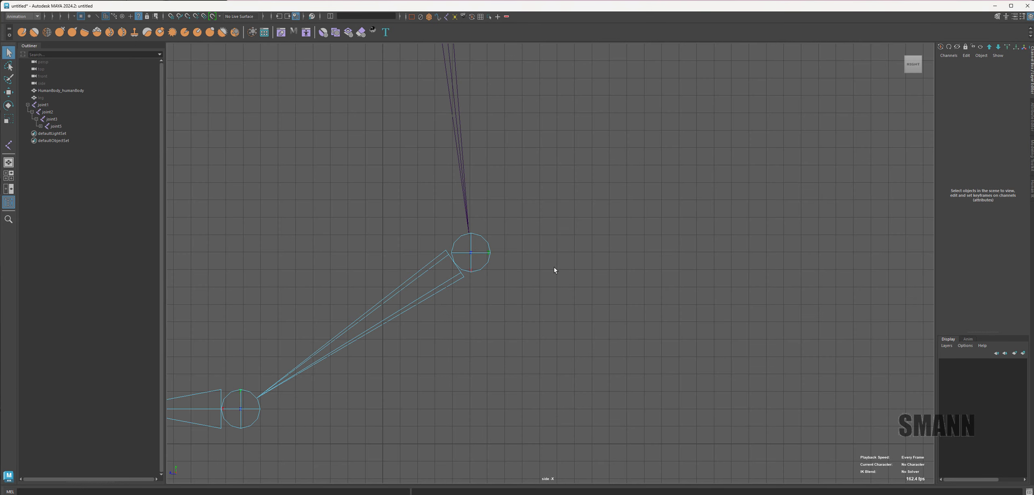
right_click_drag(828, 302, 637, 268, "alt")
Step: Undo the ankle axis selection and earlier changes until the deleted curved joint chain is restored
key("ctrl+z")
left_click_drag(637, 268, 637, 228, "alt")
key("ctrl+z")
key("ctrl+z")
key("ctrl+z")
key("ctrl+z")
key("ctrl+z")
key("space")
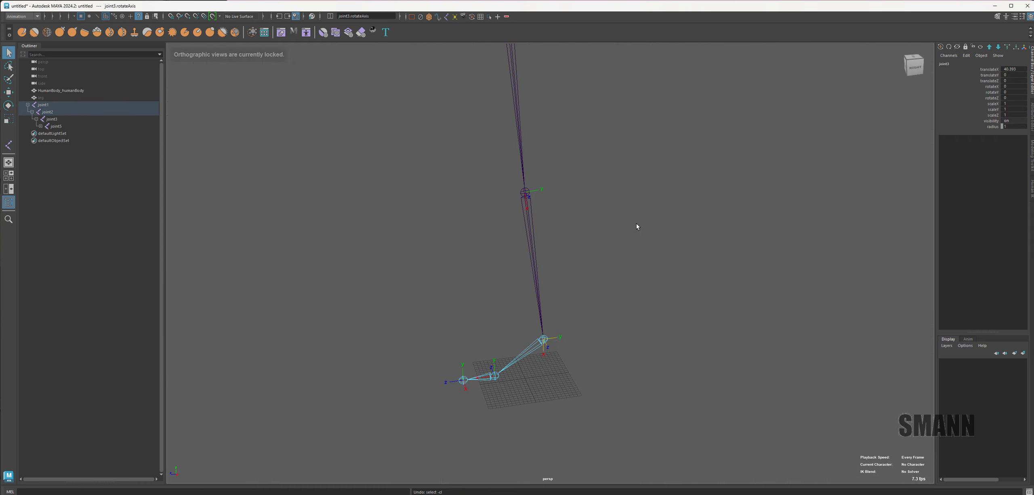
key("ctrl+z")
key("ctrl+z")
key("ctrl+z")
key("ctrl+z")
key("ctrl+z")
key("ctrl+z")
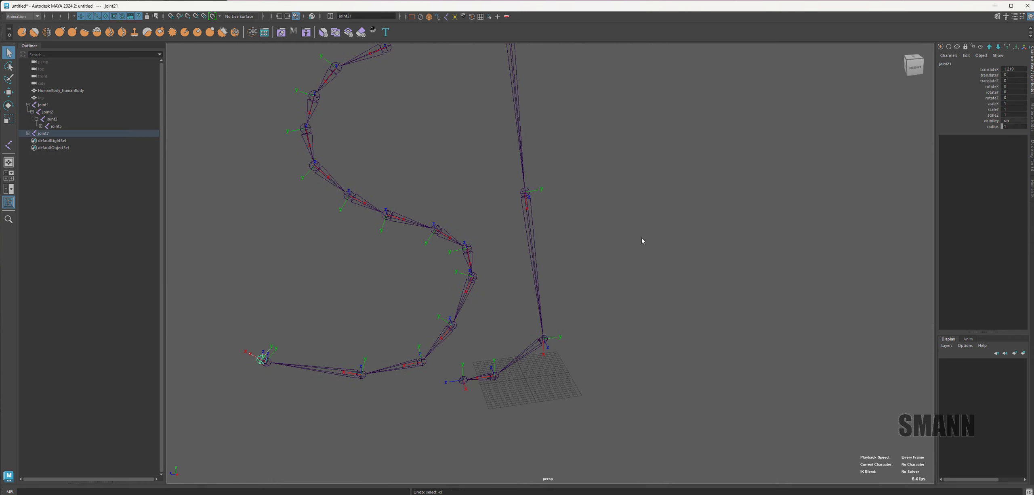
key("ctrl+z")
key("space")
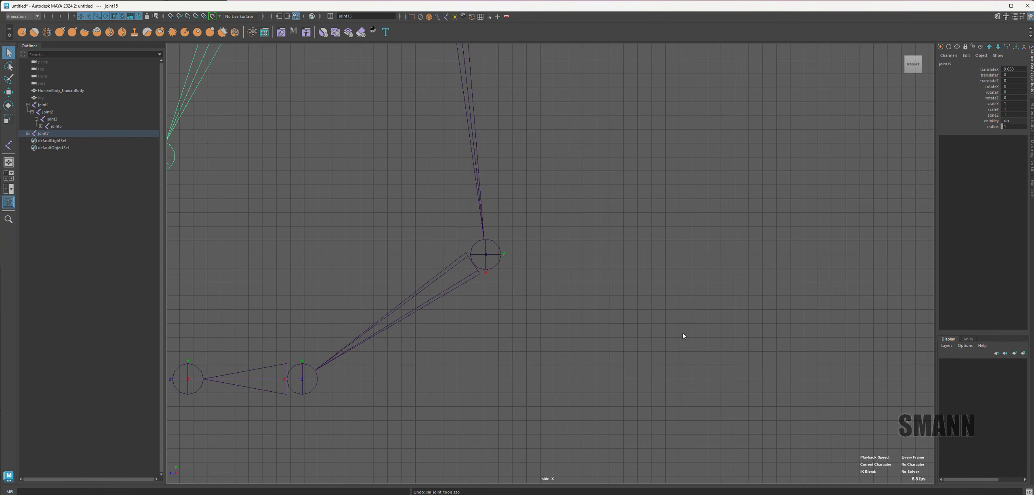
key("space")
left_click_drag(683, 333, 684, 291)
Step: Undo the orienting and creation of the curved joint chain, back until the leg's extra joint below the ankle is restored
key("ctrl+z")
key("ctrl+z")
key("ctrl+z")
key("ctrl+z")
key("ctrl+z")
key("ctrl+z")
key("ctrl+z")
key("ctrl+z")
key("ctrl+z")
key("ctrl+z")
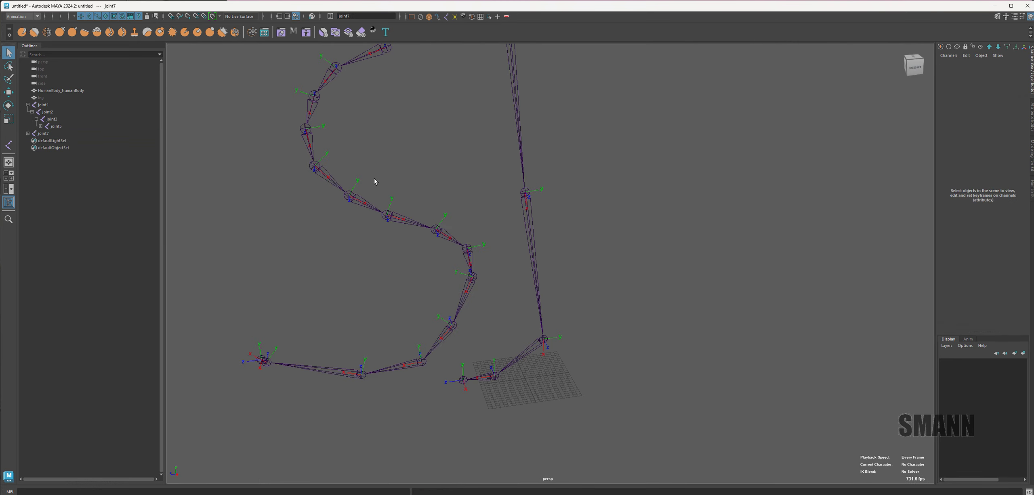
key("ctrl+z")
key("ctrl+z")
key("ctrl+z")
key("ctrl+z")
key("ctrl+z")
key("ctrl+z")
key("ctrl+z")
key("ctrl+z")
key("ctrl+z")
key("ctrl+z")
key("ctrl+z")
key("ctrl+z")
key("ctrl+z")
key("ctrl+z")
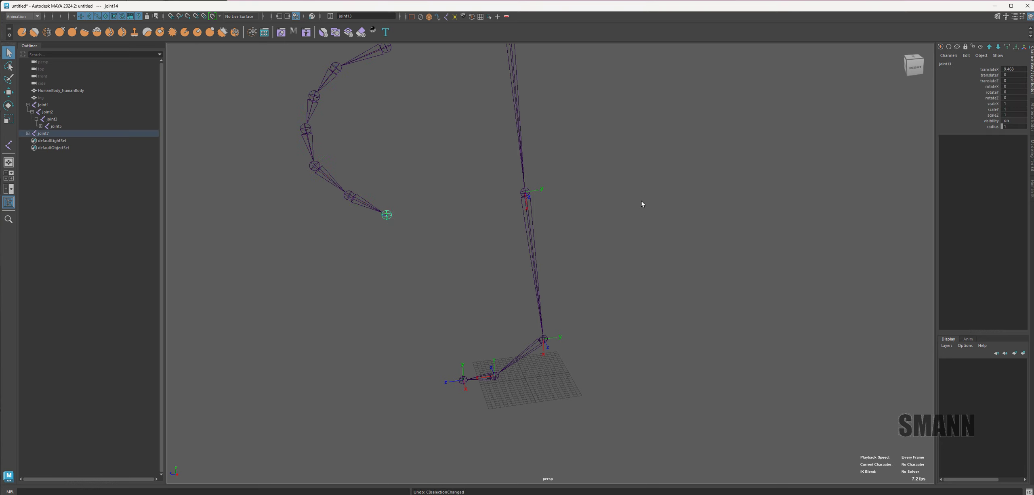
key("ctrl+z")
key("ctrl+z")
key("ctrl+z")
key("ctrl+z")
key("ctrl+z")
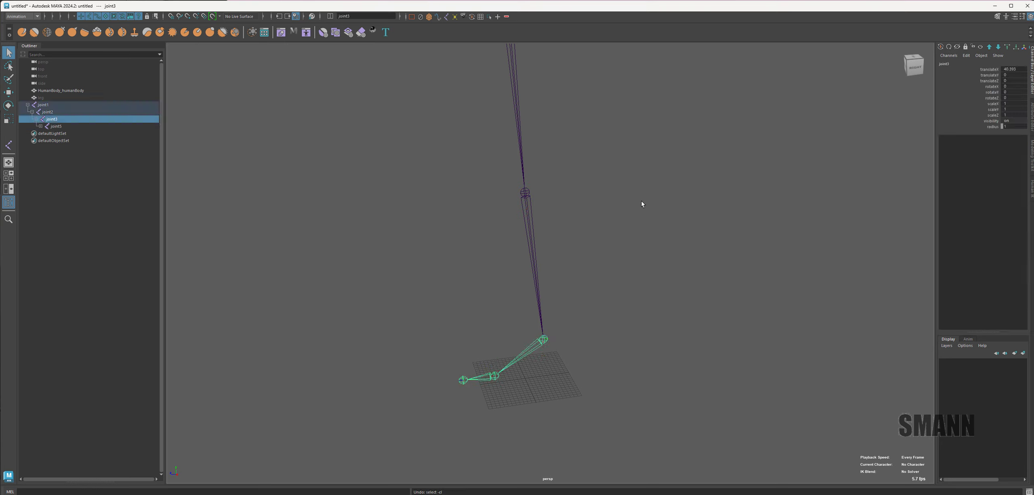
key("ctrl+z")
key("ctrl+z")
Step: Delete the extra joint directly below the ankle, working in the side view
key("space")
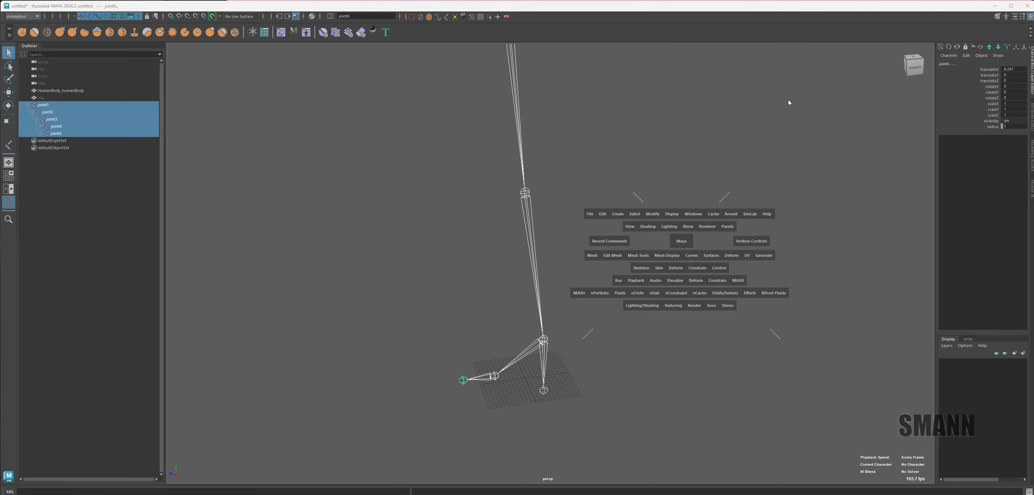
left_click(736, 369)
key("space")
left_click_drag(497, 297, 560, 293)
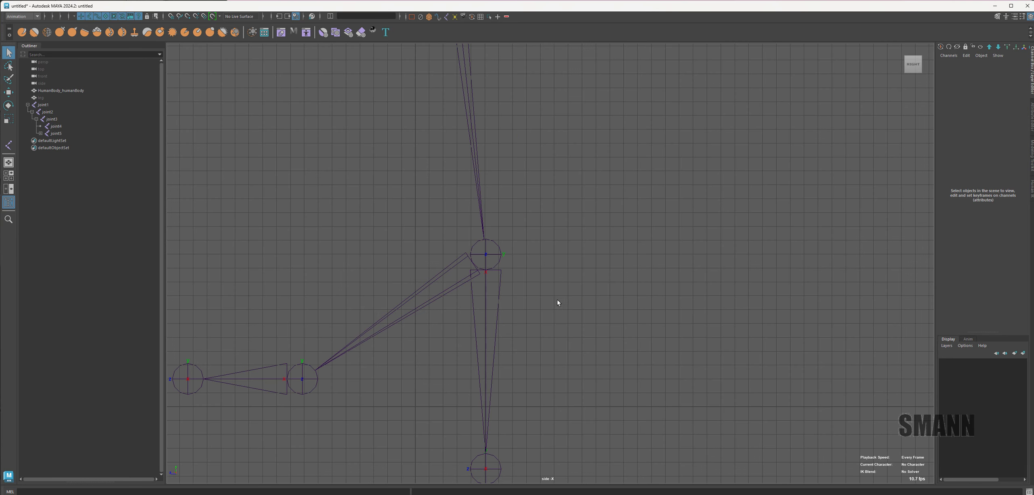
left_click(470, 466)
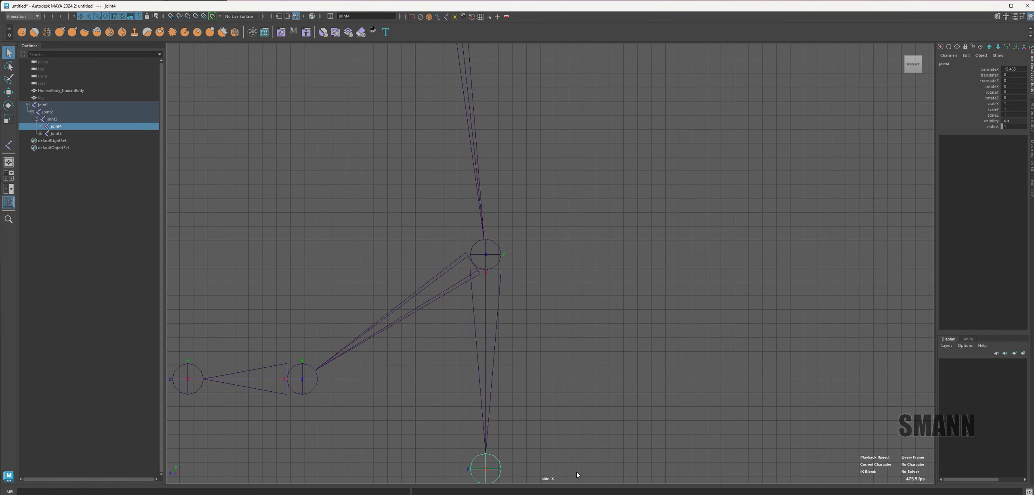
key("space")
left_click_drag(577, 477, 575, 440)
key("space")
left_click_drag(609, 342, 617, 412)
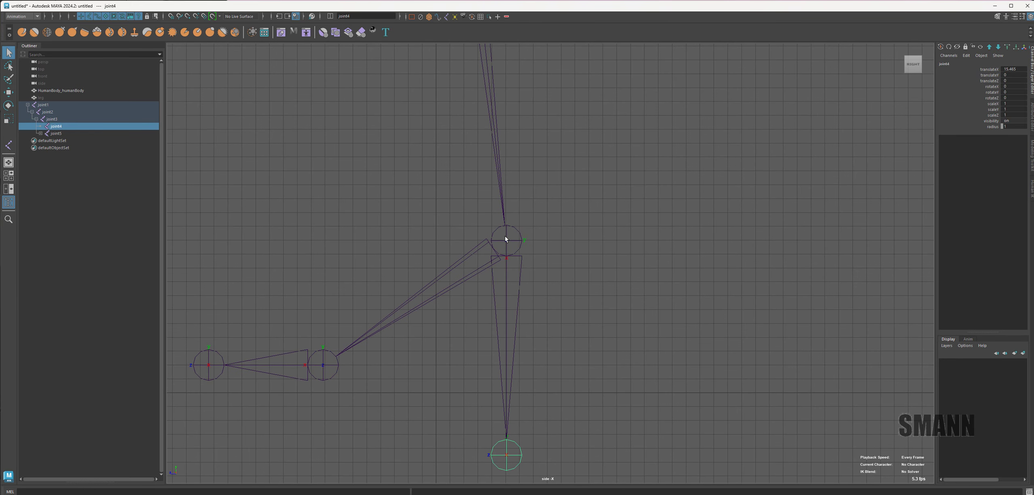
key("Delete")
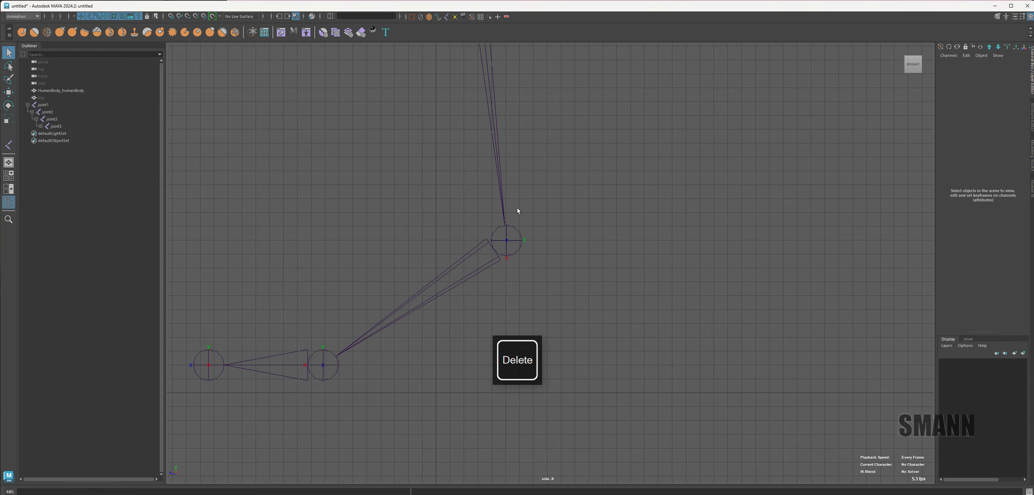
Step: Examine the local rotation axes of the hip, knee and ankle joints in the perspective view
left_click_drag(635, 342, 637, 293)
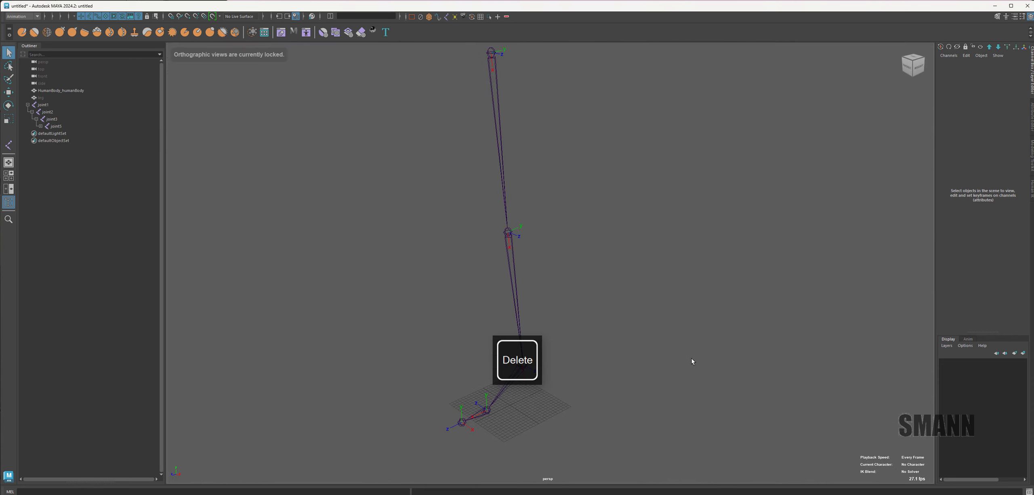
left_click_drag(692, 359, 686, 364, "alt")
middle_click_drag(686, 364, 665, 372, "alt")
left_click_drag(468, 65, 518, 89)
left_click_drag(471, 222, 531, 274)
left_click_drag(496, 361, 569, 404)
left_click(625, 309)
middle_click_drag(625, 308, 617, 297, "alt")
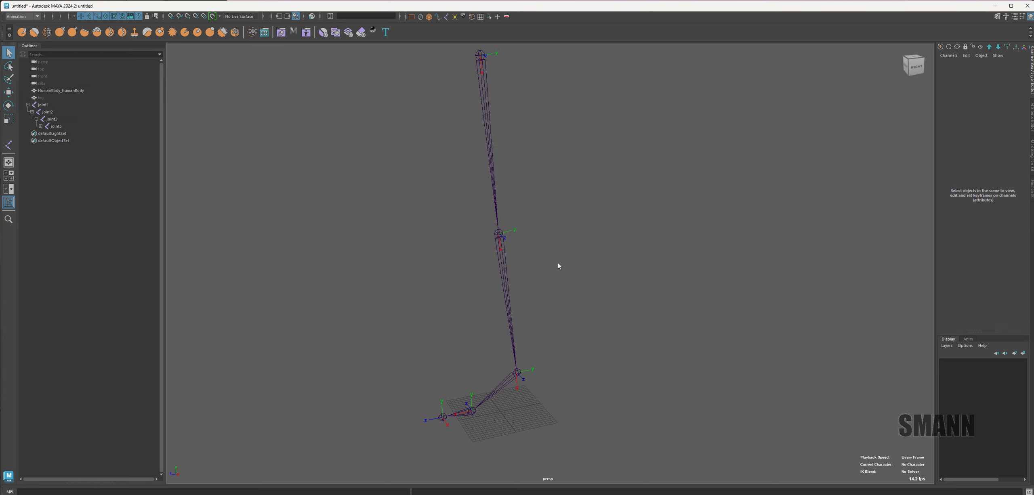
middle_click_drag(559, 266, 552, 257, "alt")
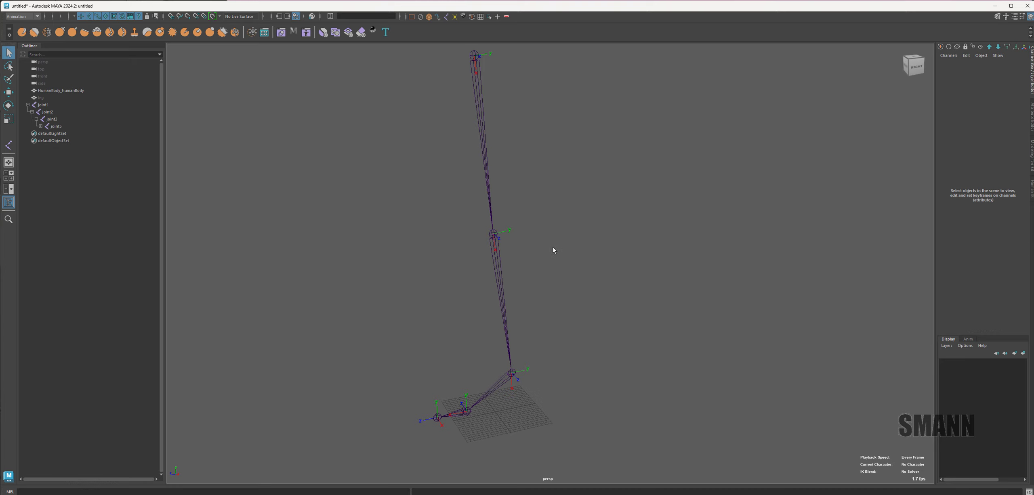
middle_click_drag(601, 184, 572, 203, "alt")
Step: Open the Rotate tool's settings and set Step Snap to Absolute
key("alt+p")
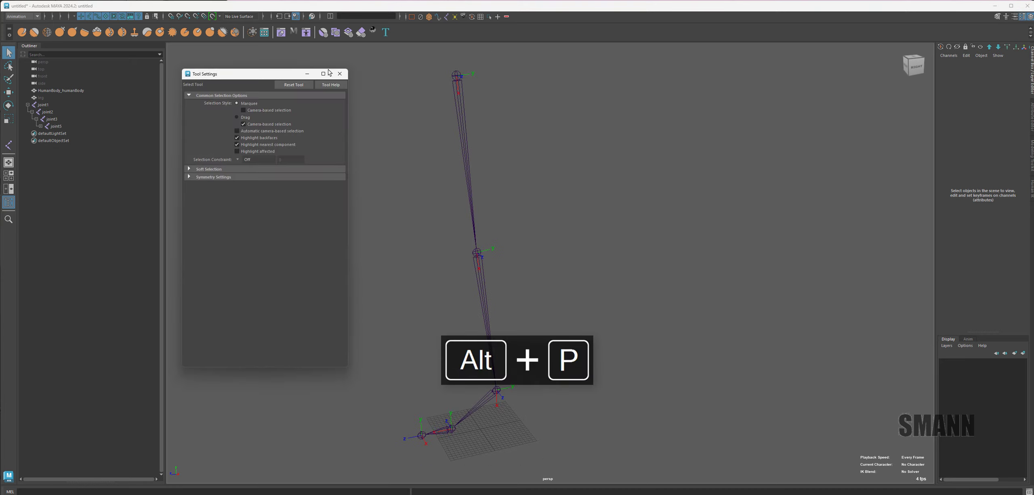
left_click_drag(237, 77, 217, 66)
middle_click_drag(565, 126, 613, 181, "alt")
key("e")
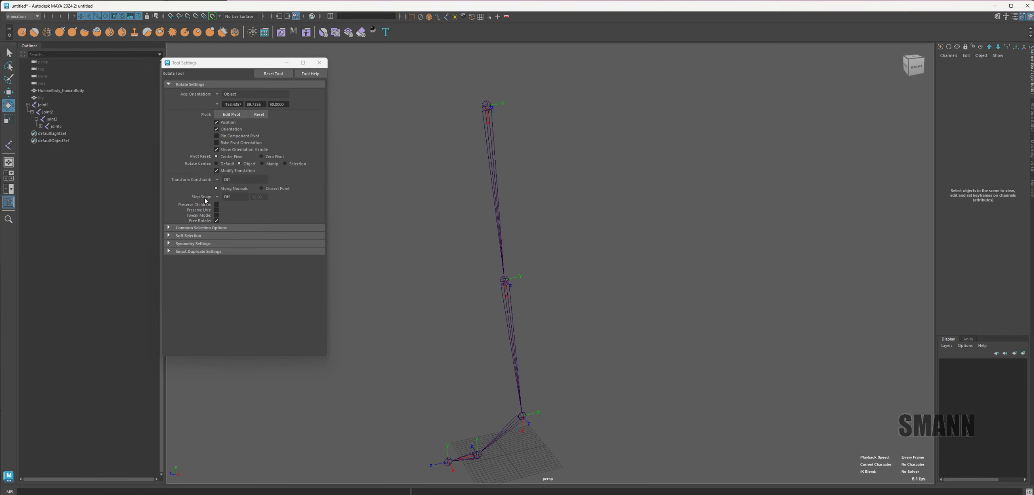
left_click(218, 197)
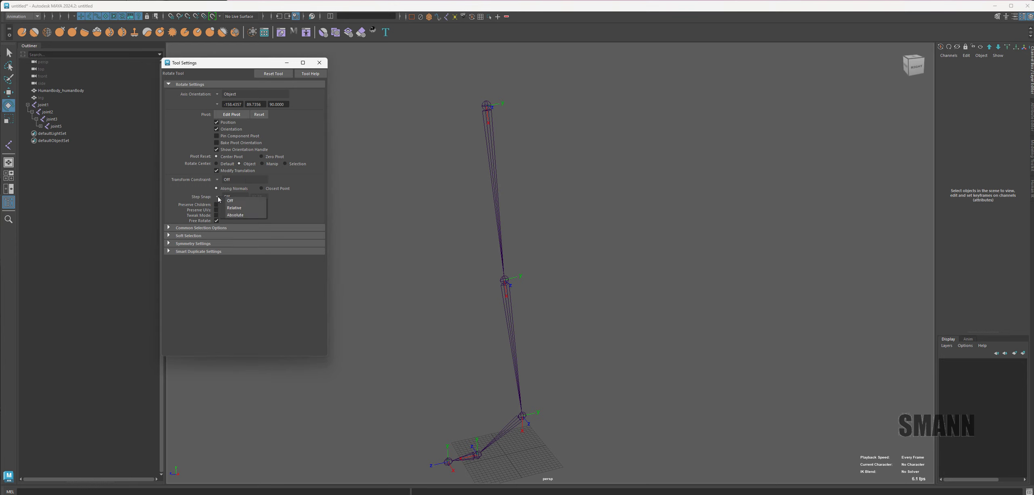
left_click(241, 216)
middle_click_drag(653, 201, 604, 228, "alt")
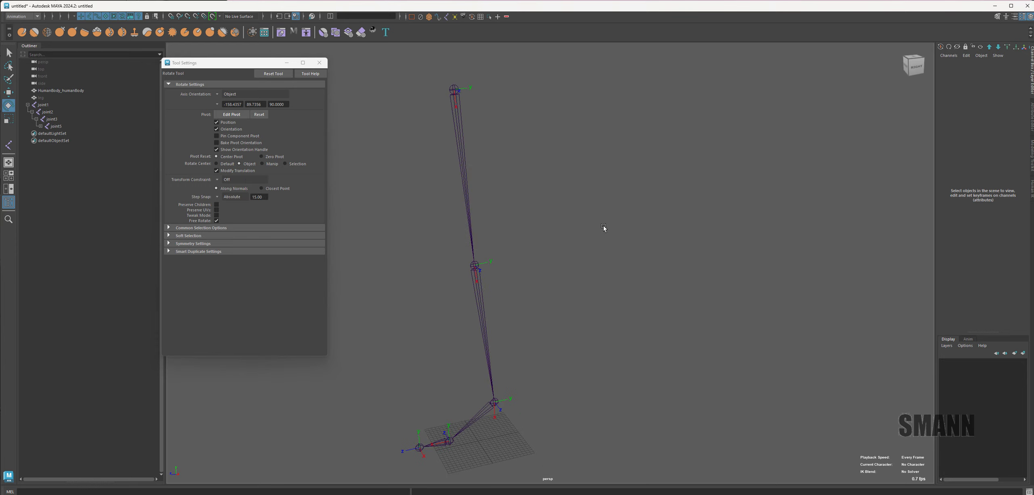
Step: Create a polygon sphere, scale it up and place it beside the leg joints
right_click_drag(597, 182, 554, 171, "shift")
left_click_drag(548, 400, 531, 424)
key("w")
key("r")
left_click_drag(478, 441, 652, 217)
key("w")
middle_click_drag(651, 217, 652, 227, "alt")
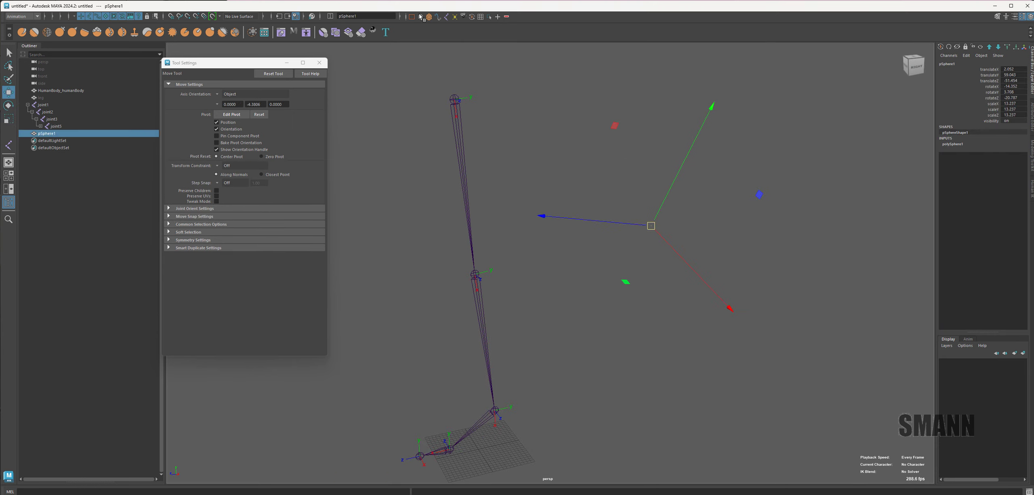
Step: Make the polygon objects visible in the viewport and hide the human body mesh
left_click(430, 17)
left_click(501, 101)
key("ctrl+h")
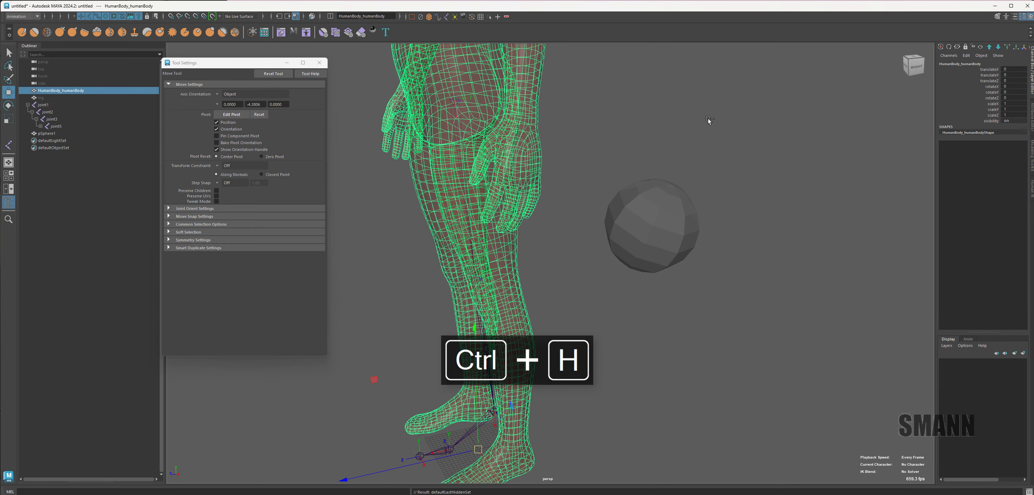
Step: Select the sphere and try rotating it about its Y axis with absolute step snapping at 15 degrees
left_click(673, 218)
right_click_drag(725, 277, 932, 142, "alt")
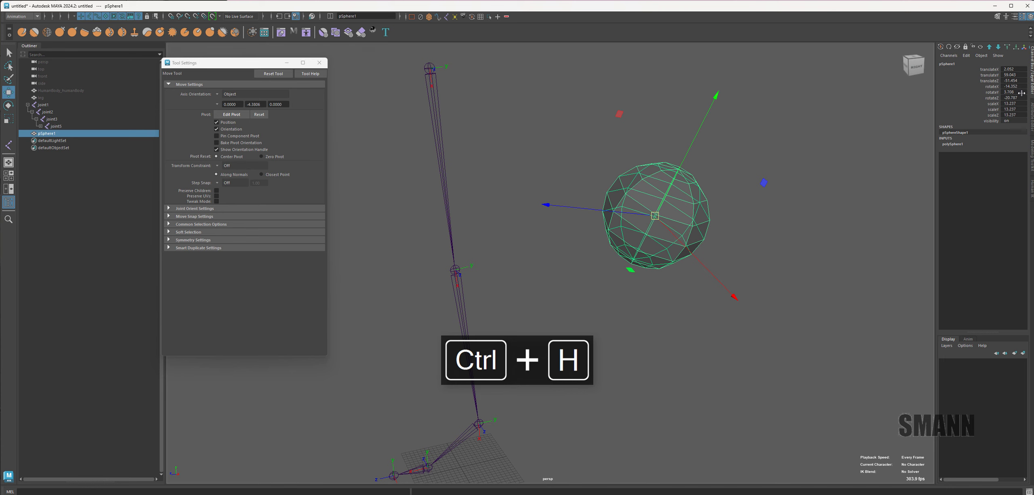
right_click_drag(745, 205, 795, 220, "alt")
key("e")
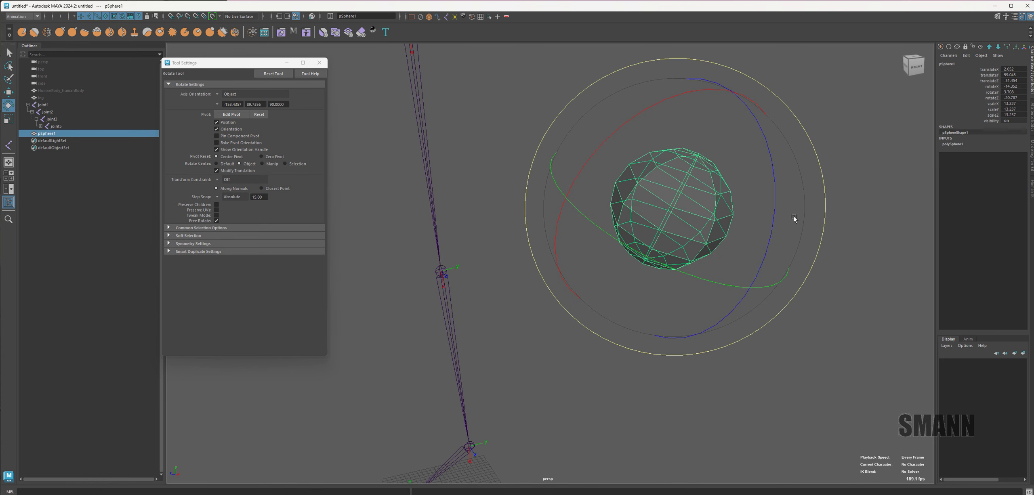
key("j")
key("j")
left_click(238, 196)
left_click_drag(722, 284, 716, 292)
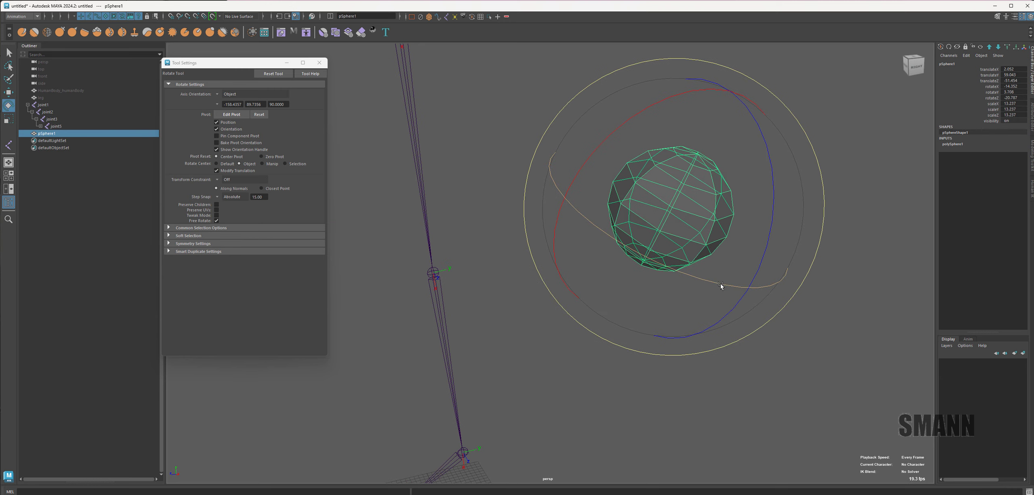
key("ctrl+z")
key("ctrl+z")
left_click_drag(720, 285, 721, 284)
key("ctrl+z")
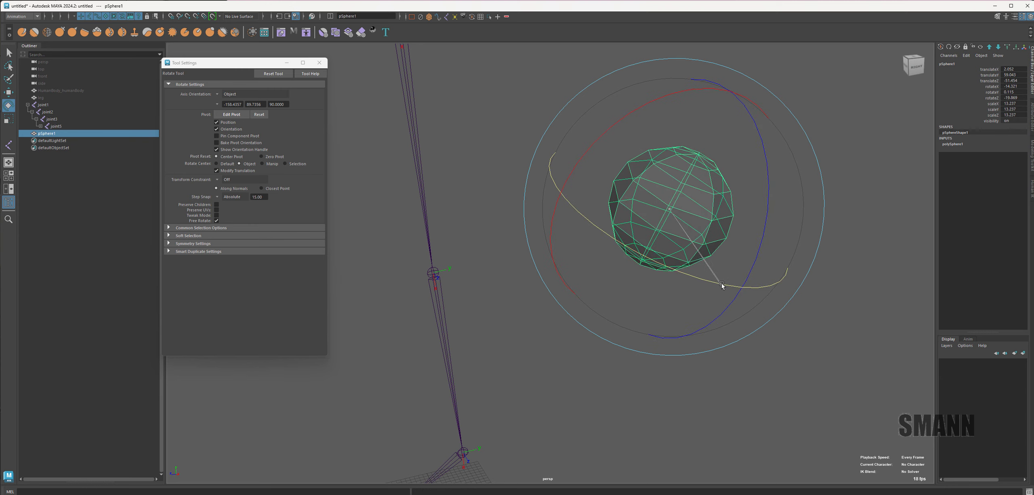
Step: Try rotating the sphere about its X axis with absolute snapping, and undo the rotation
left_click_drag(664, 98, 773, 92)
key("ctrl+z")
key("ctrl+z")
Step: Set the Rotate tool's Step Snap to Relative and try rotating the sphere about its axes
left_click(232, 197)
left_click(232, 205)
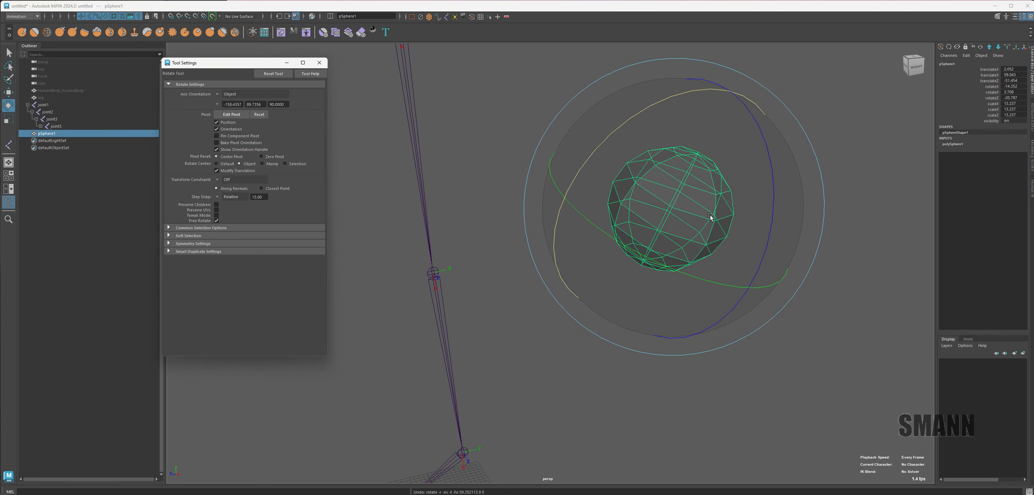
left_click_drag(692, 99, 724, 287)
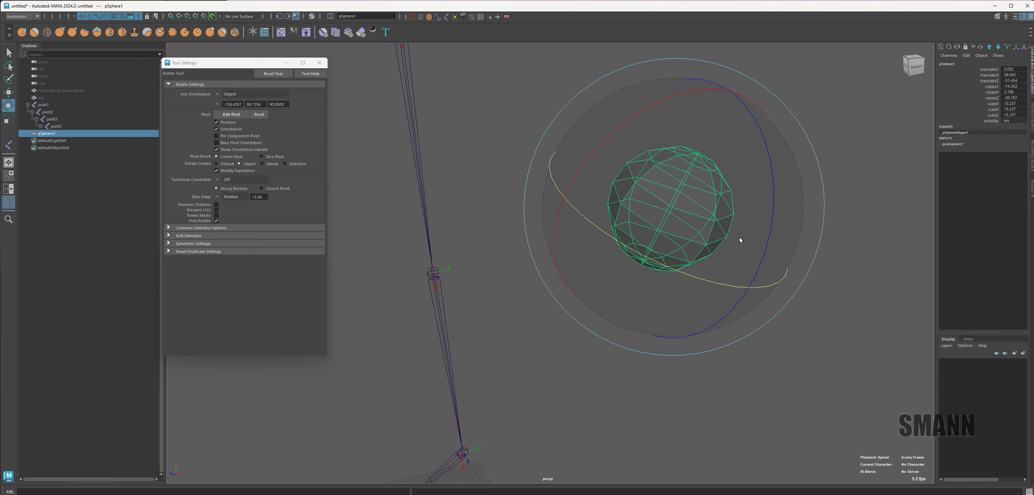
Step: Try the Gimbal axis orientation for rotating the sphere, and return the orientation to Object
middle_click_drag(750, 225, 715, 222, "alt")
right_click_drag(722, 223, 751, 223, "ctrl+shift")
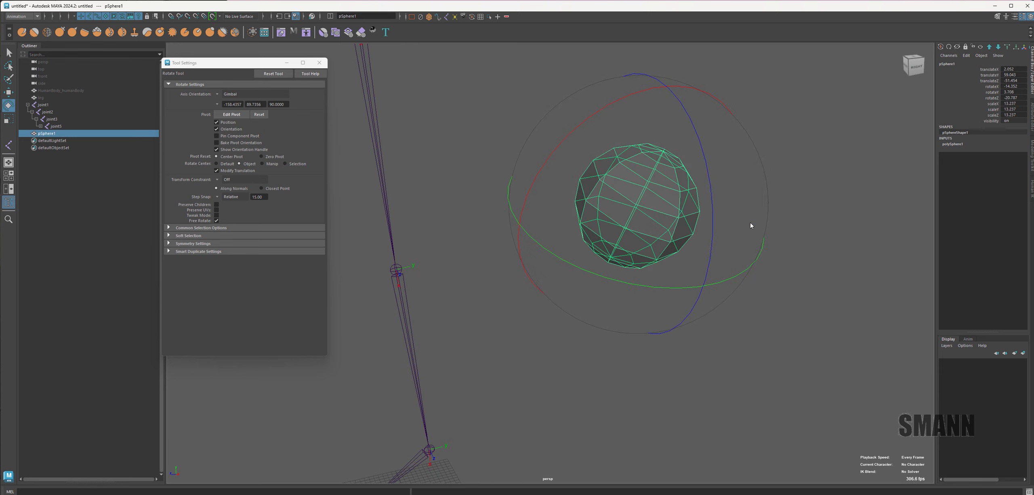
left_click(621, 100)
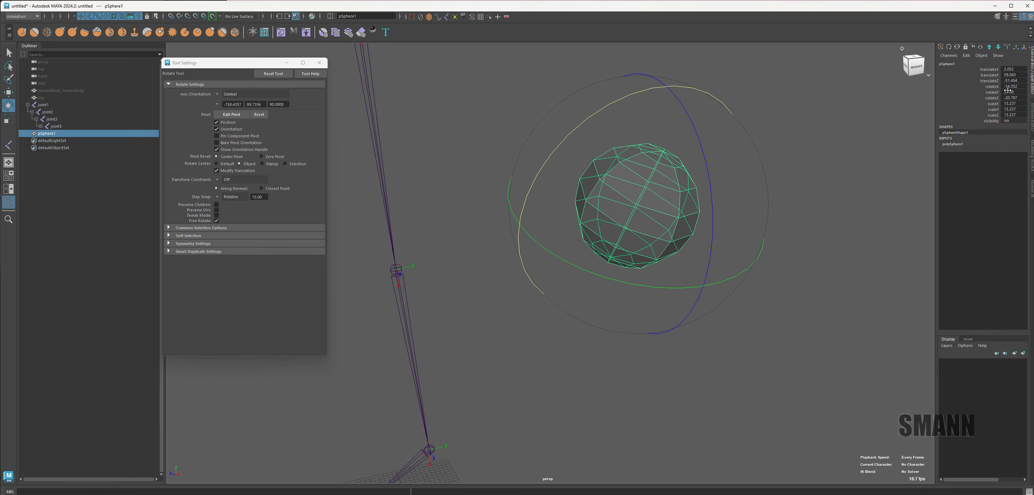
right_click_drag(836, 226, 789, 194, "ctrl+shift")
left_click(812, 138)
left_click(602, 249)
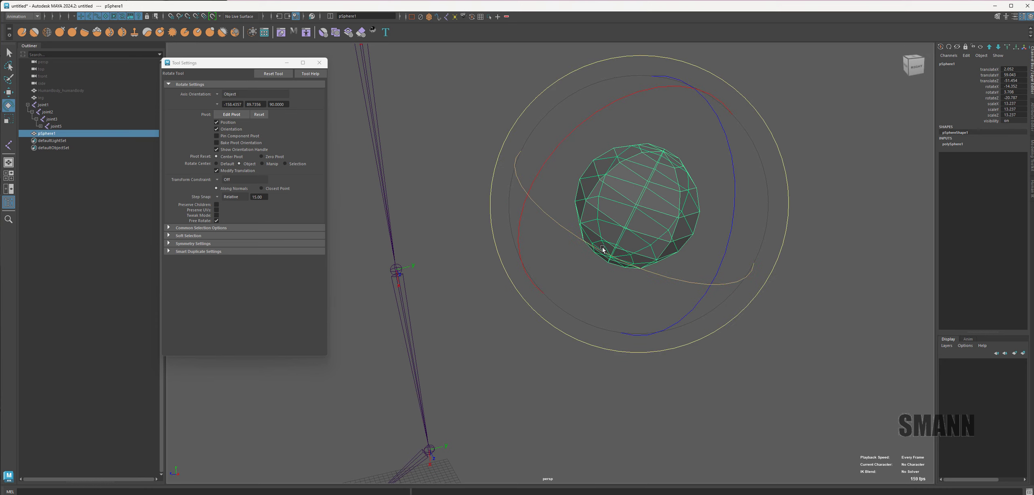
Step: Delete the test sphere and set the Rotate tool's Step Snap to Off
key("Delete")
left_click(217, 197)
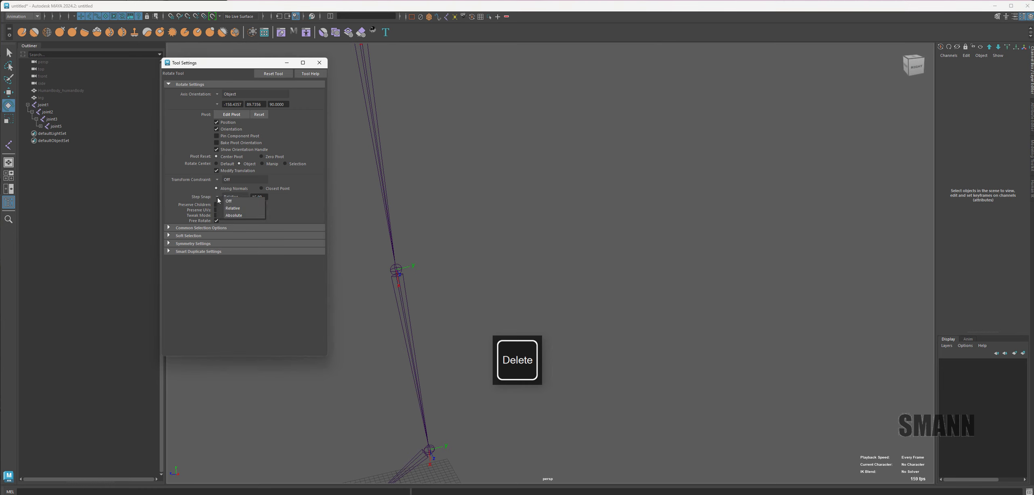
left_click(229, 201)
middle_click_drag(633, 270, 702, 225, "alt")
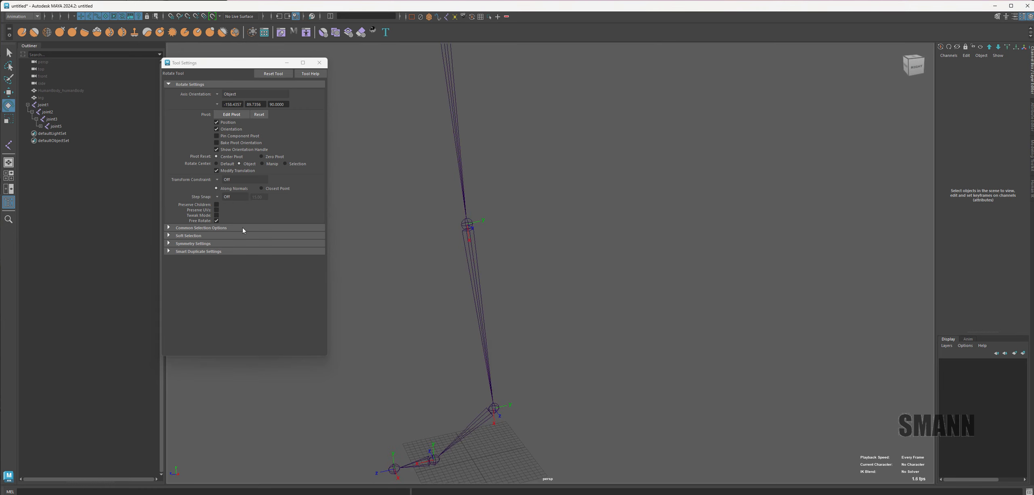
left_click_drag(670, 257, 628, 265, "alt")
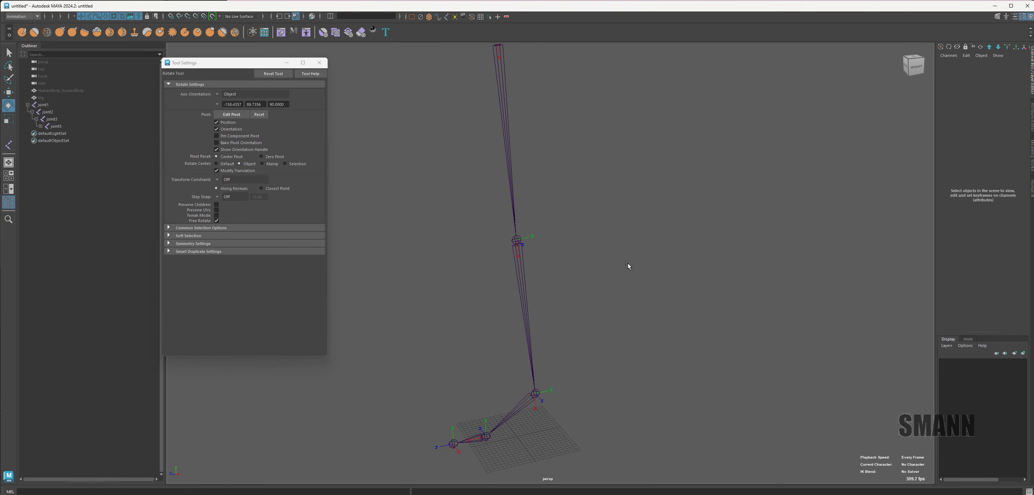
key("j")
right_click_drag(716, 284, 646, 295, "alt")
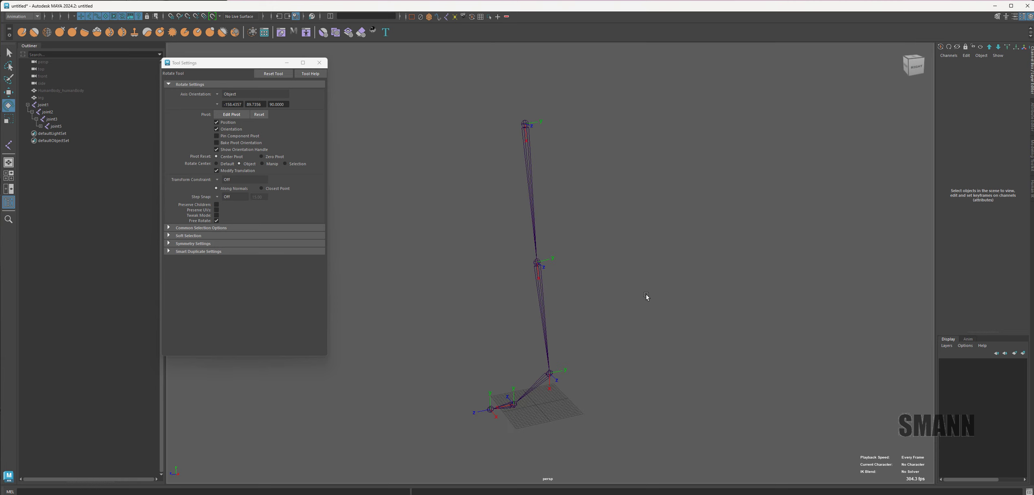
Step: Switch to component selection and select the local rotation axes of the hip, knee and ankle joints
left_click_drag(463, 73, 621, 233)
key("F8")
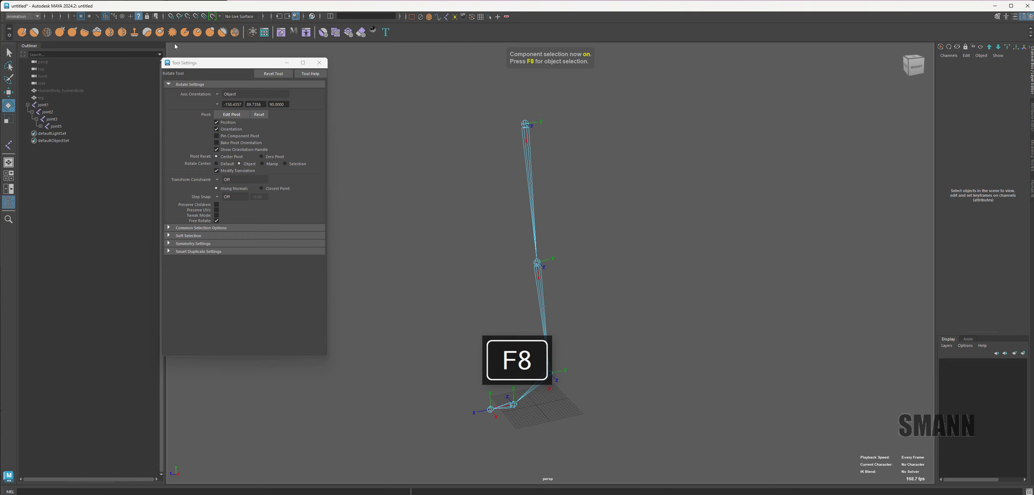
left_click_drag(534, 356, 577, 386)
key("q")
left_click_drag(506, 244, 587, 315, "shift")
left_click_drag(473, 114, 588, 181, "shift")
Step: Rotate the selected local rotation axes by -180 degrees about X, snapping the rotation
left_click_drag(570, 254, 632, 328, "alt")
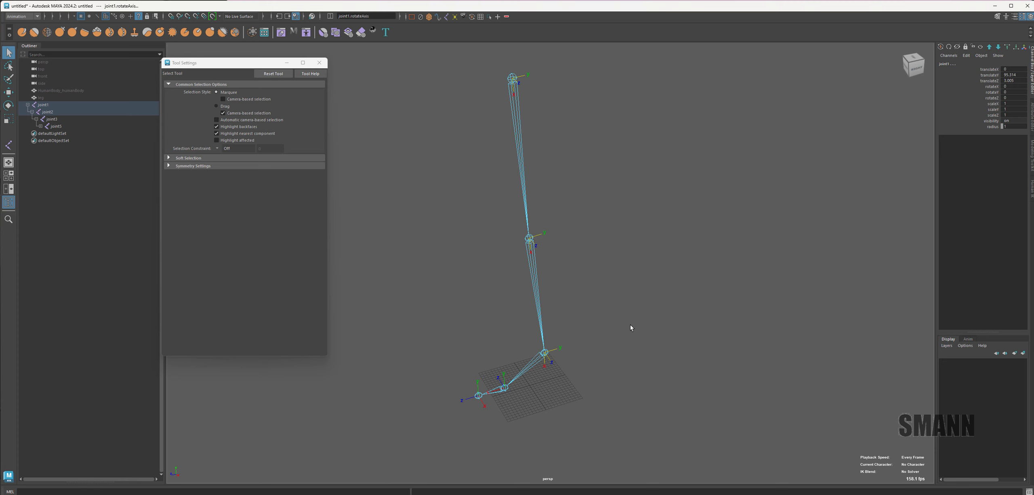
left_click_drag(622, 302, 633, 305, "alt")
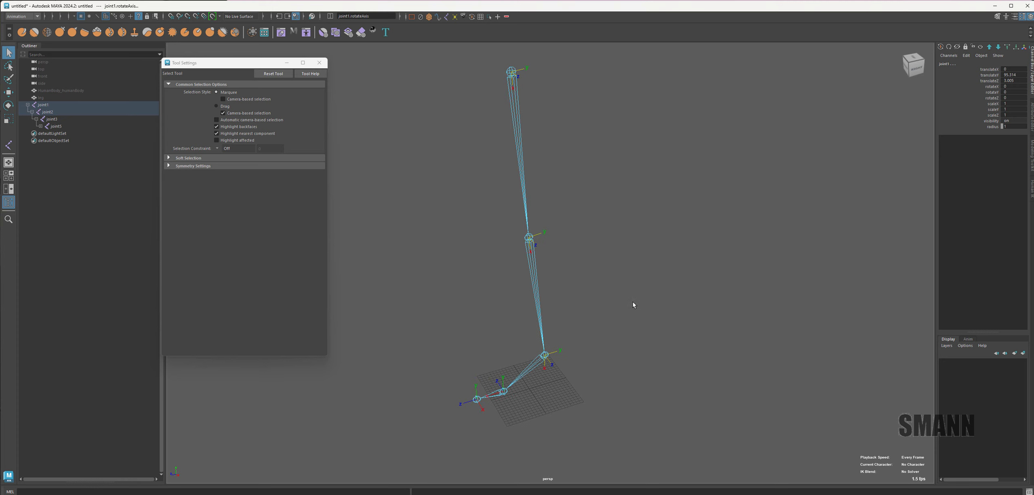
key("e")
key("j")
left_click_drag(621, 90, 539, 115)
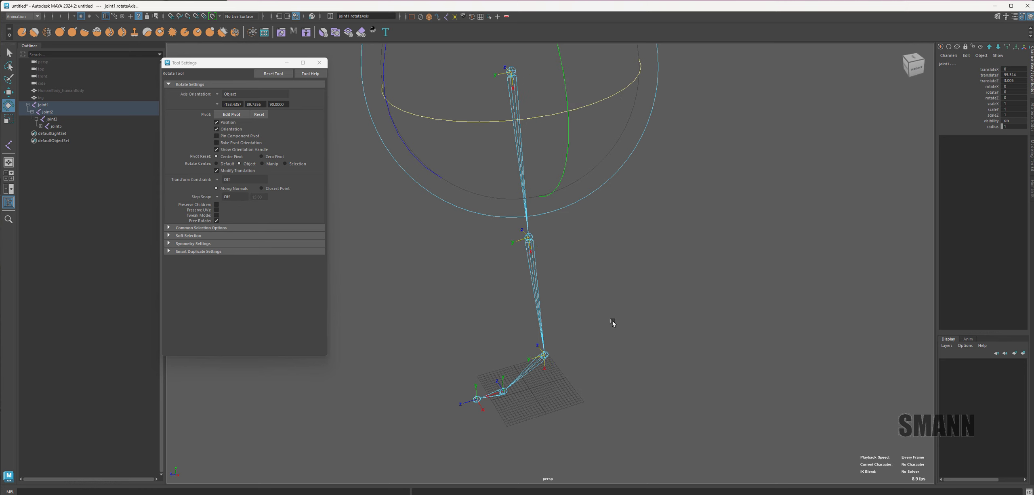
Step: Examine the axis directions of the hip, knee and ankle joints in the perspective and side views
left_click_drag(613, 324, 725, 394, "alt")
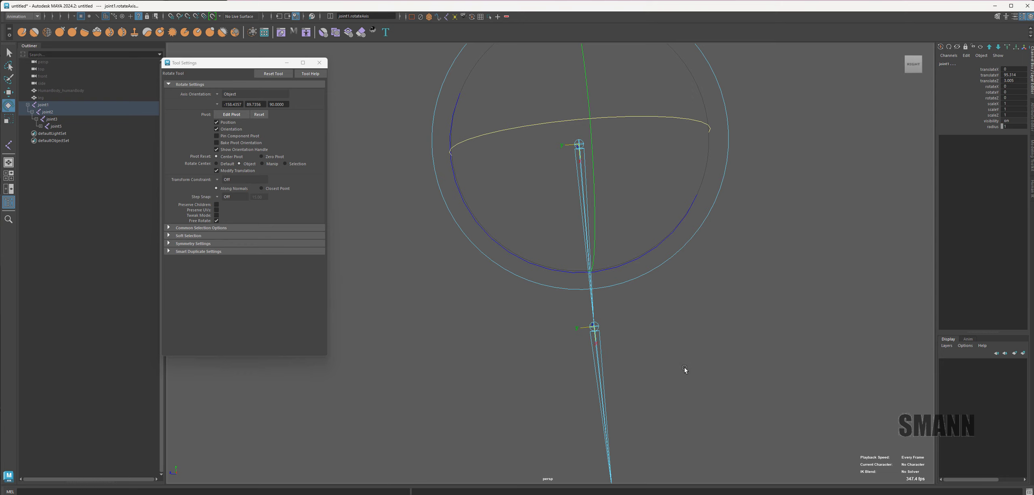
middle_click_drag(684, 367, 668, 357, "alt")
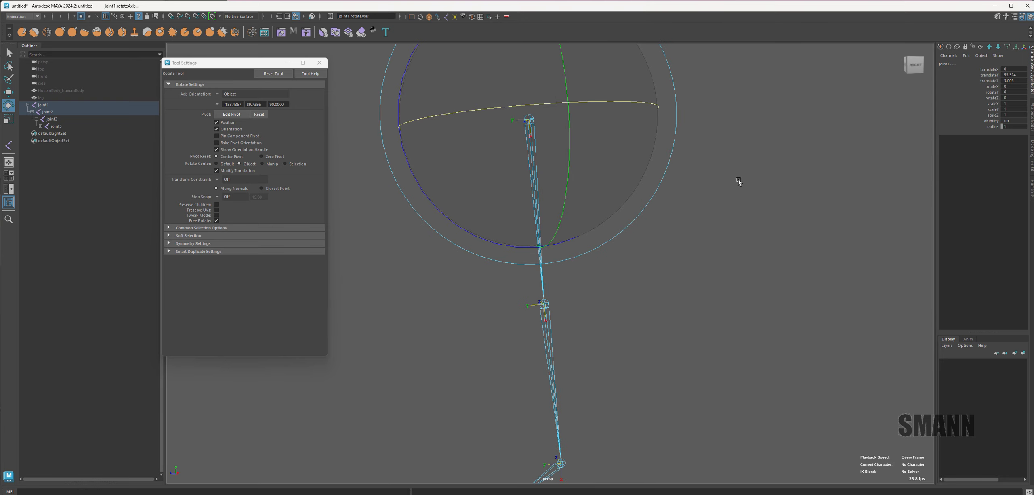
left_click_drag(647, 315, 653, 320, "alt")
middle_click_drag(653, 321, 672, 330, "alt")
key("space")
left_click_drag(672, 330, 643, 381, "alt")
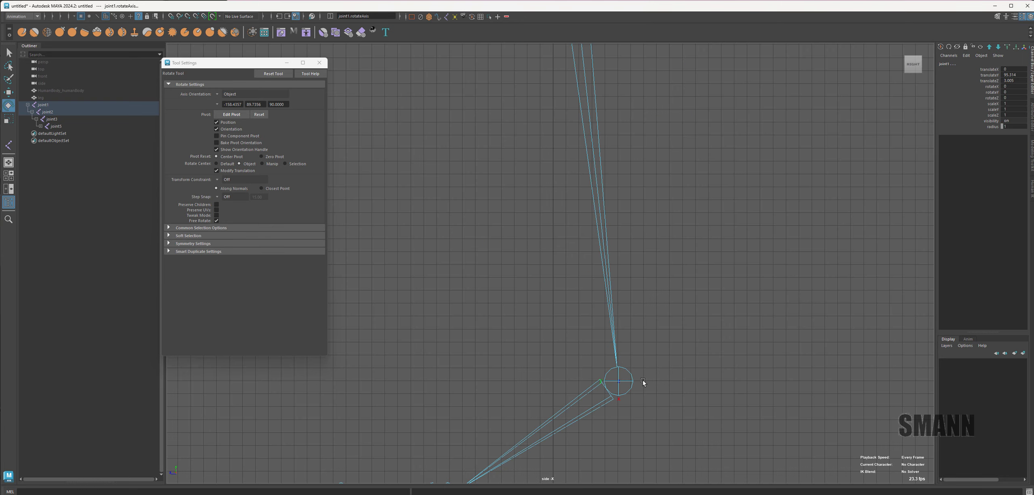
middle_click_drag(586, 85, 594, 168, "alt")
middle_click_drag(634, 78, 649, 198, "alt")
middle_click_drag(612, 67, 617, 250, "alt")
middle_click_drag(758, 394, 753, 326, "alt")
key("space")
left_click_drag(751, 372, 767, 301)
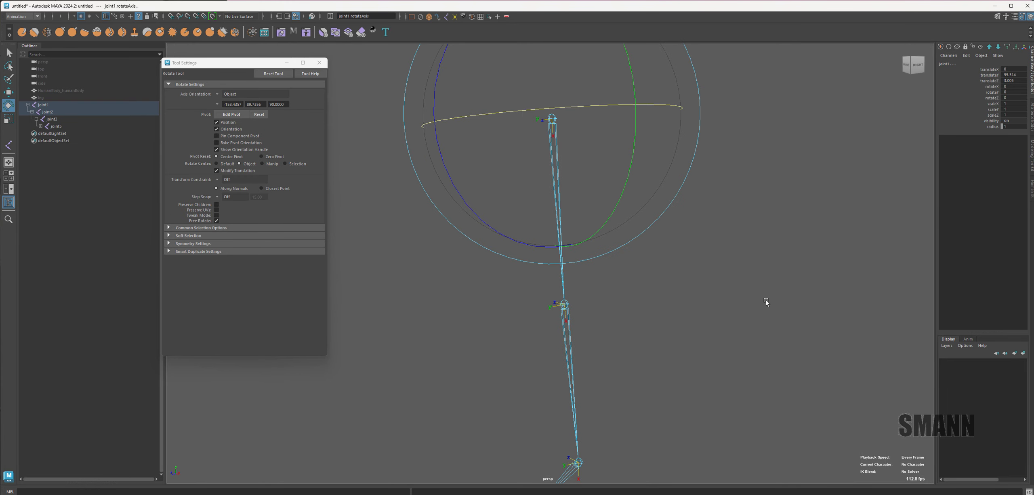
left_click_drag(752, 292, 757, 317, "alt")
Step: Return to object selection and select the hip joint with the Move tool
left_click(743, 320)
key("w")
key("F8")
left_click(764, 310)
left_click_drag(732, 162, 507, 202)
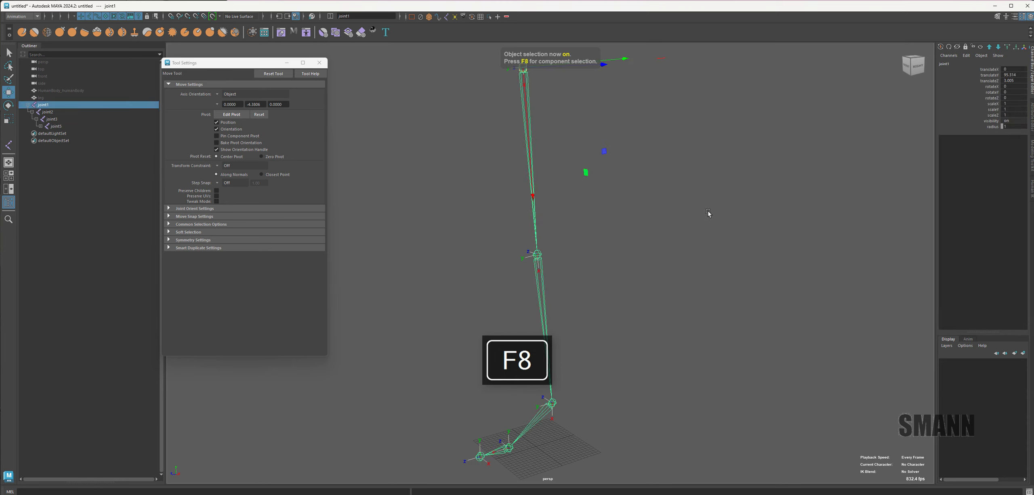
Step: Compare the axis directions of the hip joint and the knee joint by selecting the knee joint
left_click_drag(663, 222, 658, 280, "alt")
left_click_drag(572, 195, 576, 212, "alt")
left_click_drag(557, 147, 564, 187, "alt")
left_click_drag(585, 268, 568, 243, "alt")
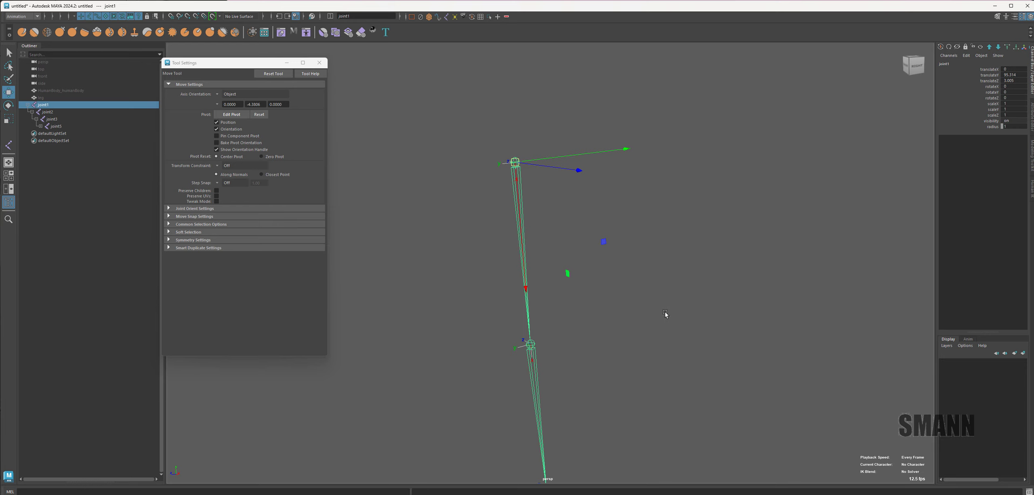
key("Down")
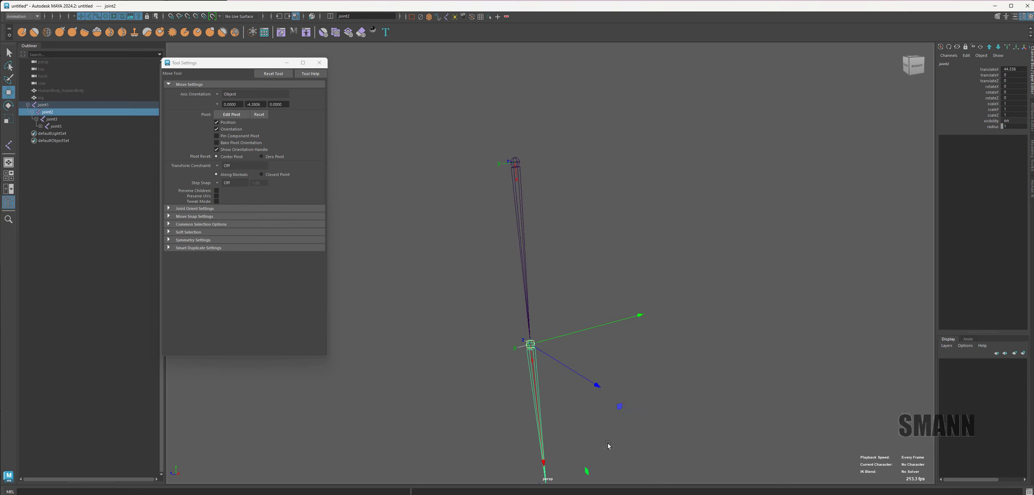
middle_click_drag(636, 394, 653, 339, "alt")
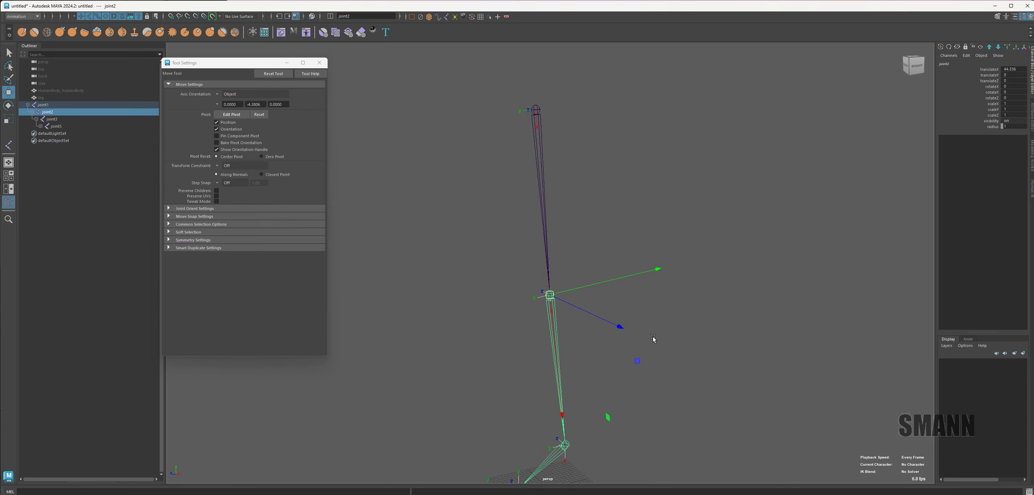
Step: Clear the joint selection and close the Tool Settings window
left_click(651, 345)
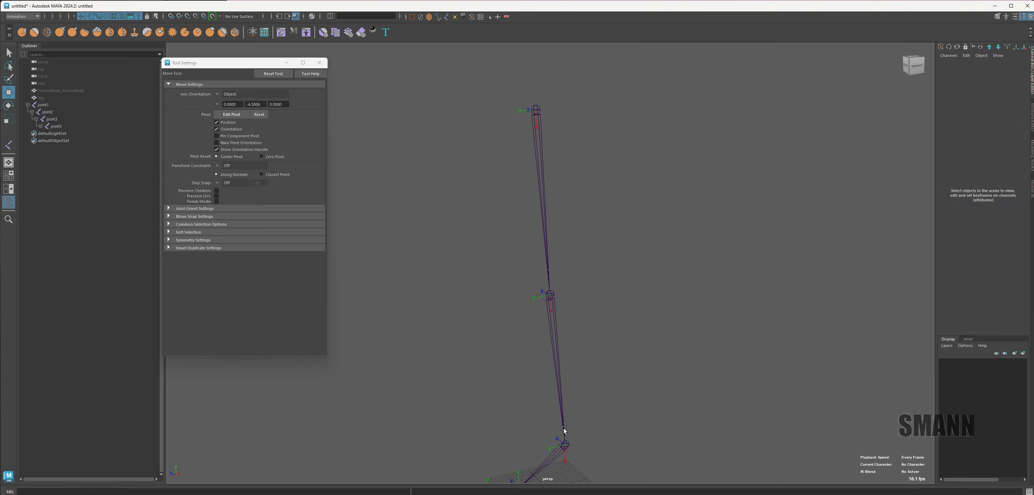
left_click_drag(548, 426, 650, 461)
middle_click_drag(661, 433, 648, 406, "alt")
left_click(674, 406)
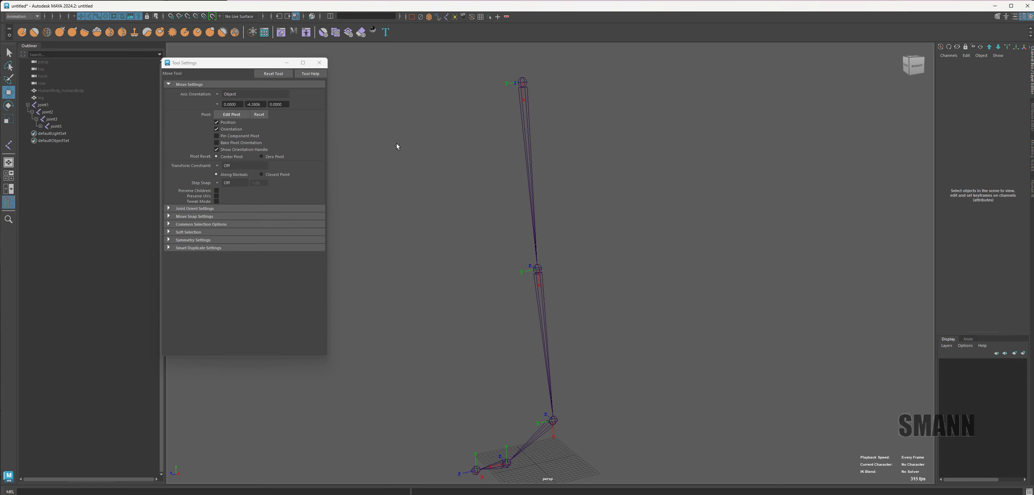
left_click(320, 63)
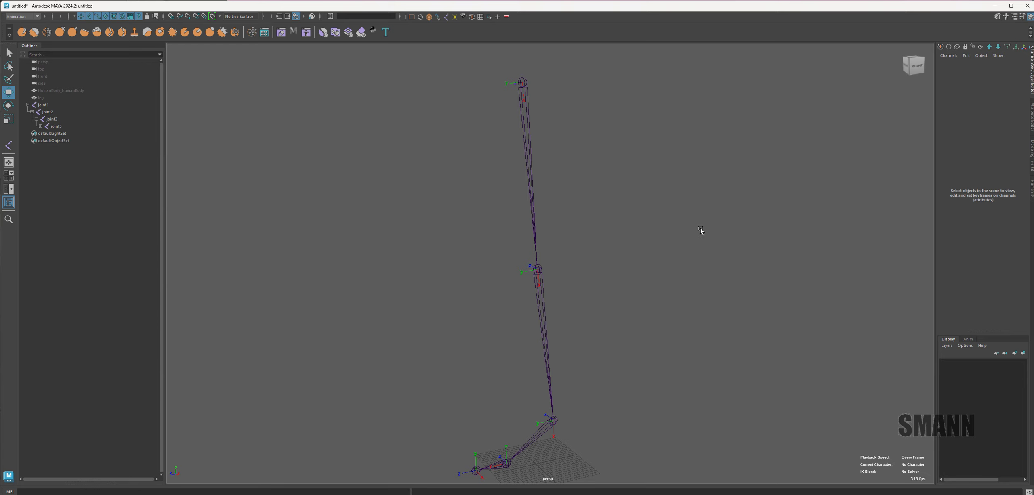
left_click_drag(666, 253, 666, 256, "alt")
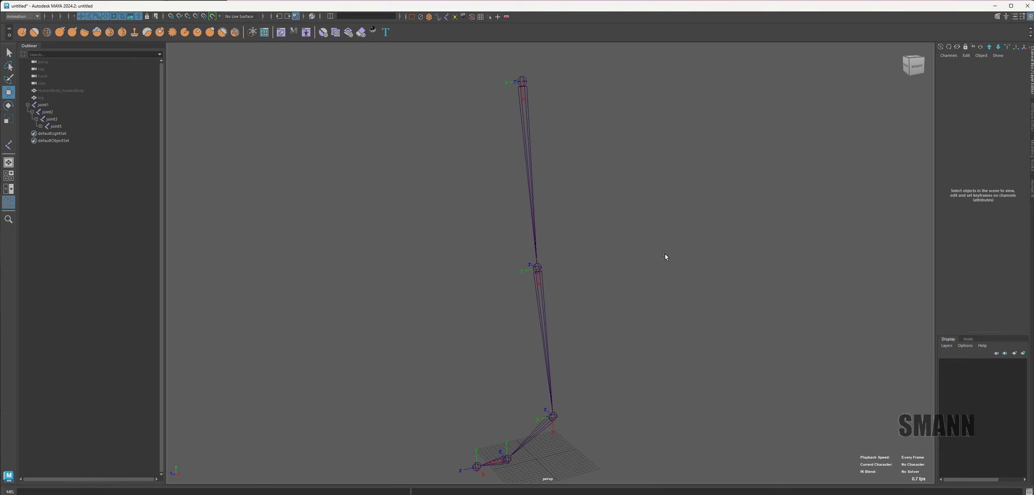
middle_click_drag(657, 278, 649, 278, "alt")
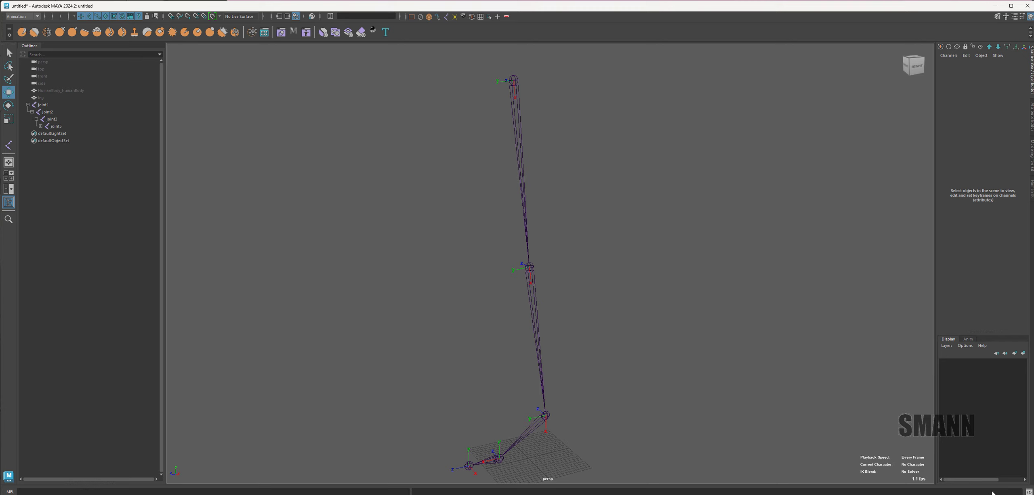
Step: Open the Script Editor and enlarge the text of the MEL joint command
left_click(1029, 492)
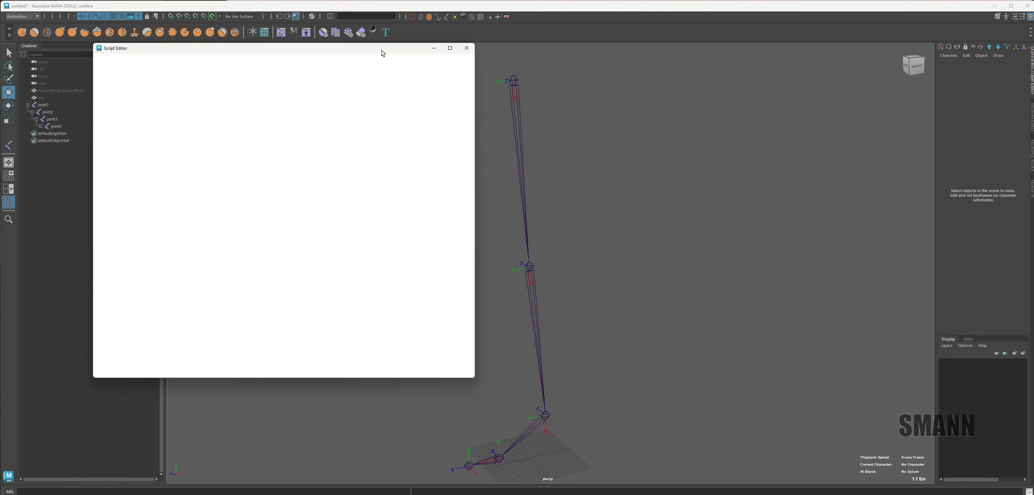
left_click_drag(381, 55, 346, 65)
scroll(251, 307, "up", 12, "ctrl")
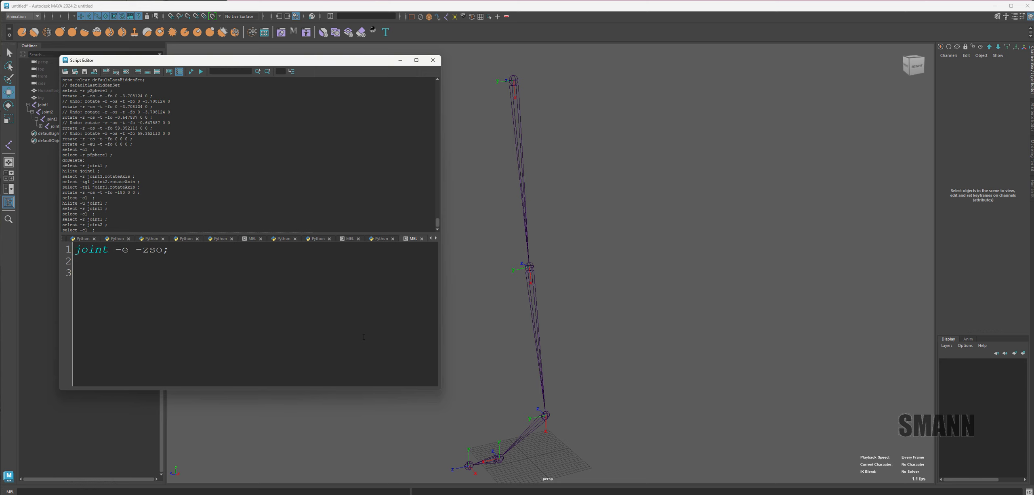
key("Return")
key("Return")
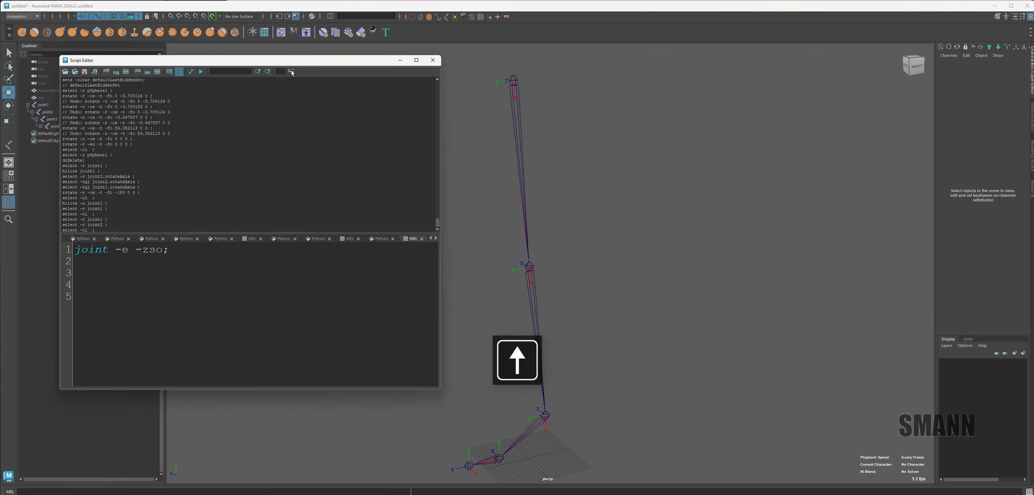
Step: Highlight the command "joint -e -zso;" in the Script Editor and select the ankle joint in the scene
left_click_drag(293, 61, 307, 60)
left_click_drag(89, 250, 227, 275)
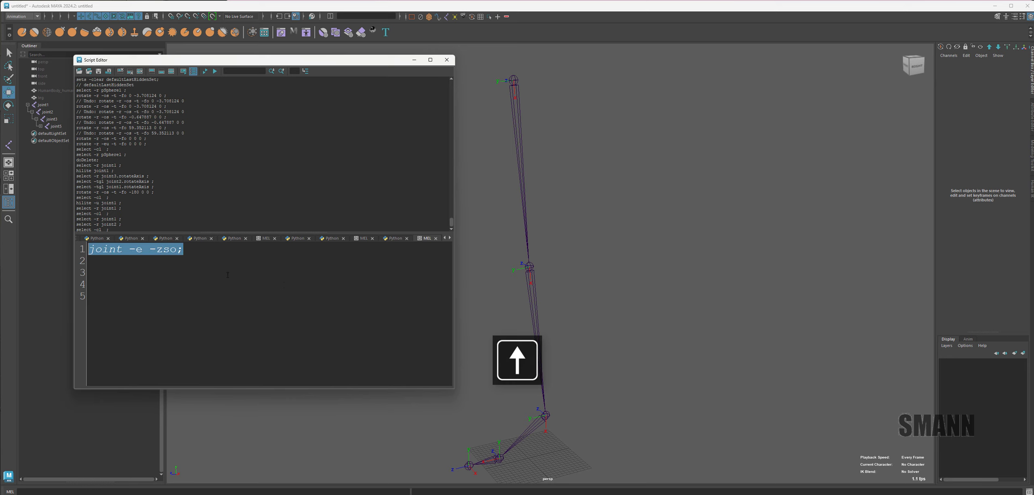
left_click(288, 284)
middle_click_drag(623, 387, 659, 357, "alt")
left_click(572, 394)
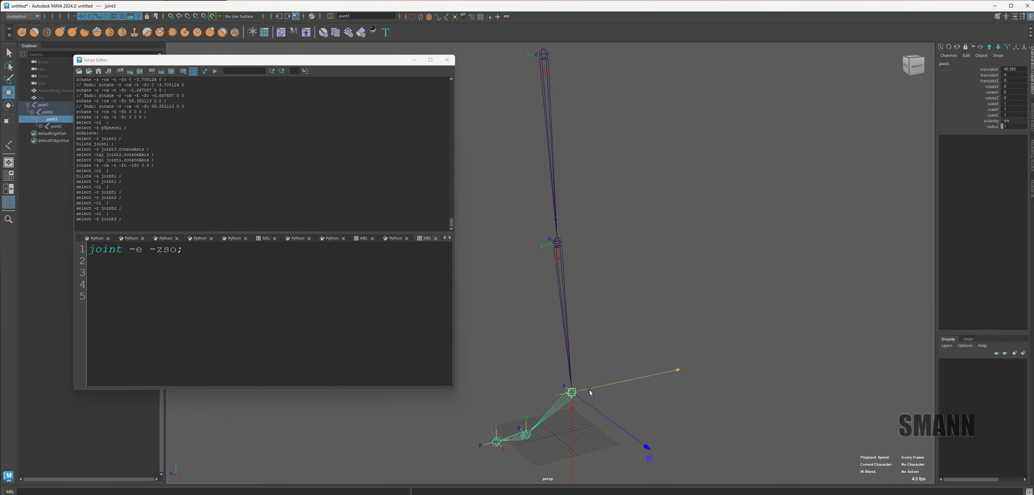
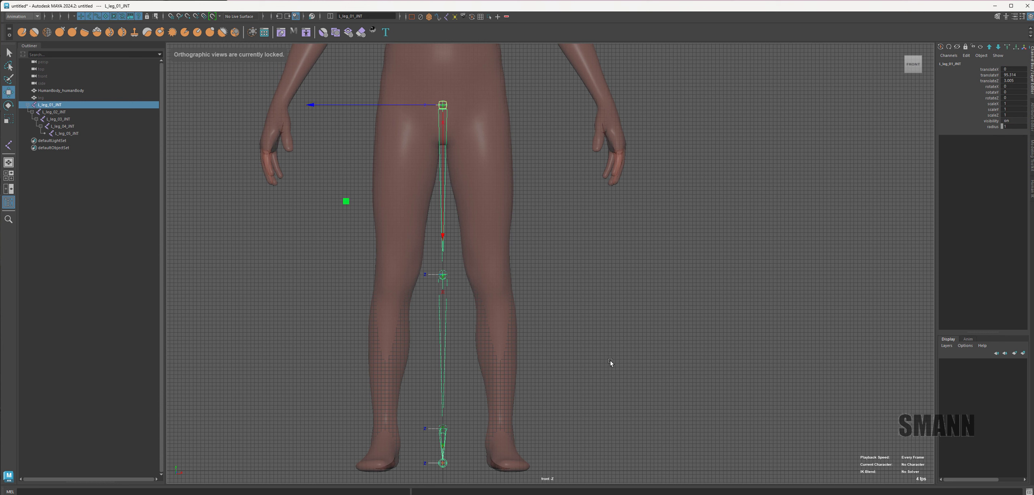
Step: Move the L_leg_01_JNT chain sideways to about 8.67 in X, towards the left leg, with wireframe shown on the body
middle_click_drag(678, 330, 643, 332, "alt")
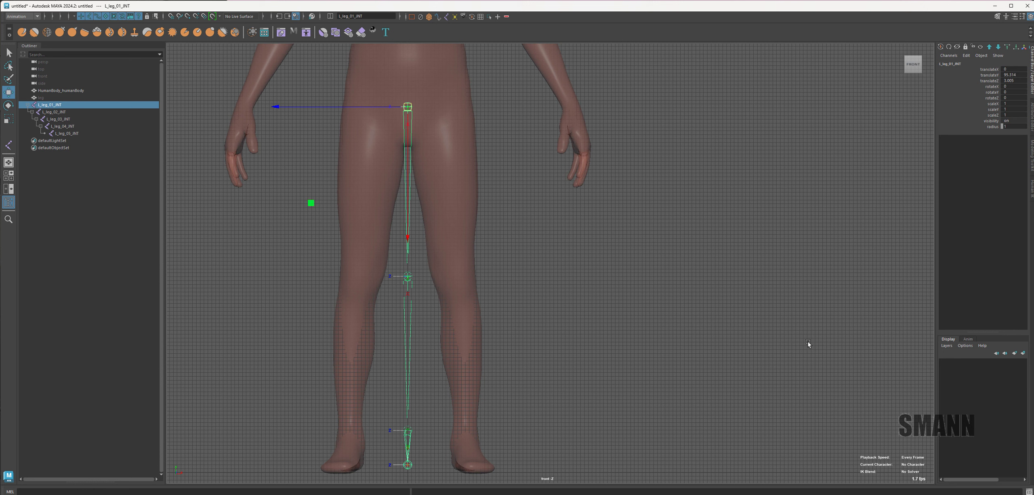
middle_click_drag(596, 304, 631, 313)
key("alt+w")
middle_click_drag(540, 178, 538, 179)
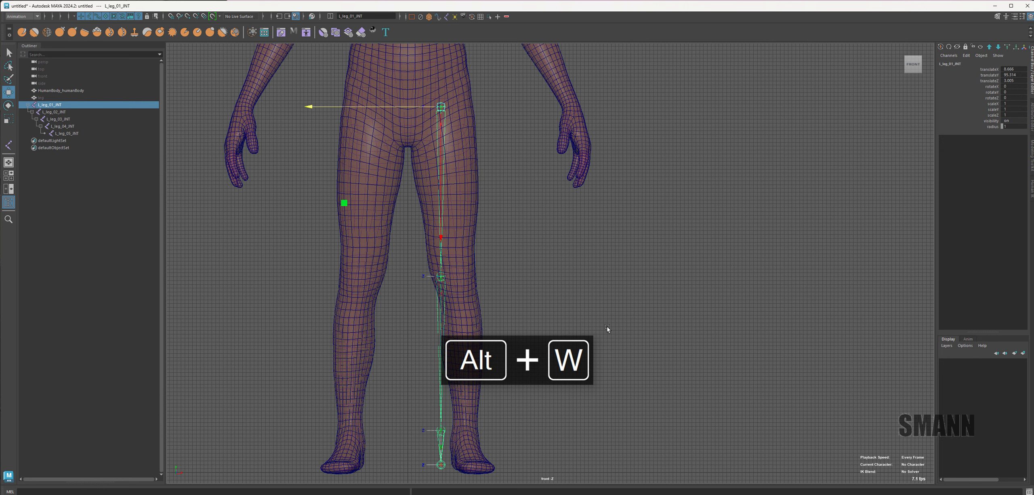
Step: Try rotating L_leg_01_JNT about 4.5 degrees about Y so the chain follows the leg down to the foot
key("e")
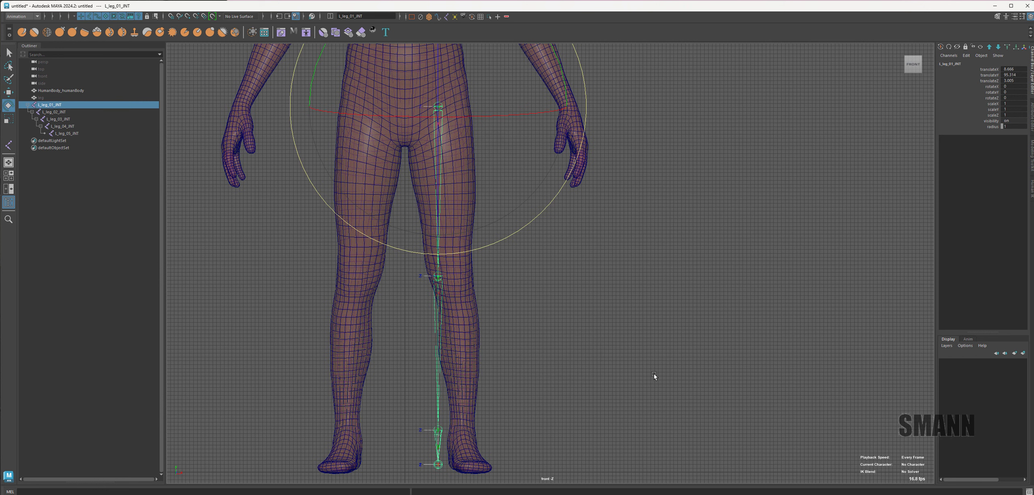
middle_click_drag(590, 242, 592, 255, "alt")
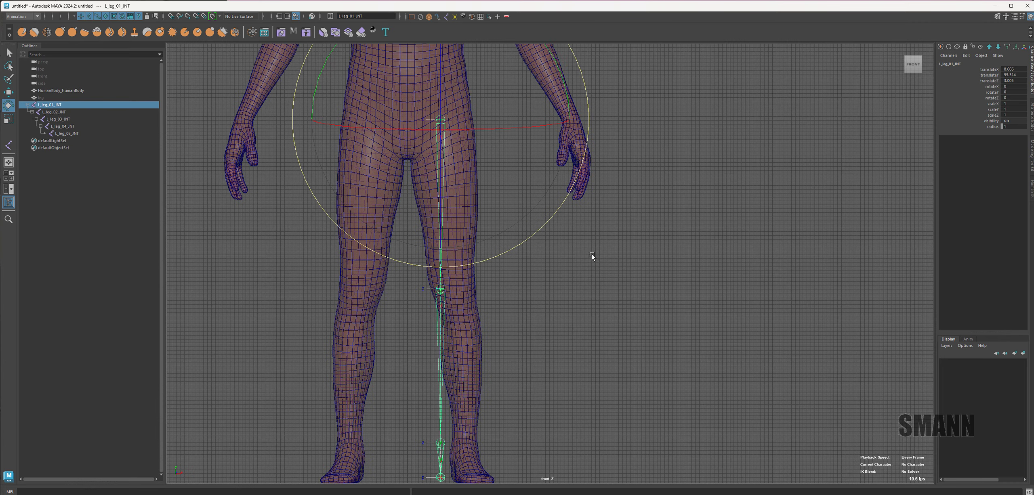
left_click_drag(570, 91, 564, 90)
middle_click_drag(659, 343, 637, 116, "alt")
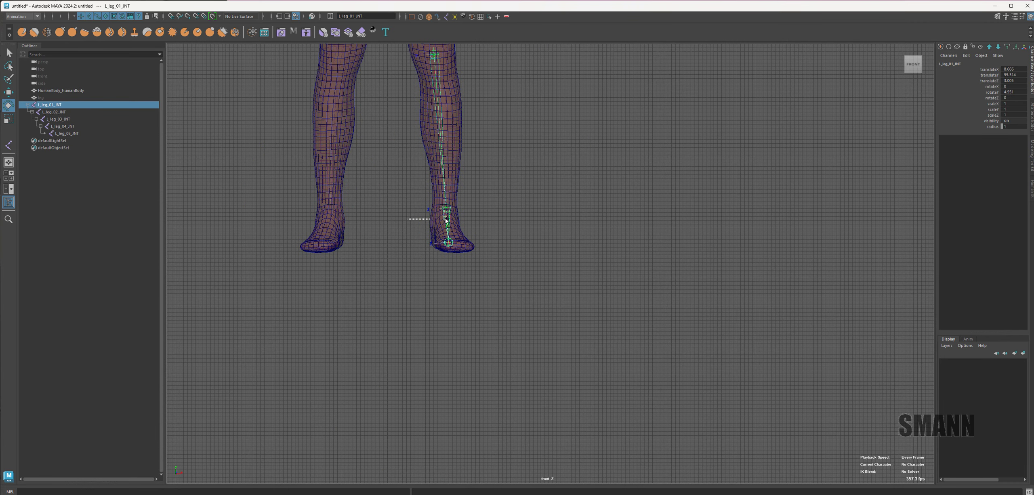
Step: Select L_leg_03_JNT at the ankle, try rotating it from the front, and undo that rotation
key("Down")
key("Down")
key("space")
left_click_drag(591, 225, 589, 174)
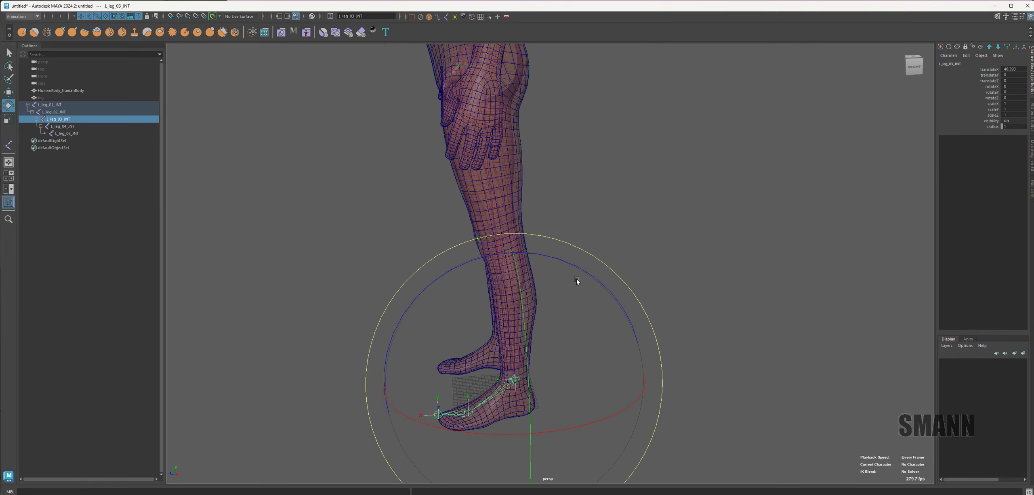
middle_click_drag(594, 325, 609, 281, "alt")
left_click_drag(608, 283, 702, 276, "alt")
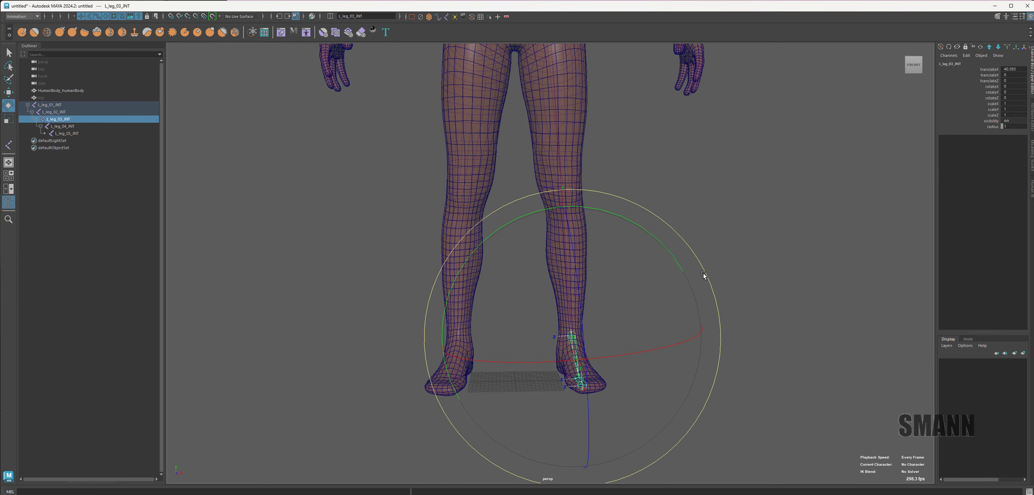
left_click_drag(579, 282, 579, 240)
key("ctrl+z")
Step: Undo the trial rotation of L_leg_01_JNT
left_click_drag(701, 400, 685, 385, "alt")
left_click_drag(669, 261, 638, 250, "alt")
key("ctrl+z")
key("ctrl+z")
key("ctrl+z")
key("ctrl+z")
key("ctrl+z")
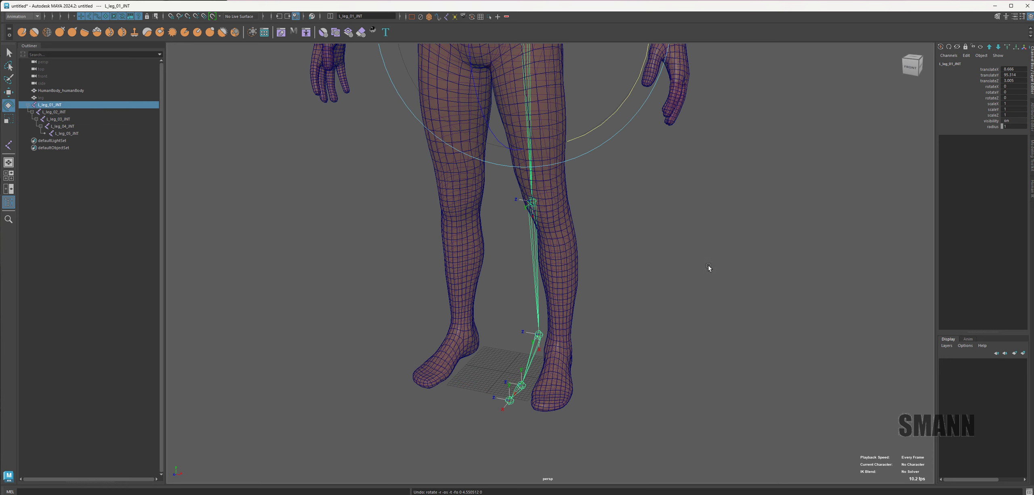
Step: Switch to the Move tool and reselect the root joint L_leg_01_JNT
mouse_move(705, 272)
left_mouse_down("alt")
mouse_move(716, 355)
mouse_move(667, 341)
mouse_move(666, 329)
mouse_move(743, 314)
mouse_move(732, 278)
mouse_move(720, 278)
left_mouse_up("alt")
key("w")
left_click(719, 322)
left_click_drag(659, 187, 511, 152)
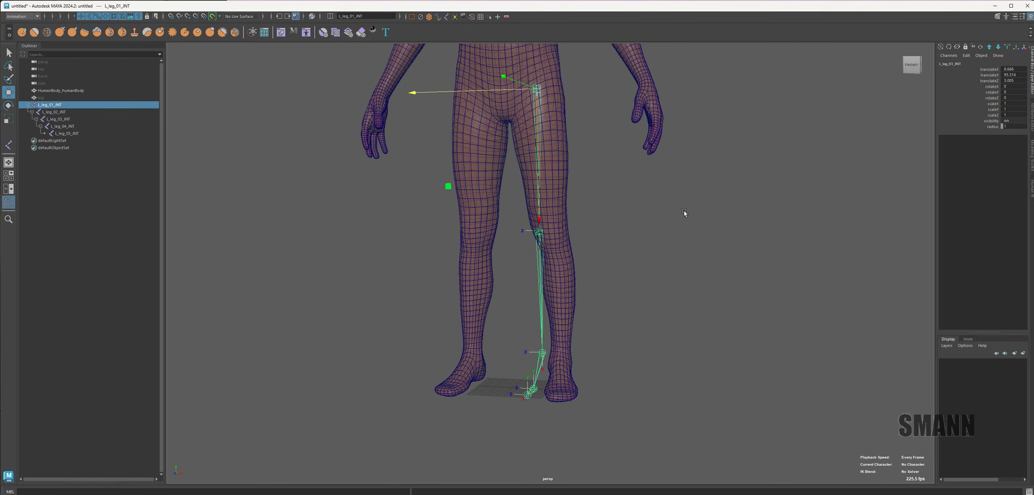
left_click_drag(684, 211, 673, 225, "alt")
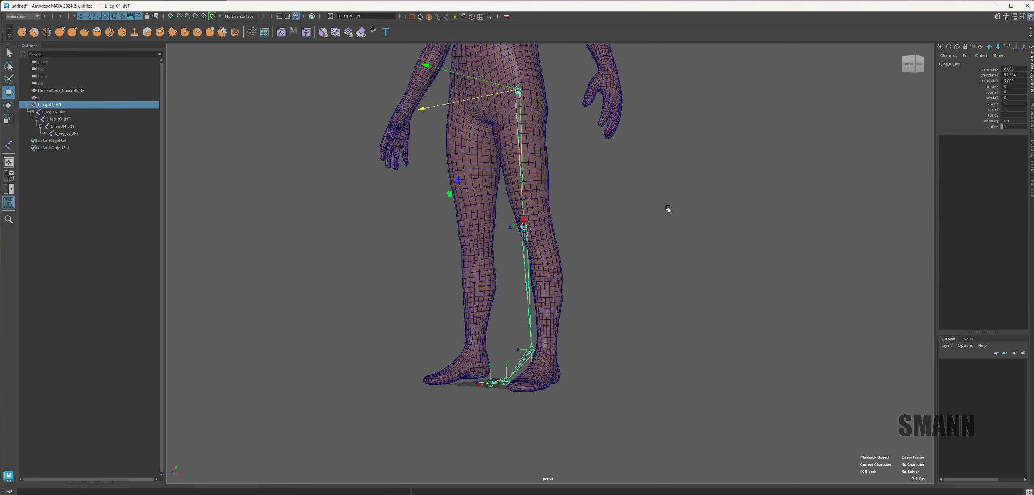
left_click_drag(669, 210, 646, 142, "alt")
key("space")
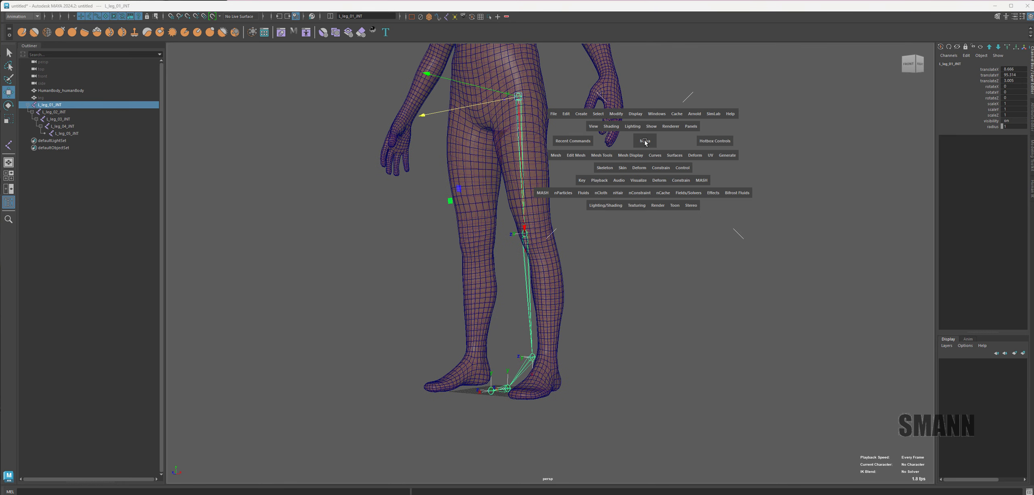
left_click(566, 114)
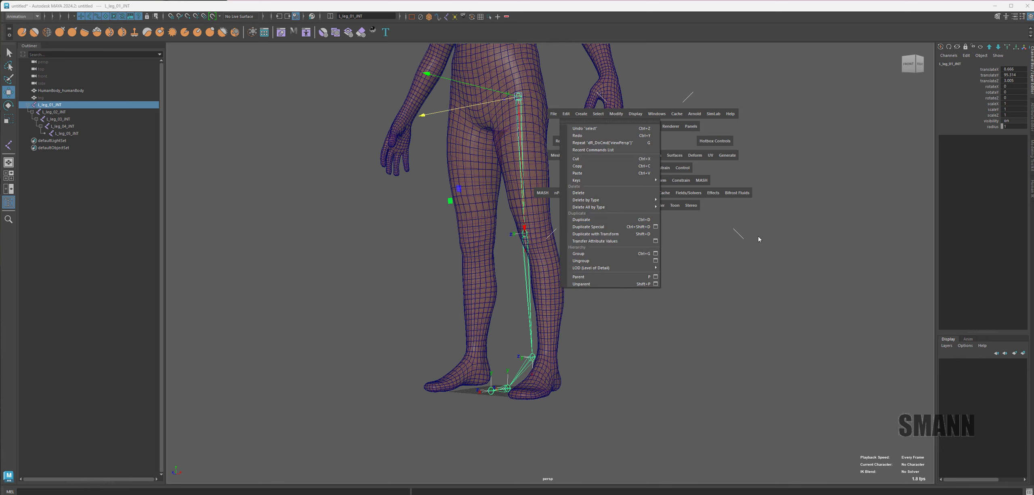
left_click(655, 227)
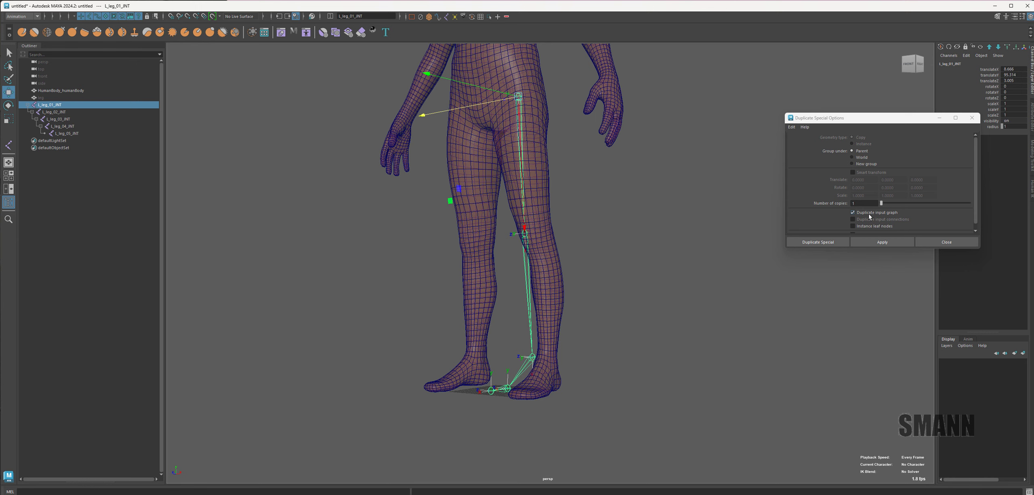
left_click_drag(680, 328, 623, 254, "alt")
key("space")
right_click(622, 255)
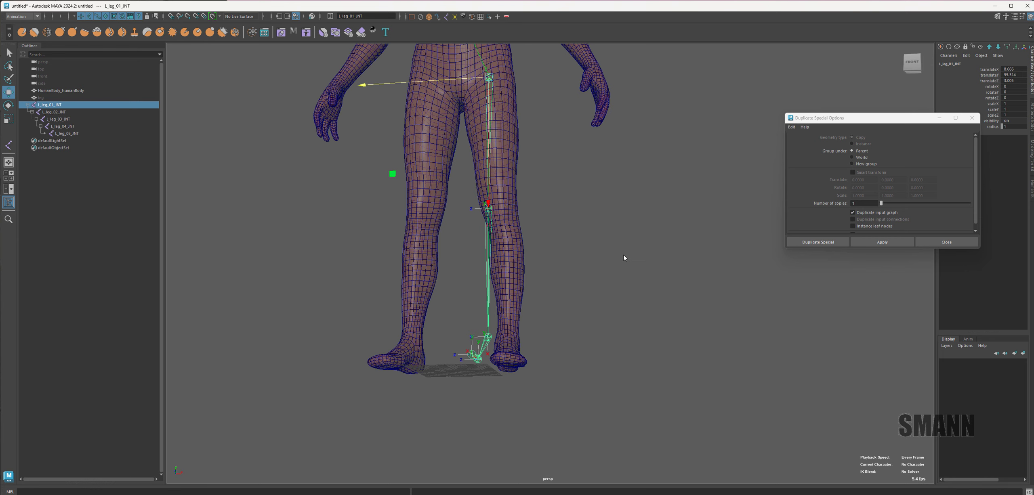
left_click_drag(649, 288, 637, 298, "alt")
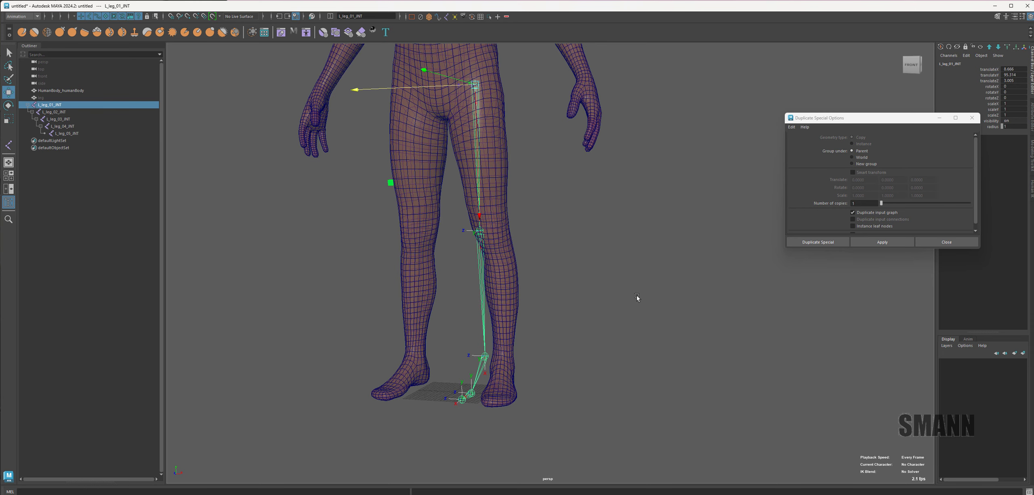
left_click(945, 243)
left_click(750, 307)
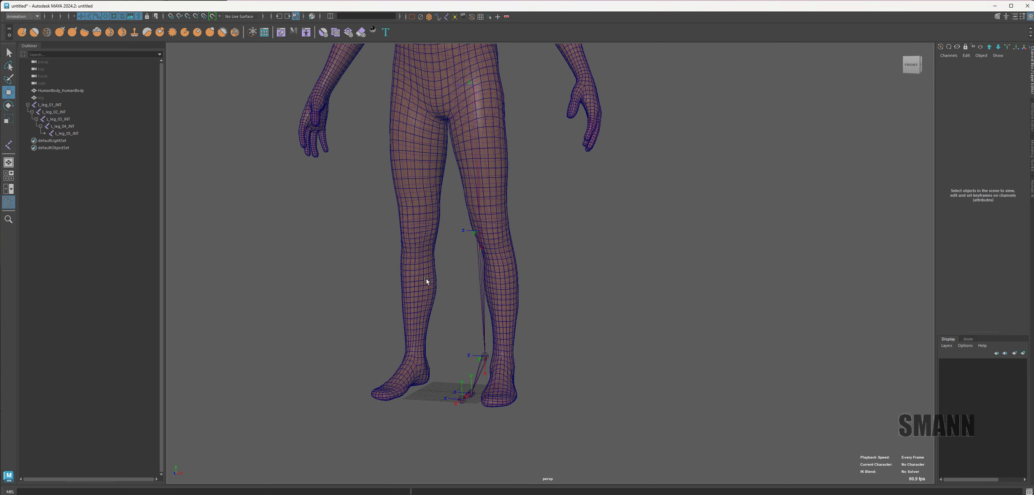
Step: Mirror the L_leg_01_JNT chain across YZ with the Orientation function, replacing L_ with R_ in the joint names
left_click(482, 280)
middle_click_drag(668, 309, 679, 304, "alt")
left_click_drag(678, 303, 722, 303, "alt")
left_click(530, 139)
key("space")
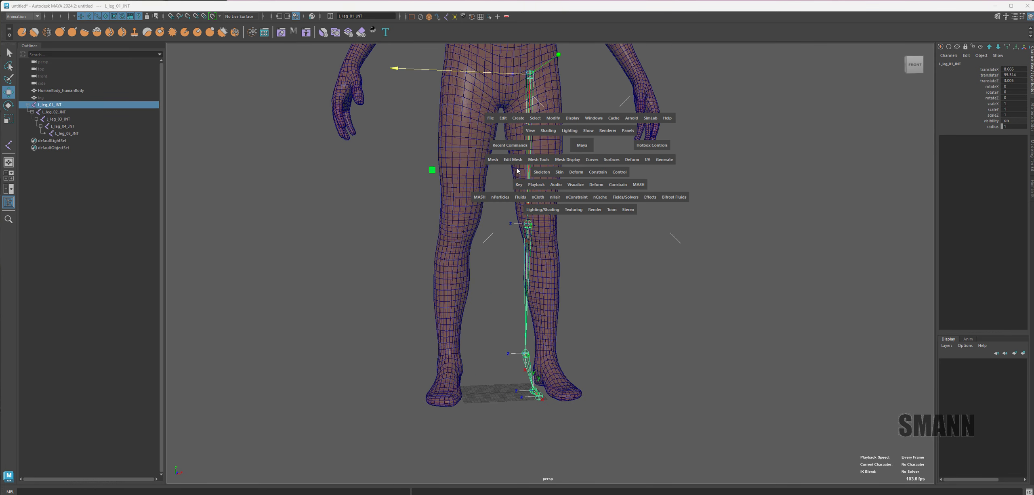
left_click(544, 174)
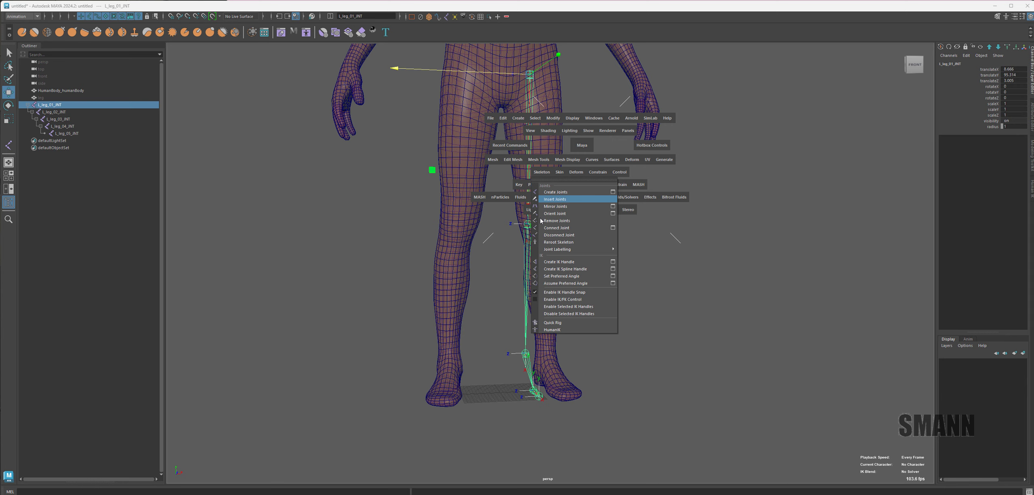
left_click(613, 207)
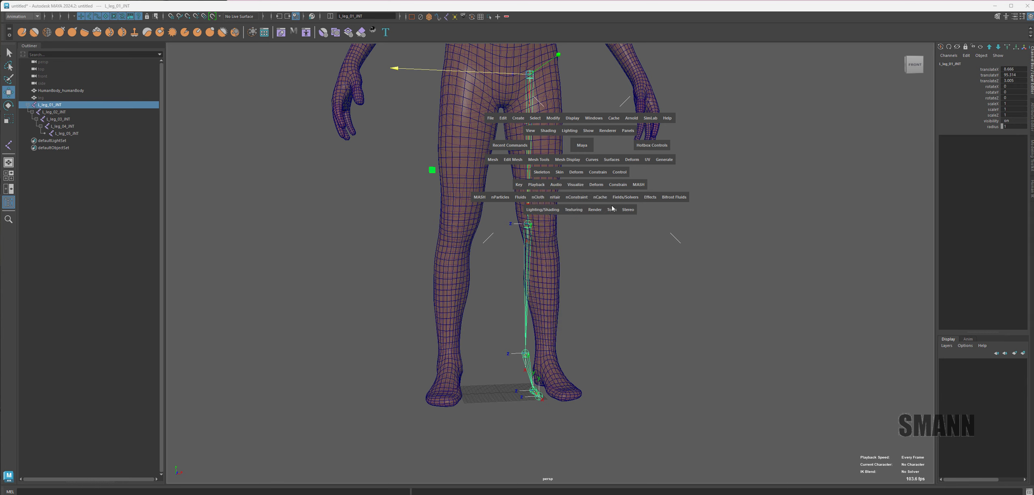
left_click_drag(676, 199, 641, 210, "alt")
middle_click_drag(659, 201, 681, 192, "alt")
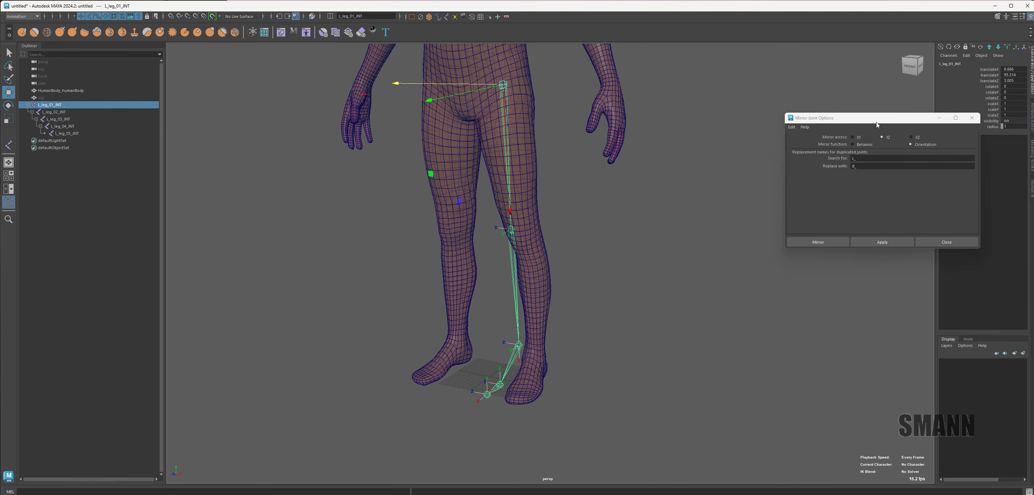
left_click_drag(878, 121, 788, 123)
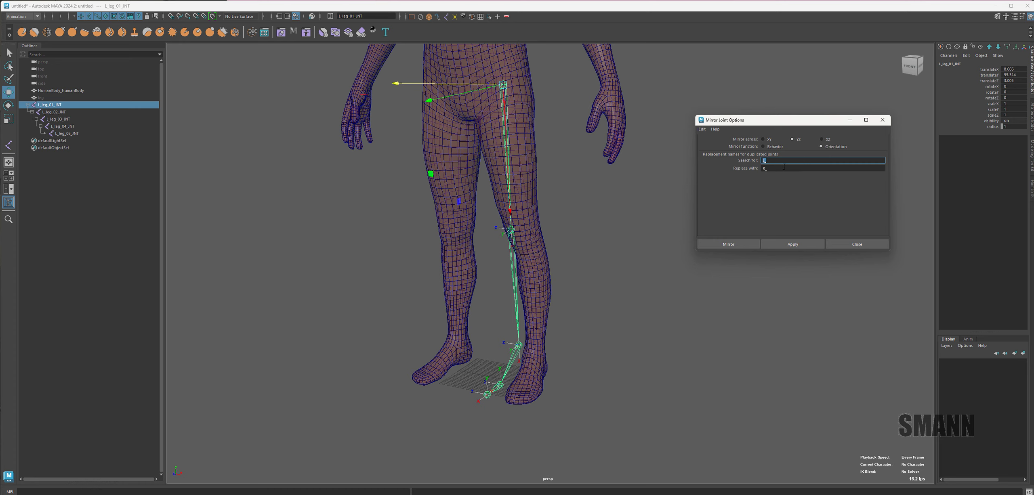
key("Tab")
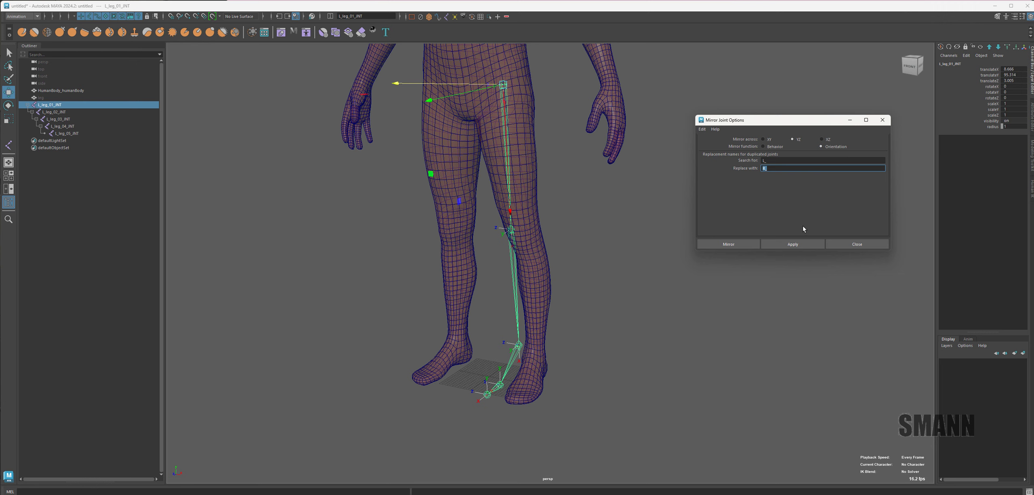
left_click(798, 245)
left_click(858, 245)
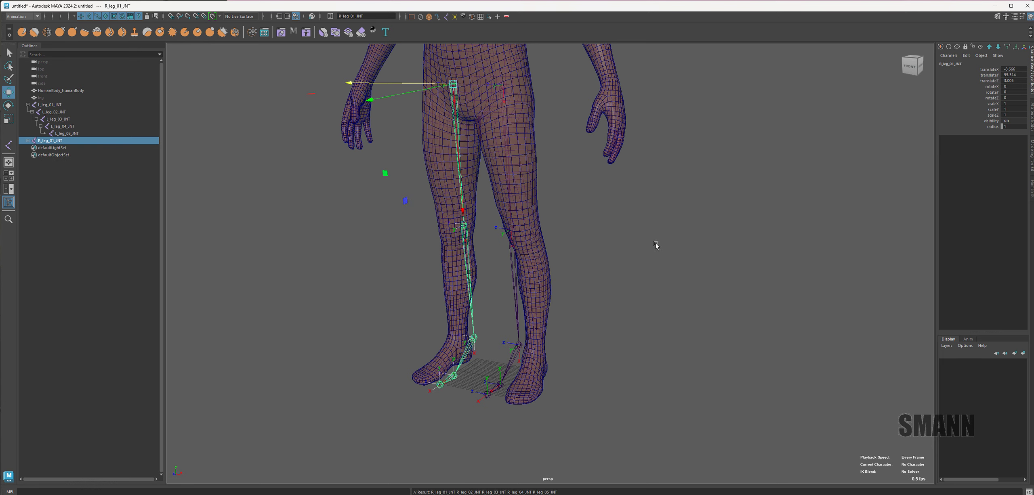
Step: Select both leg root joints, try rotating them together, and undo the trial rotations
left_click_drag(656, 244, 696, 234, "alt")
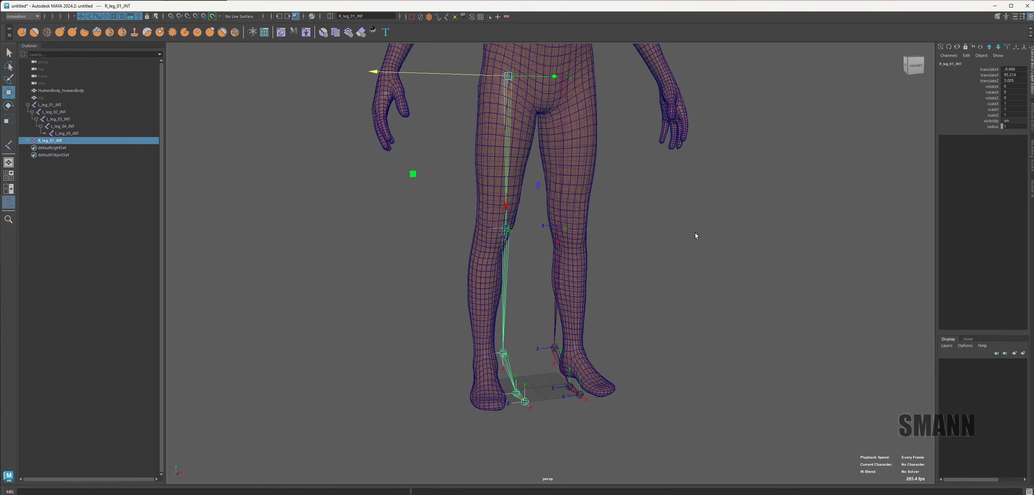
left_click_drag(701, 240, 681, 241, "alt")
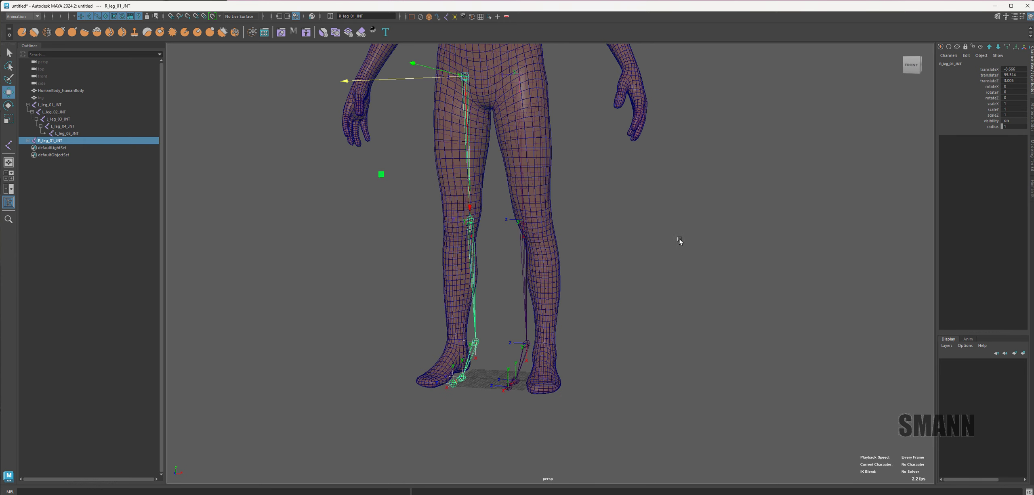
left_click(681, 241)
middle_click_drag(681, 241, 696, 299, "alt")
left_click_drag(551, 208, 473, 227)
key("e")
left_click_drag(591, 213, 452, 249)
key("ctrl+z")
key("ctrl+z")
left_click_drag(596, 78, 574, 115)
key("ctrl+z")
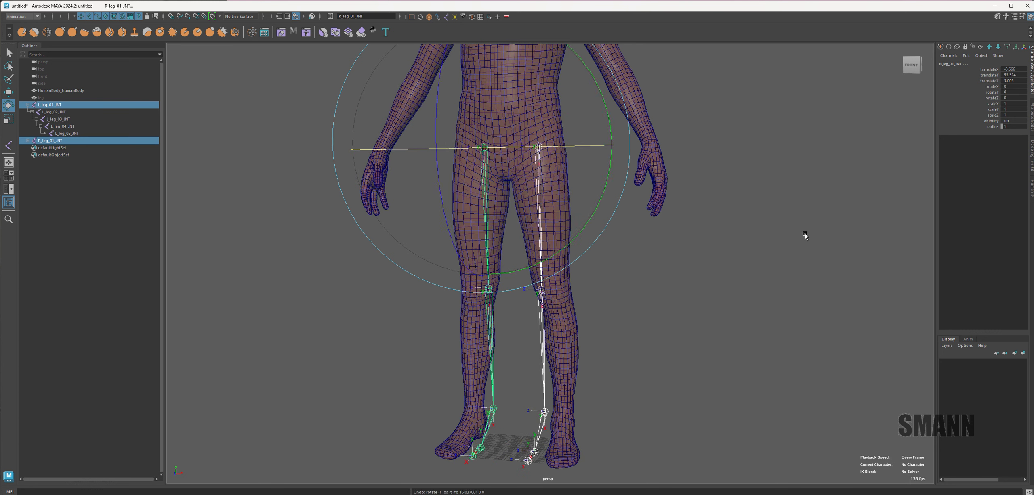
Step: Delete the mirrored right leg chain R_leg_01_JNT
left_click(806, 231)
left_click(493, 186)
key("Delete")
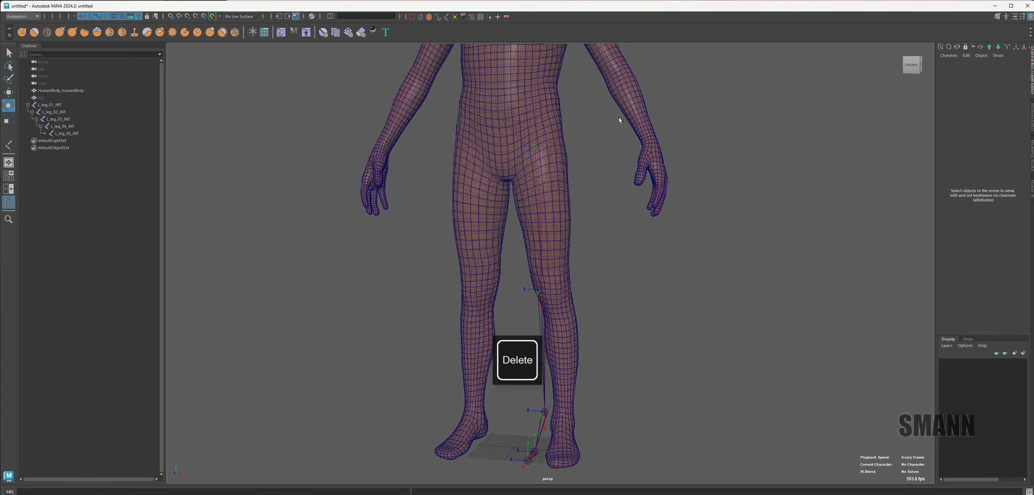
key("space")
left_click(582, 147)
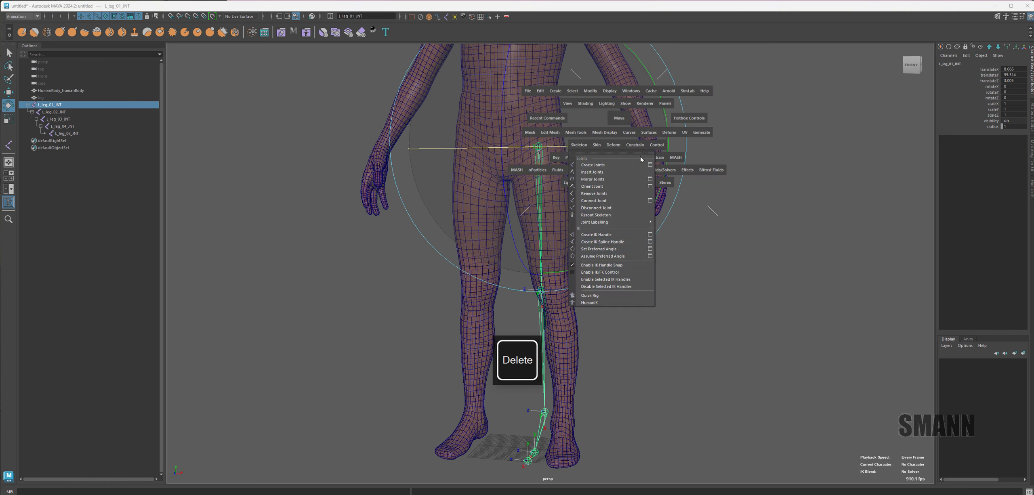
left_click(650, 186)
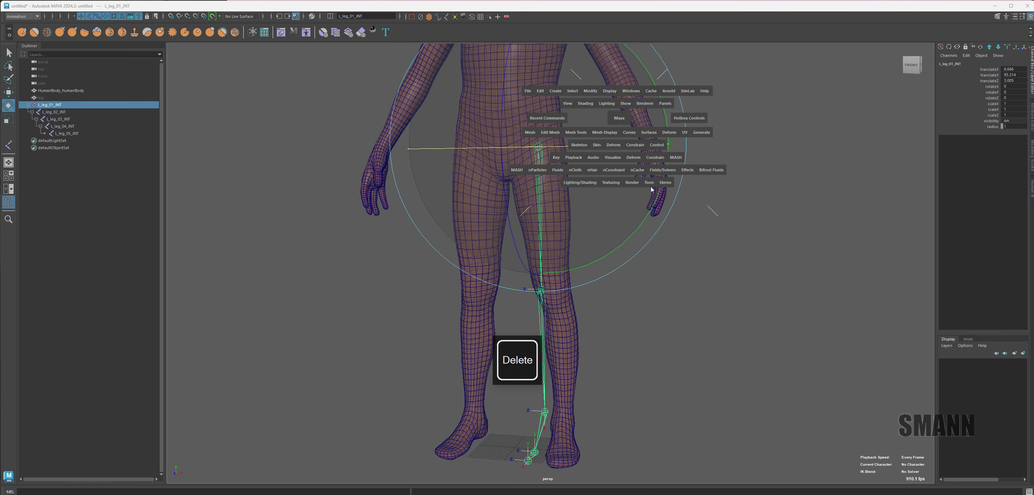
left_click(869, 244)
Step: Mirror the L_leg_01_JNT chain across YZ with the Behavior function, replacing L_ with R_ in the joint names
key("space")
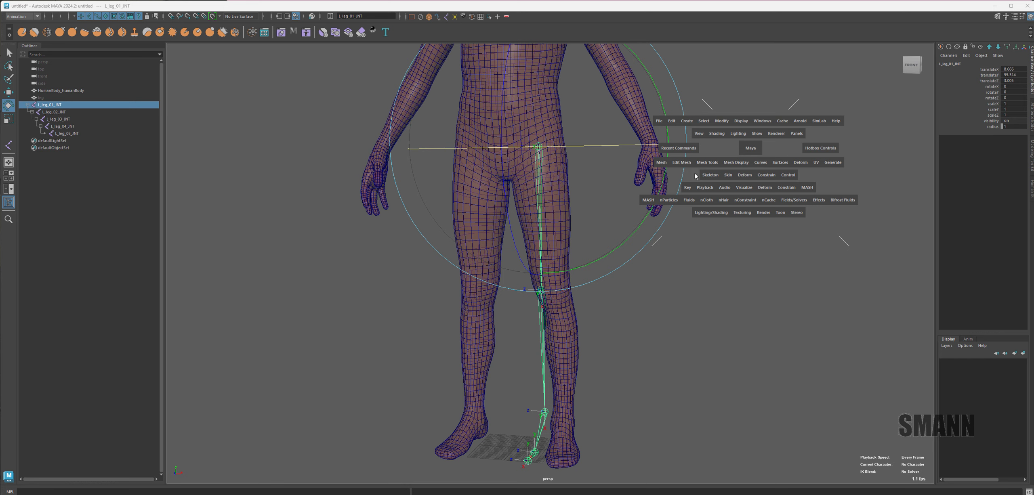
left_click(709, 175)
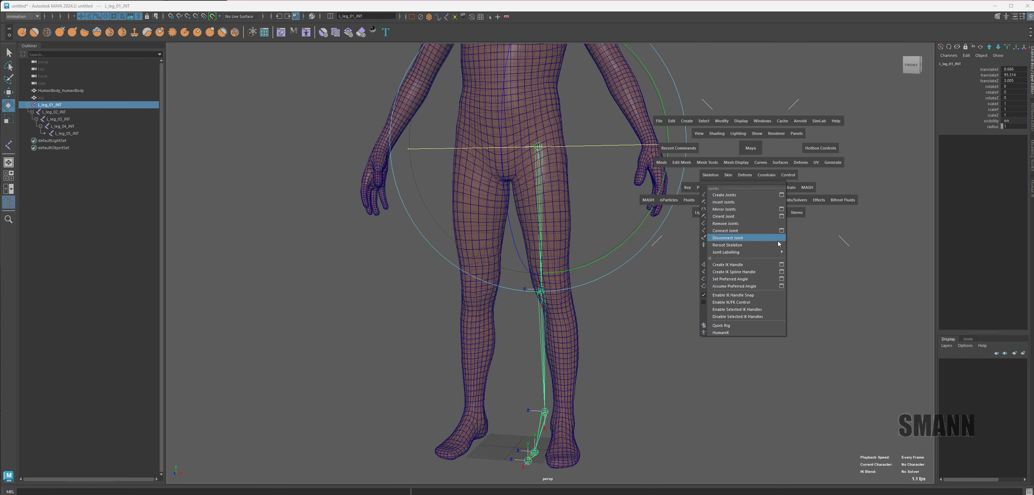
left_click(782, 210)
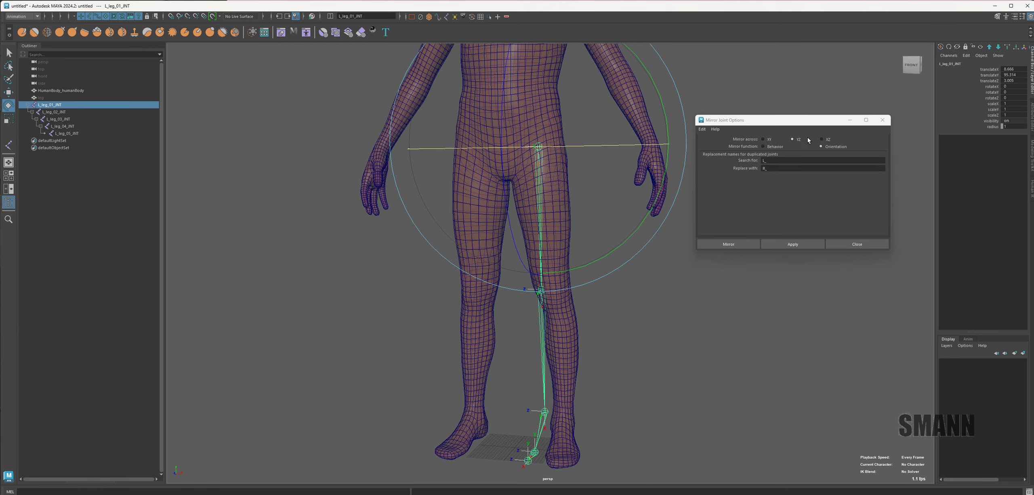
left_click(803, 244)
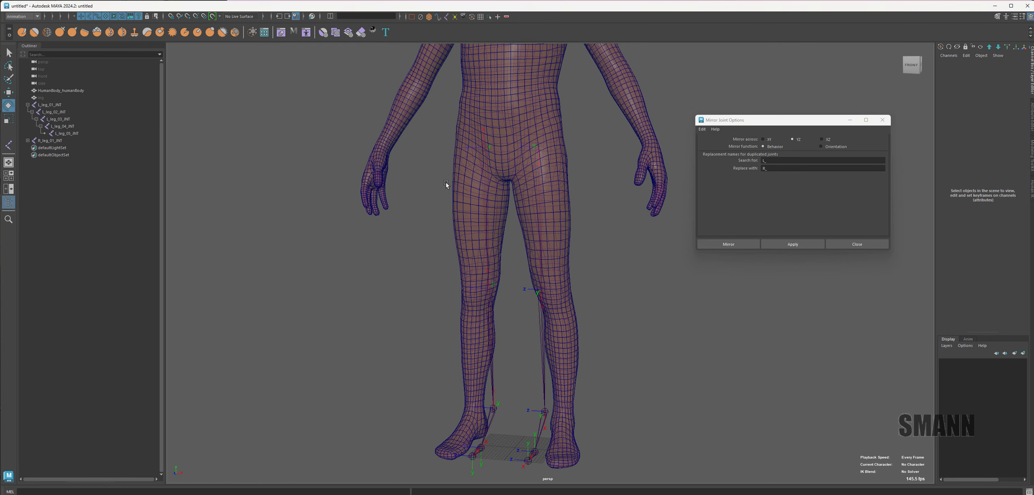
Step: Try rotating the left root joint and its Behavior-mirrored counterpart together, undo the rotations, and close the mirror options
left_click_drag(599, 115, 646, 175)
key("ctrl+z")
key("ctrl+z")
left_click(727, 330)
left_click_drag(658, 336, 421, 155)
key("ctrl+z")
left_click(587, 184)
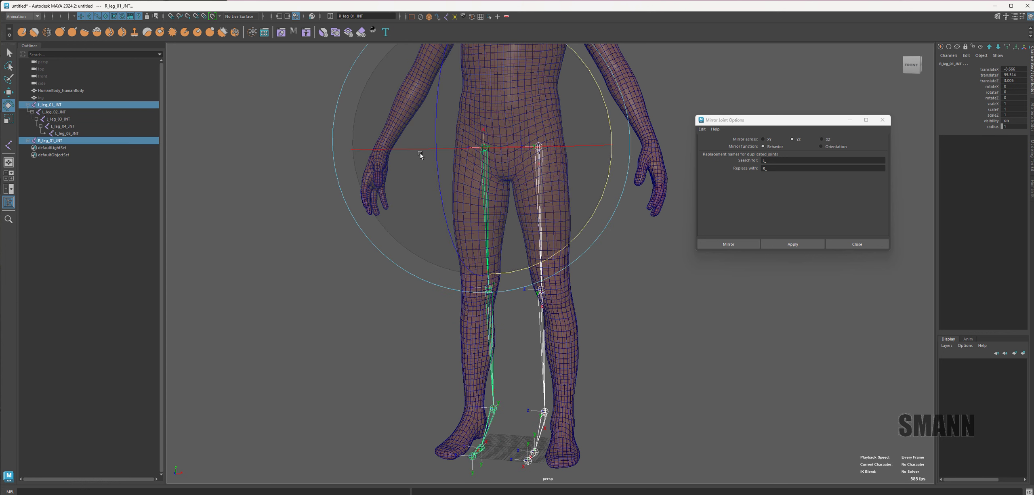
left_click_drag(603, 97, 580, 57)
key("ctrl+z")
left_click(879, 247)
left_click(885, 254)
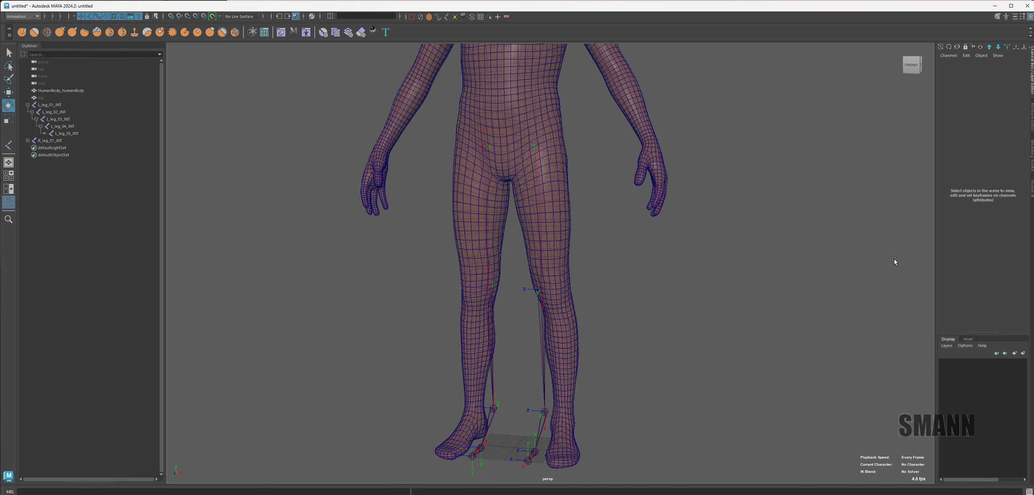
Step: Hide the mirrored R_leg_01_JNT chain and the HumanBody_humanBody mesh, leaving the left leg chain on its own
left_click(488, 213)
left_click_drag(697, 254, 677, 253, "alt")
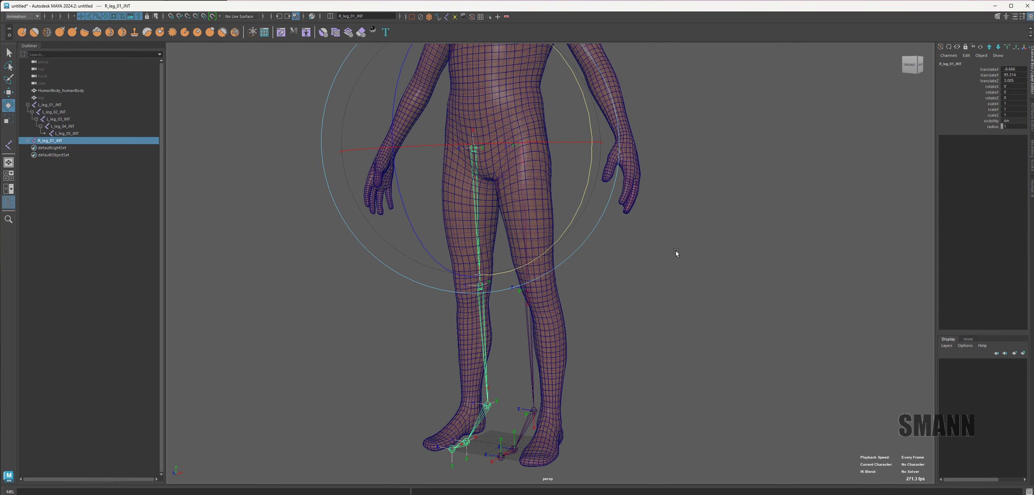
key("ctrl+h")
middle_click_drag(682, 319, 683, 311, "alt")
left_click_drag(470, 235, 538, 236)
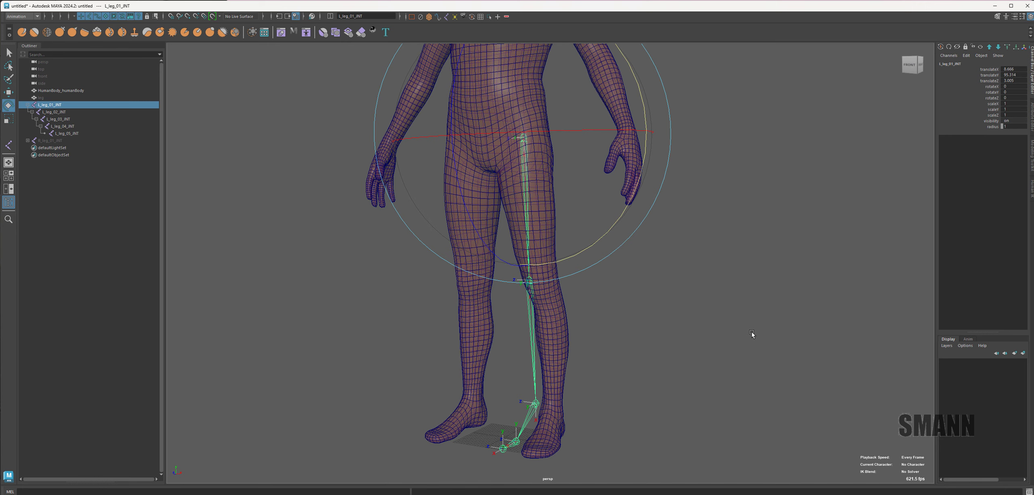
left_click(778, 340)
left_click(417, 108)
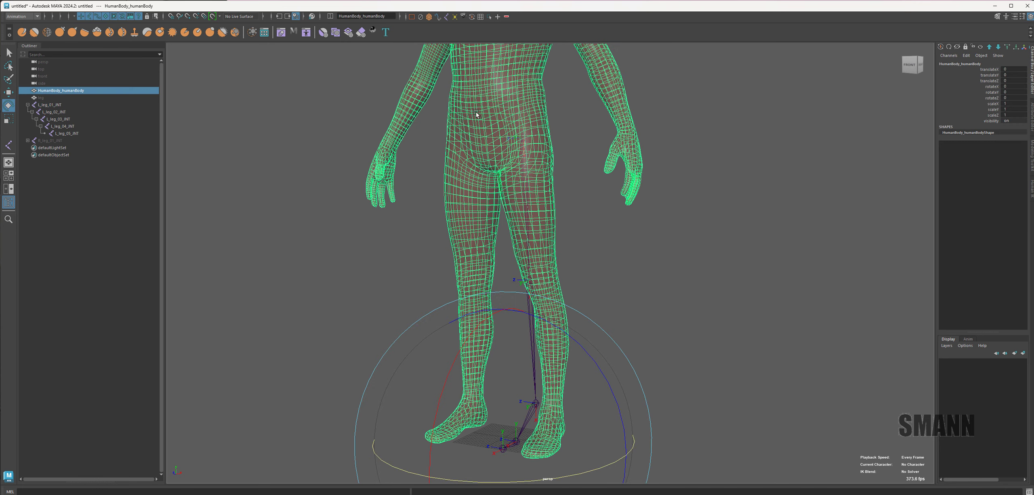
key("ctrl+h")
left_click_drag(488, 310, 685, 258, "alt")
Step: Start the IK Handle tool with its options showing and keep Rotate-Plane Solver as the current solver
key("space")
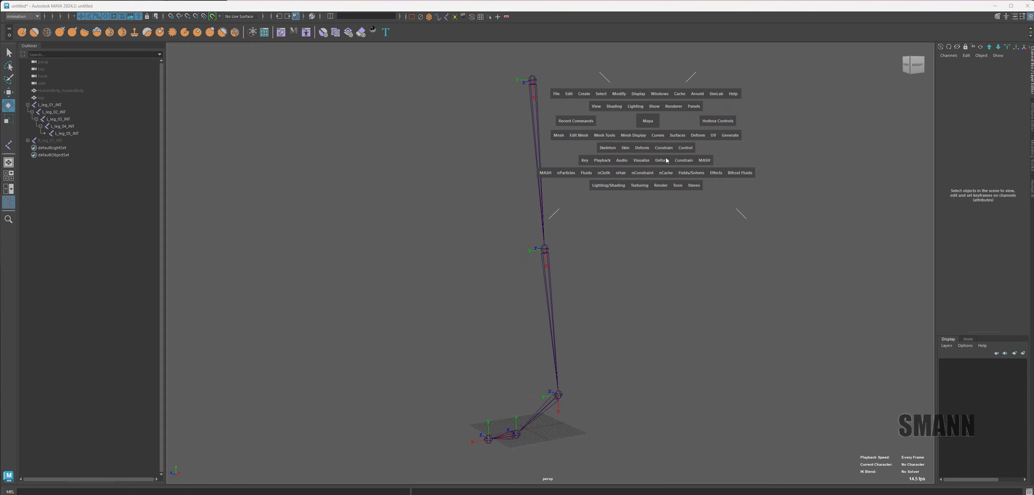
key("space")
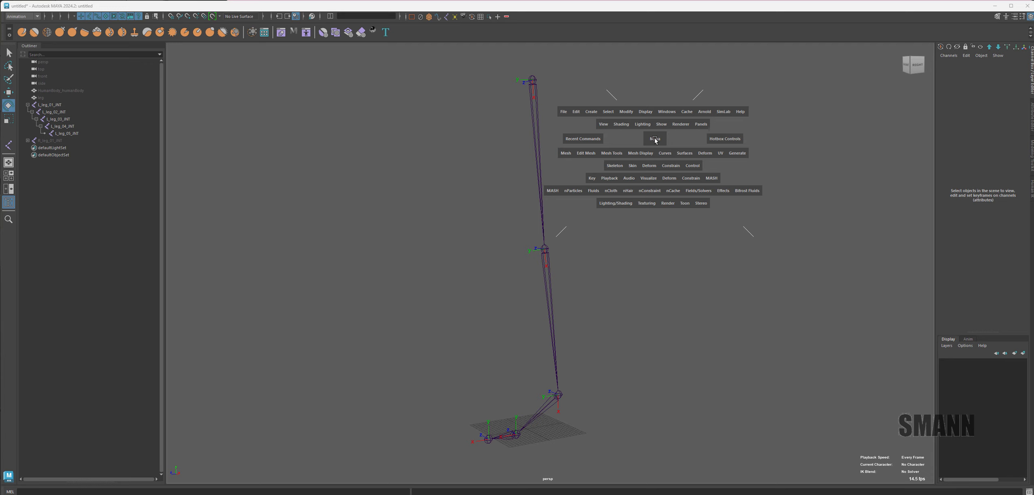
left_click(607, 165)
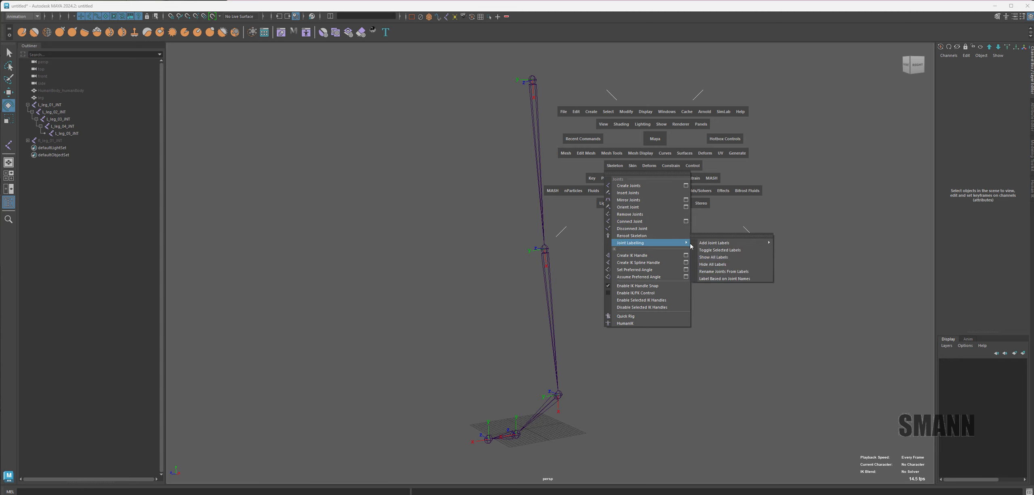
left_click(686, 255)
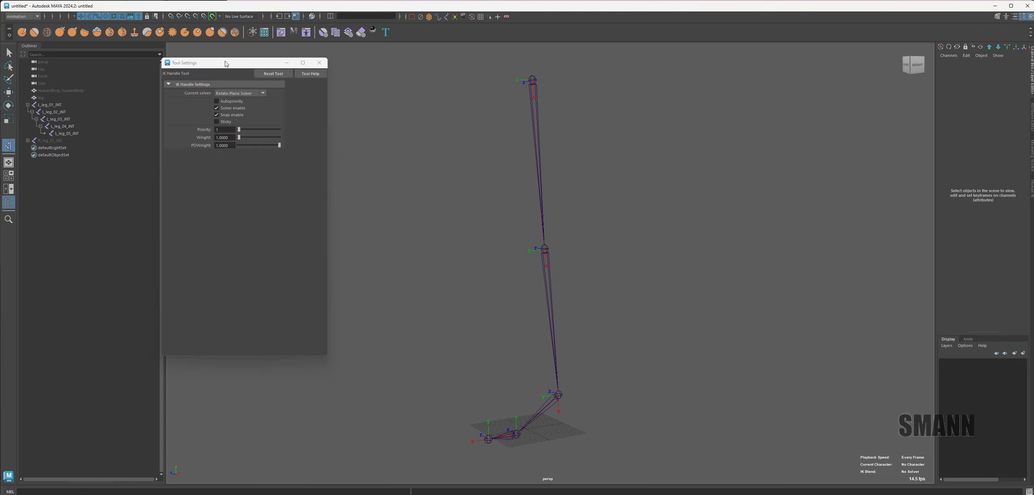
left_click_drag(225, 64, 281, 74)
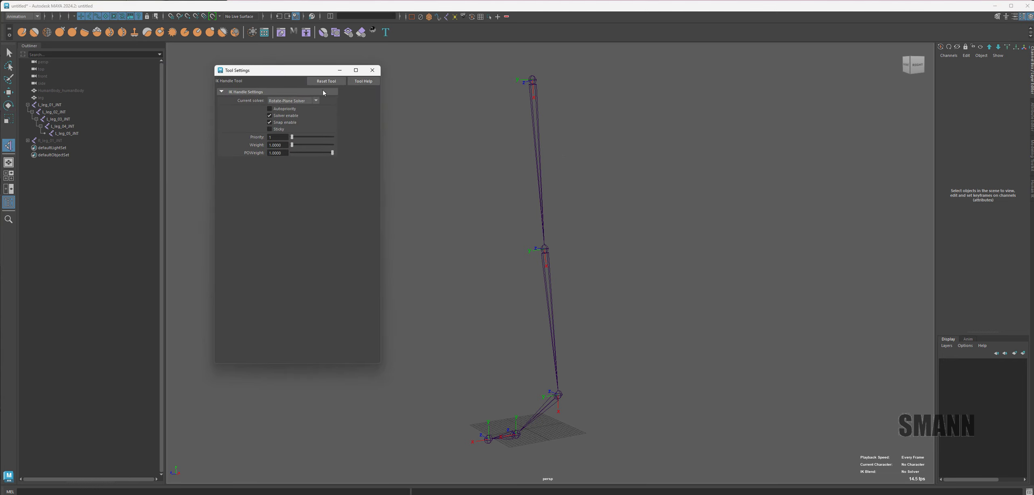
left_click(291, 100)
left_click(286, 108)
left_click(291, 101)
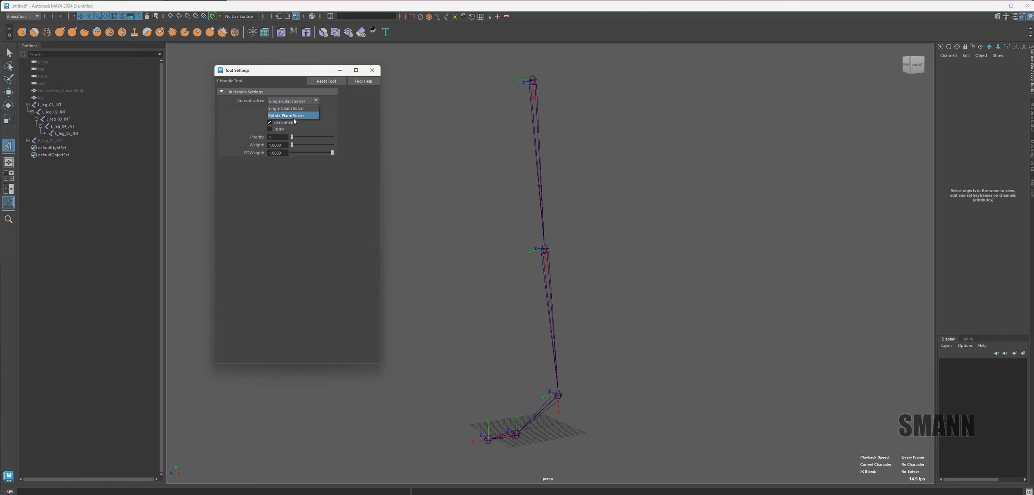
left_click(293, 117)
left_click_drag(306, 75, 340, 80)
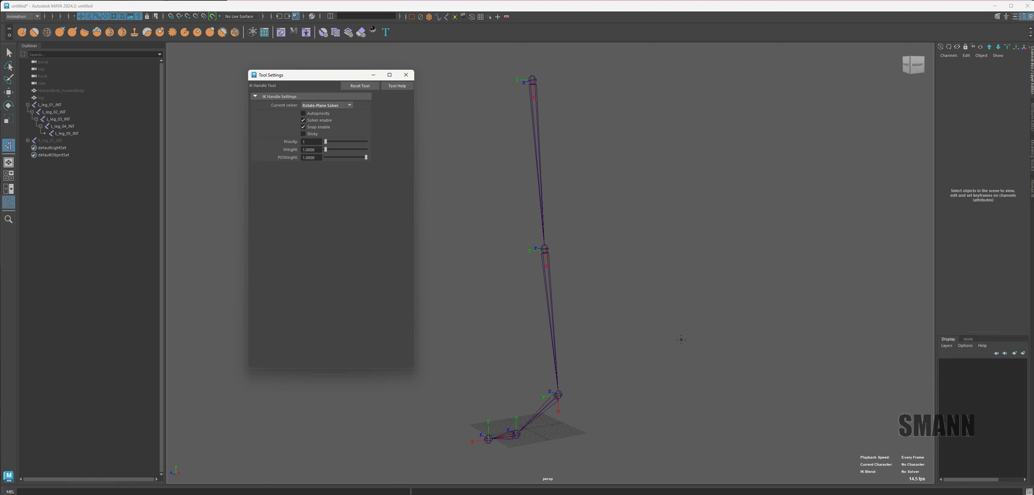
Step: Create an IK handle on the left leg from the hip joint L_leg_01_JNT to the ankle joint L_leg_03_JNT
key("w")
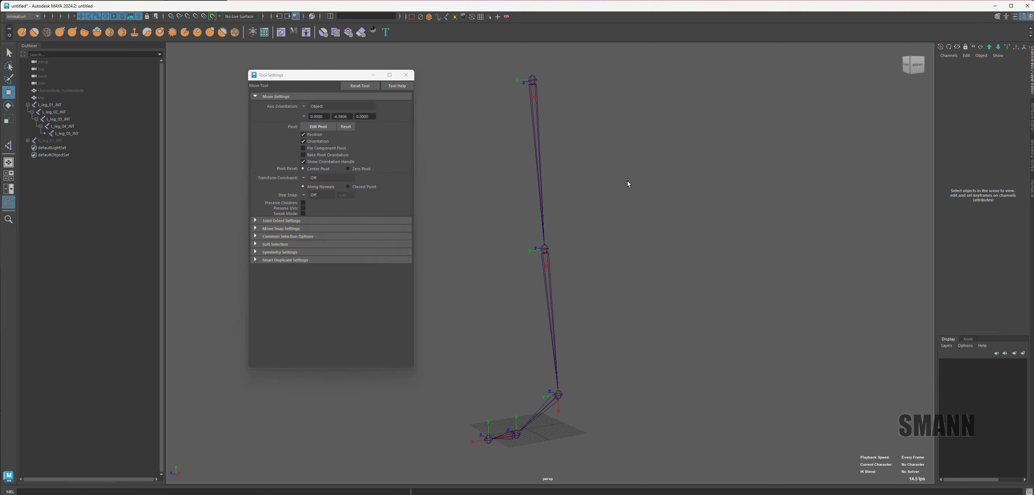
key("y")
left_click(532, 77)
left_click(558, 395)
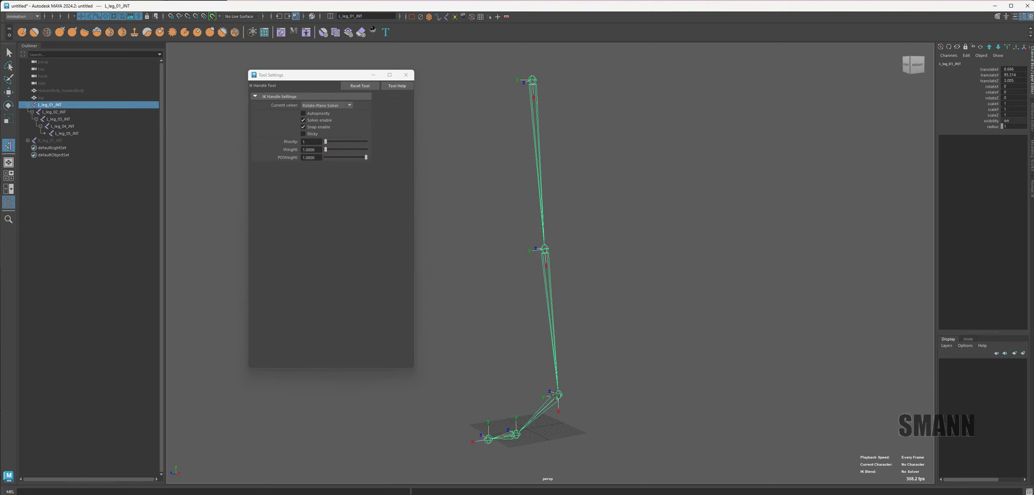
key("w")
left_click(702, 305)
left_click(538, 180)
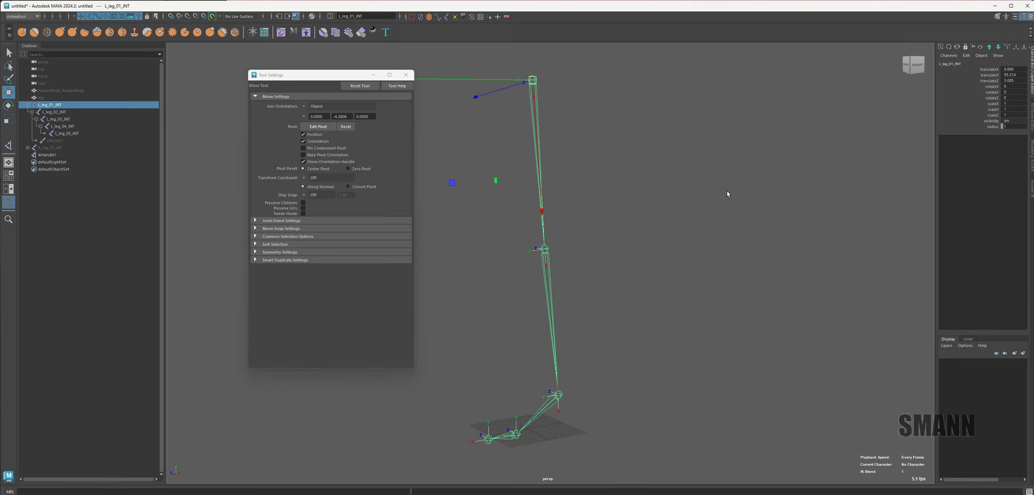
left_click(719, 226)
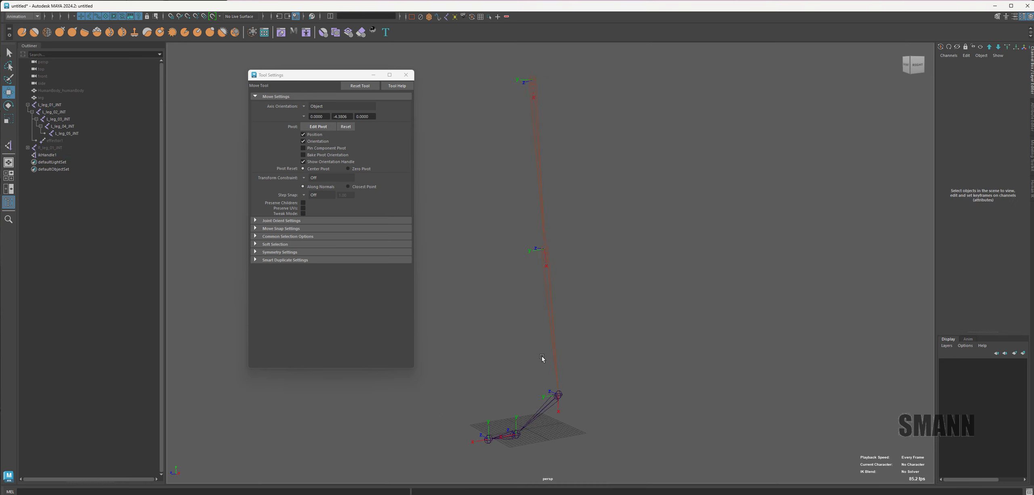
Step: Try lifting the IK handle at the ankle up and back to bend the knee, and undo the move
left_click_drag(542, 358, 583, 413)
left_click_drag(668, 371, 708, 325, "alt")
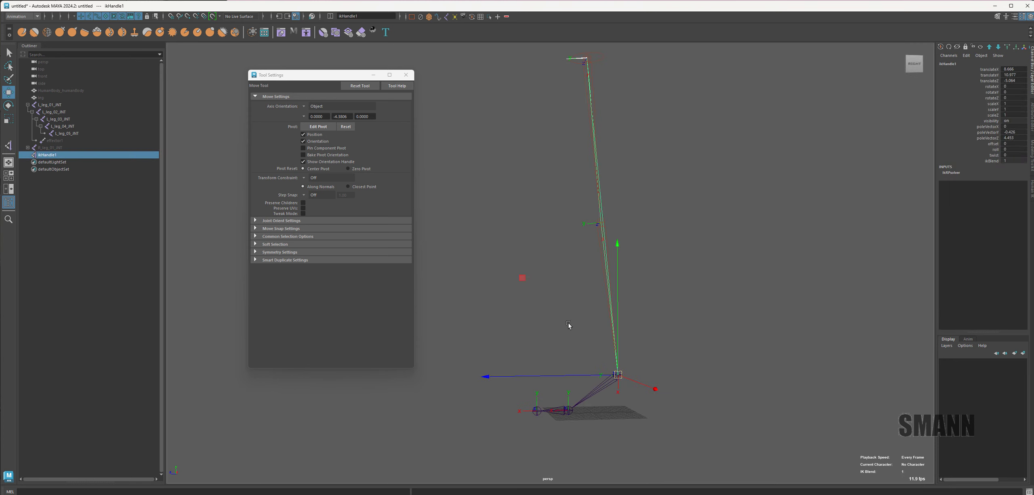
middle_click_drag(524, 279, 565, 153)
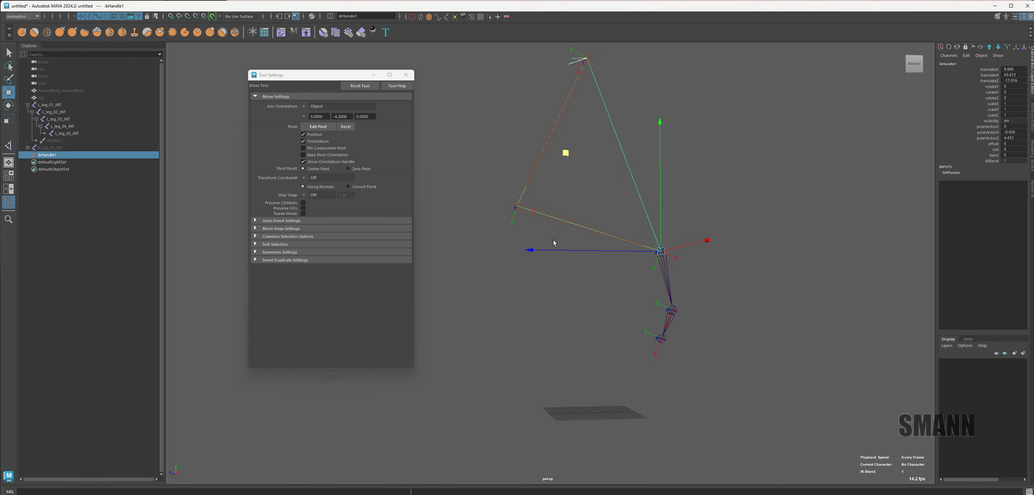
key("ctrl+z")
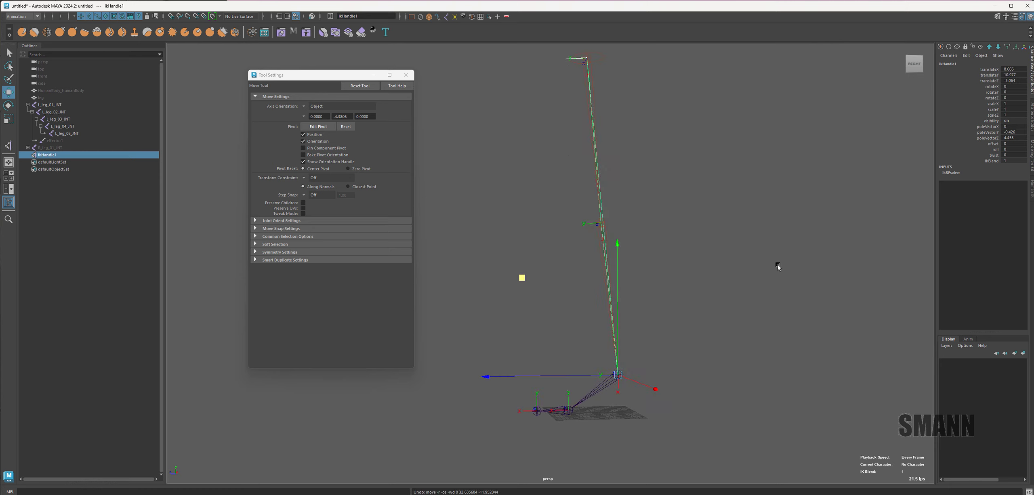
Step: Extend the IK handle's pole vector forward along Z to about 31.25, then try swinging it along X and undo the swing
left_click_drag(741, 257, 707, 272, "alt")
key("t")
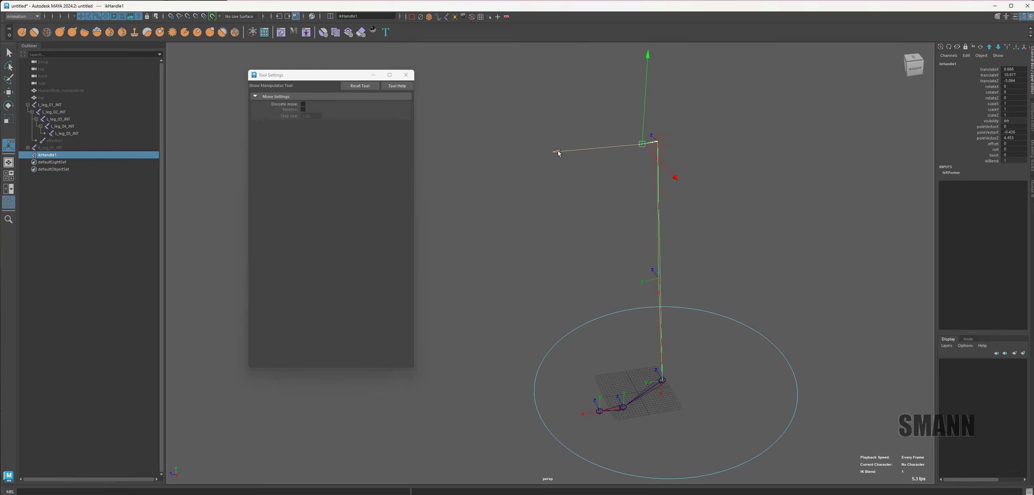
left_click_drag(557, 152, 495, 158)
key("ctrl+z")
left_click_drag(557, 152, 459, 158)
left_click_drag(583, 210, 631, 212, "alt")
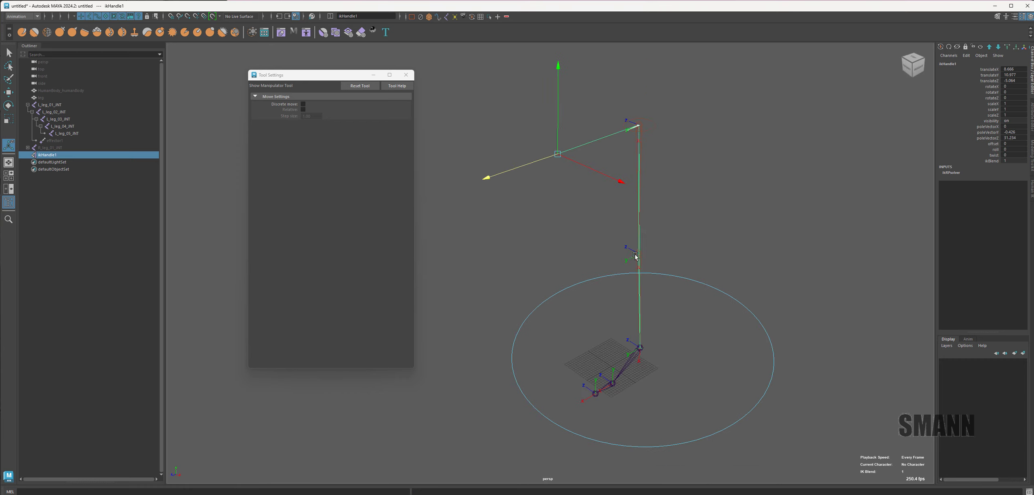
left_click_drag(618, 180, 715, 211)
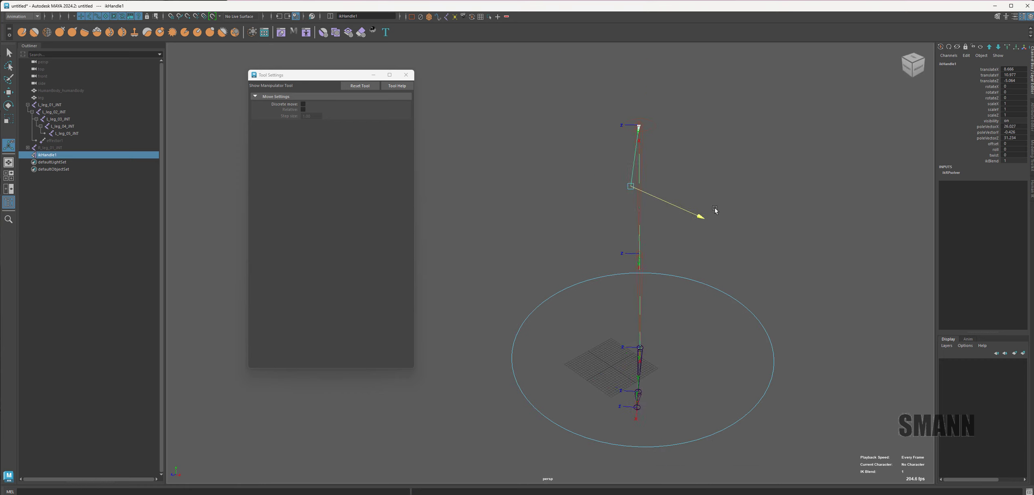
key("ctrl+z")
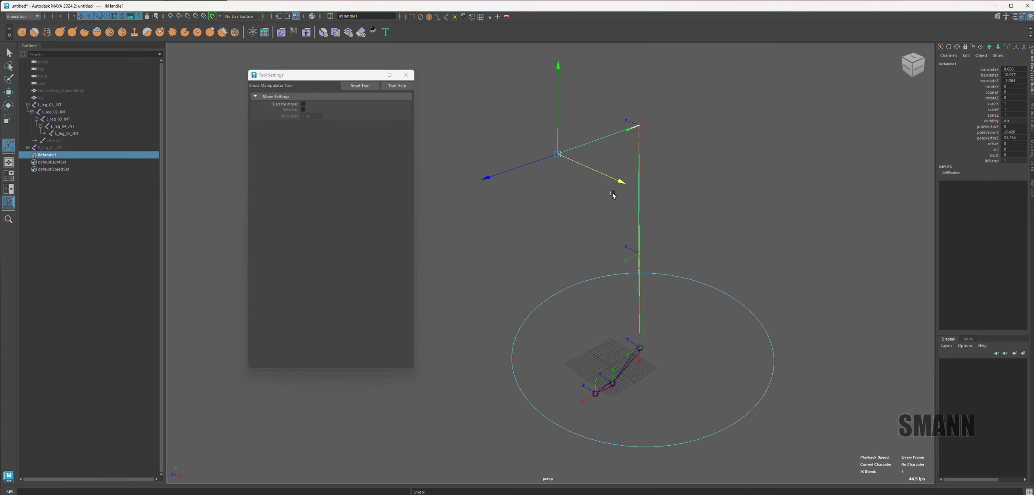
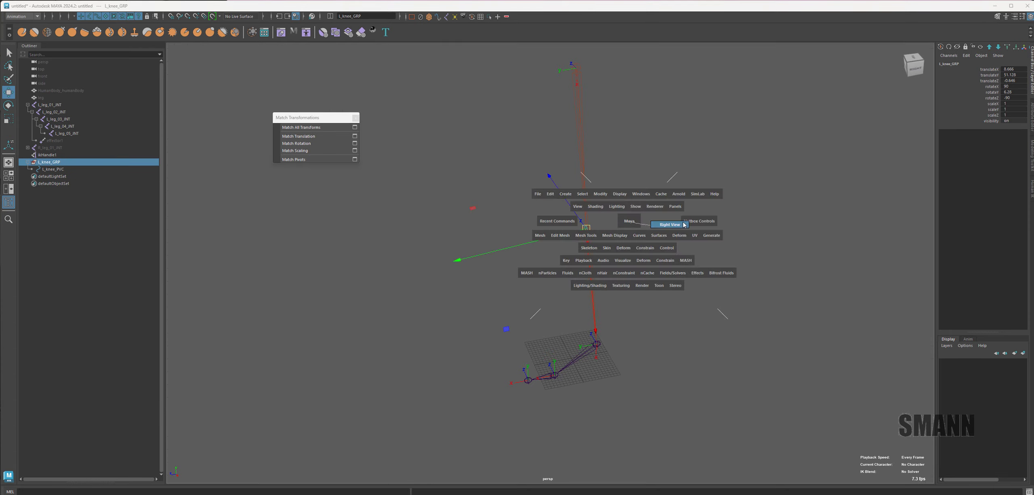
Step: Move L_knee_GRP forward along Z to about 31.26 so it sits well in front of the knee
key("f")
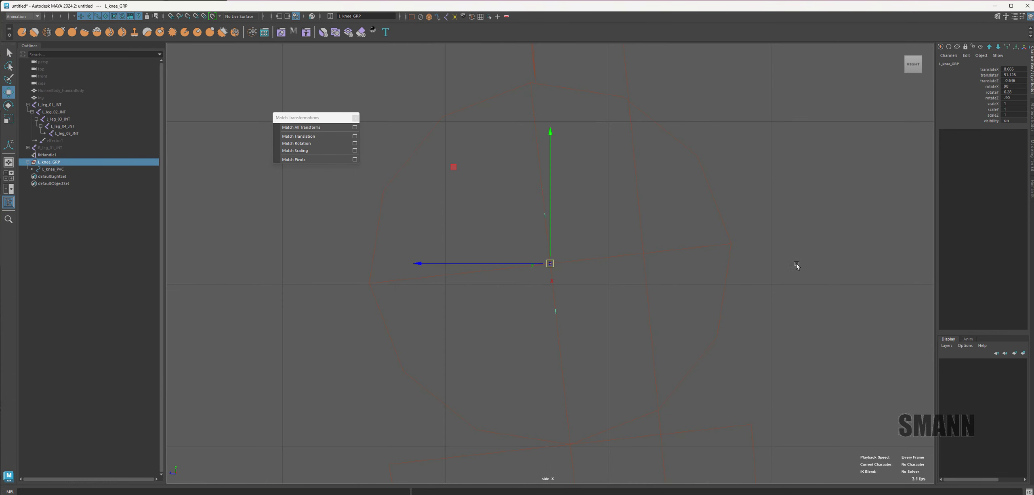
right_click_drag(782, 255, 652, 258)
right_click_drag(728, 252, 575, 247, "alt")
left_click_drag(575, 247, 648, 244, "alt")
middle_click_drag(649, 244, 659, 245, "alt")
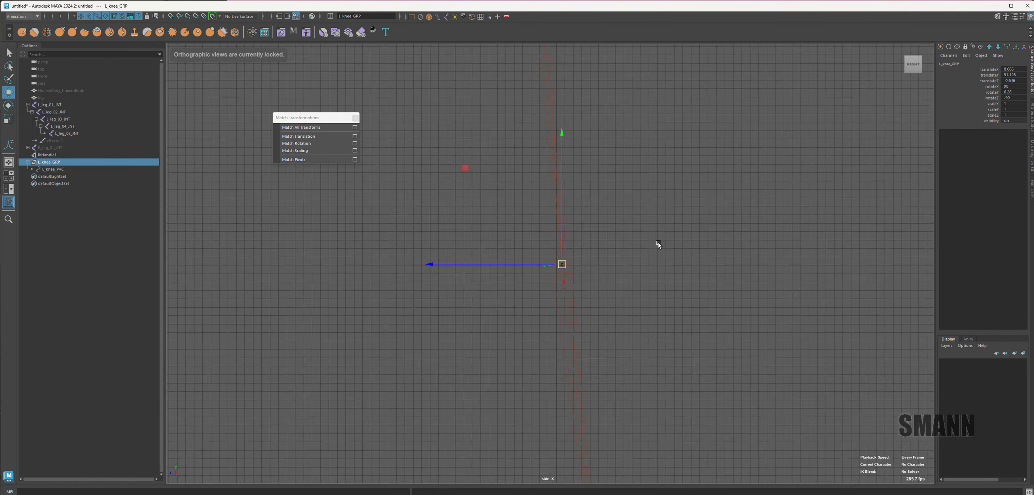
right_click_drag(658, 245, 491, 239, "alt")
middle_click_drag(490, 239, 570, 205, "alt")
left_click_drag(530, 230, 393, 234)
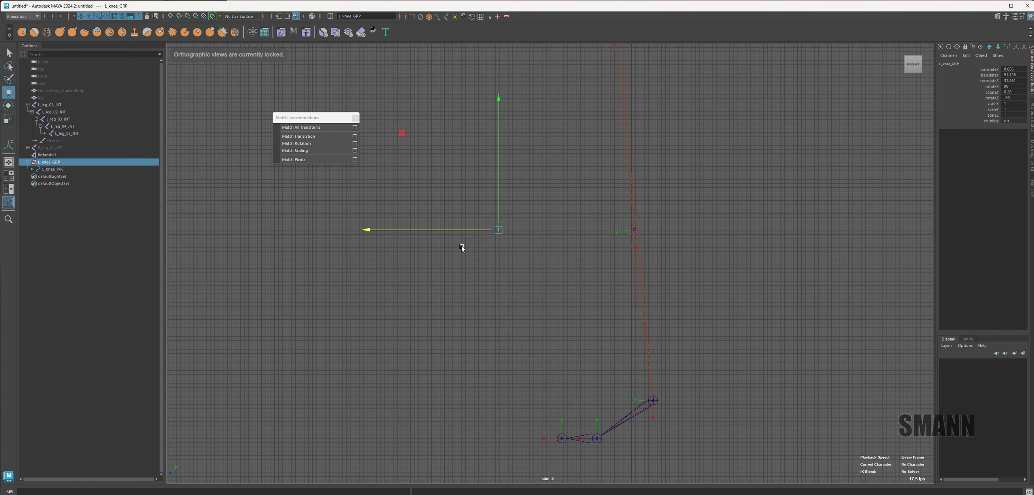
left_click(842, 288)
middle_click_drag(619, 252, 550, 254, "alt")
Step: Select the left leg joints L_leg_01_JNT through L_leg_05_JNT and color them light blue with the curve color tool
key("space")
left_click_drag(646, 76, 670, 31)
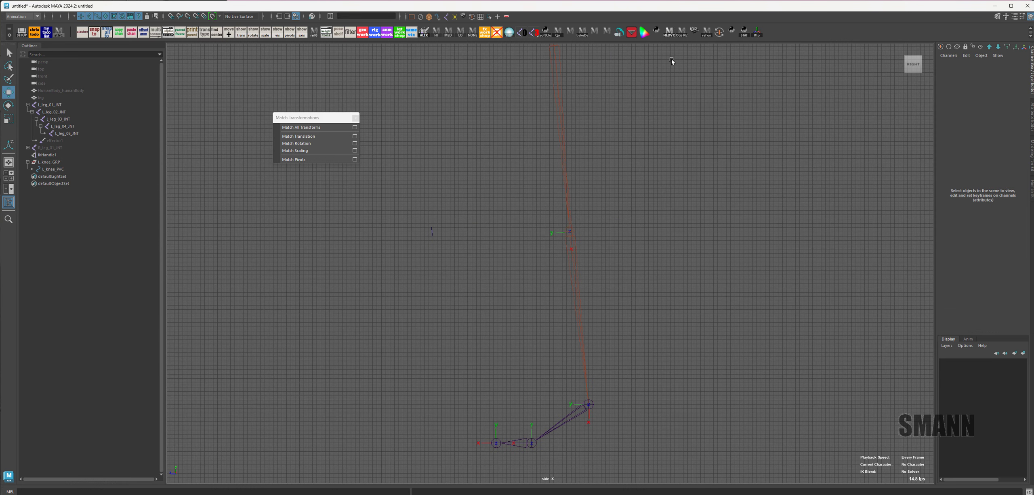
left_click(644, 33)
left_click_drag(515, 88, 685, 343)
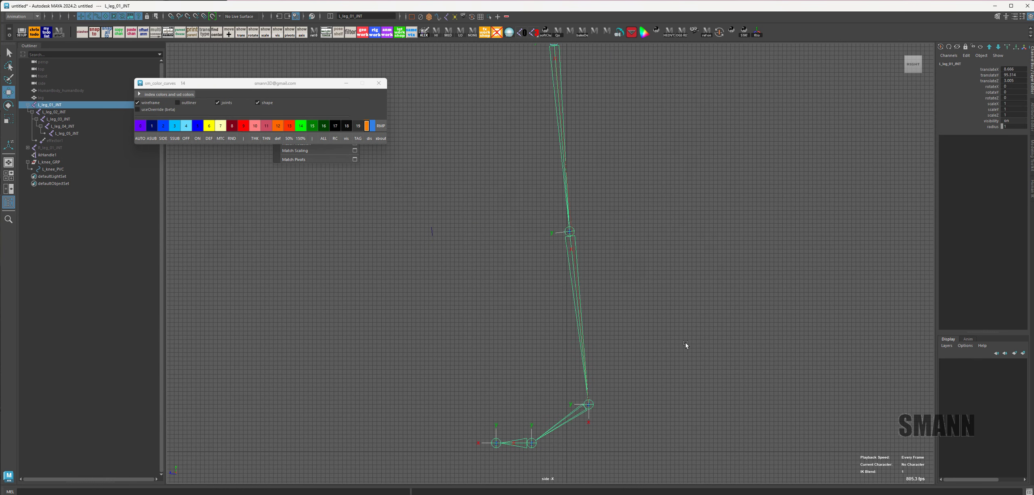
key("Down")
key("Down")
key("Down")
key("Down")
key("ctrl+Up")
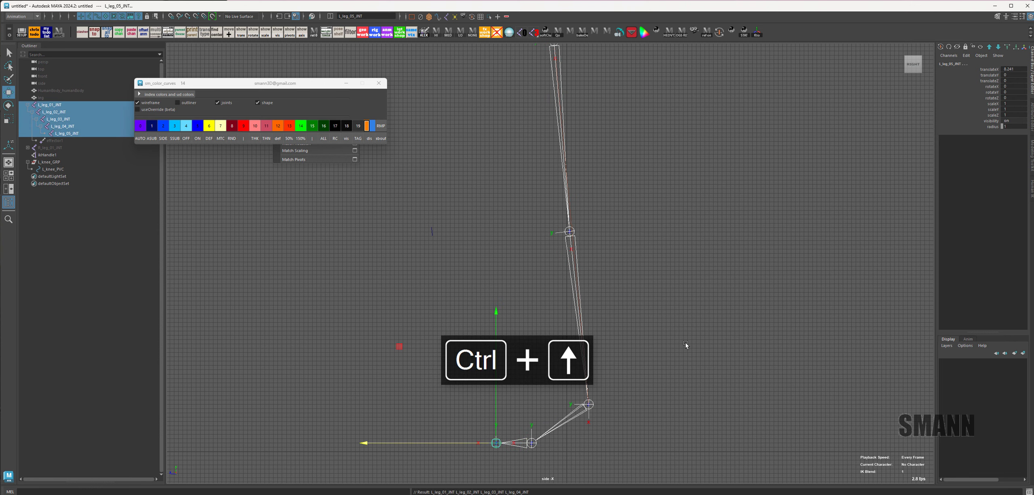
left_click(671, 232)
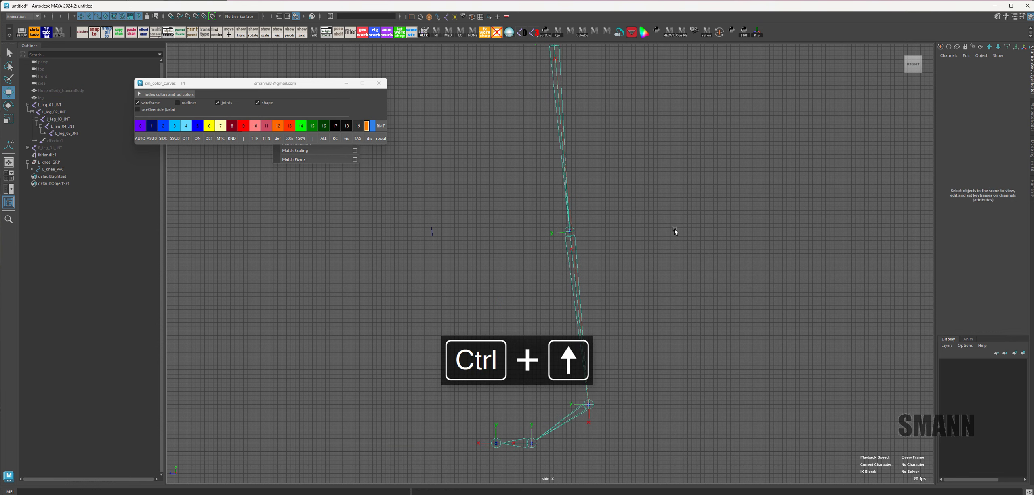
Step: Close the color tool and constrain the leg's IK handle to the L_knee_PVC control with a Pole Vector constraint
key("space")
left_click_drag(665, 181, 665, 174)
mouse_move(665, 226)
left_mouse_down("alt")
mouse_move(755, 251)
mouse_move(672, 239)
left_mouse_up("alt")
left_click_drag(393, 189, 517, 295)
left_click(379, 83)
right_click_drag(663, 215, 685, 214, "alt")
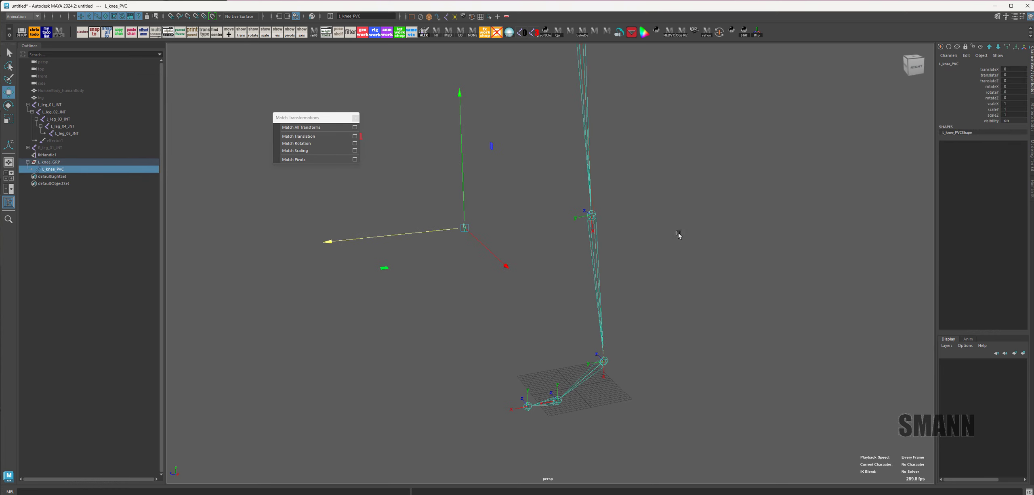
right_click_drag(627, 229, 653, 230, "alt")
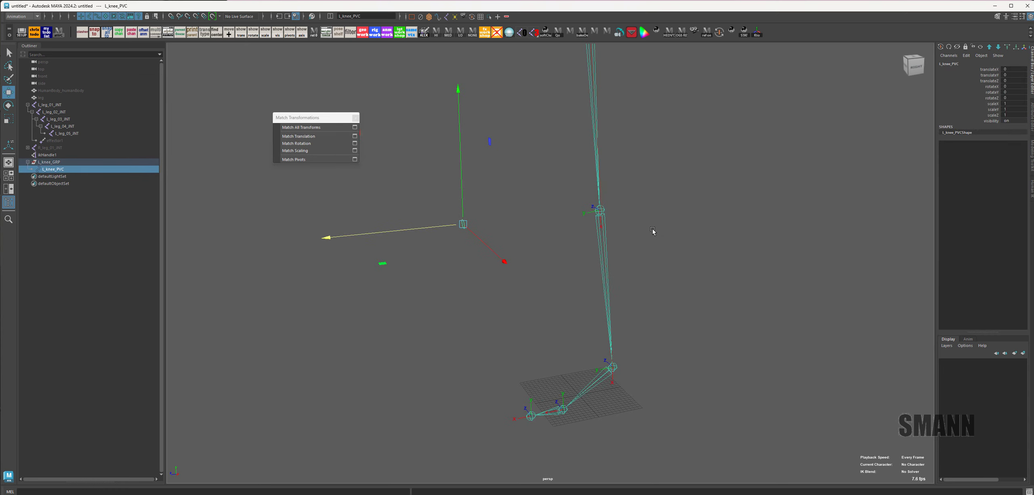
left_click(71, 164)
left_click(73, 168)
key("q")
left_click_drag(590, 347, 670, 397, "shift")
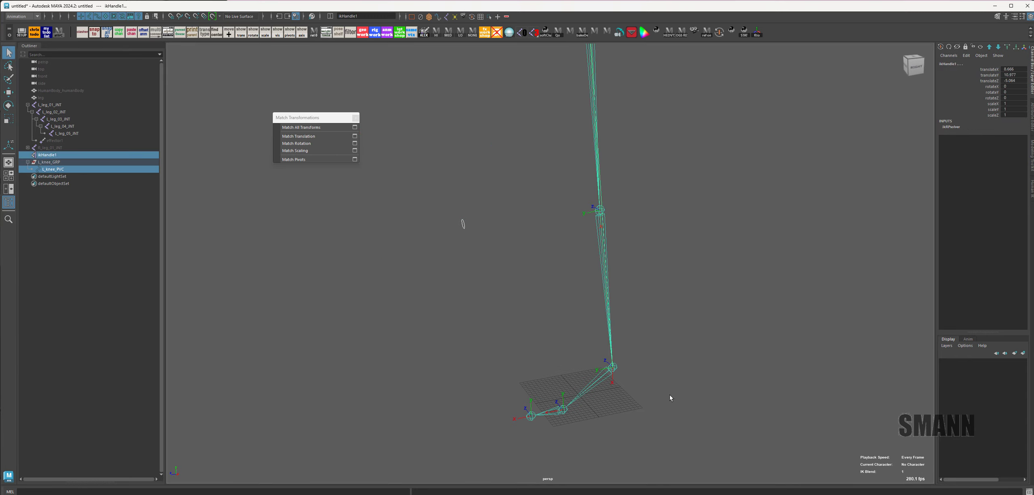
key("space")
left_click(627, 197)
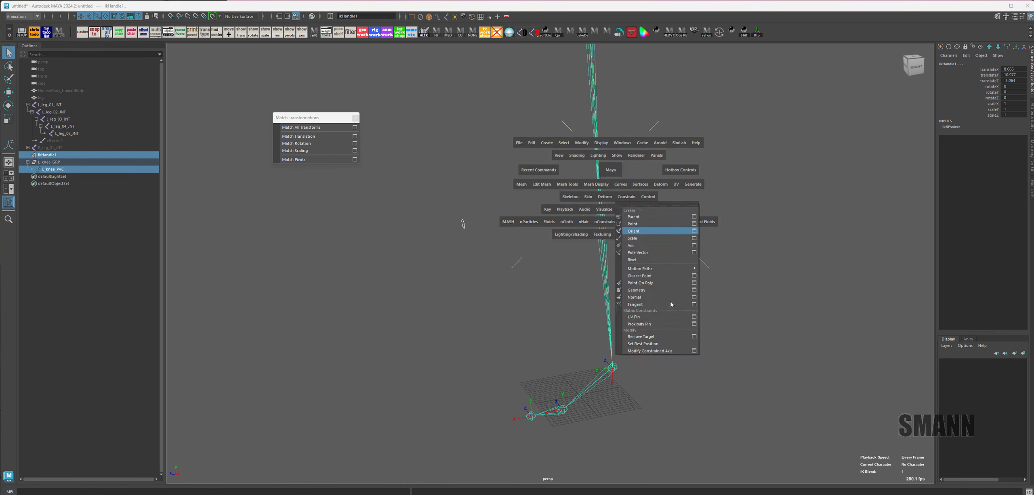
left_click(638, 253)
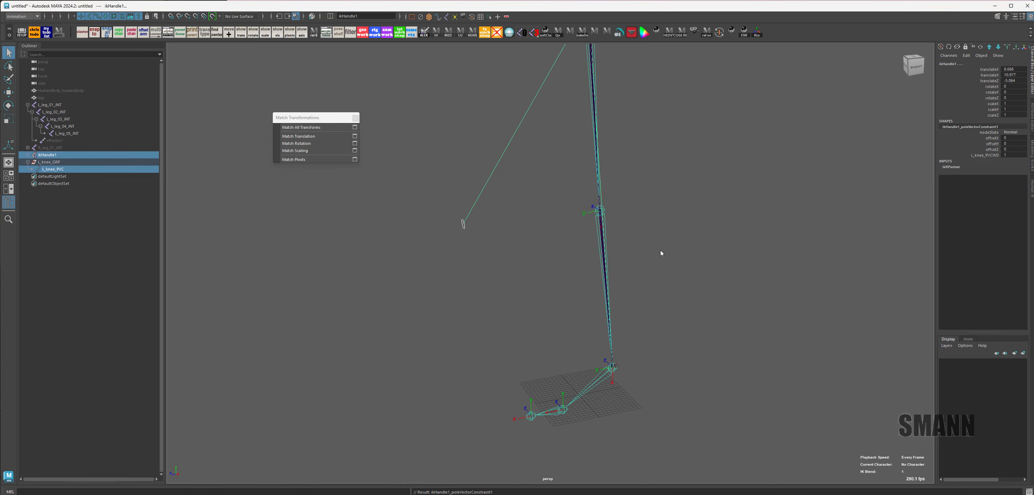
Step: Try moving the L_knee_PVC control sideways to swing the knee, undo each move, and deselect the control
left_click(800, 209)
left_click_drag(449, 206, 483, 242)
key("w")
left_click_drag(531, 270, 721, 303, "alt")
key("ctrl+z")
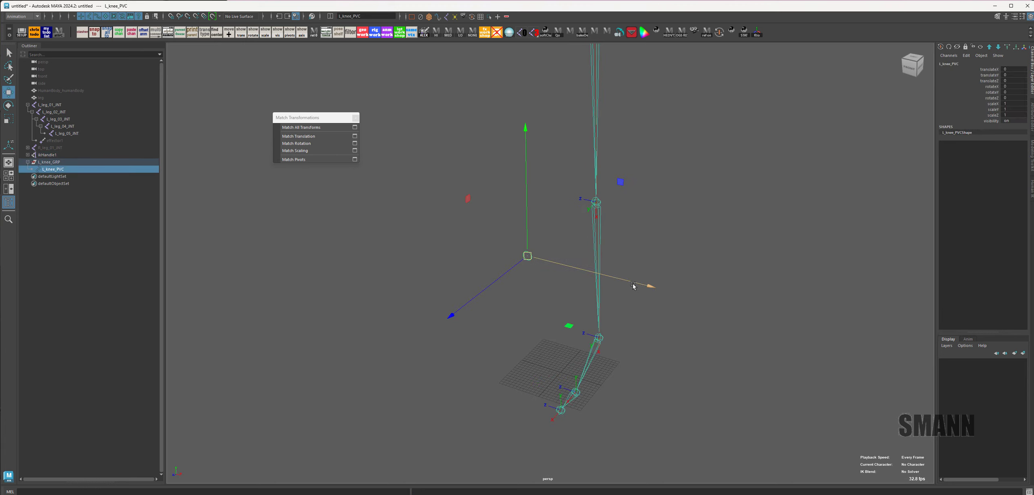
left_click_drag(633, 285, 530, 259)
key("ctrl+z")
middle_click_drag(758, 308, 819, 355, "alt")
right_click_drag(818, 355, 695, 308, "alt")
left_click_drag(707, 326, 626, 304)
key("ctrl+z")
left_click(520, 248)
Step: Move the Match Transformations window aside and examine the left ankle and foot joints in the side view
left_click_drag(520, 248, 452, 227, "alt")
right_click_drag(453, 227, 623, 358, "alt")
middle_click_drag(623, 358, 609, 326, "alt")
left_click_drag(317, 118, 249, 85)
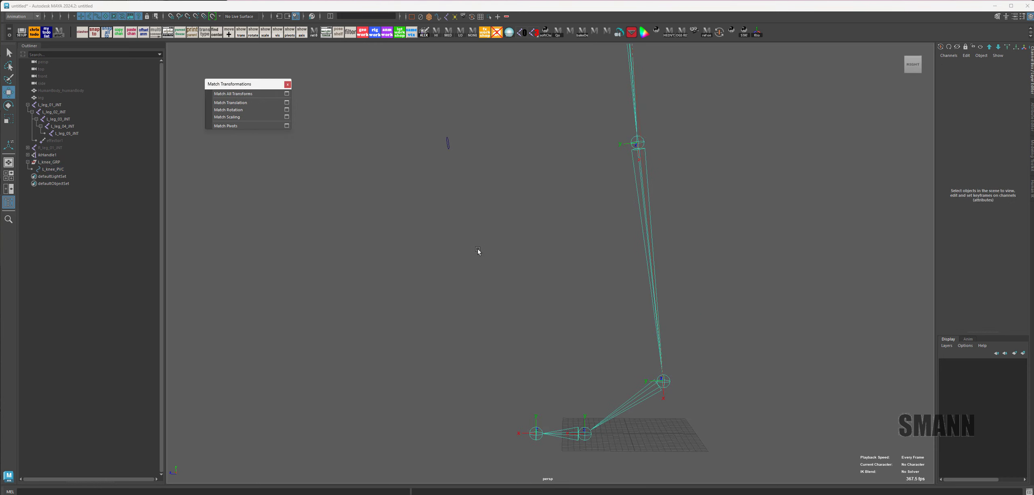
middle_click_drag(748, 309, 674, 259, "alt")
left_click_drag(674, 258, 660, 262, "alt")
middle_click_drag(695, 293, 691, 314, "alt")
key("space")
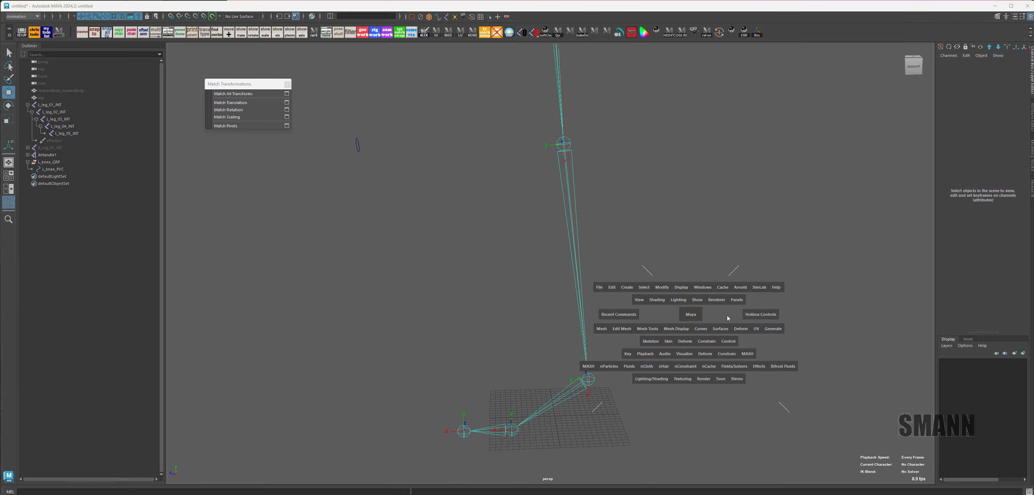
left_click_drag(727, 316, 809, 339)
middle_click_drag(568, 413, 567, 293, "alt")
right_click_drag(567, 293, 760, 370, "alt")
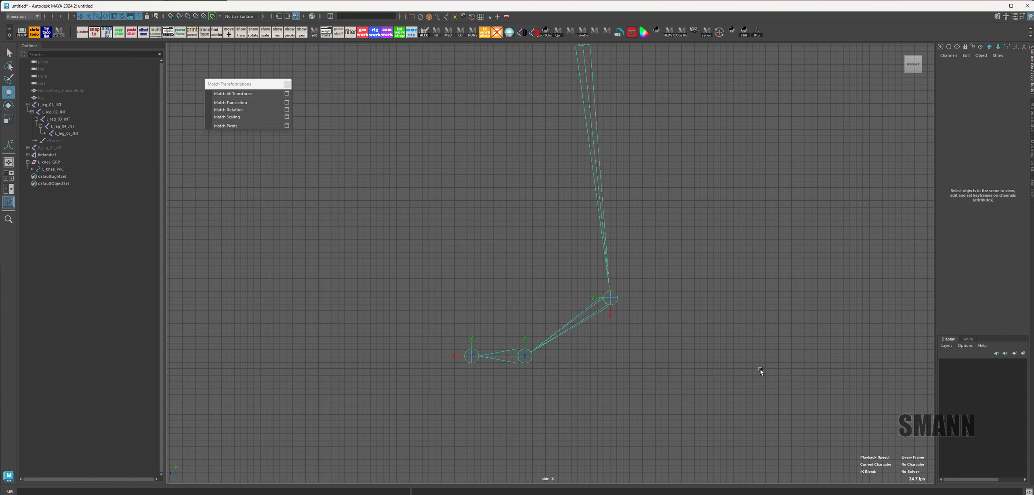
Step: Create a NURBS circle, group it, and expand the group in the Outliner
mouse_move(692, 316)
middle_mouse_down("alt")
mouse_move(711, 348)
mouse_move(699, 323)
middle_mouse_up("alt")
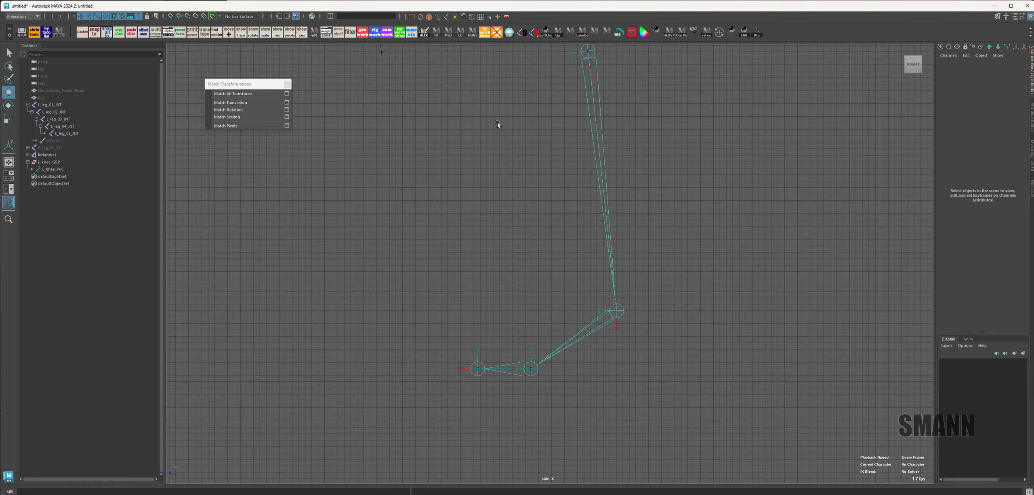
key("space")
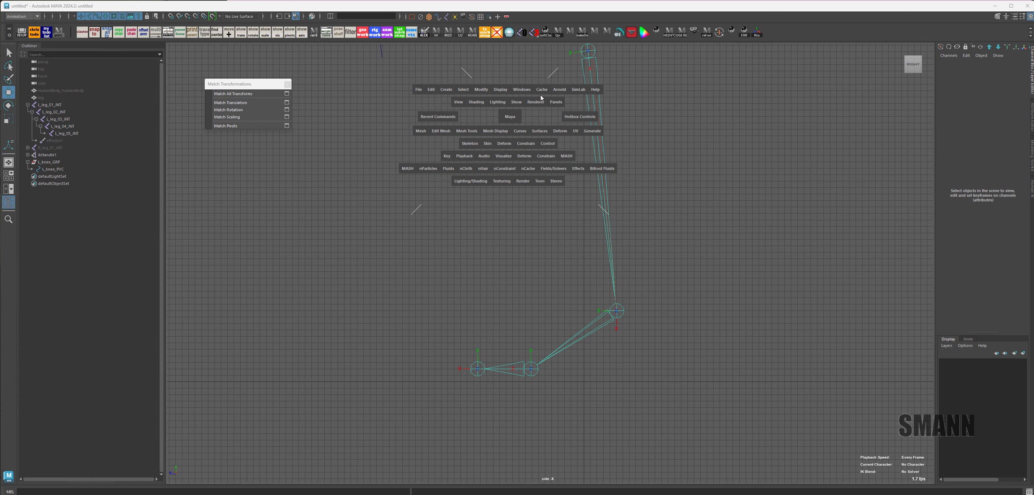
left_click(447, 92)
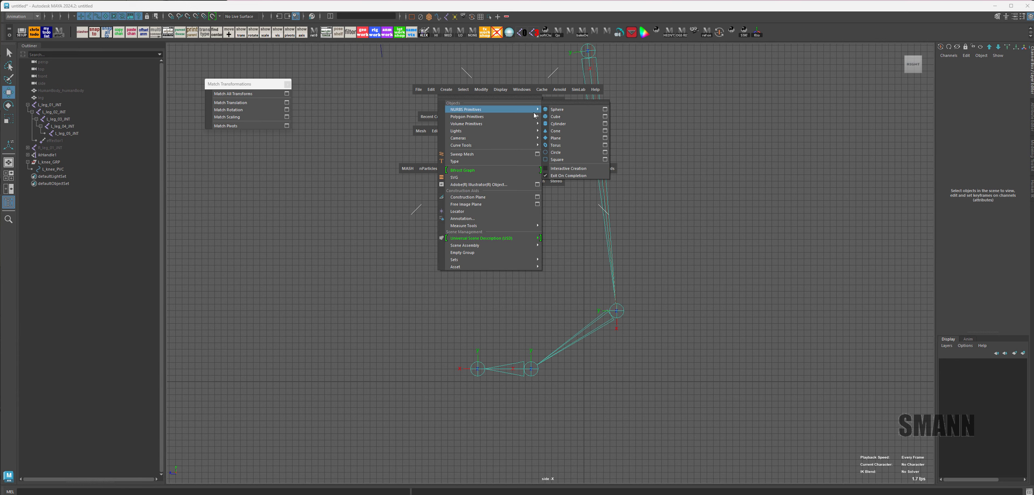
left_click(561, 153)
key("w")
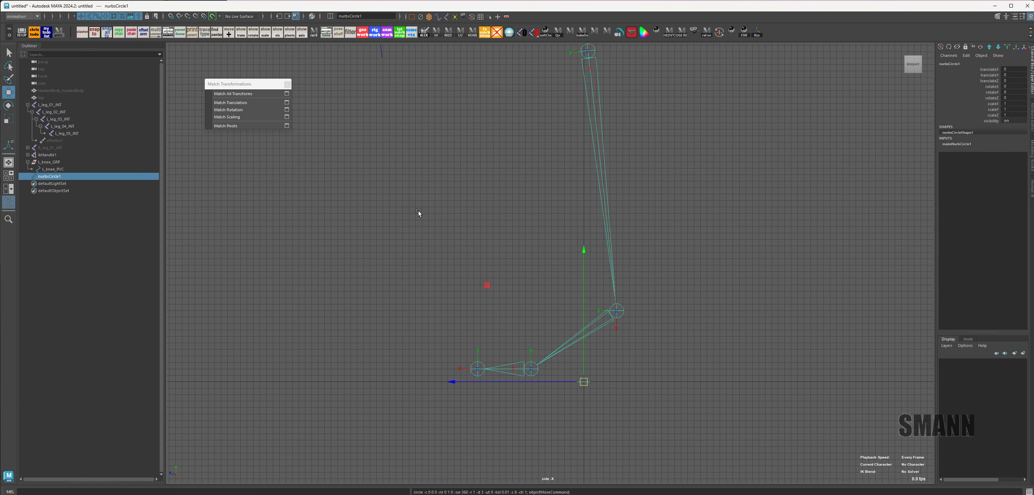
key("ctrl+g")
left_click(28, 176)
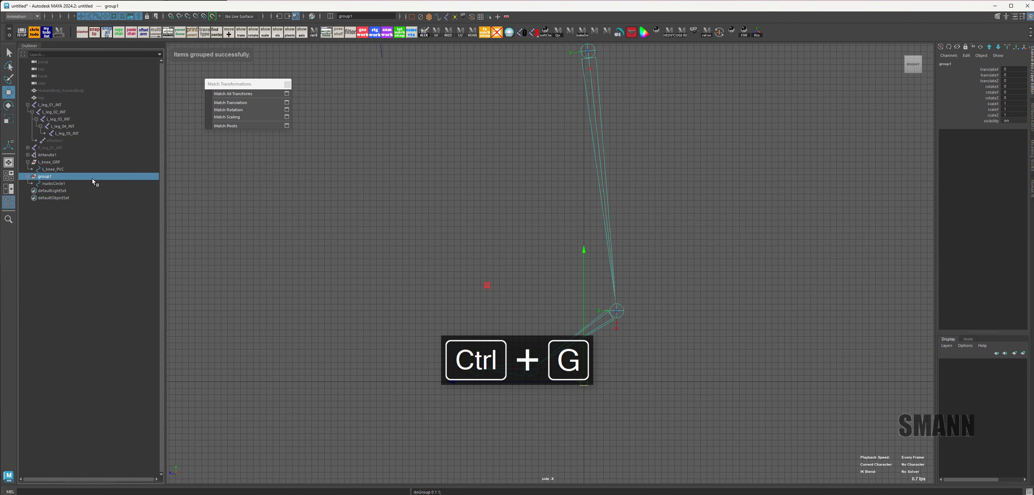
Step: Match all transforms of the circle's group to the ankle joint L_leg_03_JNT in the perspective view, then deselect everything
key("space")
middle_click_drag(533, 244, 540, 141, "alt")
right_click_drag(540, 141, 641, 152, "alt")
left_click_drag(641, 152, 646, 166, "alt")
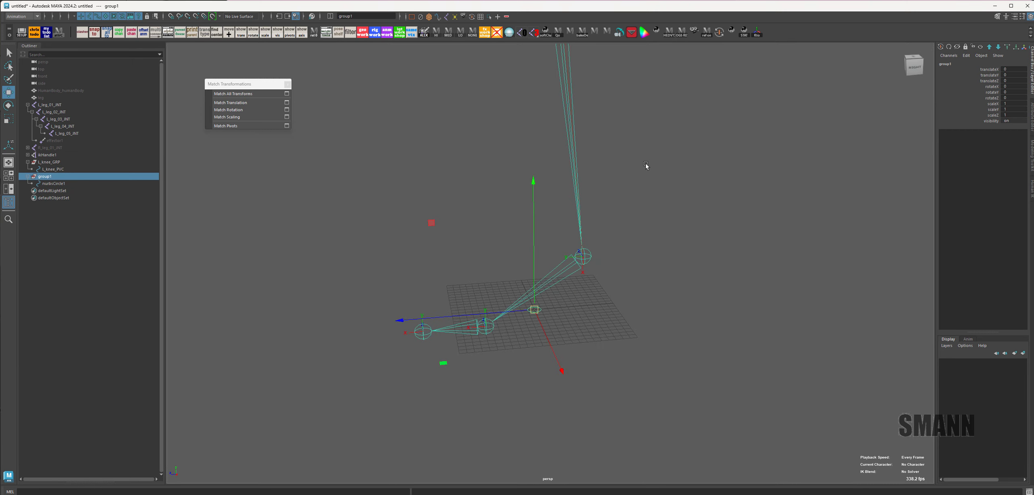
key("q")
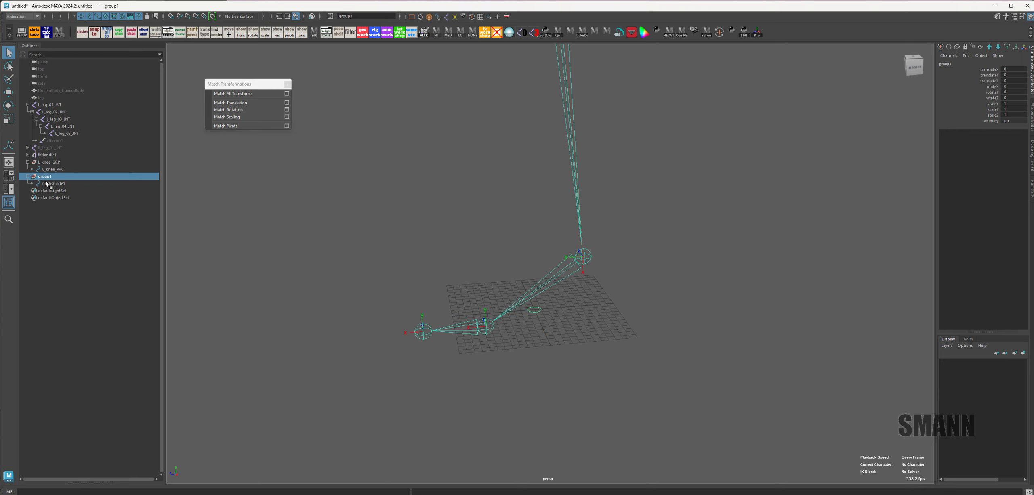
left_click(556, 276, "shift")
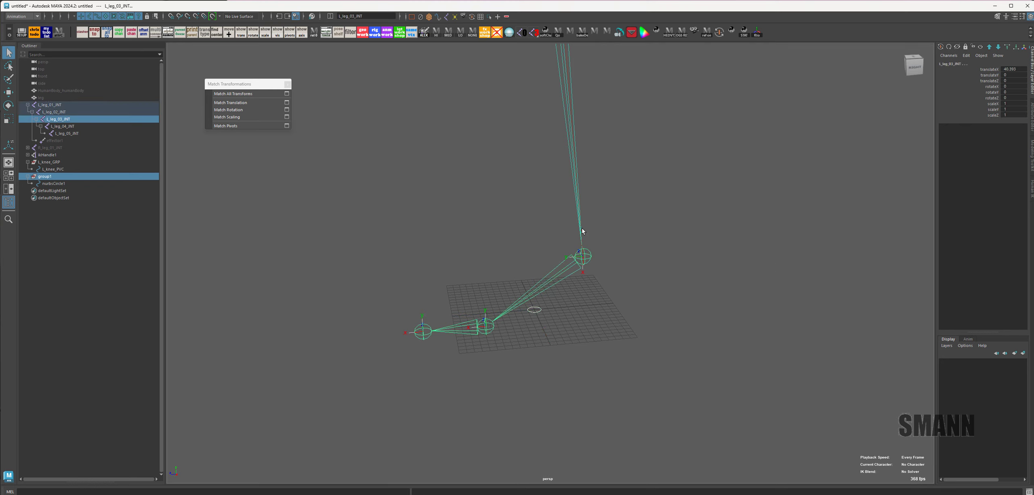
left_click(242, 94)
left_click(324, 189)
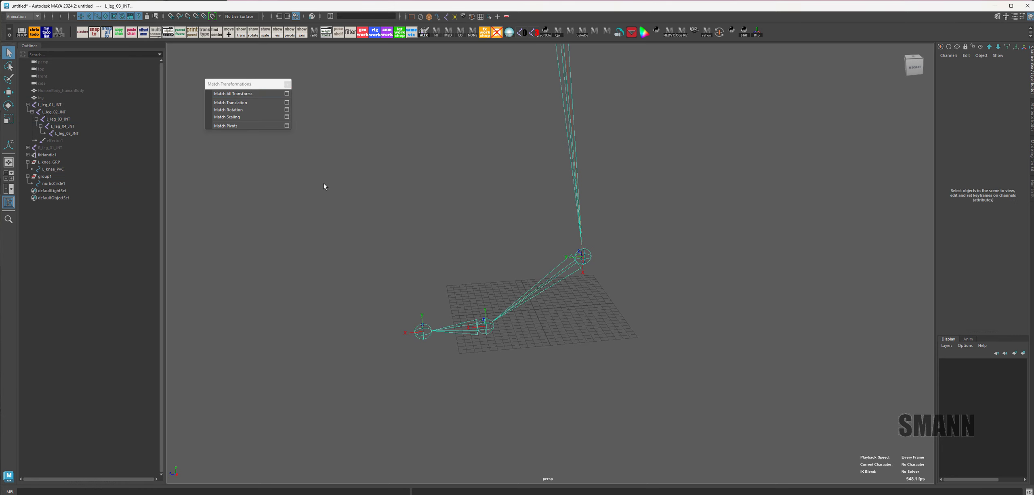
Step: Scale the nurbsCircle1 curve uniformly to about 7.685 so it surrounds the ankle joint
left_click(53, 183)
key("r")
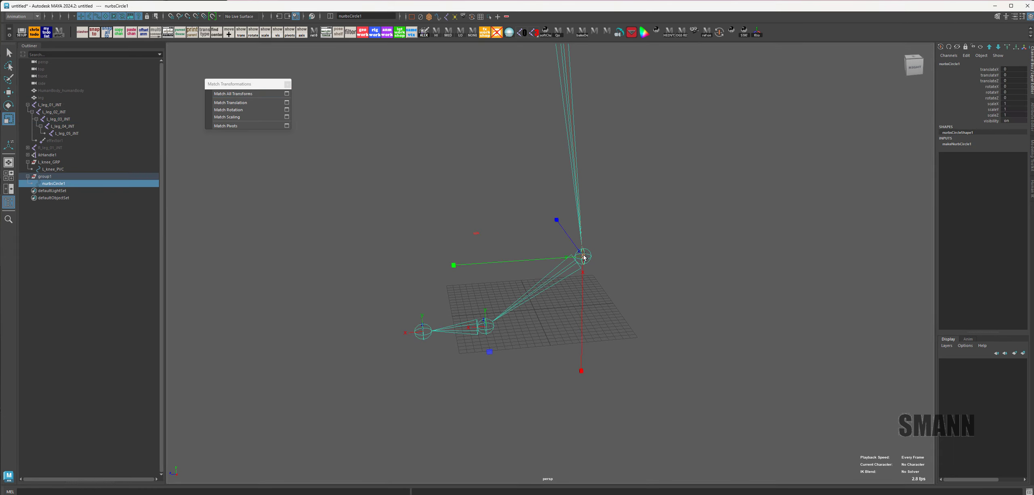
left_click_drag(585, 258, 598, 299)
left_click(598, 309)
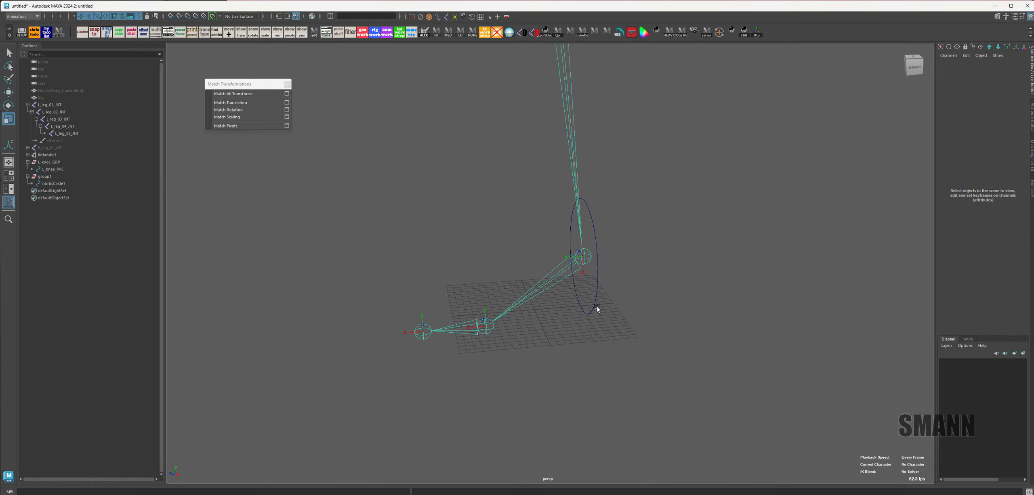
Step: Rotate the ankle circle to 90 degrees in X so it faces sideways
key("ctrl+z")
key("e")
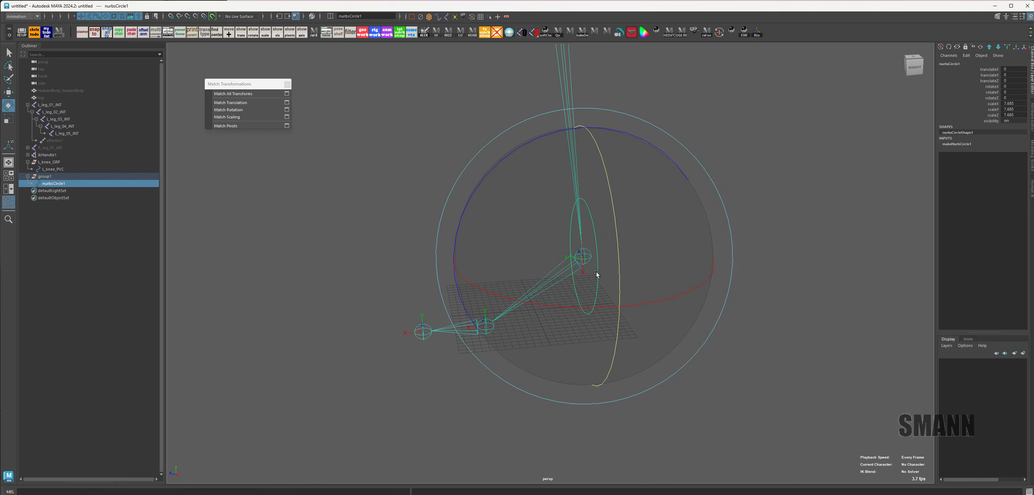
left_click_drag(686, 295, 605, 285)
double_click(1013, 87)
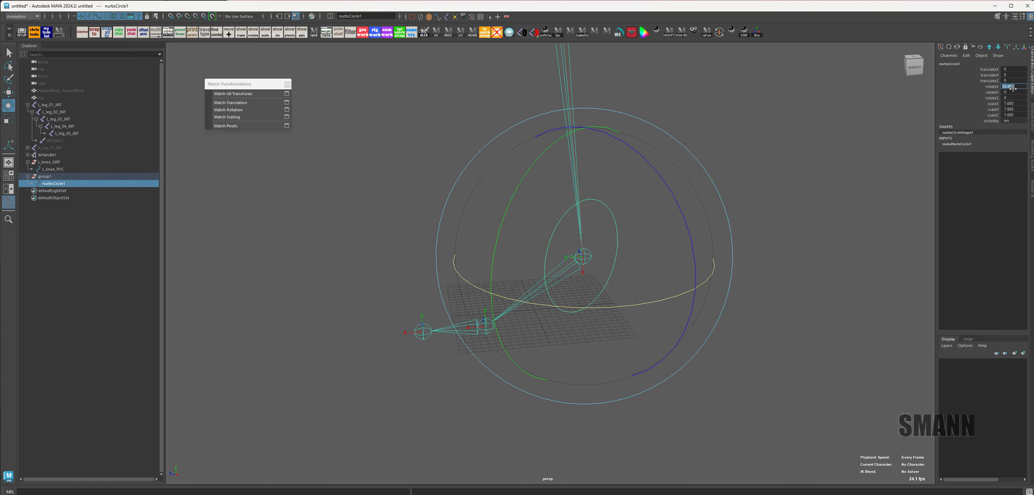
key("Return")
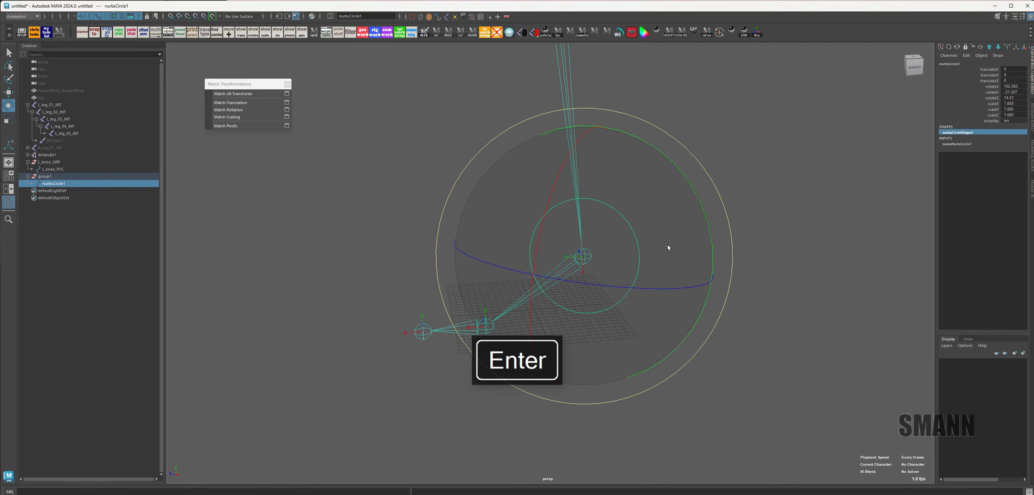
key("q")
left_click(770, 219)
Step: Freeze the transformations of the ankle circle
left_click(629, 225)
key("space")
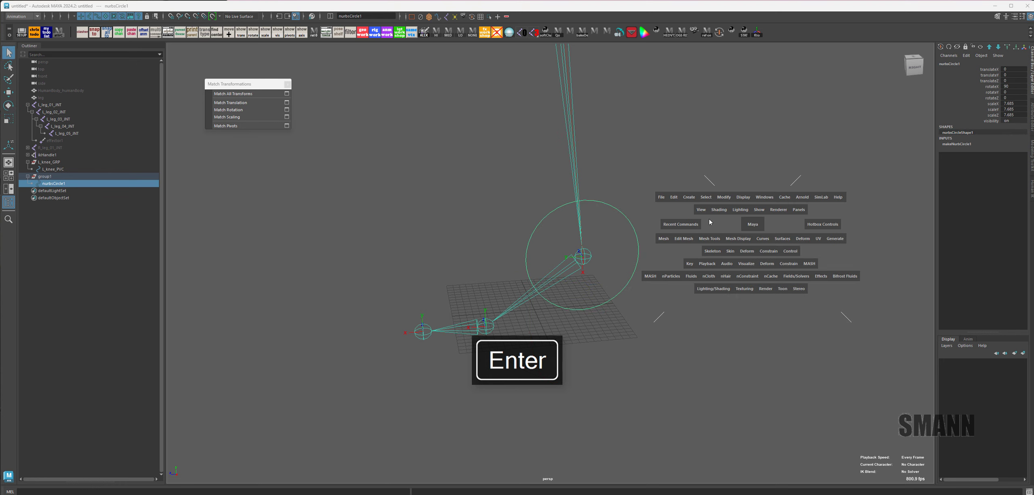
left_click(724, 199)
left_click(725, 200)
left_click(730, 200)
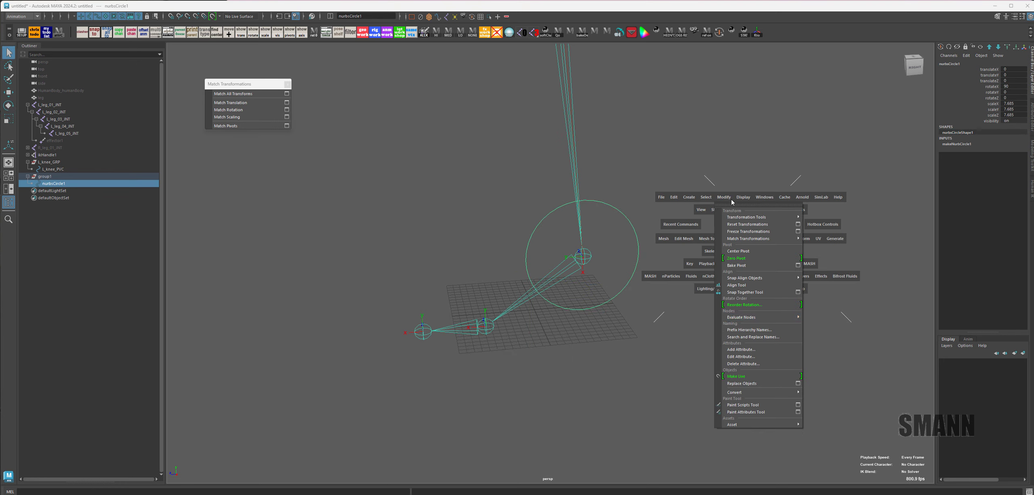
left_click(747, 232)
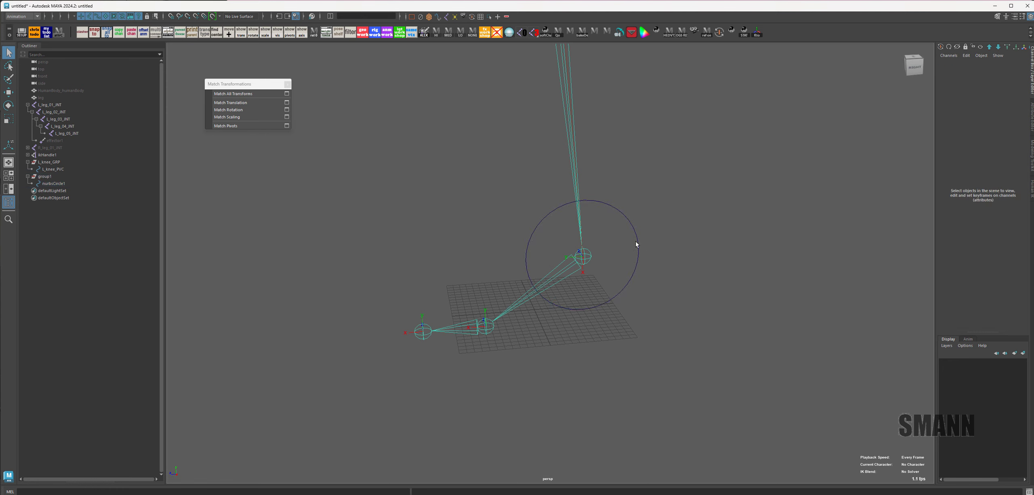
Step: Try moving the circle back off the ankle joint to a translate Y of about -7.527, closing the unneeded Connection Editor
right_click_drag(632, 295, 663, 317, "alt")
left_click_drag(662, 317, 667, 355, "alt")
key("w")
left_click_drag(479, 239, 578, 239)
key("space")
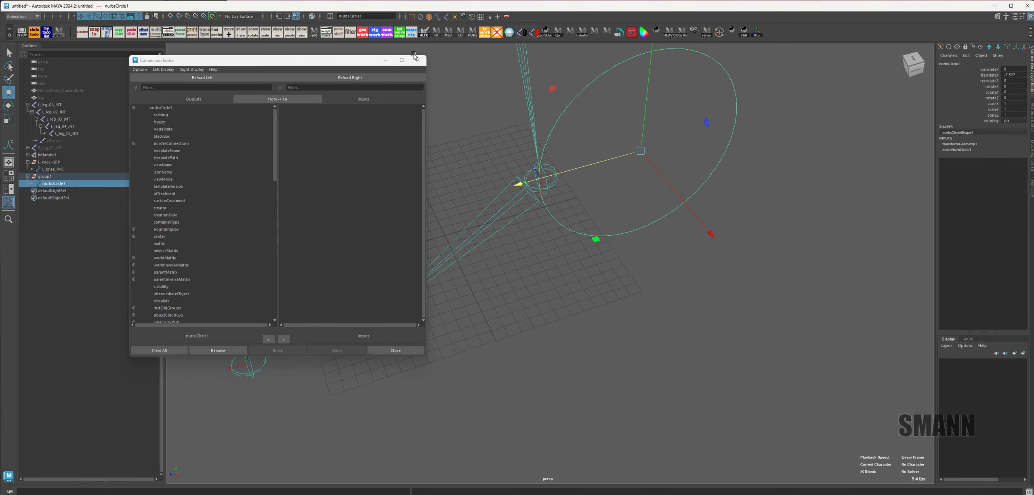
left_click(419, 60)
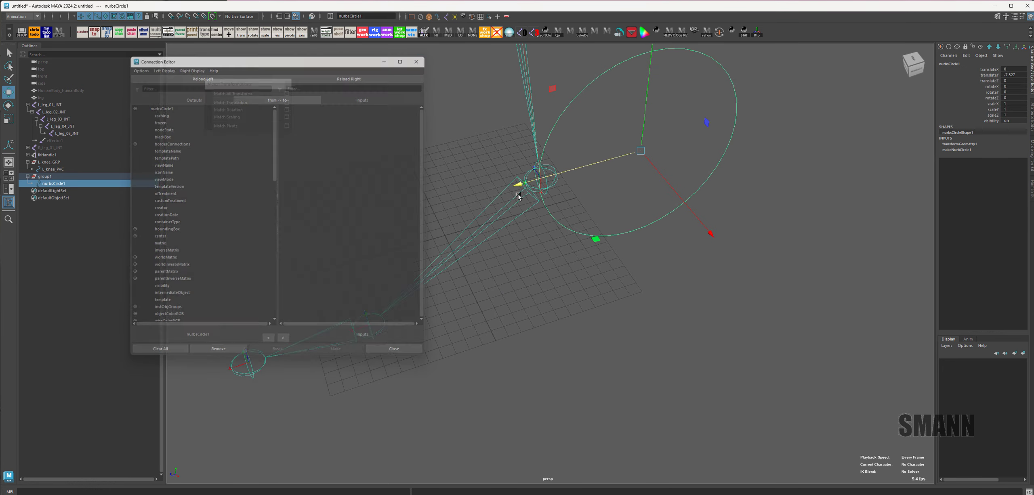
key("space")
left_click_drag(578, 155, 622, 154)
right_click_drag(695, 242, 783, 295, "alt")
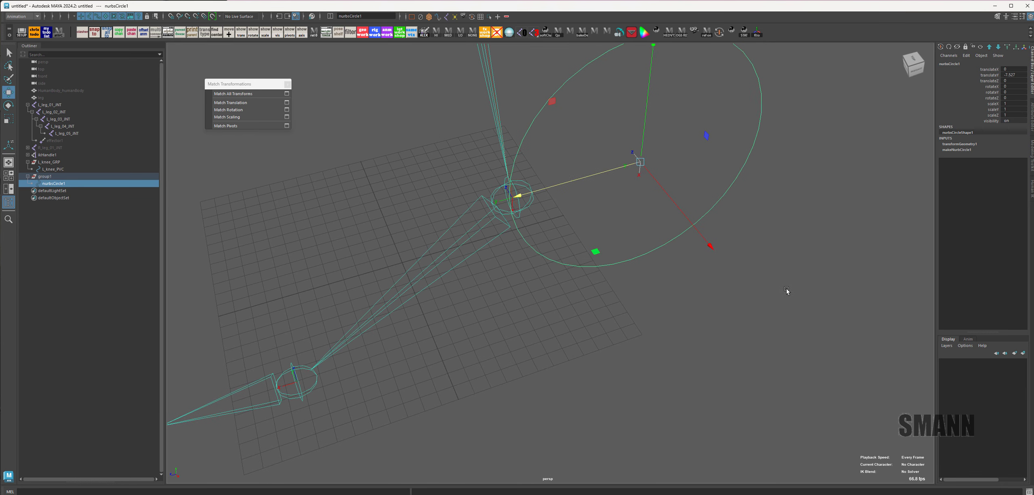
left_click(748, 259)
left_click_drag(747, 259, 729, 203, "alt")
left_click(730, 203)
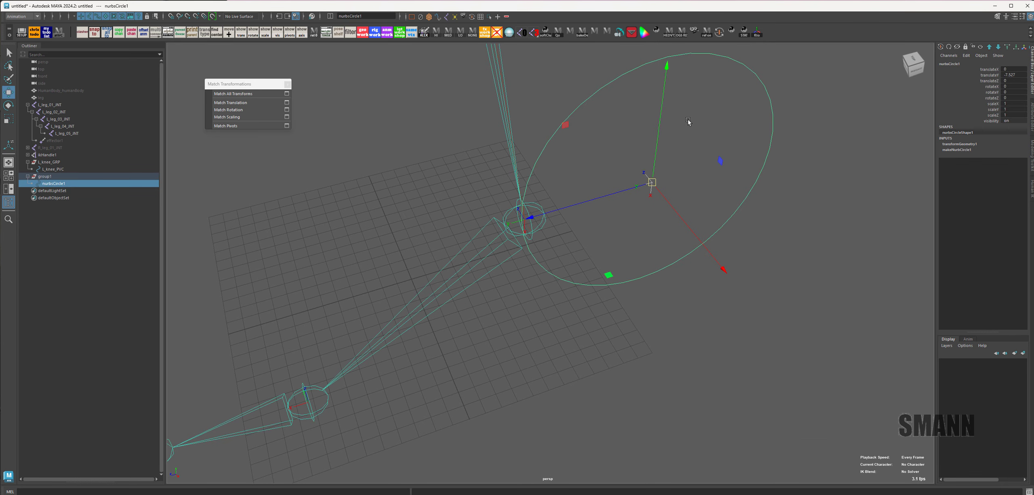
Step: Select the ankle joint and compare its position and axes with the offset circle
left_click(563, 272)
left_click(525, 219)
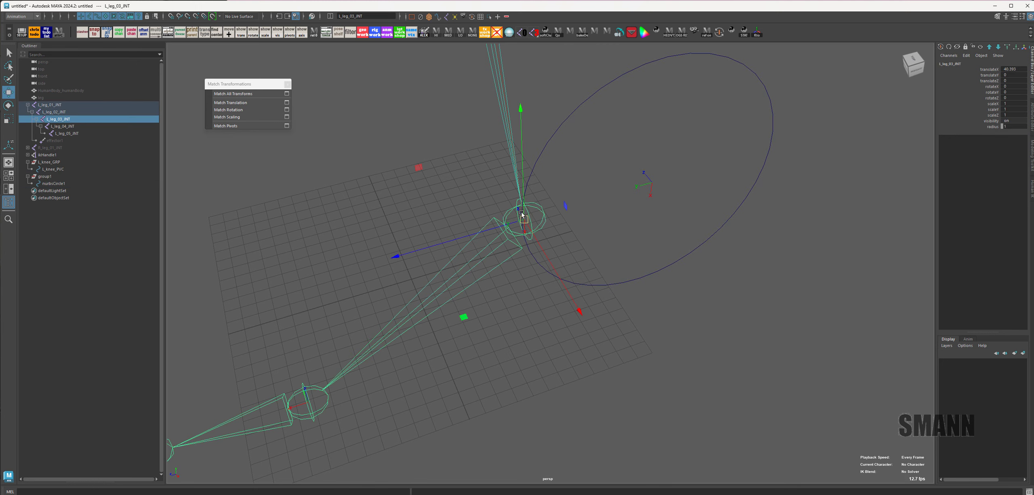
left_click(790, 287)
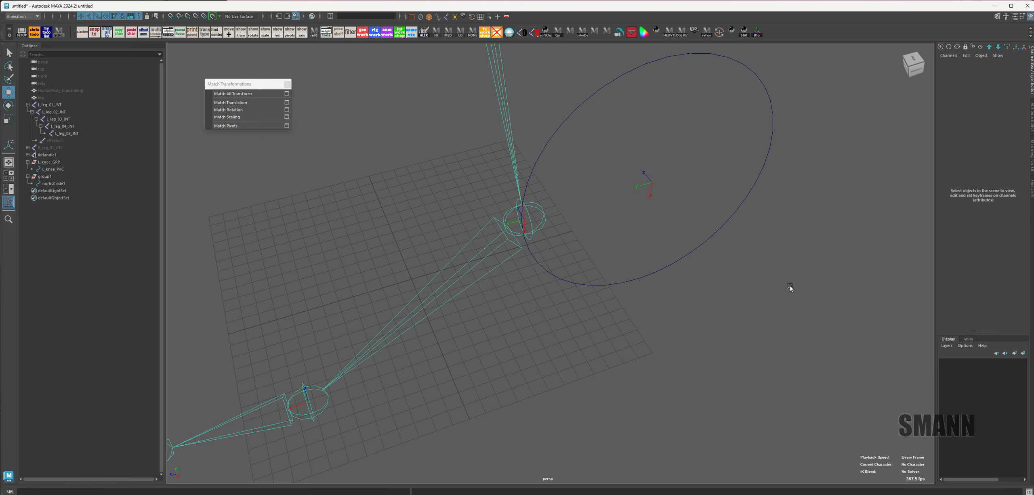
left_click_drag(829, 128, 731, 153)
left_click(787, 248)
left_click(490, 272)
key("ctrl+z")
key("ctrl+z")
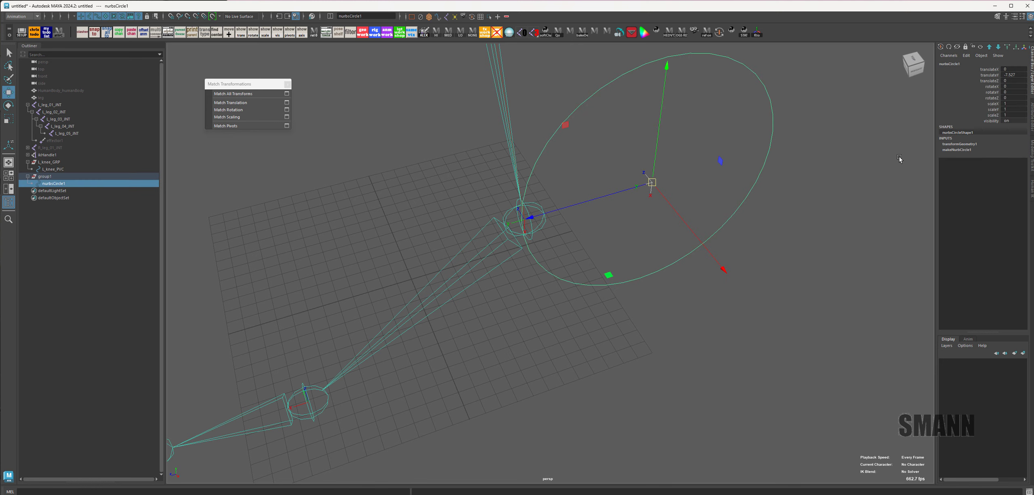
Step: Set the circle's translate Y to 0 to return it to the ankle joint
left_click(1015, 75)
type("0")
key("Return")
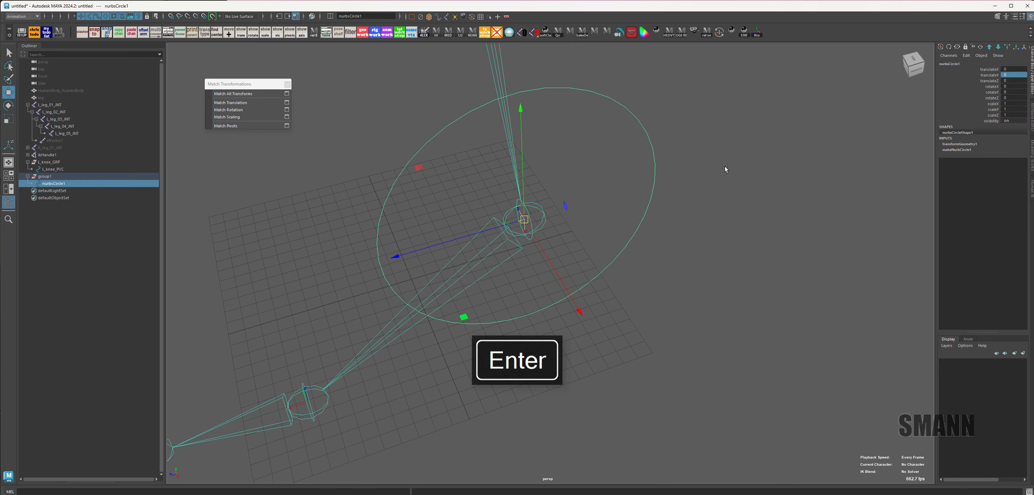
Step: Rename the ankle circle as L_foot_CTL and deselect it
left_click(974, 63)
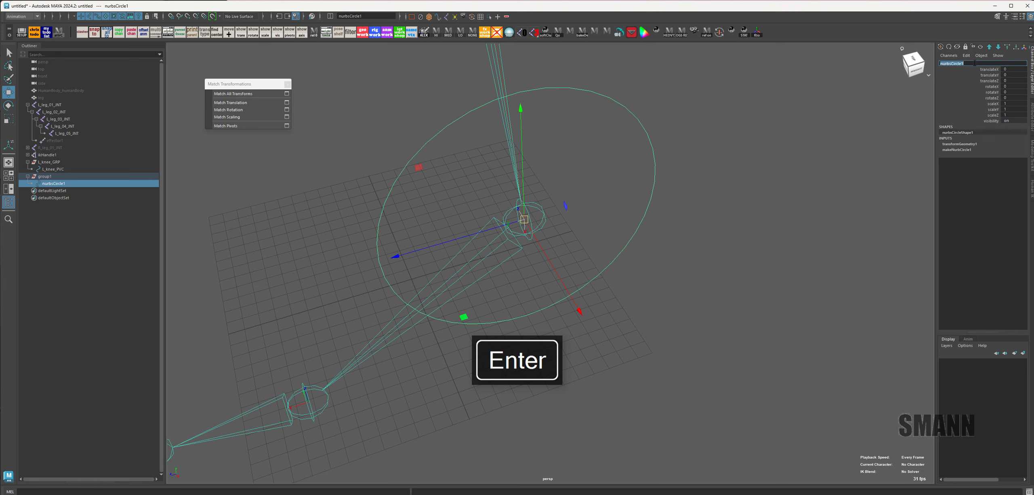
type("L_")
key("BackSpace")
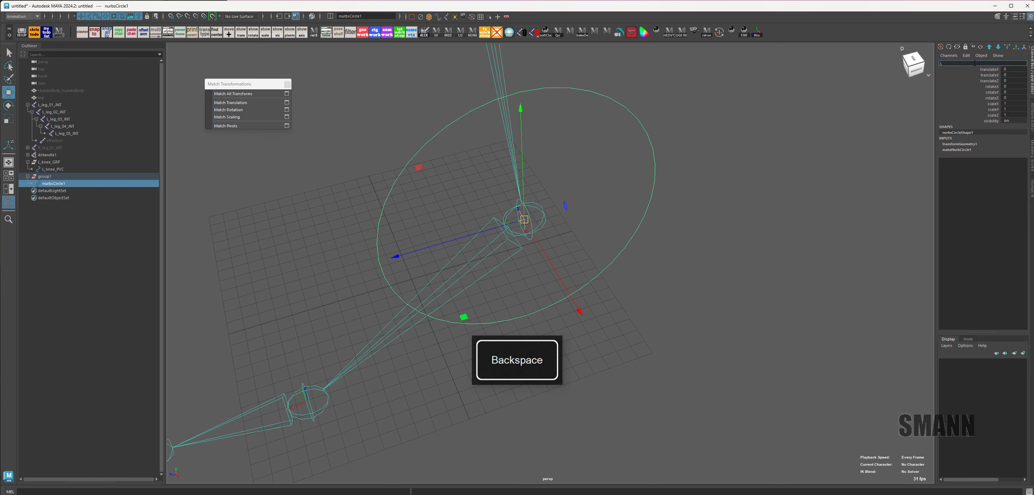
type("_foot_CTL")
key("Return")
left_click(763, 247)
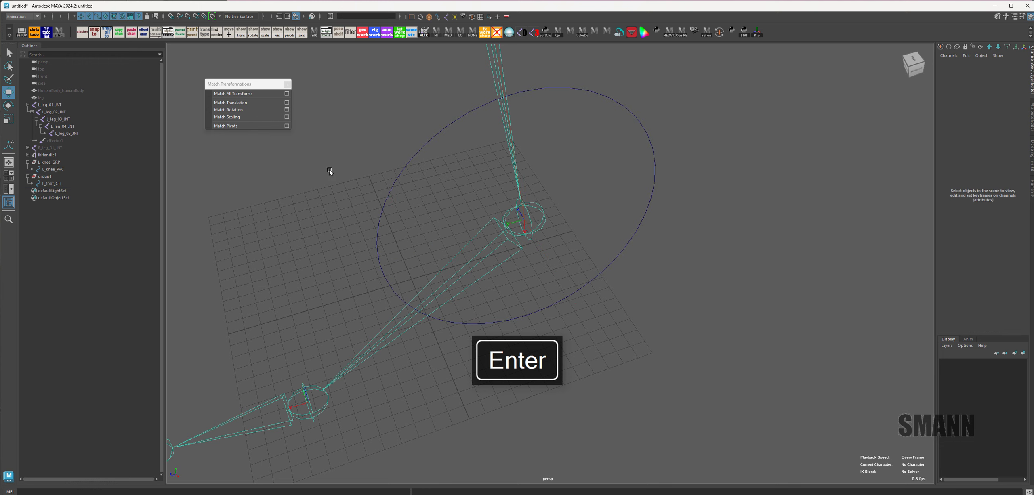
Step: Rename the foot control's parent group as L_foot_GRP and deselect it
double_click(65, 182)
double_click(66, 178)
type("L_")
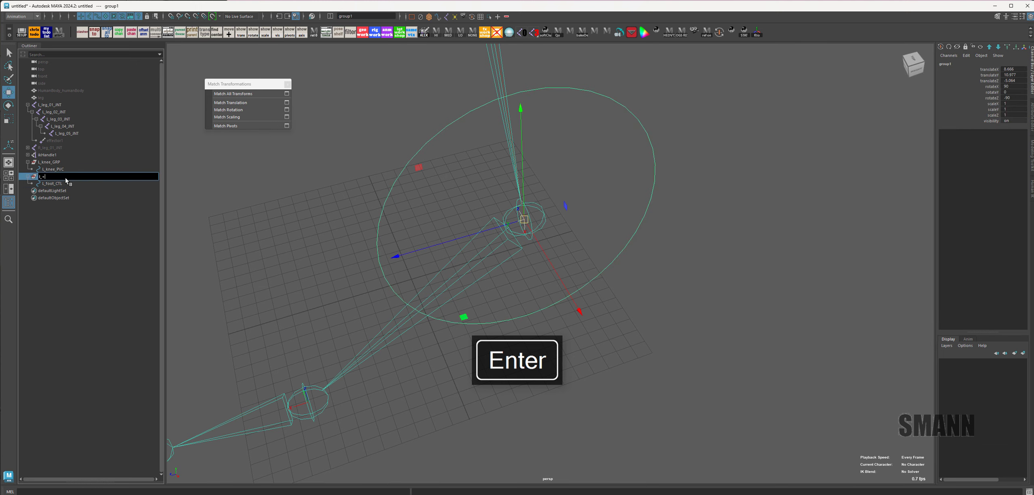
key("BackSpace")
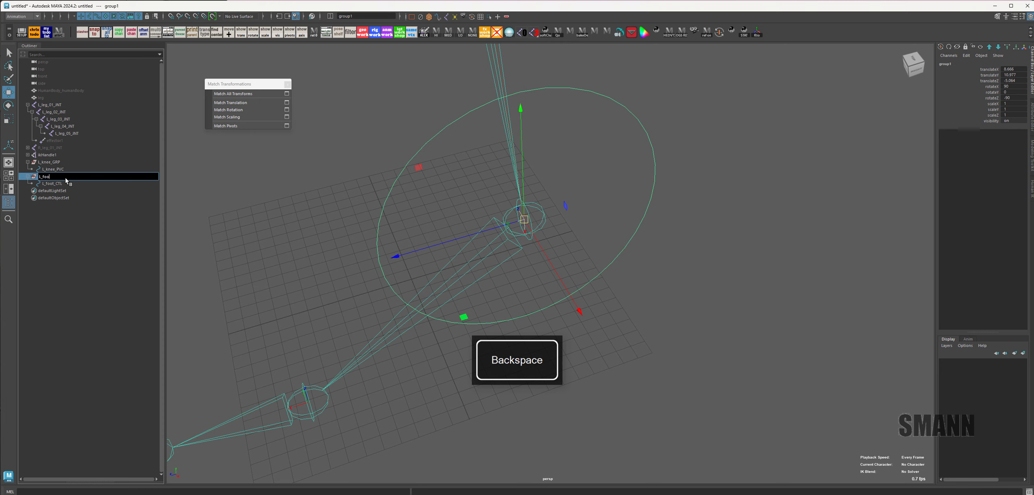
key("Return")
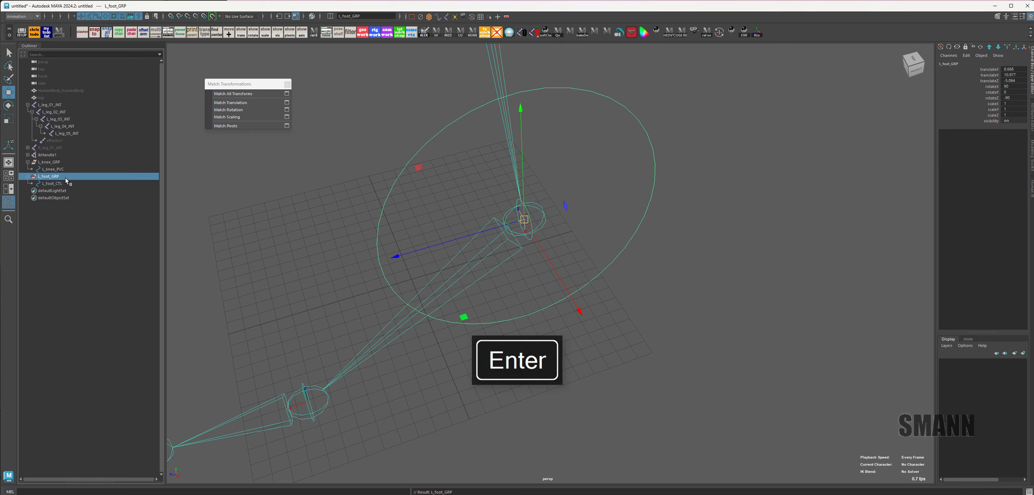
middle_click_drag(324, 264, 328, 258, "alt")
left_click(328, 259)
Step: Duplicate L_foot_GRP and match all transforms of the copy to the ball joint between the ankle and toe, then deselect it
left_click(59, 177)
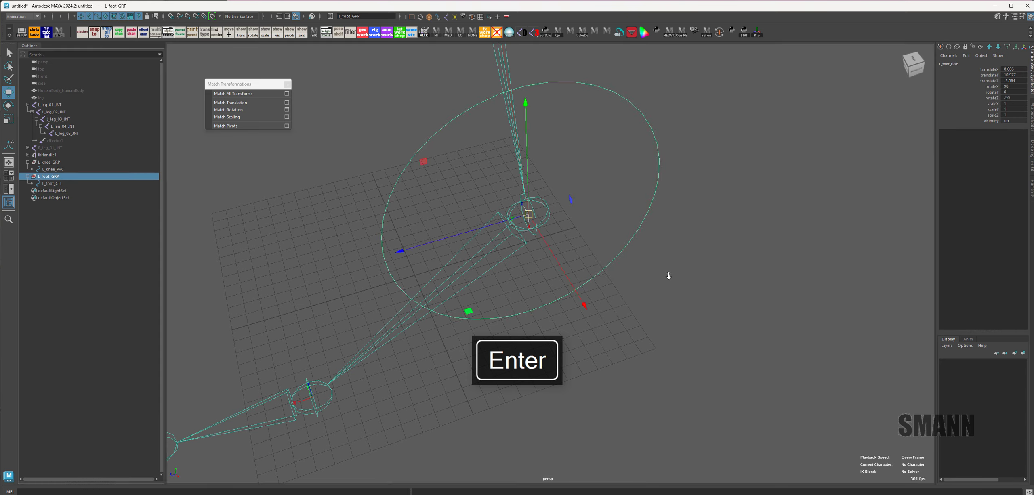
left_click_drag(669, 276, 662, 279, "alt")
middle_click_drag(663, 279, 661, 226, "alt")
left_click_drag(660, 226, 734, 274, "alt")
key("ctrl+d")
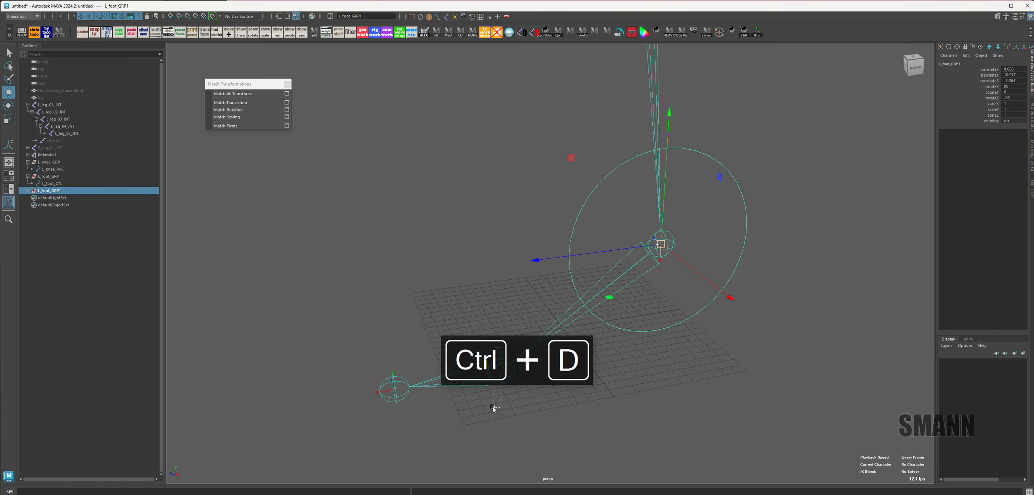
left_click(497, 388, "shift")
left_click(246, 96)
middle_click_drag(484, 155, 473, 77, "alt")
left_click(436, 95)
Step: Expand the duplicated foot group at the ball joint and rename it as L_ball_GRP
left_click(28, 191)
double_click(95, 192)
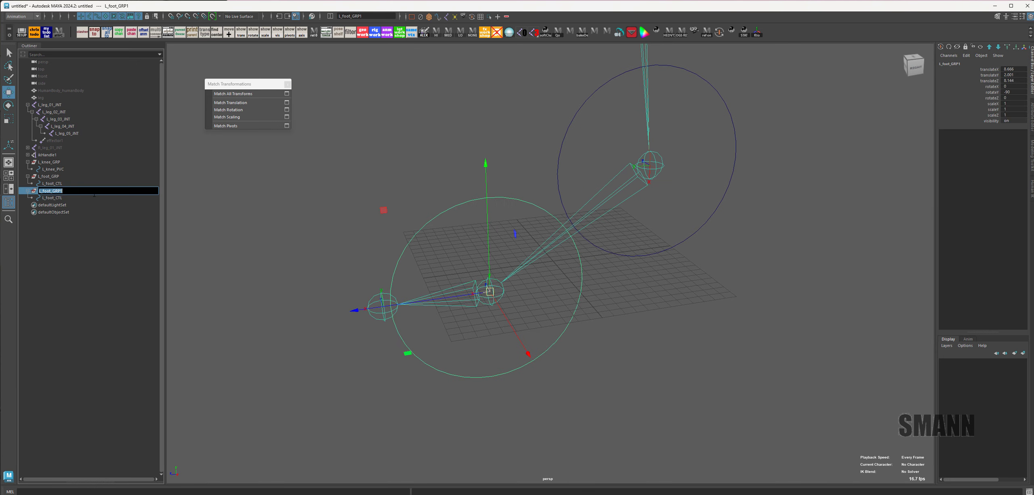
key("Right")
key("BackSpace")
key("BackSpace")
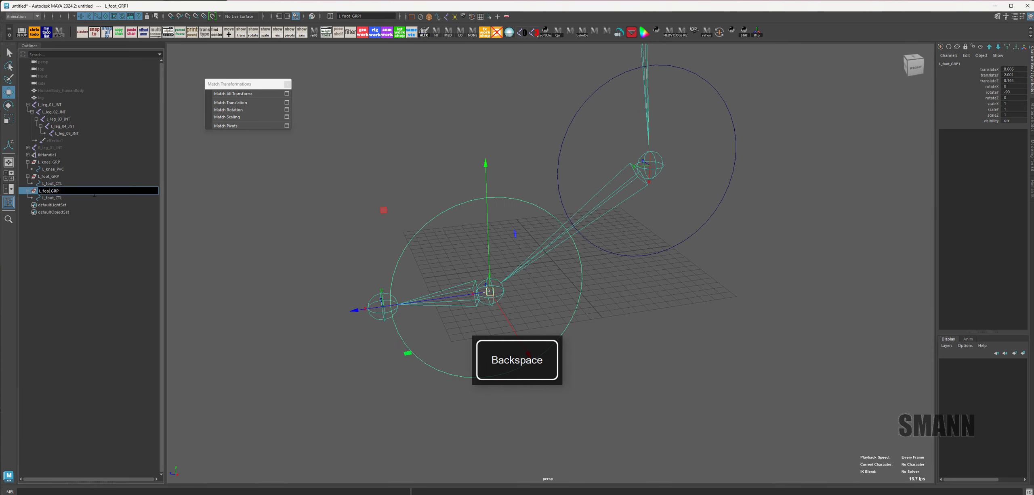
type("ball")
key("Return")
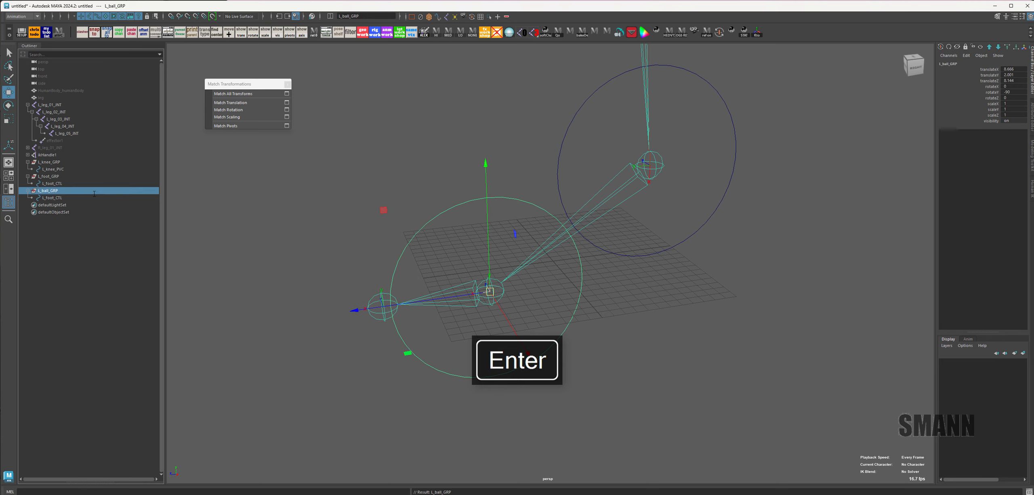
Step: Rename the control circle inside L_ball_GRP as L_ball_CTL and deselect it
double_click(92, 198)
key("Right")
key("Left")
key("Left")
key("Left")
key("Left")
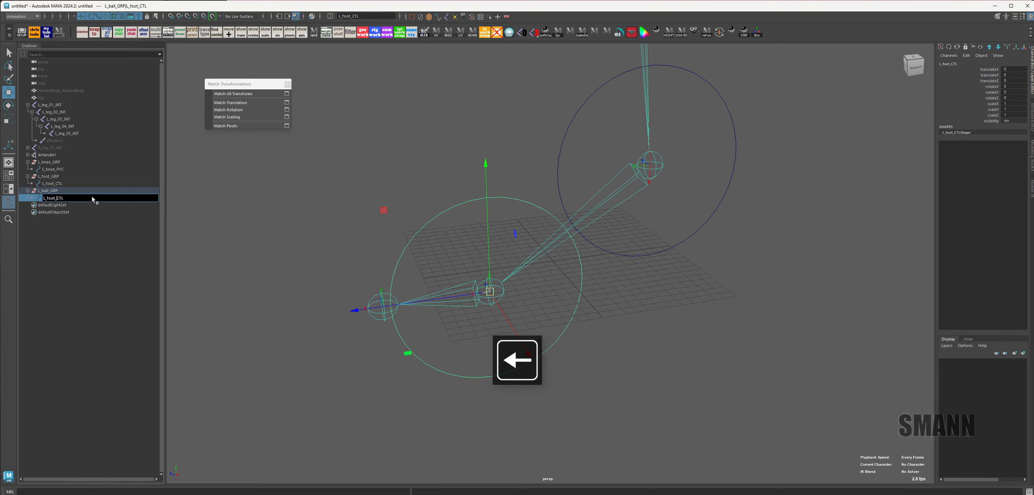
key("BackSpace")
type("ba")
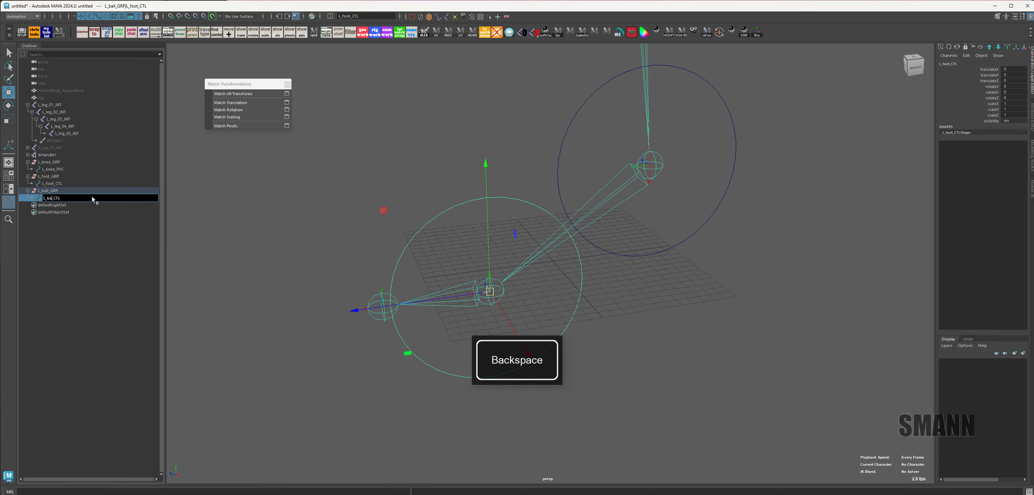
type("ll")
key("Return")
left_click(472, 140)
key("space")
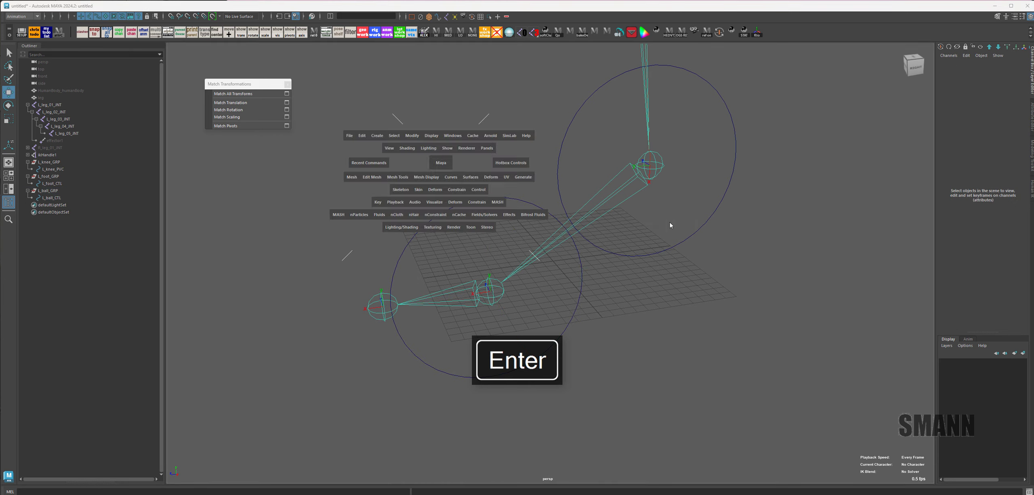
left_click(702, 128)
right_click_drag(662, 353, 715, 350, "alt")
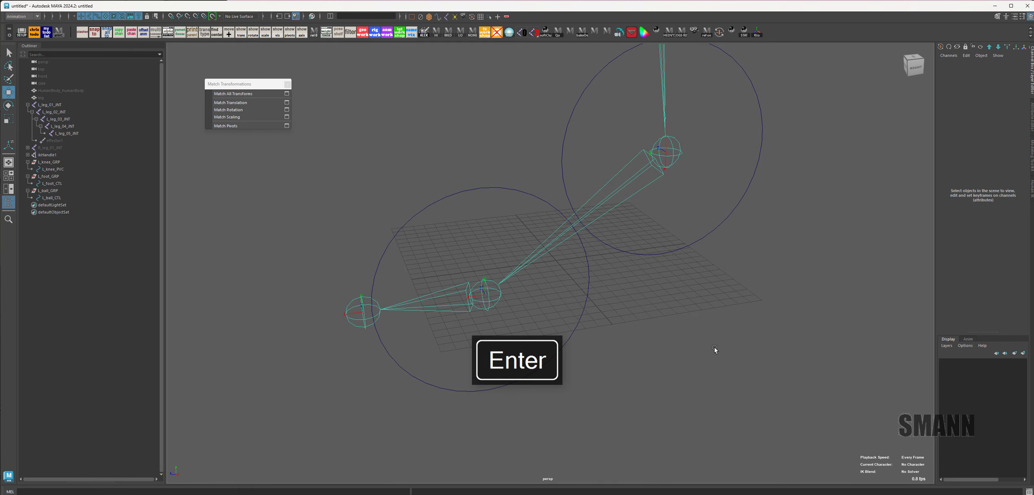
right_click_drag(572, 342, 583, 308, "alt")
middle_click_drag(583, 308, 649, 323, "alt")
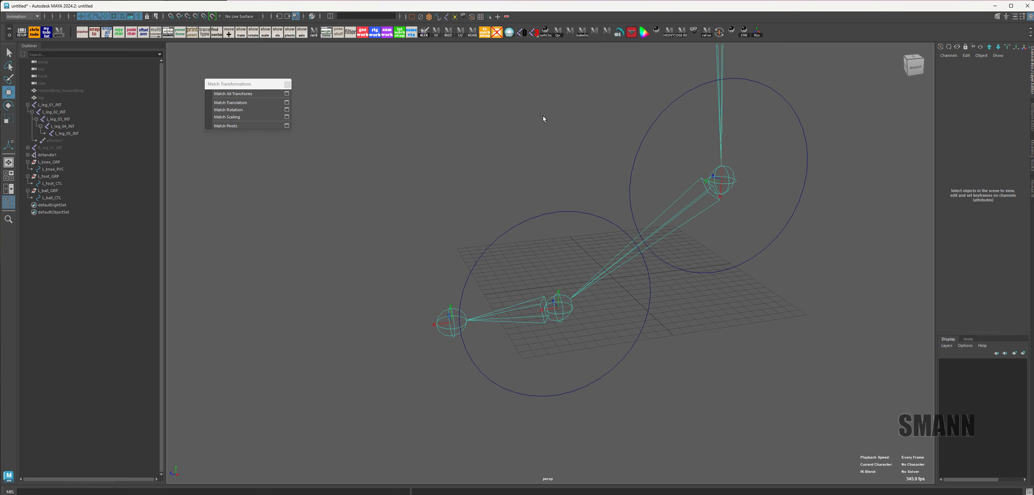
Step: Duplicate L_ball_GRP and match all transforms of the copy to the toe joint L_leg_05_JNT, then deselect it
left_click_drag(543, 230, 556, 155)
key("Up")
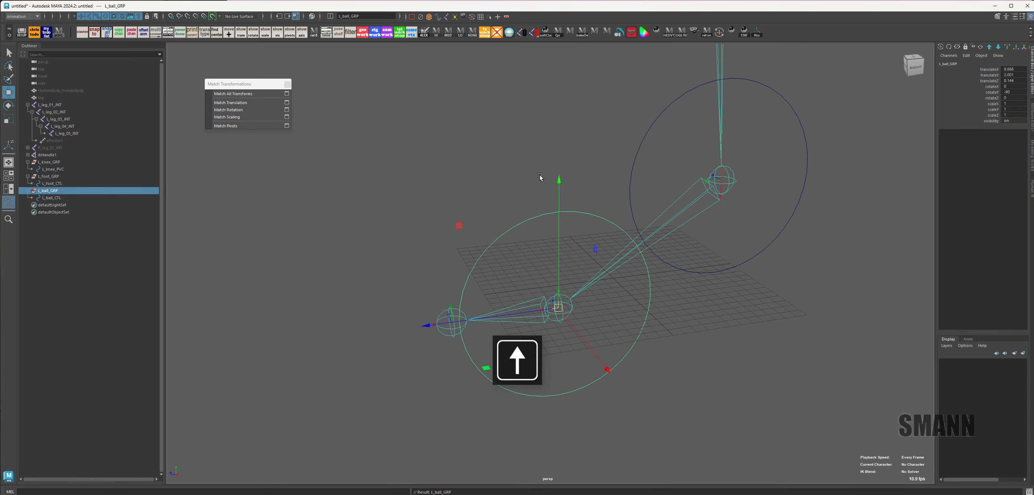
key("ctrl+d")
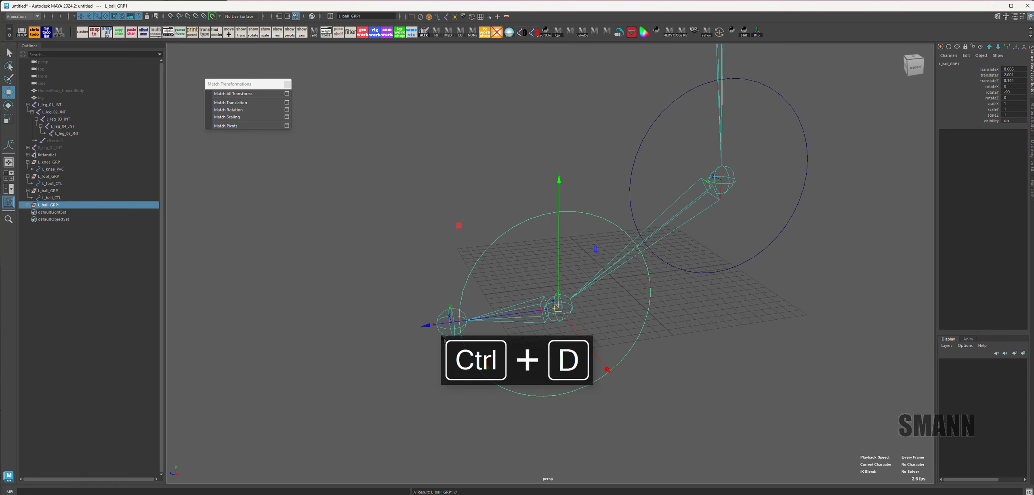
left_click(444, 320, "shift")
left_click(238, 94)
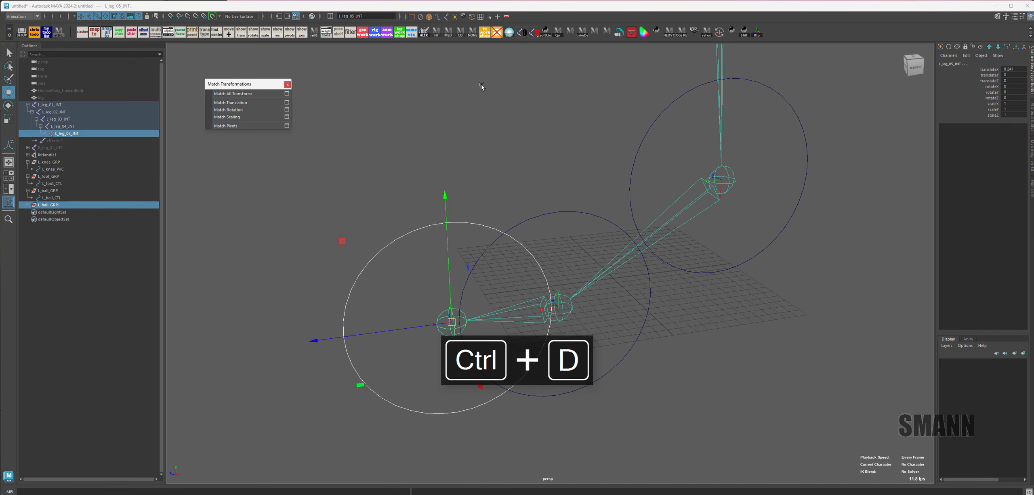
left_click(481, 87)
Step: Expand the duplicated ball group at the toe joint and rename it as L_toe_GRP
left_click(27, 206)
double_click(106, 205)
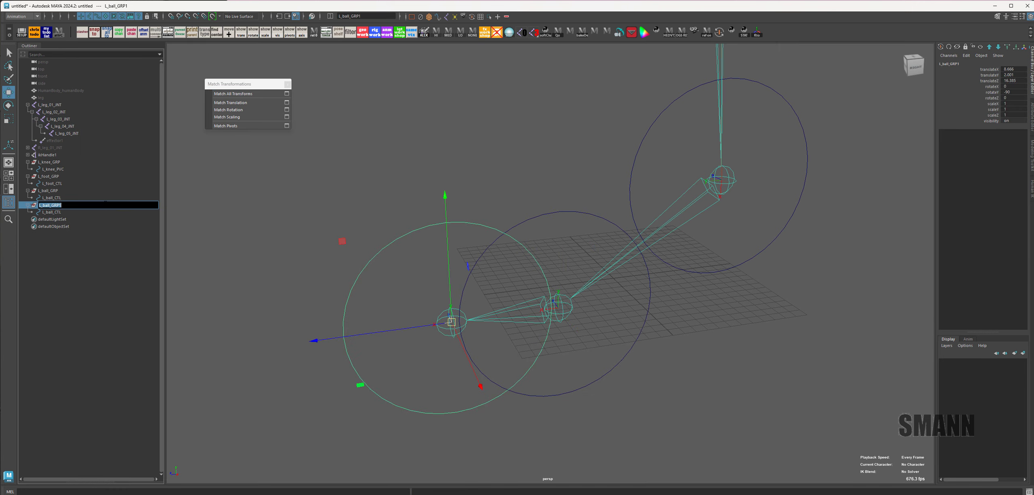
key("Right")
key("BackSpace")
key("Left")
key("Left")
key("Left")
key("Left")
key("Right")
key("BackSpace")
key("BackSpace")
key("BackSpace")
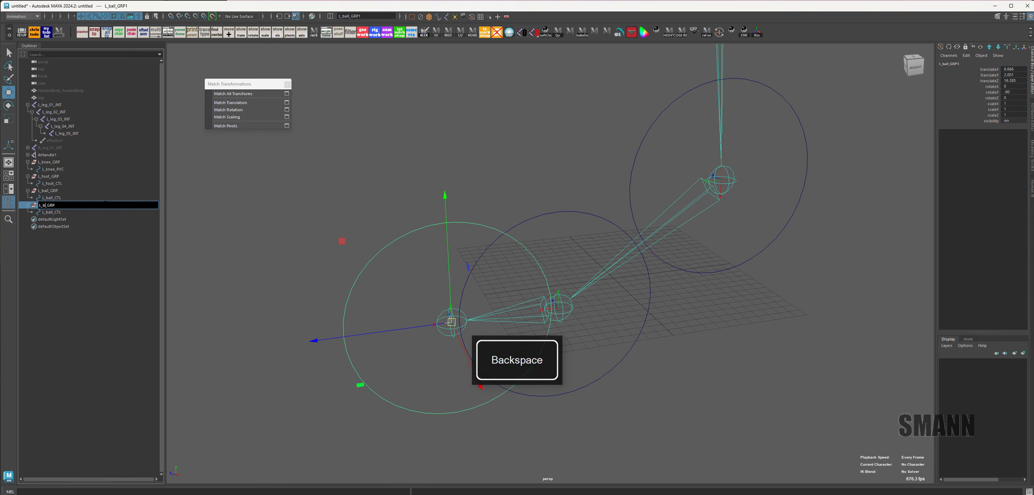
type("toe")
key("Return")
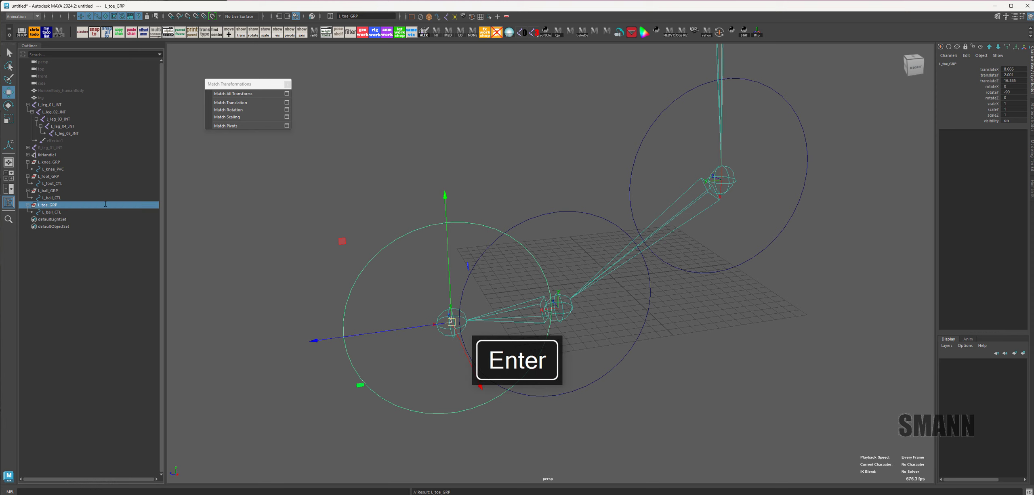
Step: Rename the control circle inside L_toe_GRP as L_toe_CTL and deselect it
double_click(101, 212)
key("Left")
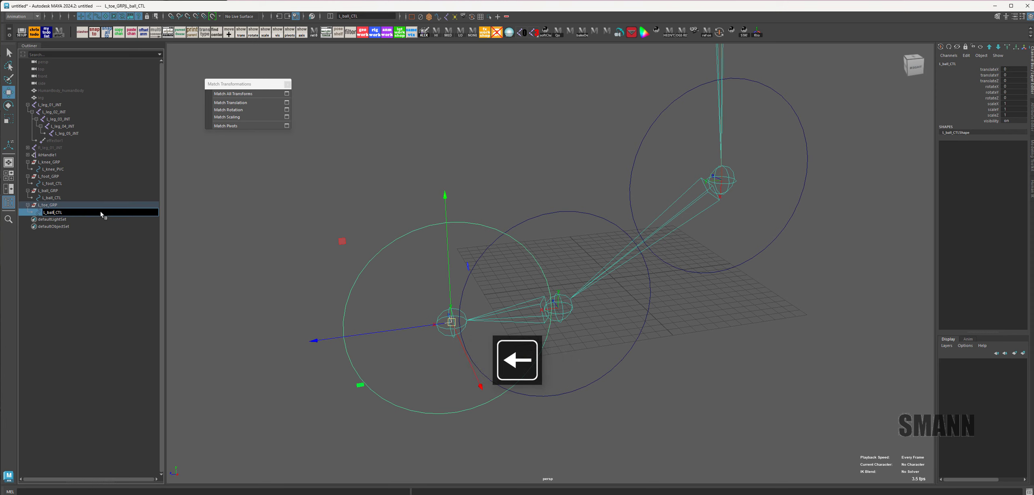
key("BackSpace")
key("BackSpace")
type("toe")
key("Return")
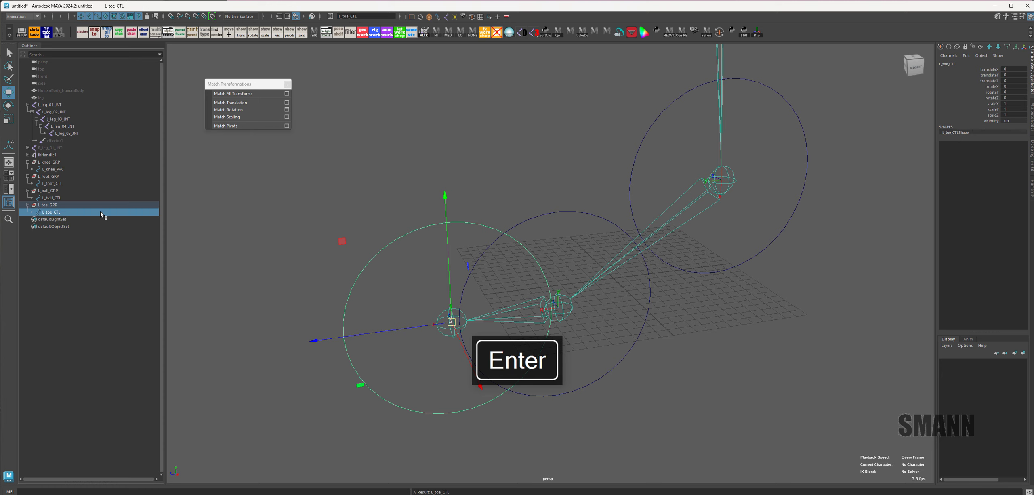
left_click(434, 122)
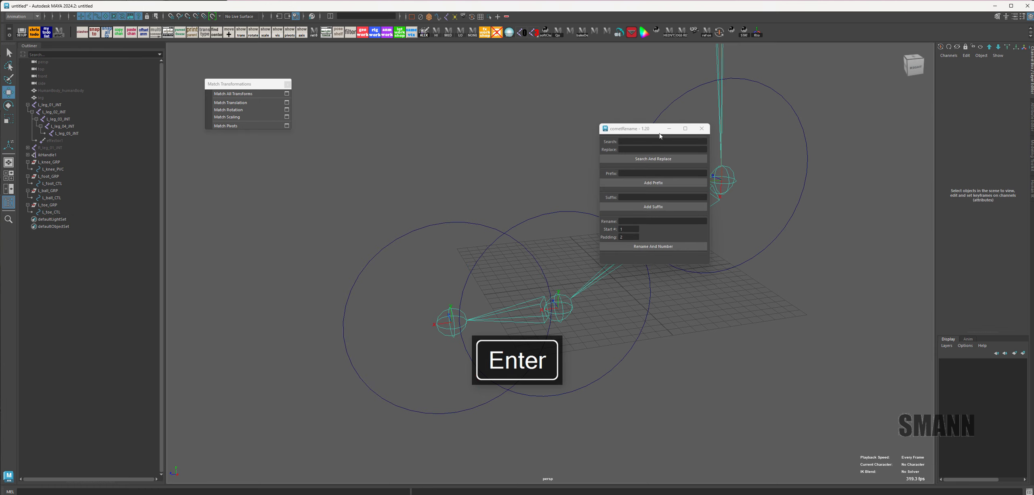
left_click_drag(659, 130, 470, 77)
left_click(444, 90)
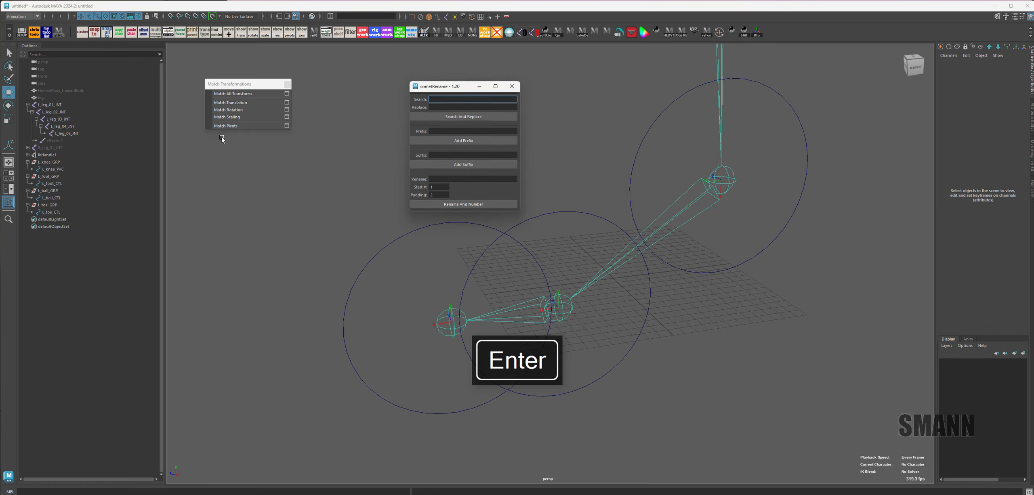
left_click_drag(464, 77, 152, 228)
left_click(199, 227)
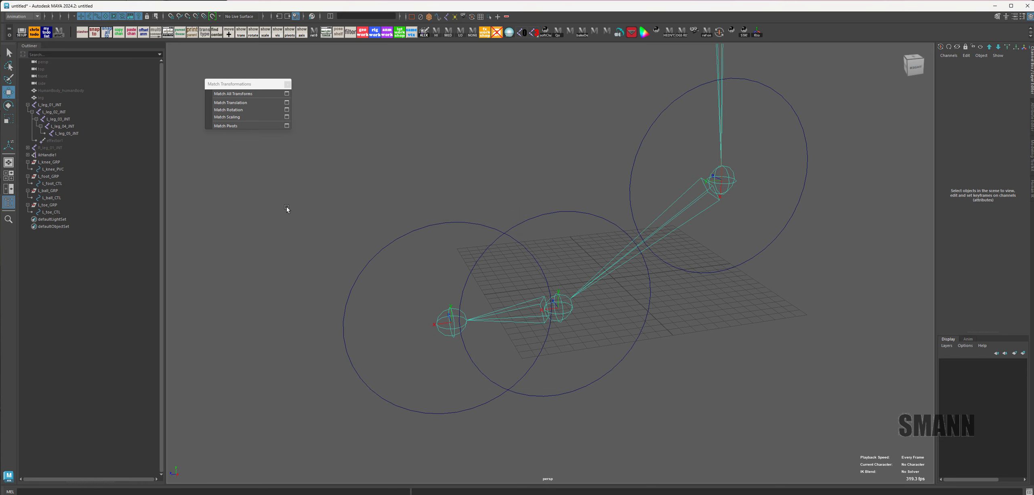
Step: In the side view, duplicate L_toe_GRP and move the copy along Z to behind the ankle, about -13.8
left_click(69, 206)
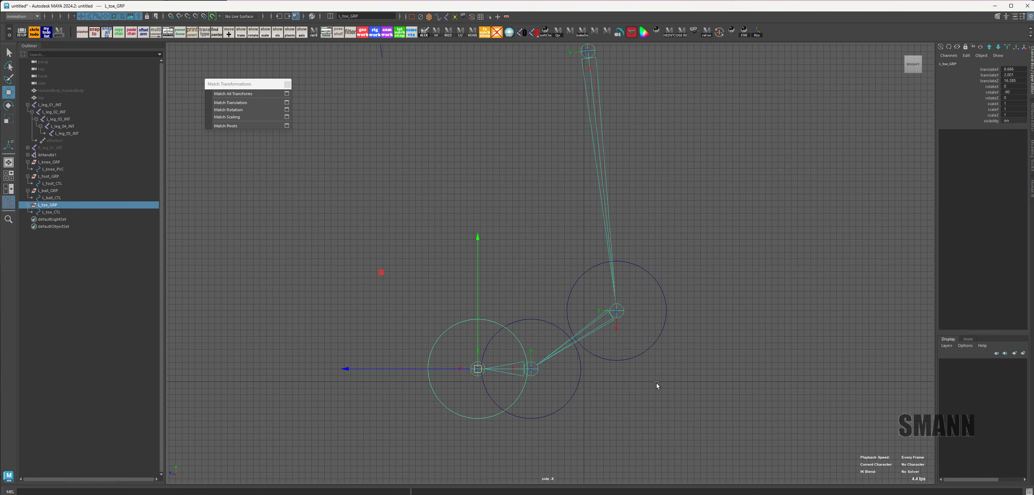
middle_click_drag(656, 383, 579, 275, "alt")
right_click_drag(580, 275, 635, 309, "alt")
key("ctrl+d")
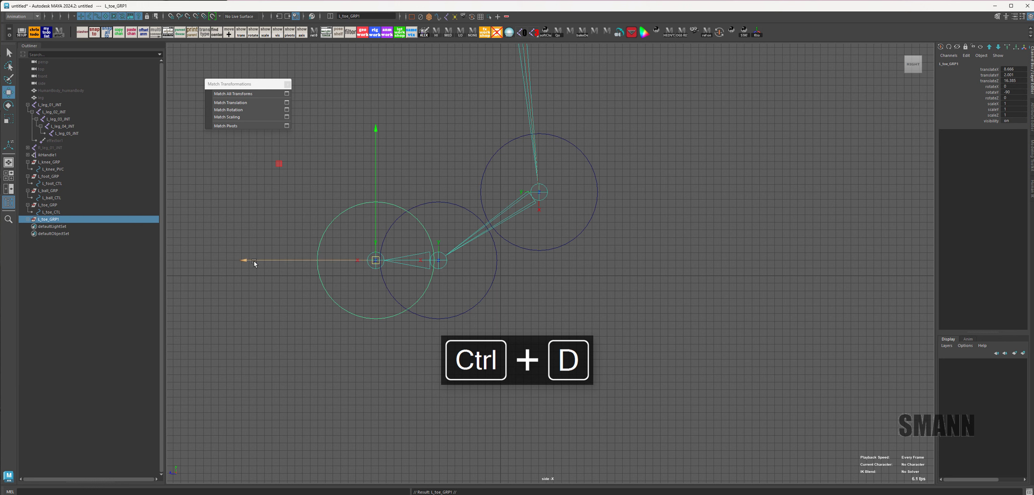
left_click_drag(247, 261, 484, 273)
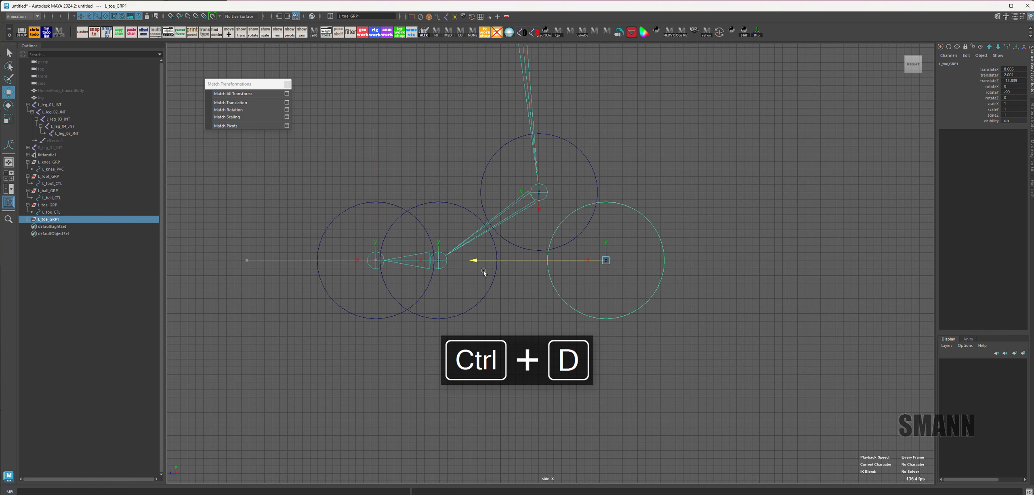
Step: Unhide the HumanBody_humanBody mesh and reselect the duplicated toe group behind the heel
left_click(45, 91)
key("shift+h")
left_click_drag(602, 292, 722, 298)
key("Up")
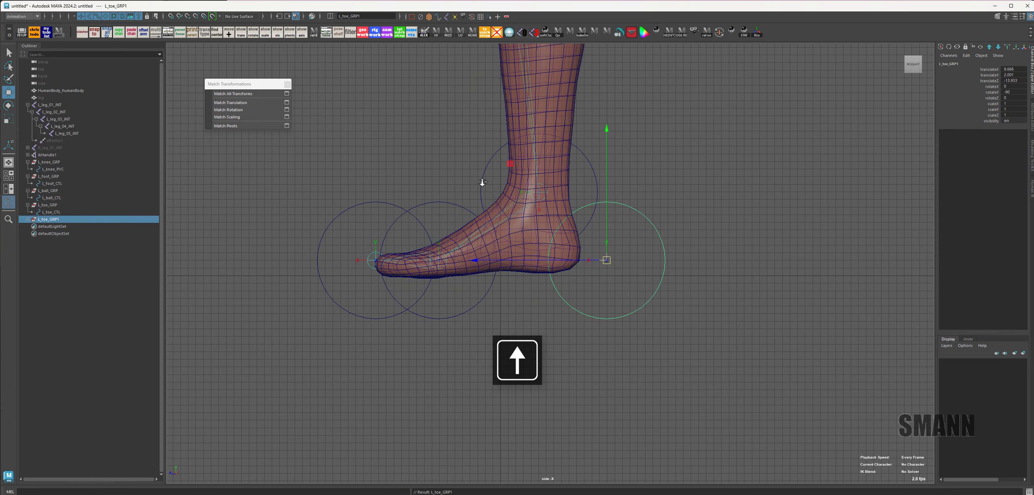
Step: Move the duplicated toe group to the bottom back of the heel, about 0.43 in Y and -9.5 in Z, then deselect it
scroll(777, 349, "up", 5)
right_click_drag(734, 297, 734, 297, "alt")
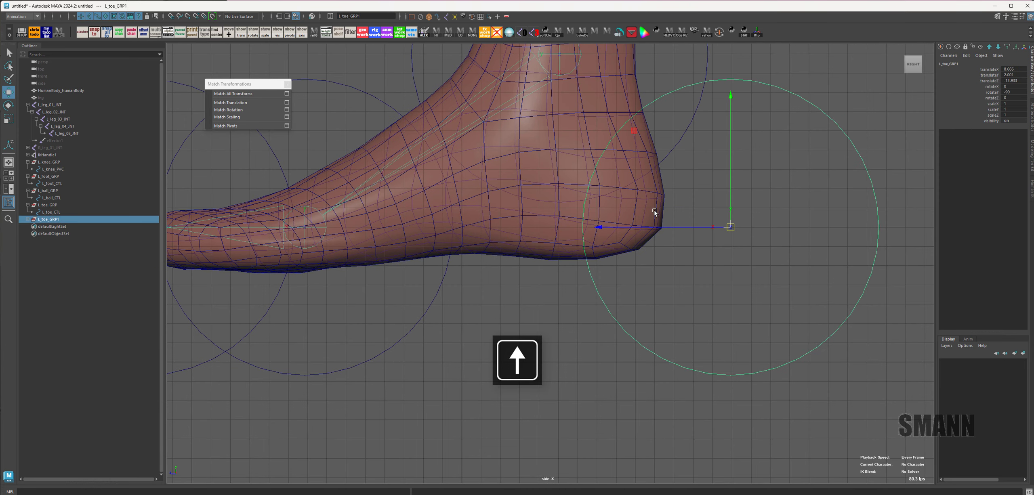
middle_click_drag(780, 281, 777, 287, "alt")
right_click_drag(777, 287, 722, 219, "alt")
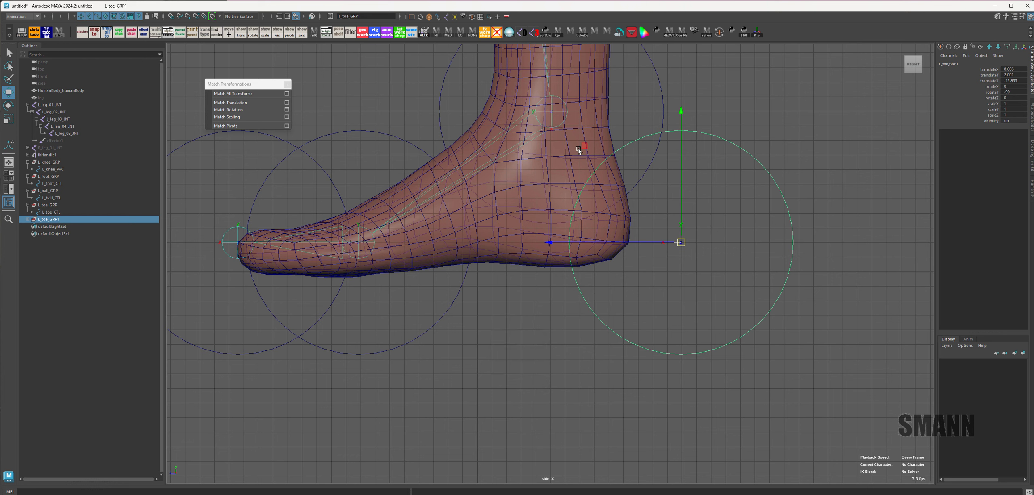
left_click_drag(552, 243, 495, 244)
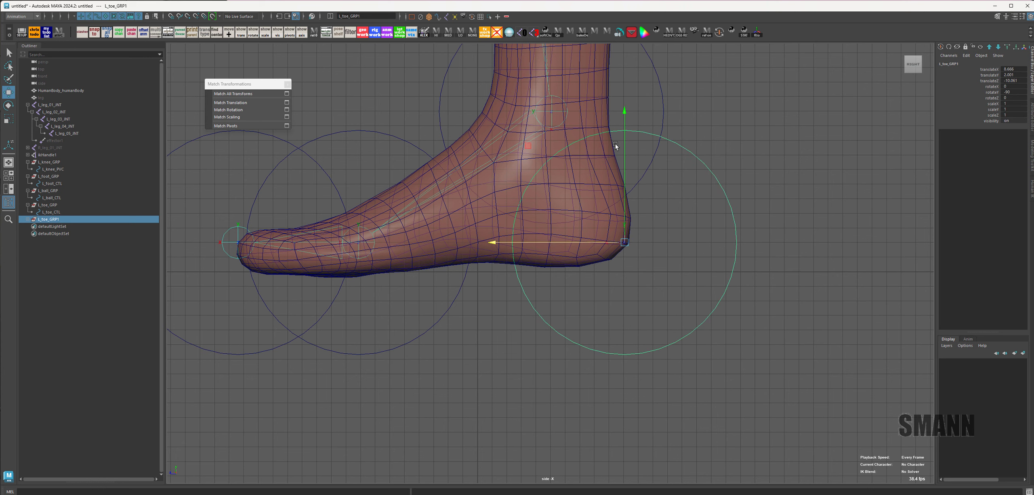
left_click_drag(625, 112, 623, 138)
left_click_drag(546, 266, 538, 265)
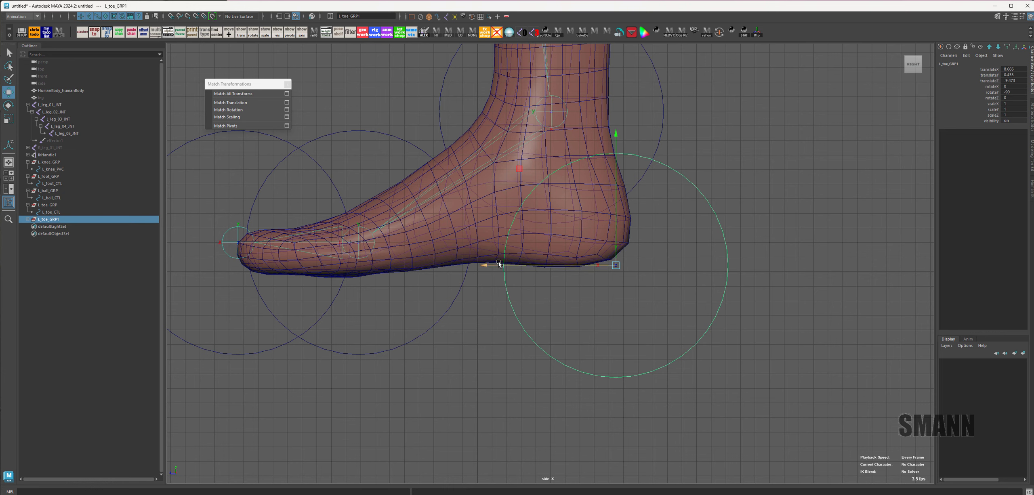
left_click_drag(501, 266, 510, 266)
left_click(824, 189)
Step: Select L_toe_GRP and lower it to the ground below the toe tip, with translate Y at about 0.02
middle_click_drag(326, 330, 423, 307, "alt")
left_click_drag(279, 295, 299, 378)
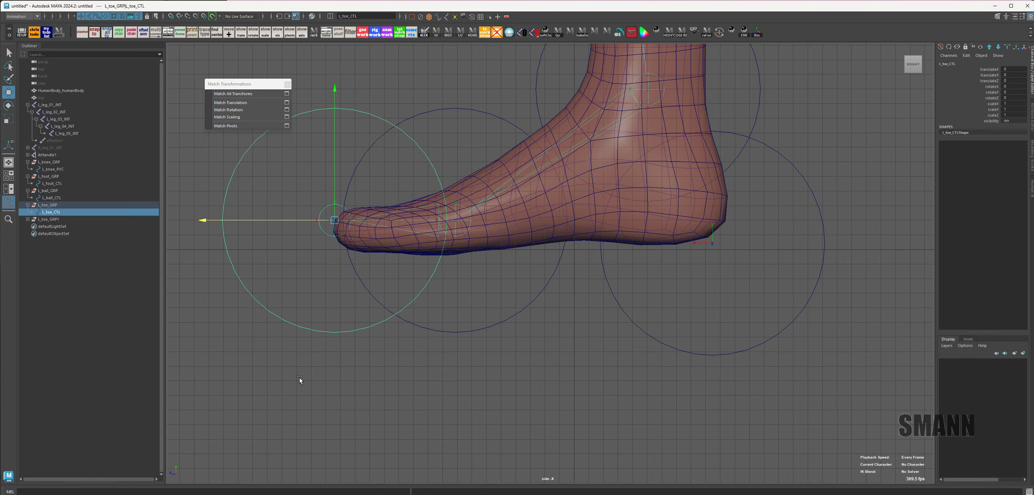
left_click(62, 206)
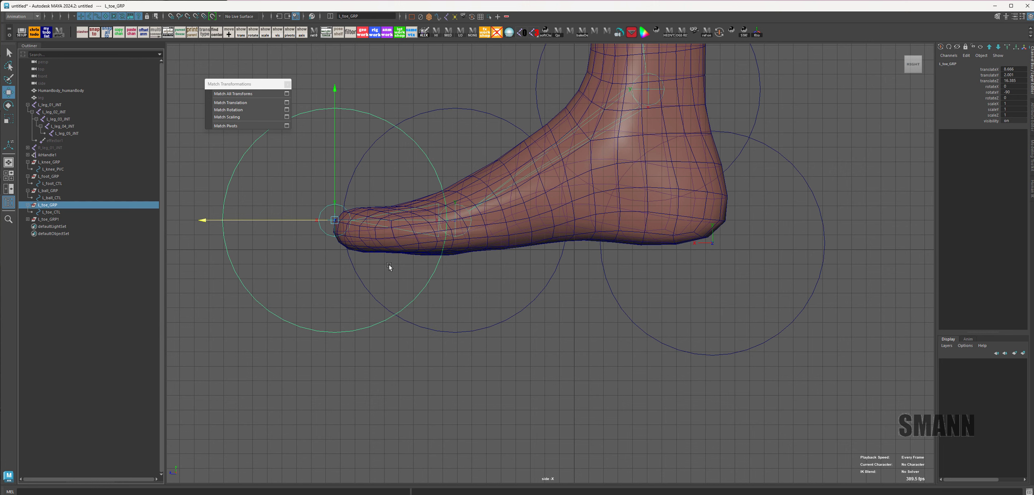
left_click(265, 310)
left_click_drag(731, 298, 771, 400, "shift")
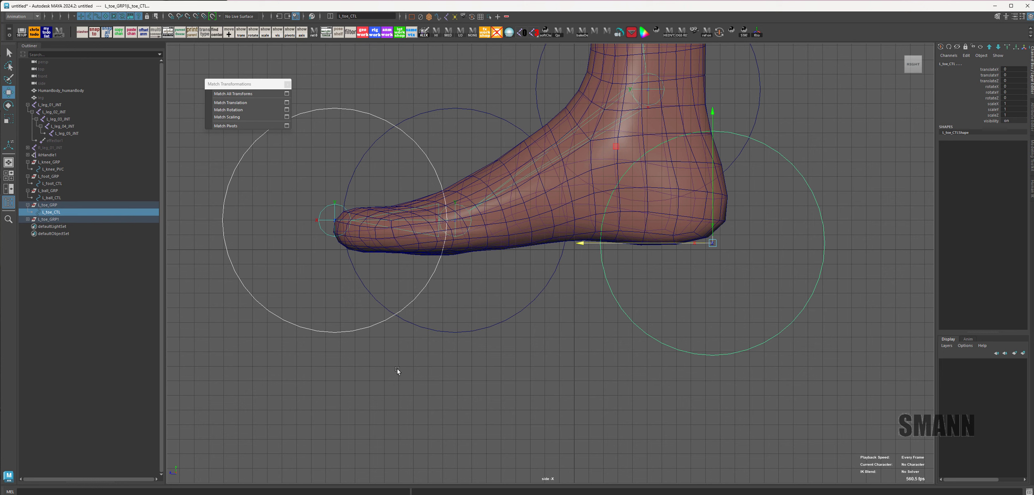
left_click_drag(298, 309, 299, 393)
key("Up")
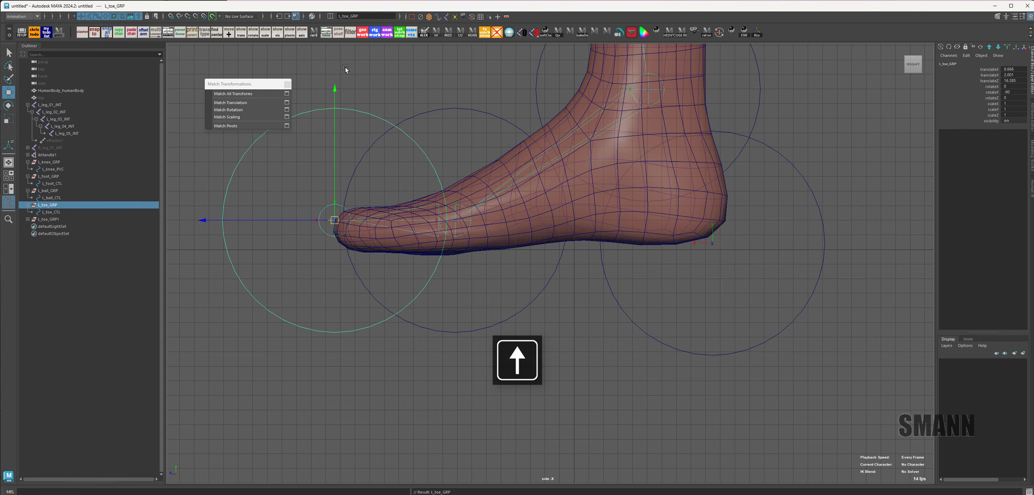
left_click_drag(333, 97, 333, 125)
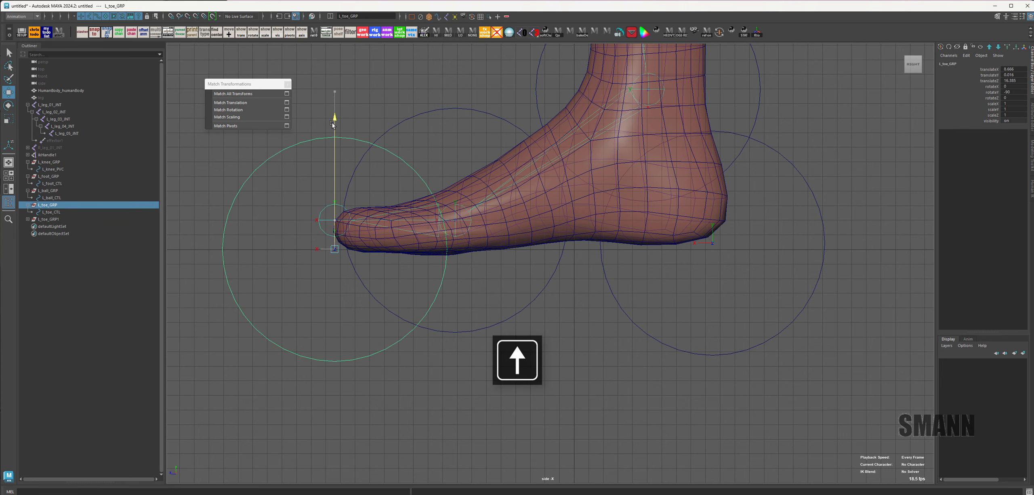
Step: Set translate Y to 0 for both L_toe_GRP and the duplicated group at the heel
left_click(61, 219)
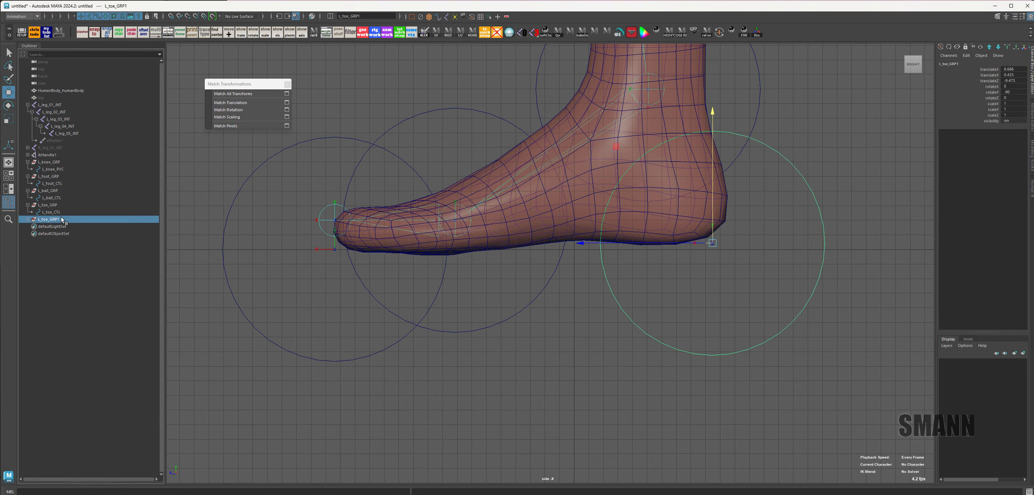
left_click(54, 205, "ctrl")
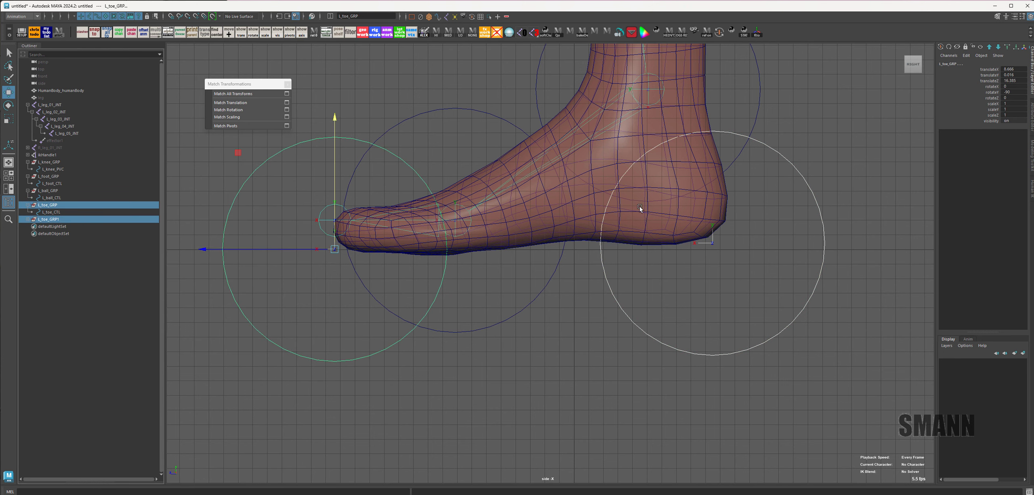
double_click(1014, 75)
type("0")
key("Return")
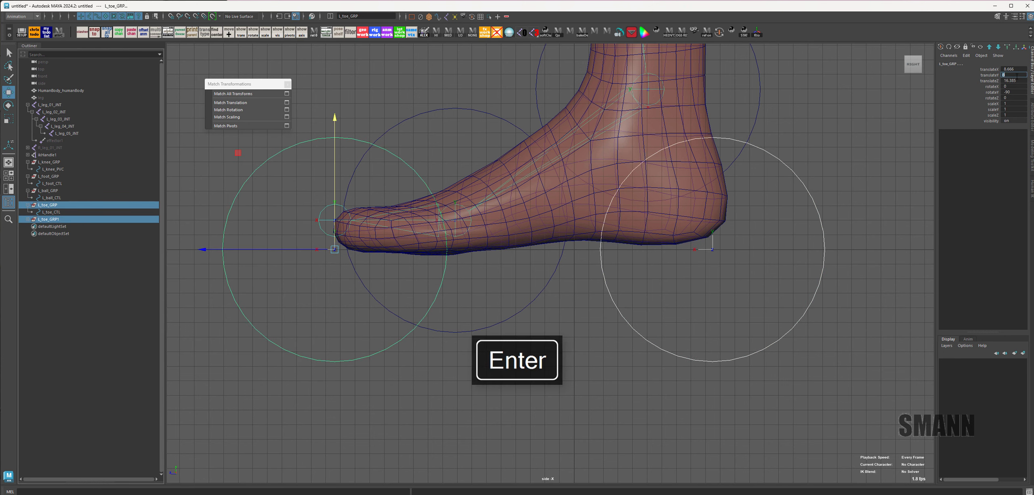
Step: Examine the placement of the foot, ball, toe and heel controls around the foot in perspective and side views
left_click(863, 187)
key("space")
left_click_drag(853, 190, 853, 149)
left_click_drag(714, 276, 631, 248, "alt")
right_click_drag(631, 248, 625, 356, "alt")
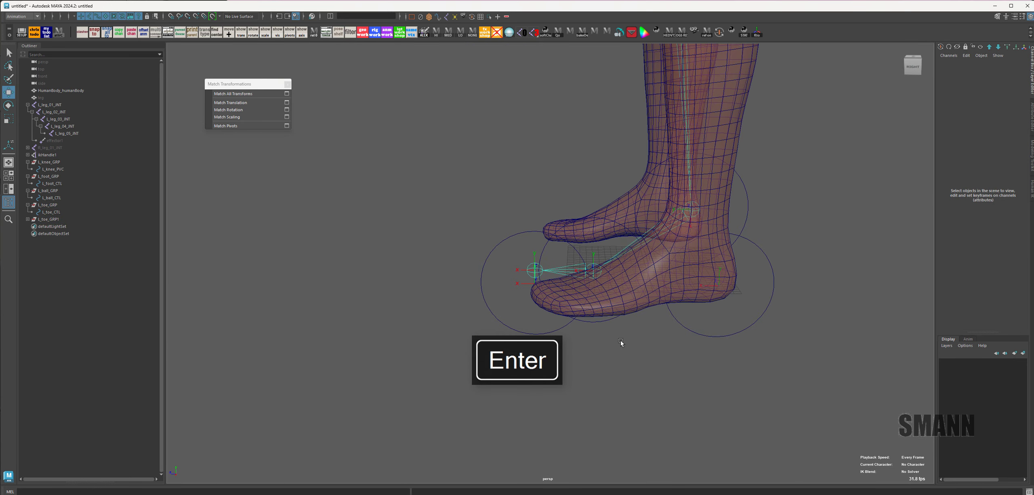
key("space")
left_click_drag(663, 355, 701, 353)
left_click_drag(471, 296, 535, 315)
key("e")
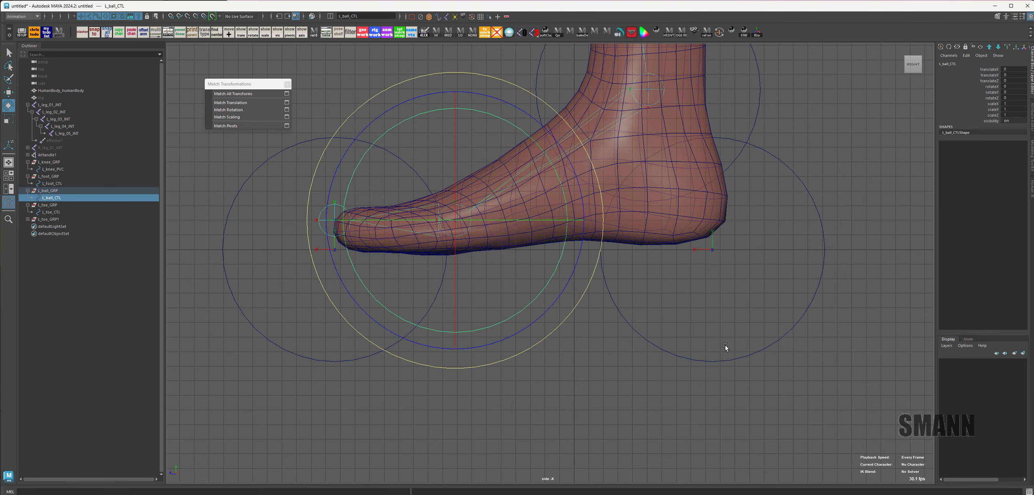
Step: Return to the perspective view and hide the body mesh so only the leg joints and control curves show
key("space")
left_click_drag(726, 346, 743, 303)
left_click(813, 213)
middle_click_drag(813, 213, 752, 230, "alt")
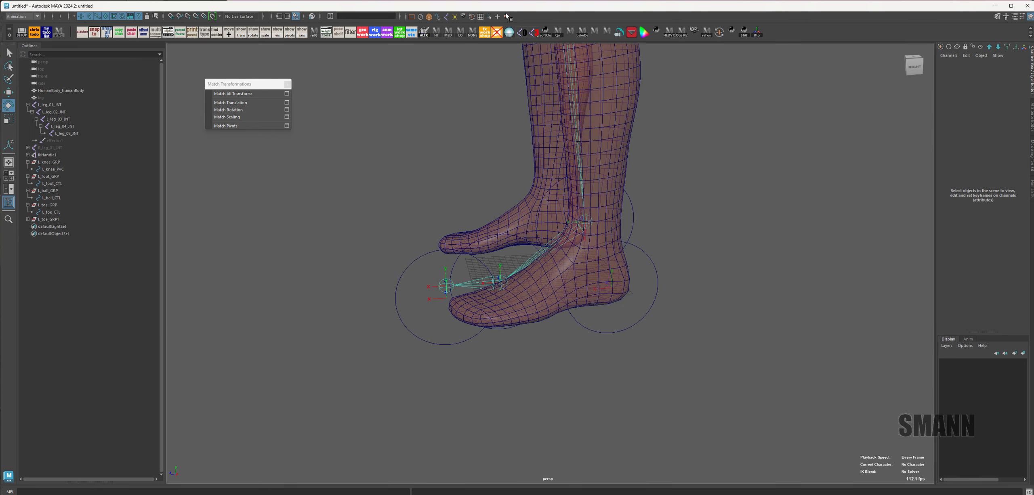
left_click(438, 20)
left_click_drag(586, 162, 790, 183, "alt")
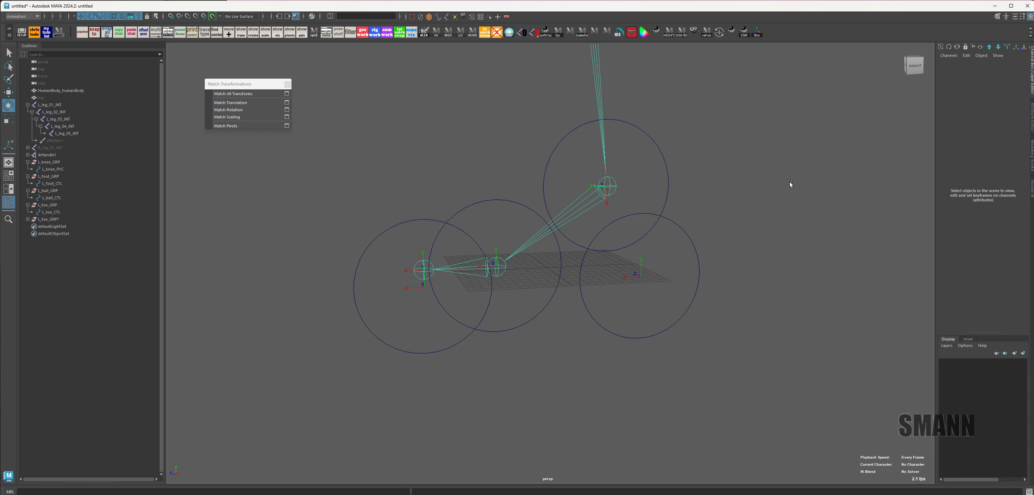
middle_click_drag(741, 162, 759, 201, "alt")
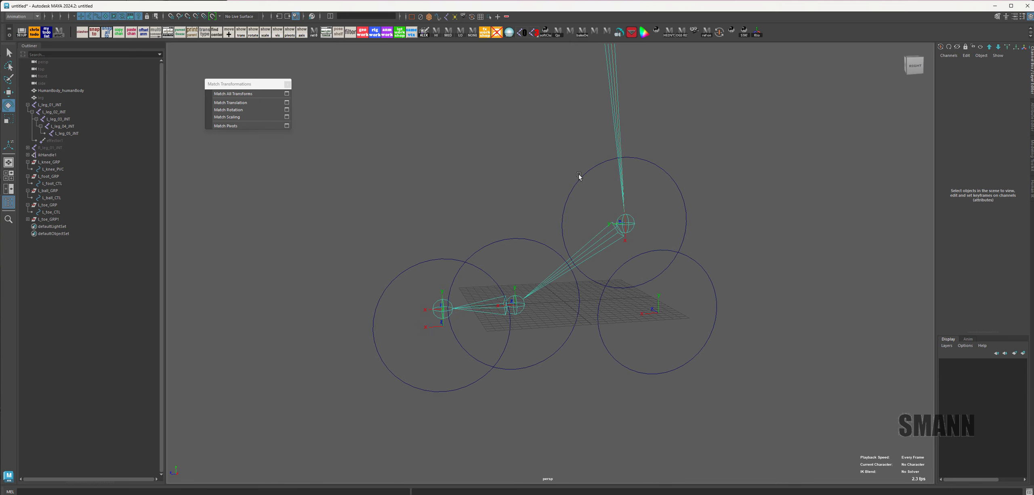
Step: Parent ikHandle1 under L_foot_CTL
left_click_drag(577, 173, 773, 303)
key("w")
key("q")
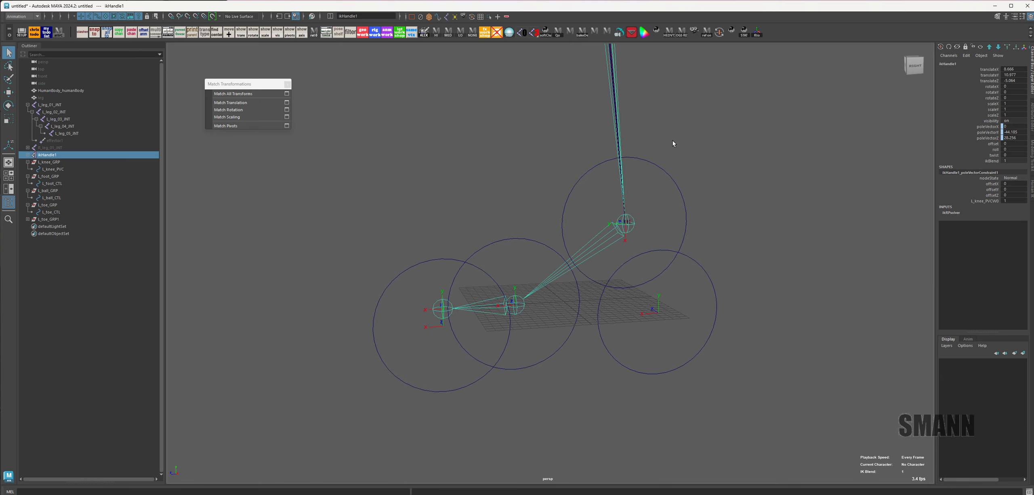
left_click(674, 191, "shift")
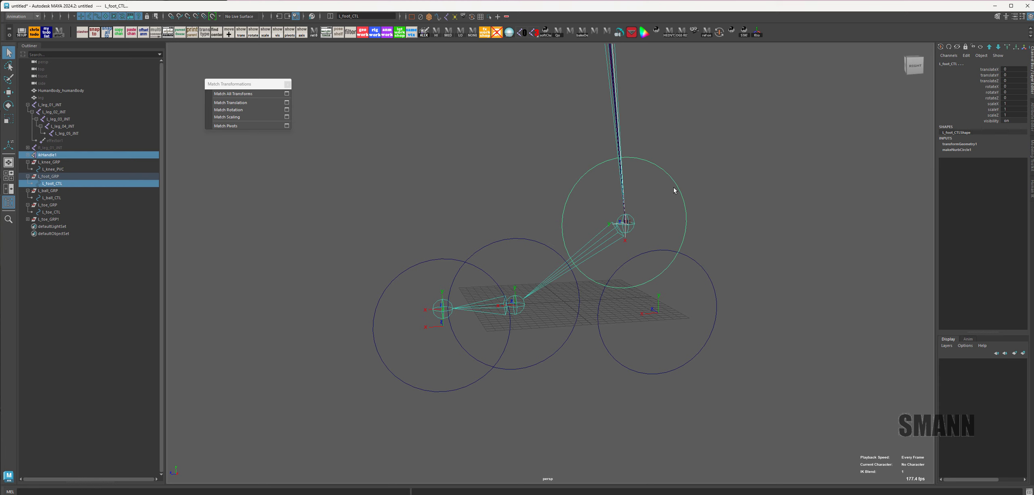
key("p")
Step: Test the ankle IK by rotating and moving L_foot_CTL, undo both changes and deselect it
left_click_drag(663, 169, 702, 184)
key("e")
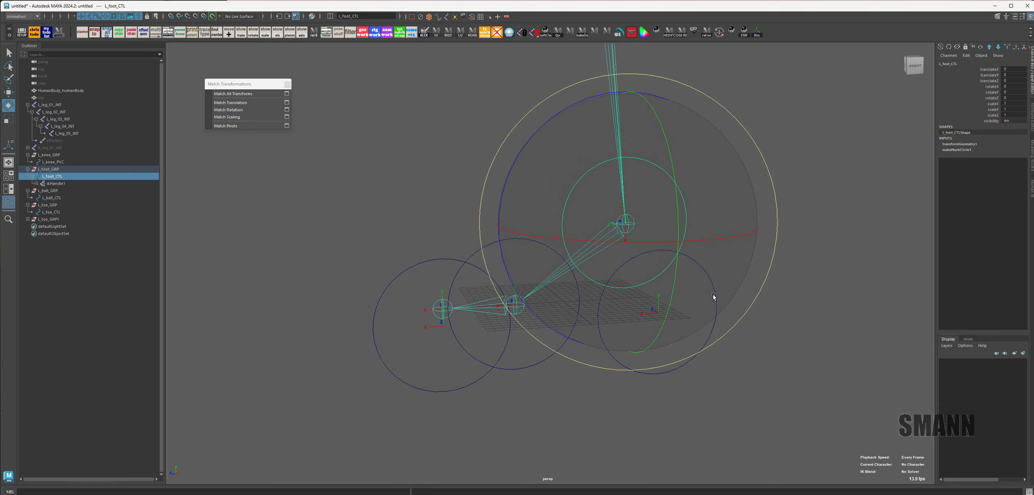
left_click_drag(713, 297, 679, 246)
key("ctrl+z")
key("w")
mouse_move(626, 224)
left_mouse_down()
mouse_move(686, 179)
mouse_move(495, 245)
mouse_move(725, 218)
mouse_move(637, 229)
left_mouse_up()
key("ctrl+z")
key("e")
key("ctrl+z")
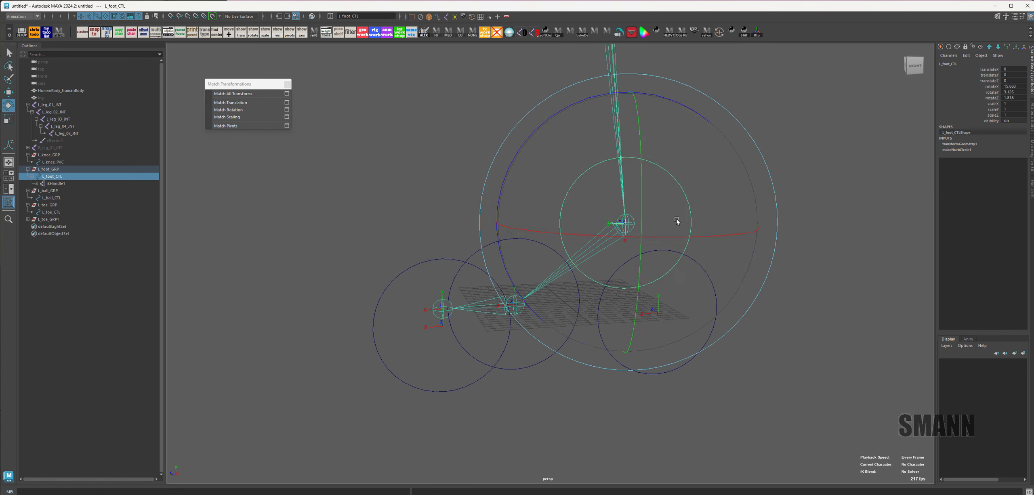
left_click(808, 255)
middle_click_drag(785, 289, 749, 247, "alt")
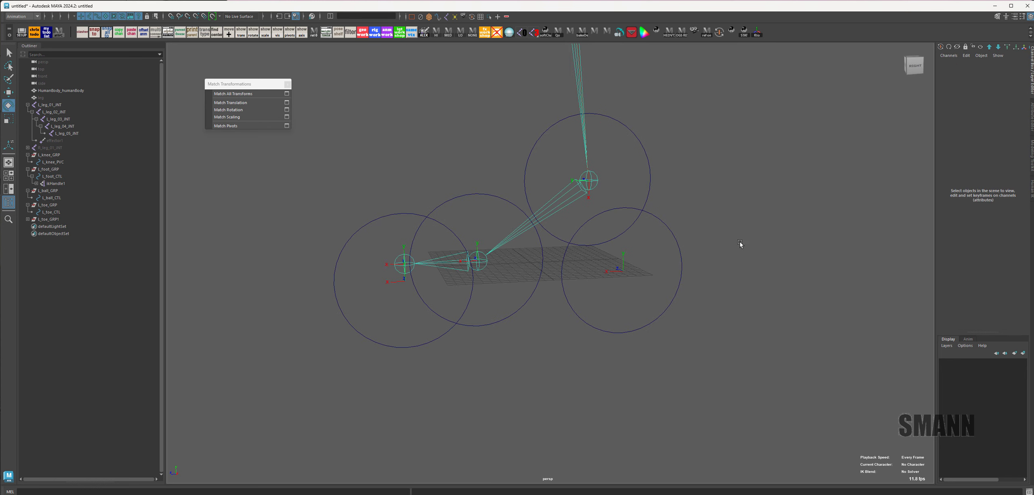
Step: Select L_foot_GRP, the parent group of the foot control, and parent it under L_ball_CTL
left_click_drag(616, 155, 678, 170)
left_click(813, 284)
left_click_drag(487, 300, 522, 345)
left_click(678, 188)
left_click_drag(635, 159, 709, 173)
key("Up")
key("q")
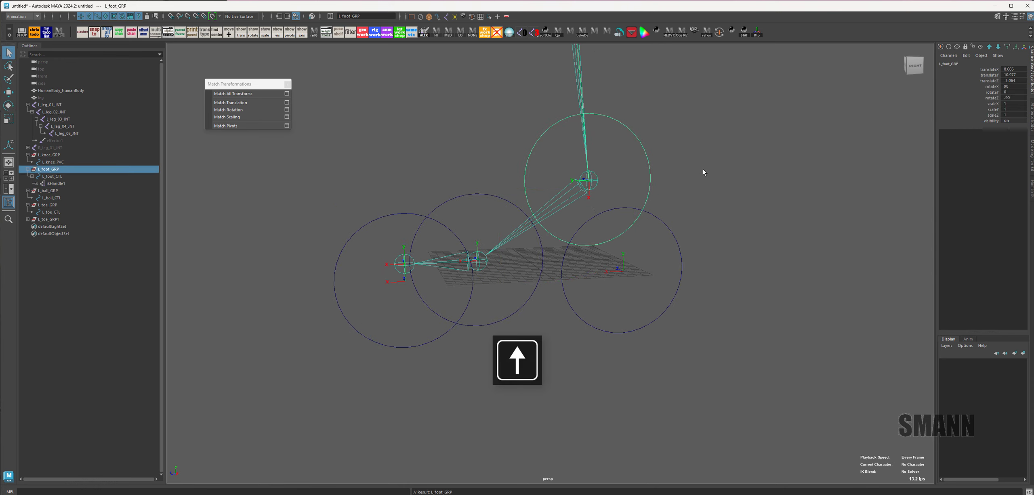
left_click_drag(513, 291, 527, 344, "shift")
key("p")
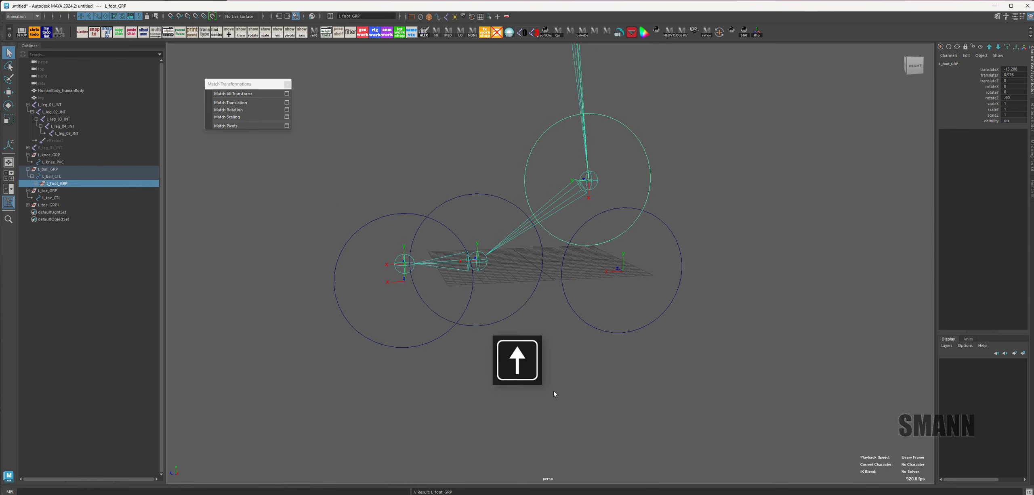
Step: Test-rotate L_ball_CTL about Z with the foot group under it, undo the rotation and deselect
key("Up")
key("e")
middle_click_drag(713, 320, 742, 342, "alt")
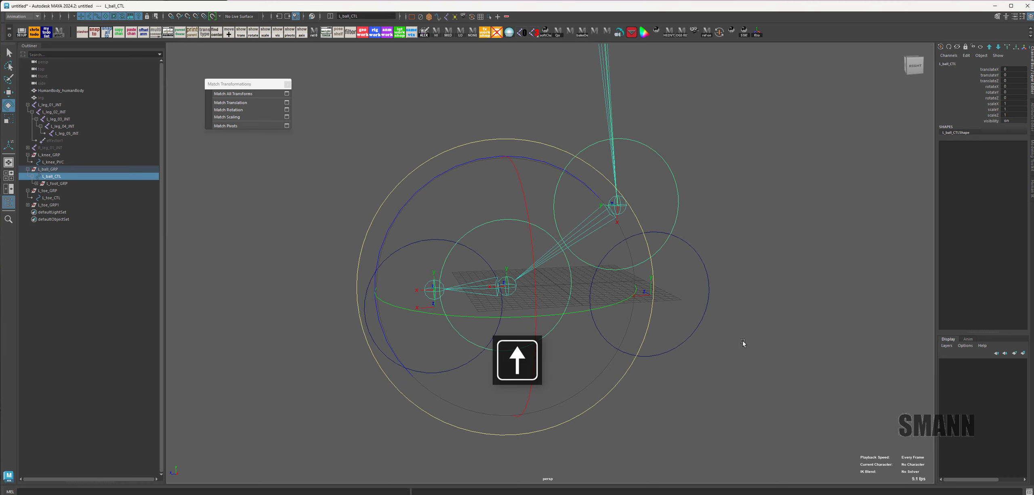
left_click_drag(583, 184, 683, 198)
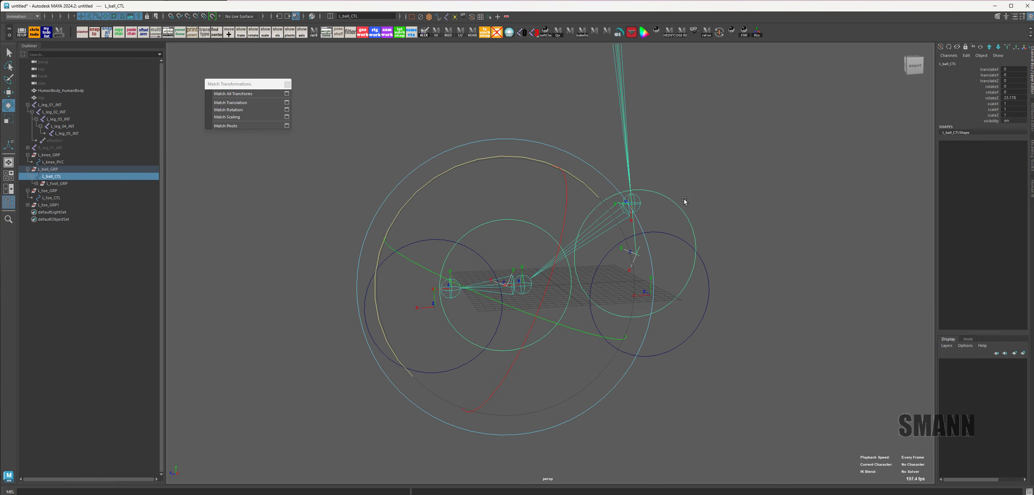
left_click(745, 170)
Step: Create an IK handle from L_leg_03_JNT to L_leg_04_JNT using the Single-Chain Solver
key("space")
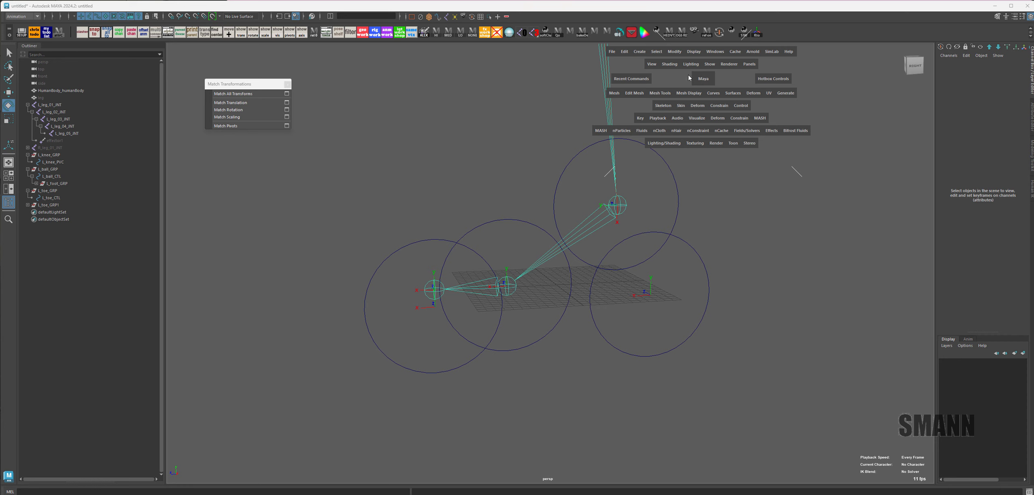
left_click(658, 106)
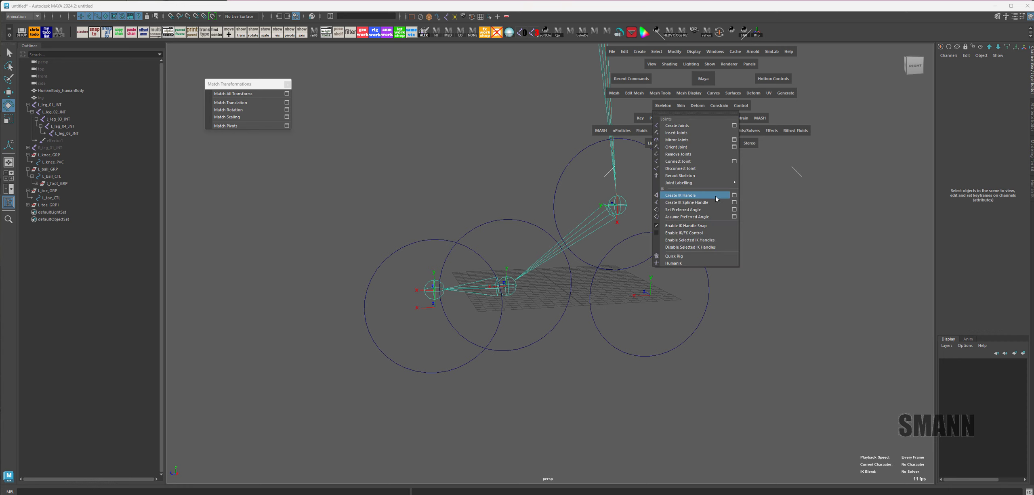
left_click(734, 195)
left_click(327, 105)
left_click(323, 112)
left_click_drag(317, 75, 230, 176)
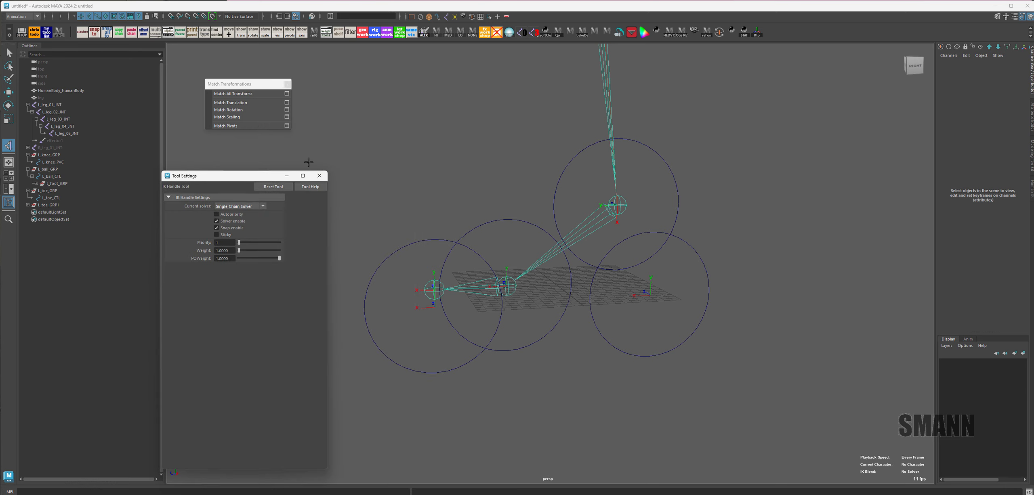
left_click(621, 223)
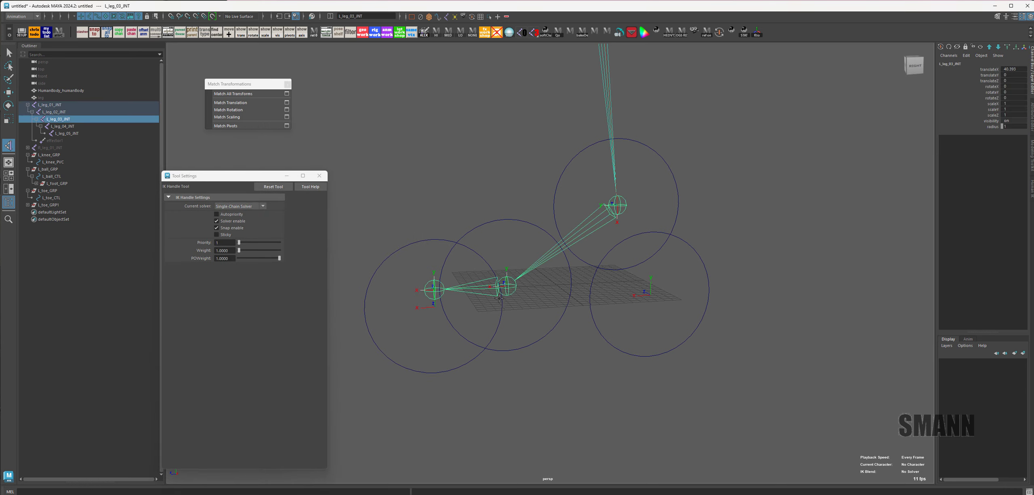
key("e")
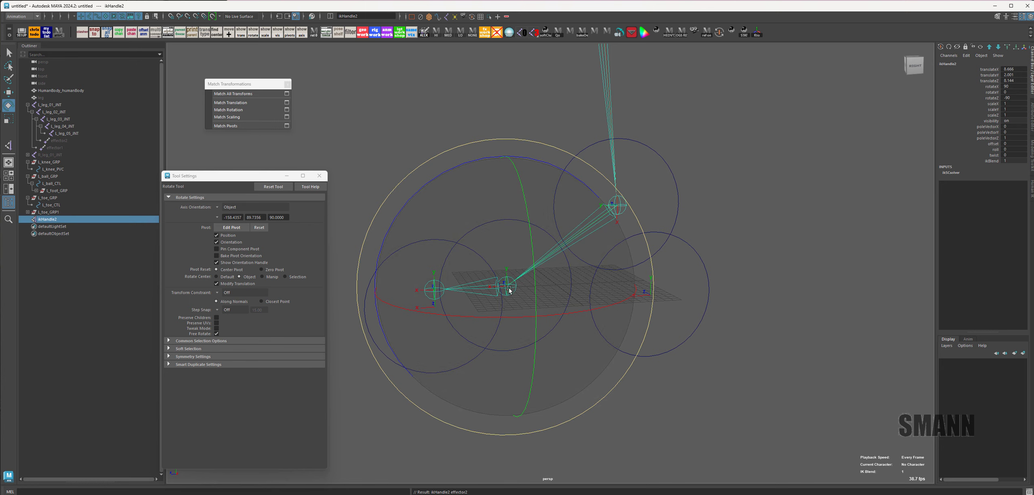
Step: Create a second single-chain IK handle from L_leg_04_JNT to L_leg_05_JNT and close the tool settings
key("y")
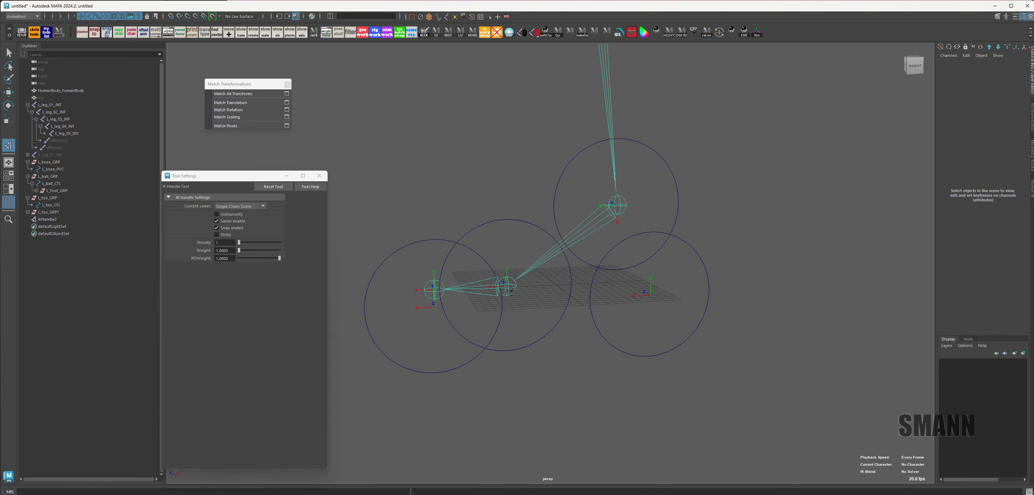
left_click(511, 291)
left_click(431, 297)
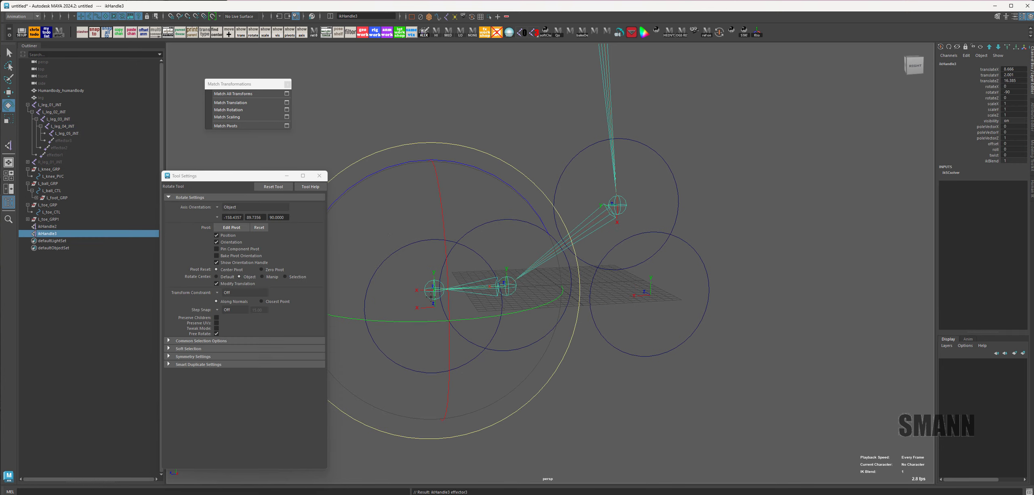
key("w")
left_click(494, 217)
left_click(319, 176)
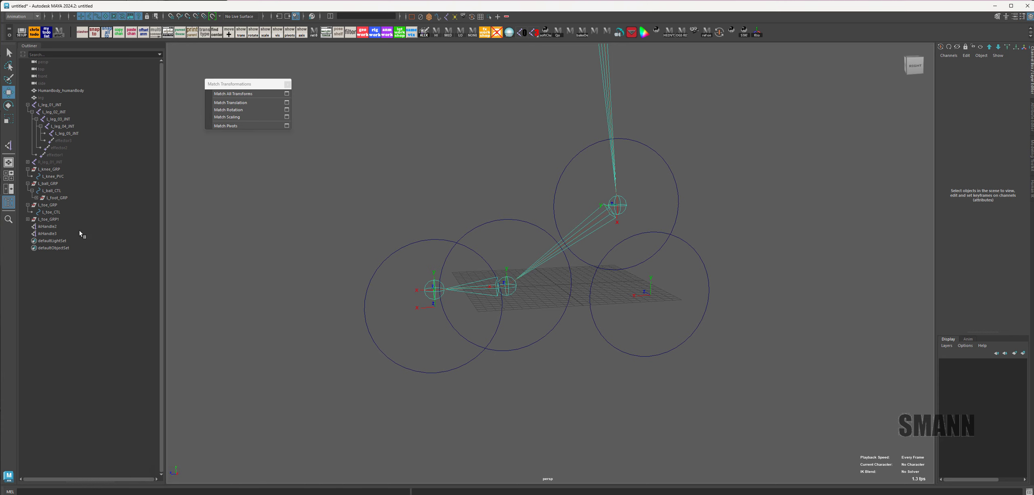
Step: Parent ikHandle2 under L_ball_CTL, then clear the selection
left_click(62, 229)
left_click_drag(555, 363, 557, 362, "shift")
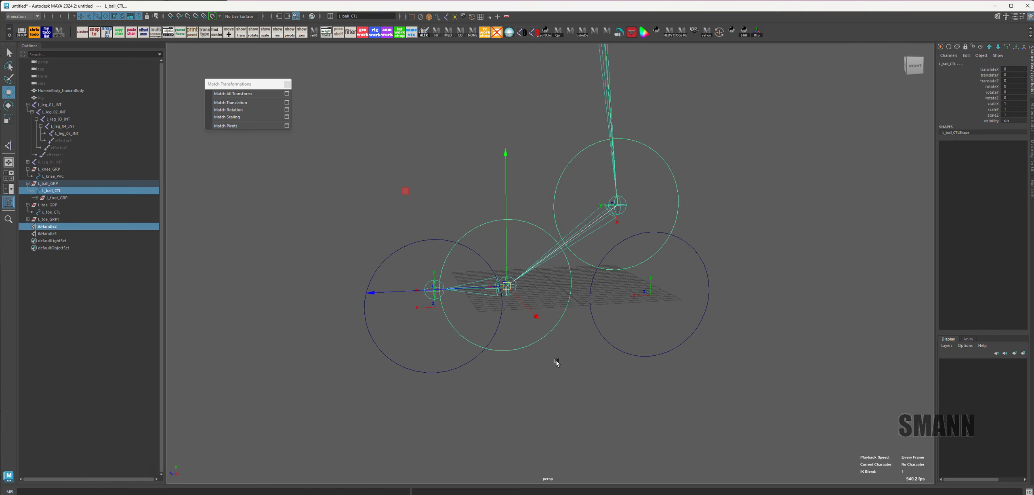
key("p")
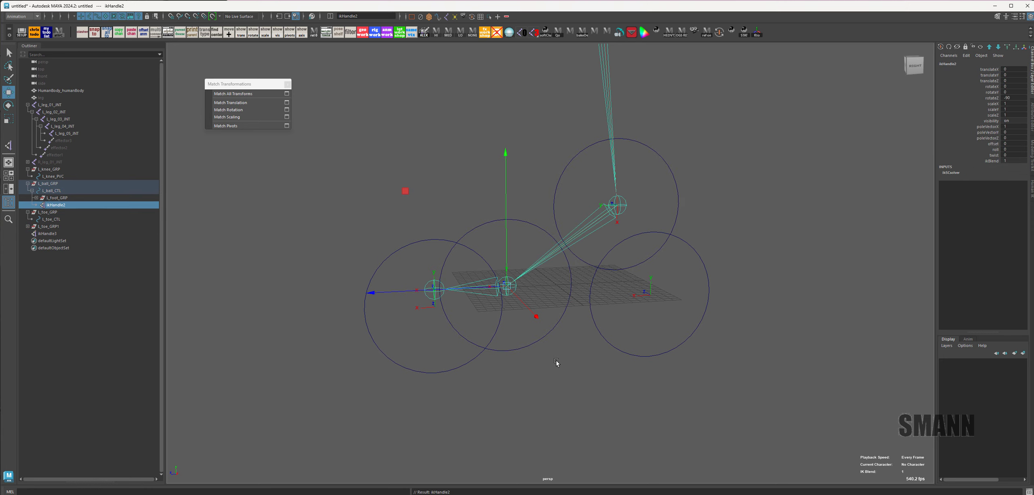
left_click(630, 438)
Step: Parent ikHandle3 under L_toe_CTL, then clear the selection
left_click(59, 235)
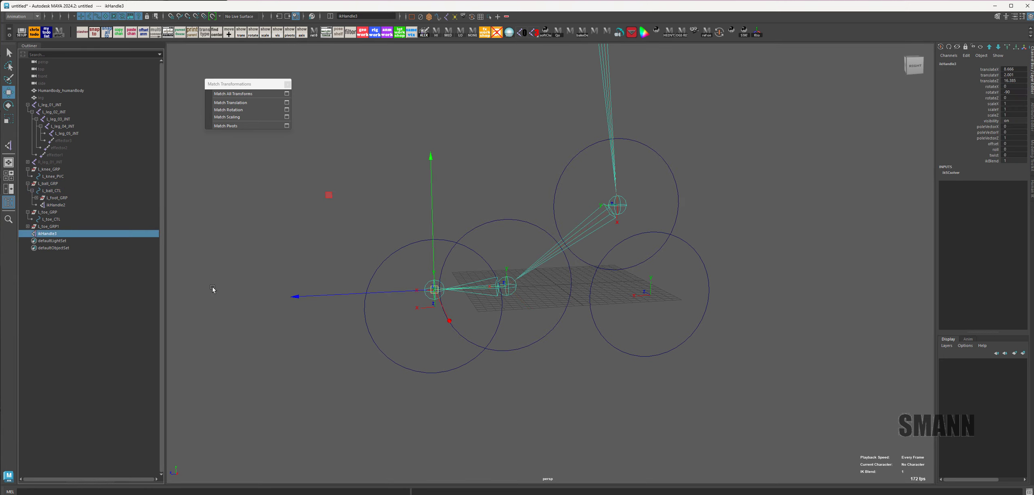
key("q")
left_click_drag(412, 365, 422, 404, "shift")
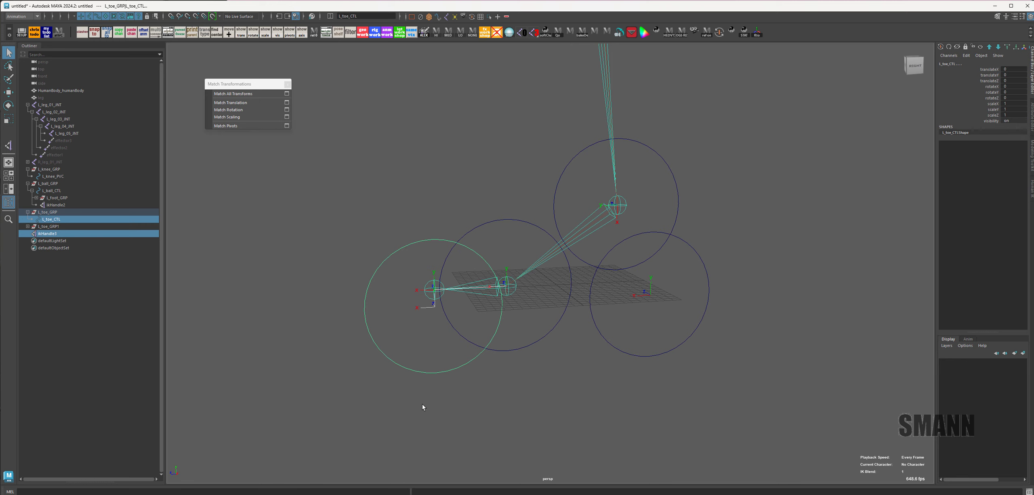
key("p")
left_click(875, 150)
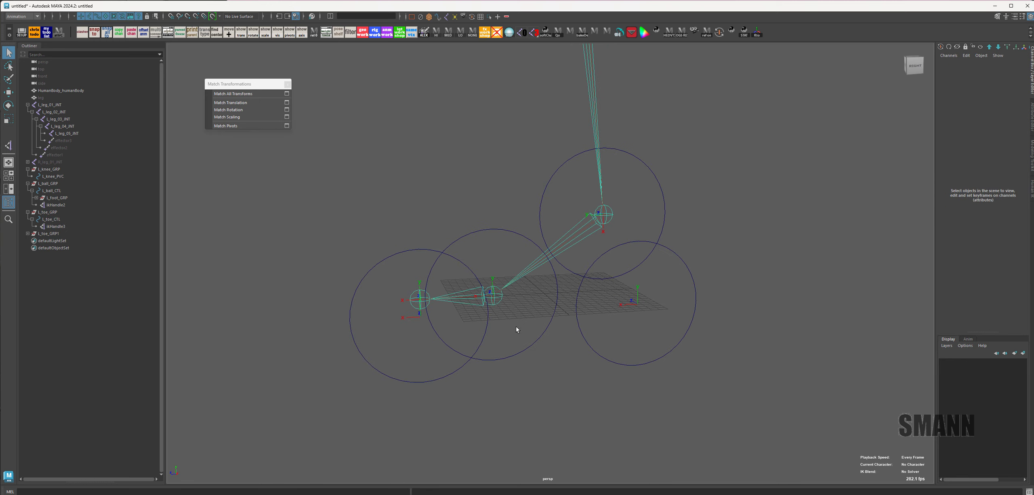
Step: Test the ball roll by rotating L_ball_CTL about Z several times, undoing every rotation
left_click(532, 346)
key("e")
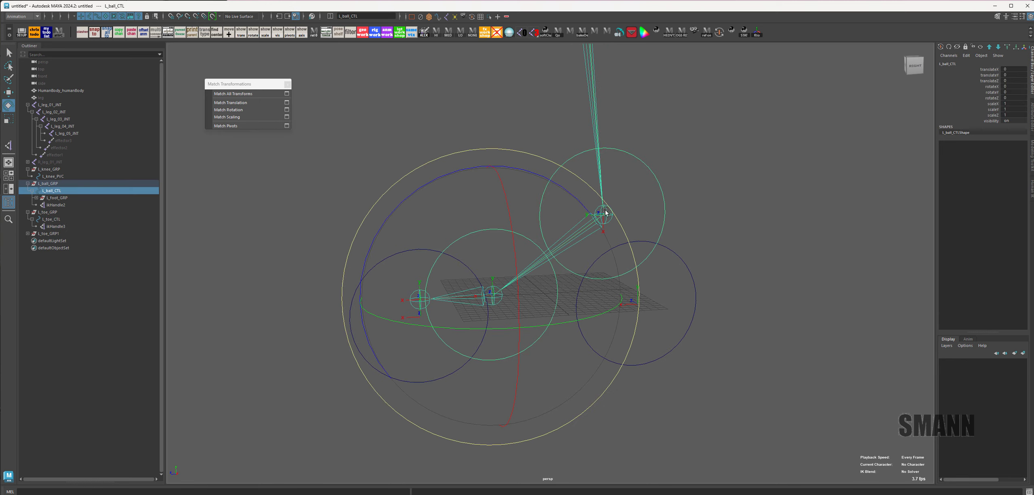
left_click_drag(531, 177, 507, 213)
key("ctrl+z")
key("ctrl+z")
key("ctrl+z")
key("ctrl+z")
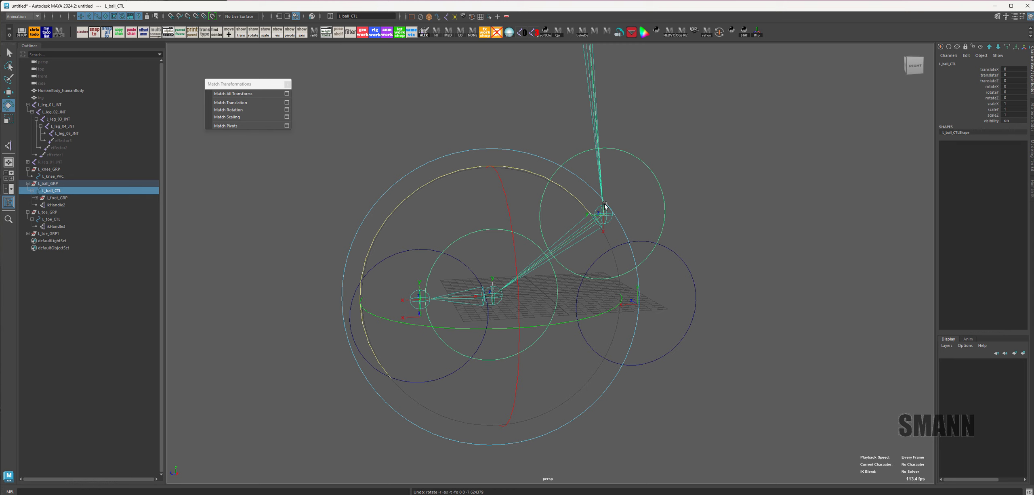
mouse_move(581, 201)
left_mouse_down()
mouse_move(559, 196)
mouse_move(571, 199)
left_mouse_up()
key("ctrl+z")
Step: Test-rotate L_toe_CTL about Z and undo the rotation
left_click(416, 388)
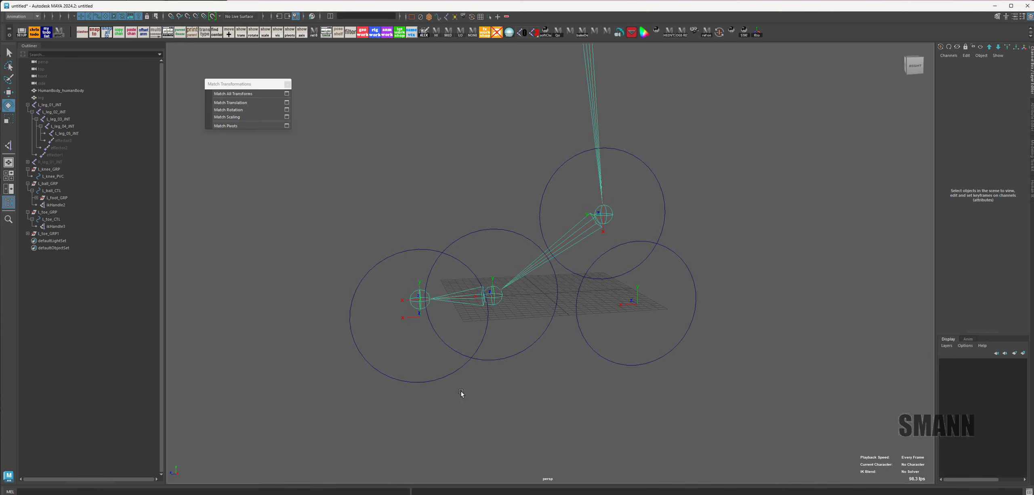
left_click(458, 370)
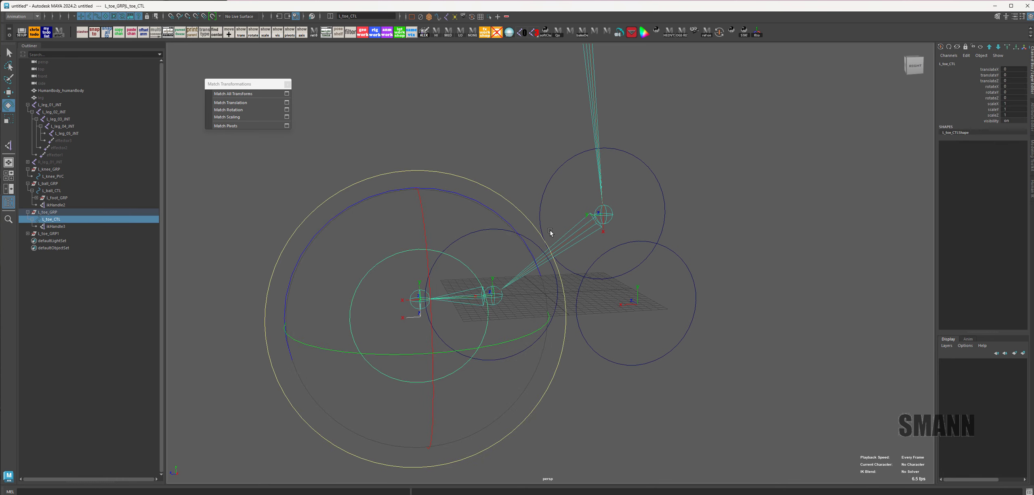
left_click_drag(521, 240, 529, 222)
key("ctrl+z")
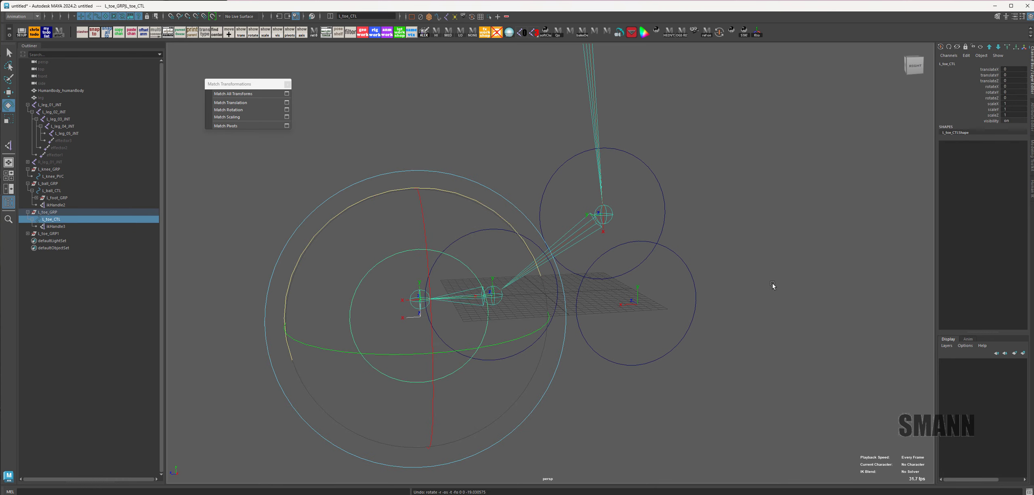
Step: Select L_ball_GRP, the parent group of the ball control, and parent it under L_toe_CTL
key("w")
left_click(501, 238)
left_click(501, 239)
key("Up")
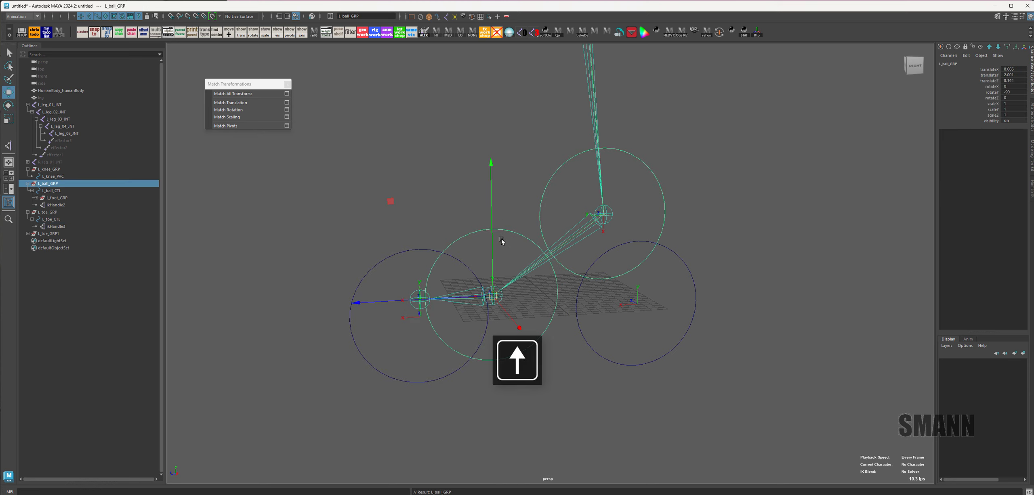
key("q")
left_click_drag(398, 379, 418, 429, "shift")
key("p")
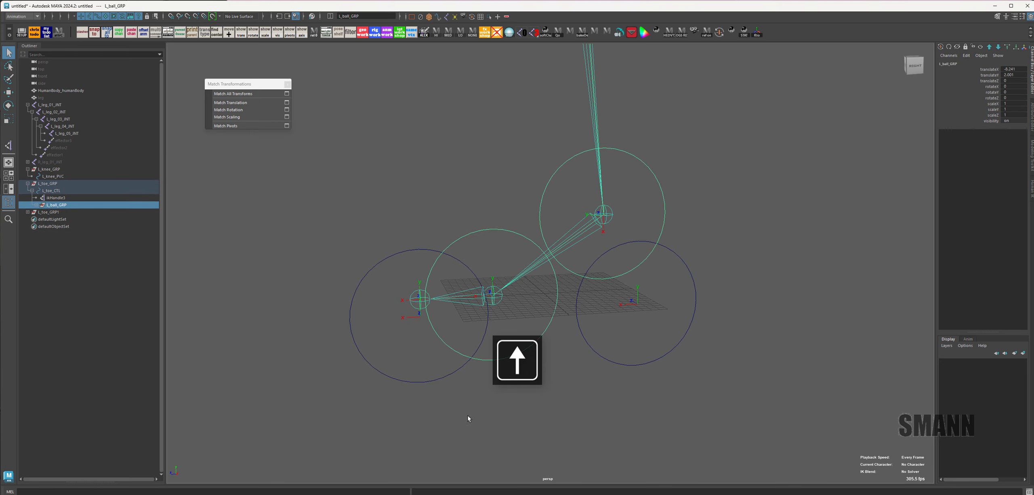
Step: Test-rotate L_toe_CTL with the ball group under it, undo the rotation and deselect
key("Up")
key("e")
left_click_drag(512, 217, 691, 267)
key("ctrl+z")
left_click(826, 279)
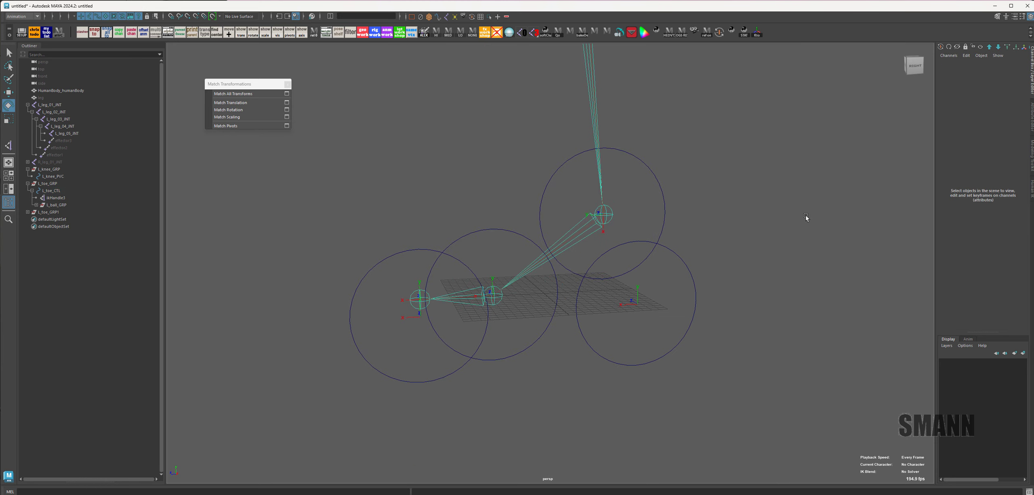
Step: Test-move L_foot_CTL away from the ankle, undo the move and deselect
left_click_drag(614, 186, 774, 200)
key("w")
left_click_drag(604, 215, 815, 261)
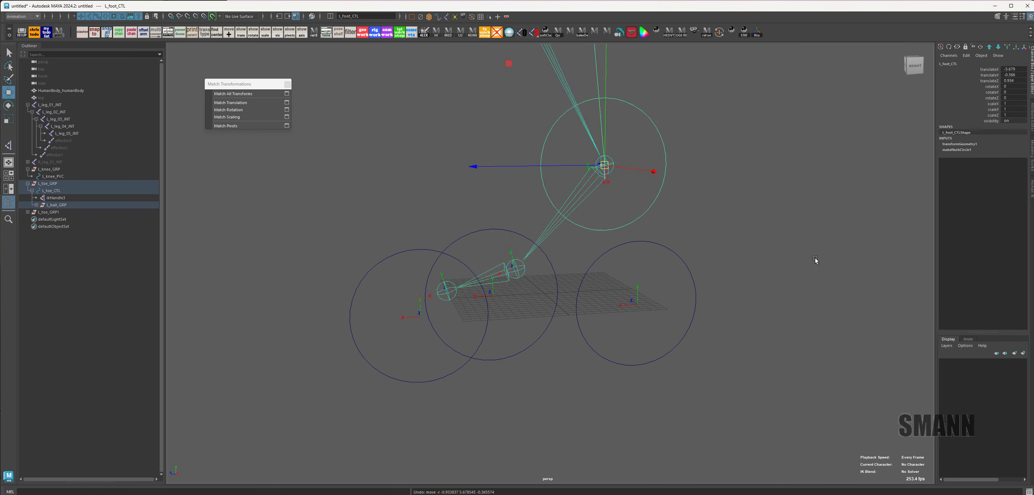
key("ctrl+z")
left_click(815, 261)
Step: Test-rotate L_ball_CTL, undo the rotation and deselect
left_click_drag(534, 341, 560, 366)
key("e")
left_click_drag(555, 182, 541, 196)
key("ctrl+z")
left_click(757, 195)
left_click_drag(689, 280, 682, 274, "alt")
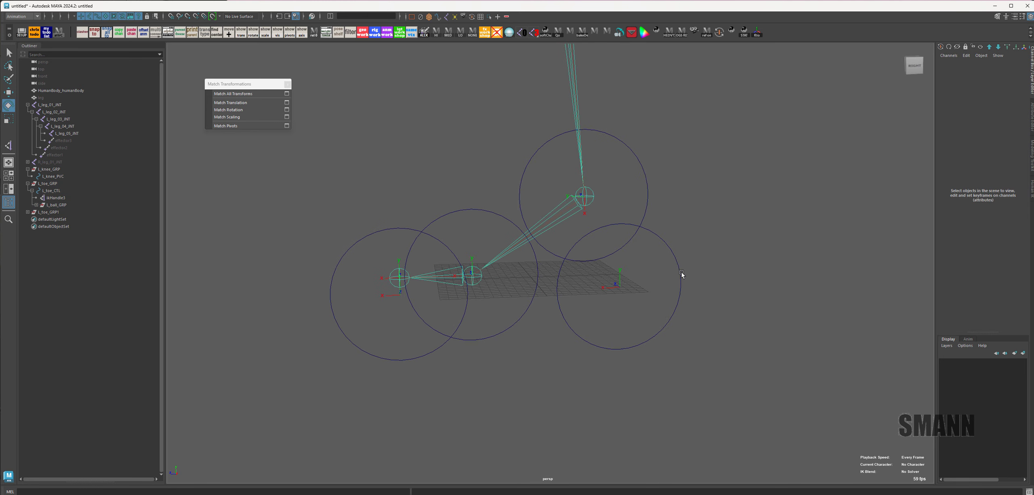
Step: Select L_toe_GRP, the parent group of the toe control, and parent it under the control circle at the heel
left_click_drag(722, 332, 810, 333)
left_click(543, 372)
left_click_drag(398, 343, 365, 398)
key("Up")
key("q")
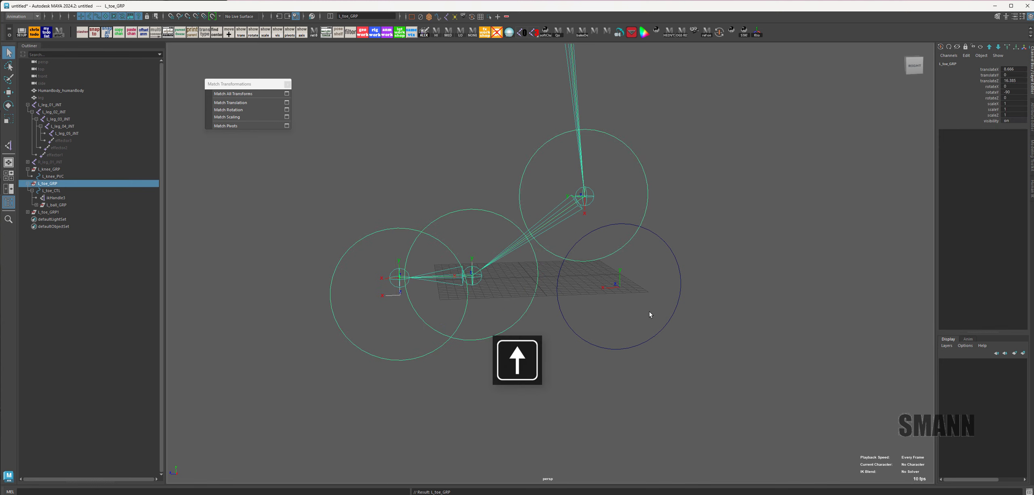
left_click_drag(649, 312, 665, 297, "shift")
key("p")
Step: Test-rotate the heel's control circle with the toe group under it and undo the rotation
key("e")
left_click_drag(723, 183, 776, 242)
key("ctrl+z")
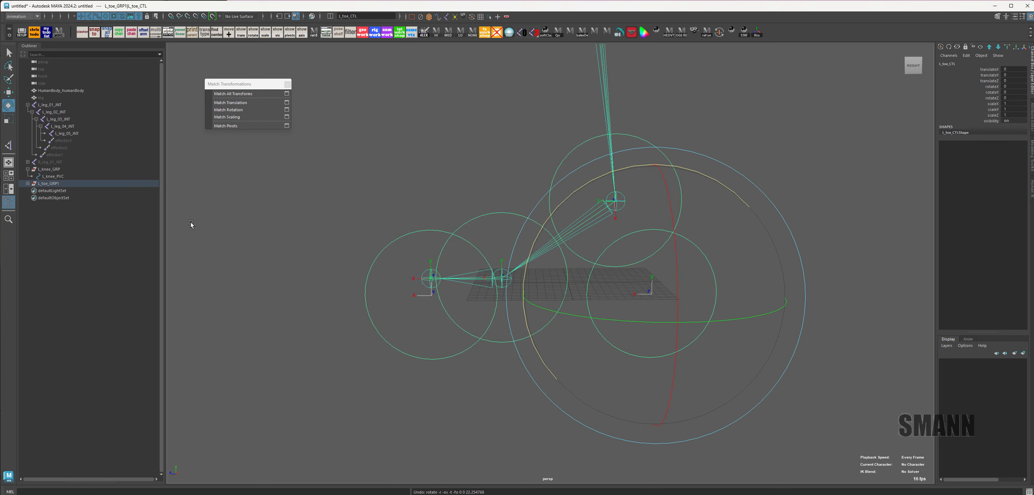
Step: Expand L_toe_GRP1 and rename the control directly under it as L_heel_CTL
left_click(27, 184, "shift")
double_click(107, 191)
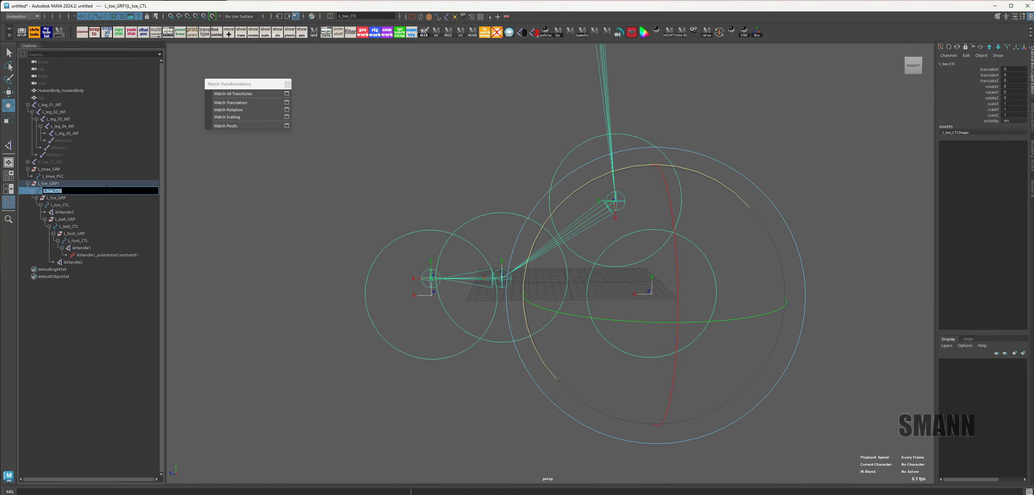
key("Right")
key("Left")
key("Left")
key("Left")
key("Left")
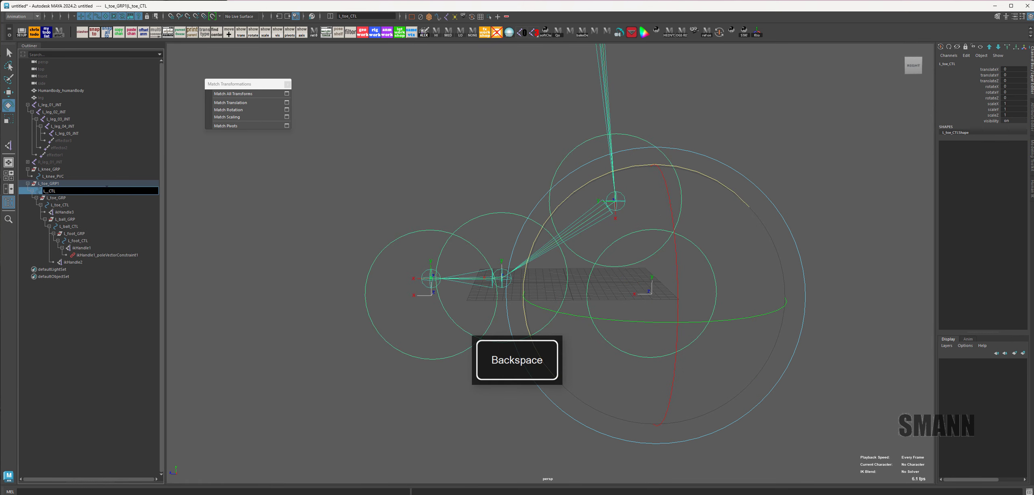
type("heel")
key("Return")
Step: Rename the L_toe_GRP1 group as L_heel_GRP
double_click(102, 181)
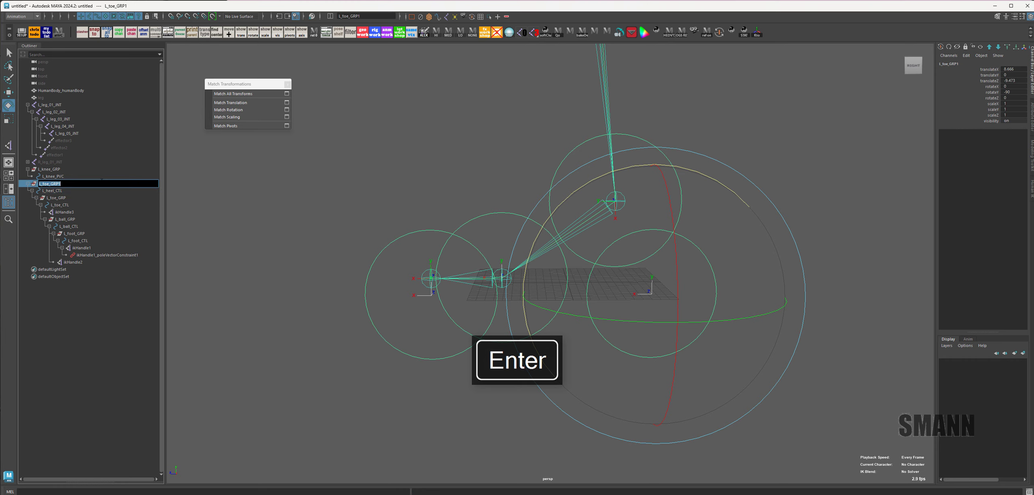
key("Right")
key("Left")
key("Left")
key("Left")
key("BackSpace")
key("BackSpace")
type("heel")
key("Return")
left_click(828, 240)
Step: Test the heel roll by rotating L_heel_CTL and undo the rotation
middle_click_drag(628, 310, 592, 297, "alt")
left_click_drag(592, 297, 648, 304, "alt")
left_click_drag(518, 284, 635, 328)
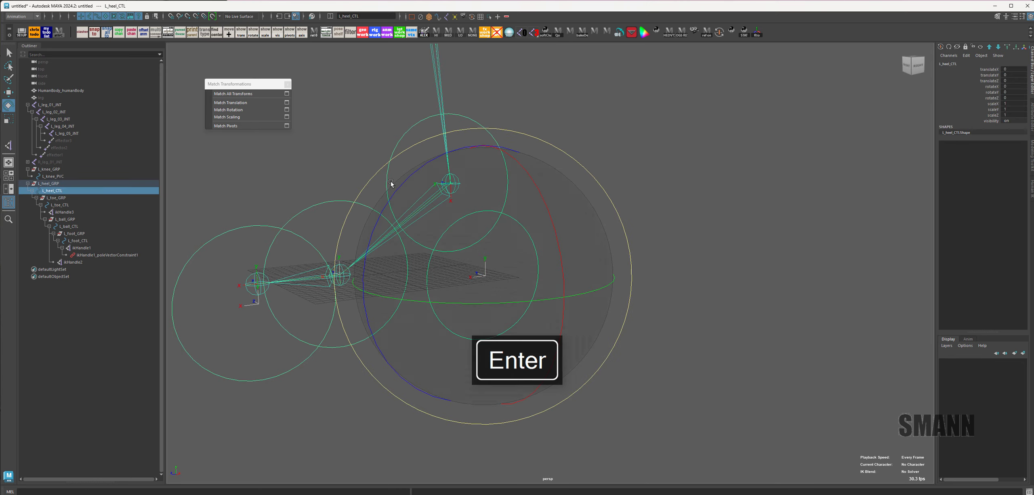
left_click_drag(393, 191, 456, 159)
key("ctrl+z")
key("ctrl+z")
Step: Test-rotate L_toe_CTL and L_ball_CTL one after the other, undoing each rotation
left_click(284, 371)
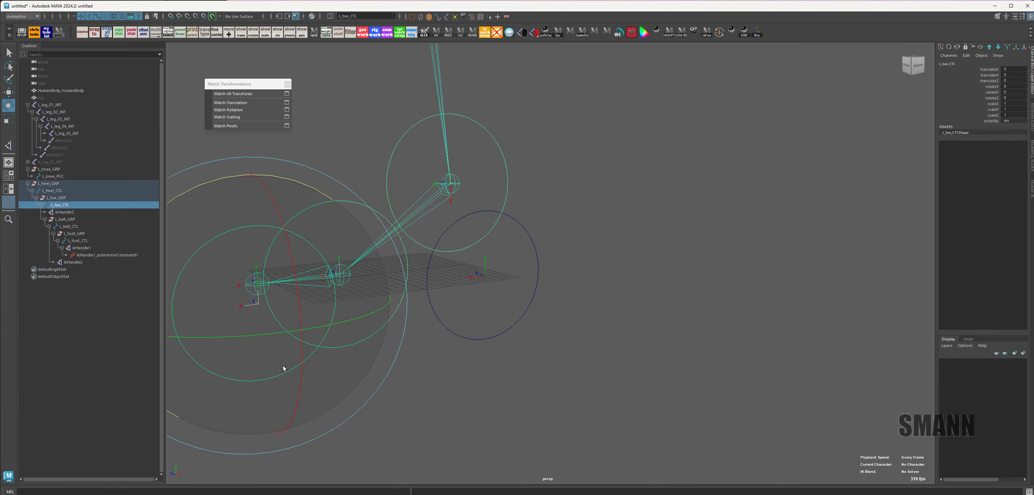
mouse_move(293, 186)
left_mouse_down()
mouse_move(280, 182)
mouse_move(302, 188)
left_mouse_up()
key("ctrl+z")
key("ctrl+z")
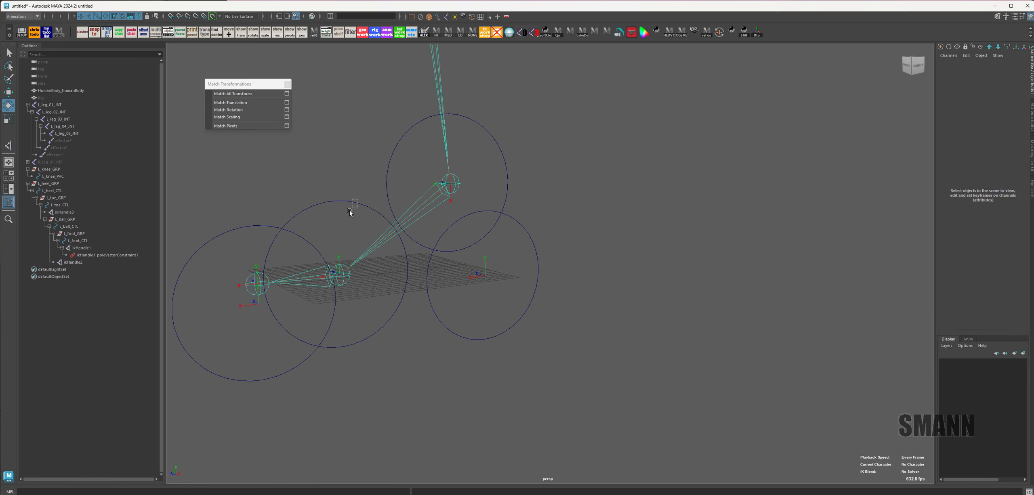
left_click(351, 204)
left_click_drag(283, 152, 286, 198)
key("ctrl+z")
key("ctrl+z")
Step: Test-move L_foot_CTL within the complete reverse-foot hierarchy and undo the move
middle_click_drag(458, 179, 494, 193, "alt")
left_click(541, 188)
key("w")
left_click_drag(492, 210, 534, 127)
key("ctrl+z")
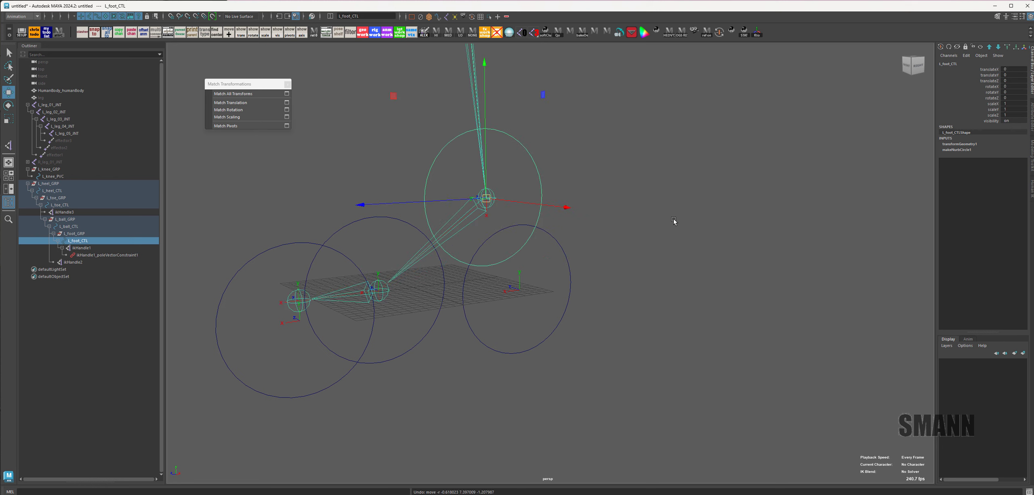
Step: Collapse the L_heel_GRP hierarchy and create a NURBS circle at the origin
left_click_drag(739, 259, 648, 299, "alt")
left_click(122, 225)
left_click(28, 183)
middle_click_drag(688, 255, 656, 238, "alt")
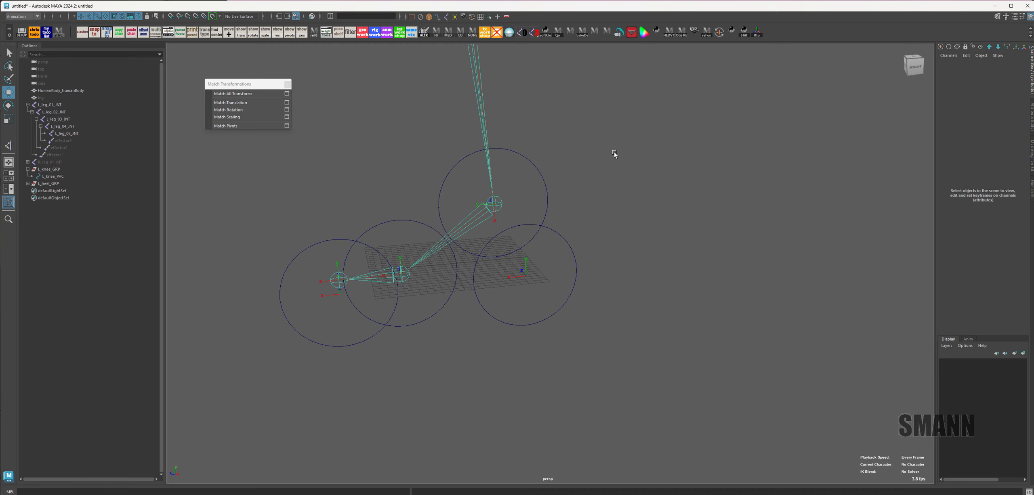
key("space")
left_click_drag(552, 117, 680, 183)
key("f")
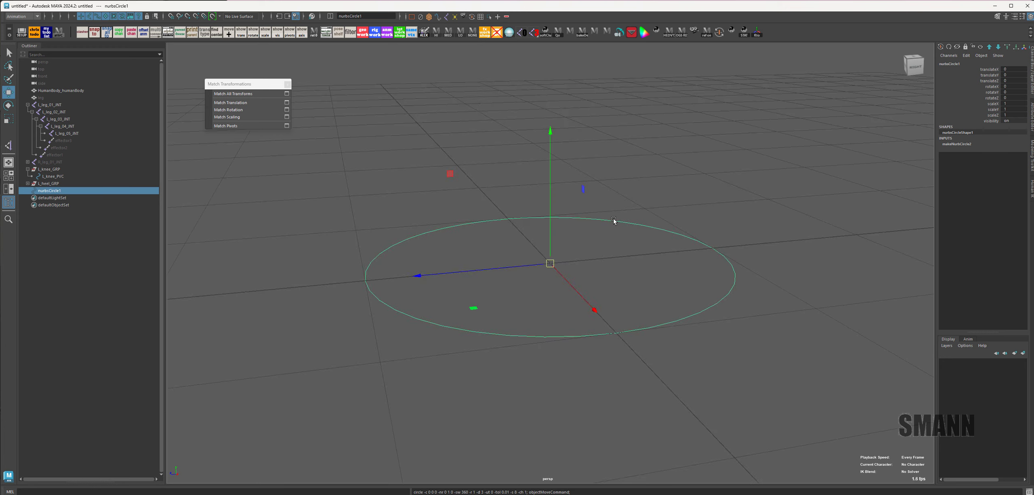
Step: Scale four alternate control vertices of the new circle inward to form a rounded square, and return to object mode
left_click_drag(614, 222, 610, 311, "alt")
right_click_drag(610, 311, 485, 186, "alt")
right_click_drag(587, 272, 537, 268)
left_click_drag(499, 159, 537, 221)
left_click_drag(546, 303, 610, 377, "shift")
left_click_drag(454, 277, 491, 313, "shift")
left_click_drag(605, 217, 663, 253, "shift")
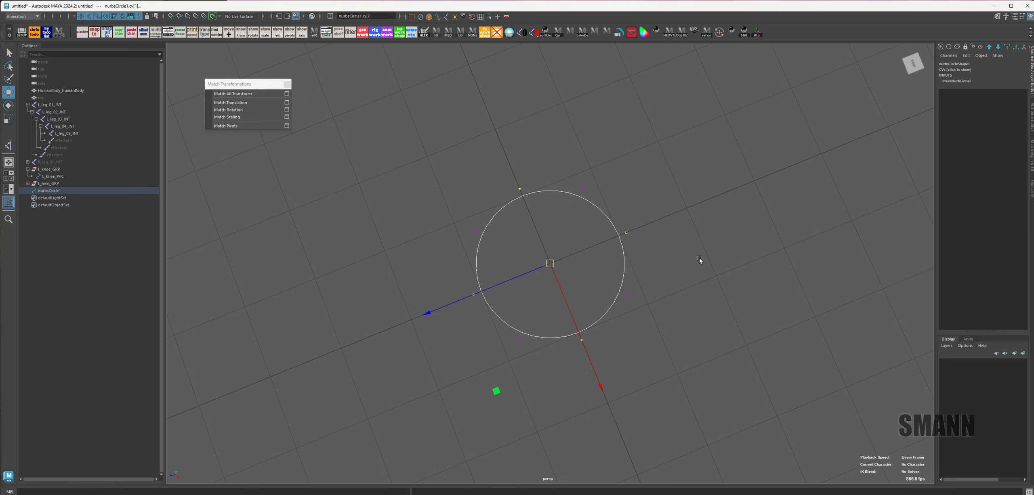
key("r")
left_click_drag(550, 264, 521, 272)
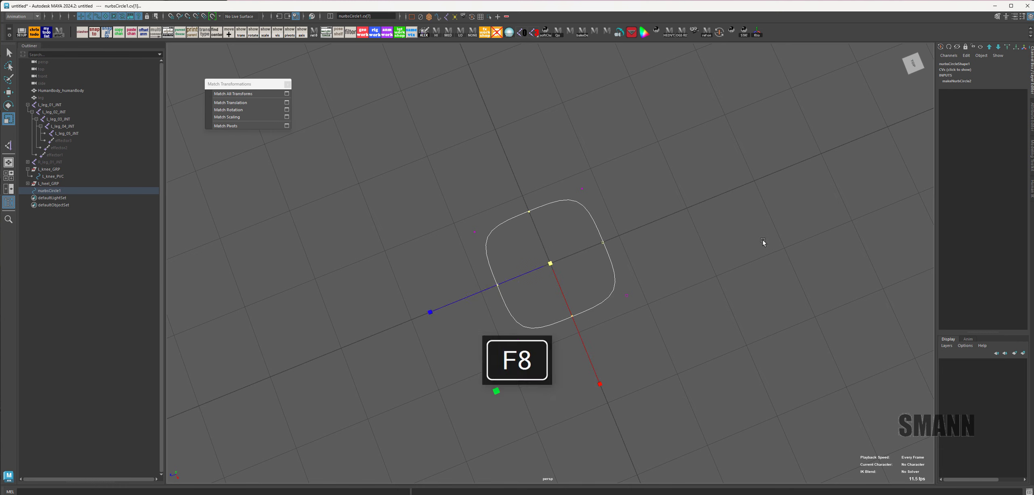
key("F8")
Step: Delete the construction history of the rounded-square curve
key("space")
left_click(568, 104)
mouse_move(630, 185)
left_click(694, 191)
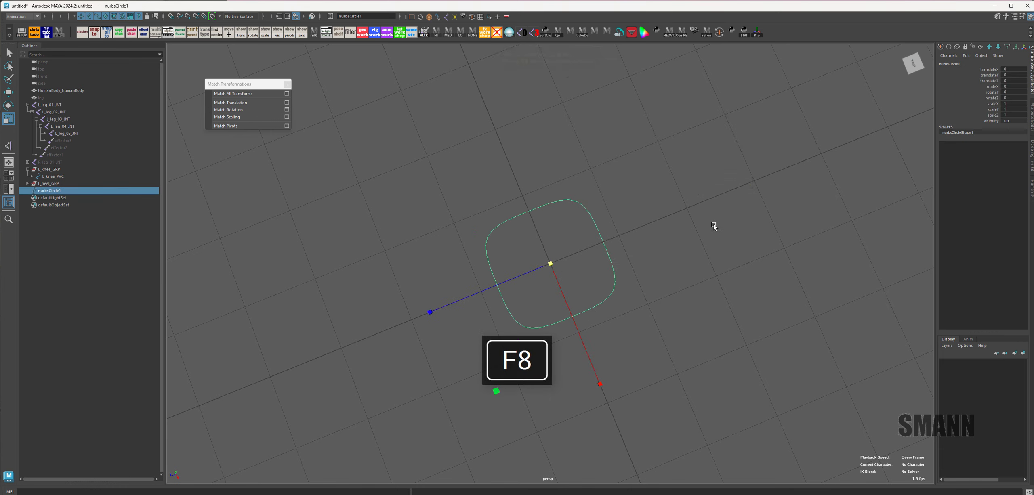
Step: Group the rounded-square curve and rename the group as L_foot_GRP
key("ctrl+g")
key("space")
left_click_drag(599, 199, 621, 182, "alt")
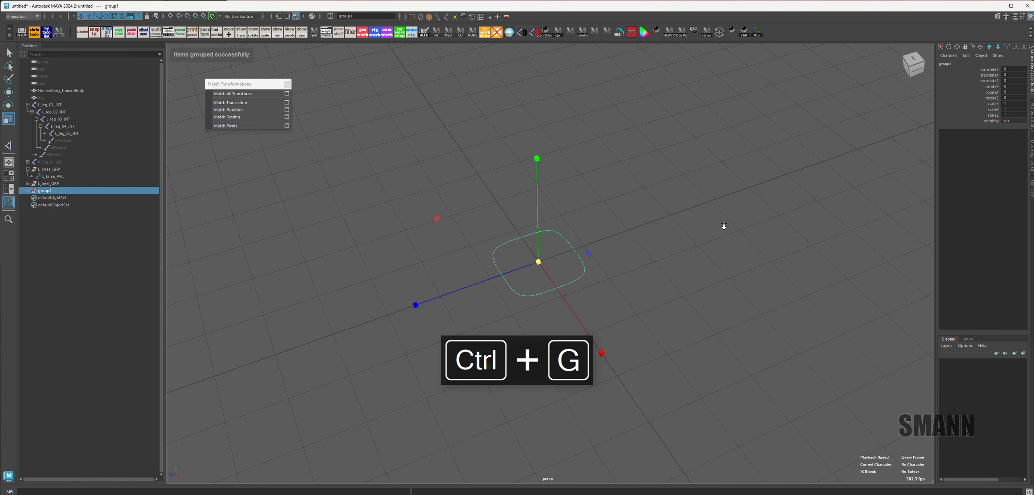
right_click_drag(724, 226, 686, 231, "alt")
left_click_drag(687, 231, 707, 233, "alt")
middle_click_drag(707, 233, 668, 211, "alt")
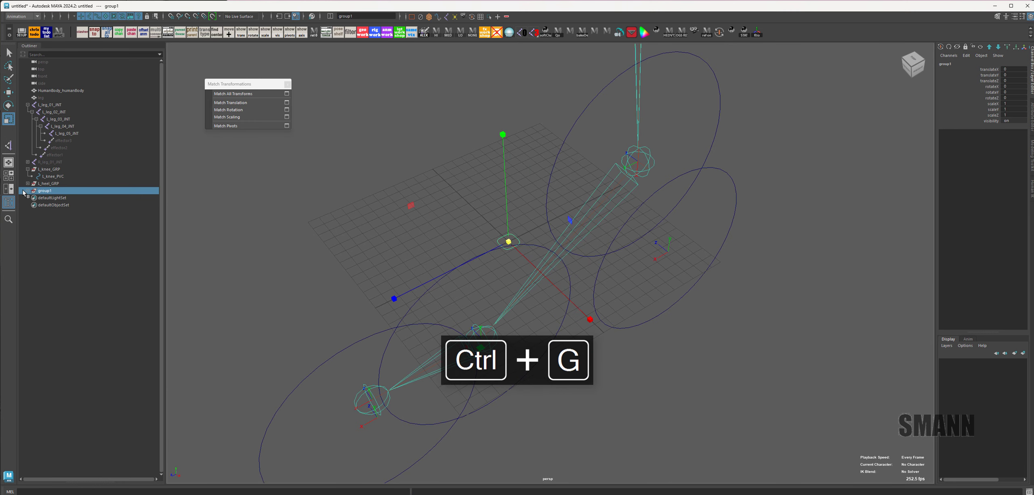
double_click(56, 192)
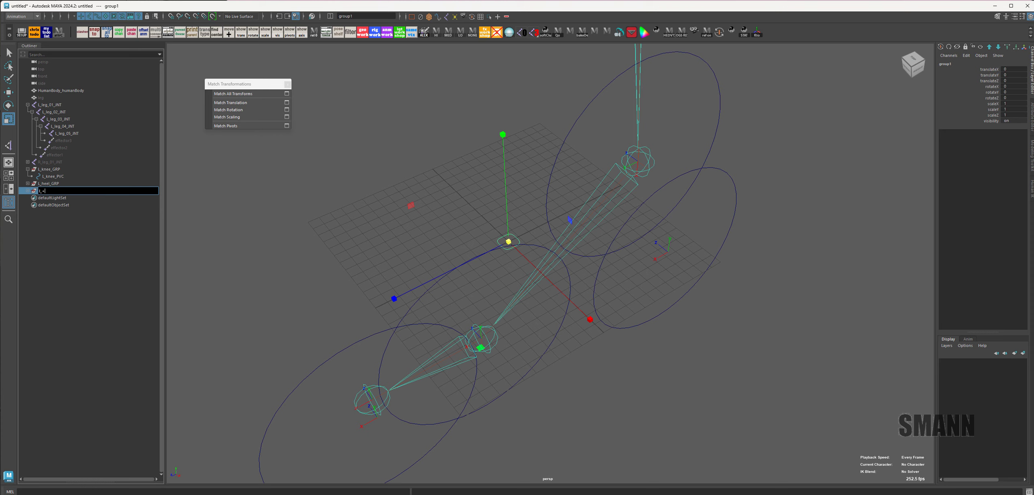
key("BackSpace")
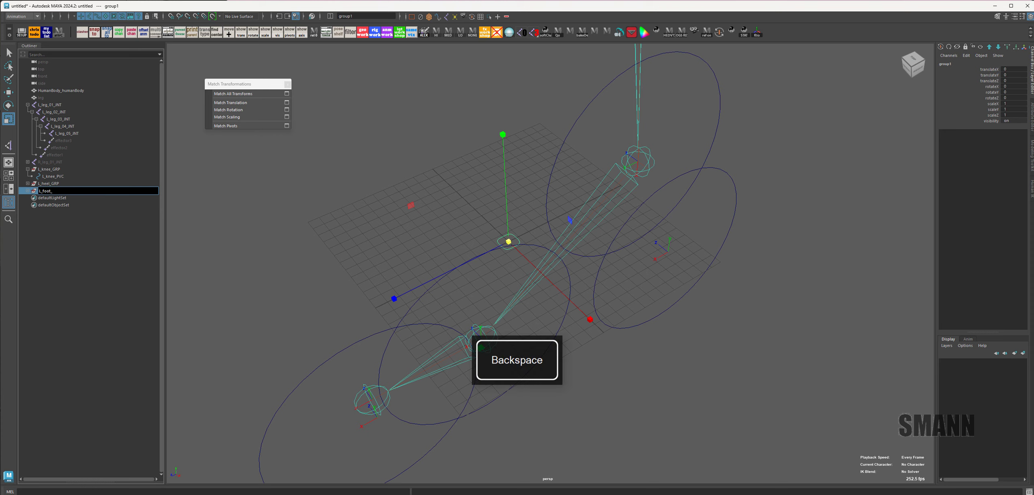
type("_foot_GRP")
key("Return")
Step: Expand the new L_foot_GRP and rename the curve inside it as L_foot_CTL
left_click(27, 191)
double_click(68, 196)
type("L_foot_CTRL")
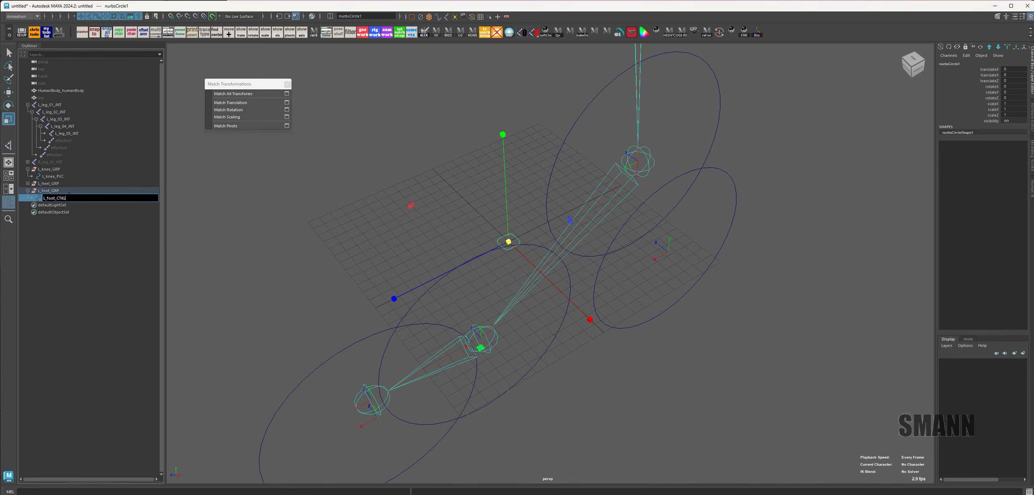
key("shift+BackSpace")
type("L")
key("shift+Return")
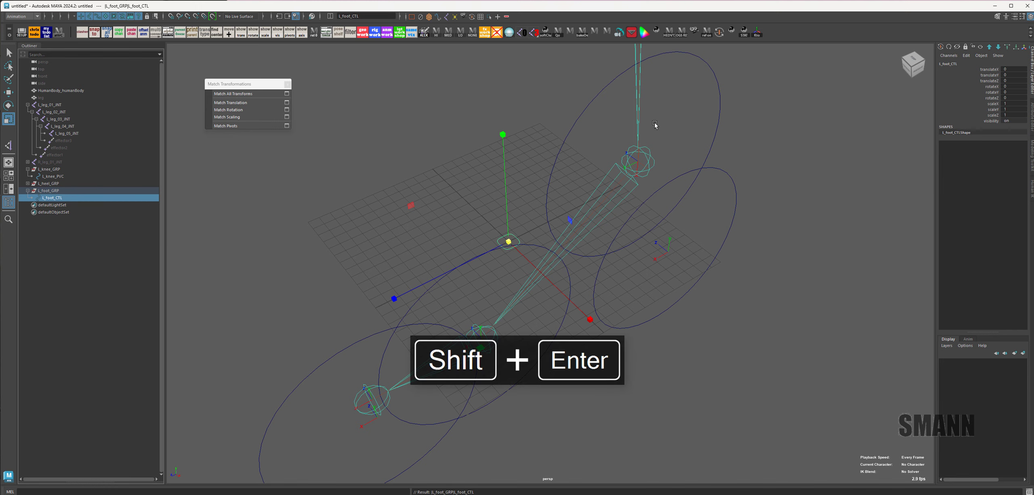
Step: Rename the older circular foot control at the ankle, under L_ball_CTL, as L_footIK_CTL
left_click(973, 62)
key("Left")
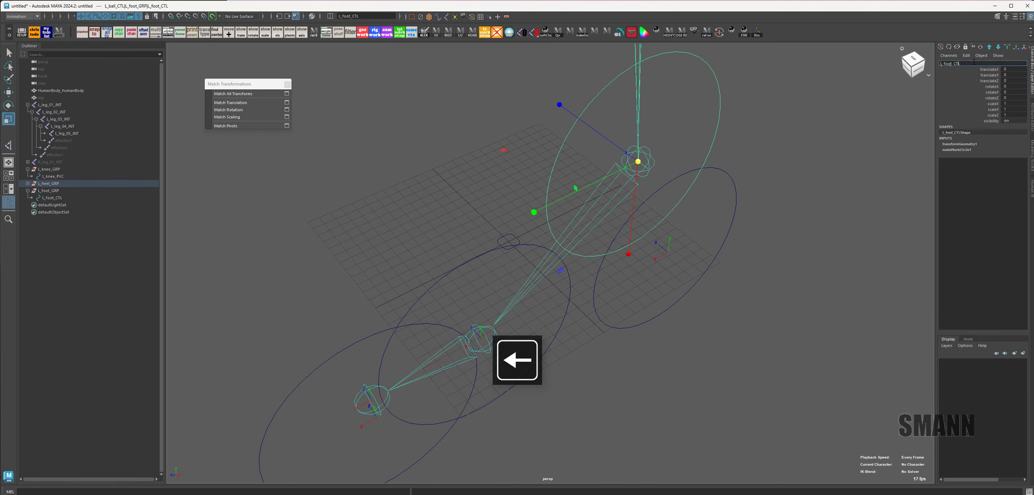
type("IK")
key("Return")
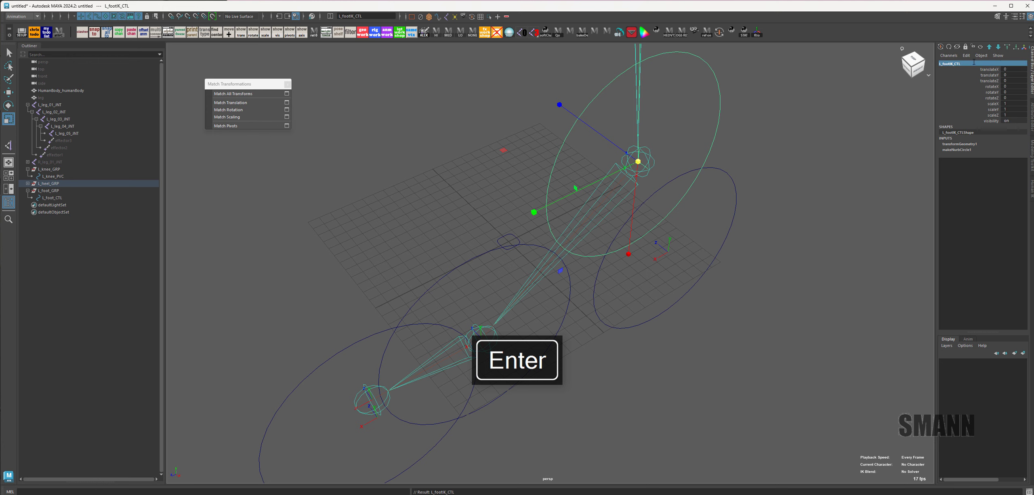
Step: Rename the parent group of L_footIK_CTL as L_footIK_GRP and deselect
key("Up")
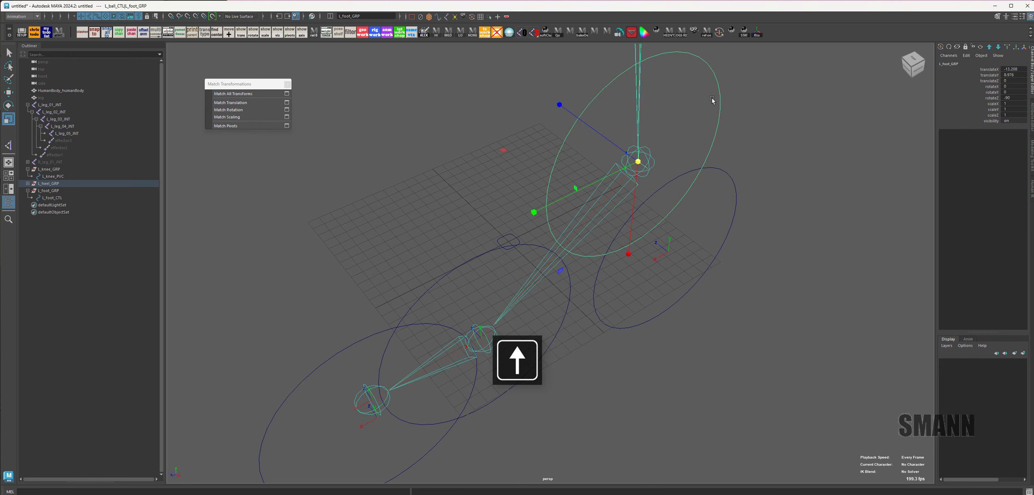
left_click(980, 64)
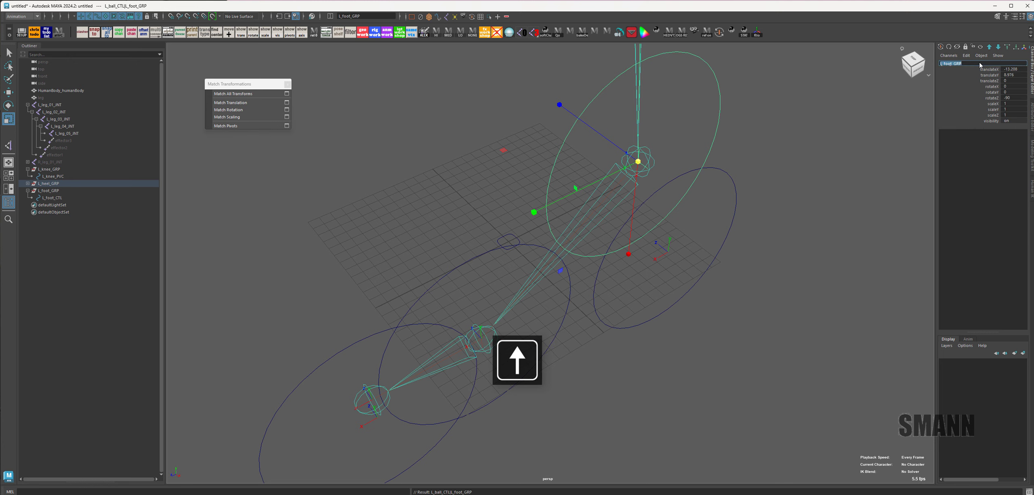
key("Left")
key("Return")
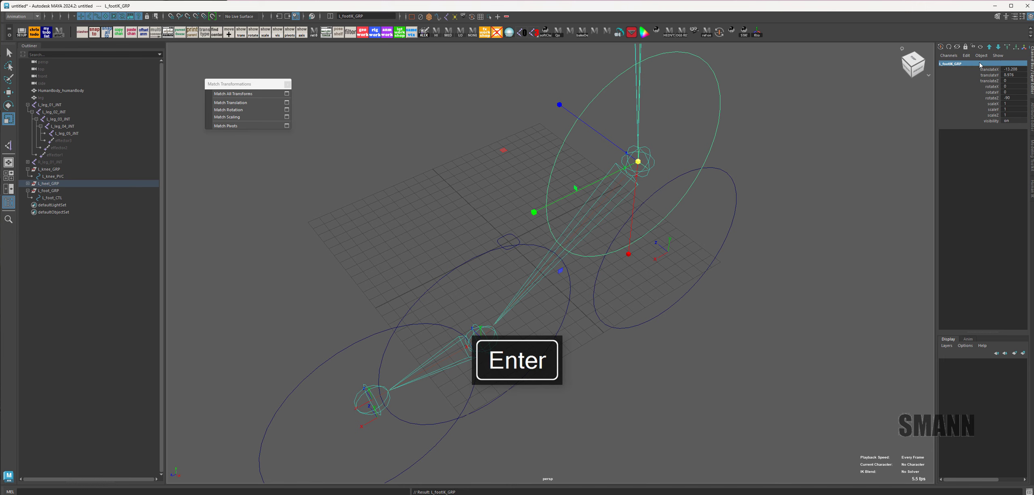
left_click(755, 237)
Step: Match all transforms of the new L_foot_GRP to the ankle joint L_leg_03_JNT
left_click(48, 190)
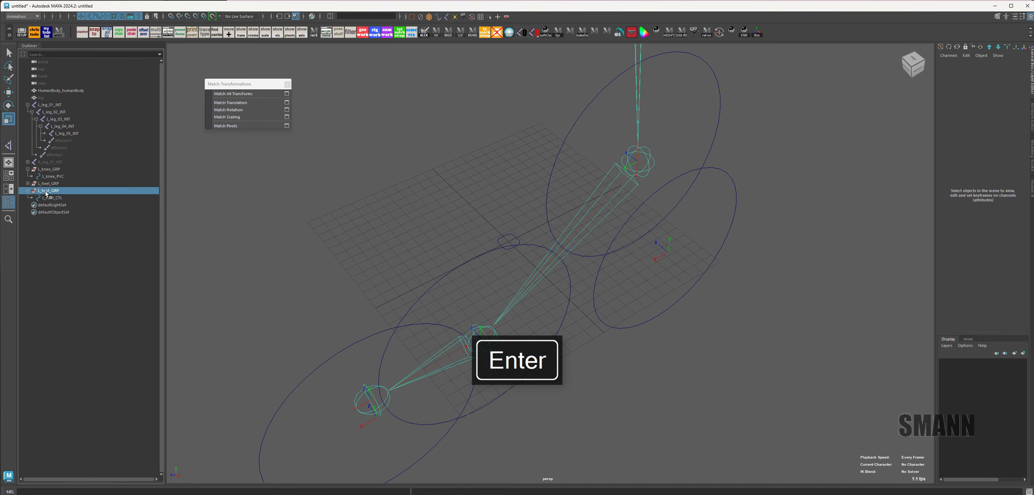
key("w")
key("f")
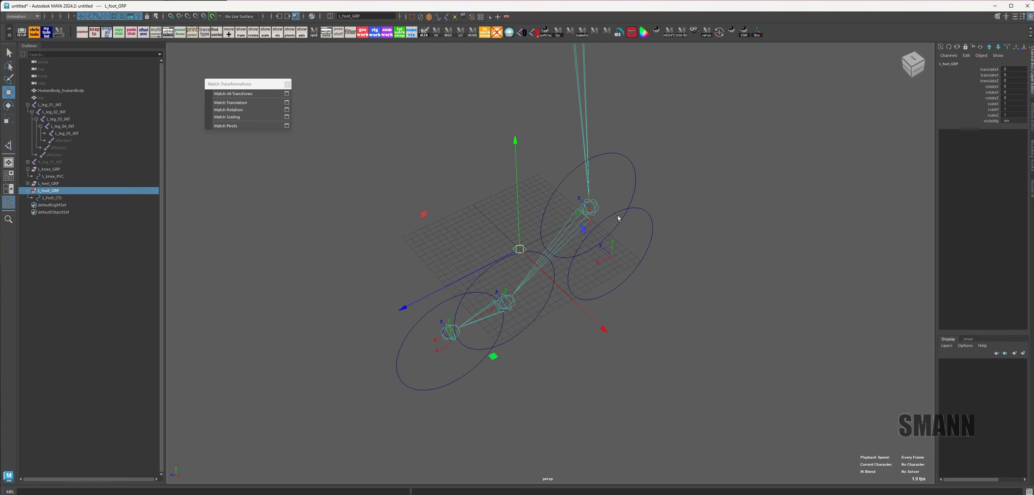
left_click(597, 209, "shift")
left_click(263, 94)
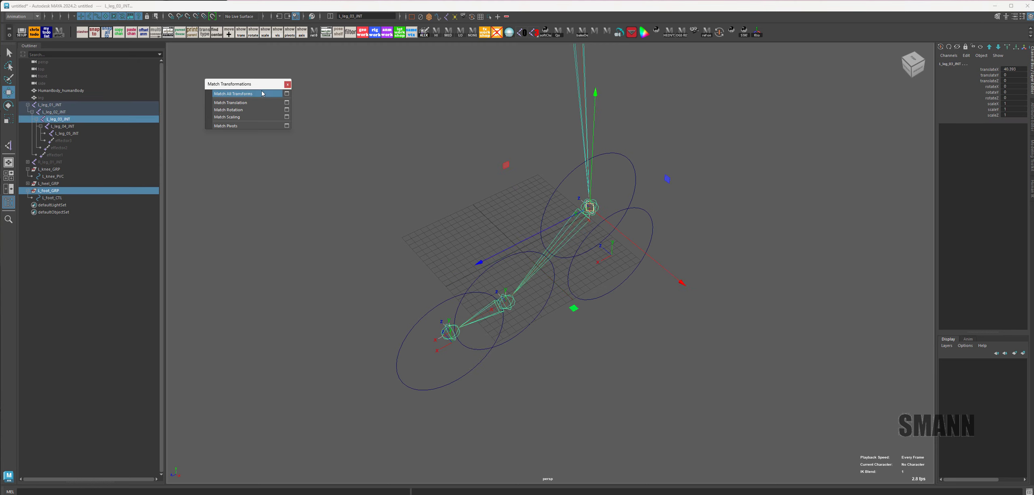
left_click(786, 131)
Step: Scale L_foot_CTL uniformly to about 13.36 and set its X rotation to 90
left_click(52, 198)
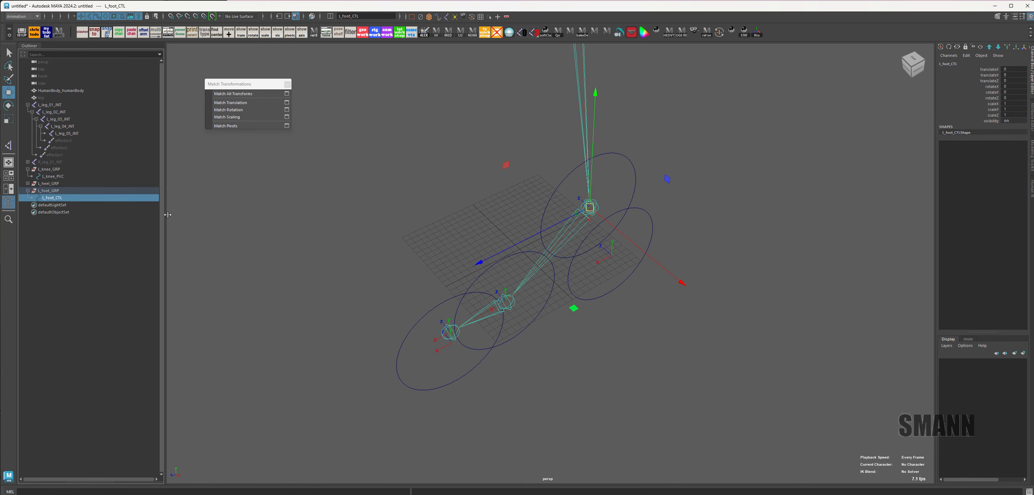
key("r")
left_click_drag(590, 208, 622, 299)
key("e")
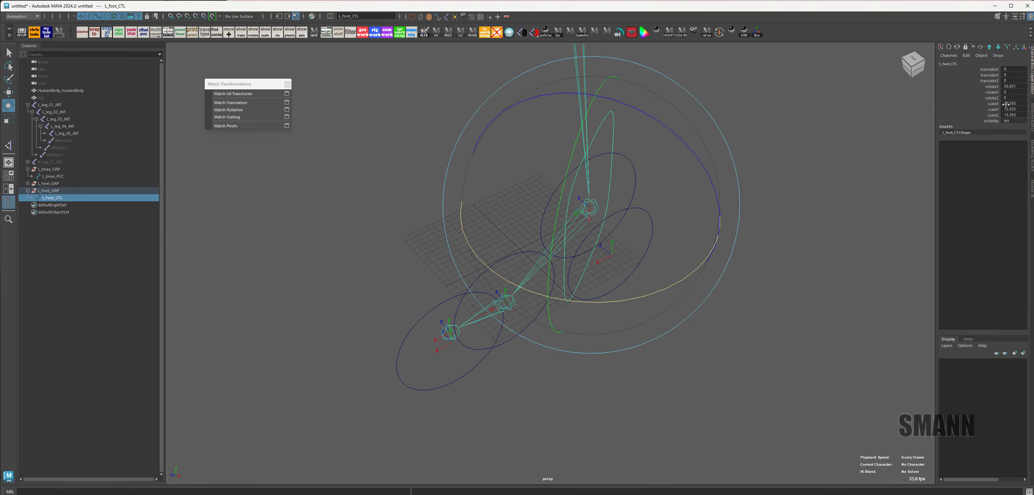
double_click(1010, 87)
type("90")
key("Return")
left_click_drag(832, 251, 780, 245, "alt")
left_click(777, 245)
Step: Freeze the transformations of L_foot_CTL and deselect it
left_click(66, 198)
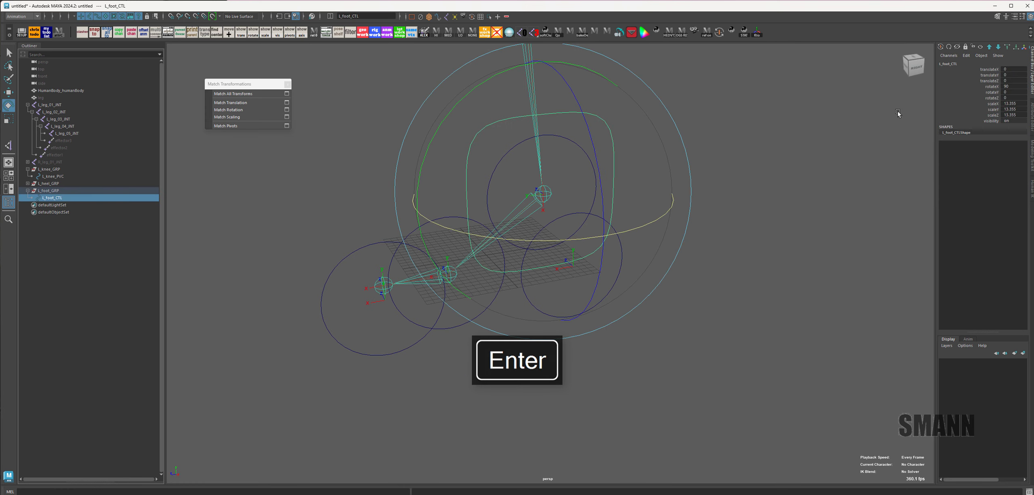
key("space")
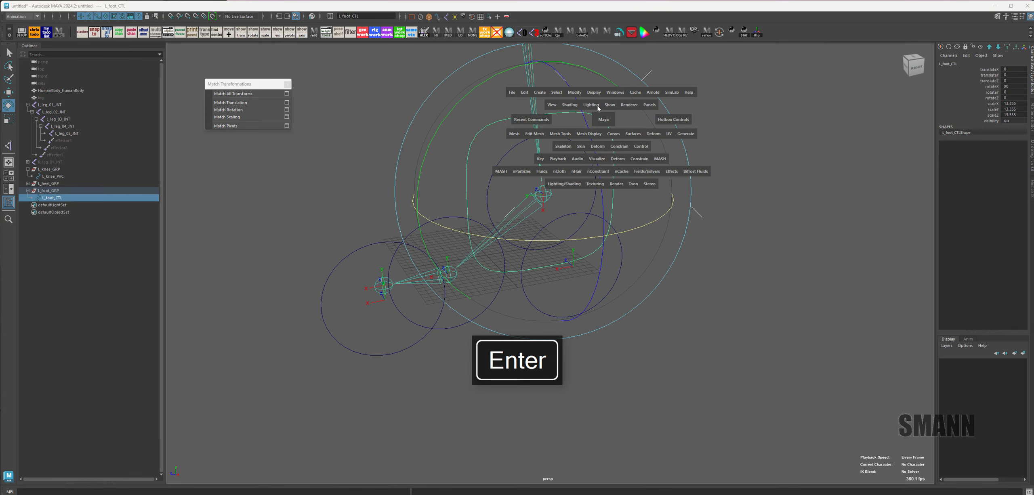
left_click(577, 94)
left_click(604, 128)
left_click(818, 215)
left_click_drag(796, 261, 792, 237, "alt")
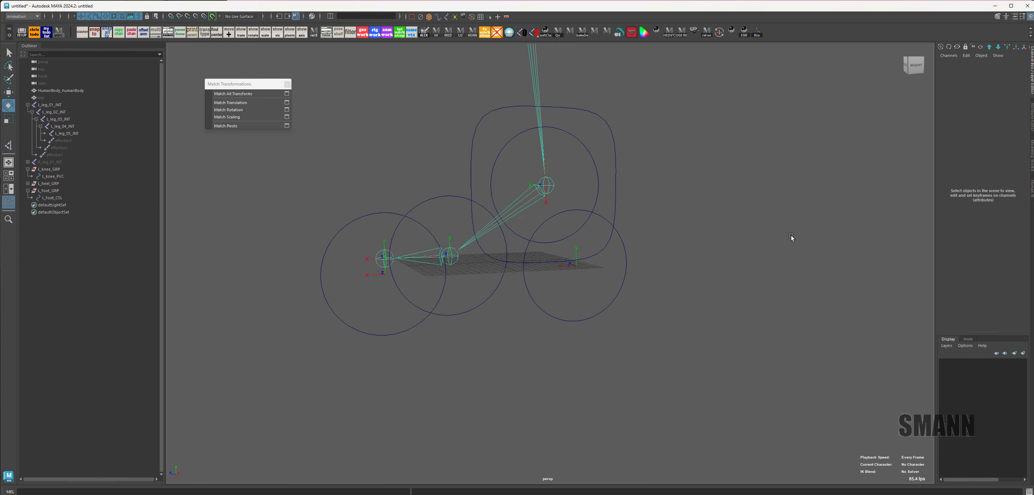
Step: Try moving and rotating L_heel_GRP to see what it carries, undoing each transform and deselecting
left_click(48, 190)
key("w")
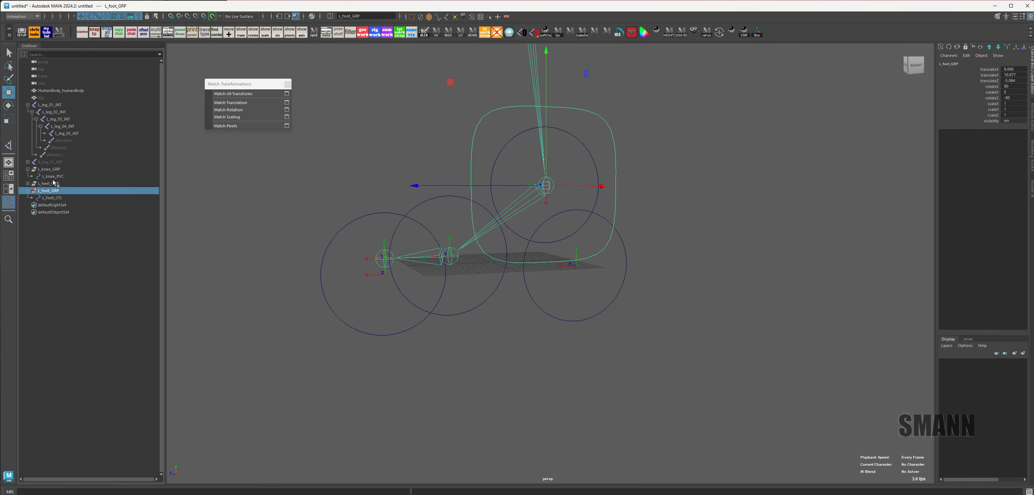
left_click(53, 182)
middle_click_drag(665, 362, 700, 306)
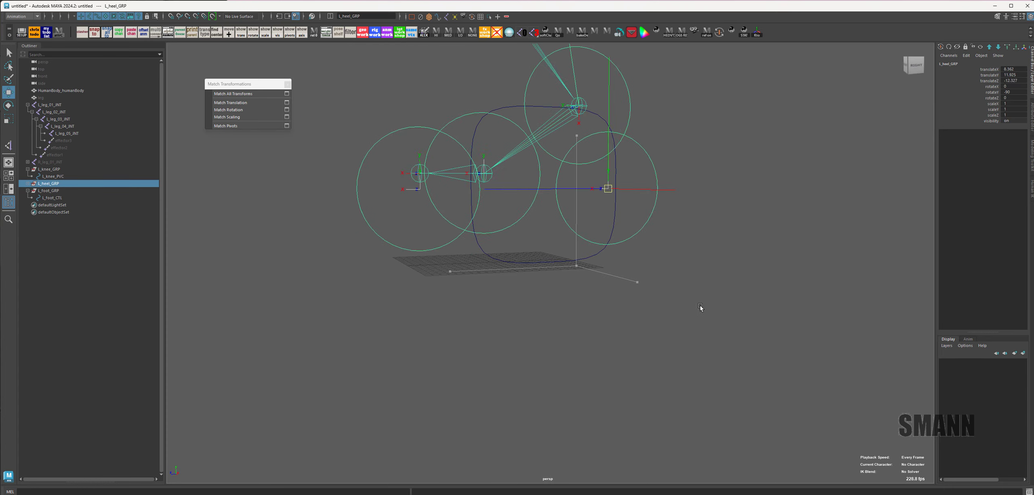
key("ctrl+z")
key("e")
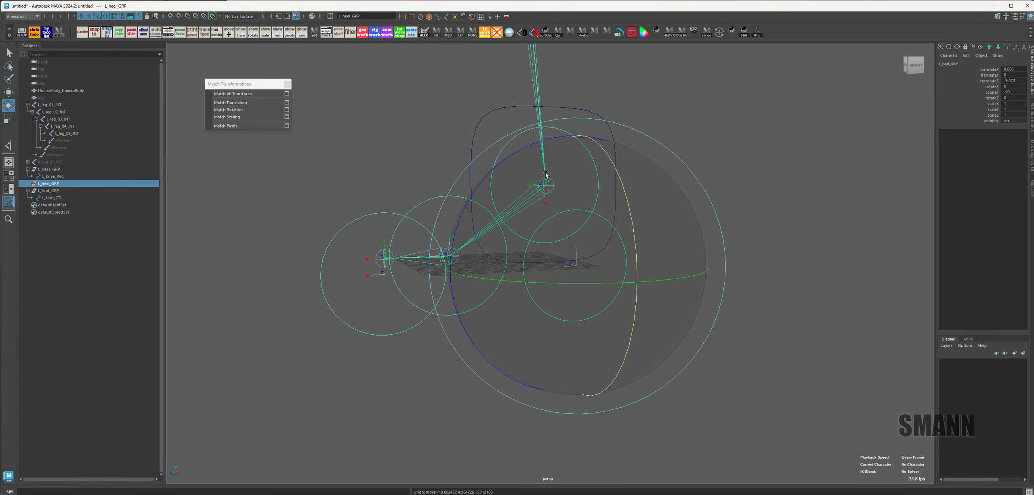
left_click_drag(507, 154, 547, 156)
key("ctrl+z")
left_click(813, 117)
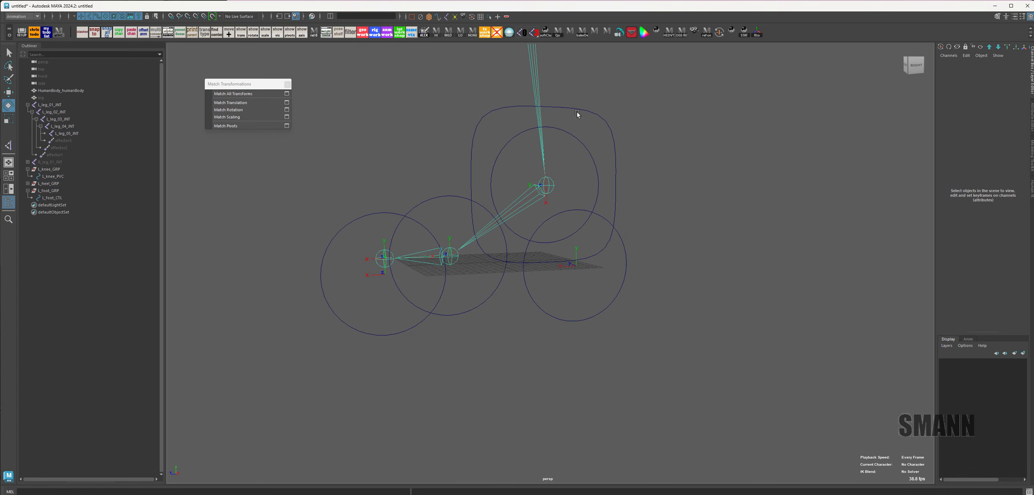
Step: Parent L_heel_GRP under L_foot_CTL and deselect
left_click(577, 113)
left_click(262, 186)
left_click(63, 183)
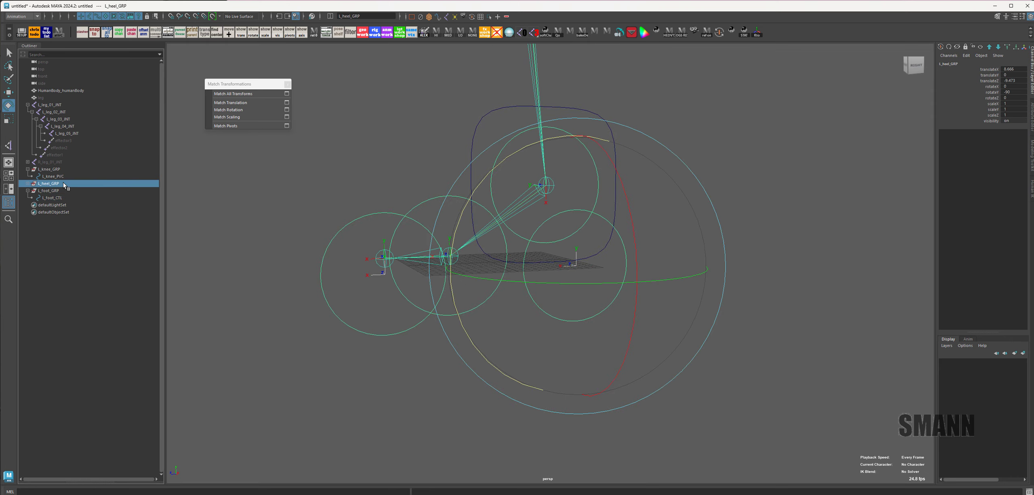
left_click(73, 197, "ctrl")
key("p")
left_click(560, 186)
Step: Try moving and rotating L_foot_GRP with the nested heel hierarchy, undoing the transforms
left_click(61, 183)
left_click(61, 191)
key("w")
middle_click_drag(646, 279, 665, 340, "alt")
left_click_drag(665, 339, 682, 383, "alt")
middle_click_drag(682, 383, 666, 244)
key("e")
left_click_drag(666, 244, 728, 216)
key("ctrl+z")
key("ctrl+z")
key("ctrl+z")
Step: Test another rotation of L_foot_GRP about the ankle and undo it
left_click_drag(651, 341, 544, 342, "alt")
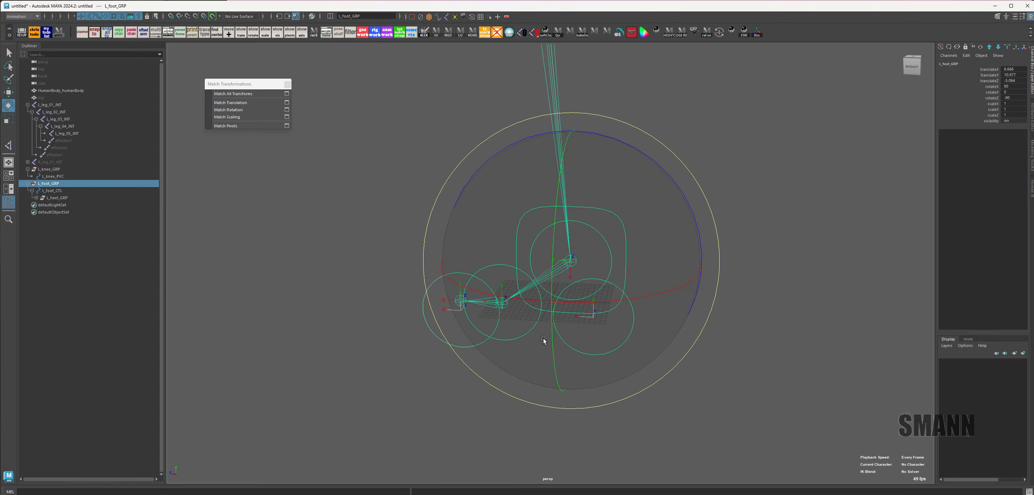
left_click_drag(567, 194, 606, 307)
key("ctrl+z")
key("w")
middle_click_drag(717, 388, 766, 265)
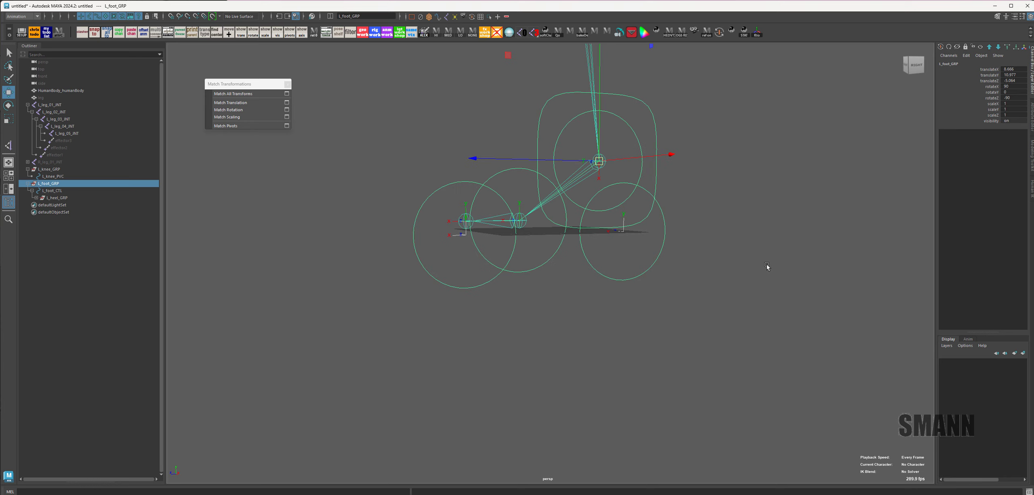
left_click_drag(767, 265, 745, 261, "alt")
Step: Test-rotate L_heel_CTL about the heel, restore its pose and deselect
left_click(622, 277)
left_click_drag(628, 256, 672, 290)
key("e")
left_click_drag(720, 128, 668, 126)
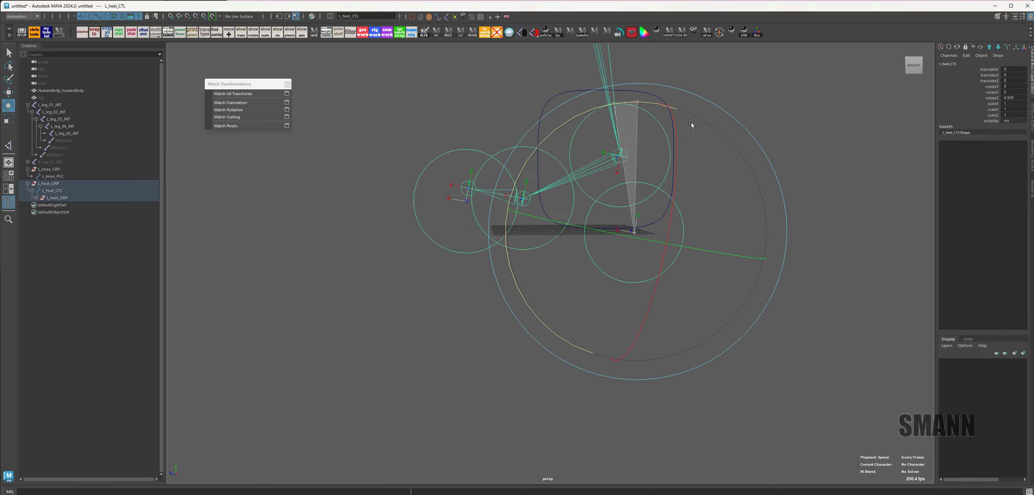
left_click(775, 145)
Step: Test-rotate L_ball_CTL and L_toe_CTL in turn, undoing the rotations and deselecting
left_click(538, 277)
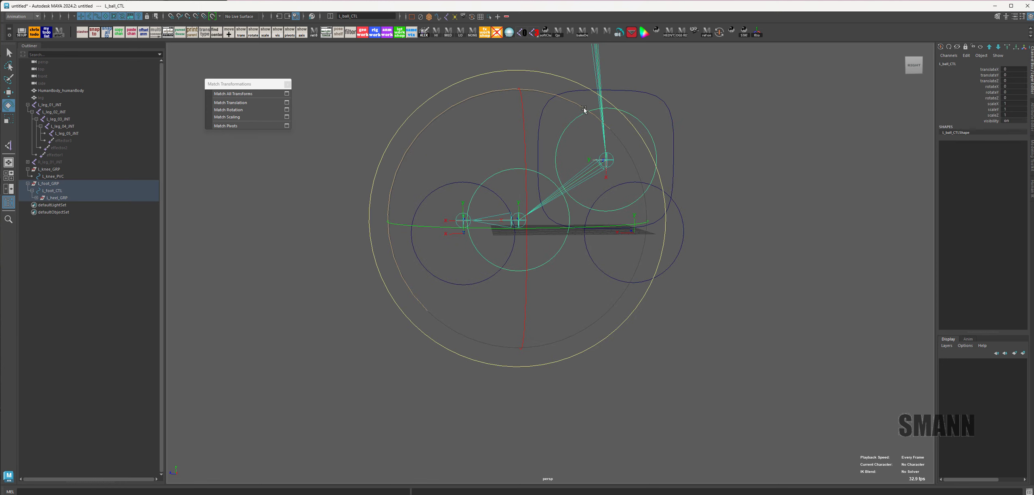
left_click_drag(584, 109, 458, 299)
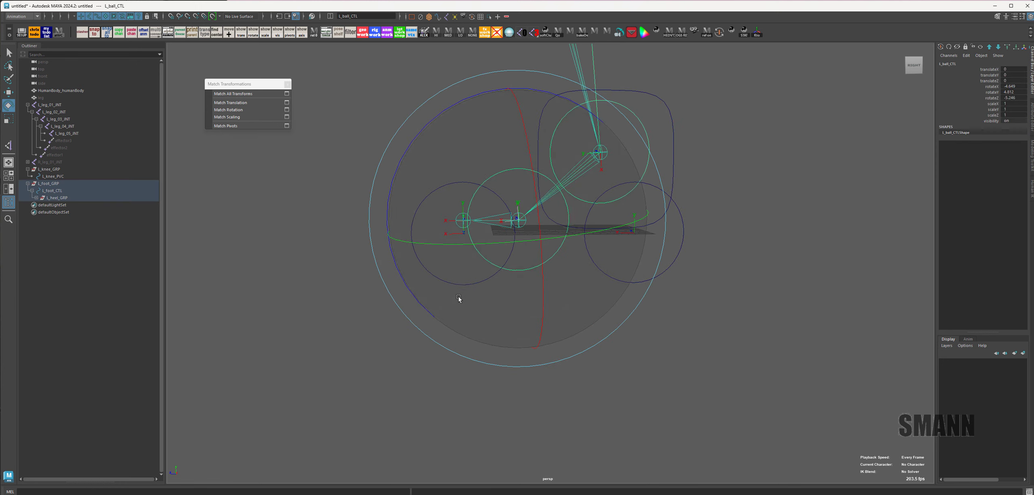
left_click(455, 260)
left_click(522, 265)
left_click_drag(569, 165, 493, 123)
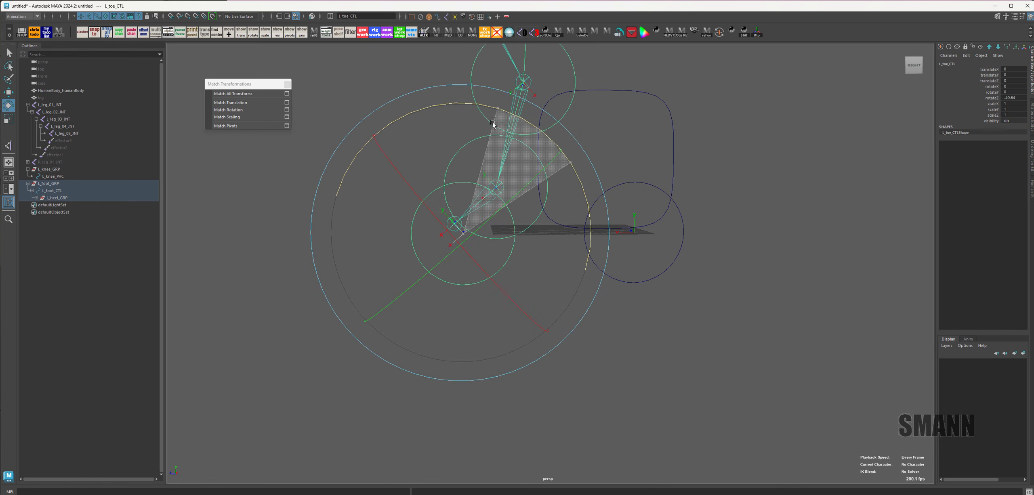
key("ctrl+z")
left_click(827, 153)
Step: Try moving the main foot control L_foot_CTL and undo the movement
key("space")
left_click_drag(725, 234, 687, 259, "alt")
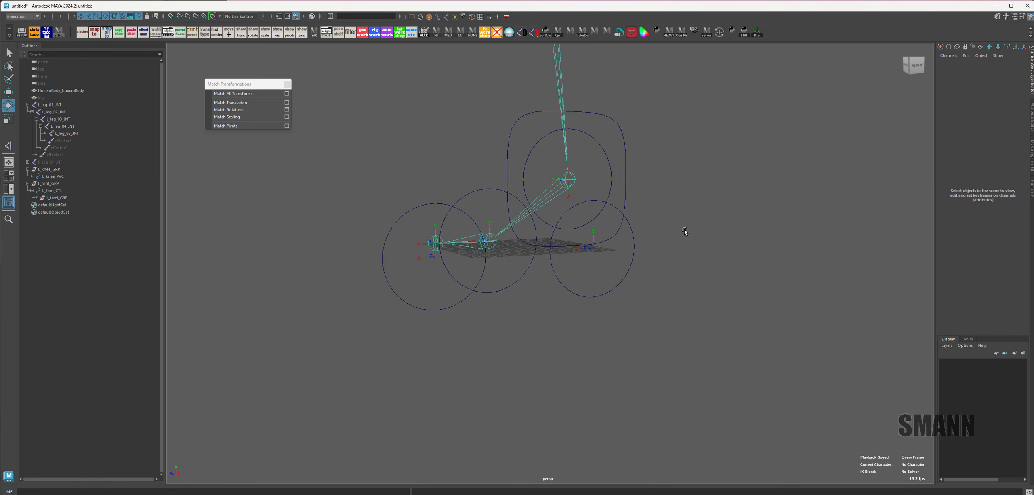
left_click_drag(685, 230, 752, 256, "alt")
middle_click_drag(784, 223, 804, 247, "alt")
right_click_drag(803, 247, 732, 238, "alt")
left_click_drag(732, 238, 735, 259, "alt")
left_click(624, 146)
key("w")
left_click(630, 193)
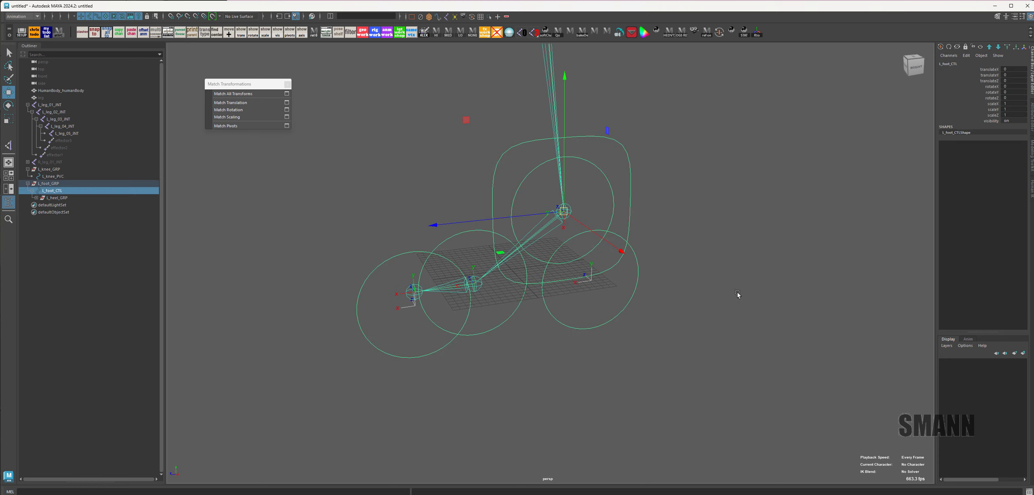
left_click_drag(564, 211, 510, 209)
key("ctrl+z")
key("ctrl+z")
Step: Try moving L_footIK_CTL, undo the movement and deselect
left_click(598, 169)
middle_click_drag(651, 261, 677, 284)
key("ctrl+z")
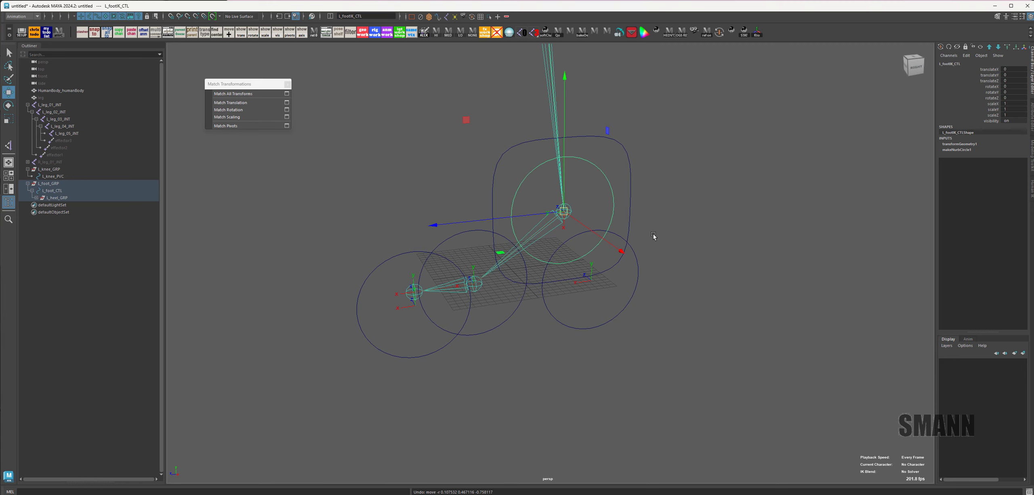
left_click(789, 307)
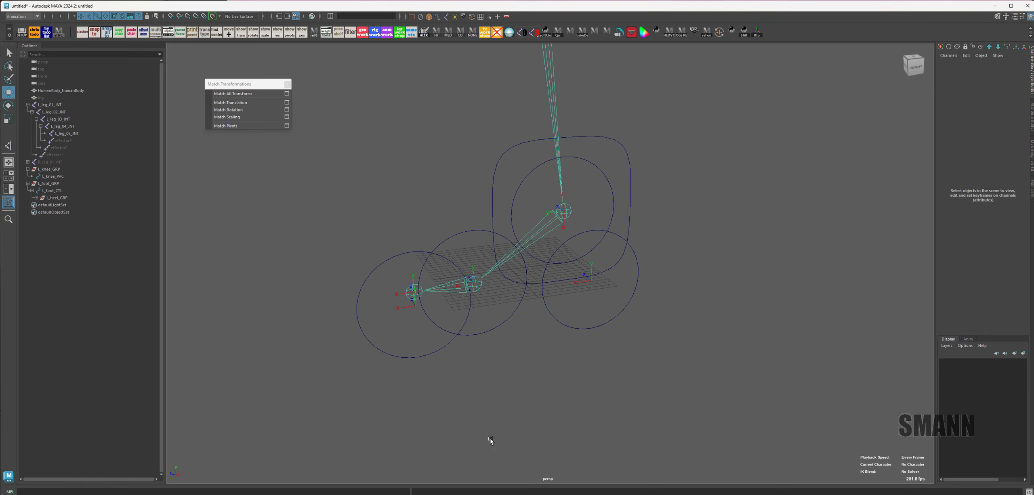
middle_click_drag(697, 423, 688, 392, "alt")
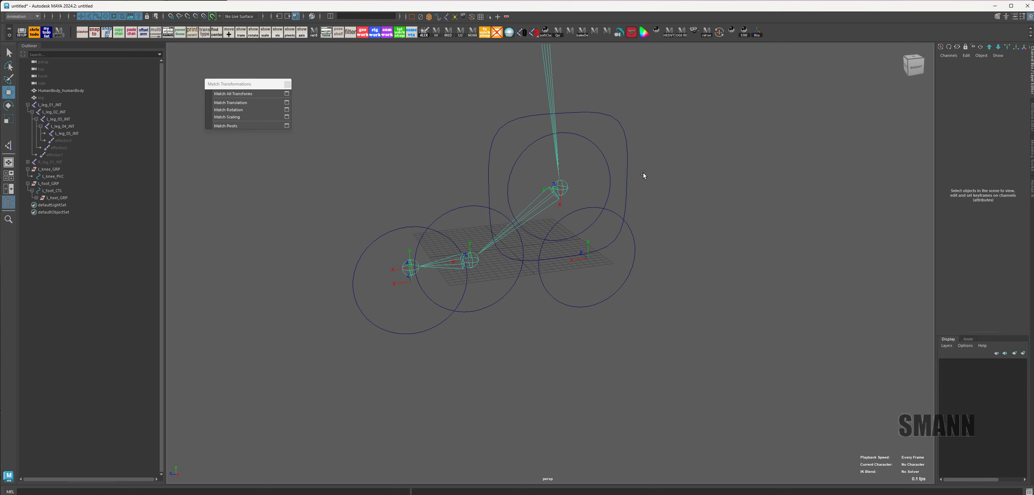
left_click(603, 170)
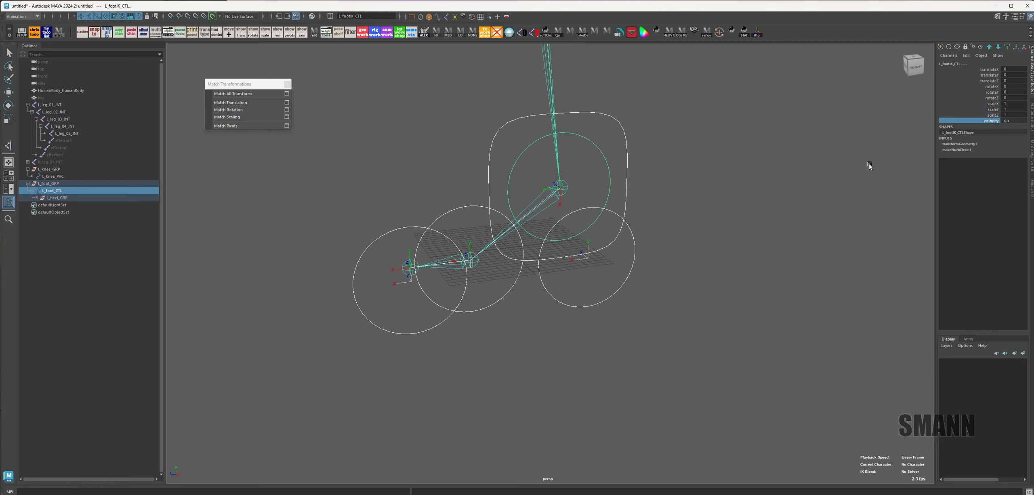
left_click(871, 166)
key("ctrl+z")
left_click_drag(994, 110, 994, 129)
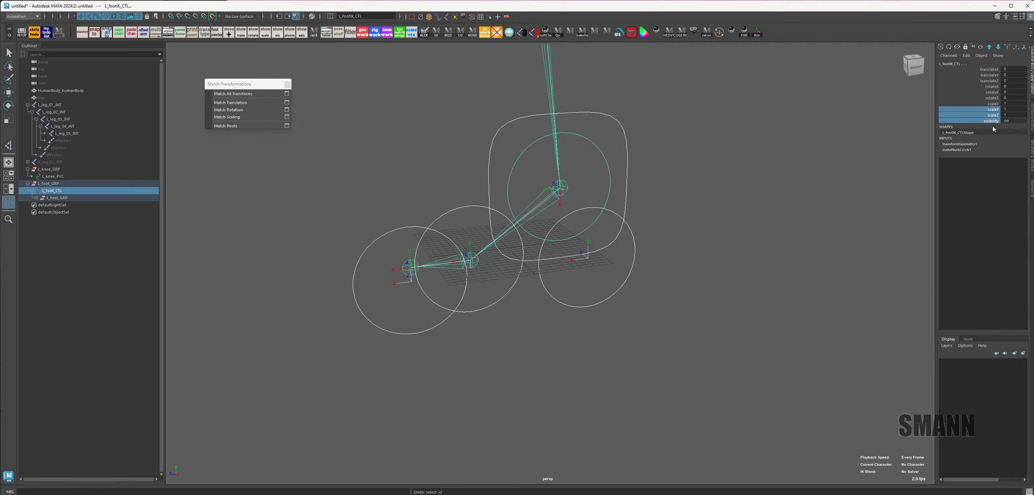
left_click(773, 210)
Step: Delete the construction history of L_footIK_CTL and deselect it
left_click(604, 115)
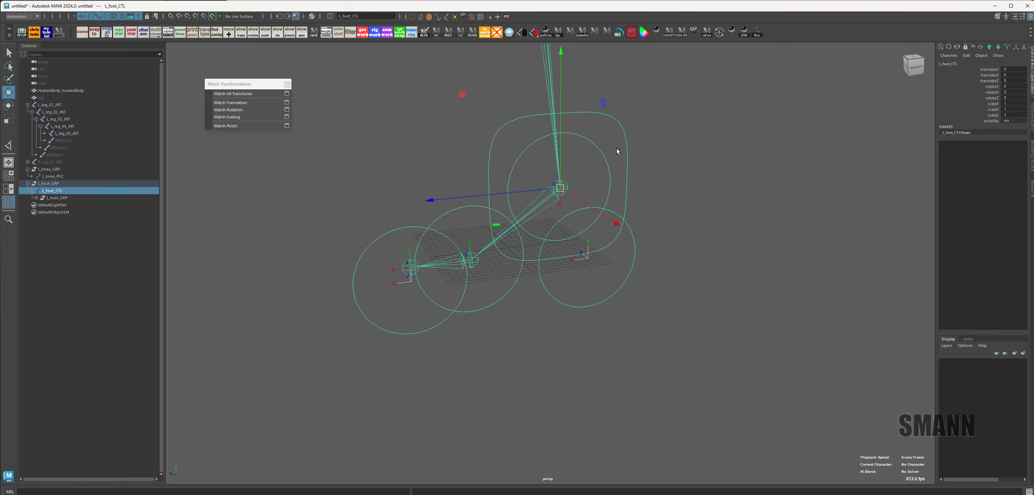
left_click(600, 157)
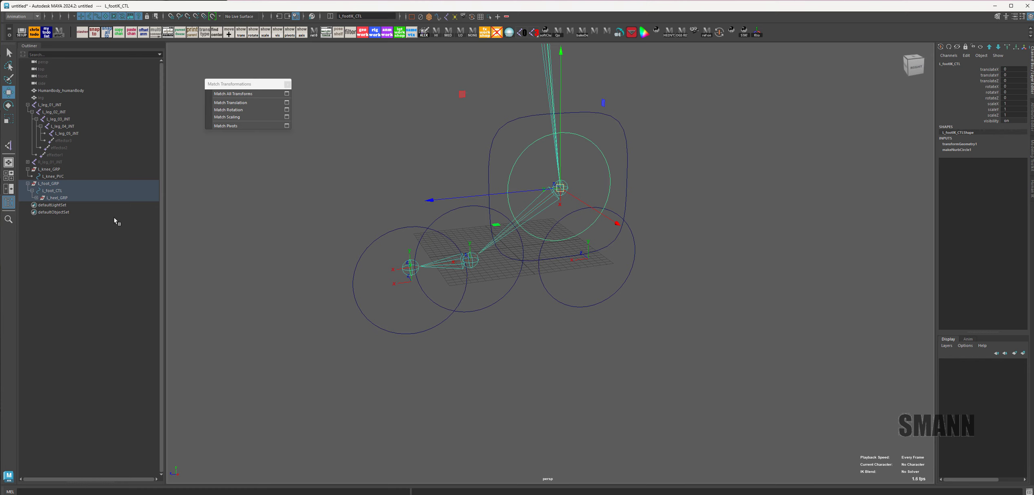
key("f")
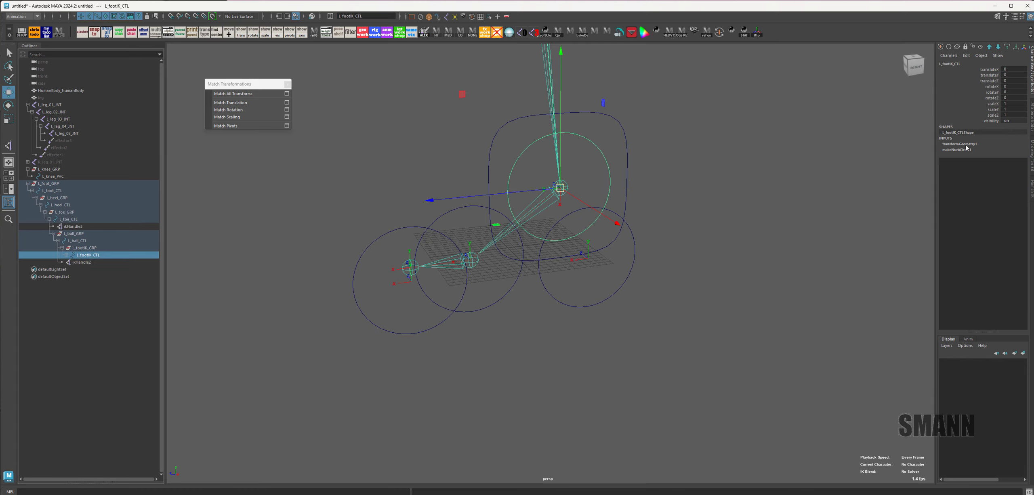
key("space")
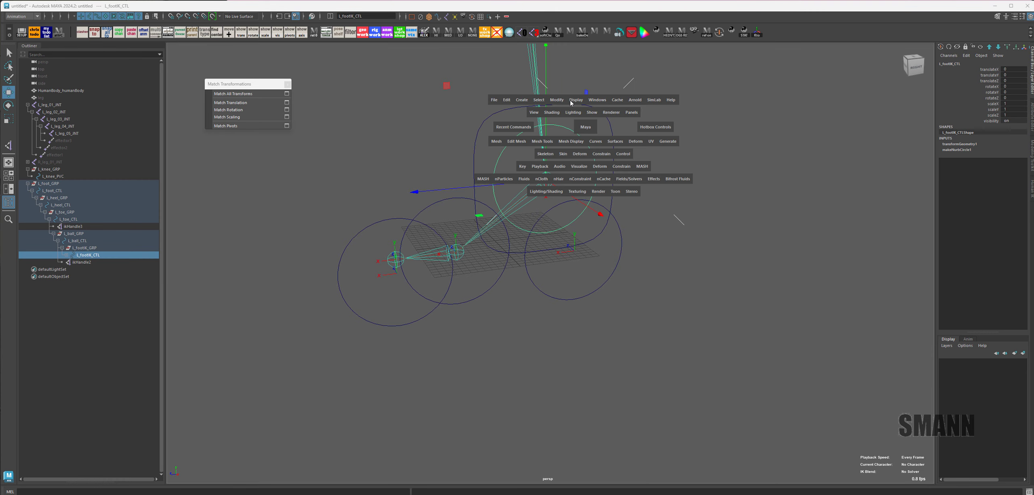
left_click(555, 101)
left_click(525, 102)
left_click(557, 100)
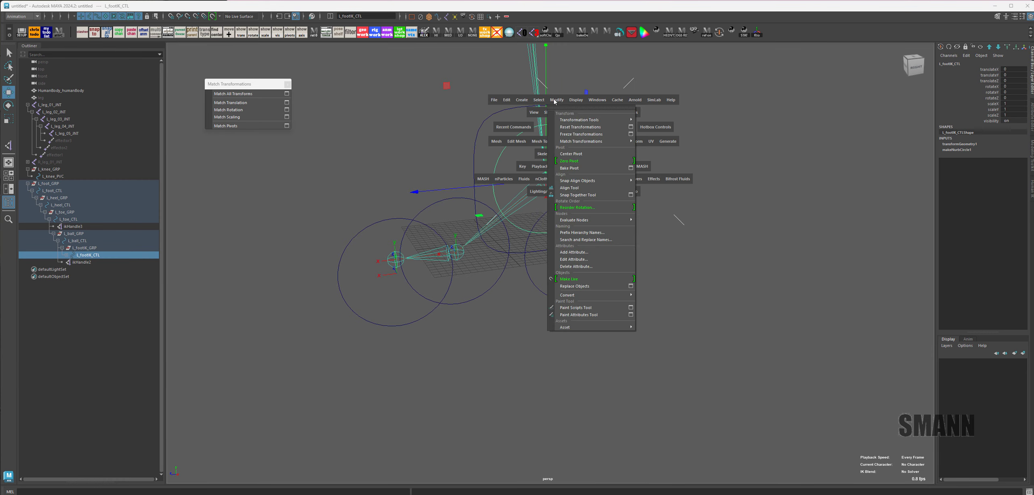
left_click(506, 100)
mouse_move(540, 186)
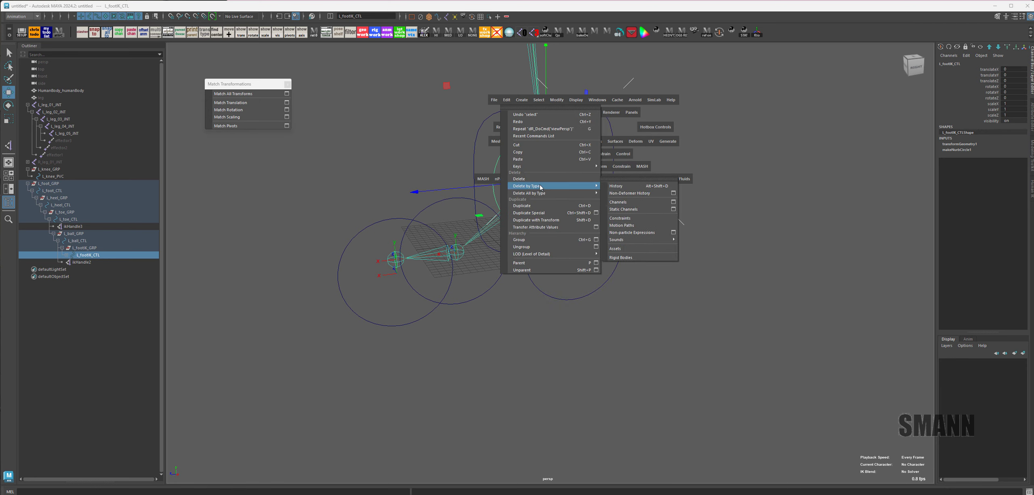
left_click(618, 187)
left_click(506, 259)
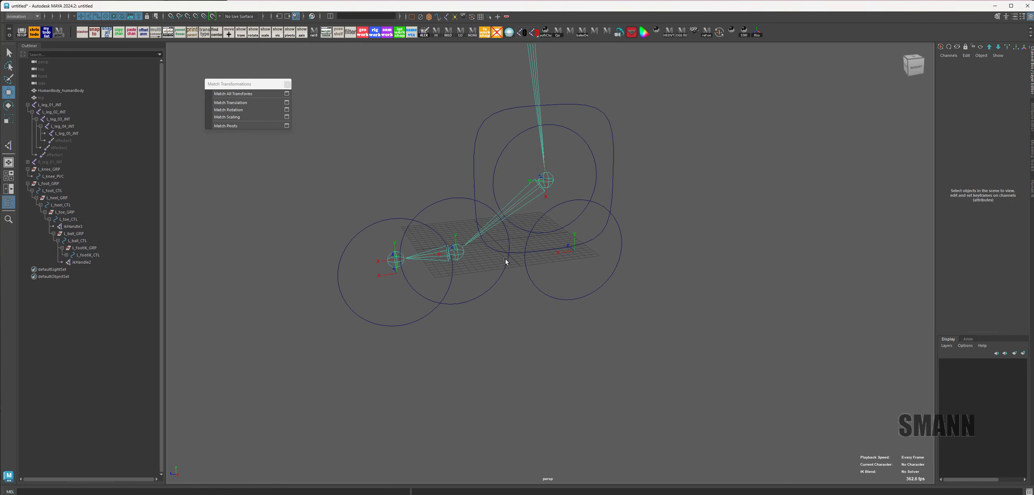
Step: Lock and hide the scale and visibility channels on the foot, heel, toe, ball and footIK controls
left_click_drag(478, 329, 479, 329)
key("q")
left_click_drag(575, 198, 680, 266, "shift")
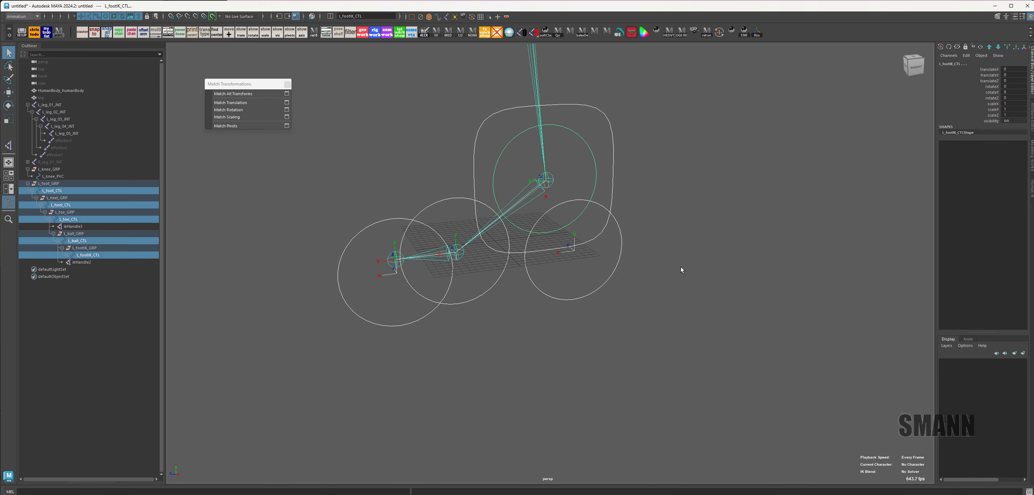
left_click_drag(990, 105, 995, 129)
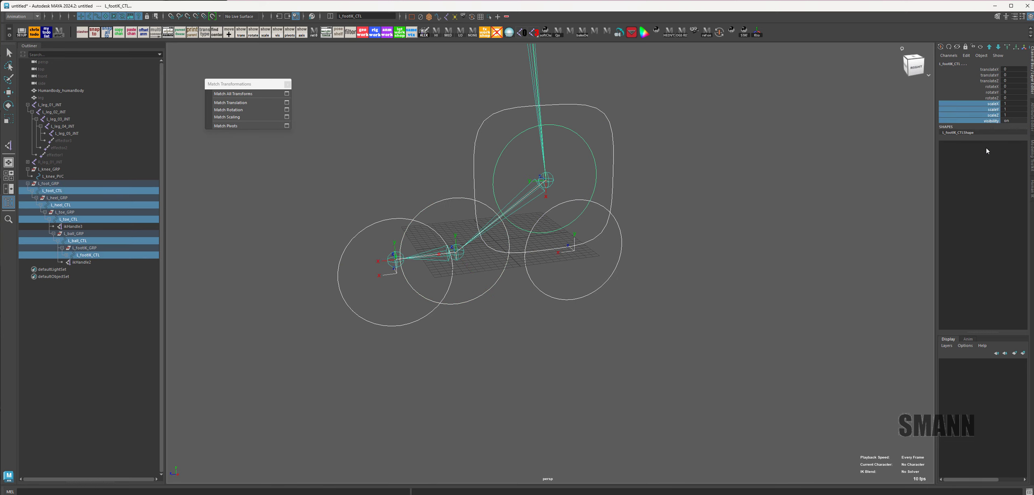
right_click(981, 116)
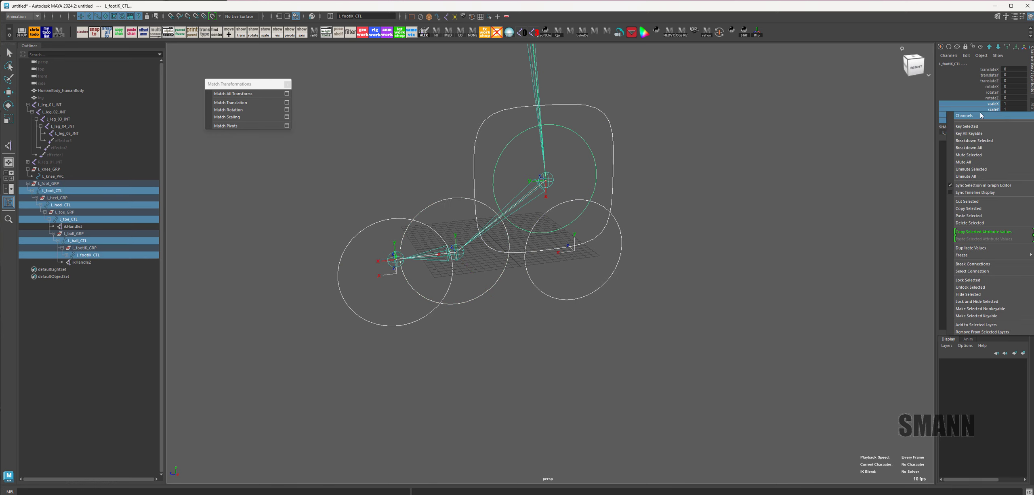
left_click(977, 301)
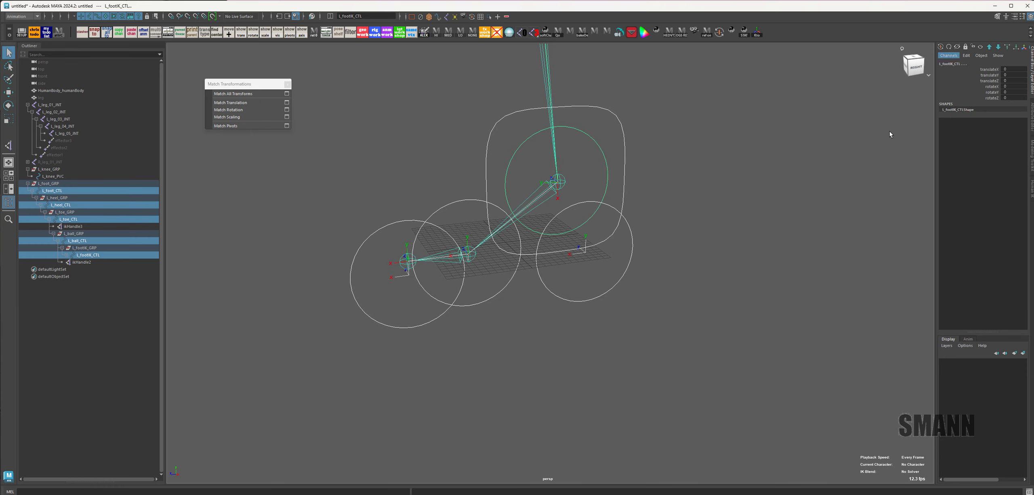
left_click(869, 146)
Step: Try moving and rotating L_foot_CTL with its locked channels, undoing both transforms and deselecting
left_click(577, 107)
key("w")
middle_click_drag(704, 261, 634, 273)
key("ctrl+z")
left_click_drag(634, 273, 725, 256, "alt")
key("e")
middle_click_drag(725, 256, 606, 173)
key("ctrl+z")
left_click(759, 178)
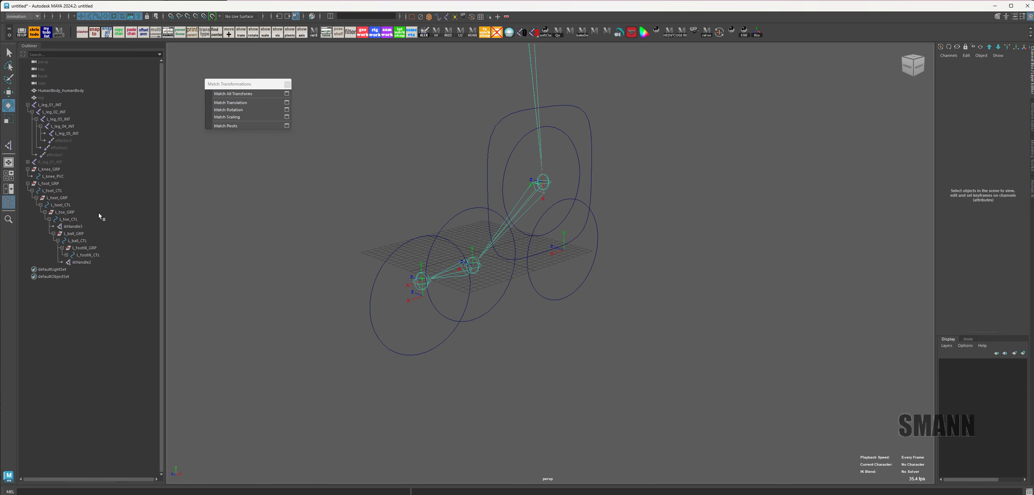
Step: Examine the nested foot hierarchy under L_foot_GRP by stepping up and down through its nodes
left_click_drag(58, 185, 112, 260)
key("Up")
key("Up")
key("Up")
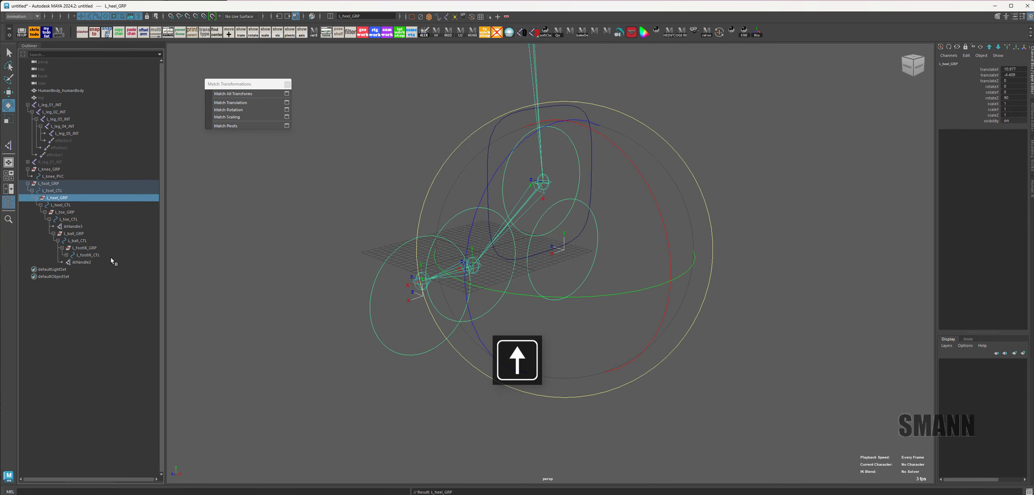
key("Down")
key("Down")
left_click(775, 349)
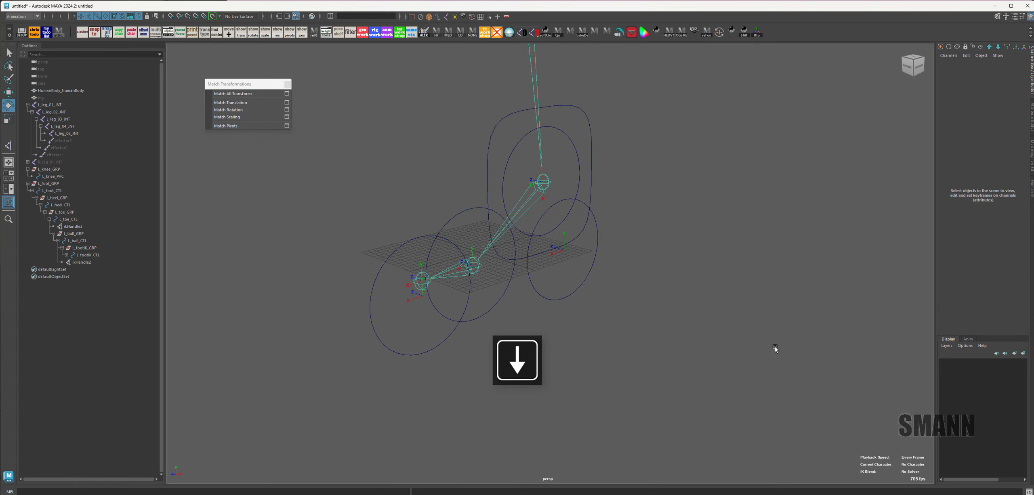
left_click_drag(775, 346, 739, 223, "alt")
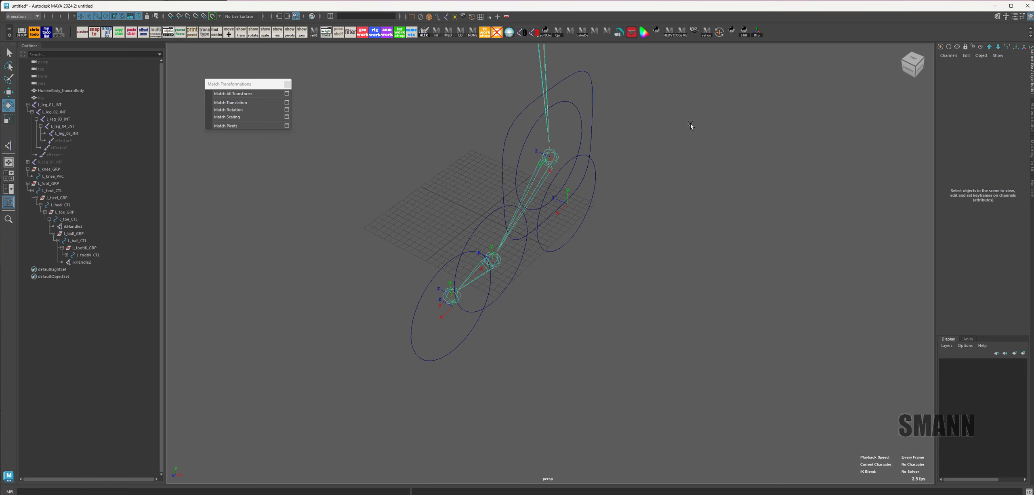
left_click_drag(637, 212, 633, 242, "alt")
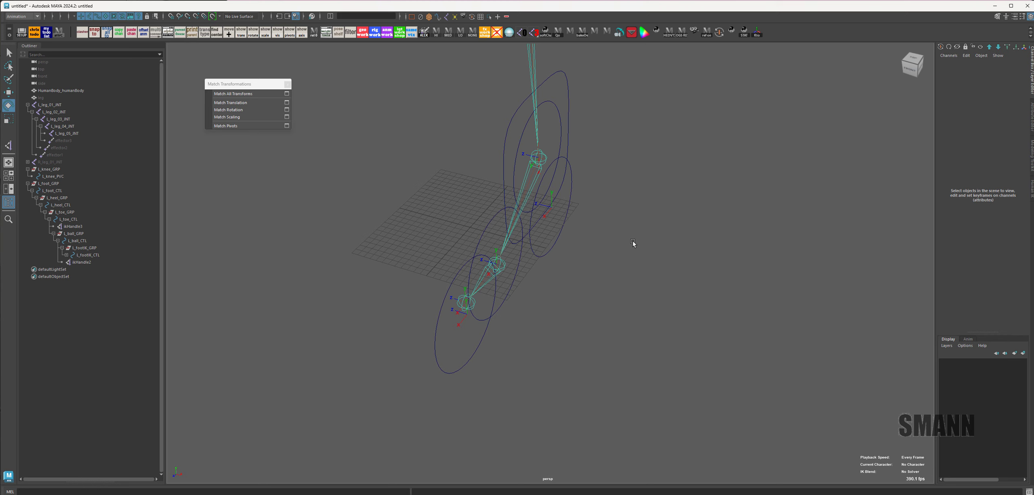
left_click_drag(597, 253, 628, 241, "alt")
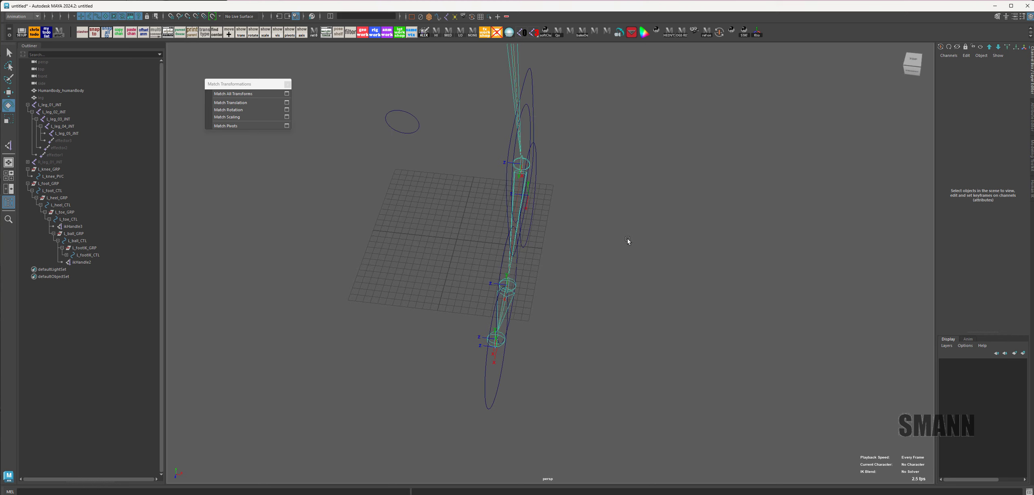
Step: Create a NURBS circle at the origin and group it
left_click_drag(577, 200, 639, 235, "alt")
key("space")
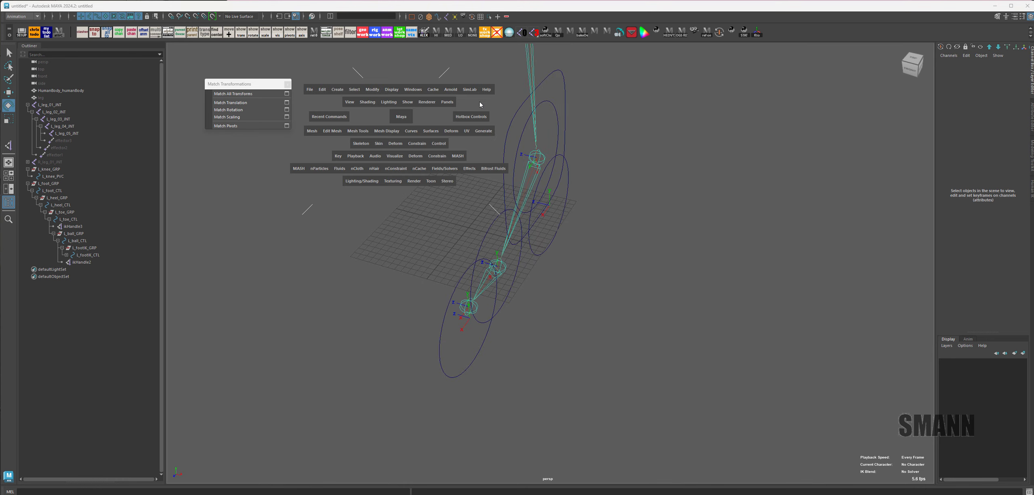
left_click(340, 90)
left_click(771, 138)
key("space")
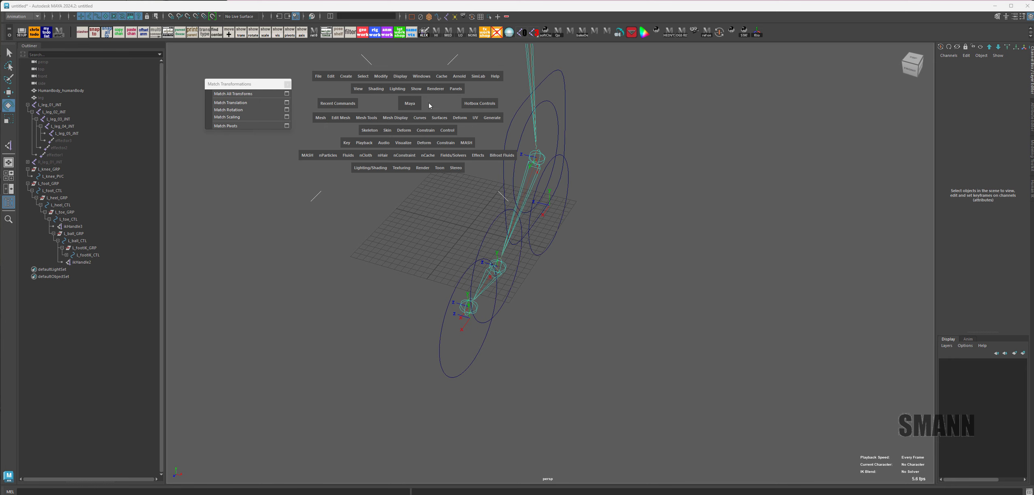
left_click(341, 79)
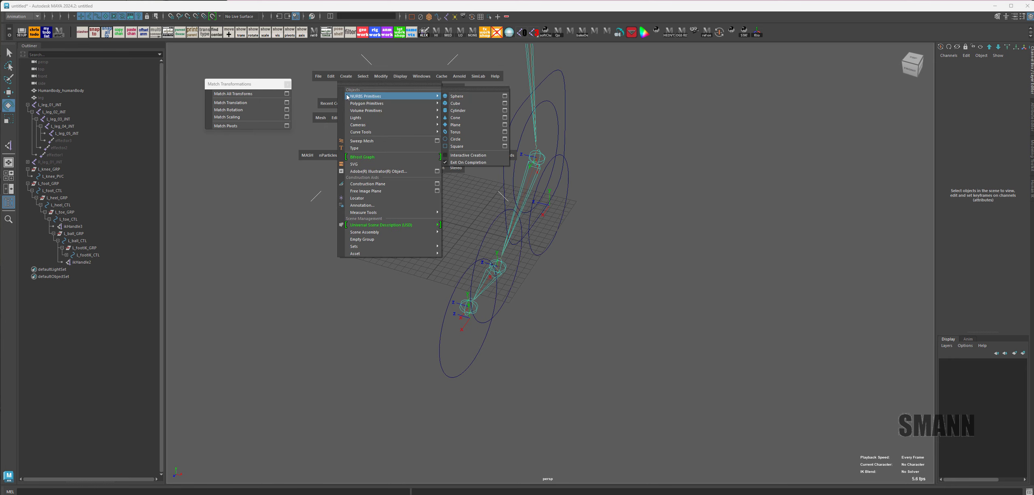
left_click(472, 140)
key("ctrl+g")
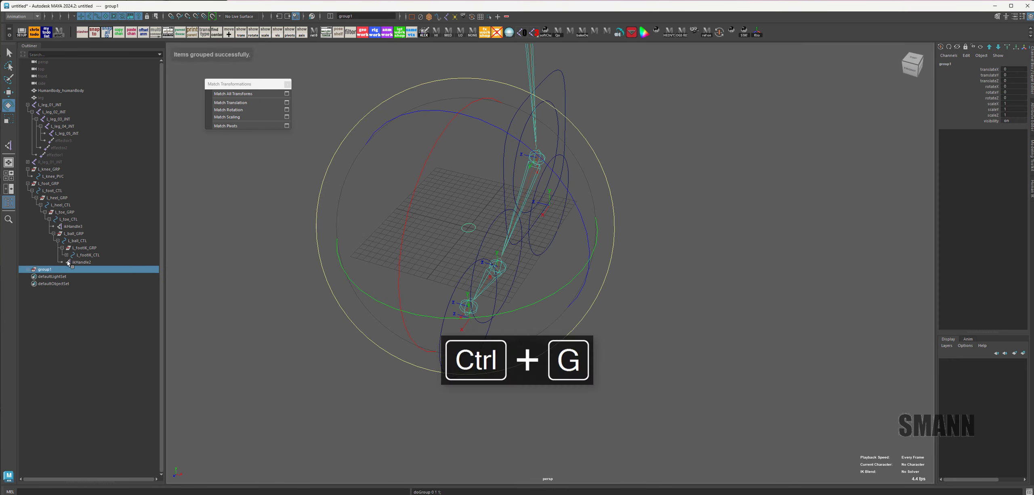
Step: Delete the construction history of the new circle, and reveal and select the circle inside its group
key("space")
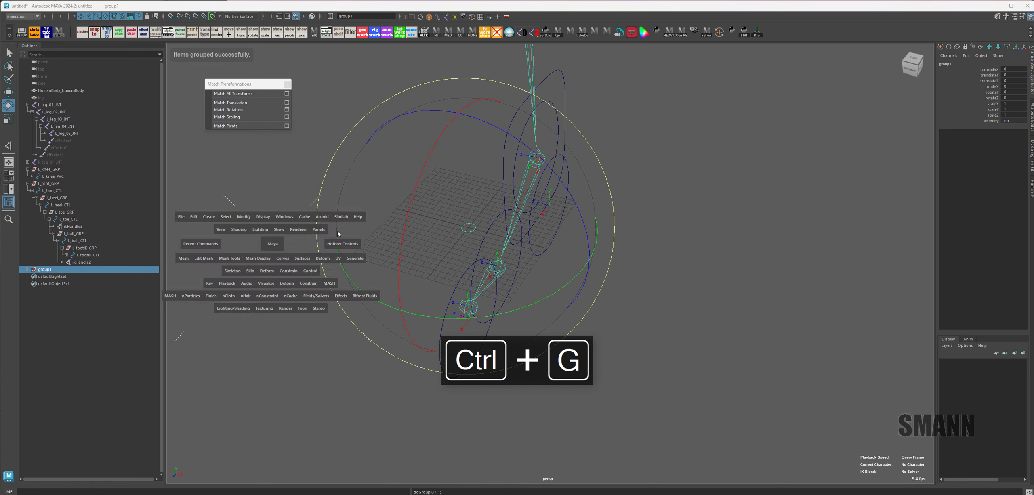
left_click(194, 217)
mouse_move(259, 310)
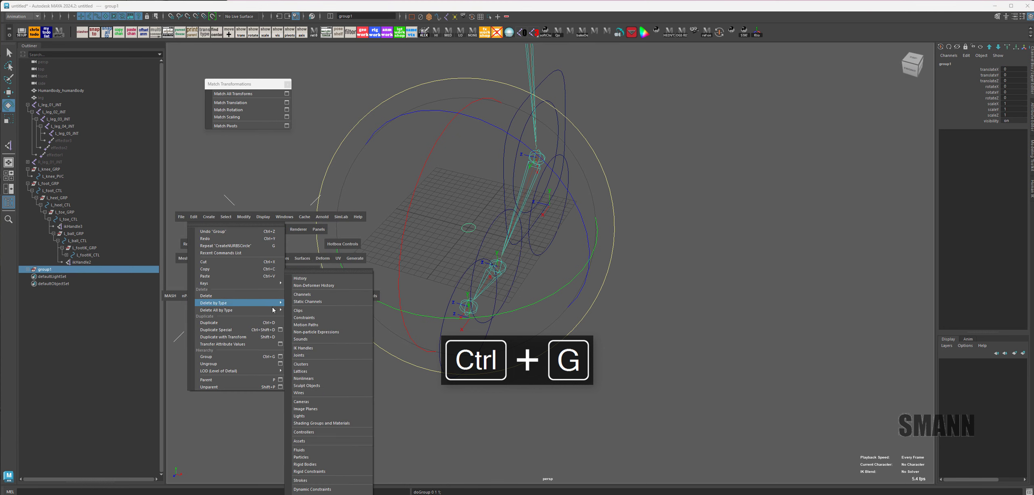
left_click(303, 303)
left_click(34, 270)
key("Down")
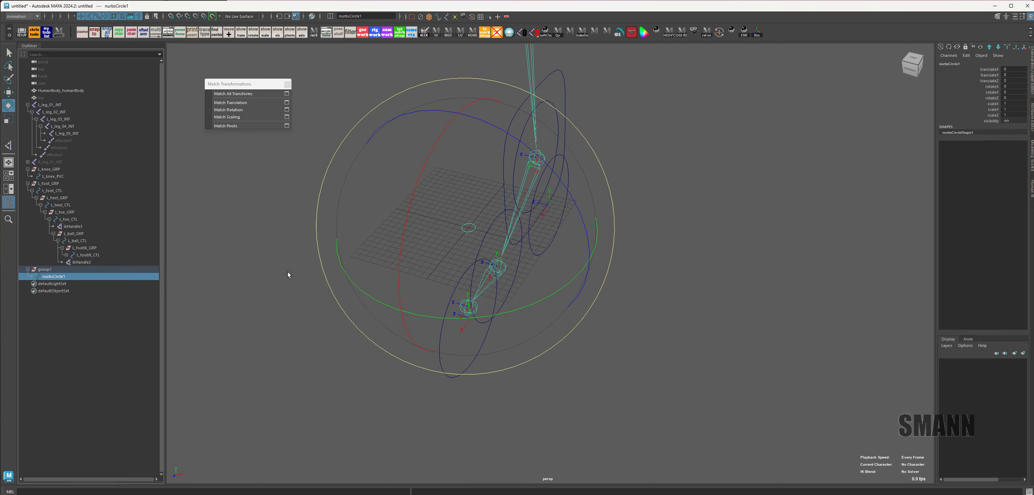
Step: Move the circle's group to the inner side of the left foot, at about X 3.4 and Z 4.6
left_click(820, 207)
left_click(83, 269)
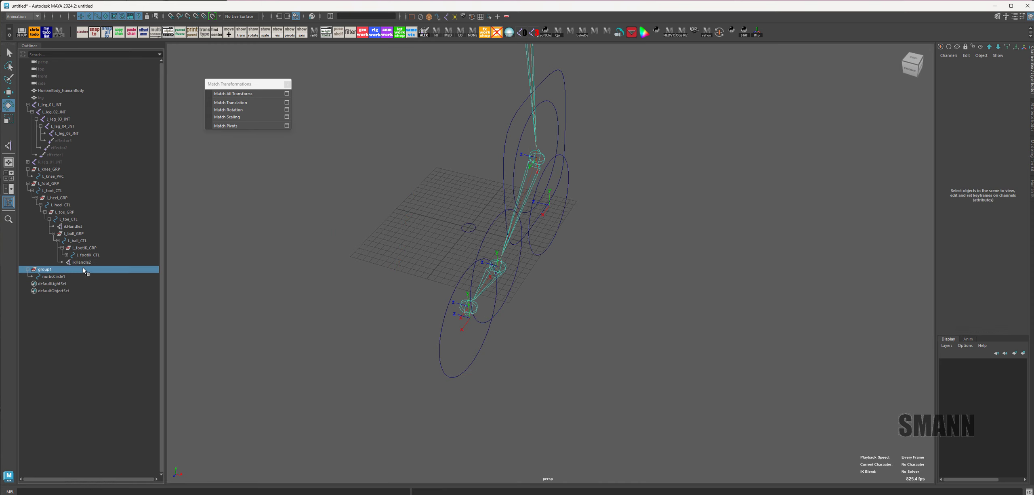
key("w")
key("space")
left_click_drag(676, 250, 614, 281)
middle_click_drag(623, 292, 627, 275, "alt")
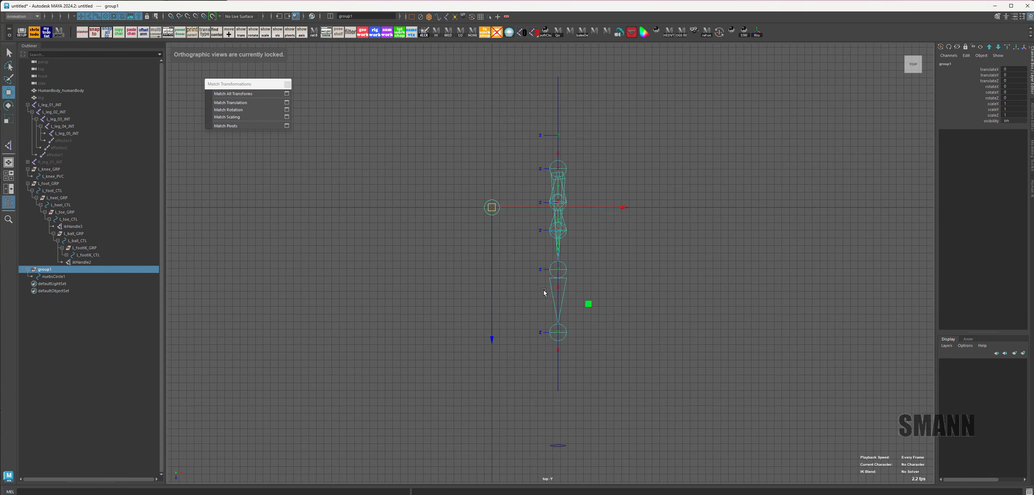
middle_click_drag(548, 271, 591, 304)
key("space")
left_click_drag(591, 304, 609, 264)
left_click_drag(640, 288, 707, 352, "alt")
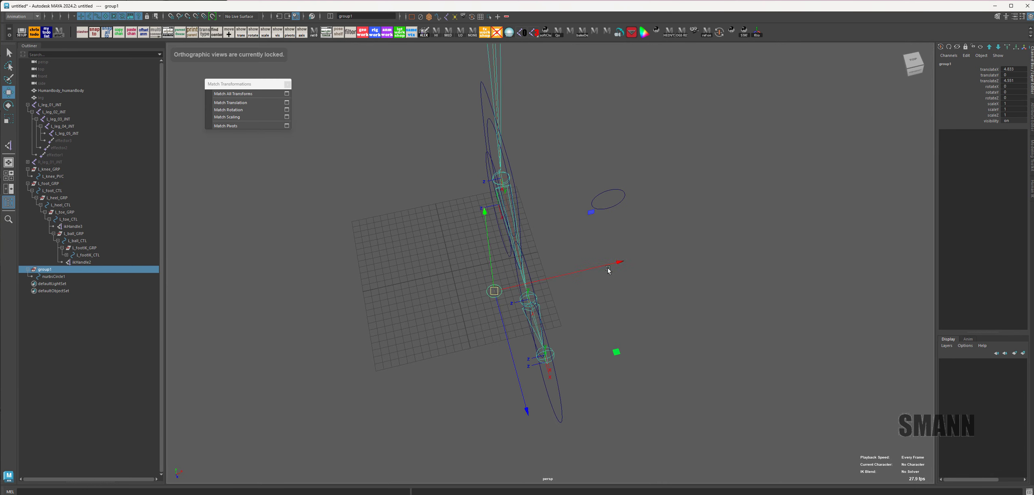
left_click_drag(613, 266, 590, 270)
left_click_drag(705, 302, 723, 336, "alt")
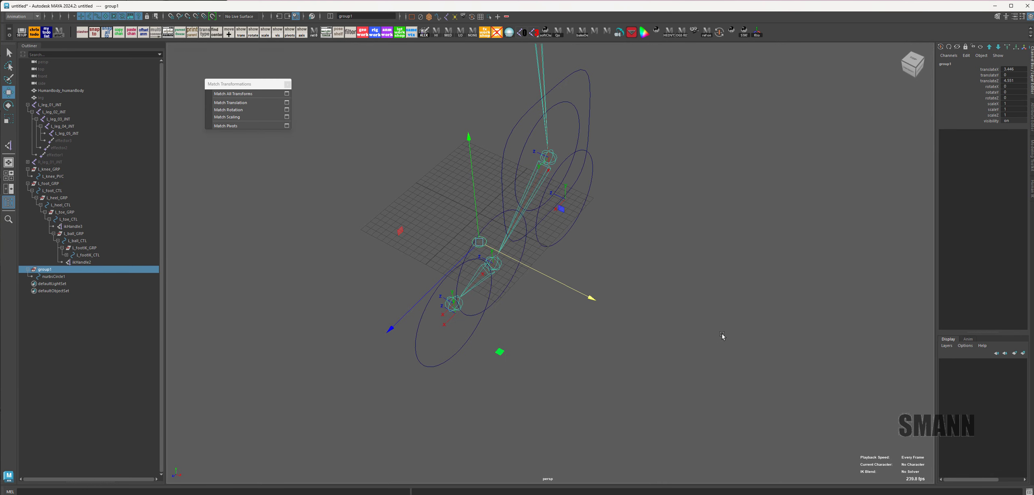
Step: Duplicate the circle's group and move the copy along X to the outer side of the foot, at about X 15.9
key("ctrl+d")
key("Tab")
left_click_drag(592, 299, 666, 331)
Step: Expand the duplicated group and rename the circle on the inner side of the foot as L_pivot_in_CTL
left_click(28, 284)
double_click(54, 276)
type("L_pivot")
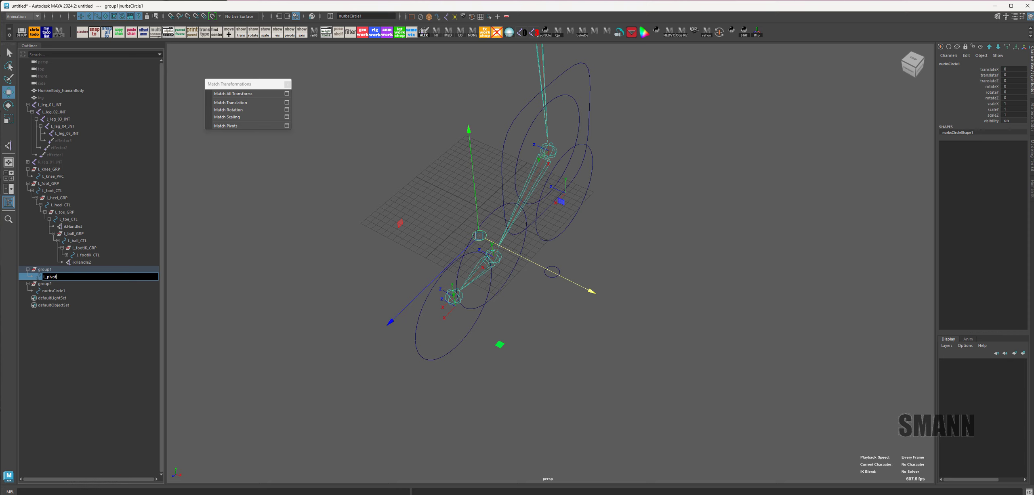
type("-in_CTL")
key("Return")
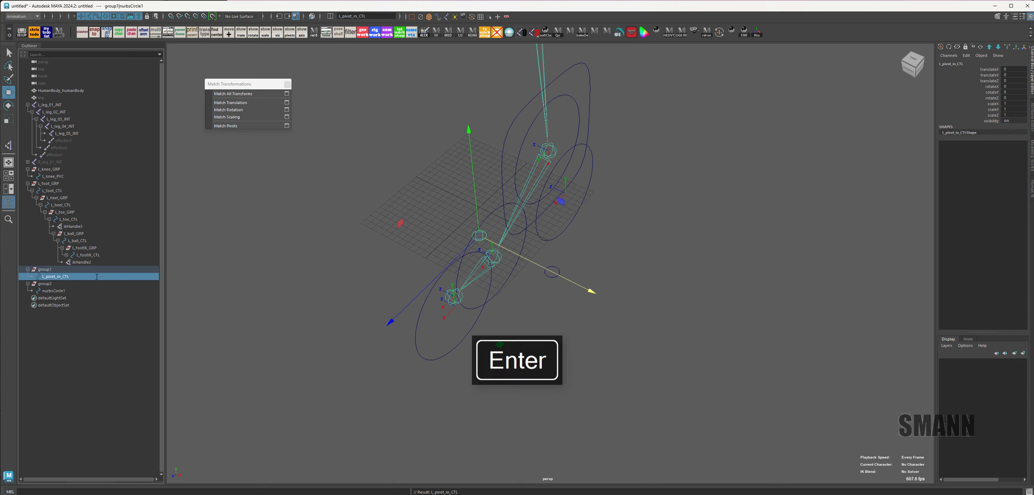
Step: Rename the circle on the outer side of the foot as L_pivot_out_CTL
double_click(101, 284)
double_click(101, 291)
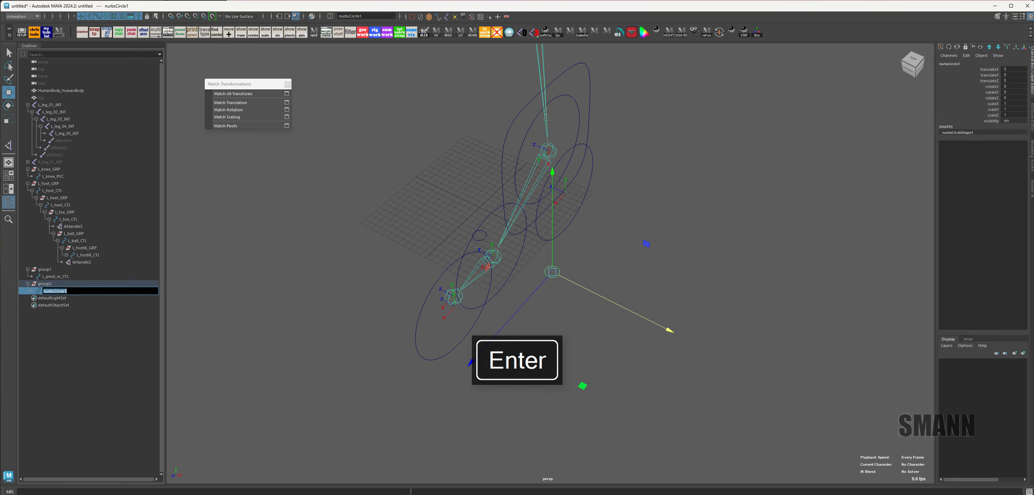
type("L_pivot_out_CTL")
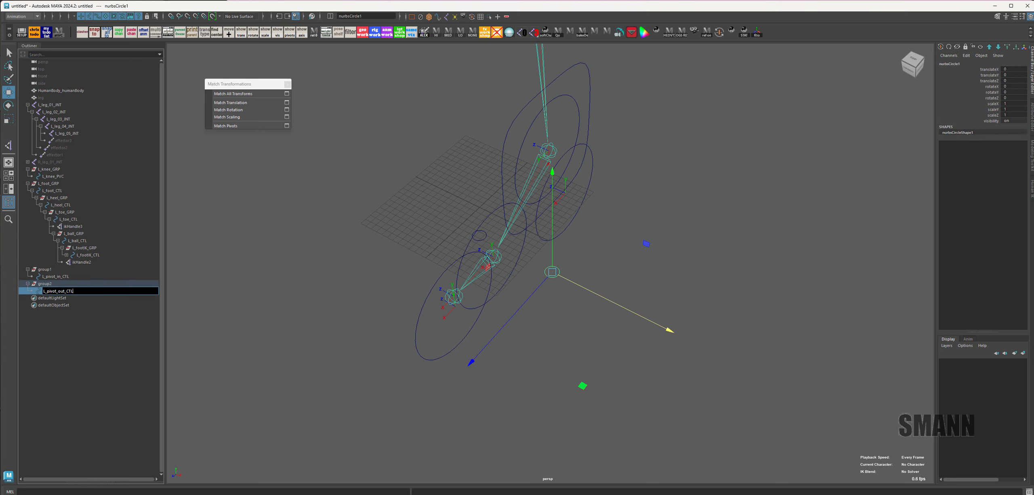
key("Return")
Step: Open the name of the outer pivot control's parent group for editing
double_click(111, 284)
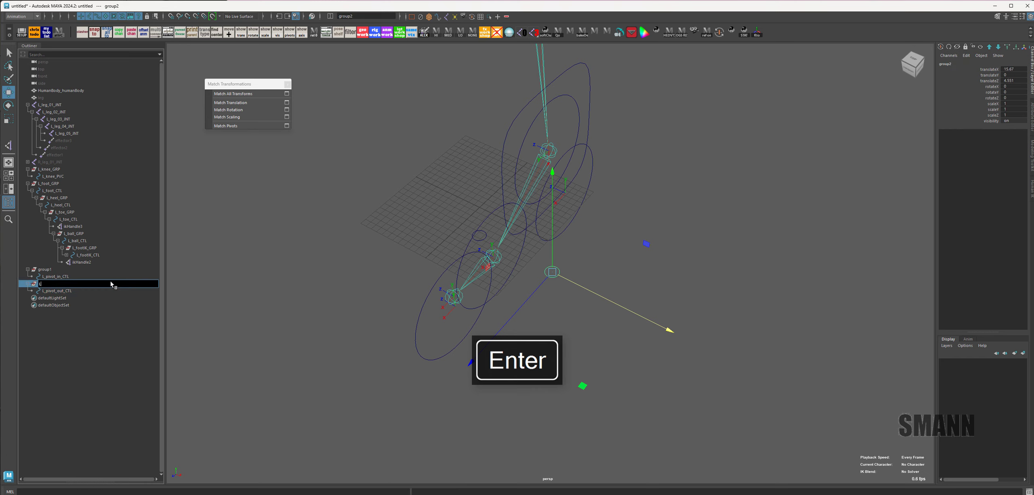
Step: Rename the group above L_pivot_out_CTL as L_pivot_out_GRP and the one above L_pivot_in_CTL as L_pivot_in_GRP
type("L_pivot_out_GRP")
key("Return")
double_click(74, 269)
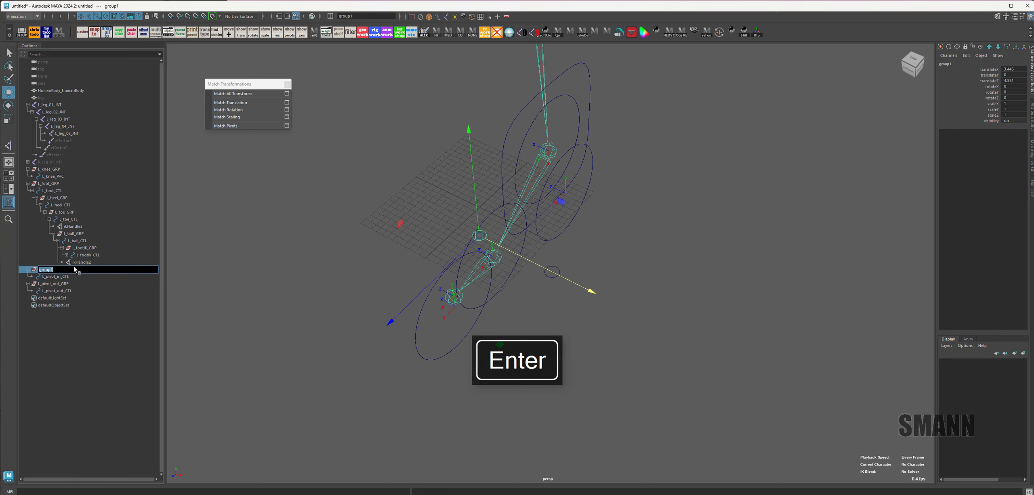
type("L_i")
key("BackSpace")
type("pi")
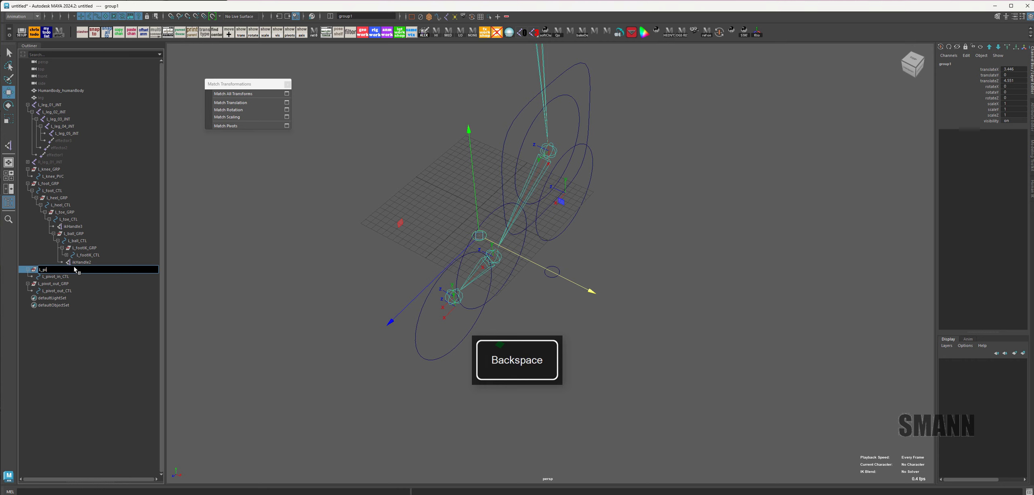
type("vot_in_GRP")
key("shift+Return")
Step: Try rotating the outer pivot control, undo the rotation and clear the selection
left_click(638, 273)
left_click_drag(642, 273, 609, 257, "alt")
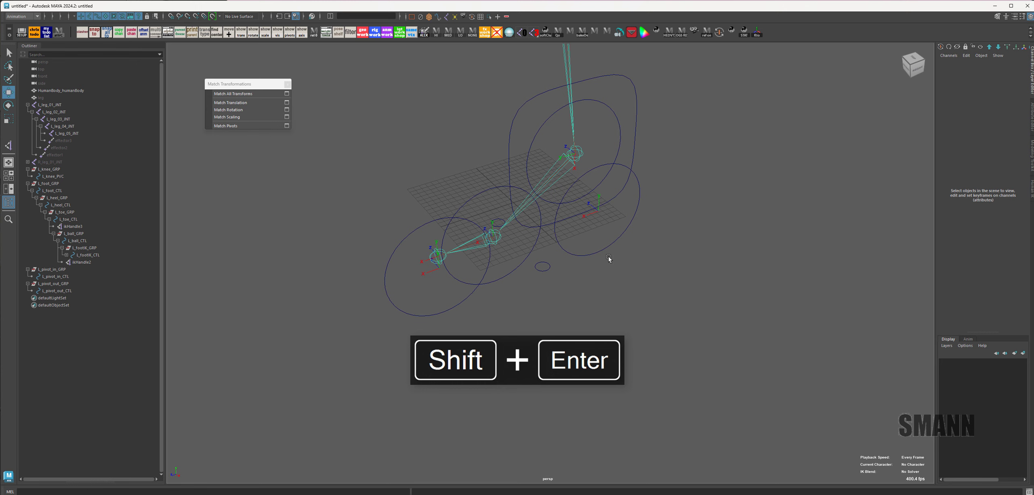
right_click_drag(544, 276, 651, 324, "alt")
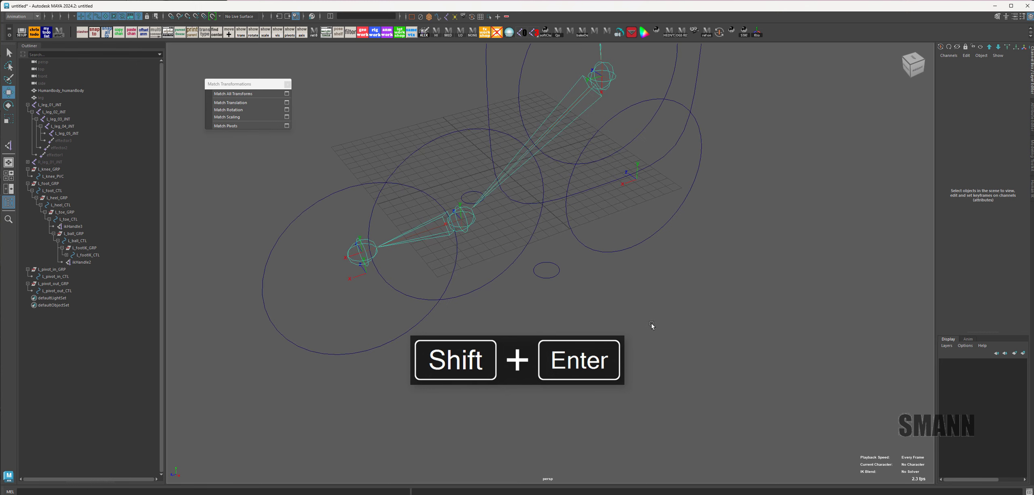
key("e")
left_click_drag(566, 299, 544, 272)
left_click_drag(592, 218, 619, 293)
key("ctrl+z")
left_click(698, 303)
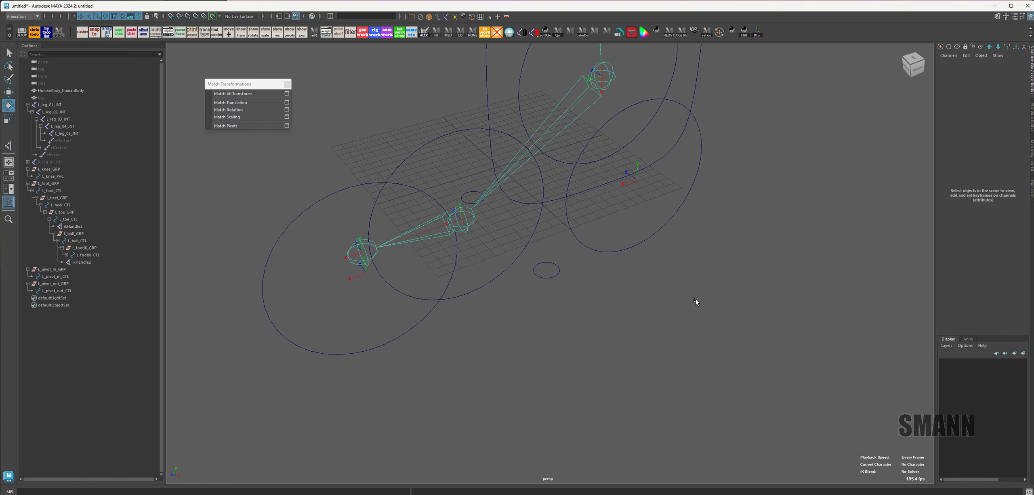
Step: Try tilting L_pivot_in_CTL around its Z axis to test the inner foot roll
left_click_drag(697, 303, 767, 313, "alt")
left_click_drag(422, 256, 425, 268)
mouse_move(520, 200)
left_mouse_down()
mouse_move(492, 195)
mouse_move(511, 199)
left_mouse_up()
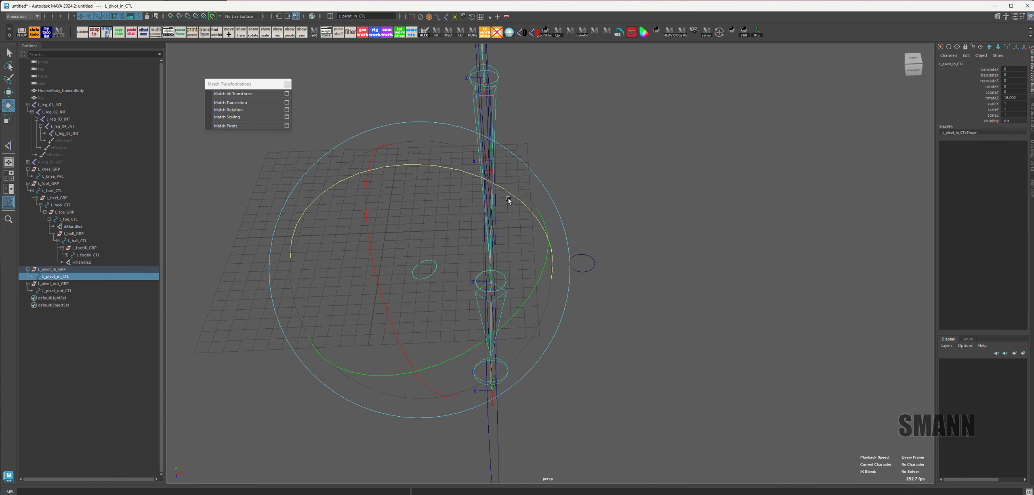
left_click(735, 309)
left_click_drag(735, 309, 725, 305, "alt")
middle_click_drag(725, 305, 740, 301, "alt")
left_click_drag(349, 281, 401, 358)
Step: Try rotating L_heel_CTL in different directions to test the foot, and undo every rotation
key("w")
right_click_drag(586, 320, 538, 316, "alt")
middle_click_drag(606, 302, 590, 322, "alt")
left_click_drag(636, 254, 644, 301)
key("e")
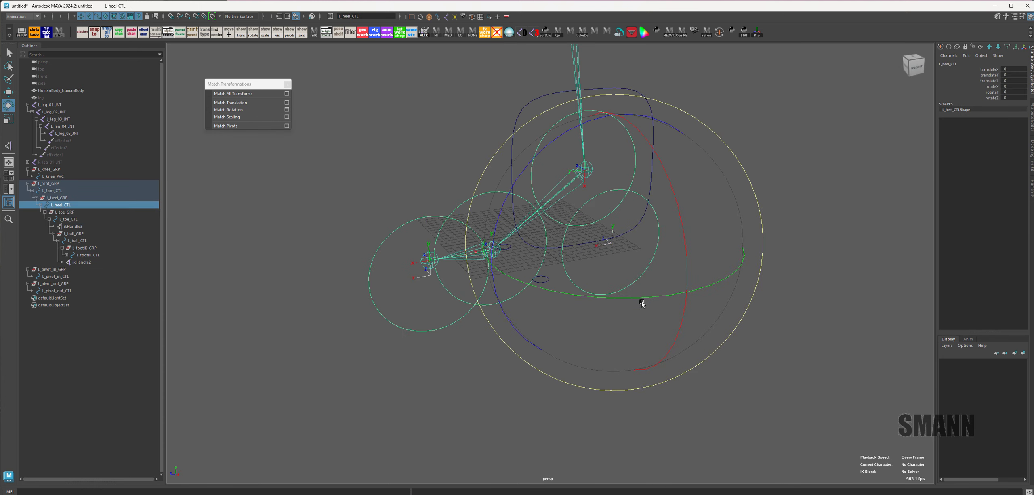
left_click_drag(505, 195, 550, 190)
key("ctrl+z")
left_click_drag(489, 176, 688, 246)
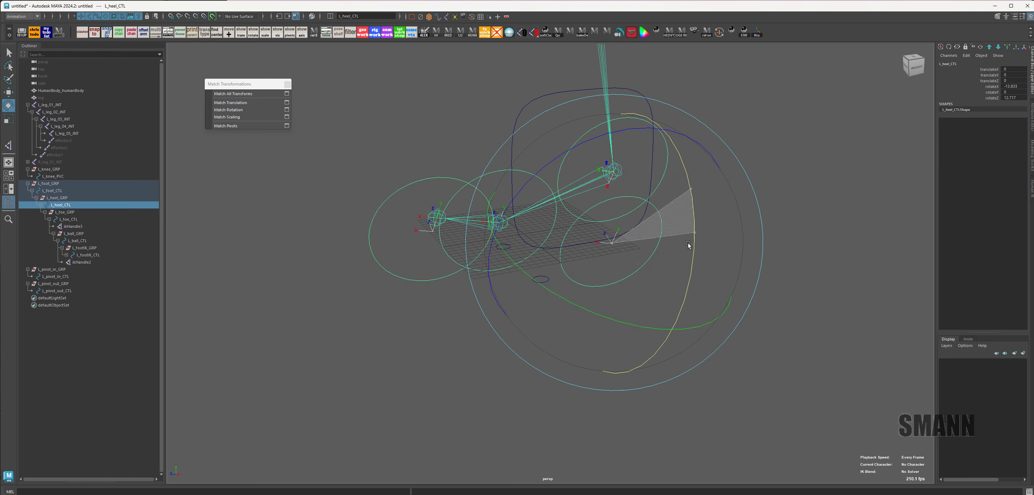
key("ctrl+z")
key("ctrl+z")
key("ctrl+z")
left_click(902, 145)
Step: Parent L_heel_GRP under L_pivot_out_CTL
left_click_drag(628, 255, 720, 247)
key("q")
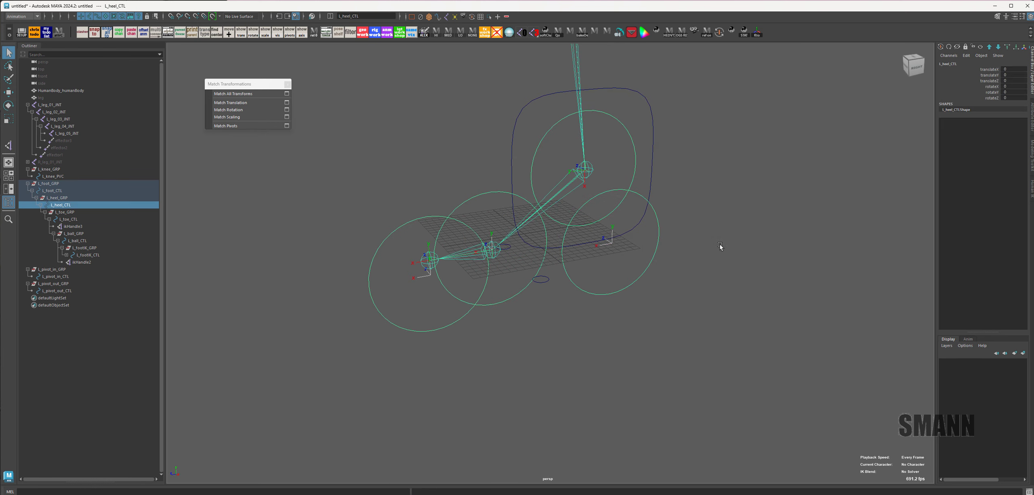
key("Up")
key("Up")
key("Down")
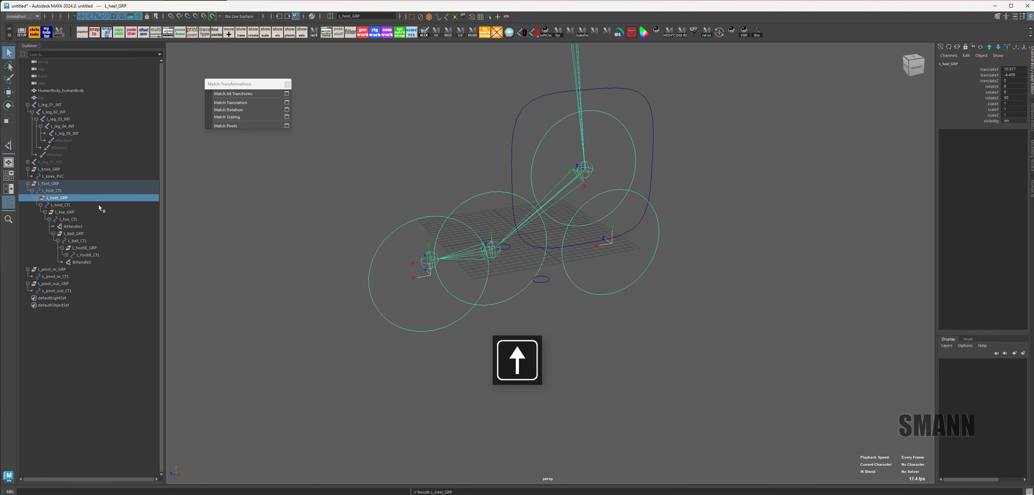
mouse_move(550, 301)
left_mouse_down("alt")
mouse_move(553, 282)
mouse_move(553, 303)
left_mouse_up("alt")
key("p")
Step: Try rotating L_pivot_out_CTL to test that it drives the heel hierarchy
left_click(548, 269)
key("e")
left_click_drag(548, 269, 614, 267)
left_click_drag(645, 180, 840, 261)
left_click(835, 266)
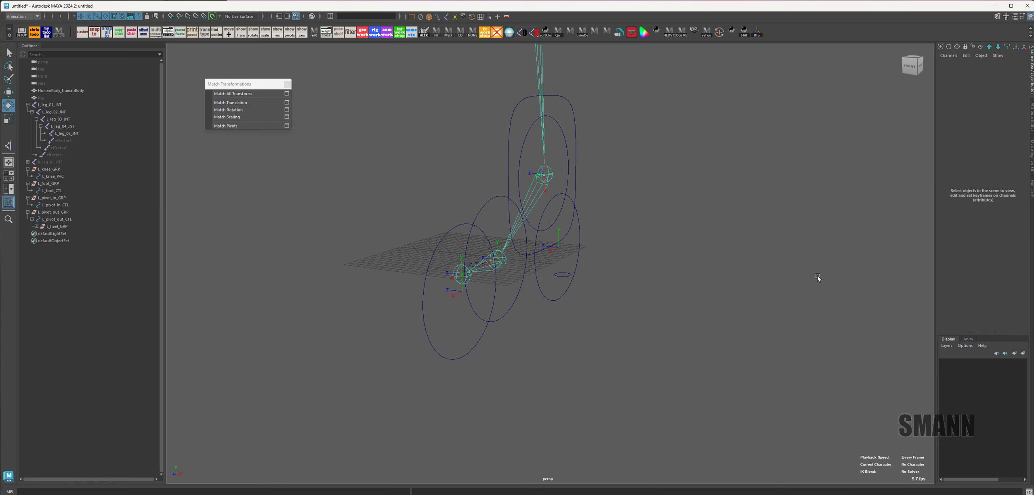
Step: Parent L_pivot_out_GRP under L_pivot_in_CTL
left_click_drag(623, 285, 579, 302, "alt")
key("Up")
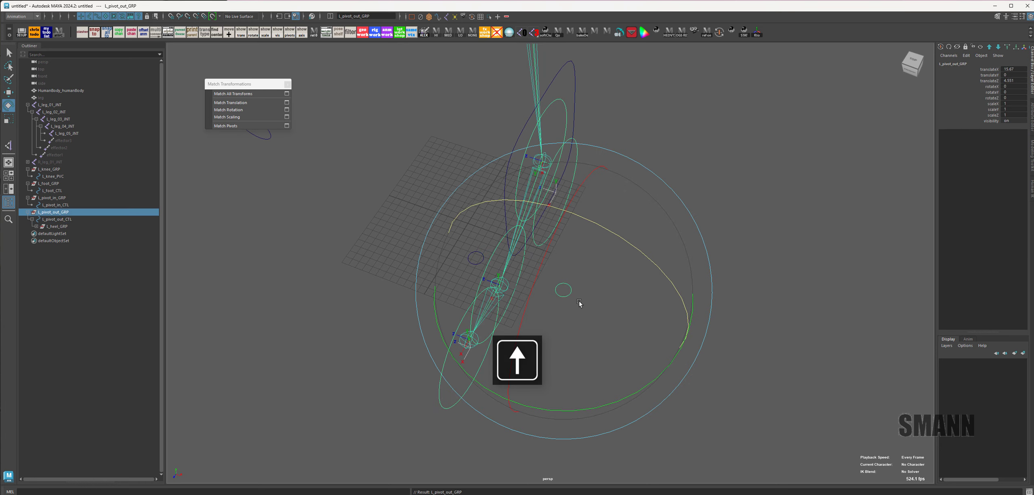
key("q")
left_click(473, 259, "shift")
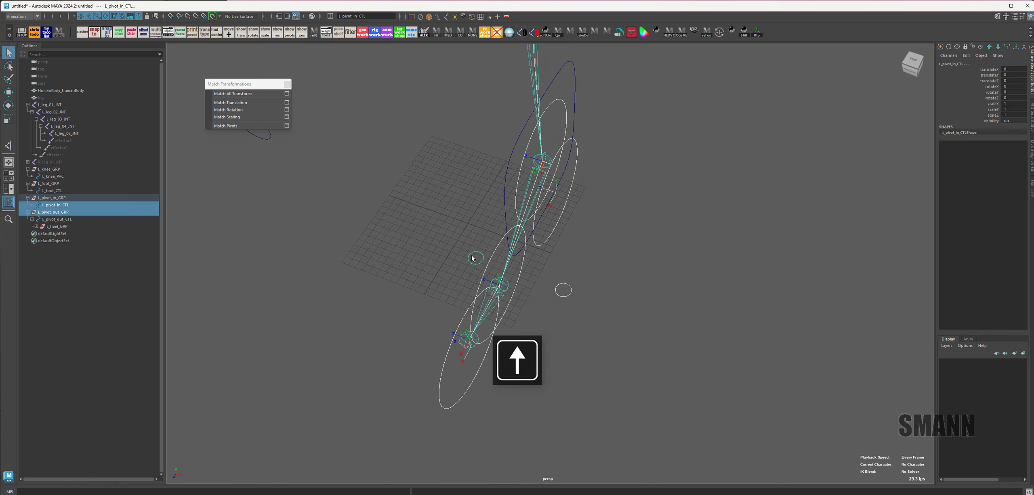
key("p")
Step: Try rotating the inner pivot control with its new children, undo the rotation and clear the selection
left_click_drag(460, 252, 514, 330, "alt")
key("Up")
key("e")
left_click_drag(593, 209, 551, 188)
key("ctrl+z")
left_click_drag(719, 252, 701, 281, "alt")
left_click(700, 281)
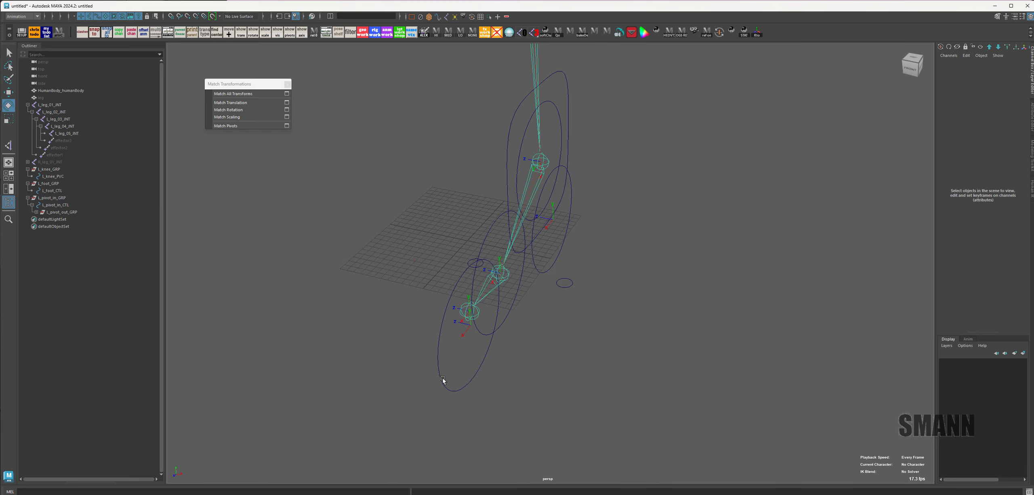
left_click(463, 275)
left_click_drag(439, 286, 604, 316, "alt")
left_click_drag(645, 350, 729, 357, "alt")
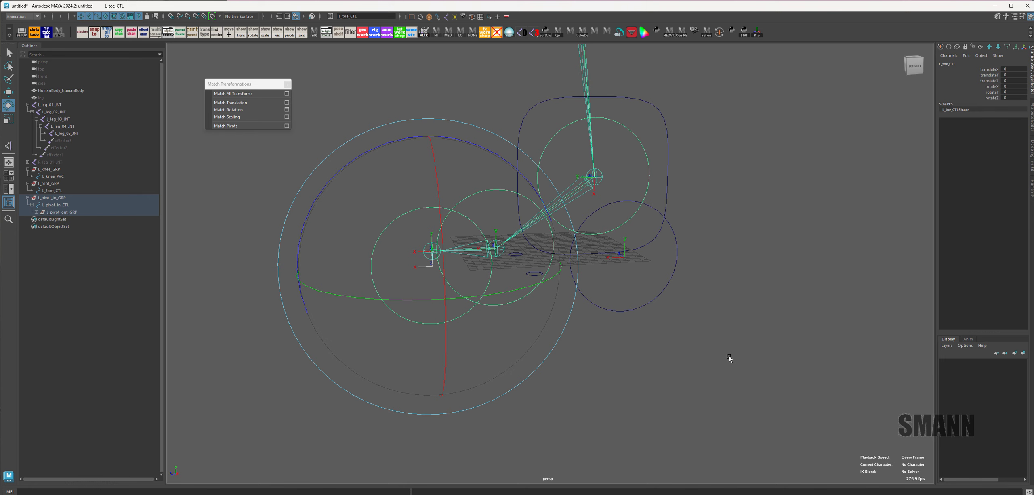
left_click_drag(716, 351, 672, 311, "alt")
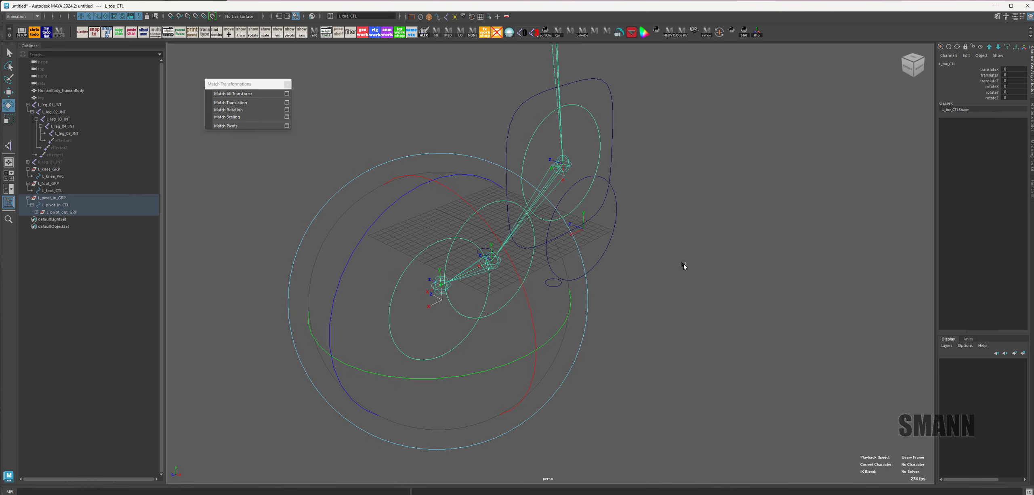
left_click_drag(684, 266, 729, 265, "alt")
left_click(727, 265)
Step: Select the outer and inner pivot controls and hide their scale and visibility channels
left_click_drag(577, 275, 556, 305)
key("w")
left_click(486, 252)
left_click(479, 254, "shift")
left_click_drag(989, 104, 987, 120)
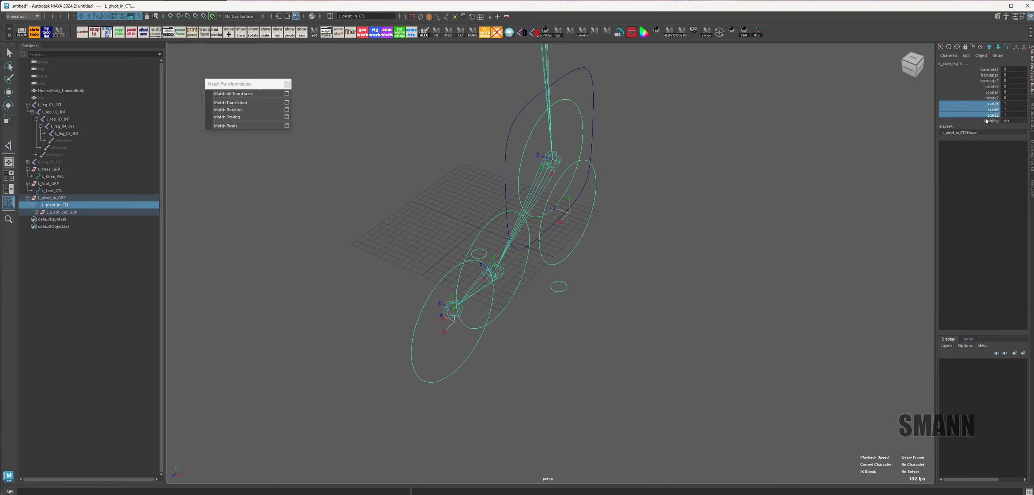
left_click(957, 48)
Step: Try moving L_pivot_out_CTL along its X axis and undo the move
key("w")
left_click(570, 291)
left_click(567, 289)
left_click_drag(667, 336, 725, 285)
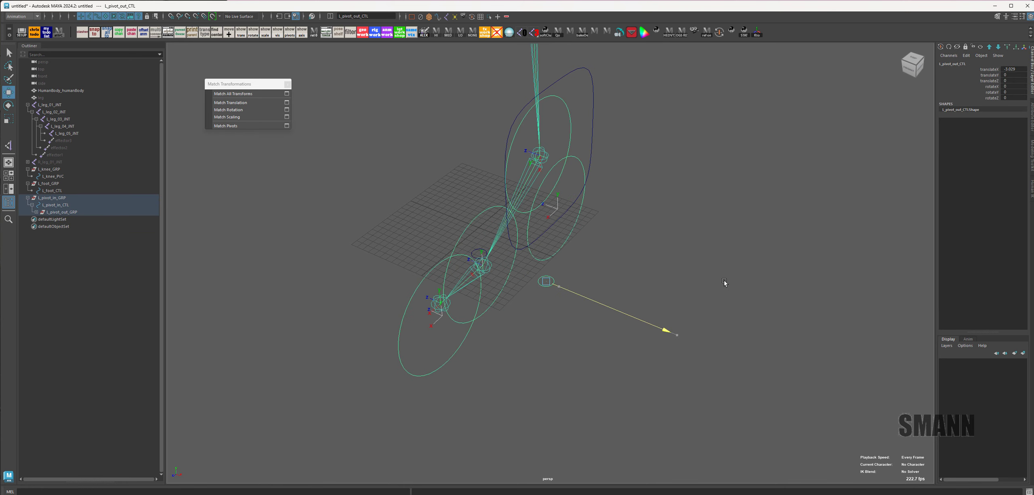
key("ctrl+z")
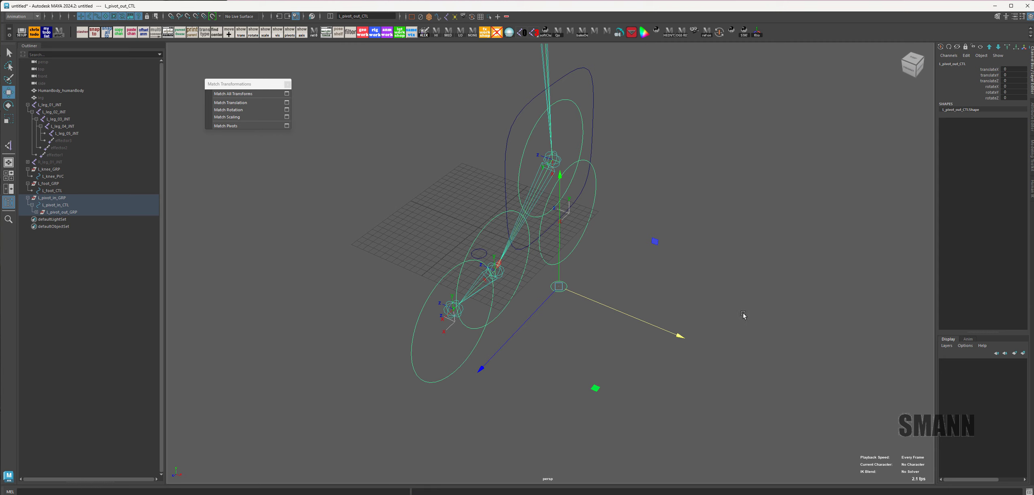
Step: Try moving L_foot_CTL to check what follows it, and undo the move
left_click_drag(743, 315, 718, 313, "alt")
left_click(722, 308)
right_click_drag(722, 309, 676, 370, "alt")
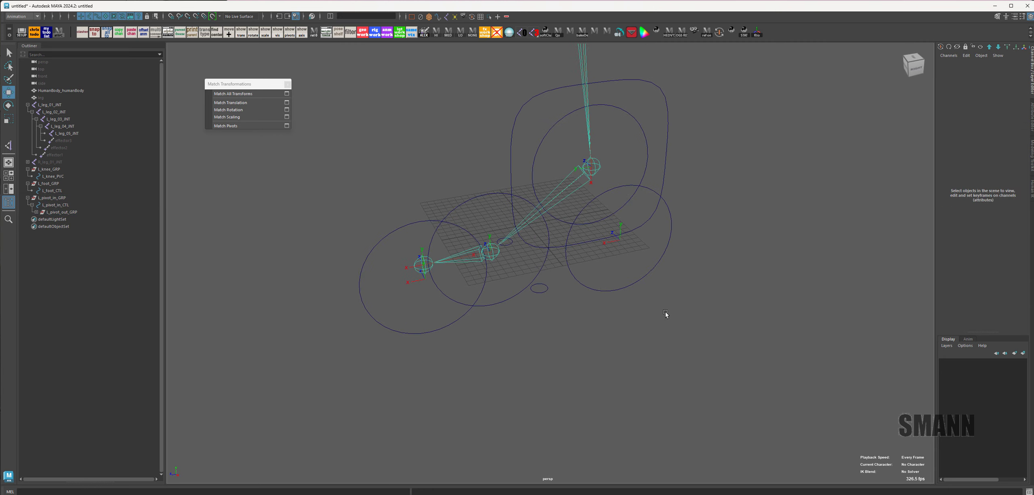
left_click(665, 107)
mouse_move(741, 308)
middle_mouse_down()
mouse_move(693, 233)
mouse_move(817, 339)
mouse_move(799, 261)
mouse_move(738, 325)
middle_mouse_up()
key("ctrl+z")
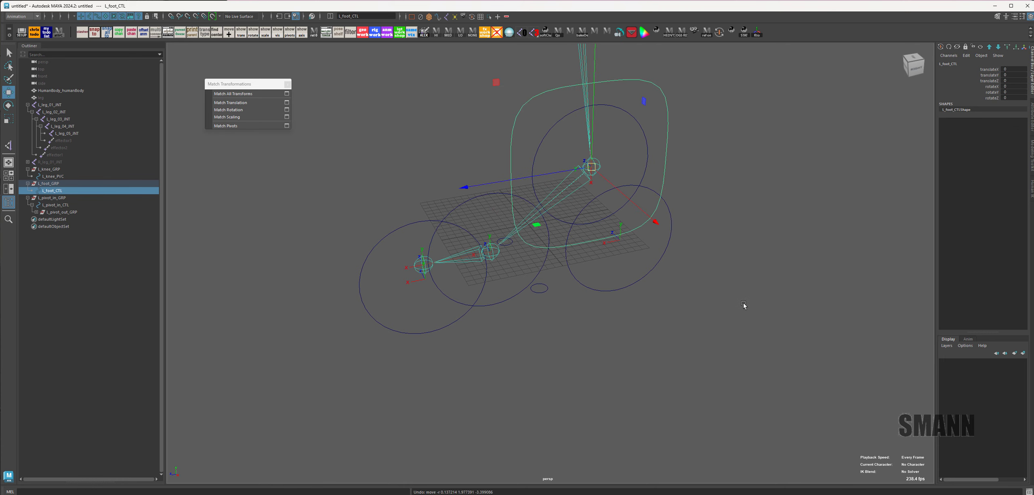
Step: Parent L_pivot_in_GRP under L_foot_CTL
left_click(738, 304)
left_click_drag(427, 301, 465, 323, "alt")
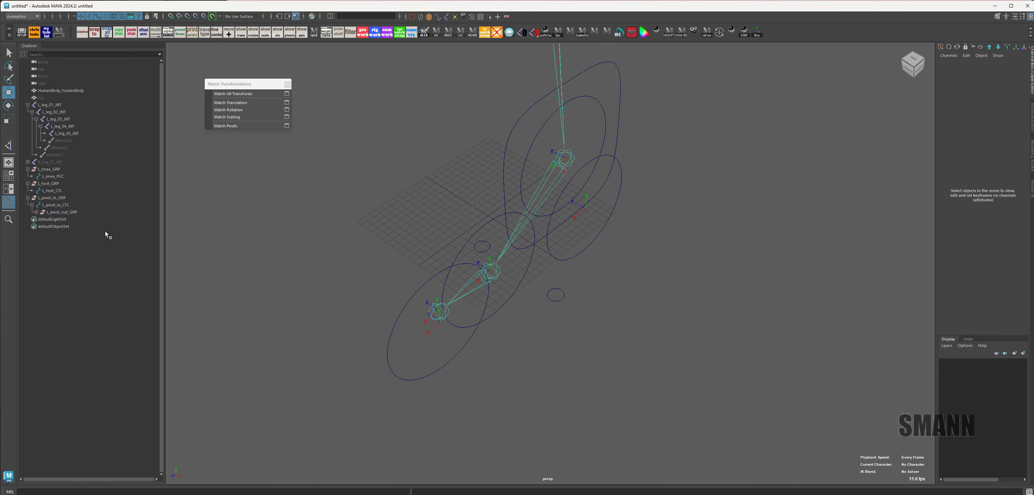
left_click(52, 197)
left_click(612, 87, "shift")
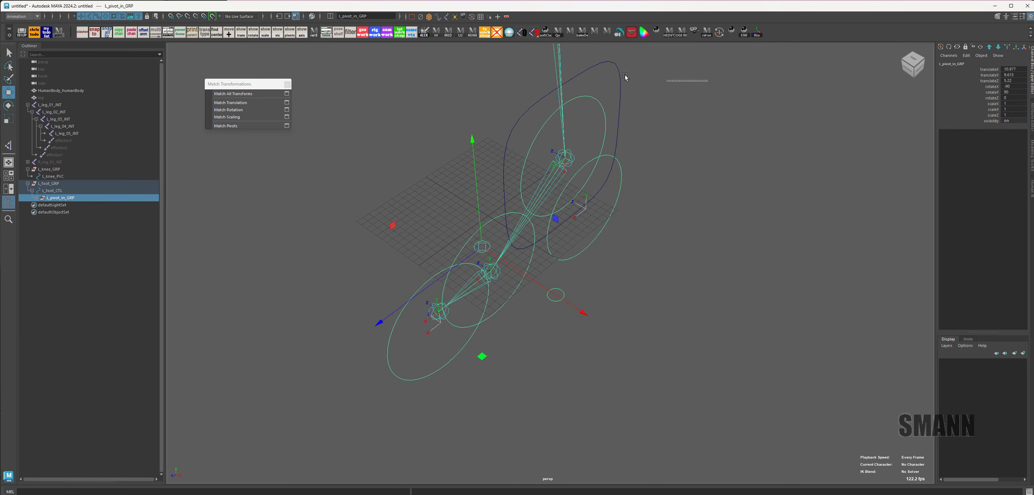
key("p")
Step: Try moving and rotating L_foot_CTL to test the complete foot hierarchy, and undo both transformations
left_click_drag(669, 81, 820, 430, "alt")
key("ctrl+z")
key("ctrl+z")
key("ctrl+z")
key("ctrl+z")
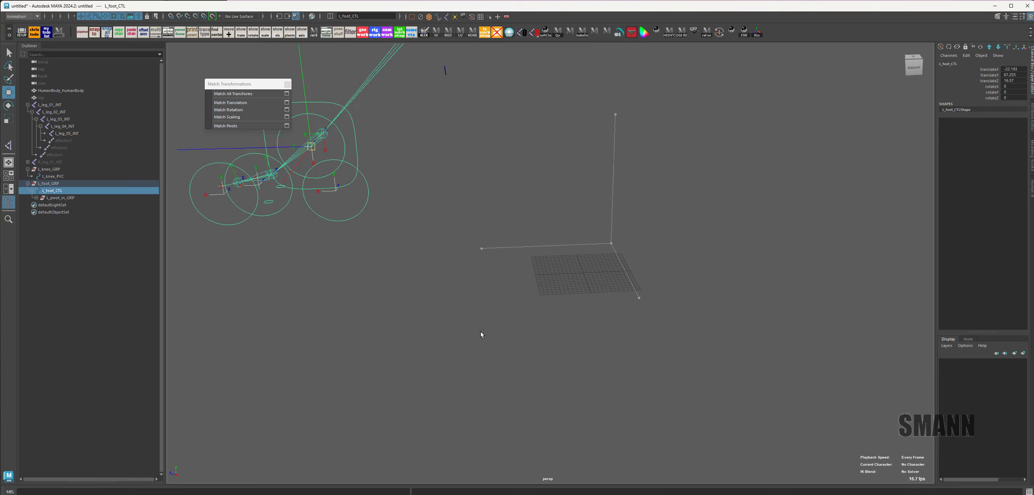
key("e")
left_click_drag(647, 338, 463, 268)
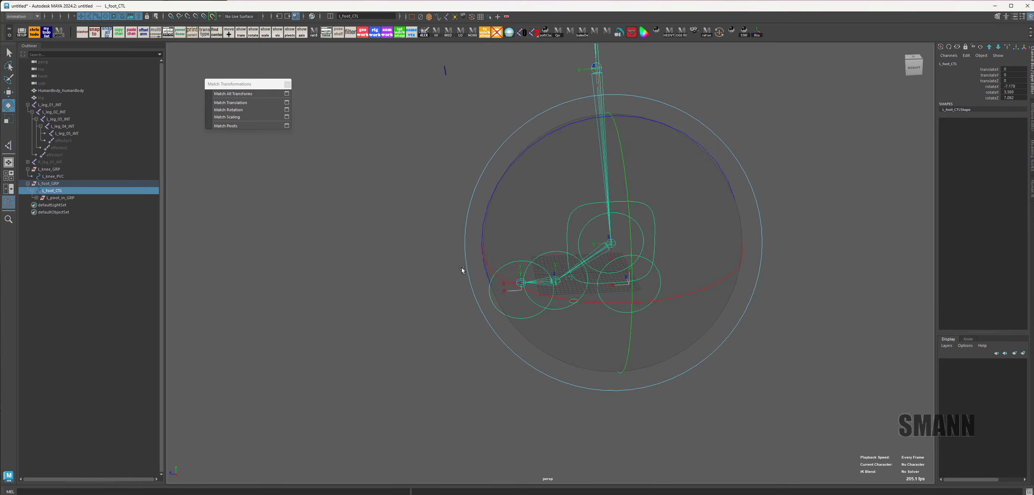
key("ctrl+z")
left_click(757, 254)
Step: Try rotating the toe control and the heel control in turn, undoing each rotation
left_click_drag(757, 255, 705, 291, "alt")
right_click_drag(705, 291, 715, 368, "alt")
left_click(517, 349)
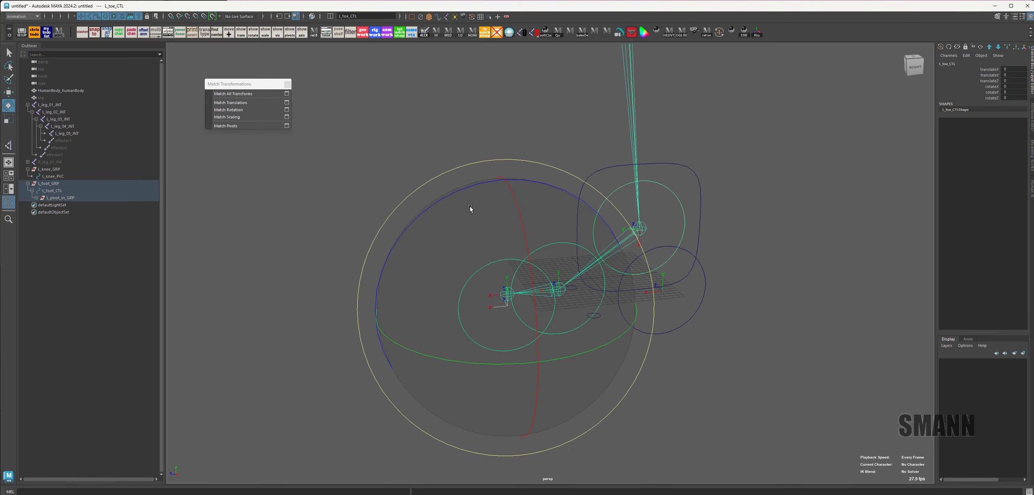
left_click_drag(456, 188, 387, 246)
key("ctrl+z")
key("ctrl+z")
left_click(702, 299)
left_click_drag(558, 219, 629, 203)
key("ctrl+z")
key("ctrl+z")
Step: Try rotating L_ball_CTL around its Z axis to test the heel lift, and undo it
left_click(572, 333)
left_click_drag(571, 338, 670, 168)
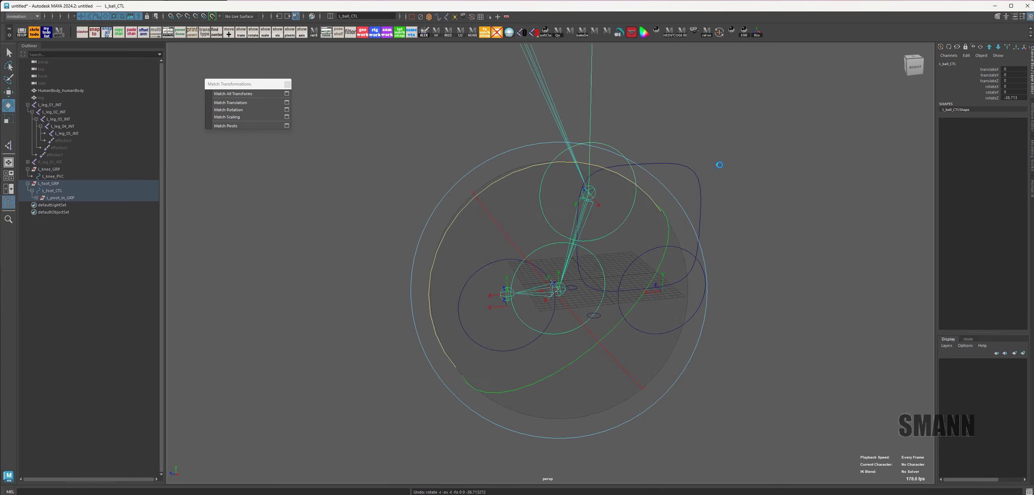
key("ctrl+z")
key("ctrl+z")
Step: Try rotating the outer and inner pivot controls to test the side rolls, undoing each rotation
left_click(596, 318)
left_click_drag(662, 360, 783, 355, "alt")
left_click_drag(707, 199, 739, 253)
key("ctrl+z")
key("ctrl+z")
left_click(529, 279)
left_click_drag(640, 204, 757, 226)
key("ctrl+z")
mouse_move(748, 286)
left_mouse_down("alt")
mouse_move(743, 324)
mouse_move(775, 325)
mouse_move(762, 277)
left_mouse_up("alt")
left_click(762, 277)
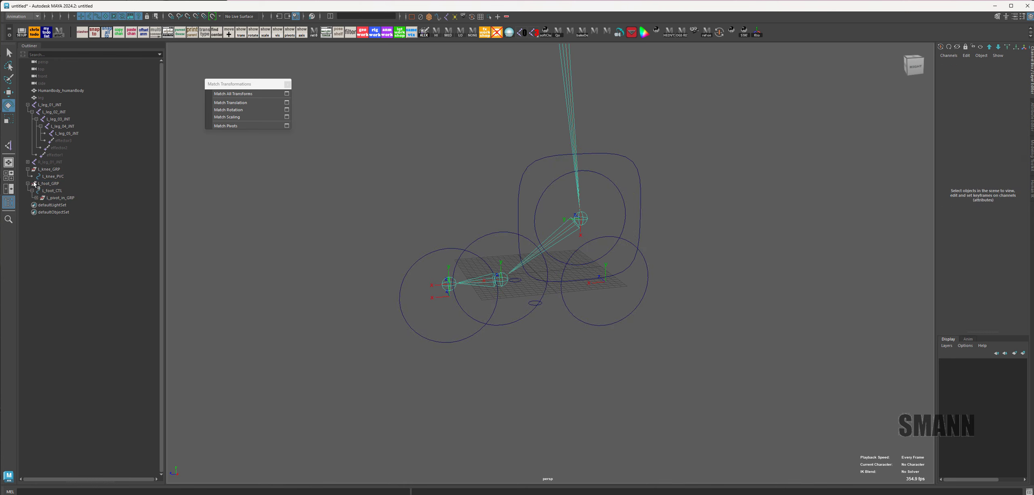
Step: Expand the entire hierarchy beneath L_foot_GRP to inspect the order of its groups and controls
left_click(28, 184)
left_click(28, 184, "shift")
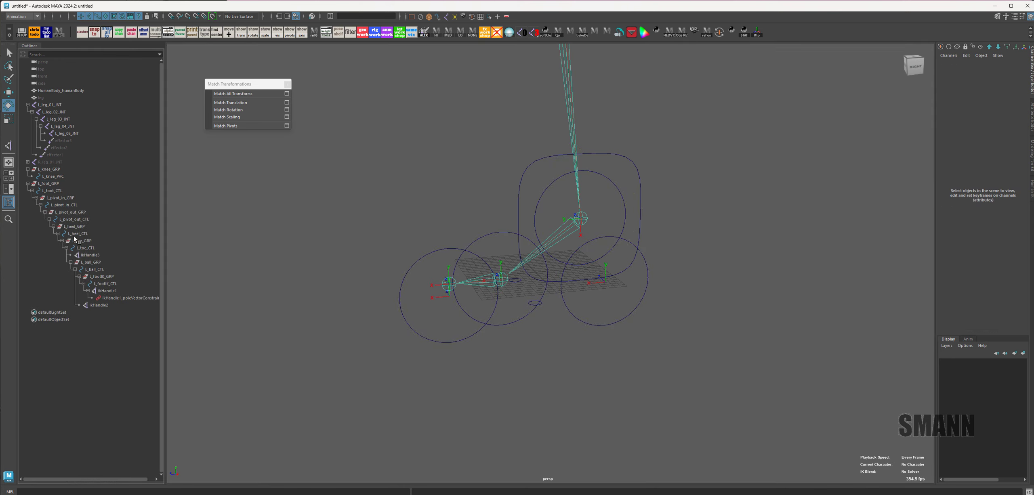
right_click_drag(620, 398, 745, 430, "alt")
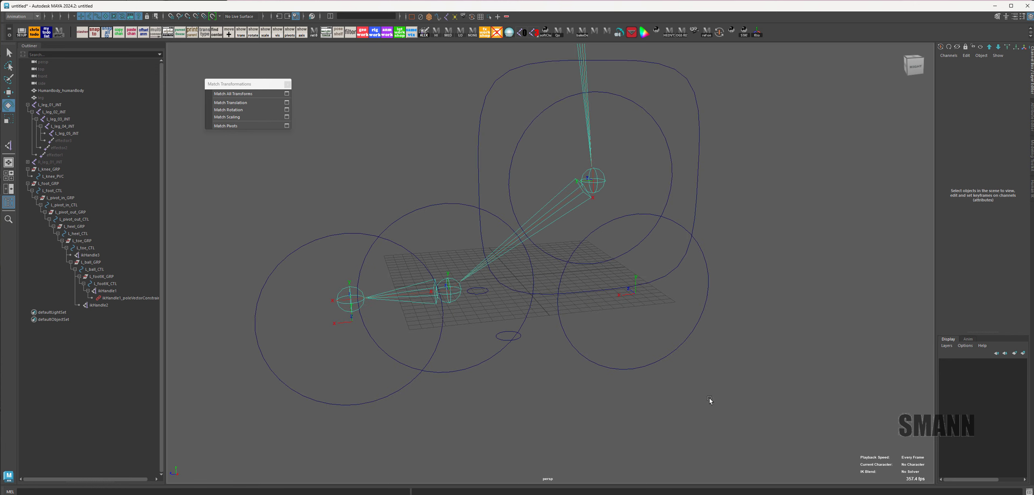
Step: Put the heel and toe controls into component mode and adjust the component selection filter for picking control vertices
left_click_drag(675, 344, 743, 416)
left_click_drag(359, 383, 385, 425, "shift")
key("F8")
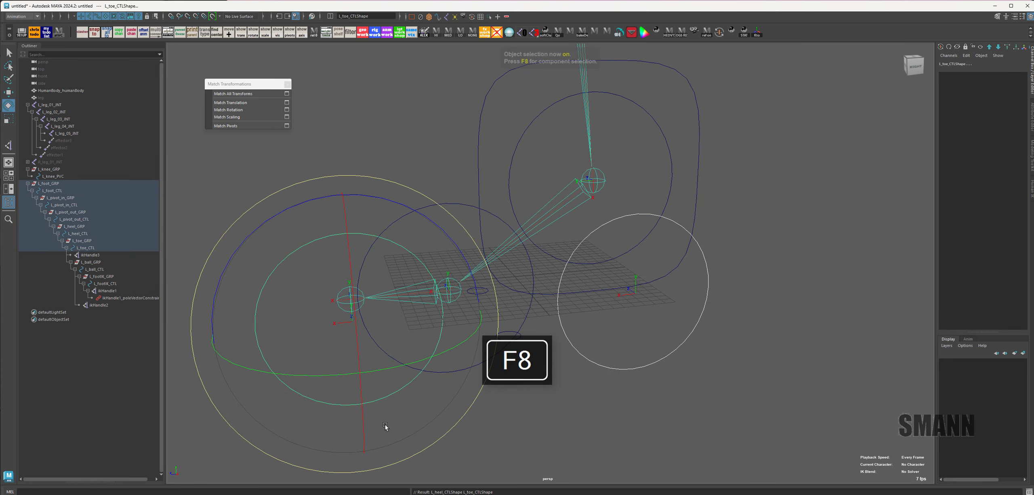
key("F8")
left_click_drag(859, 154, 205, 456)
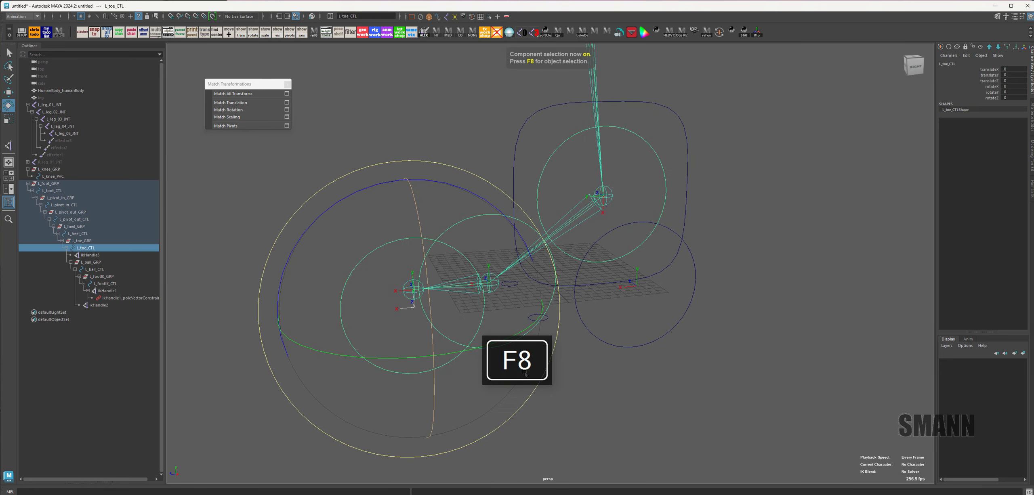
key("ctrl+z")
key("F7")
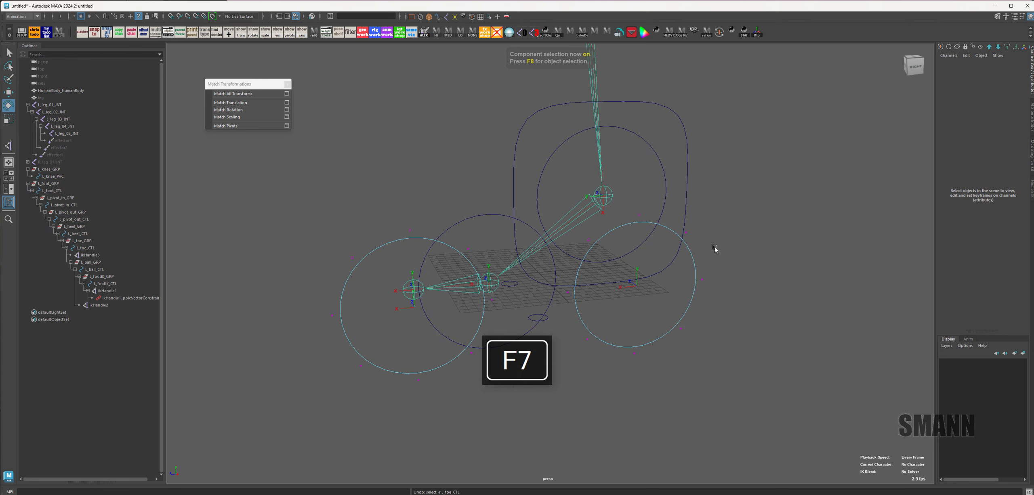
key("F8")
key("F8")
left_click(140, 17)
Step: Select all control vertices of the toe and heel circles and rotate them so both circles lie flat
left_click_drag(742, 145, 315, 412)
left_click_drag(619, 331, 538, 278, "alt")
left_click_drag(780, 353, 757, 358, "alt")
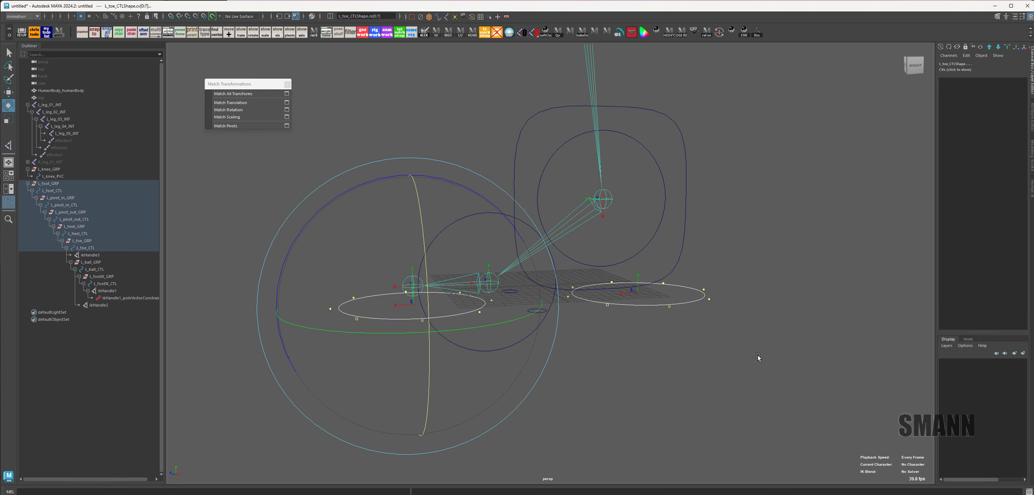
key("F8")
left_click_drag(684, 392, 688, 391, "alt")
key("F8")
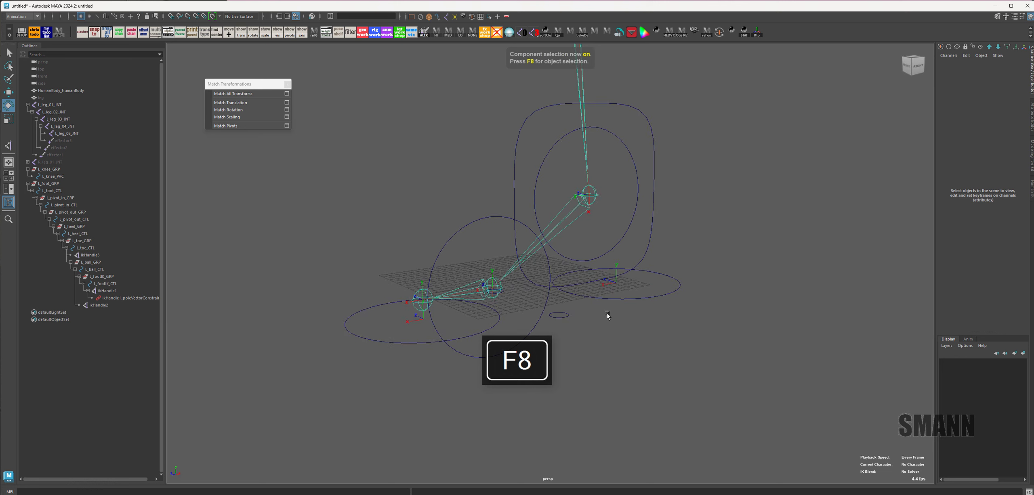
Step: Return to object mode and try rotating the toe and ball controls, undoing each rotation
key("F8")
left_click_drag(817, 390, 652, 433, "alt")
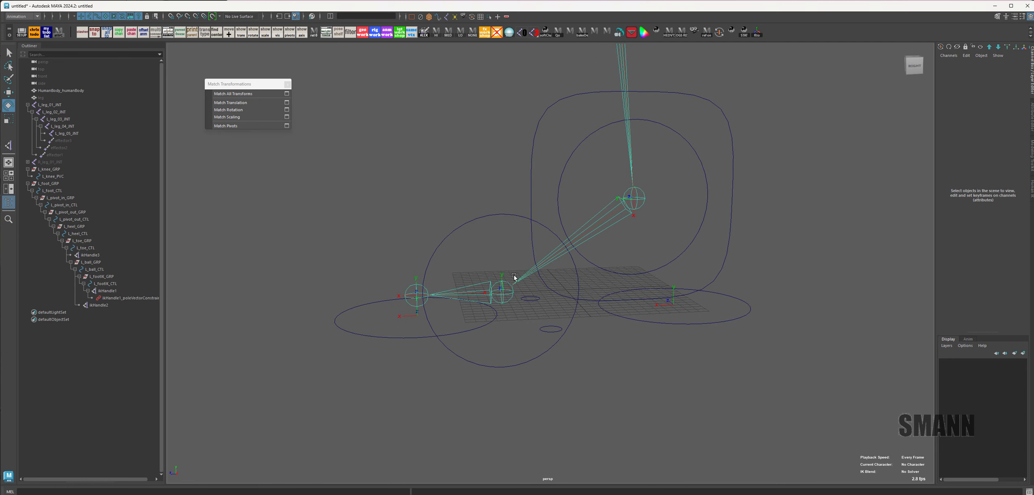
left_click(489, 285)
left_click_drag(551, 175, 608, 259)
key("ctrl+z")
left_click(646, 332)
left_click(554, 236)
key("ctrl+z")
left_click(808, 244)
left_click_drag(808, 244, 772, 312, "alt")
key("w")
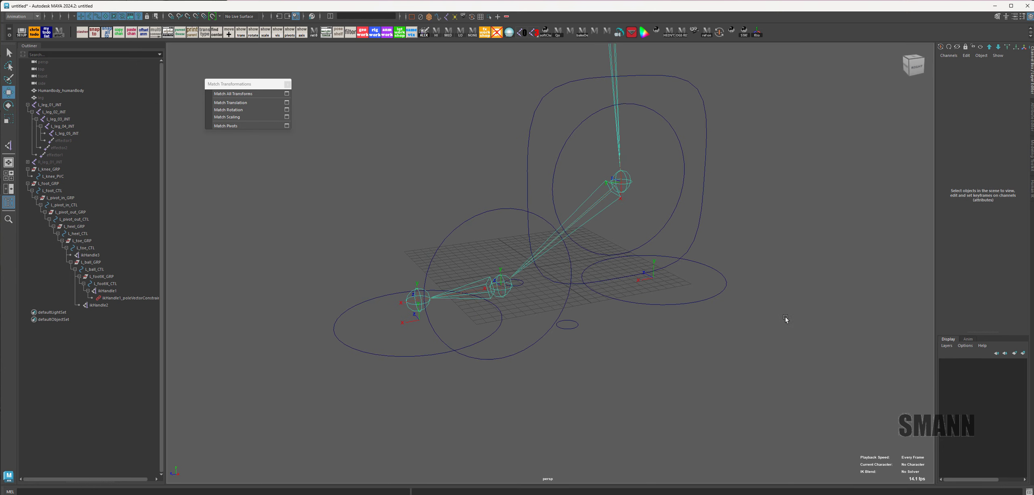
Step: Create a NURBS circle for an additional toe control
key("space")
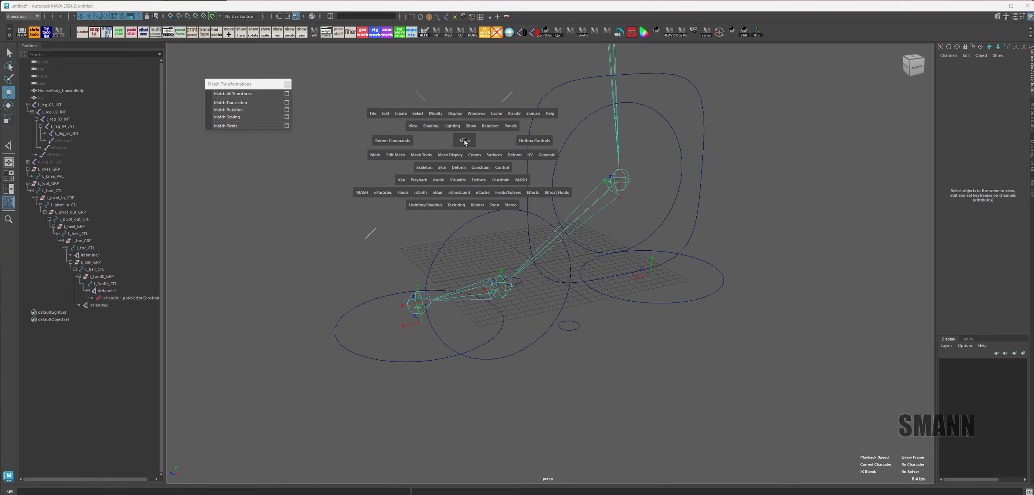
left_click(403, 114)
mouse_move(464, 128)
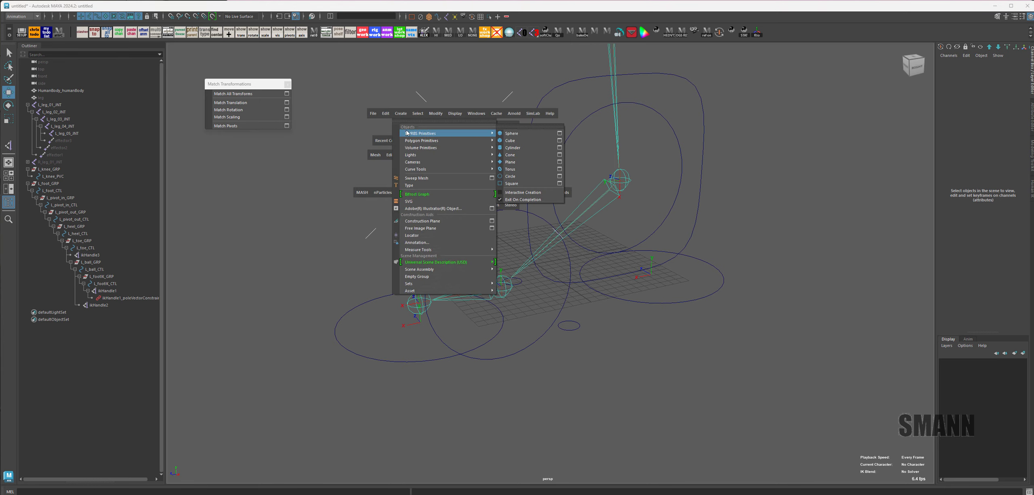
left_click(515, 178)
key("space")
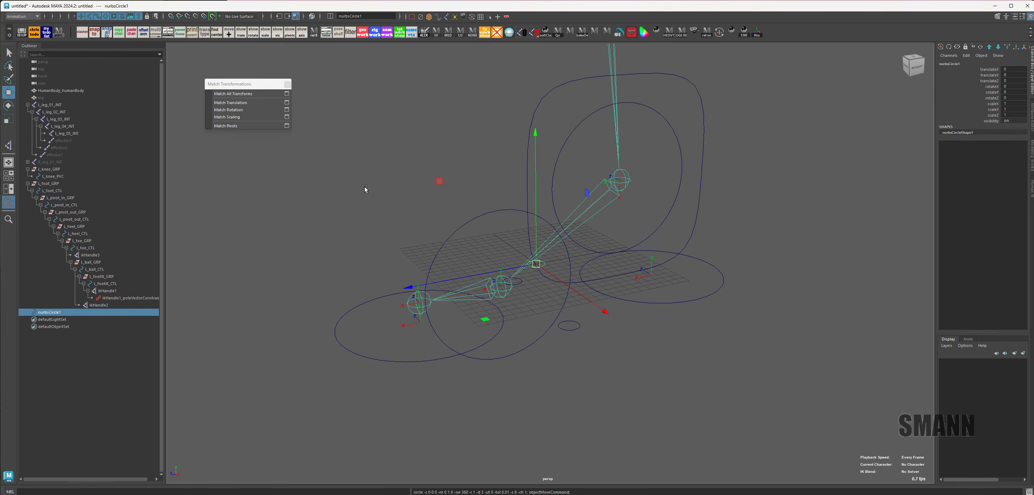
Step: Group the new circle and rename the circle itself L_toe_CTL
key("ctrl+g")
left_click(28, 313)
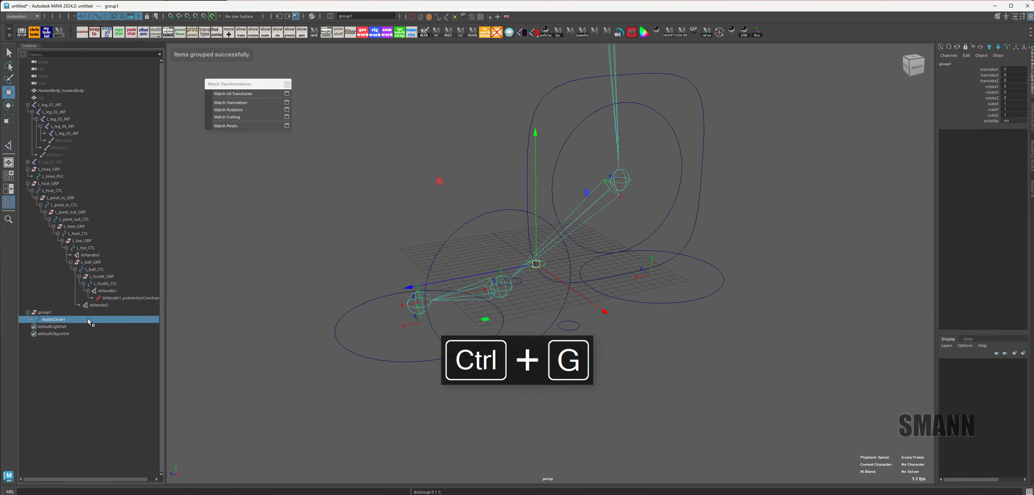
double_click(56, 320)
key("BackSpace")
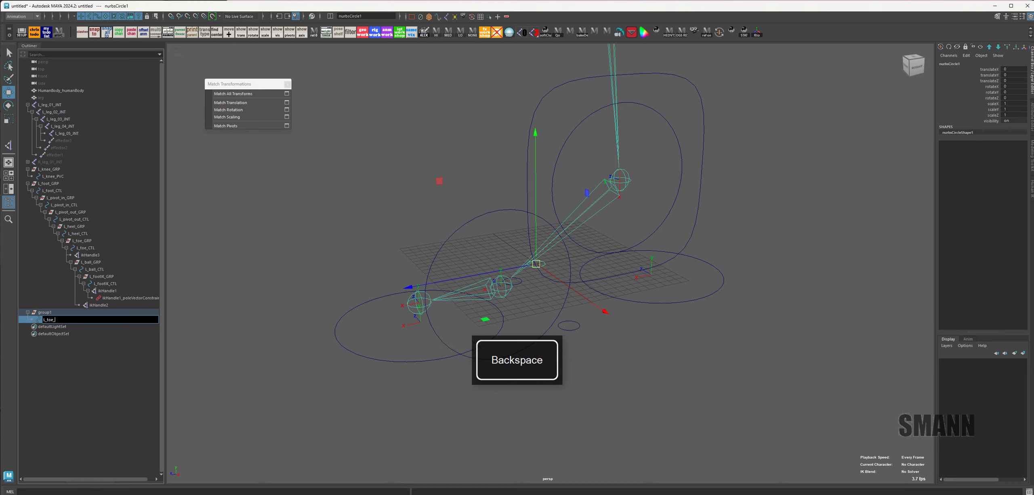
key("Return")
Step: Rename the existing toe control inside the L_foot_GRP hierarchy to L_toeRoll_CTL
left_click(466, 366)
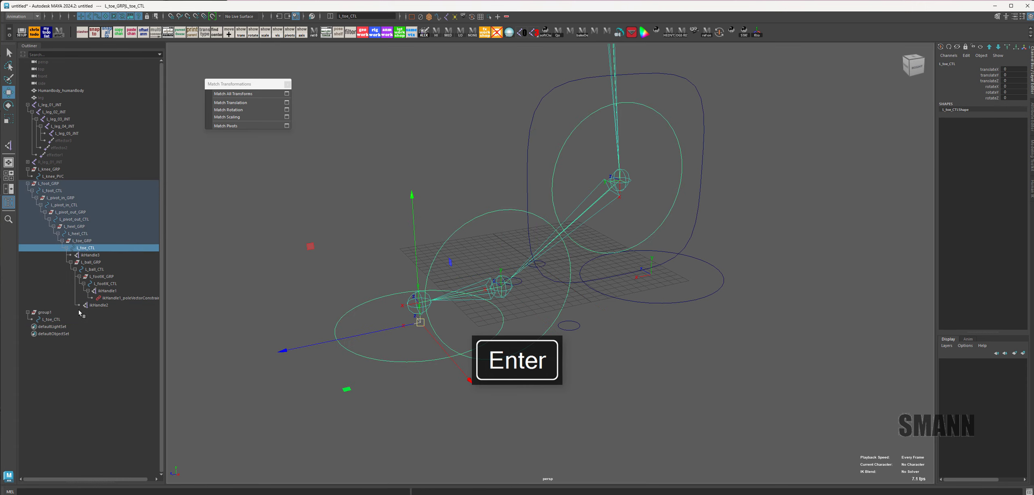
double_click(125, 248)
key("Left")
key("Left")
key("Left")
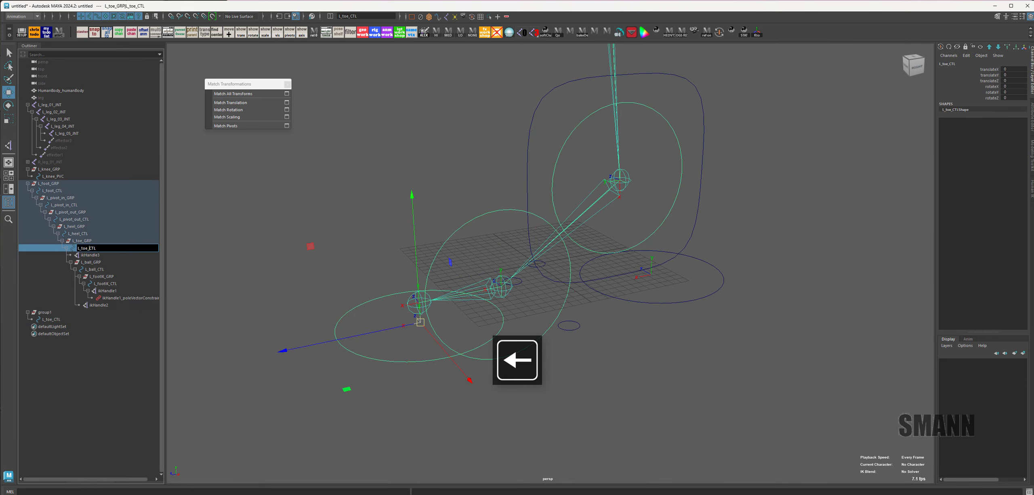
type("RT")
key("BackSpace")
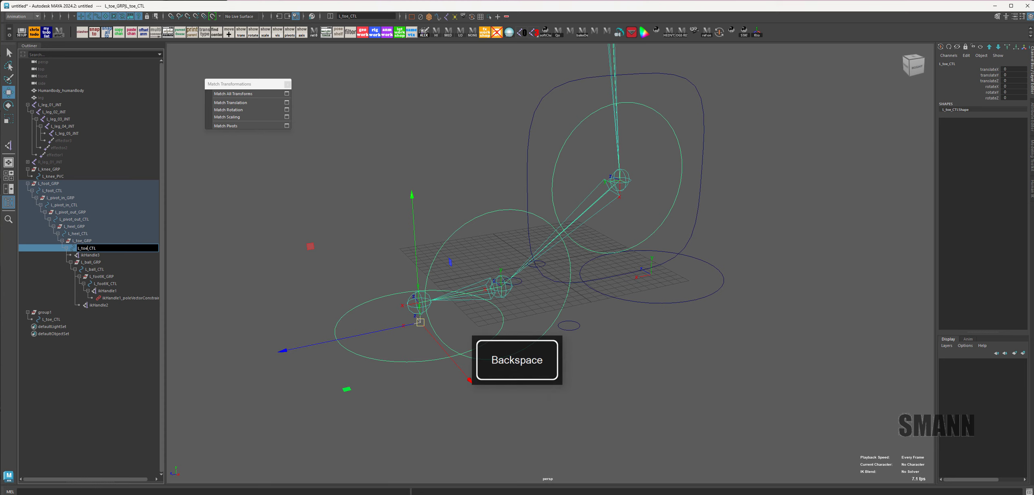
type("oll")
key("Return")
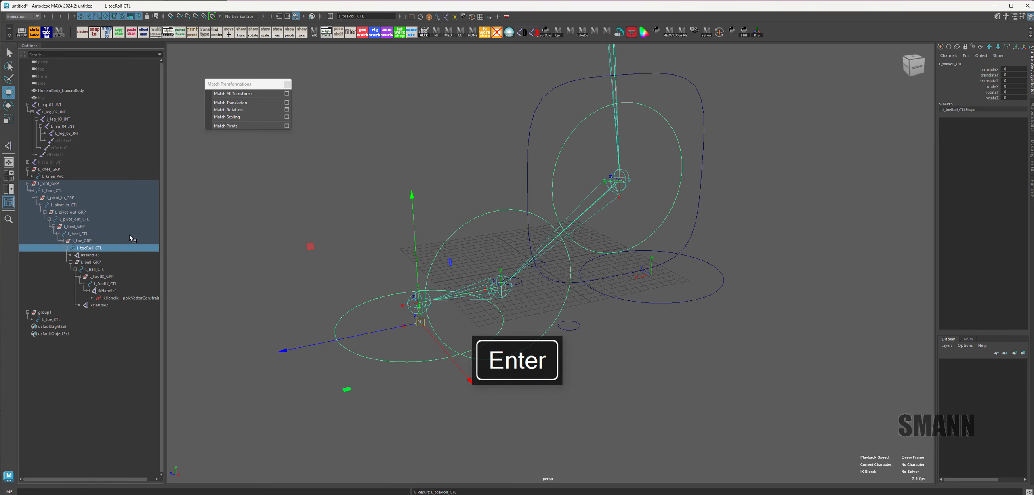
Step: Rename the parent group of L_toeRoll_CTL to L_toeRoll_GRP
double_click(122, 241)
key("Left")
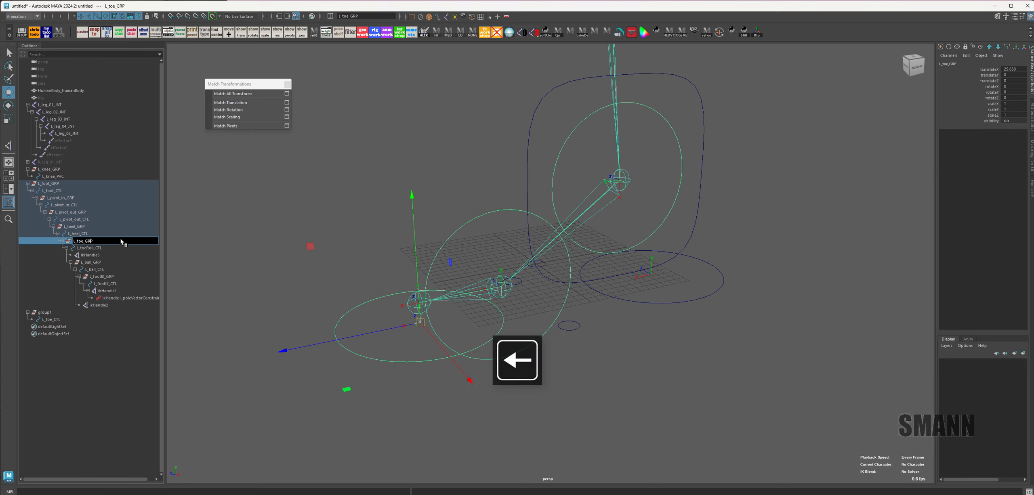
type("Roll")
key("Return")
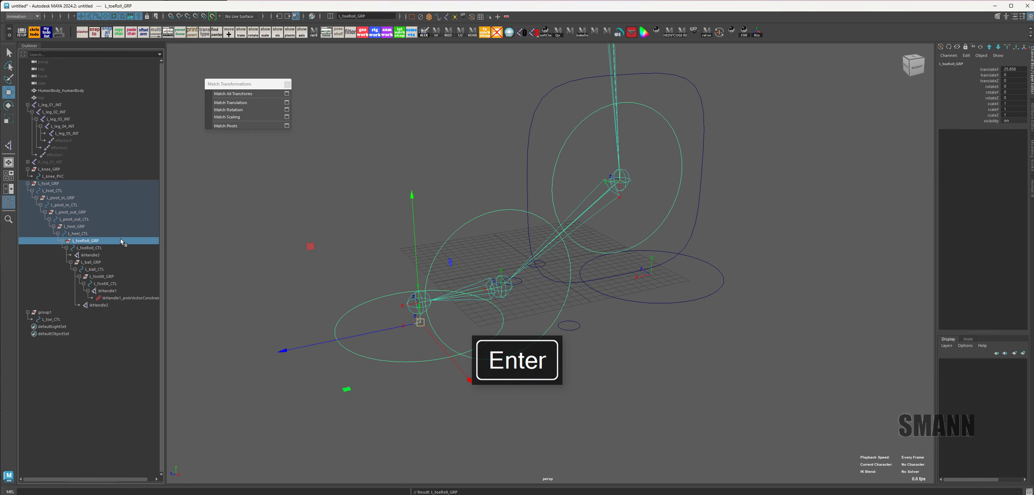
Step: Rename the new circle's parent group to L_toe_GRP and match its transforms to the L_leg_04_JNT joint
left_click(263, 228)
double_click(49, 313)
type("L")
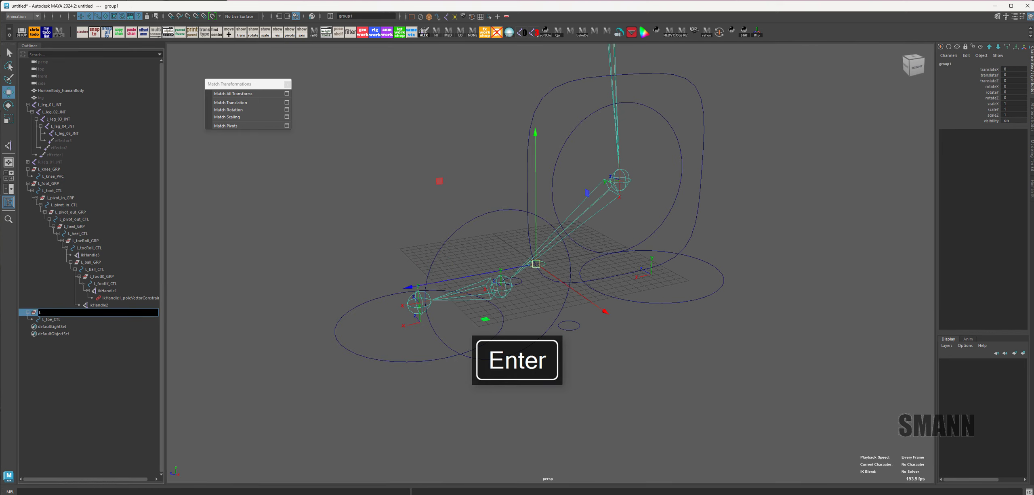
type("_toe_GRP")
key("Return")
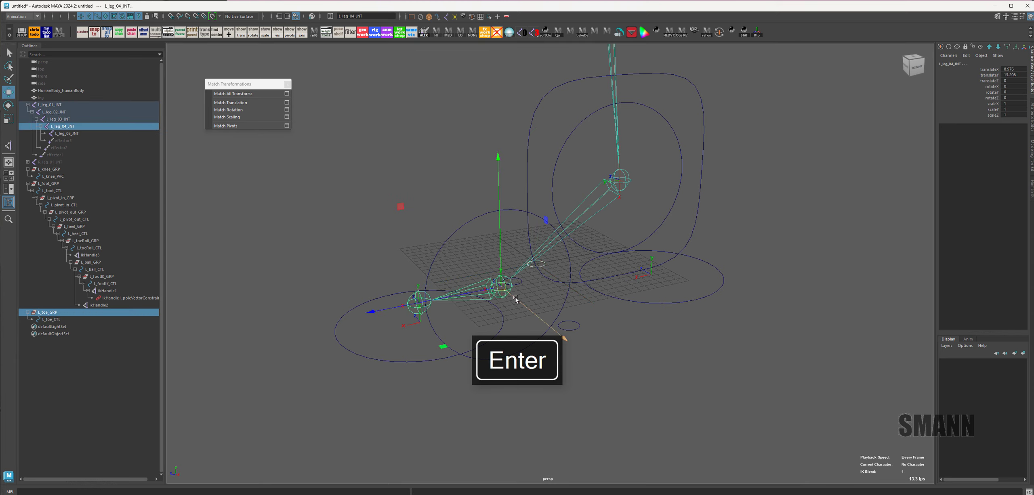
left_click(239, 354)
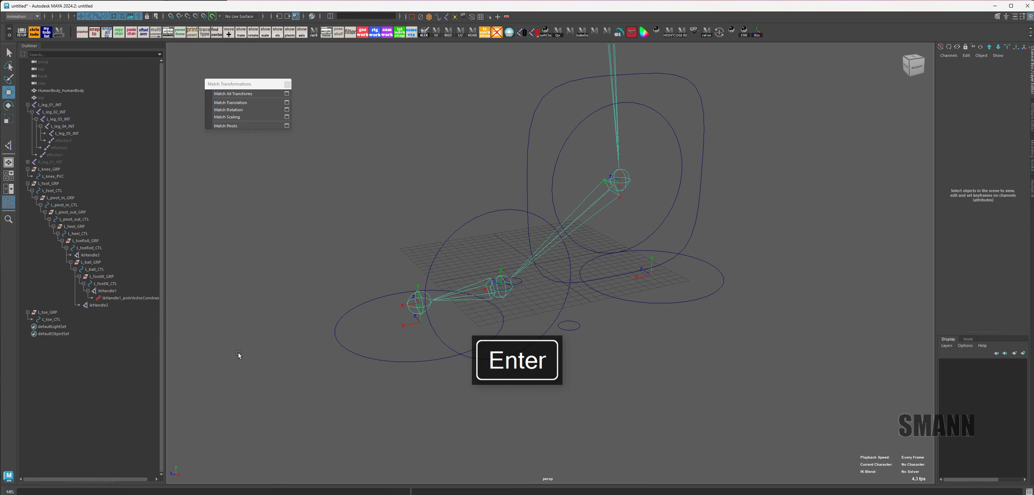
Step: Select all control vertices of L_toe_CTL, scale them up, and rotate them so the circle stands upright around the ball joint
left_click(59, 320)
key("F8")
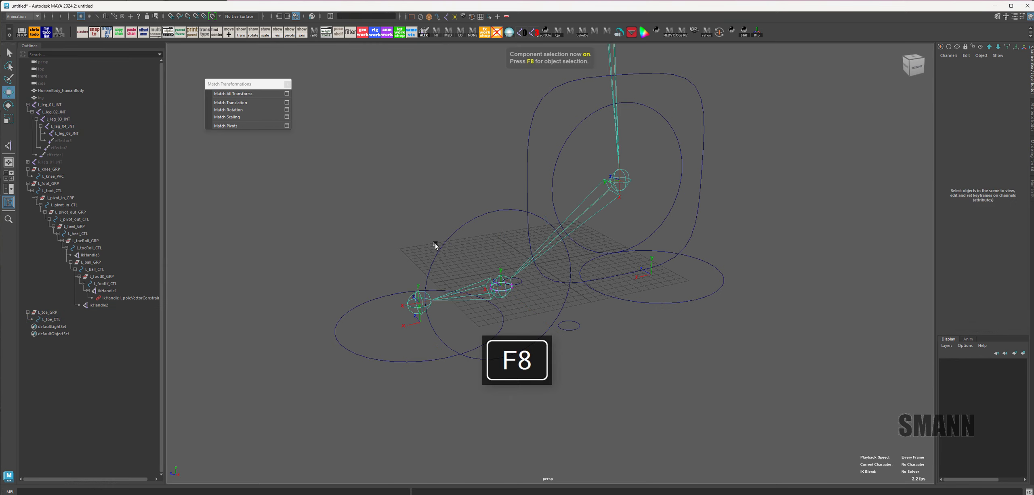
left_click_drag(433, 247, 520, 293)
key("r")
left_click_drag(576, 291, 558, 293)
key("e")
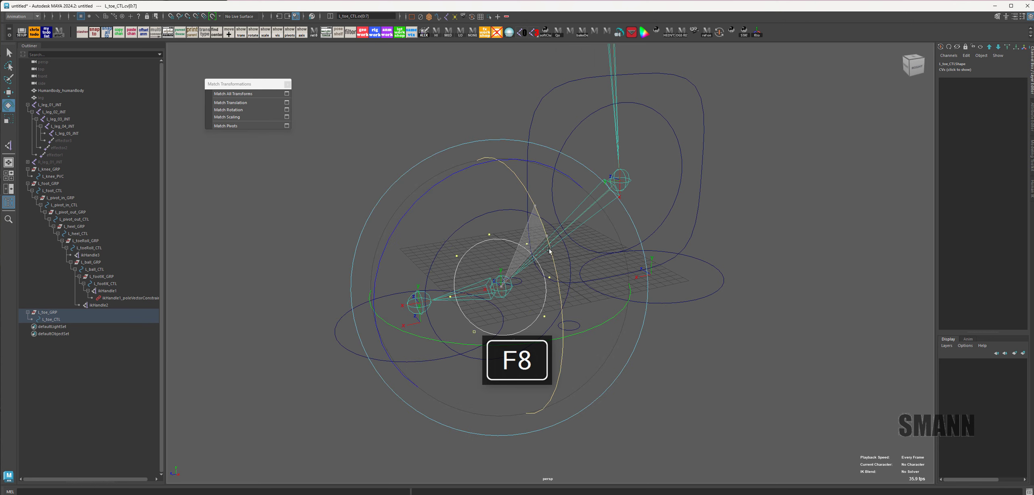
left_click(751, 331)
key("F8")
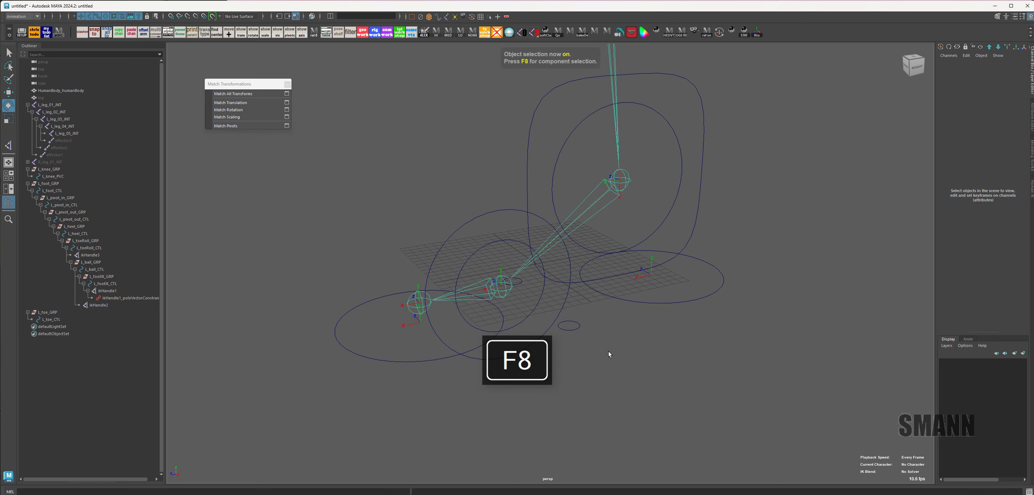
Step: Try rotating the L_toe_CTL and L_toeRoll_CTL controls, undoing the rotation
left_click_drag(609, 351, 704, 367, "alt")
left_click(468, 340)
left_click_drag(469, 340, 392, 329, "alt")
key("w")
left_click(651, 385)
left_click(502, 240)
key("e")
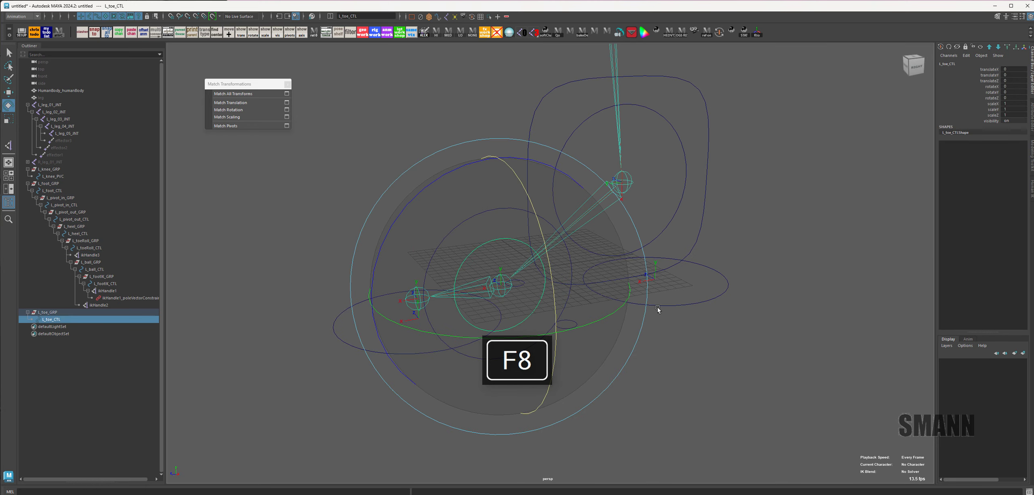
left_click(420, 345)
left_click(425, 347)
left_click_drag(373, 223, 465, 383)
key("ctrl+z")
Step: Parent ikHandle3 under the L_toe_CTL control
left_click(655, 363)
key("w")
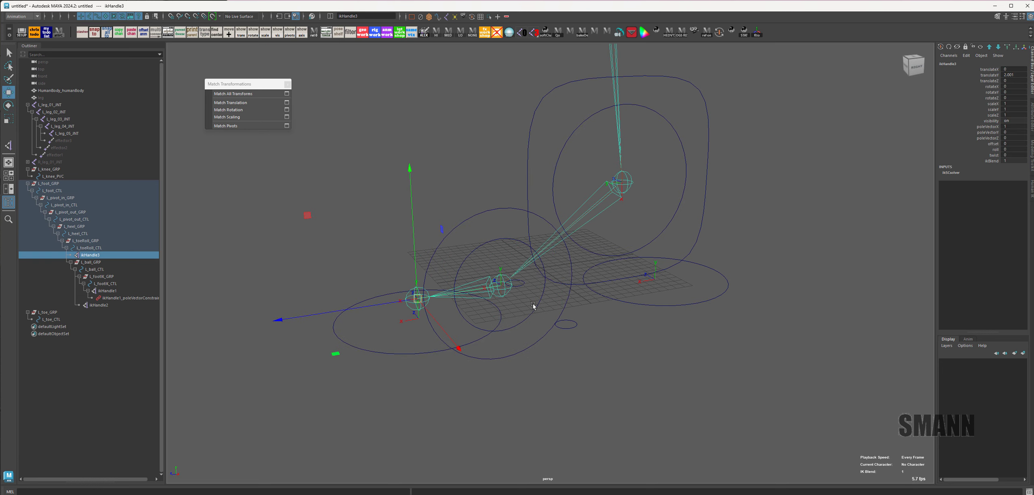
left_click(546, 310, "shift")
key("p")
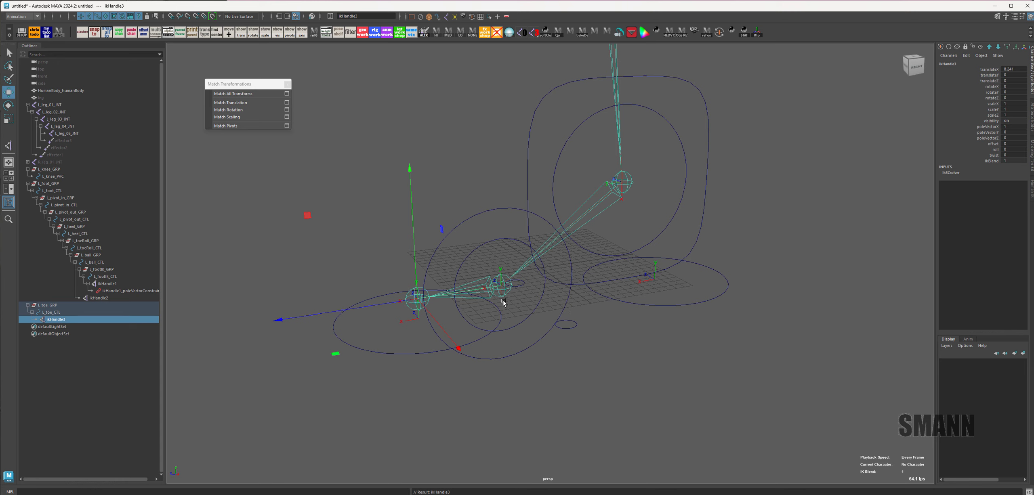
Step: Try rotating L_toe_CTL to test the toe bend, undoing each rotation
key("Up")
key("e")
middle_click_drag(437, 207, 453, 194)
key("ctrl+z")
left_click(680, 149)
mouse_move(501, 191)
left_mouse_down()
mouse_move(490, 227)
mouse_move(494, 189)
mouse_move(501, 202)
left_mouse_up()
key("ctrl+z")
Step: Try moving L_foot_CTL to check whether the toe control follows, and undo the move
key("w")
middle_click_drag(667, 424, 734, 374)
key("ctrl+z")
left_click(690, 95)
left_click_drag(691, 94, 715, 106)
middle_click_drag(752, 393, 802, 306)
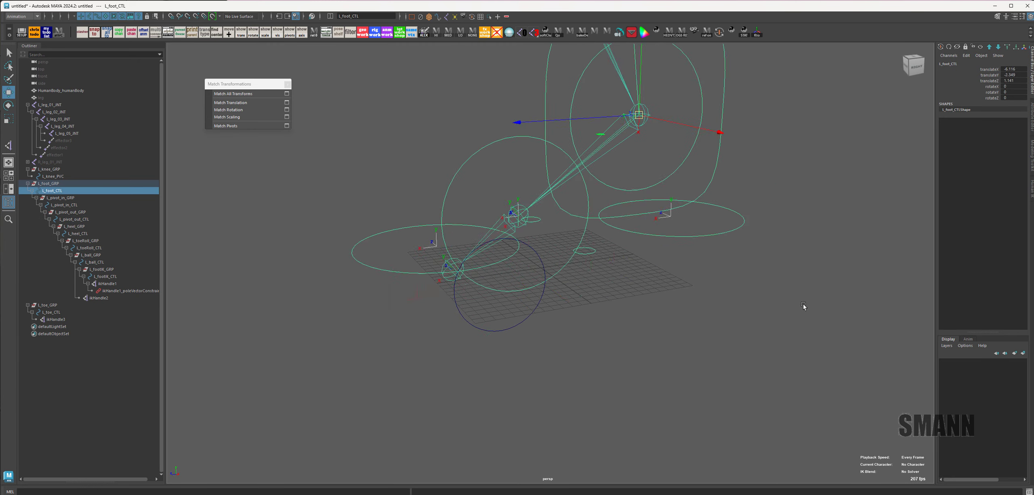
key("ctrl+z")
Step: Parent L_toe_GRP under the L_toeRoll_CTL control
left_click(787, 301)
left_click(505, 245)
key("Up")
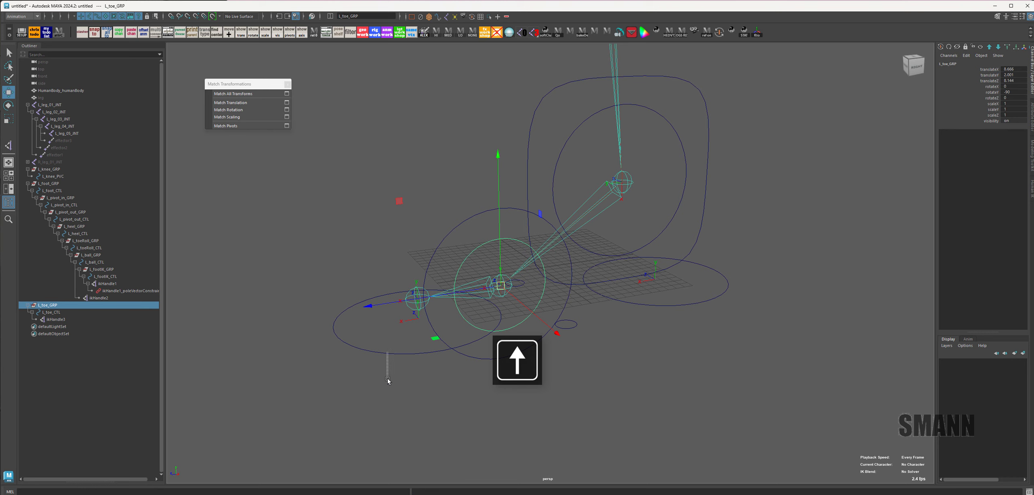
left_click_drag(387, 354, 388, 379, "shift")
key("p")
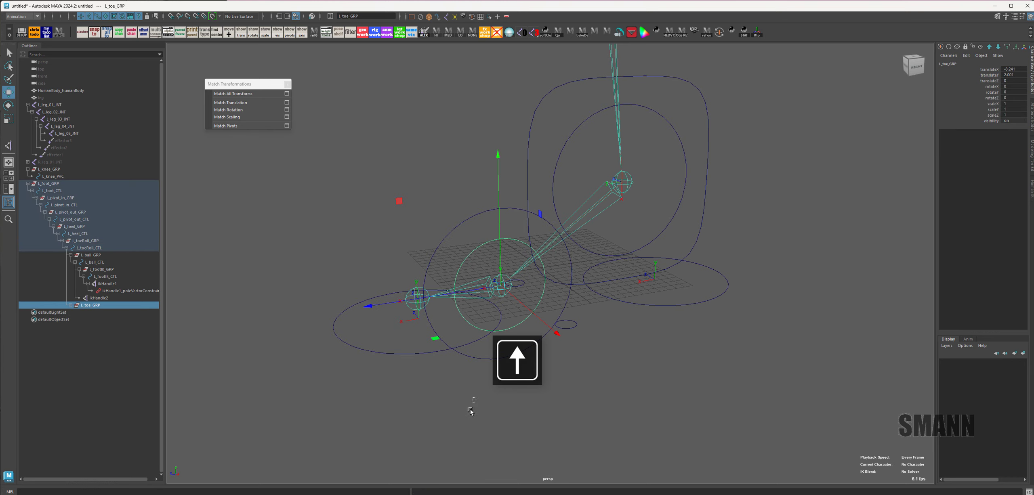
Step: Try rotating L_ball_CTL and the toe roll control to test the foot hierarchy, undoing each rotation
left_click_drag(469, 410, 469, 414)
left_click_drag(516, 337, 526, 361)
key("e")
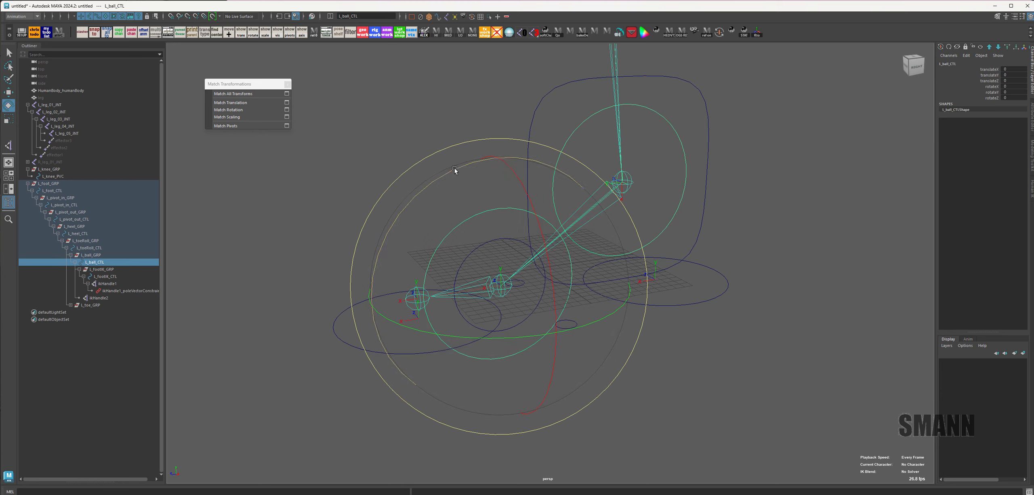
left_click_drag(454, 168, 315, 270)
key("ctrl+z")
left_click(575, 388)
left_click(430, 329)
key("ctrl+z")
key("ctrl+z")
Step: Try rotating the heel control and moving L_foot_CTL, undoing both changes
left_click(718, 292)
left_click_drag(546, 253, 556, 238)
key("ctrl+z")
left_click(702, 100)
key("w")
left_click_drag(622, 183, 650, 265)
key("ctrl+z")
left_click(758, 273)
Step: Hide the scale and visibility channels of L_toe_CTL
left_click_drag(562, 374, 545, 313, "alt")
left_click(554, 311)
left_click_drag(992, 103, 992, 121)
left_click(957, 48)
key("w")
left_click_drag(762, 372, 802, 381, "alt")
left_click(787, 380)
Step: Try rotating L_ball_CTL on its own, and undo the rotation
left_click(469, 211)
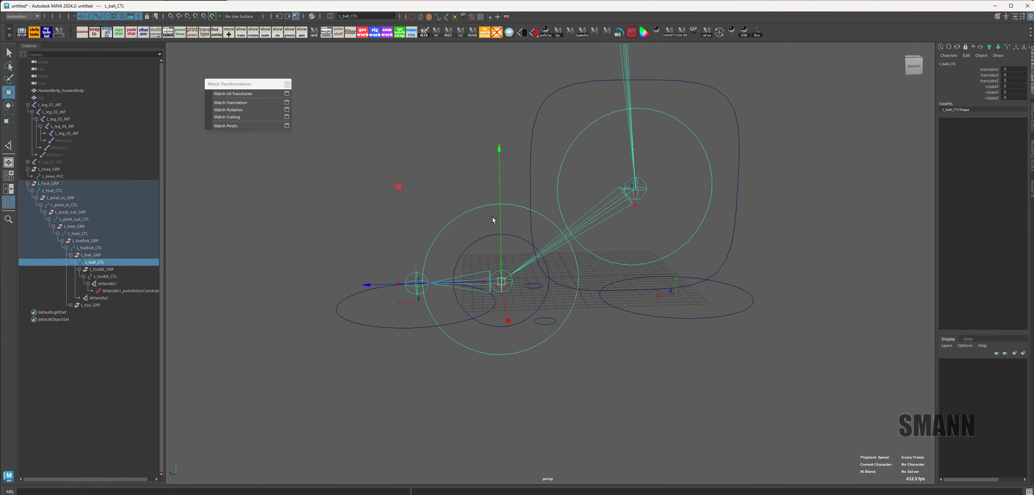
key("e")
left_click_drag(557, 167, 508, 170)
key("ctrl+z")
Step: Reshape the lower control vertices of the L_ball_CTL circle so the control becomes a half-circle above the foot
key("F8")
left_click(814, 370)
key("F8")
left_click_drag(396, 280, 617, 382)
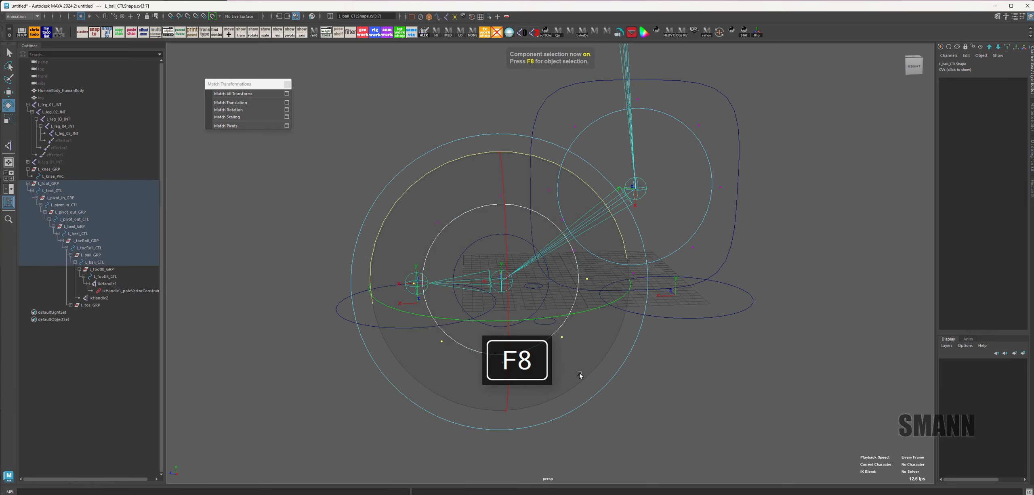
left_click_drag(489, 176, 499, 152)
key("w")
key("F8")
left_click(764, 321)
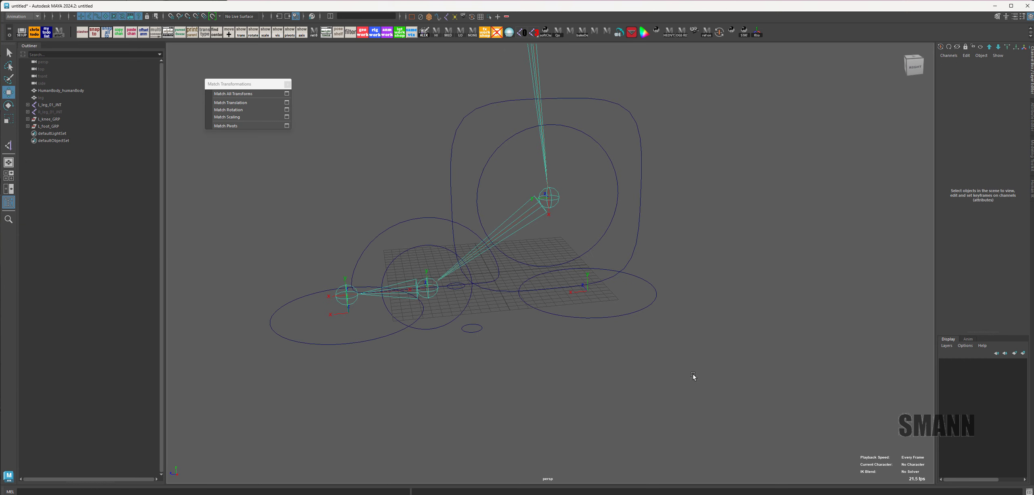
Step: Expand the L_foot_GRP hierarchy and put only the shape of L_toeRoll_CTL into component mode
left_click(362, 363)
left_click_drag(642, 346, 403, 388, "alt")
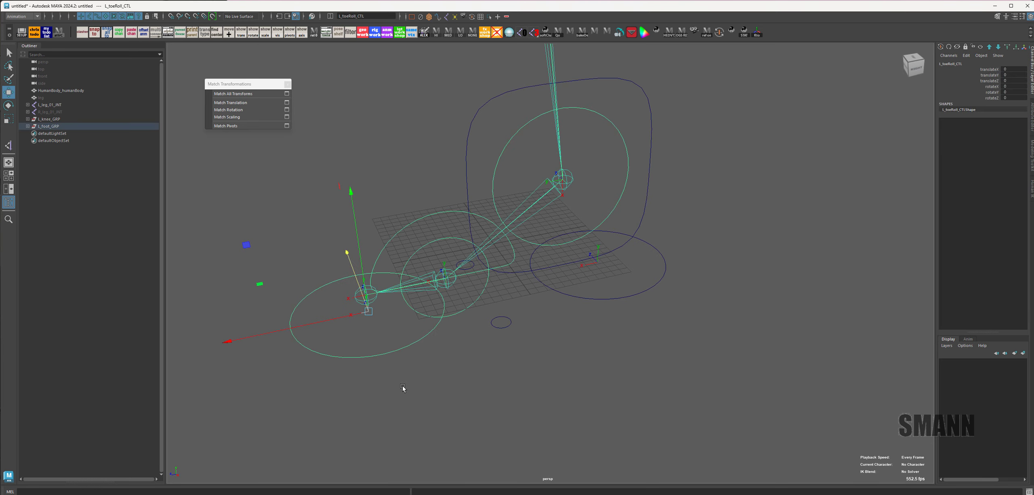
left_click(28, 127, "shift")
key("F8")
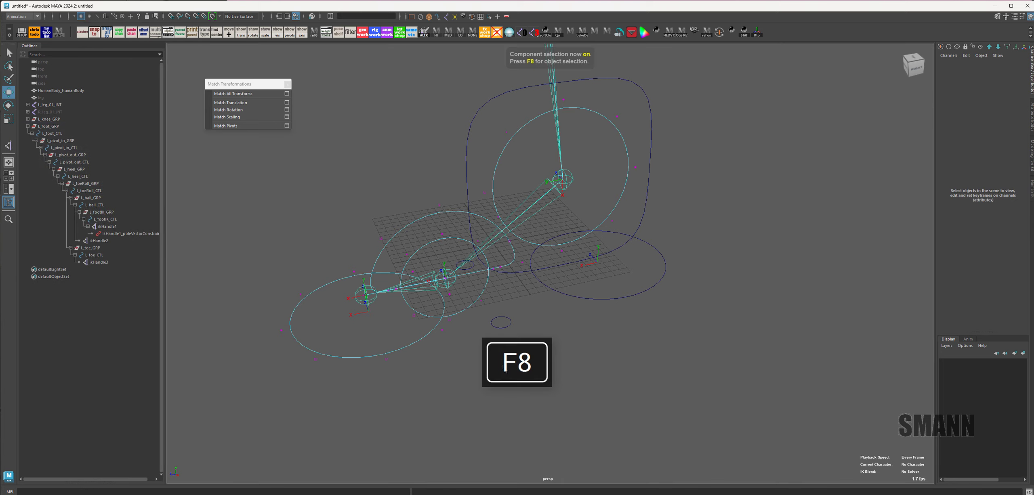
key("F8")
key("F8")
key("F8")
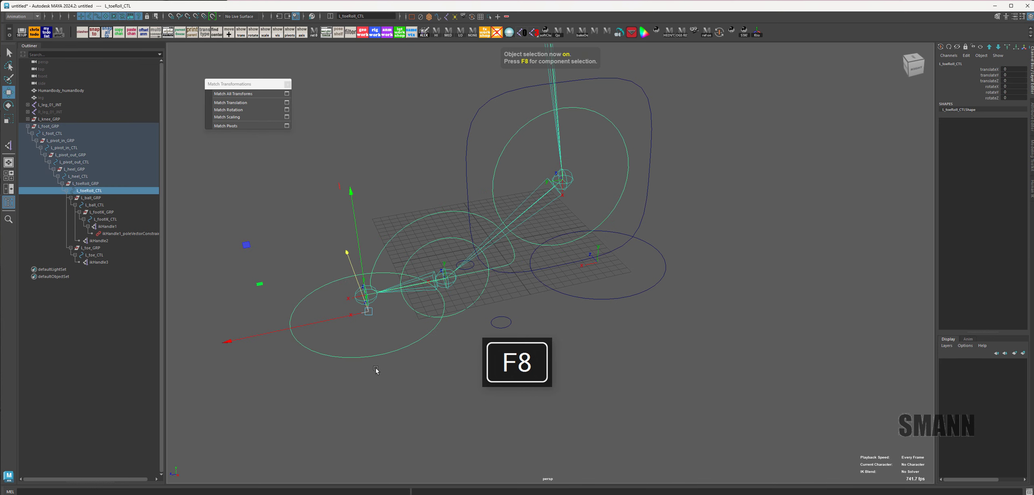
key("Down")
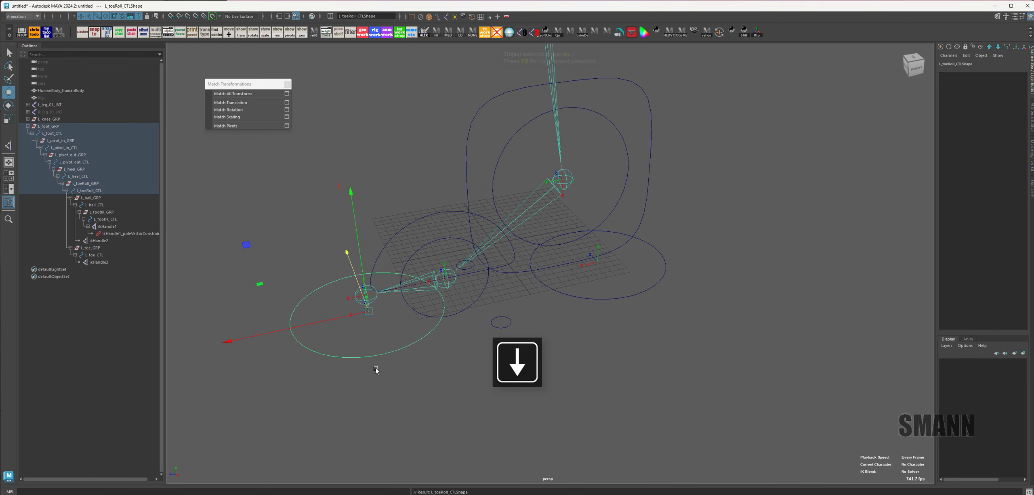
key("F8")
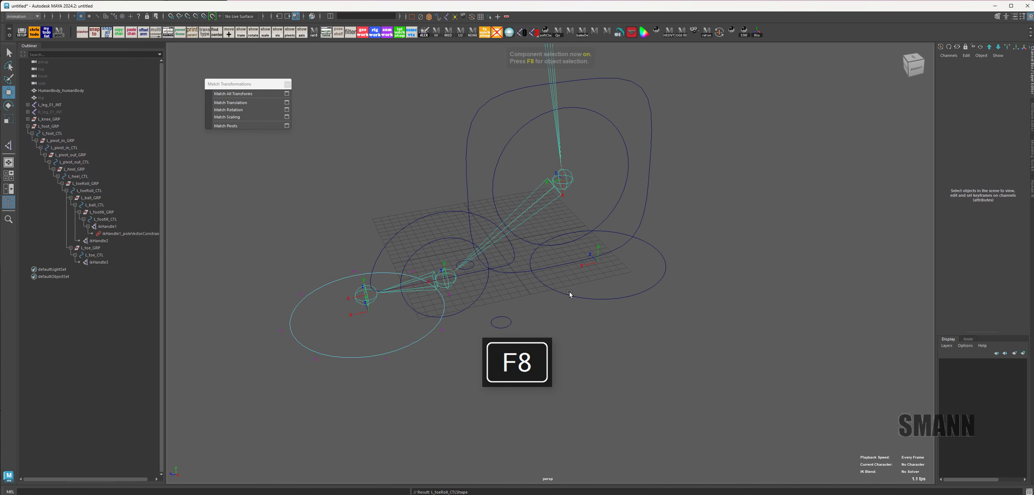
Step: Flatten the rear control vertices of the L_toeRoll_CTL circle so the control becomes a half-circle in front of the toe
left_click_drag(570, 293, 521, 327, "alt")
left_click_drag(364, 163, 544, 360)
middle_click_drag(529, 300, 554, 321, "alt")
key("r")
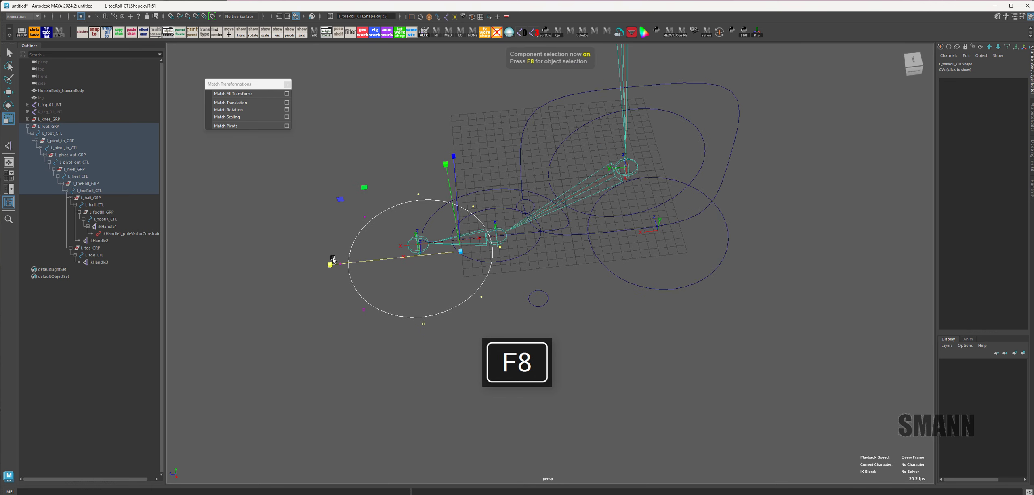
left_click_drag(330, 265, 358, 271)
key("w")
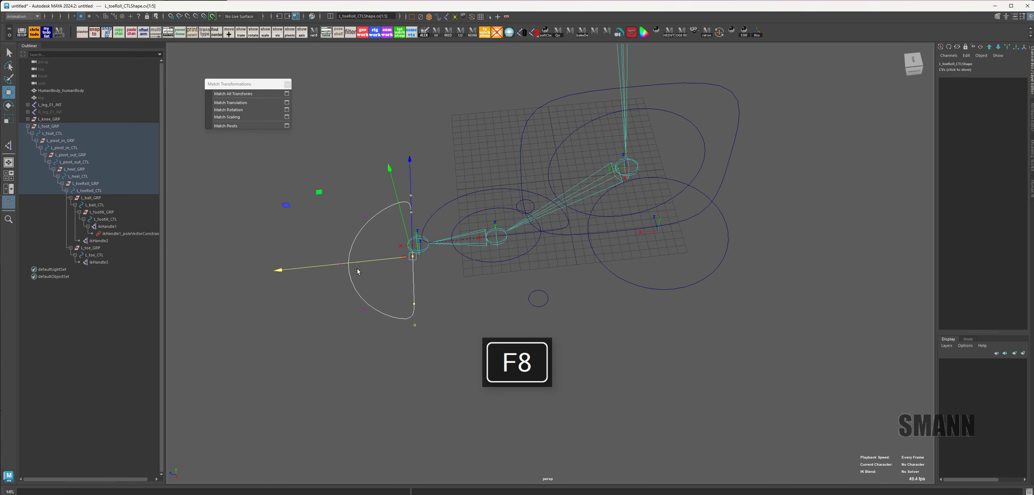
key("F8")
Step: Flatten the front control vertices of the L_heel_CTL circle so the control becomes a half-circle behind the heel
left_click_drag(694, 251, 744, 356)
left_click_drag(748, 366, 758, 341, "alt")
middle_click_drag(758, 340, 745, 338, "alt")
key("Down")
key("F8")
left_click_drag(537, 231, 636, 308)
key("e")
key("r")
left_click_drag(463, 304, 650, 292)
key("w")
left_click_drag(501, 299, 550, 296)
key("F8")
left_click(762, 353)
Step: Hide the scale and visibility channels of the L_knee_PVC pole vector control
left_click_drag(762, 353, 535, 175, "alt")
left_click_drag(717, 142, 717, 142)
left_click_drag(718, 142, 723, 252, "alt")
left_click(527, 239)
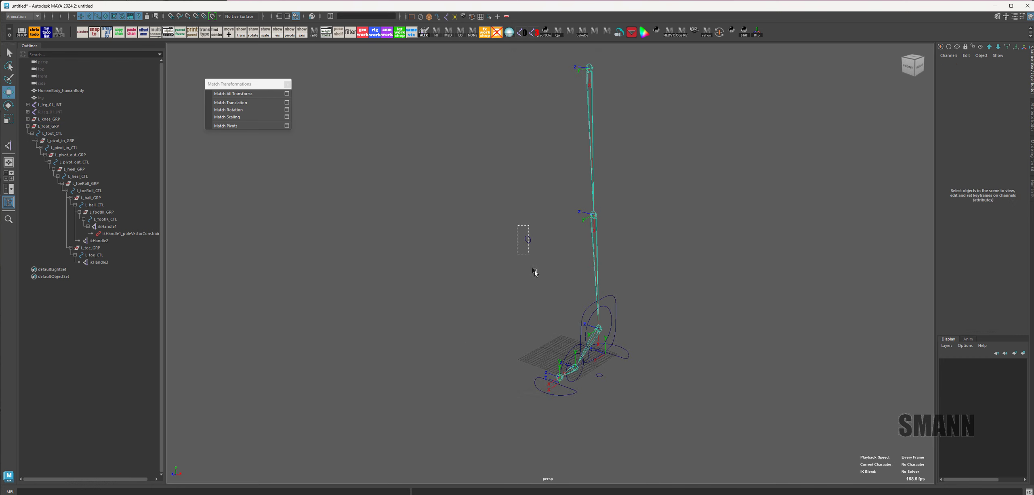
left_click_drag(989, 105, 994, 118)
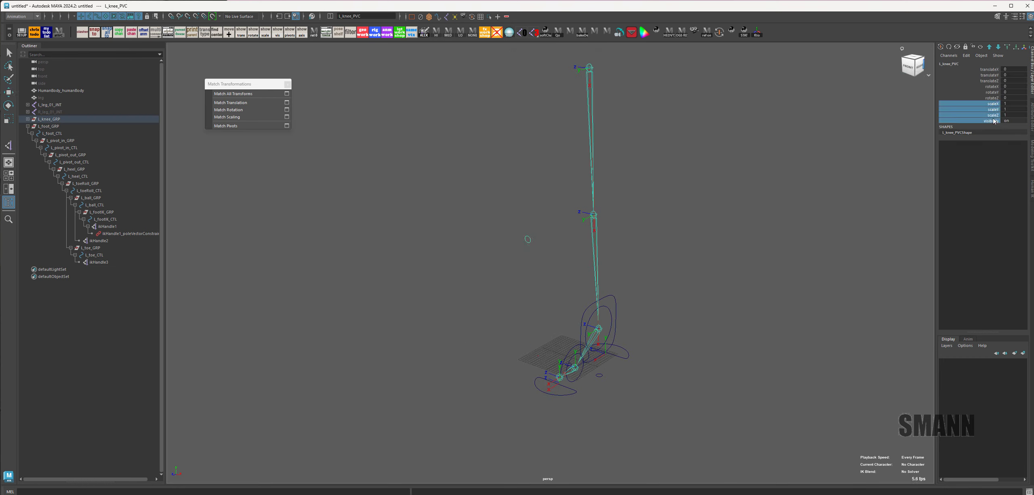
left_click(957, 47)
key("w")
left_click(808, 220)
Step: Collapse the L_foot_GRP hierarchy and review the top-level leg joint chain and control groups
left_click_drag(800, 264, 723, 251, "alt")
left_click_drag(468, 132, 758, 232)
left_click(725, 334)
middle_click_drag(675, 355, 663, 306, "alt")
right_click_drag(414, 208, 637, 355, "alt")
left_click(28, 126)
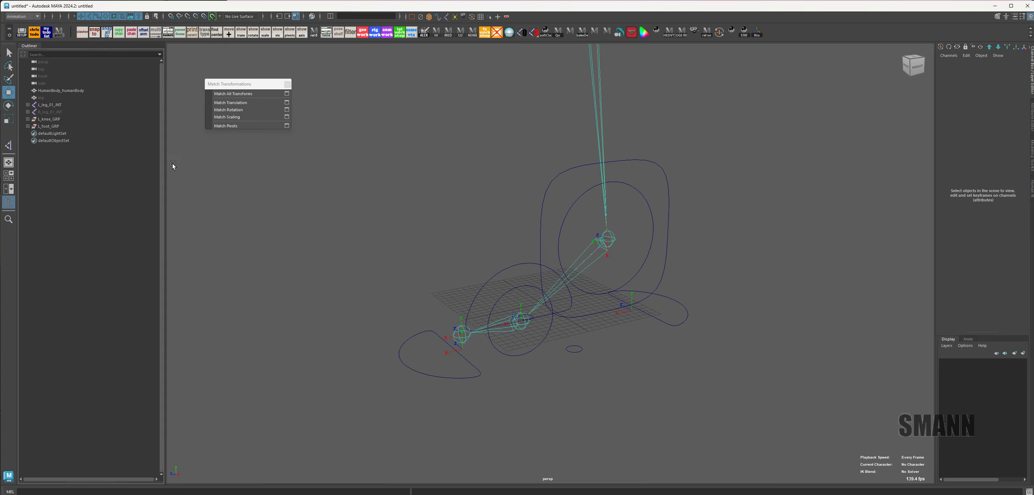
left_click(64, 120)
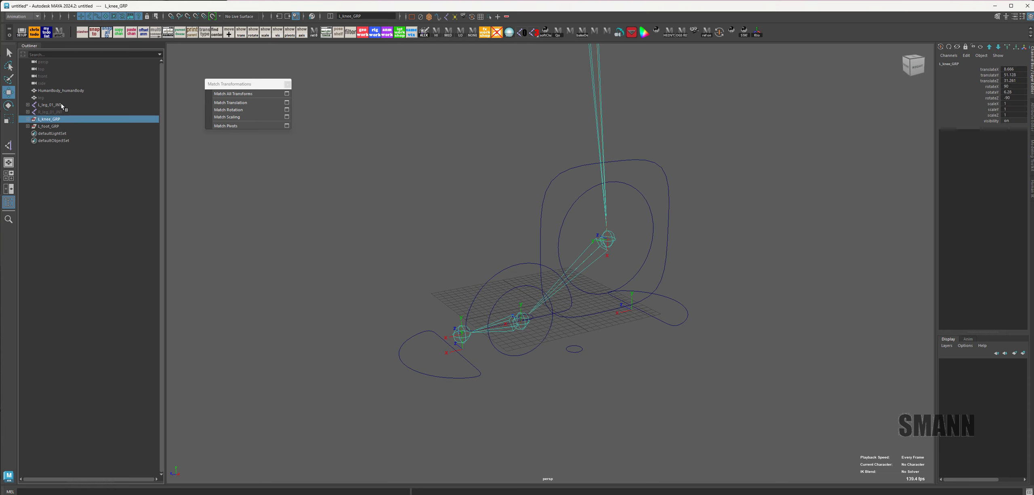
left_click(62, 105)
left_click(65, 119)
left_click(707, 196)
middle_click_drag(706, 196, 672, 223, "alt")
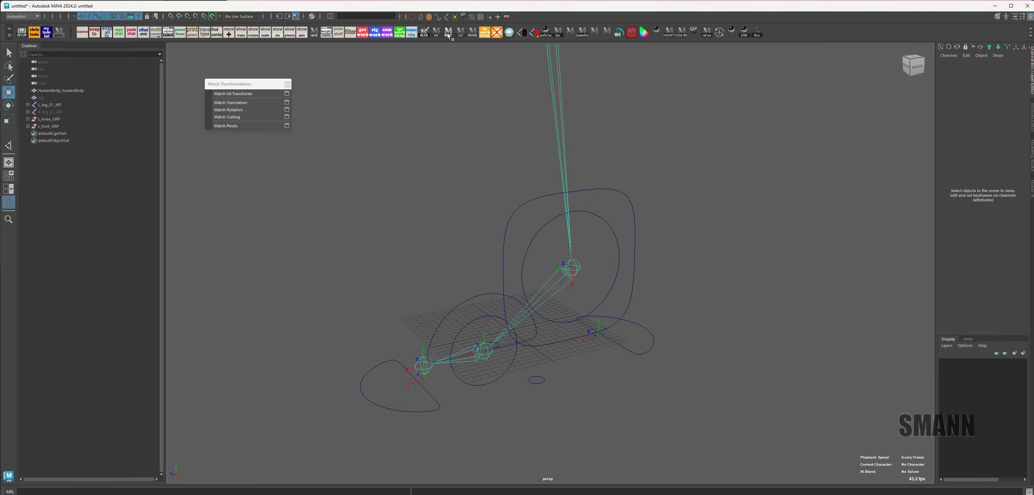
Step: Display the human body mesh around the leg rig and switch to the front view
left_click(428, 18)
left_click_drag(724, 301, 678, 329, "alt")
middle_click_drag(690, 263, 734, 328, "alt")
right_click_drag(734, 328, 700, 294, "alt")
left_click_drag(699, 294, 742, 316, "alt")
left_click(56, 105)
key("space")
left_click_drag(674, 265, 677, 280)
right_click_drag(723, 326, 638, 283, "alt")
left_click_drag(703, 279, 725, 282, "alt")
Step: Expand the L_foot_GRP hierarchy, try moving L_foot_CTL in the front view, and undo the move
left_click(23, 118)
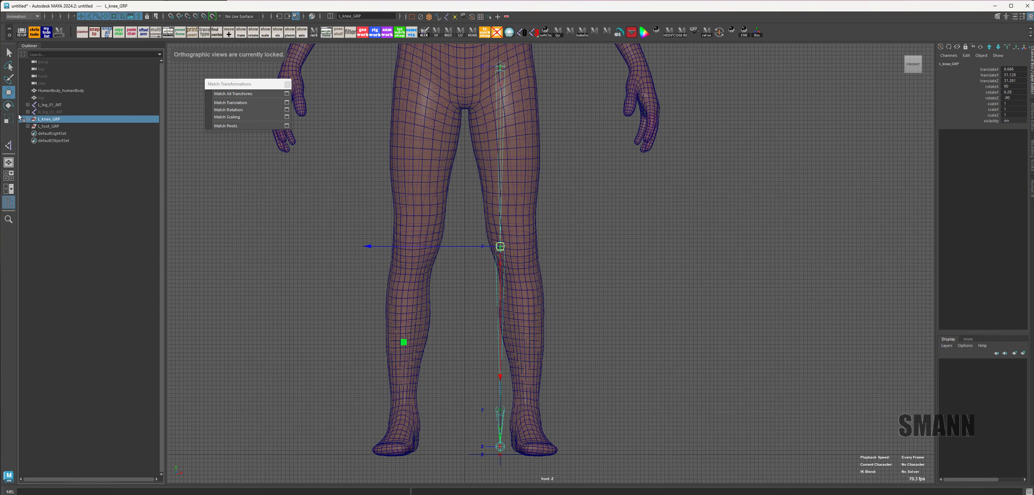
left_click(46, 127)
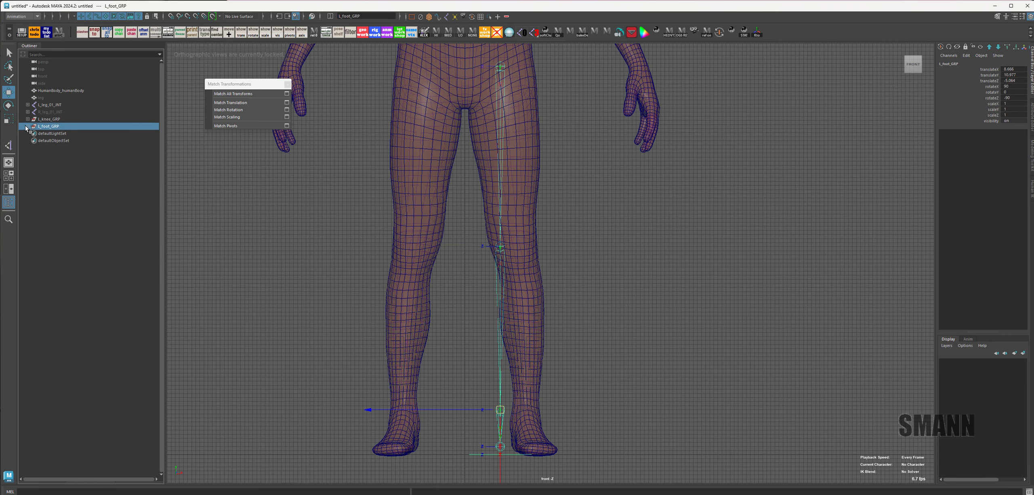
left_click(28, 127, "shift")
left_click(52, 133)
middle_click_drag(631, 376, 696, 406)
key("ctrl+z")
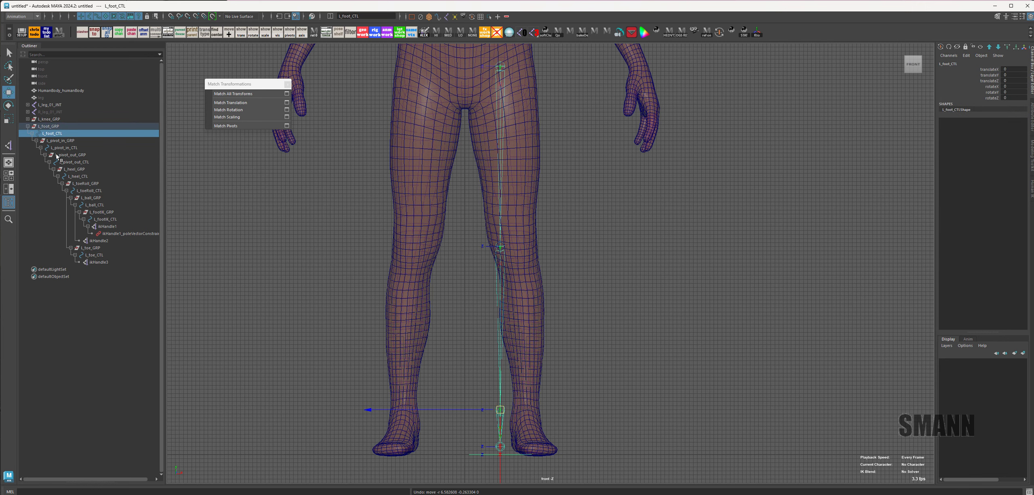
Step: Move L_foot_GRP sideways in the front view to translateX 13.228 so it sits inside the left foot mesh
left_click(50, 125)
middle_click_drag(720, 392, 637, 238, "alt")
scroll(637, 238, "up", 1)
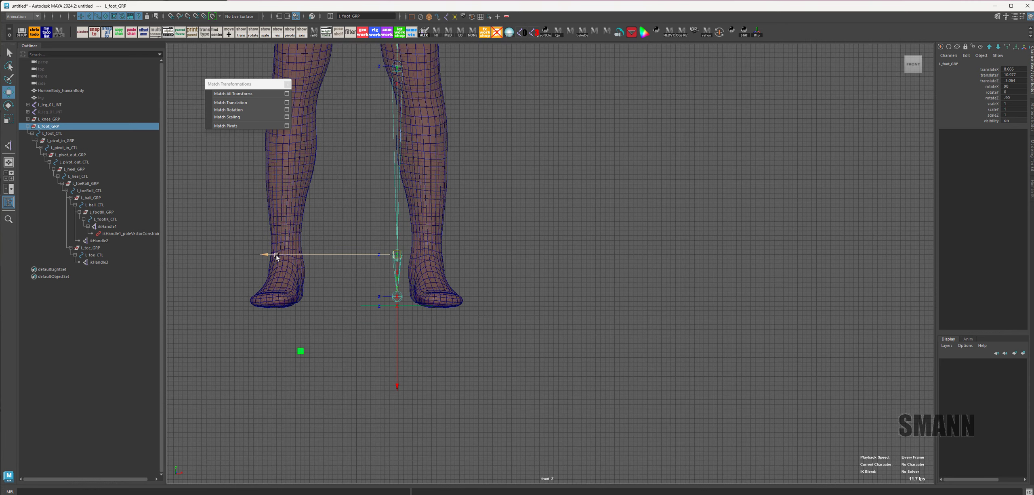
left_click_drag(273, 254, 306, 242)
key("space")
middle_click_drag(610, 352, 582, 292, "alt")
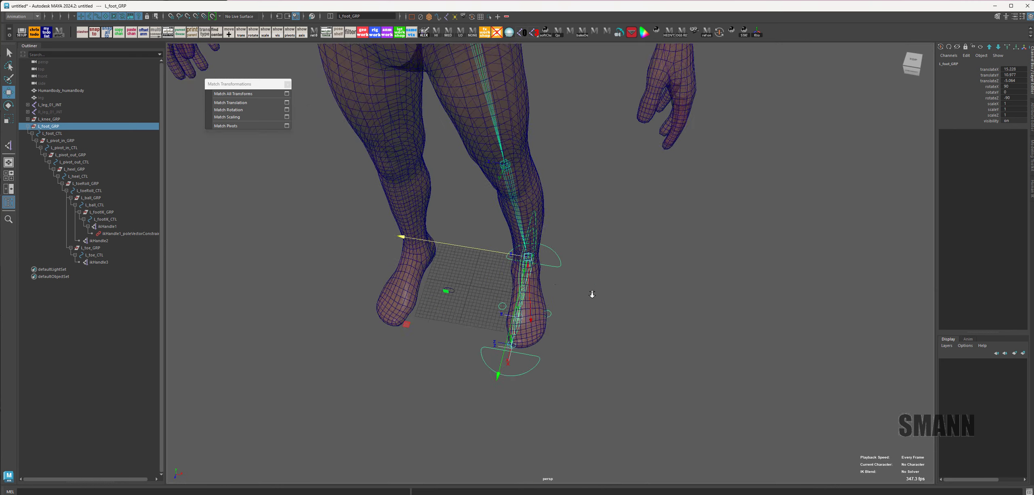
Step: Rotate L_foot_GRP slightly in the perspective view to follow the direction of the left foot mesh
right_click_drag(591, 293, 662, 314, "alt")
key("e")
left_click_drag(661, 314, 665, 331, "alt")
left_click_drag(577, 286, 583, 269)
left_click(758, 336)
left_click_drag(758, 336, 657, 243, "alt")
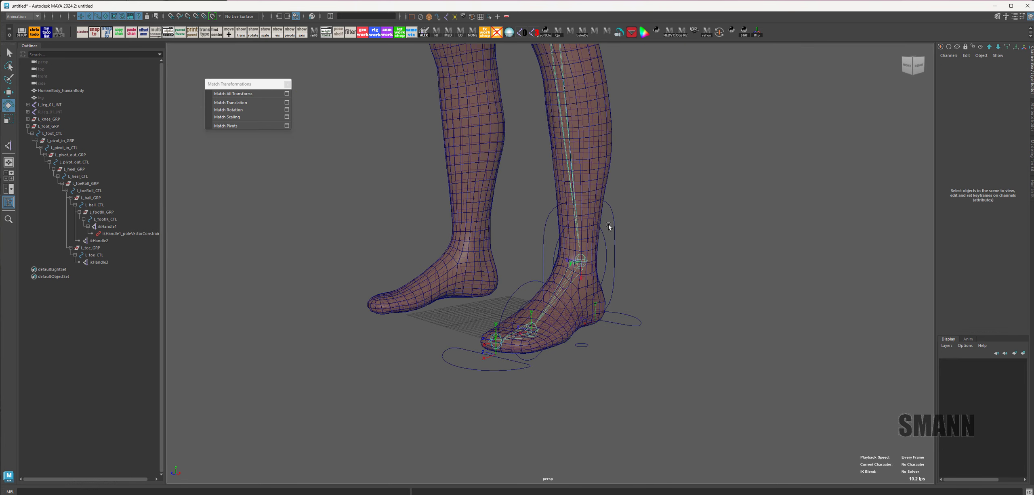
Step: Check how the foot, toe roll and heel controls line up with the left foot mesh from the side
left_click(610, 226)
left_click(700, 304)
left_click_drag(467, 383, 467, 386)
left_click(749, 241)
left_click_drag(605, 221, 624, 223)
left_click_drag(467, 133, 720, 372)
left_click_drag(788, 356, 743, 336, "alt")
key("w")
right_click_drag(743, 335, 725, 326, "alt")
middle_click_drag(725, 327, 678, 305, "alt")
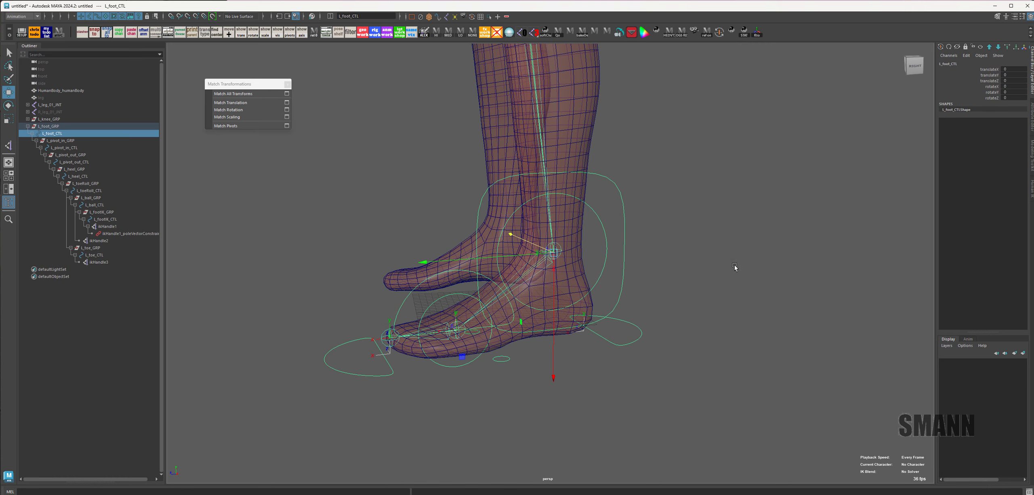
left_click_drag(617, 244, 617, 245)
left_click_drag(616, 271, 637, 281)
left_click_drag(630, 313, 649, 330)
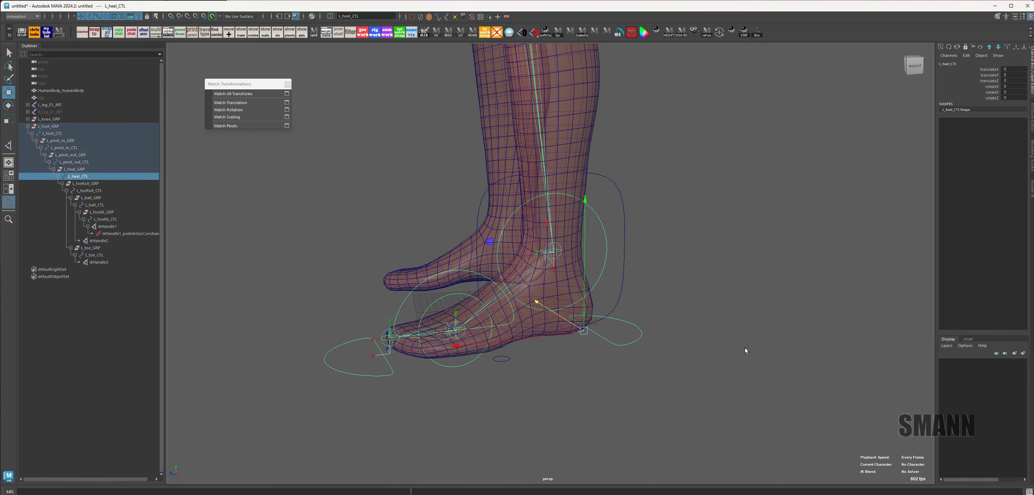
left_click(744, 351)
Step: Move L_knee_GRP sideways in the front view to bring the pole vector control closer in line with the left knee
left_click_drag(309, 221, 362, 231, "alt")
right_click_drag(724, 249, 537, 202, "alt")
left_click_drag(537, 202, 584, 232, "alt")
middle_click_drag(584, 233, 635, 189, "alt")
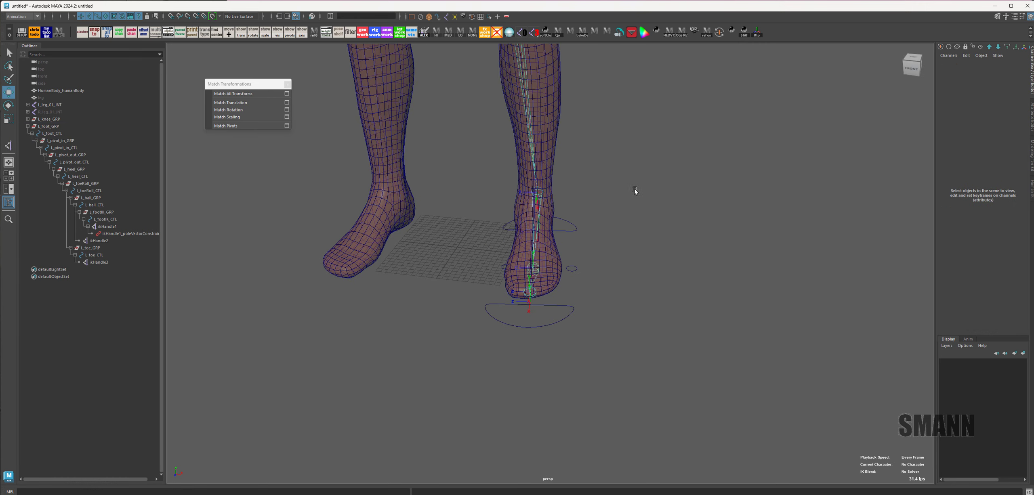
left_click_drag(606, 183, 584, 186, "alt")
middle_click_drag(584, 185, 600, 276, "alt")
key("space")
left_click_drag(600, 277, 601, 301)
middle_click_drag(579, 204, 648, 374, "alt")
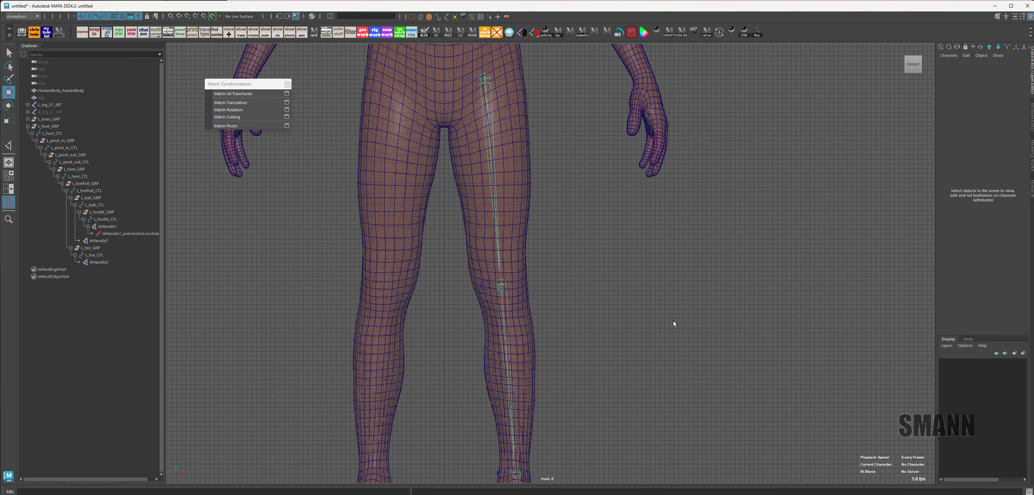
left_click(487, 292)
key("Up")
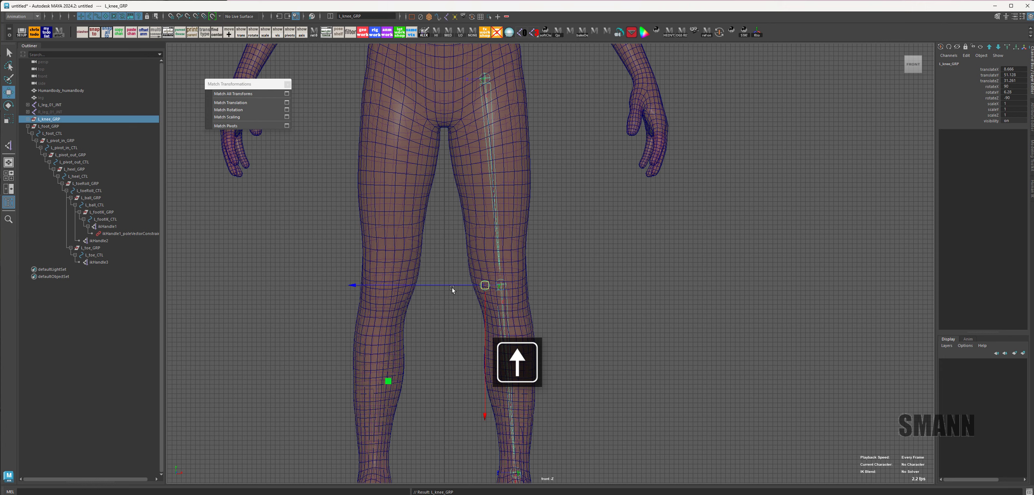
scroll(612, 332, "up", 2)
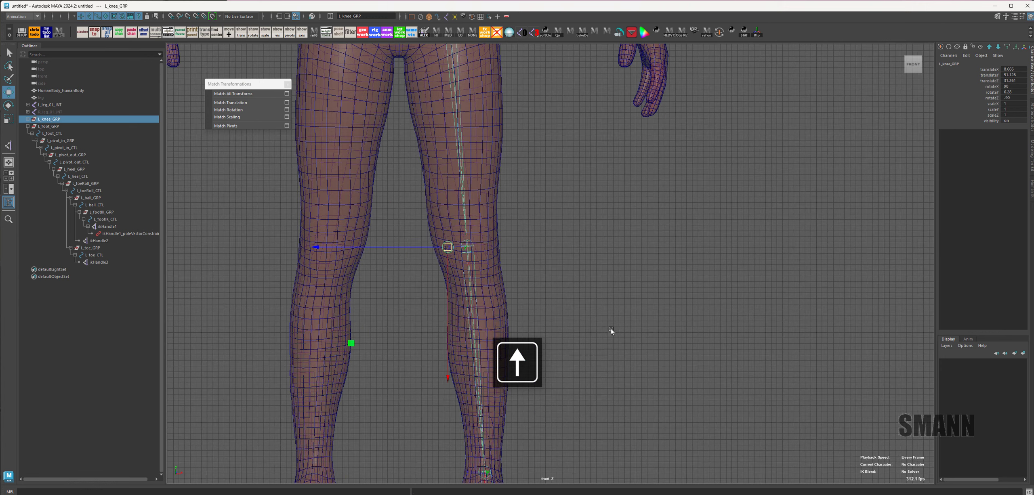
left_click_drag(318, 247, 337, 247)
key("space")
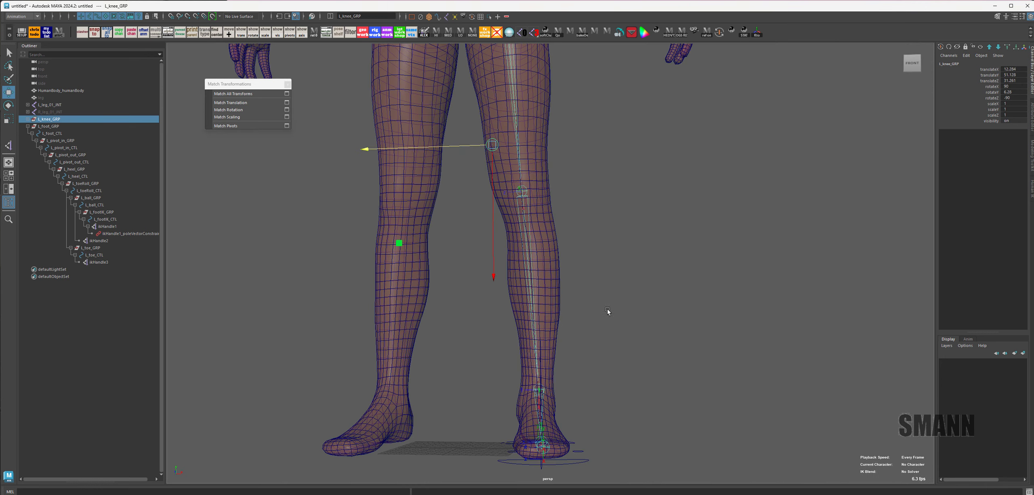
mouse_move(609, 311)
left_mouse_down("alt")
mouse_move(618, 319)
mouse_move(609, 318)
left_mouse_up("alt")
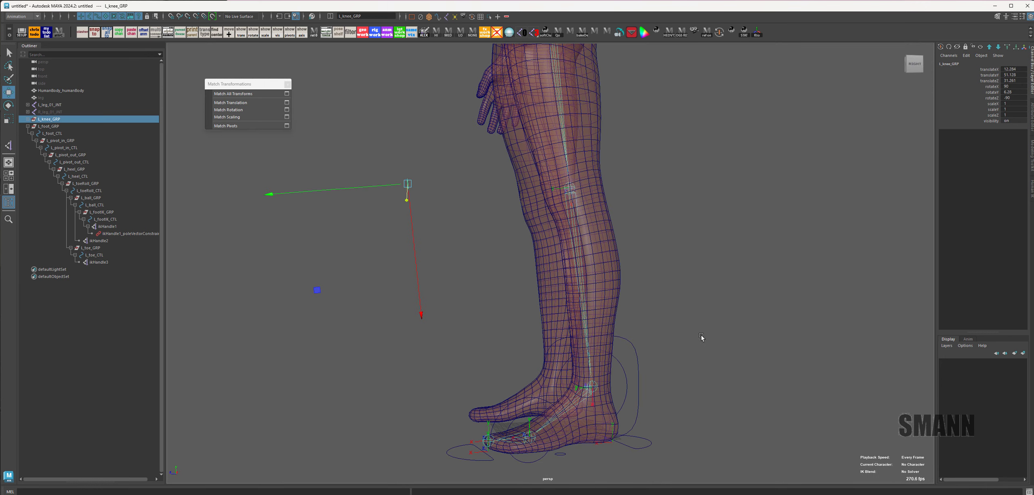
left_click_drag(701, 336, 726, 361, "alt")
middle_click_drag(726, 362, 655, 330, "alt")
left_click(340, 282)
Step: Hide the full human body mesh and show the separate leg mesh instead
scroll(512, 420, "up", 6)
middle_click_drag(512, 420, 635, 390, "alt")
right_click_drag(635, 390, 547, 330, "alt")
right_click_drag(784, 306, 610, 258, "alt")
left_click_drag(610, 258, 626, 263, "alt")
middle_click_drag(626, 263, 588, 368, "alt")
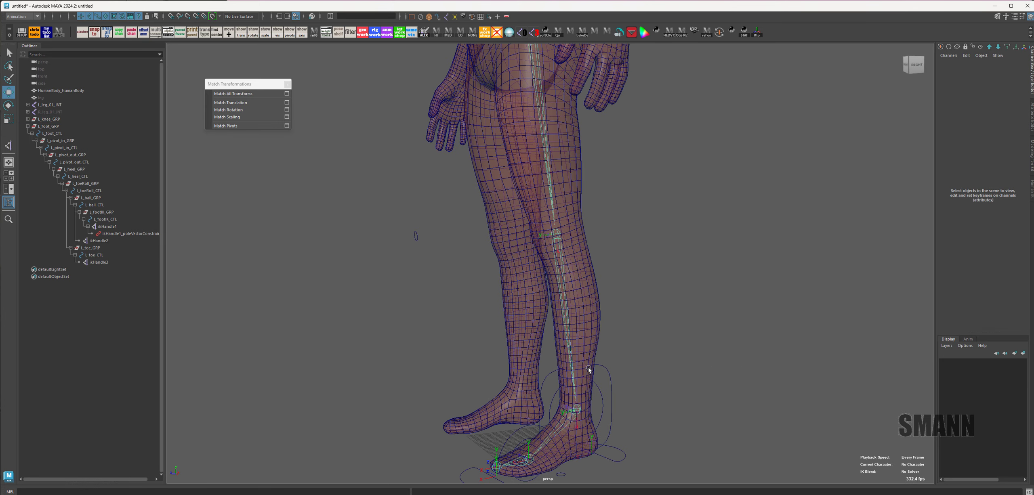
middle_click_drag(646, 402, 624, 305, "alt")
left_click(520, 253)
key("ctrl+h")
left_click(71, 97)
key("ctrl+h")
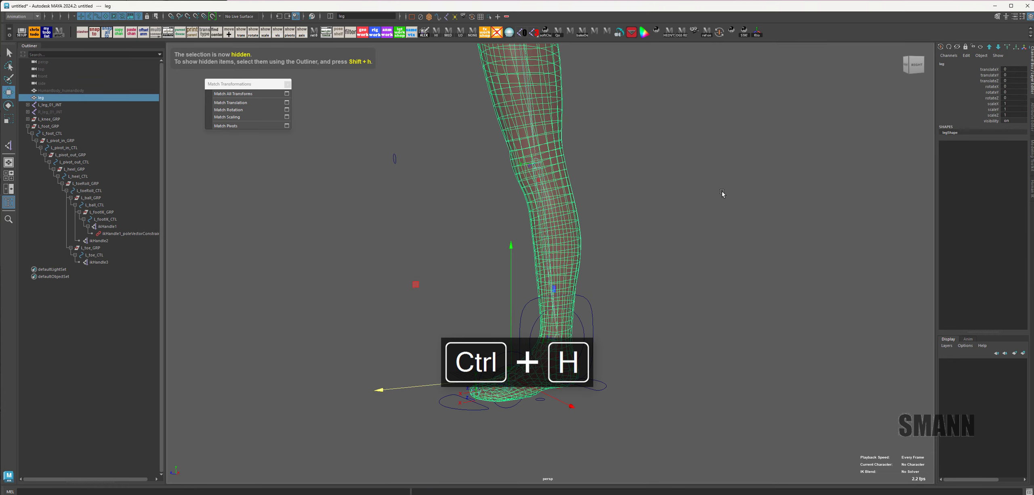
left_click(722, 191)
Step: List ikHandle1, ikHandle2 and ikHandle3 in a separate selection outliner and hide all three handles
left_click_drag(612, 286, 708, 263, "alt")
left_click(399, 367)
key("q")
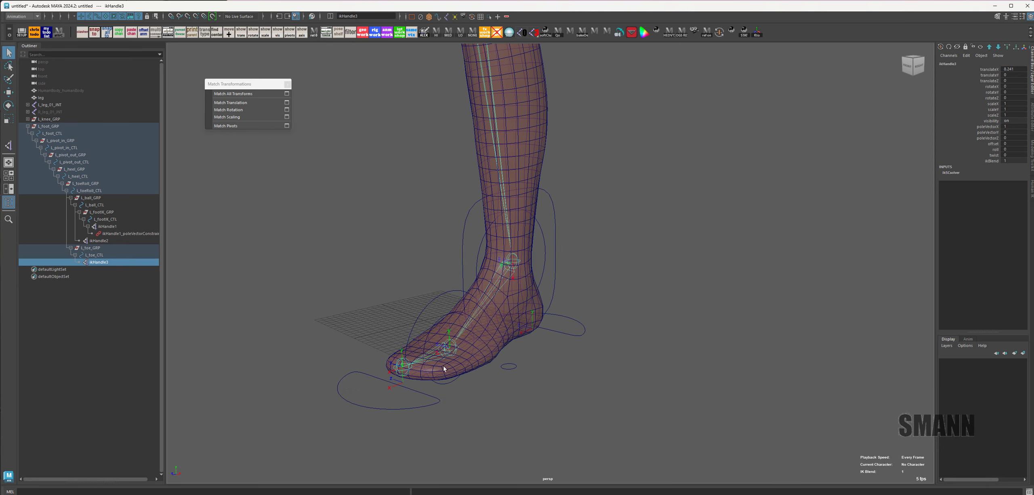
left_click(405, 376)
left_click(730, 325)
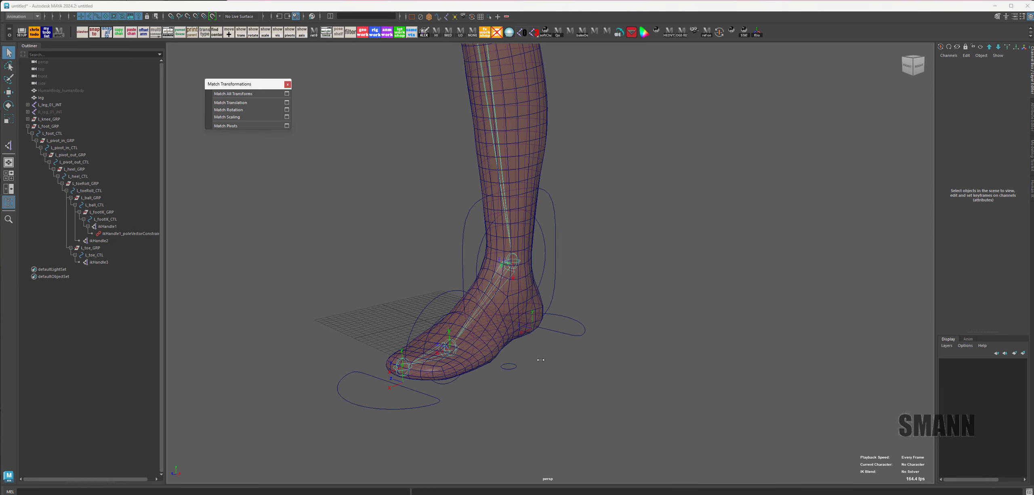
left_click_drag(686, 309, 283, 480)
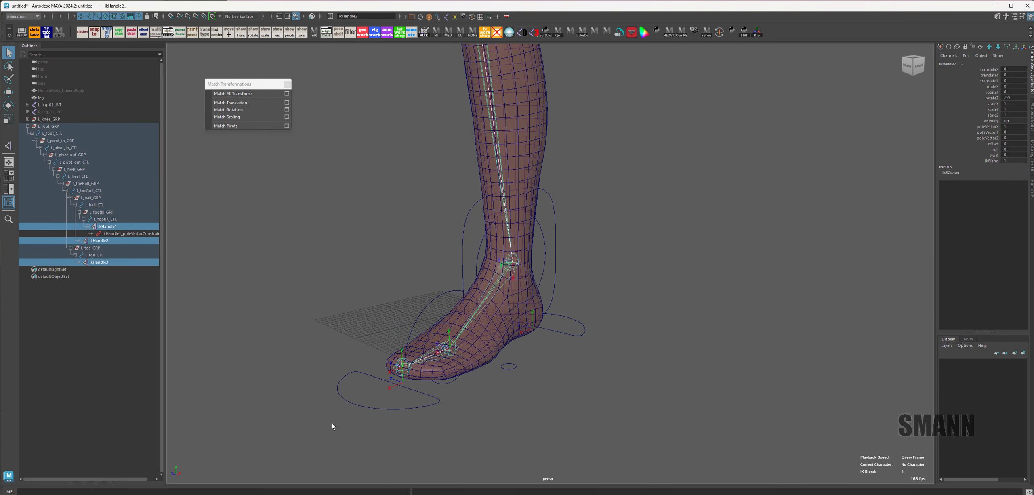
key("shift+o")
left_click_drag(718, 163, 727, 157)
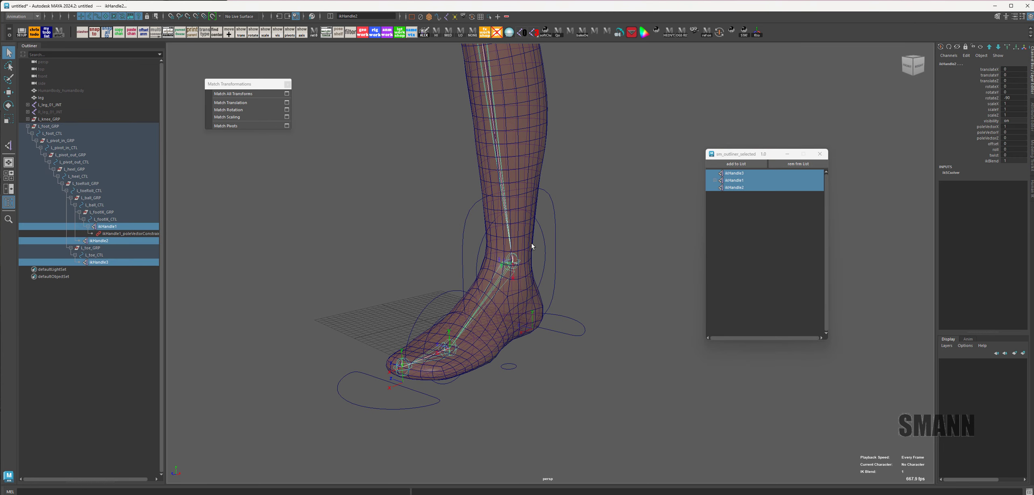
key("ctrl+h")
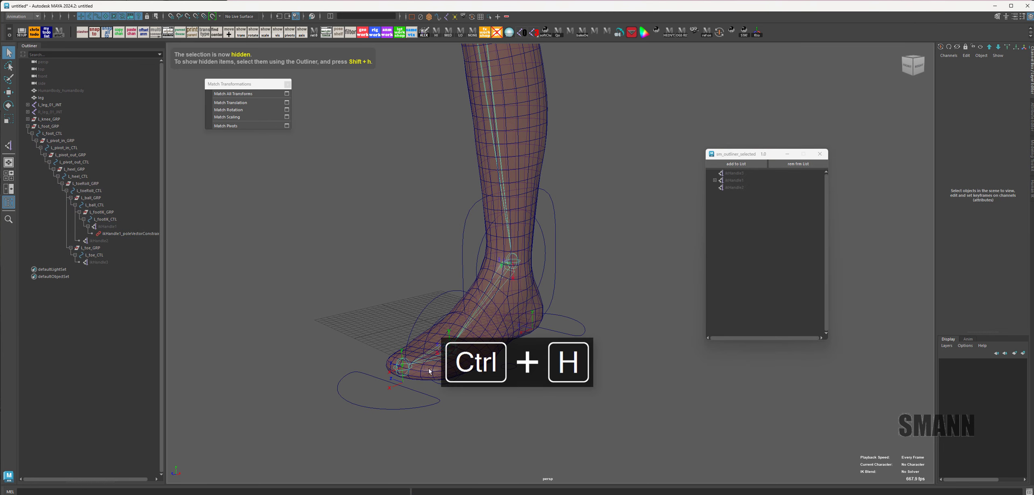
Step: Select the left leg joints from the foot up to L_leg_01_JNT and add the leg mesh to the selection
left_click(392, 376)
left_click(467, 314)
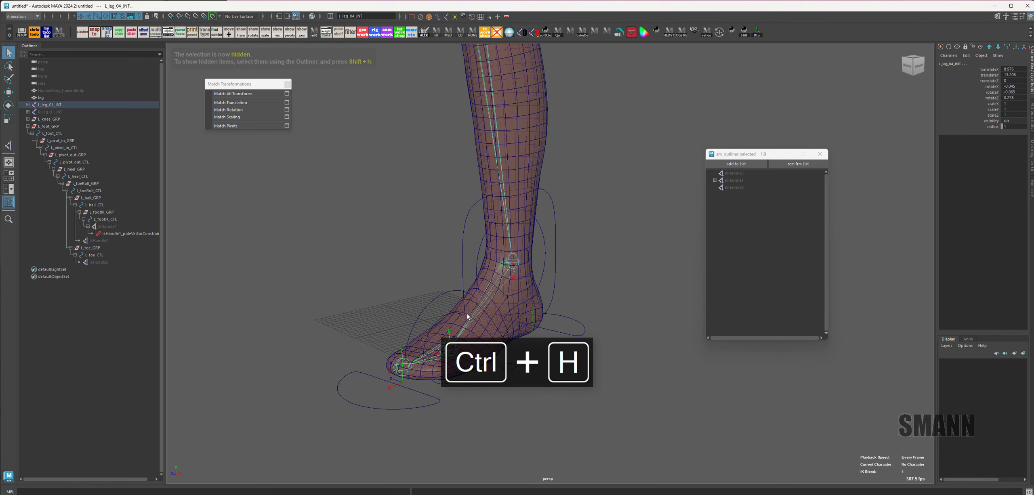
middle_click_drag(581, 253, 564, 329, "alt")
left_click(474, 173, "shift")
middle_click_drag(603, 202, 669, 393, "alt")
right_click_drag(668, 393, 614, 348, "alt")
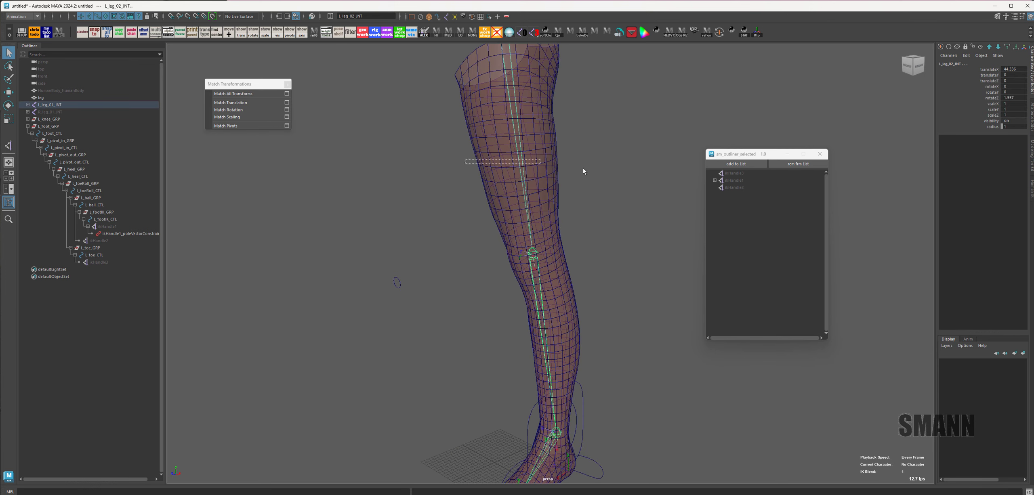
left_click(521, 162, "shift")
left_click(557, 162, "shift")
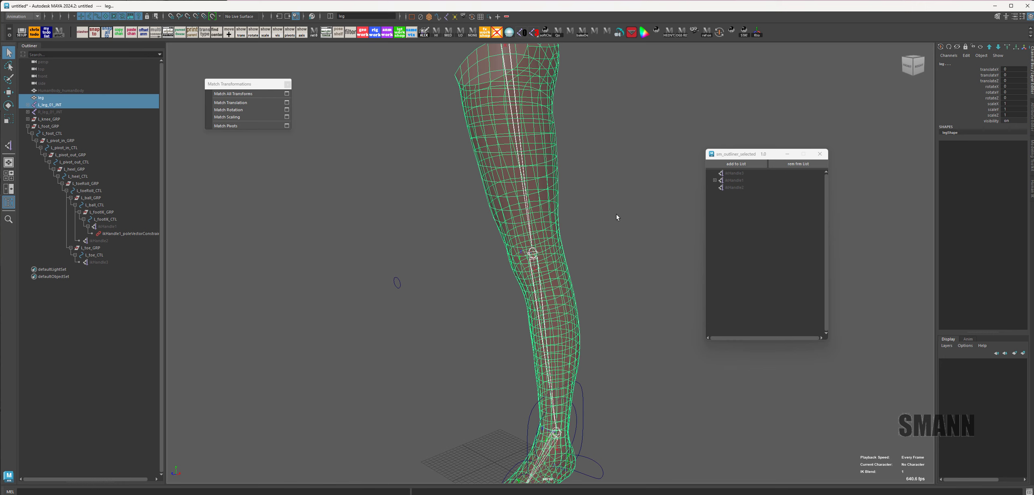
Step: Bind the leg mesh to the selected joints using Heat Map, Classic Linear and Interactive weights, and close the bind options
middle_click_drag(615, 206, 607, 143, "alt")
key("space")
left_click(526, 113)
left_click(622, 132)
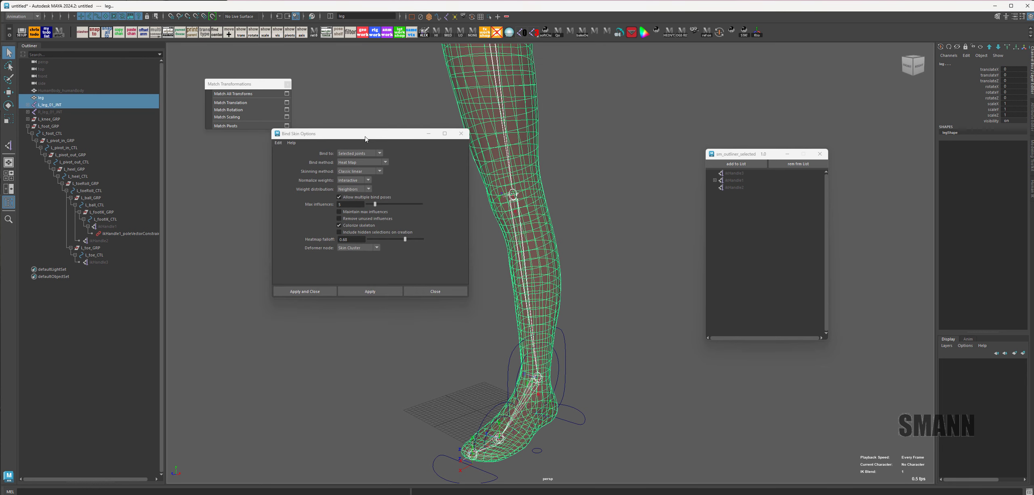
left_click_drag(366, 137, 400, 129)
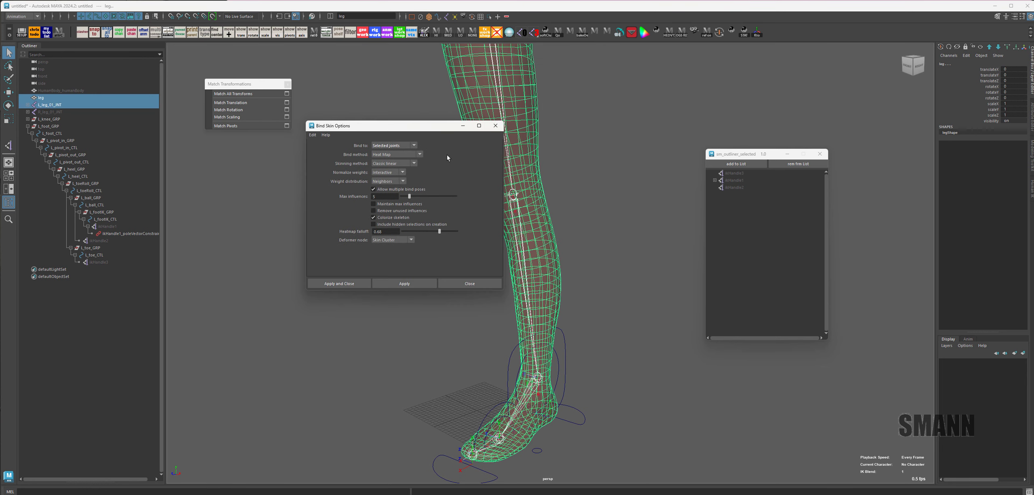
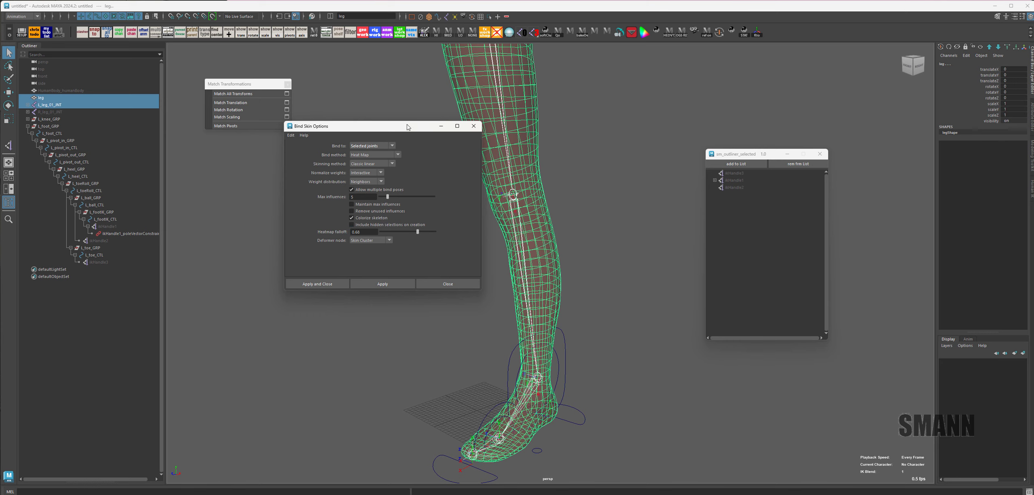
left_click_drag(407, 127, 413, 122)
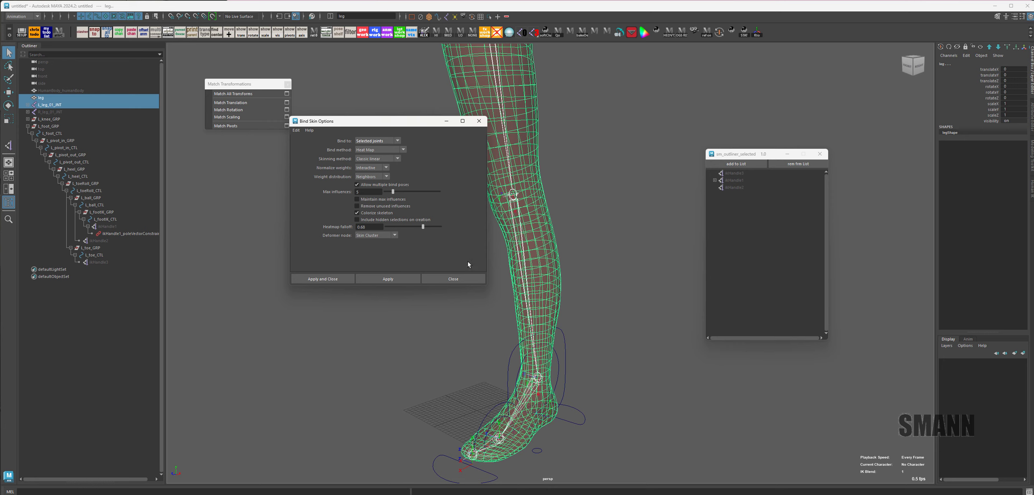
left_click(402, 279)
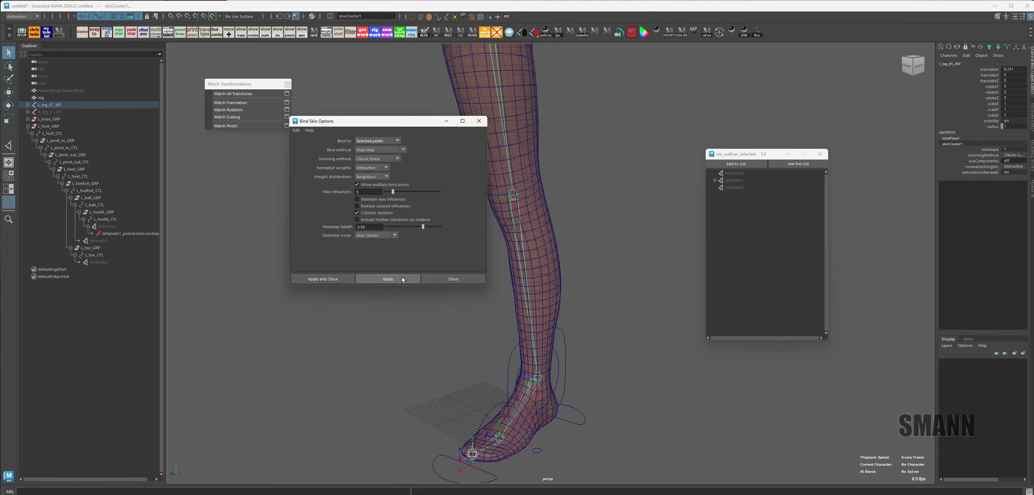
left_click(454, 279)
left_click(666, 387)
Step: Test the skin binding by moving L_foot_CTL and undo each move
left_click_drag(666, 386, 549, 336, "alt")
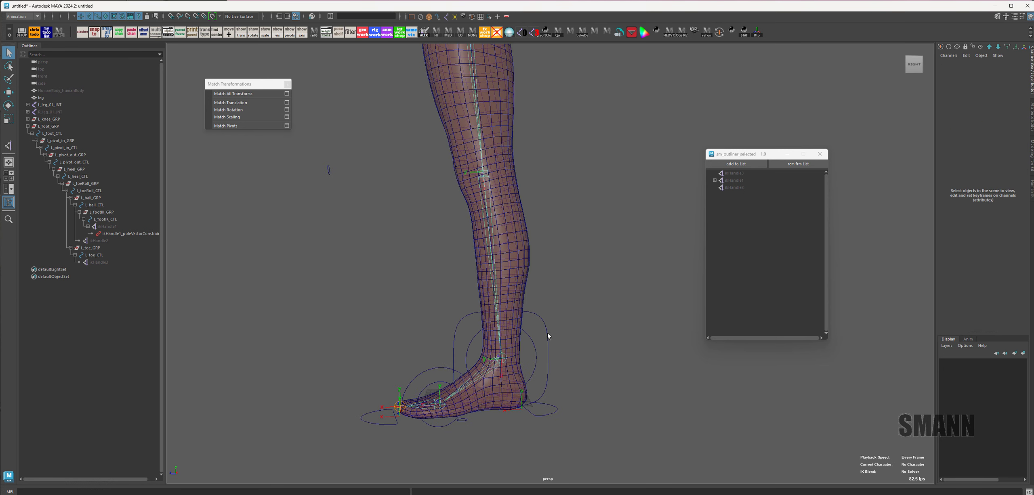
left_click(548, 337)
key("w")
middle_click_drag(593, 387, 559, 351)
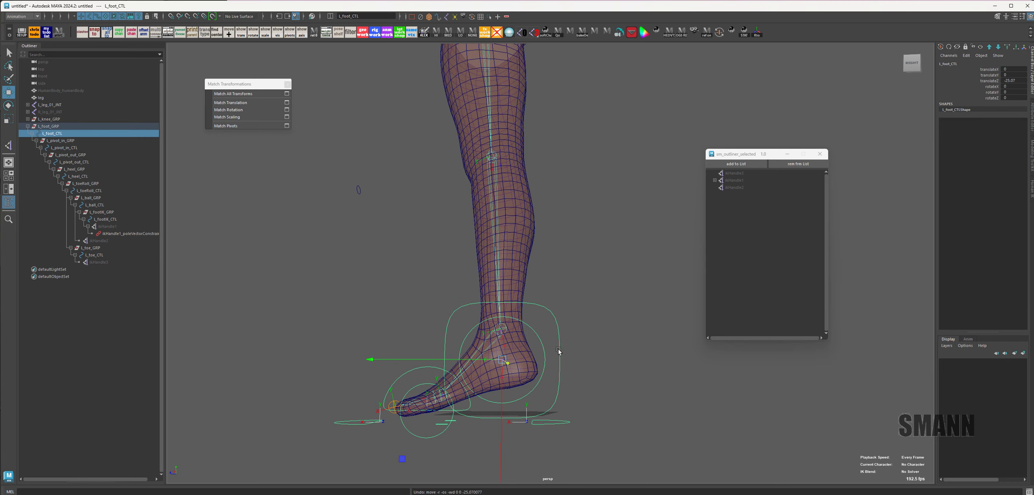
key("ctrl+z")
left_click_drag(497, 376, 507, 371, "alt")
right_click_drag(575, 346, 463, 399, "alt")
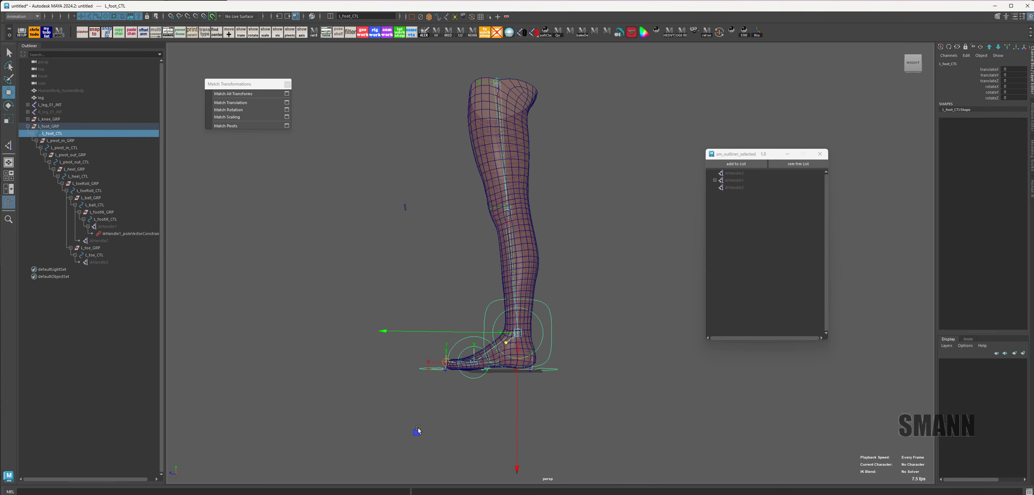
left_click_drag(417, 432, 487, 423)
key("ctrl+z")
Step: Raise and shift L_foot_CTL so the knee bends, and try rotating the control
left_click_drag(415, 433, 552, 373)
key("e")
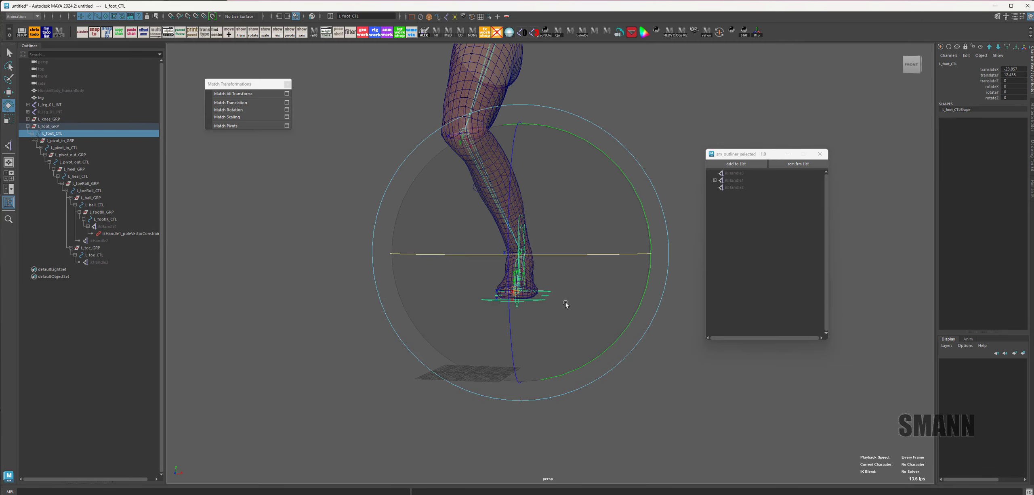
left_click_drag(566, 302, 503, 325)
key("ctrl+z")
left_click(533, 283)
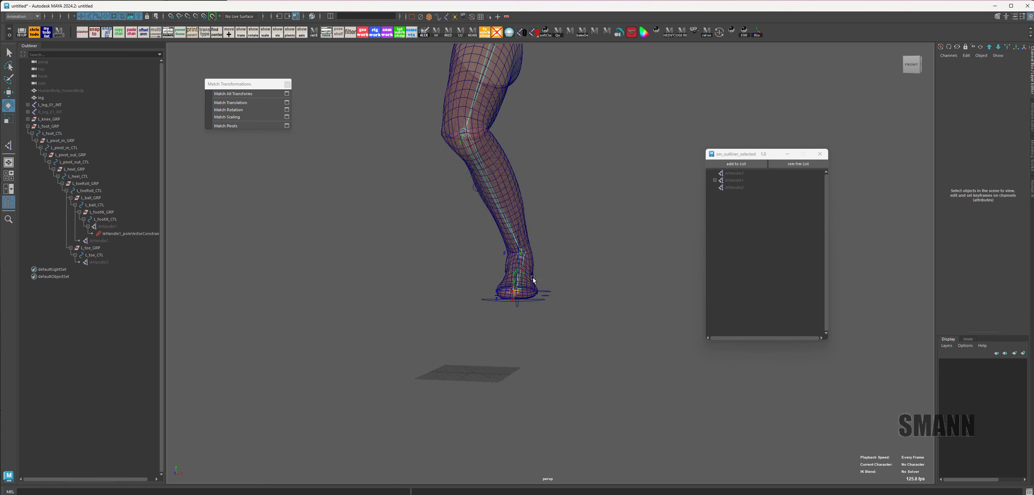
Step: Select L_knee_PVC, move it around to test the knee direction, and reset its channels
left_click_drag(533, 283, 424, 173, "alt")
left_click(430, 178)
key("w")
left_click_drag(457, 240, 505, 259, "alt")
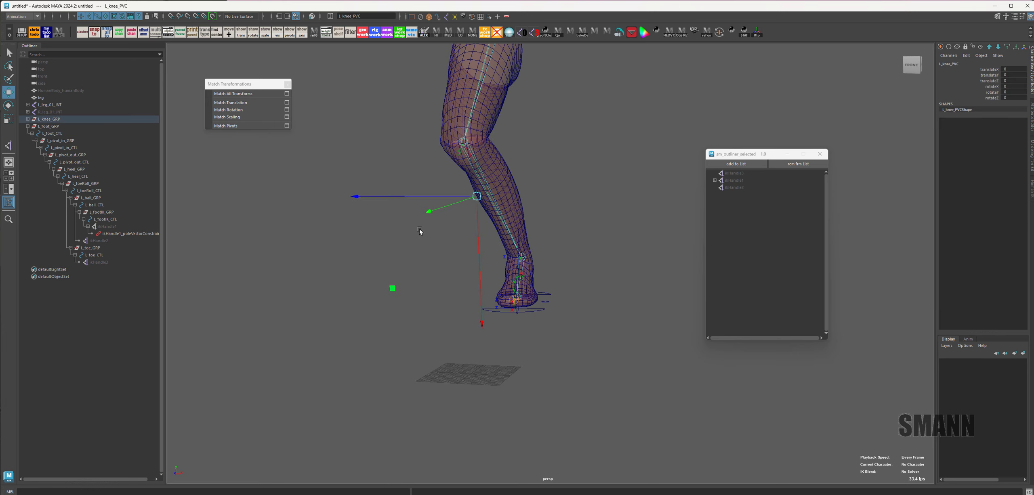
middle_click_drag(419, 229, 525, 263)
key("ctrl+z")
left_click_drag(525, 263, 441, 251, "alt")
left_click_drag(259, 233, 170, 248)
left_click_drag(383, 248, 434, 252, "alt")
left_click_drag(374, 272, 468, 194)
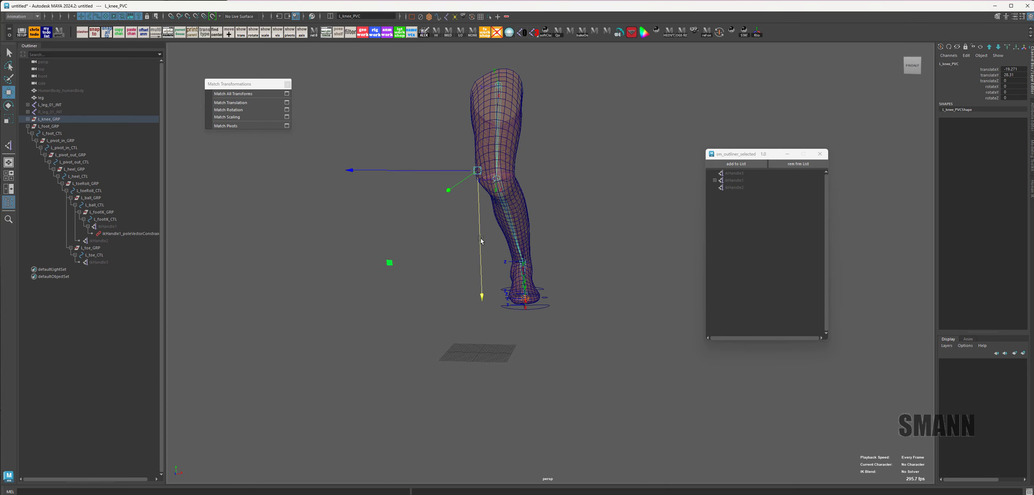
middle_click_drag(386, 263, 453, 260)
left_click_drag(453, 261, 457, 255)
key("space")
left_click_drag(670, 324, 573, 332, "alt")
Step: Select L_foot_CTL and reset its channels to return the leg to its rest pose
left_click(502, 233)
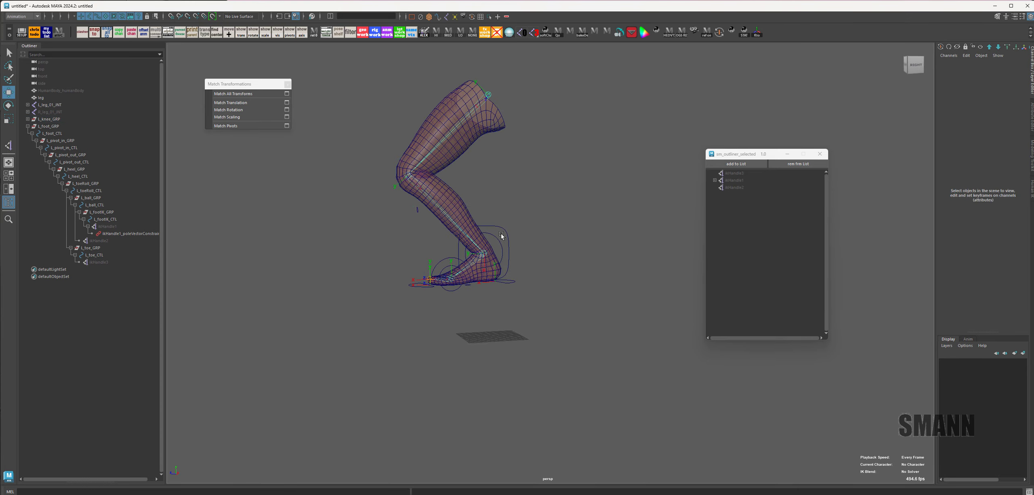
left_click(502, 229)
key("space")
left_click_drag(395, 250, 363, 258)
Step: Try rotating the heel control behind the foot, undo the rotation, and deselect the control
middle_click_drag(525, 396, 544, 329, "alt")
right_click_drag(544, 330, 695, 356, "alt")
left_click(574, 313)
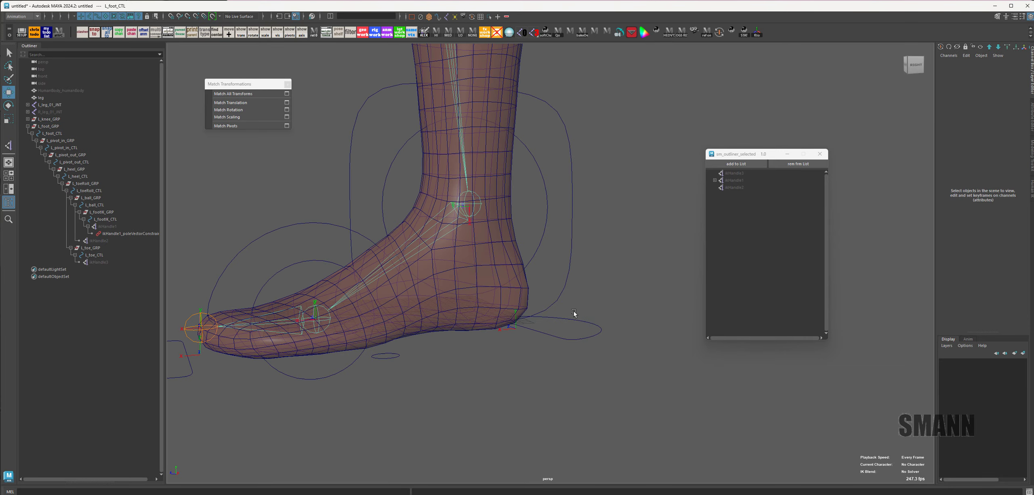
left_click_drag(575, 313, 607, 370)
key("e")
left_click_drag(601, 185, 671, 271)
key("ctrl+z")
left_click(777, 397)
Step: Pick L_toeRoll_CTL at the toe tip, switch to L_ball_CTL, and undo a trial rotation of the ball control
left_click_drag(226, 325, 255, 368)
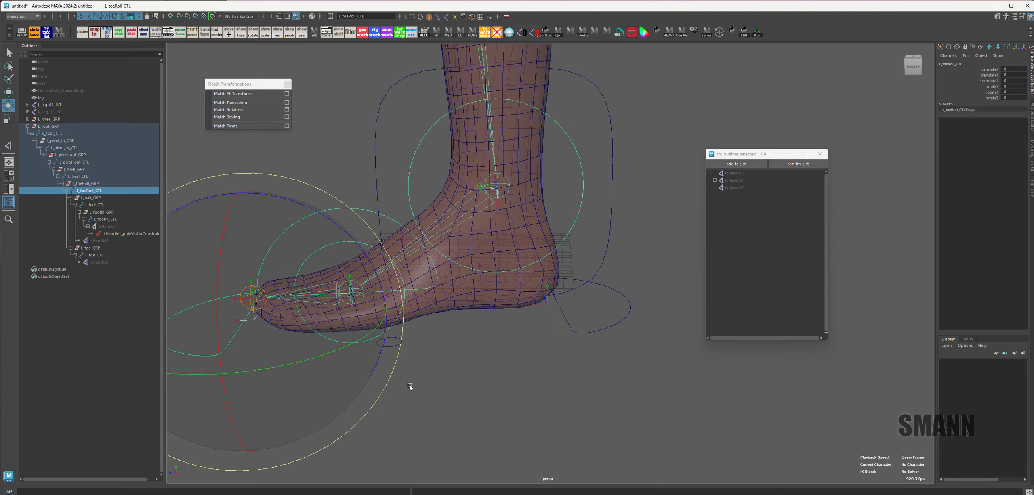
middle_click_drag(411, 387, 476, 345, "alt")
left_click(537, 370)
left_click_drag(391, 142, 411, 206)
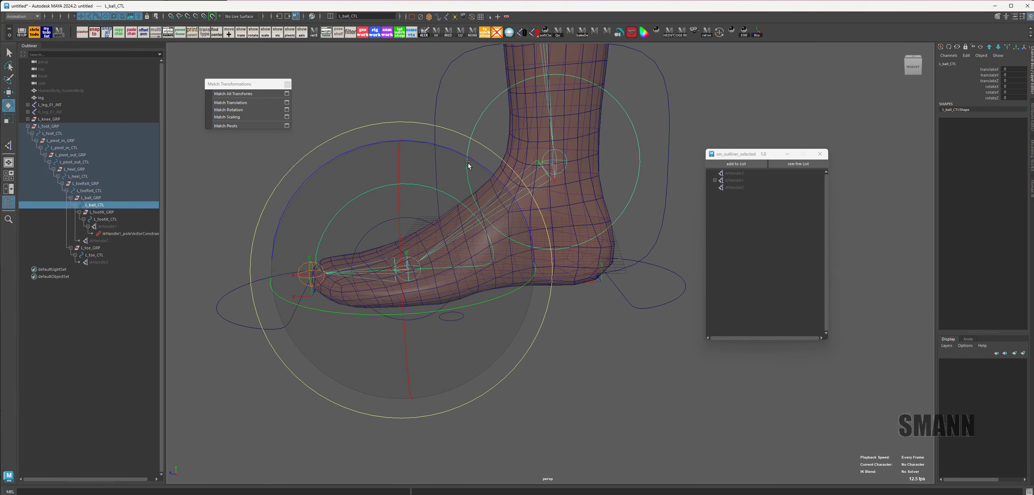
left_click_drag(481, 165, 462, 180)
key("ctrl+z")
Step: Rotate L_toeRoll_CTL to test lifting the foot on the toe tip and reset its channels
left_click(268, 294)
key("ctrl+z")
middle_click_drag(391, 263, 372, 255, "alt")
left_click_drag(390, 200, 528, 263)
left_click(682, 384)
left_click(392, 357)
key("space")
left_click_drag(411, 392, 531, 427)
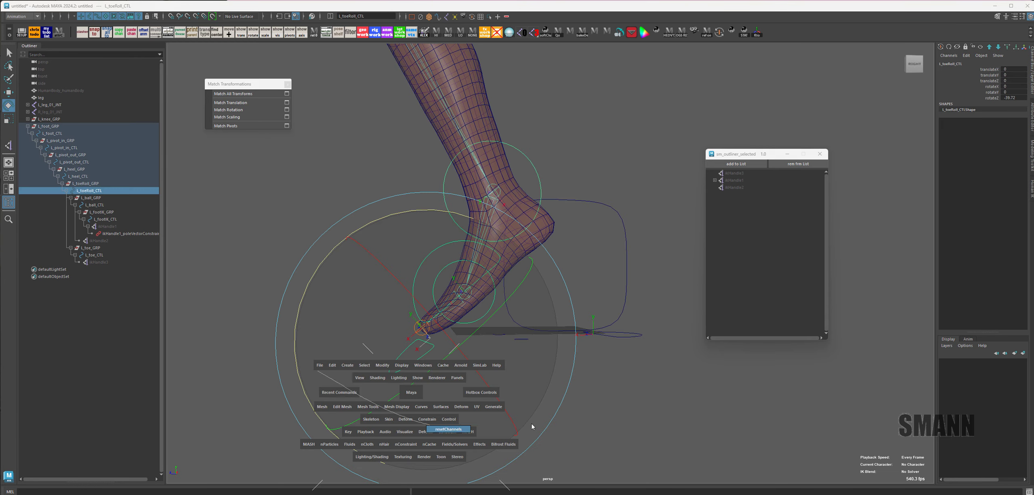
left_click(416, 279)
Step: Select L_pivot_out_CTL at the foot's outer side and move the floating selection outliner clear of the foot
left_click_drag(415, 279, 501, 335, "alt")
right_click_drag(501, 335, 641, 436, "alt")
left_click_drag(624, 261, 681, 308)
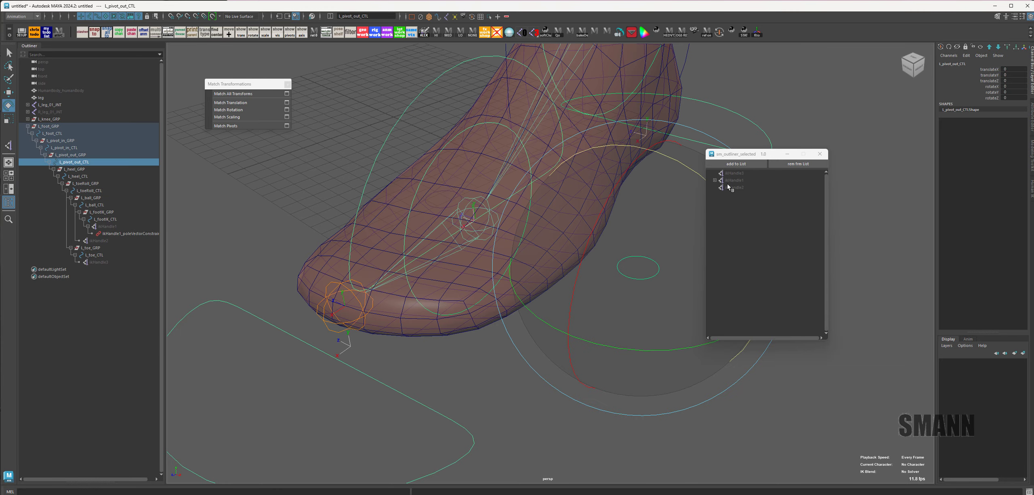
left_click_drag(746, 156, 917, 227)
left_click_drag(722, 267, 655, 336, "alt")
right_click_drag(654, 335, 593, 298, "alt")
left_click_drag(594, 298, 703, 308, "alt")
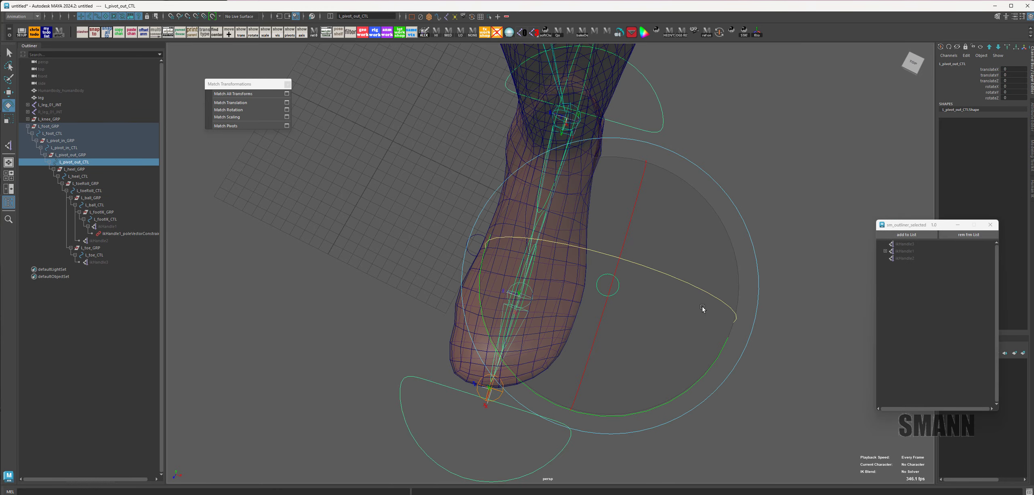
Step: Try rotating L_pivot_out_CTL to check where the foot tilts
left_click_drag(656, 270, 699, 276, "alt")
left_click_drag(723, 176, 762, 274)
key("ctrl+z")
Step: Move the pivot point of L_pivot_out_CTL inward toward the foot's outer edge
key("w")
middle_click_drag(762, 274, 725, 281, "alt")
left_click_drag(724, 281, 740, 316, "alt")
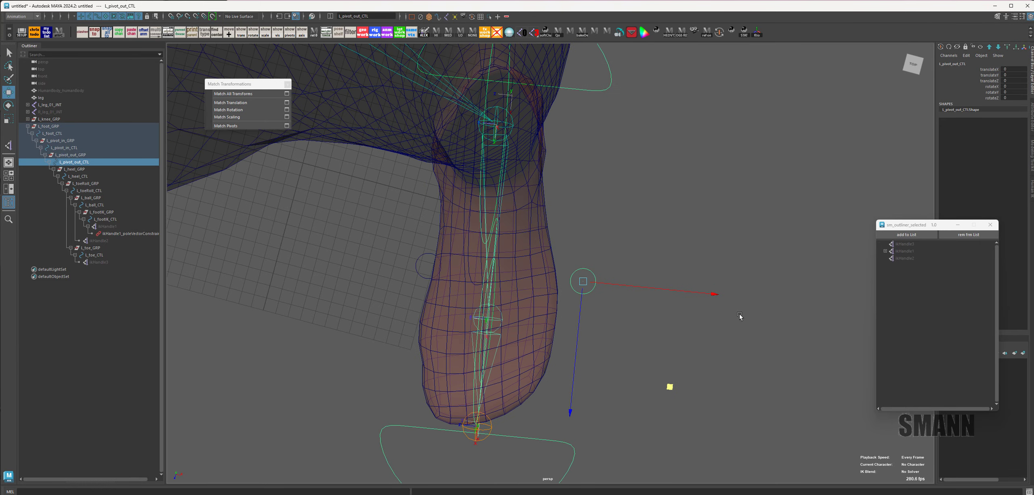
key("Insert")
right_click_drag(564, 351, 613, 361, "alt")
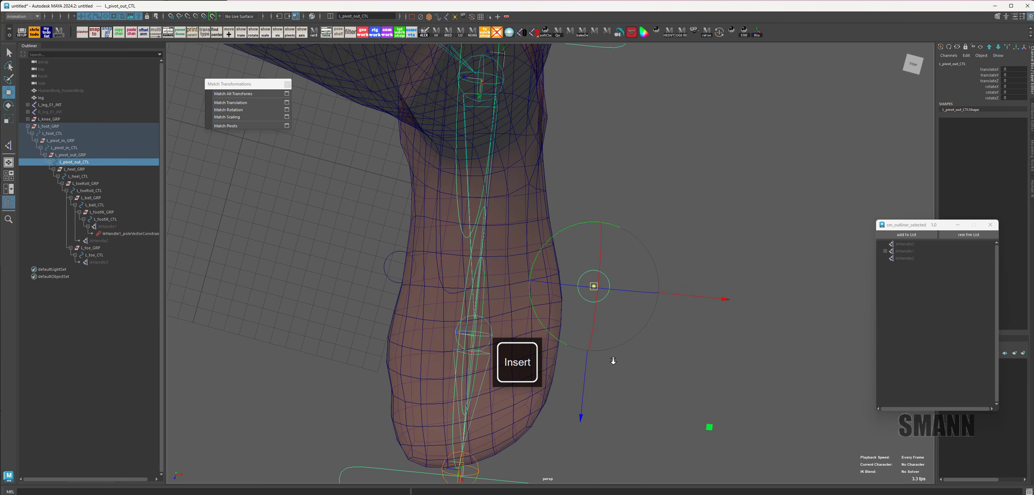
left_click_drag(725, 300, 663, 289)
Step: Test the outward foot tilt by rotating L_pivot_out_CTL about its moved pivot, undoing each rotation and deselecting the control
key("e")
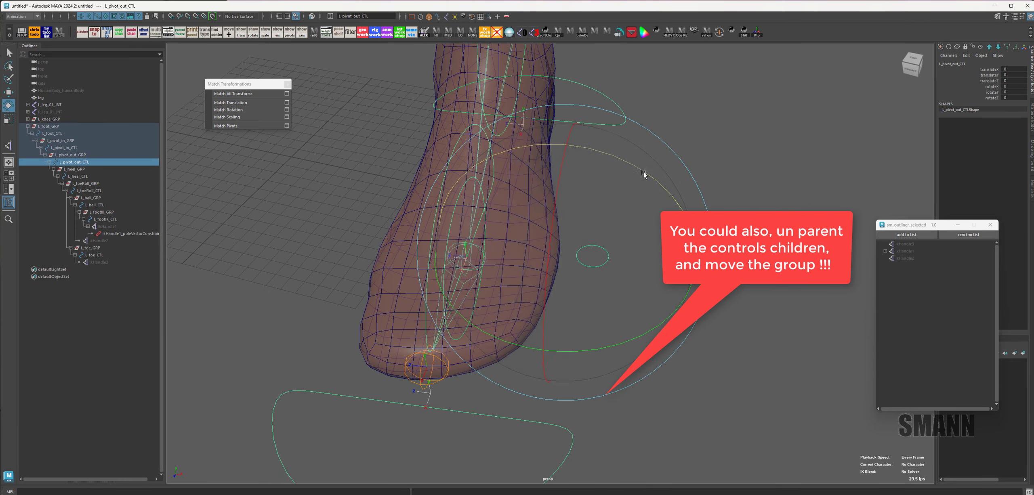
left_click_drag(644, 174, 675, 243)
key("ctrl+z")
left_click(607, 231)
left_click_drag(607, 231, 591, 256)
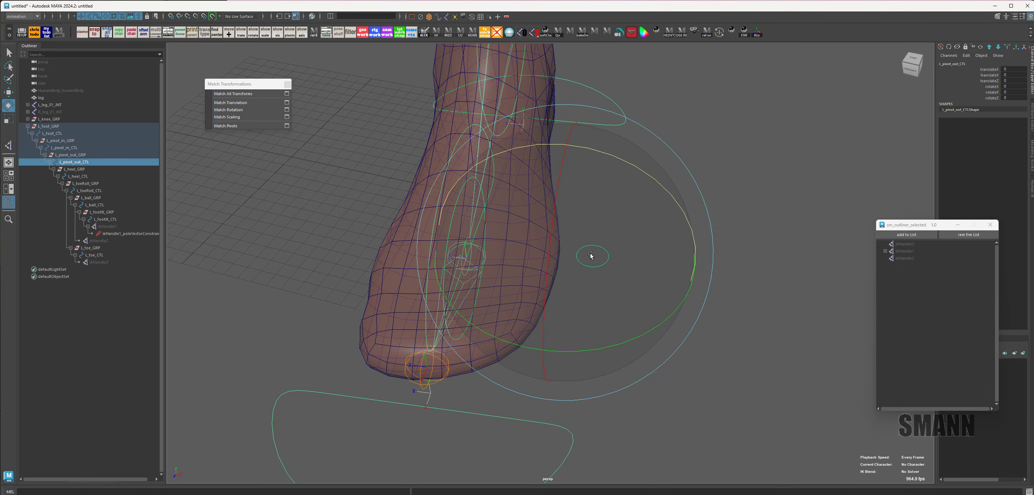
left_click(736, 272)
left_click_drag(616, 229, 634, 296)
key("ctrl+z")
key("w")
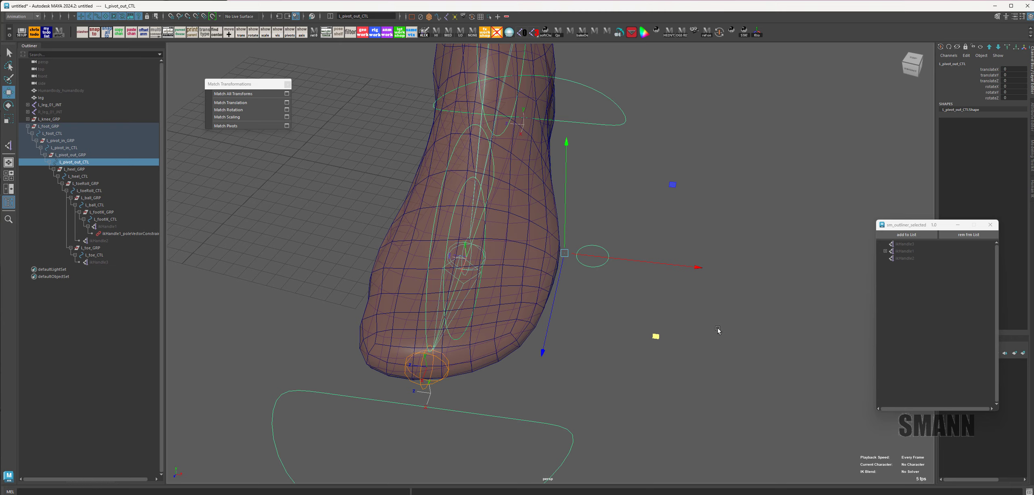
left_click_drag(718, 330, 772, 326, "alt")
left_click(773, 325)
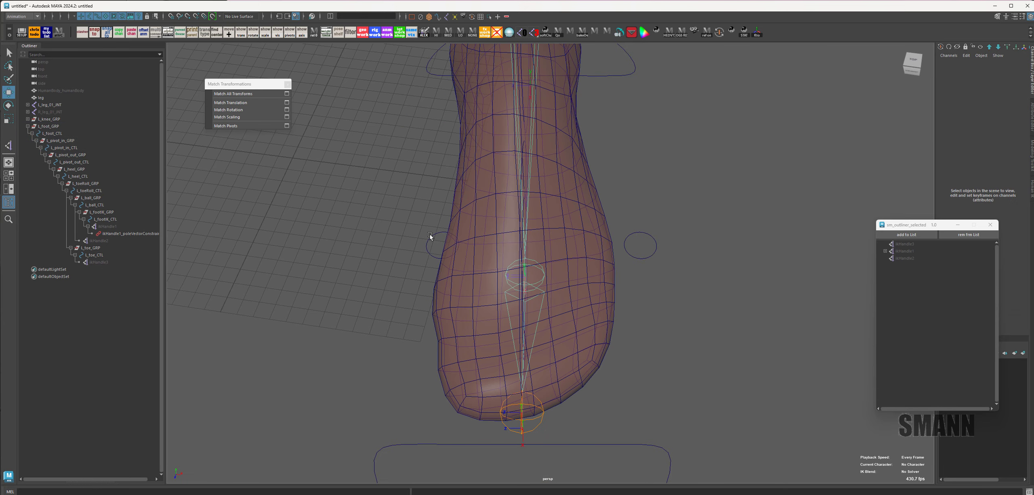
Step: Select L_pivot_in_CTL, undo a trial rotation, and shift its pivot slightly outward from the foot's inner edge
left_click_drag(430, 234, 457, 269)
middle_click_drag(458, 272, 521, 278, "alt")
left_click_drag(521, 279, 517, 289, "alt")
middle_click_drag(517, 288, 506, 282, "alt")
key("e")
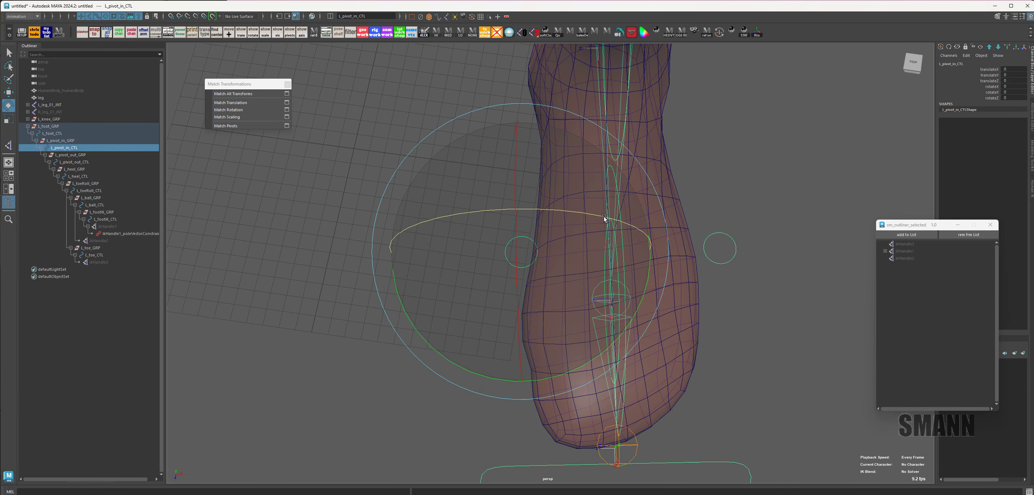
left_click_drag(604, 216, 570, 218)
key("ctrl+z")
key("Insert")
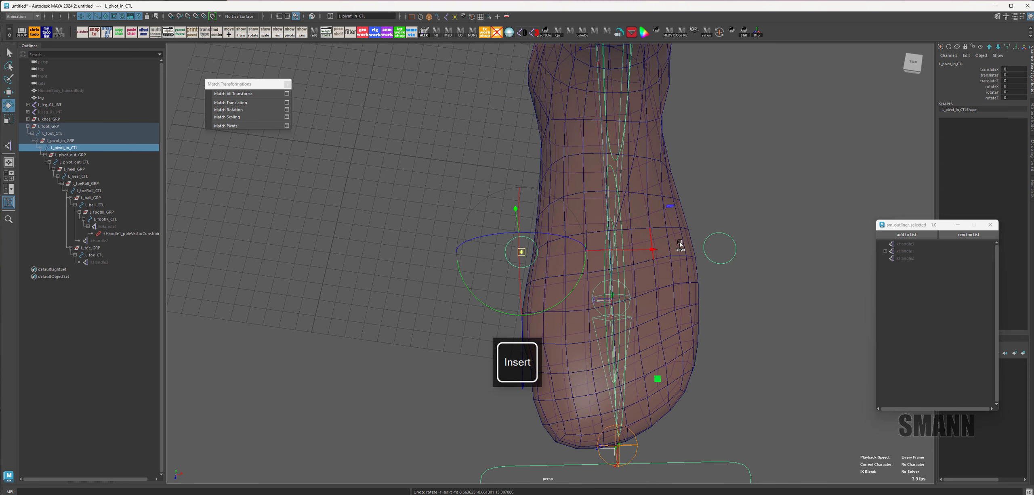
left_click_drag(654, 245, 640, 246)
left_click(770, 312)
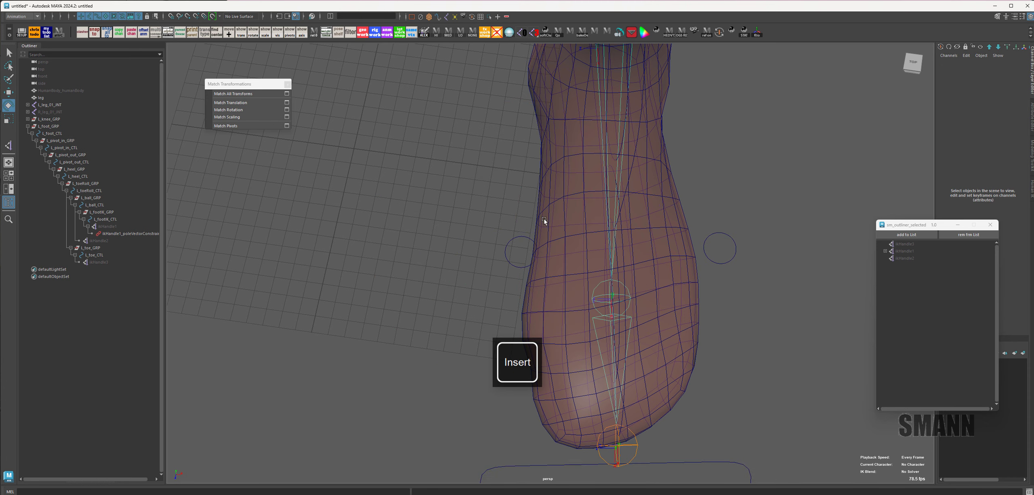
Step: Move all control vertices of the L_pivot_in_CTL curve outward, clear of the foot's inner side
left_click_drag(521, 221, 520, 256)
key("F8")
left_click_drag(436, 201, 557, 284)
key("w")
left_click_drag(648, 249, 606, 249)
key("F8")
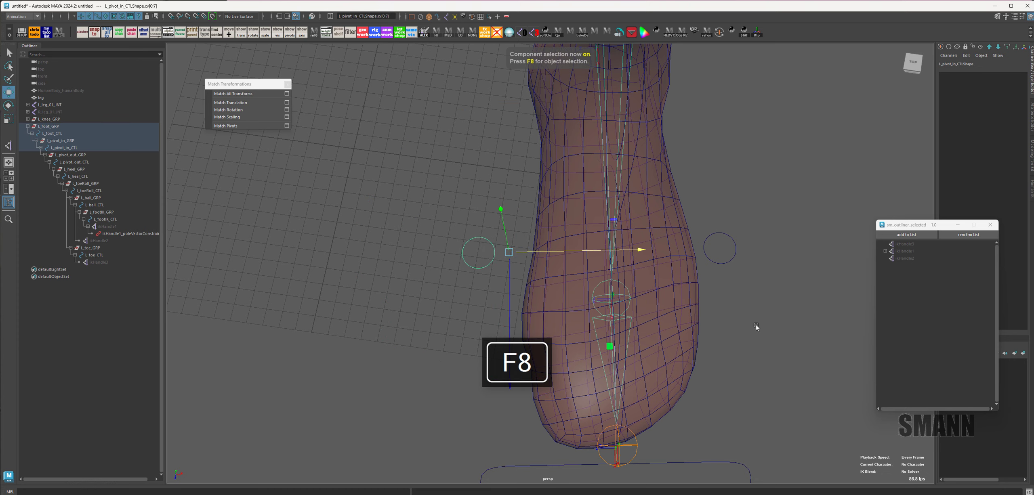
Step: Try rotating L_pivot_in_CTL to test the inward foot tilt and undo the rotation
key("e")
left_click_drag(540, 314, 544, 281, "alt")
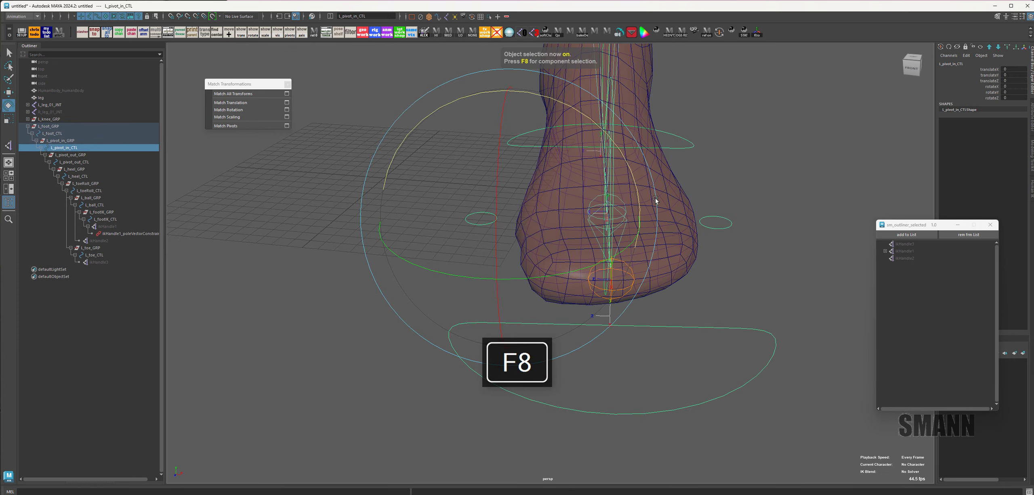
left_click_drag(608, 136, 564, 107)
key("ctrl+z")
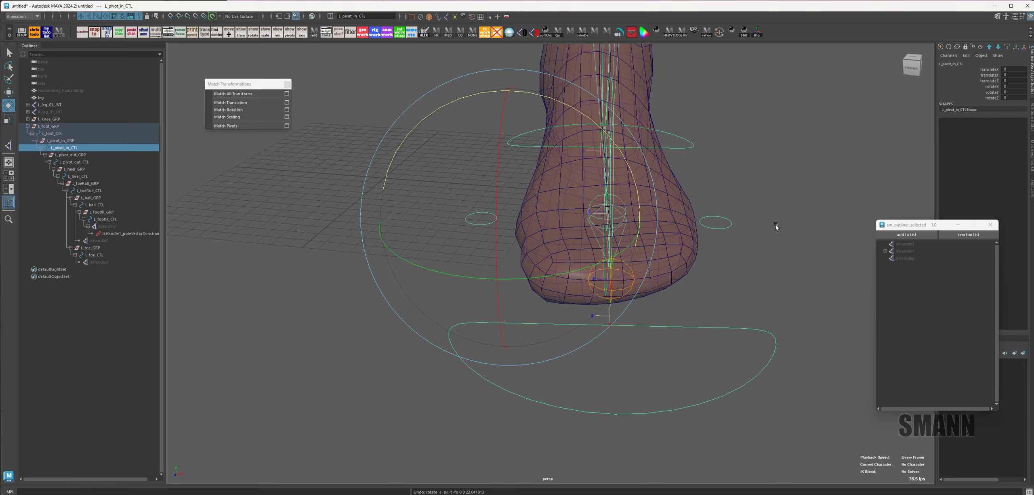
Step: In the side view, select L_heel_CTL, try rotating it around the heel, and undo the rotation
left_click_drag(776, 225, 698, 229, "alt")
right_click_drag(698, 229, 605, 218, "alt")
key("space")
left_click_drag(605, 218, 667, 223)
left_click(758, 328)
middle_click_drag(840, 243, 686, 234, "alt")
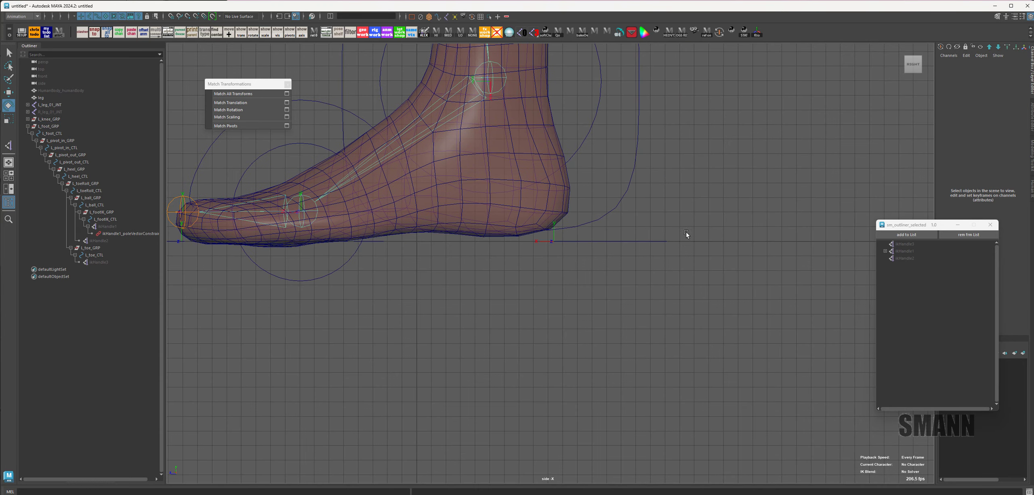
left_click_drag(685, 228, 652, 272)
left_click_drag(477, 138, 531, 136)
key("ctrl+z")
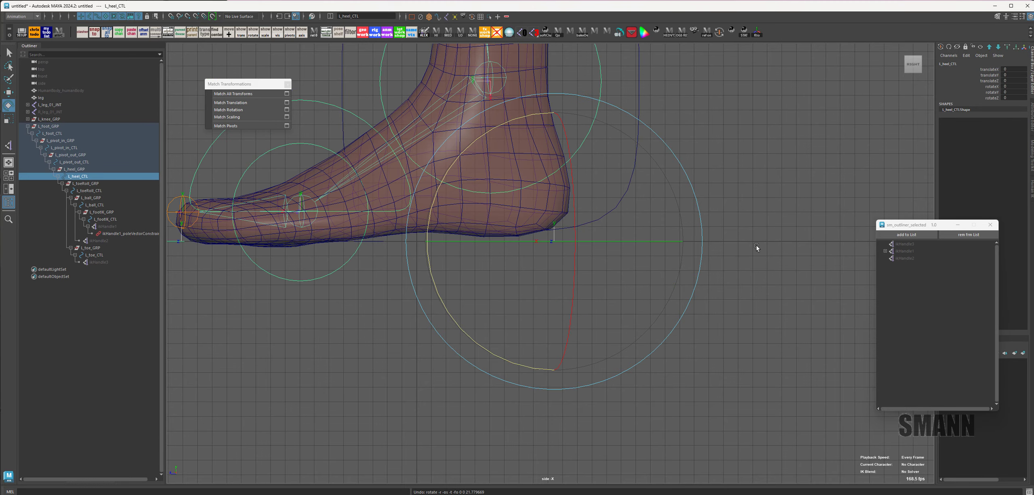
Step: Check the pivot position of L_heel_CTL in the side view, deselect it, and return to the perspective view
key("space")
left_click_drag(757, 247, 754, 206)
left_click_drag(707, 273, 661, 286, "alt")
key("w")
key("space")
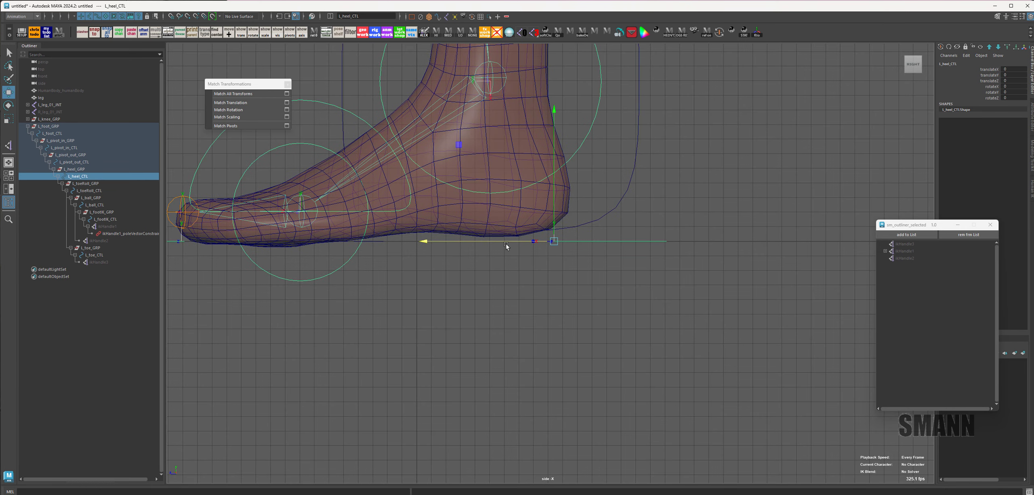
left_click_drag(567, 237, 634, 310, "alt")
left_click(669, 281)
left_click_drag(810, 240, 687, 254, "alt")
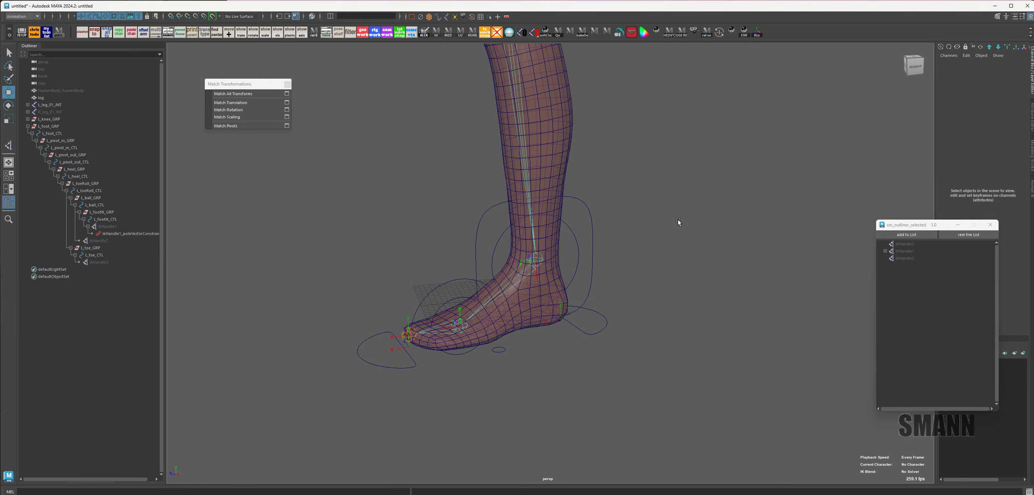
Step: Select L_foot_CTL, try moving the foot to test the leg's IK response, and undo the move
left_click(592, 243)
right_click_drag(703, 263, 656, 293, "alt")
middle_click_drag(656, 293, 642, 347, "alt")
middle_click_drag(642, 347, 592, 275)
key("ctrl+z")
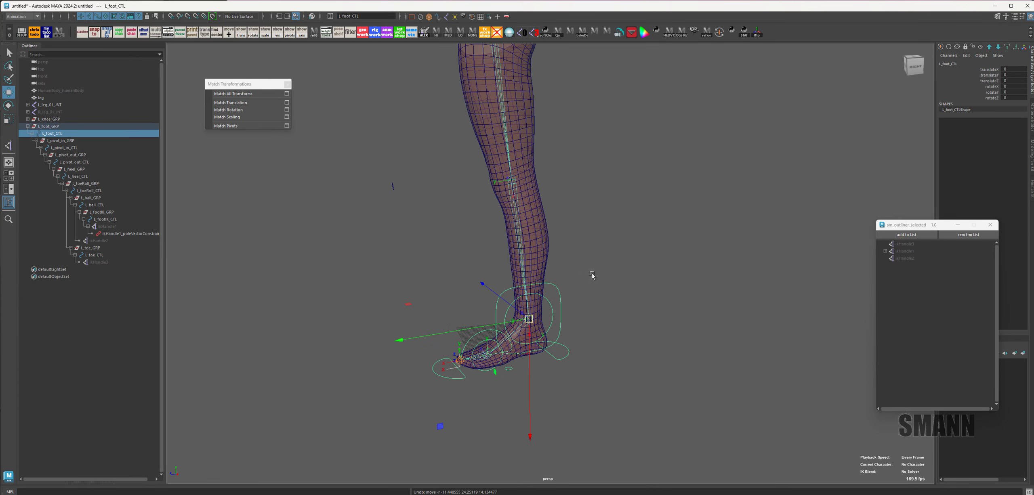
Step: Try rotating L_foot_CTL to test the whole foot, undo the rotation, and deselect the control
key("e")
left_click_drag(687, 315, 696, 382, "alt")
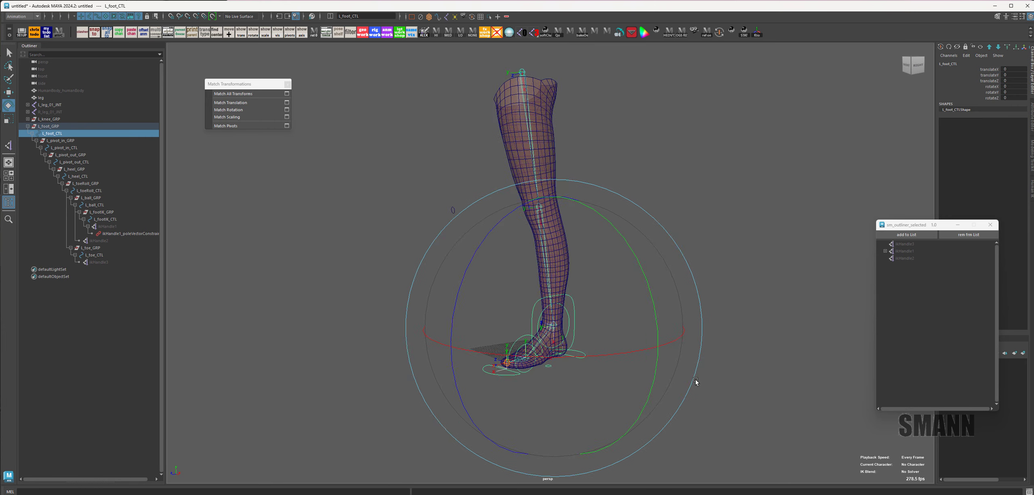
middle_click_drag(696, 381, 720, 447, "alt")
left_click_drag(644, 332, 766, 398)
key("ctrl+z")
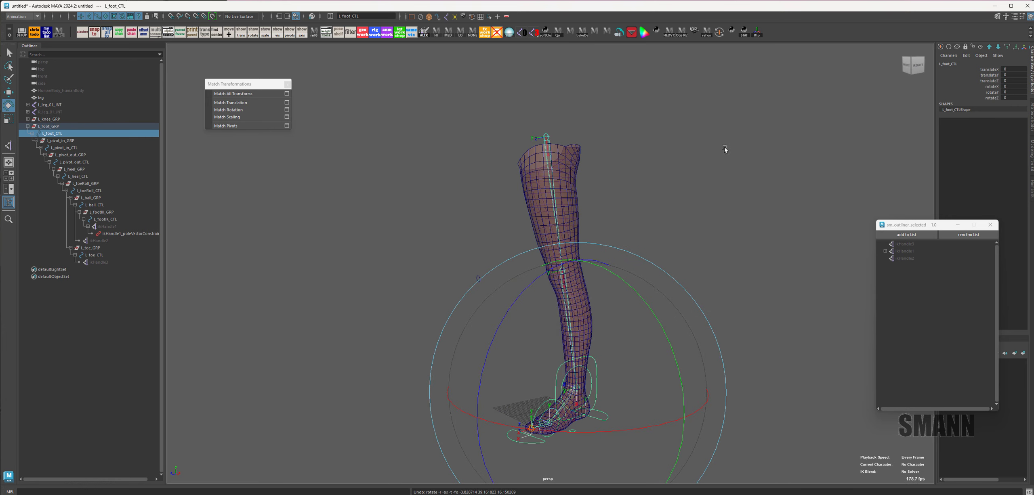
left_click(729, 180)
Step: Collapse the L_foot_GRP hierarchy, try moving the knee control L_knee_PVC, undo the move, and deselect it
left_click(27, 127)
middle_click_drag(609, 266, 559, 223, "alt")
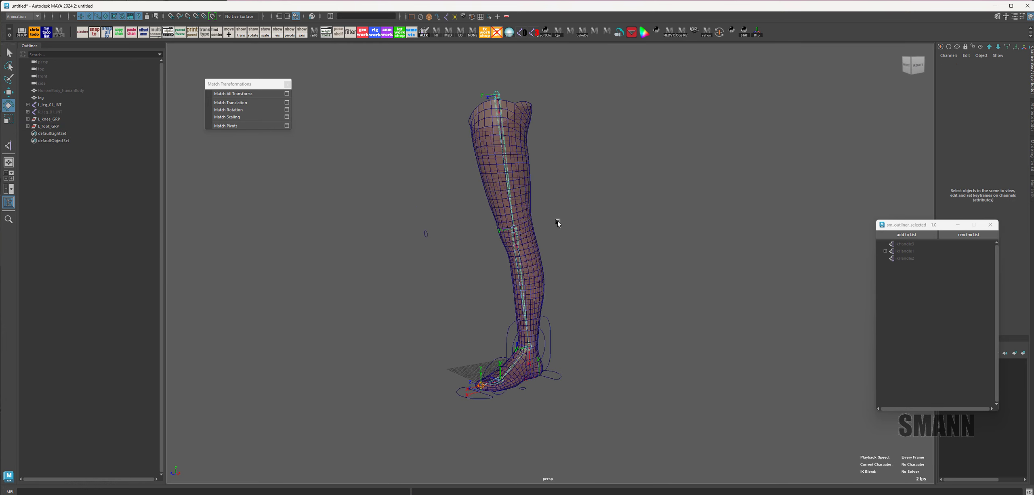
right_click_drag(559, 224, 651, 261, "alt")
left_click_drag(352, 152, 373, 225)
left_click_drag(373, 224, 426, 258, "alt")
right_click_drag(426, 258, 599, 221, "alt")
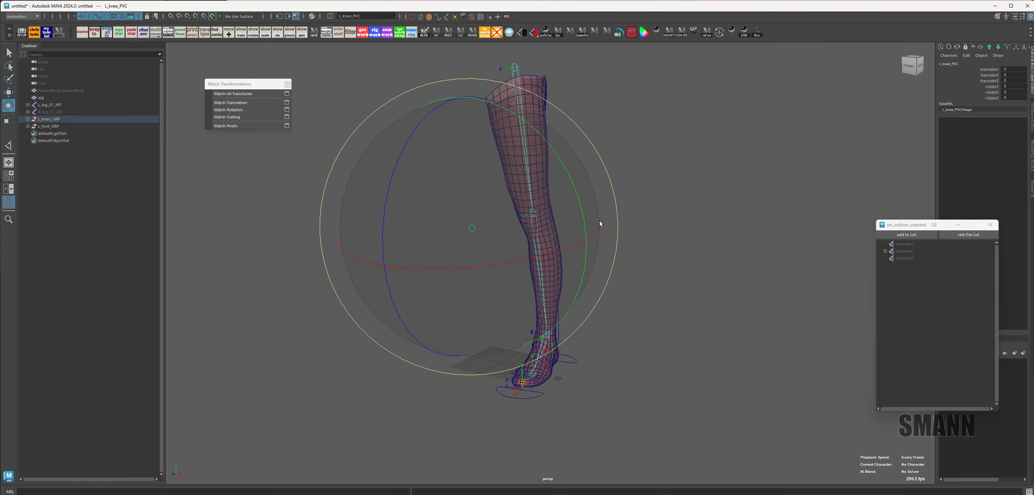
key("w")
left_click_drag(407, 221, 524, 237)
key("ctrl+z")
left_click(439, 275)
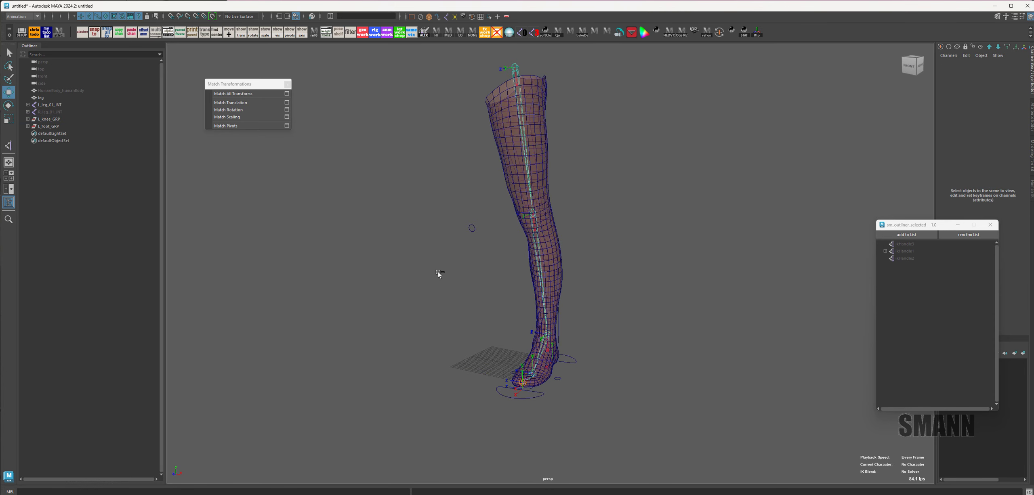
Step: Select L_foot_CTL around the ankle and close the floating window listing the IK handles
left_click_drag(439, 275, 319, 294, "alt")
middle_click_drag(319, 294, 421, 207, "alt")
right_click_drag(420, 207, 678, 420, "alt")
middle_click_drag(677, 421, 651, 420, "alt")
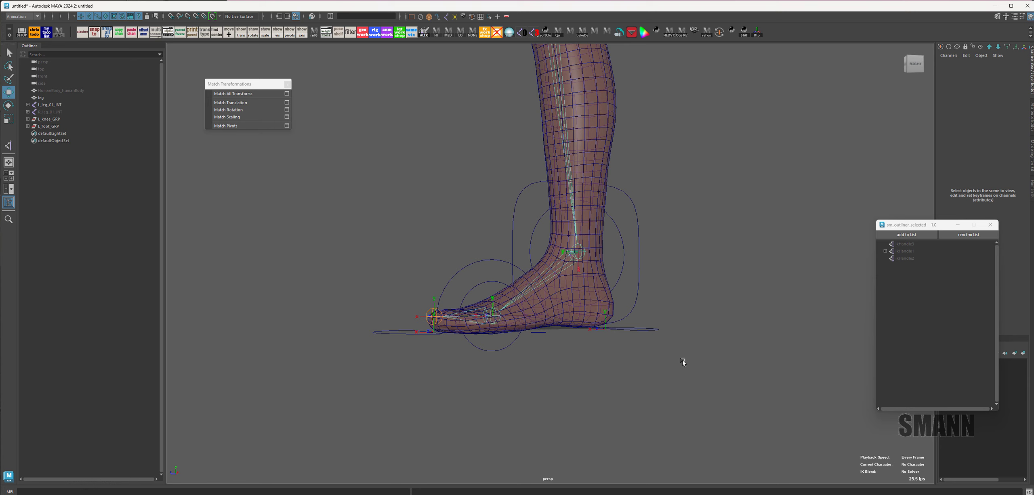
middle_click_drag(654, 305, 596, 312, "alt")
right_click_drag(596, 312, 650, 308, "alt")
left_click_drag(615, 202, 564, 215)
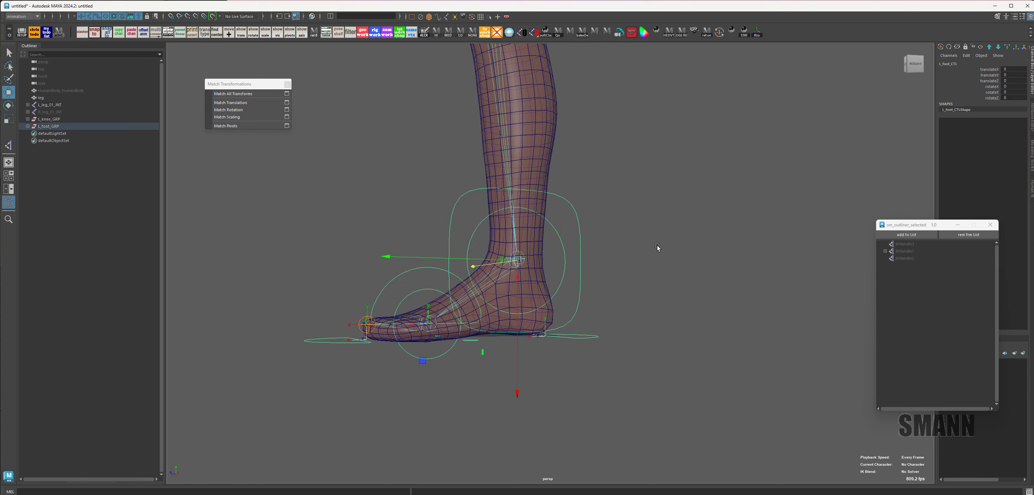
left_click_drag(655, 306, 649, 327, "alt")
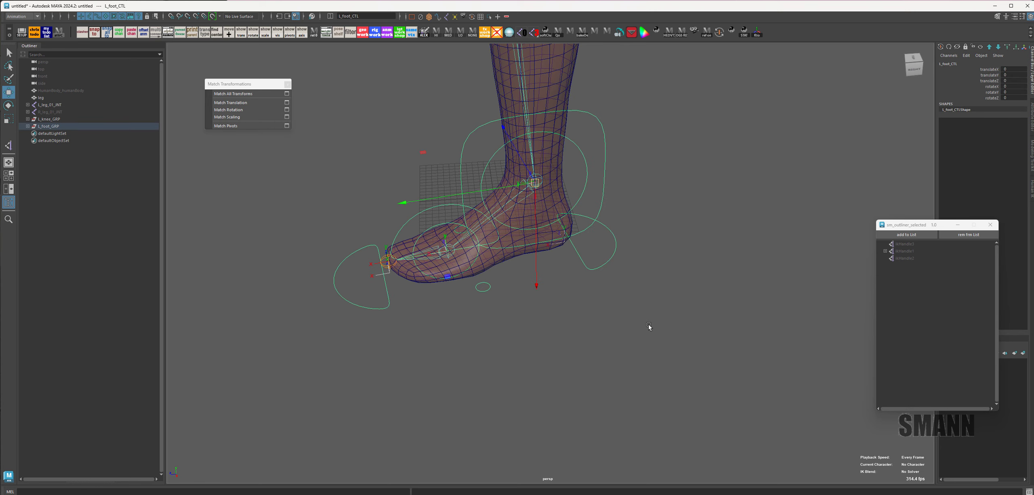
left_click_drag(912, 228, 832, 230)
left_click(911, 228)
Step: Start a new attribute on L_foot_CTL, naming it with a row of underscores and choosing the Enum data type
middle_click_drag(717, 252, 780, 290, "alt")
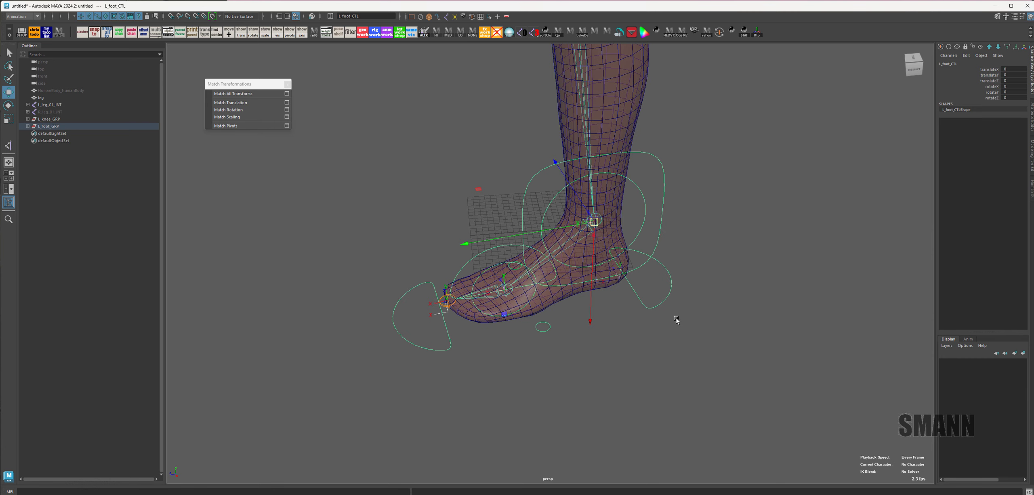
left_click_drag(622, 311, 622, 307, "alt")
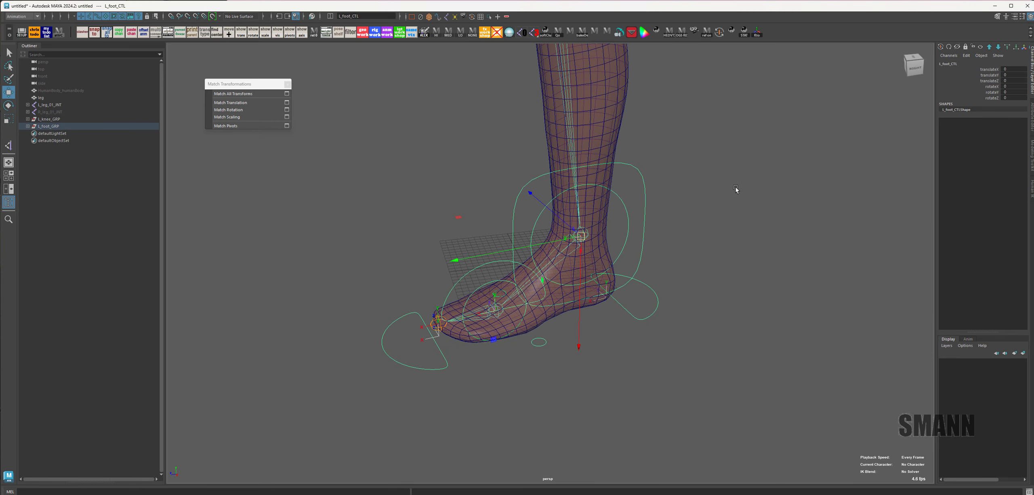
key("space")
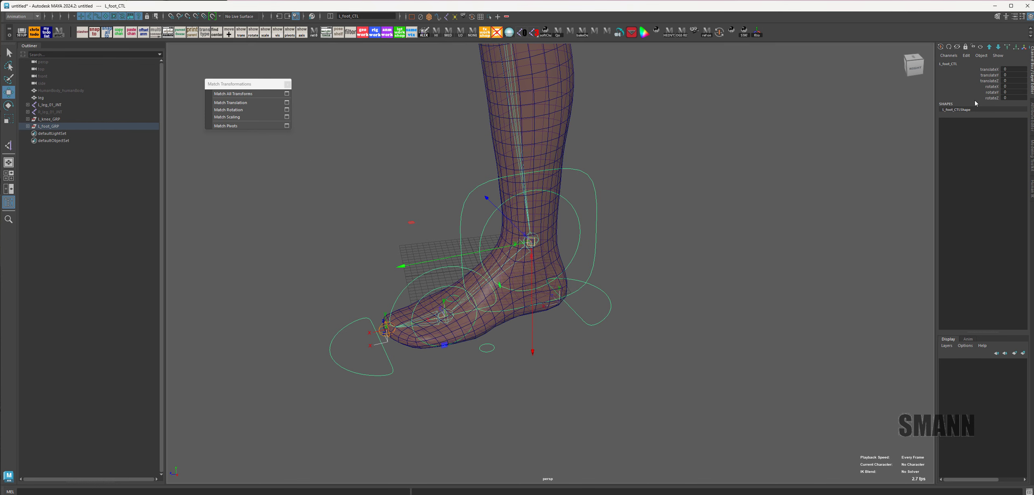
middle_click_drag(738, 143, 763, 146, "alt")
key("space")
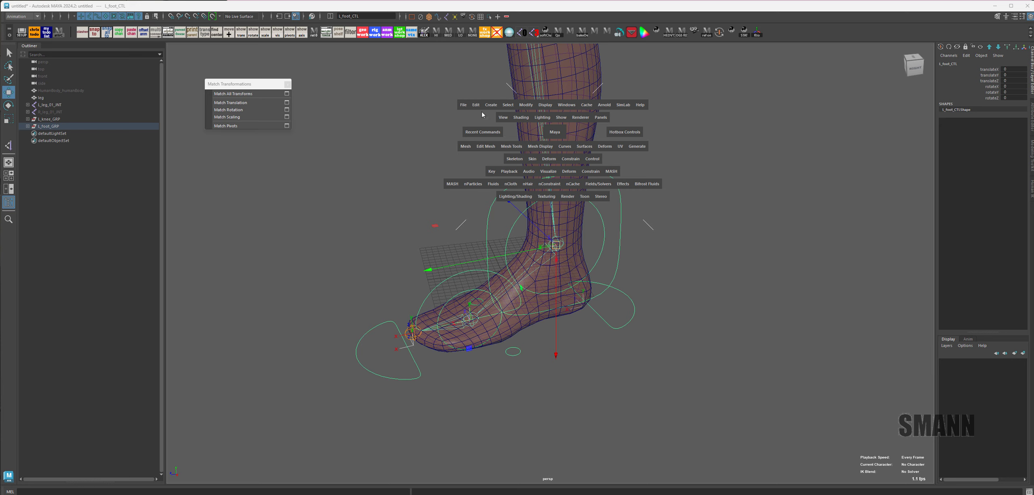
left_click(526, 105)
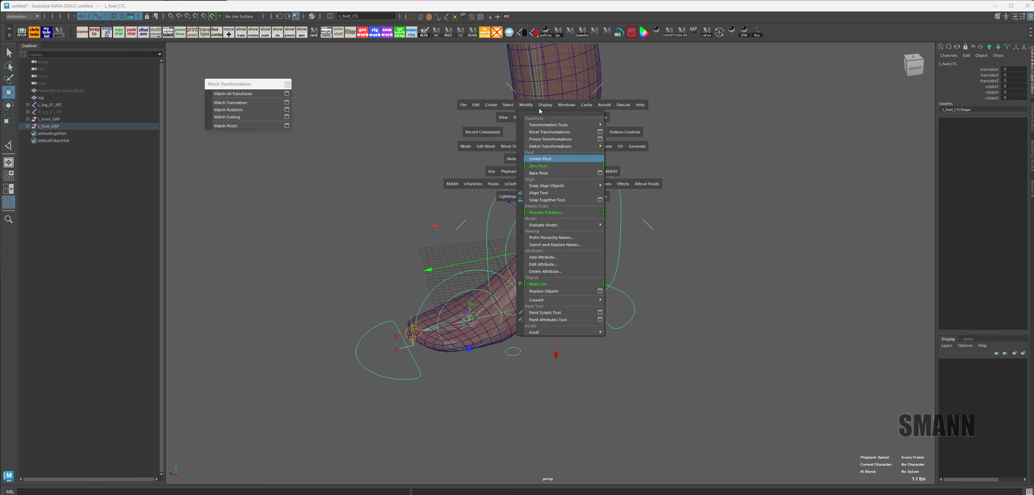
left_click(566, 258)
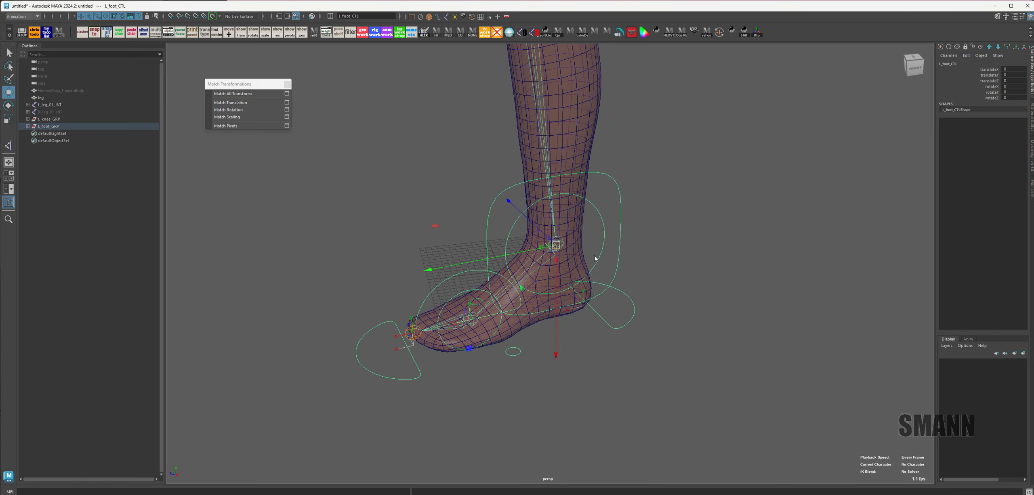
left_click_drag(294, 168, 314, 111)
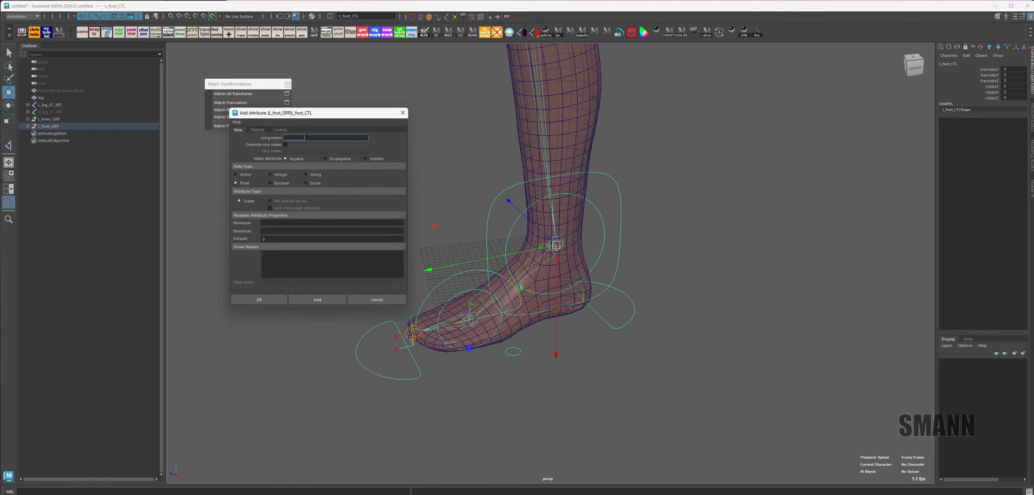
left_click(313, 184)
Step: Clear the Green and Blue enum names, add the underscore separator attribute to L_foot_CTL, and select its channel
left_click_drag(328, 113, 391, 119)
left_click(349, 264)
left_click_drag(374, 289, 311, 287)
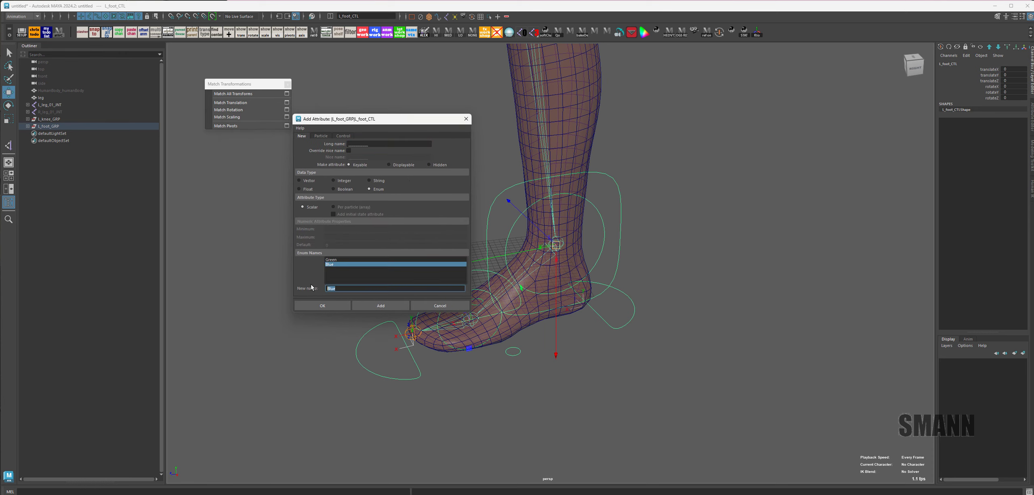
key("BackSpace")
key("BackSpace")
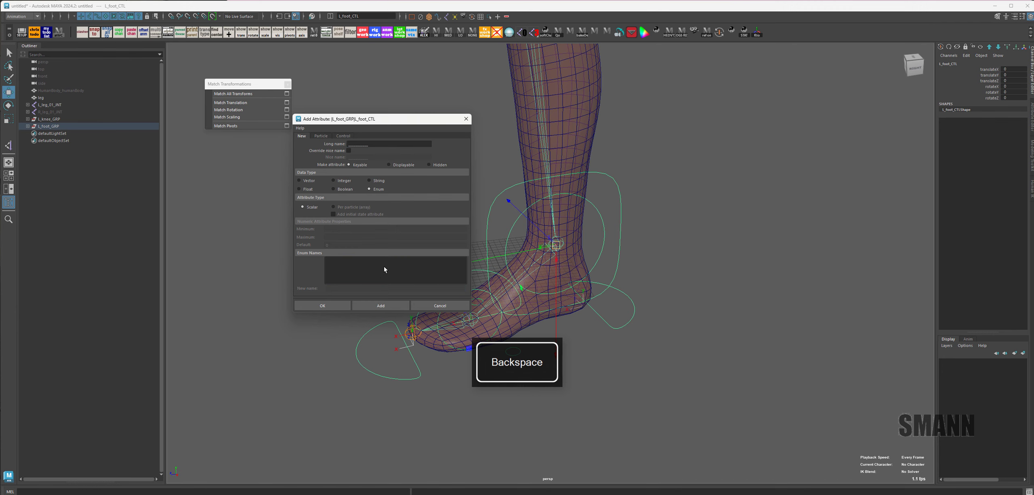
left_click(381, 306)
middle_click_drag(705, 205, 729, 191, "alt")
left_click(998, 104)
left_click(1008, 104)
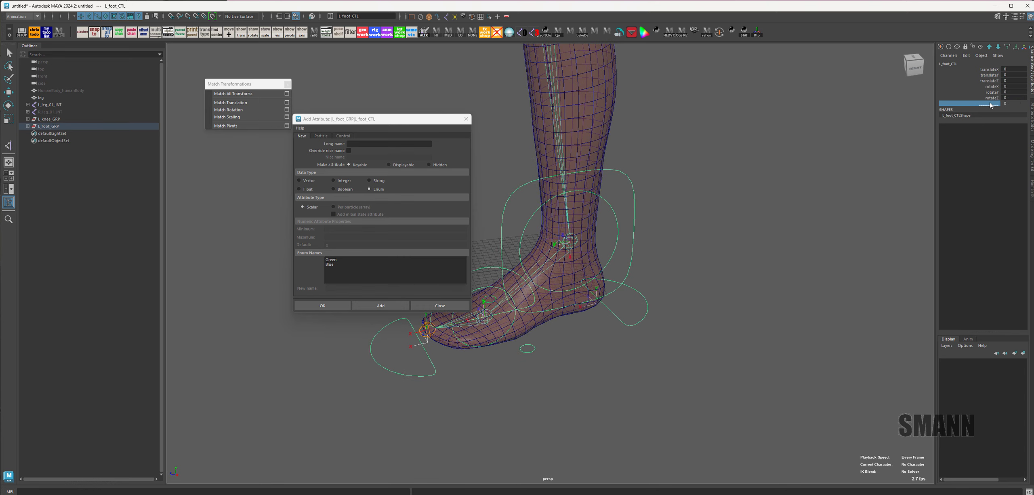
Step: Name the next L_foot_CTL attribute roll and set its data type to Float
right_click_drag(724, 214, 806, 233, "alt")
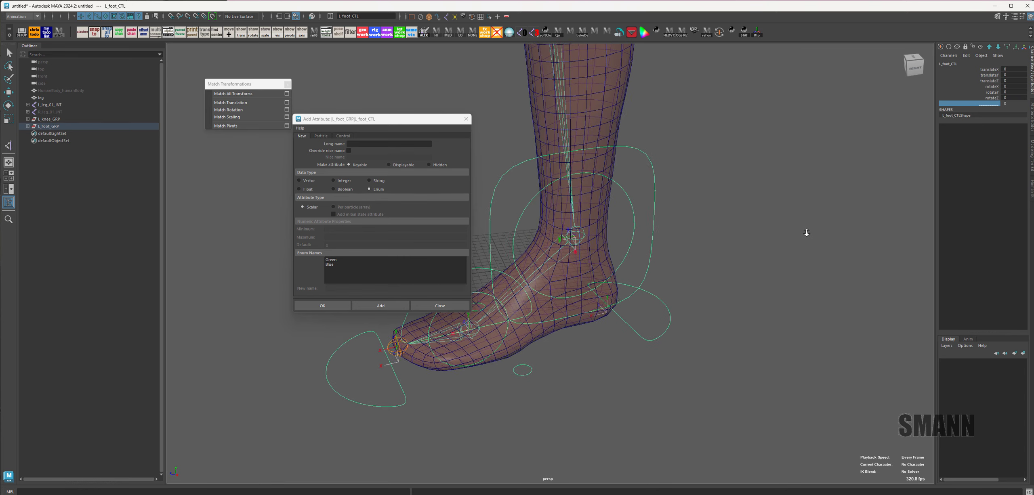
middle_click_drag(770, 221, 810, 231, "alt")
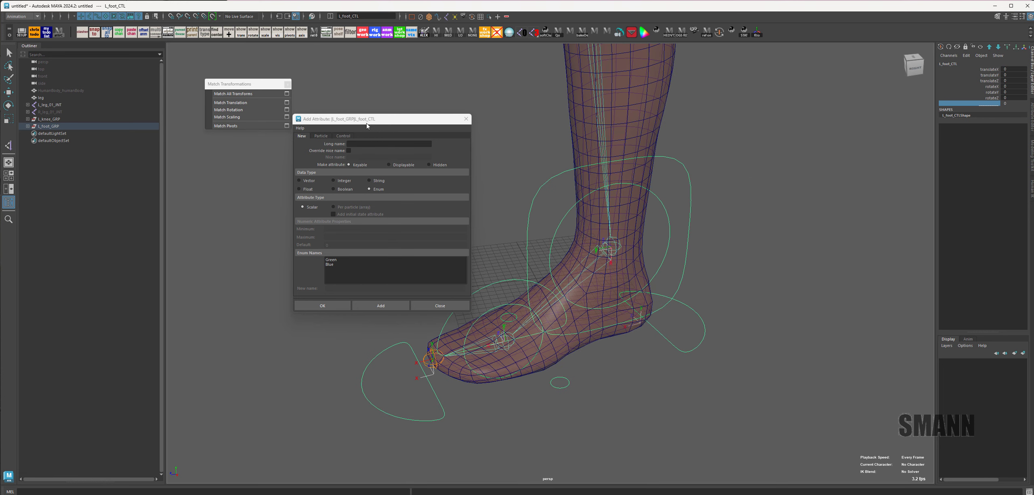
left_click_drag(367, 123, 424, 126)
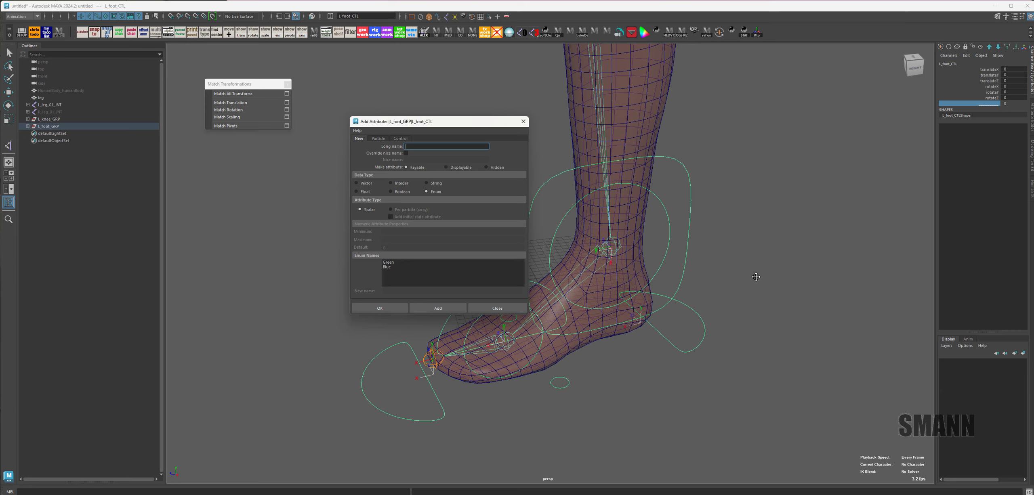
middle_click_drag(756, 277, 835, 261, "alt")
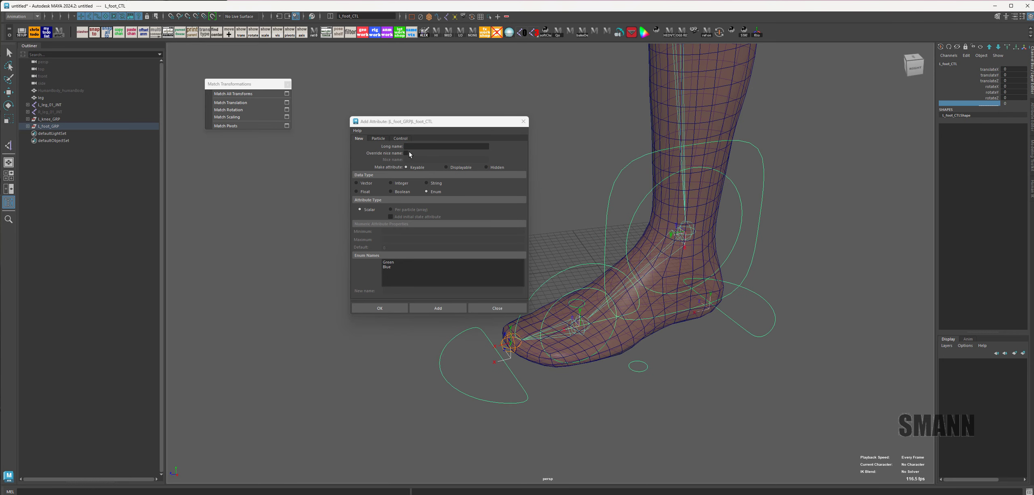
left_click(429, 148)
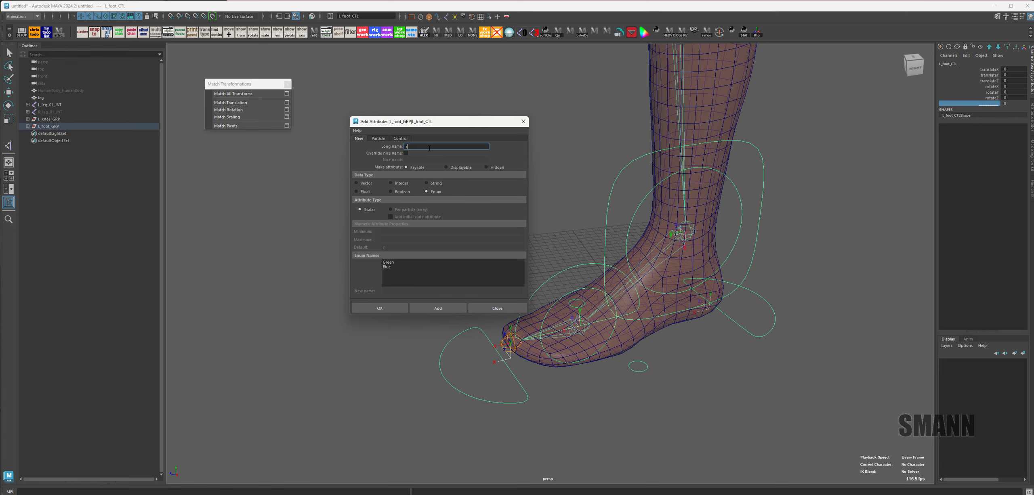
type("roo")
key("BackSpace")
type("ll")
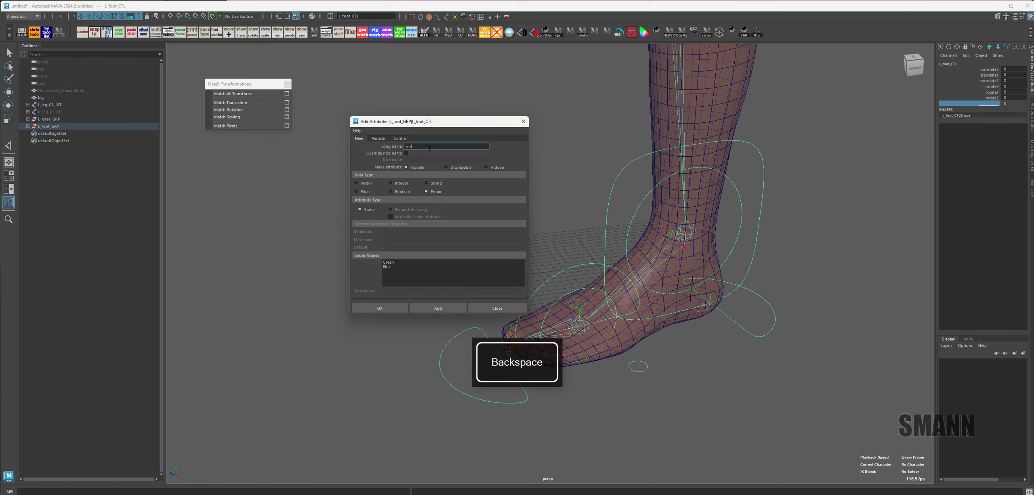
left_click(358, 193)
left_click_drag(430, 129, 445, 125)
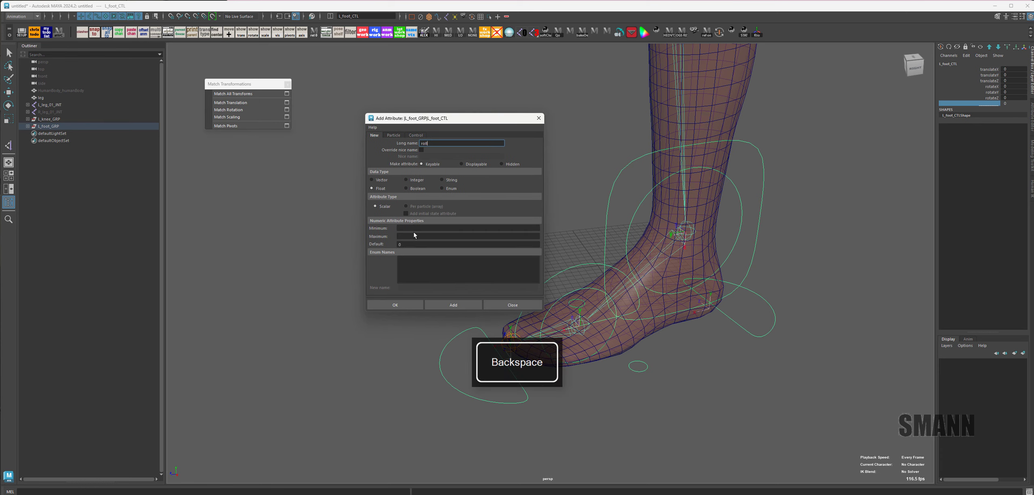
Step: Set the roll attribute's minimum to -10 and maximum to 10, and add it to L_foot_CTL
left_click(418, 229)
type("-10")
key("Tab")
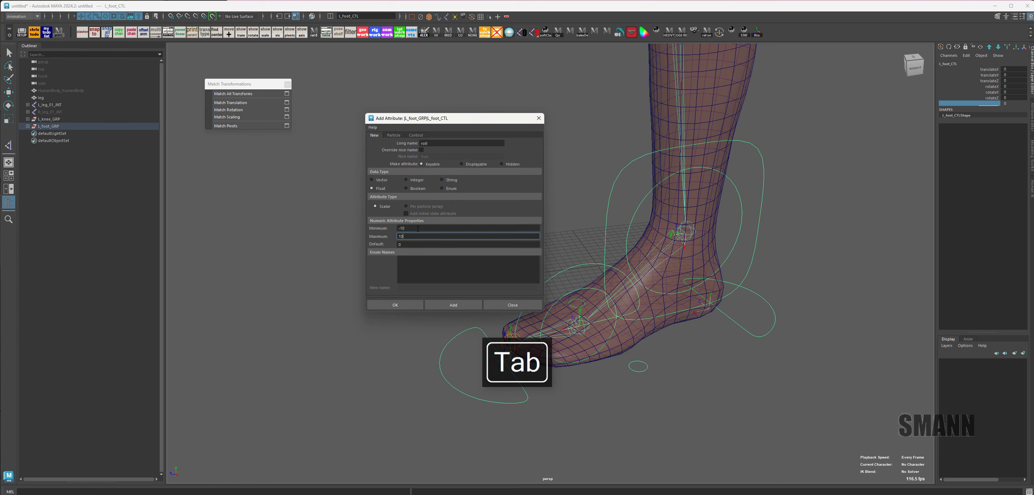
type("10")
key("Tab")
left_click(453, 305)
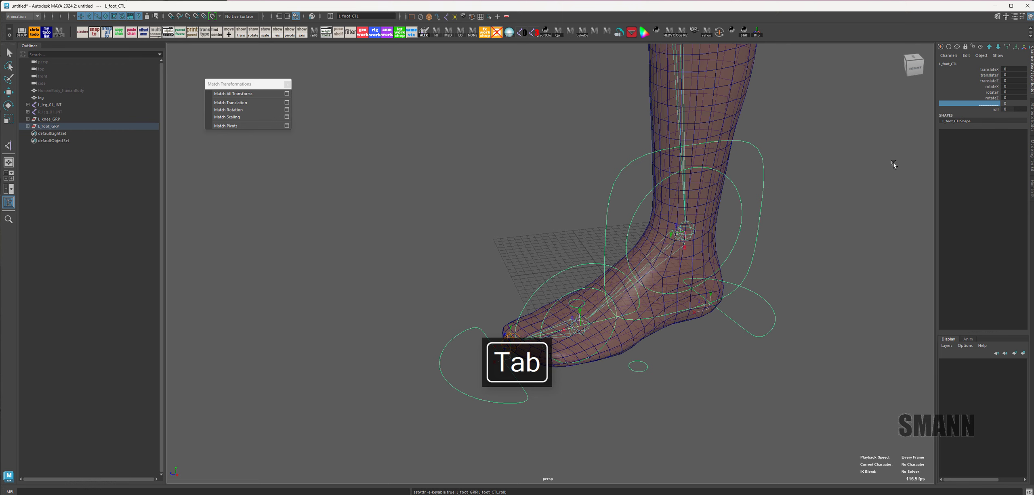
Step: Start another keyable Float attribute on L_foot_CTL and name it pivot
key("space")
left_click(372, 144)
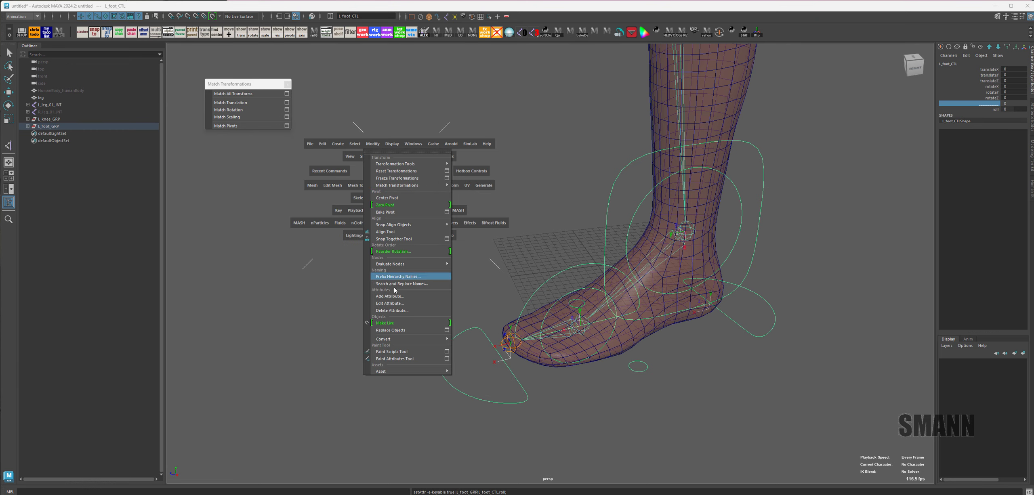
left_click(406, 298)
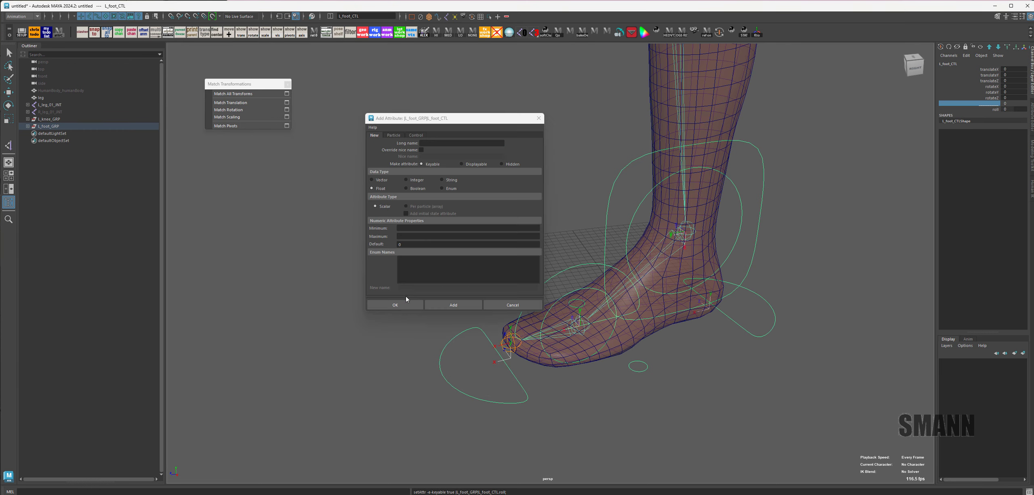
left_click(443, 143)
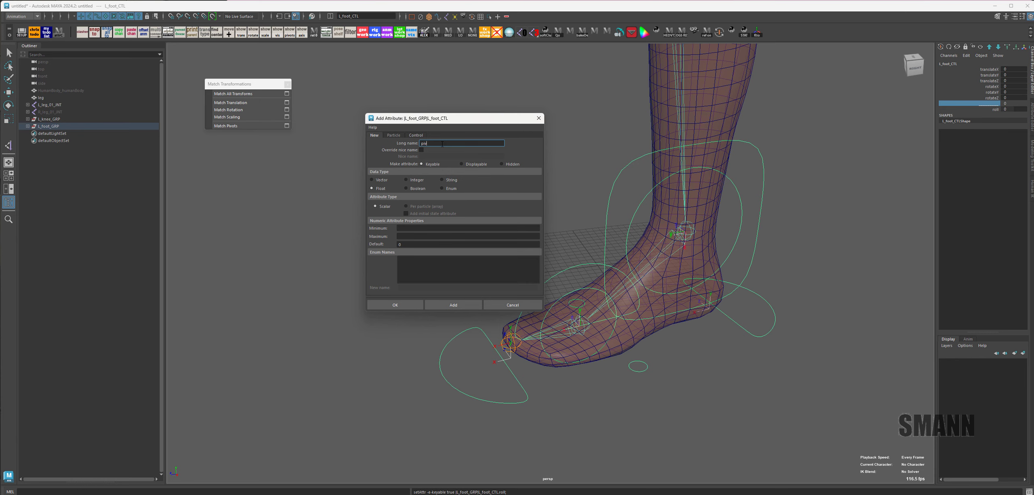
key("Tab")
key("Tab")
key("shift+Tab")
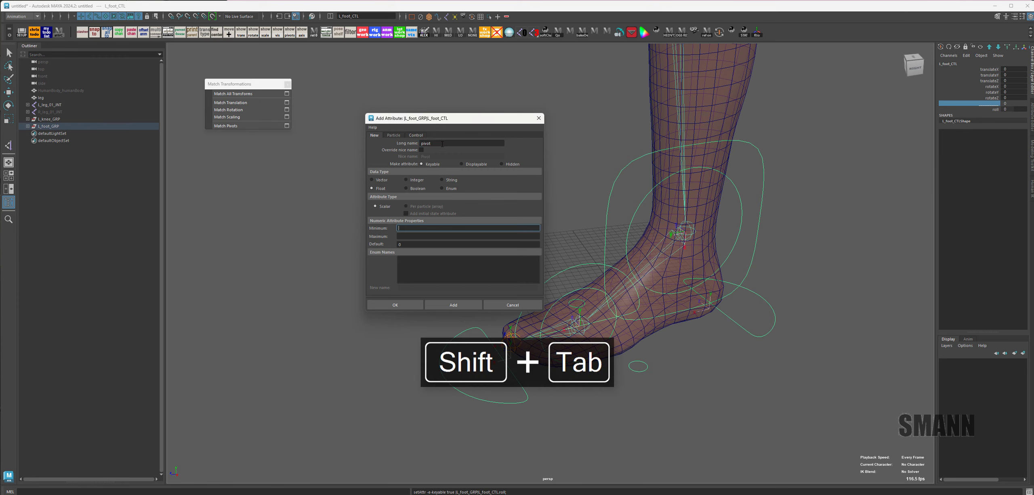
Step: Limit the pivot attribute to a minimum of -10 and maximum of 10, add it, and deselect L_foot_CTL
type("-10")
key("Tab")
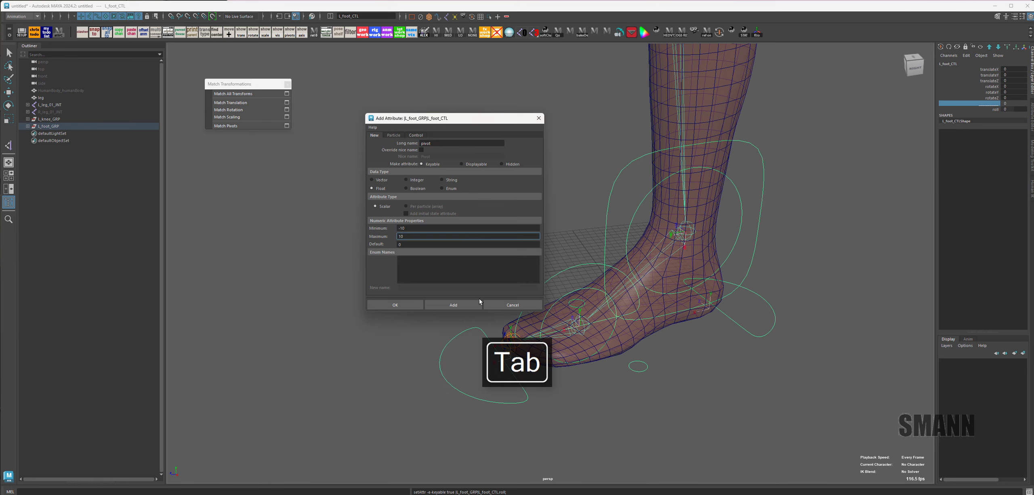
left_click(460, 306)
left_click(511, 303)
middle_click_drag(814, 256, 805, 253, "alt")
left_click(804, 253)
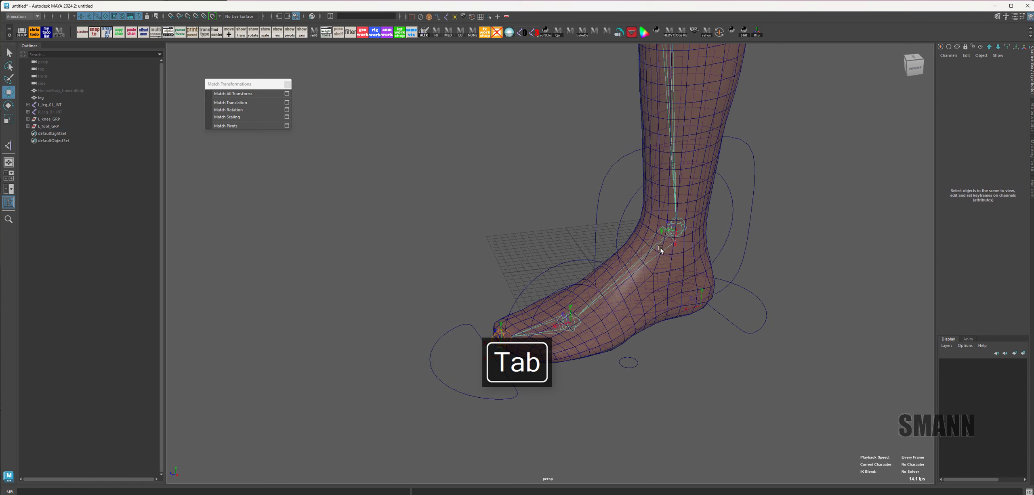
middle_click_drag(644, 263, 590, 241, "alt")
key("space")
left_click_drag(528, 226, 582, 132)
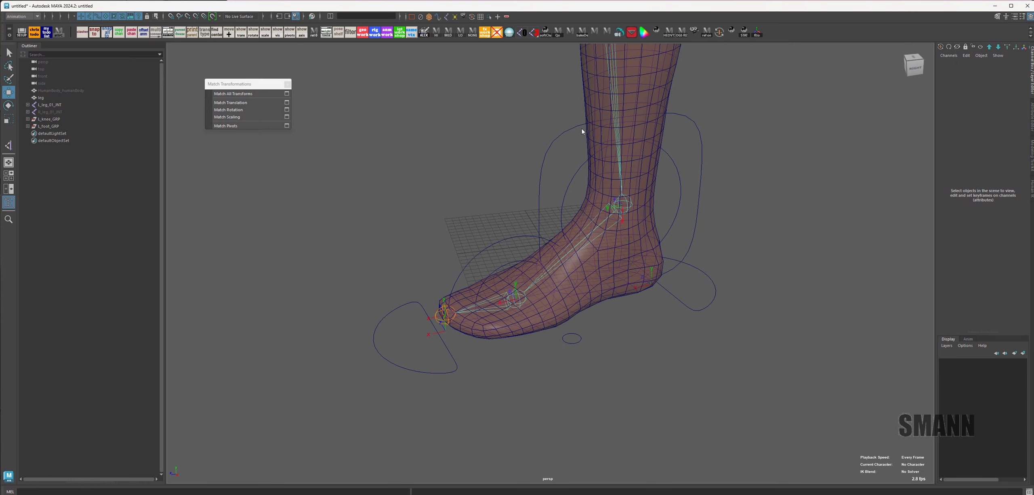
left_click(350, 162)
key("space")
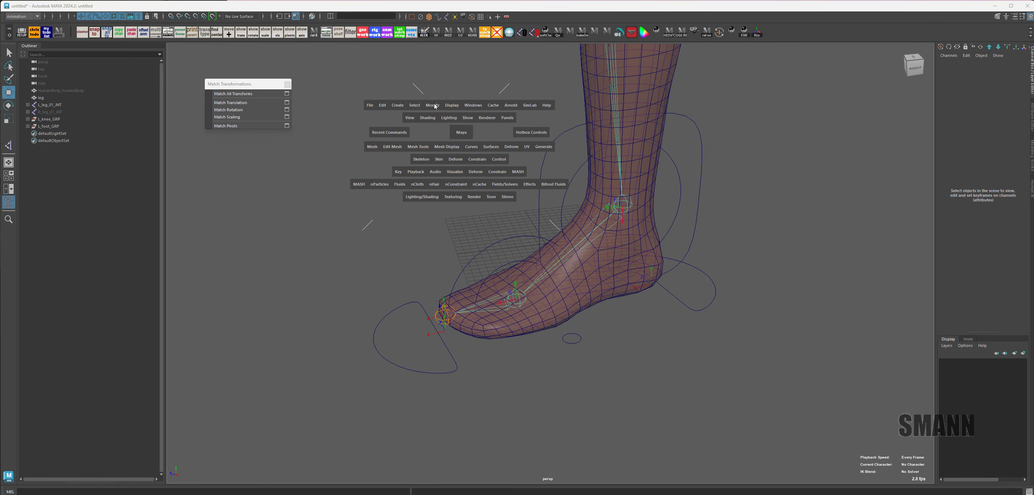
left_click(473, 106)
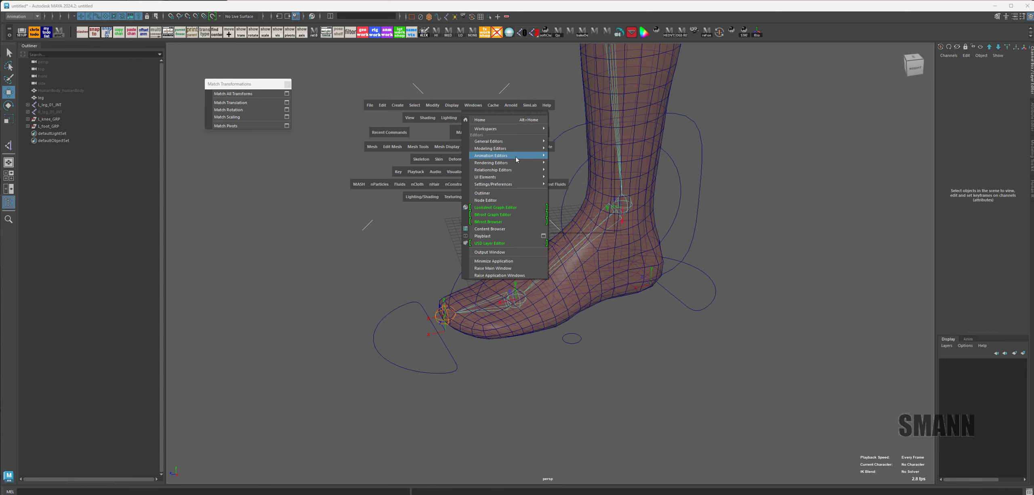
mouse_move(515, 159)
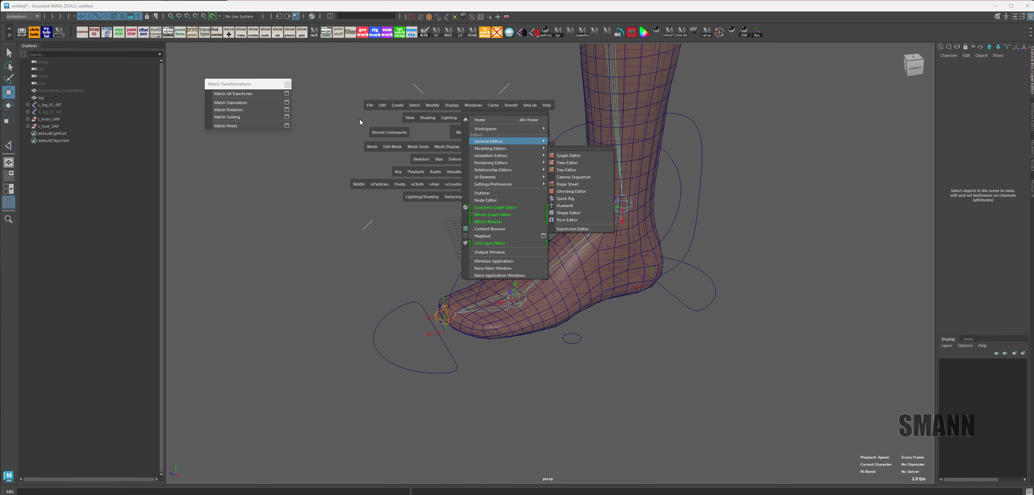
left_click(457, 132)
left_click(477, 160)
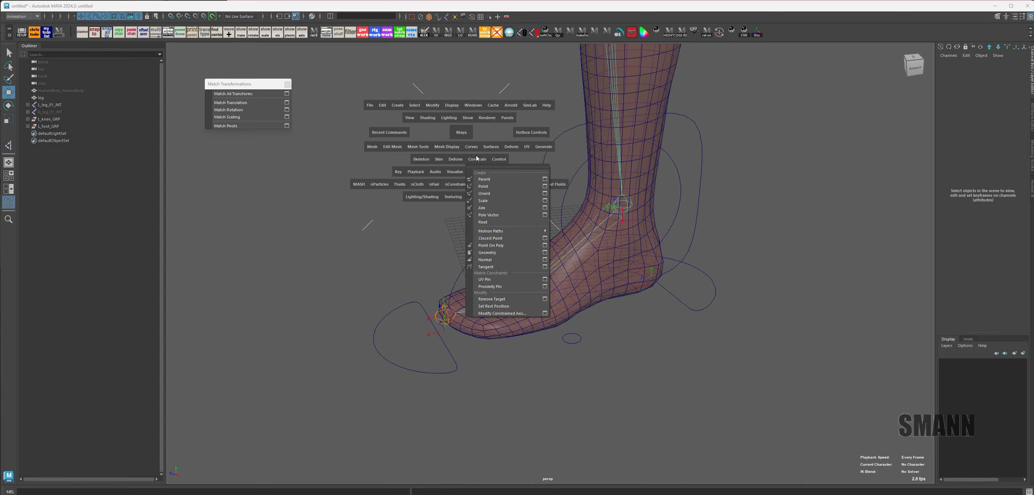
left_click(477, 159)
left_click_drag(766, 205, 707, 174)
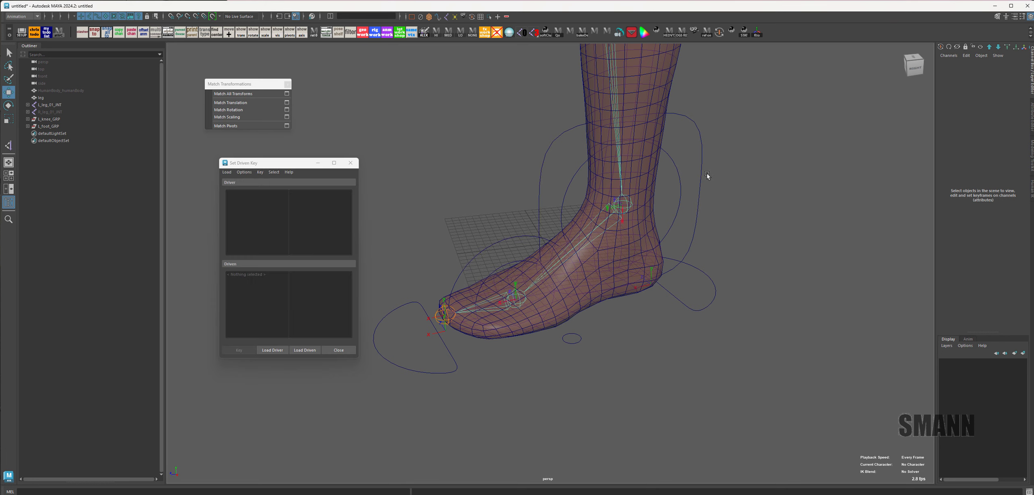
left_click(351, 163)
Step: Detach the Set Driven Key commands as a floating list, open the Set Driven Key window, and place it clear of the foot
key("space")
left_click(423, 149)
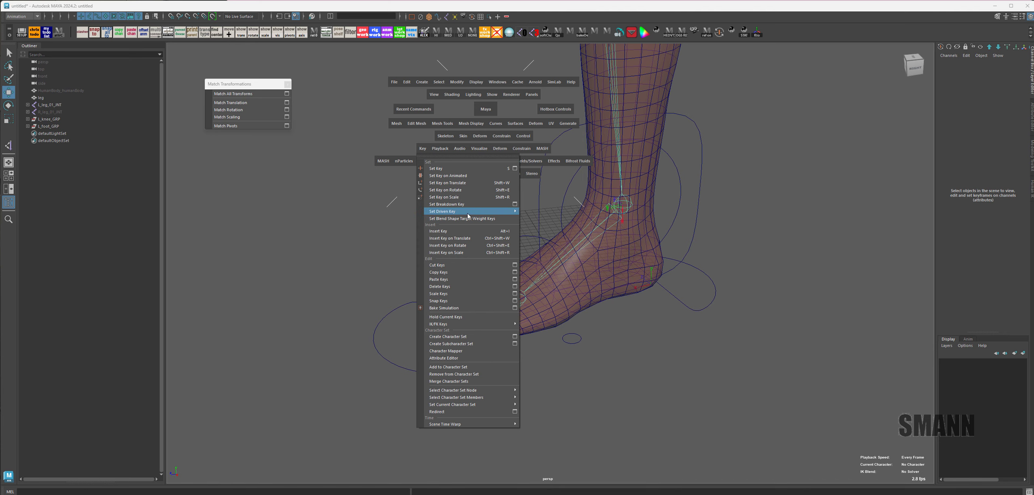
mouse_move(465, 212)
left_click(554, 203)
left_click_drag(555, 198, 185, 165)
left_click(251, 179)
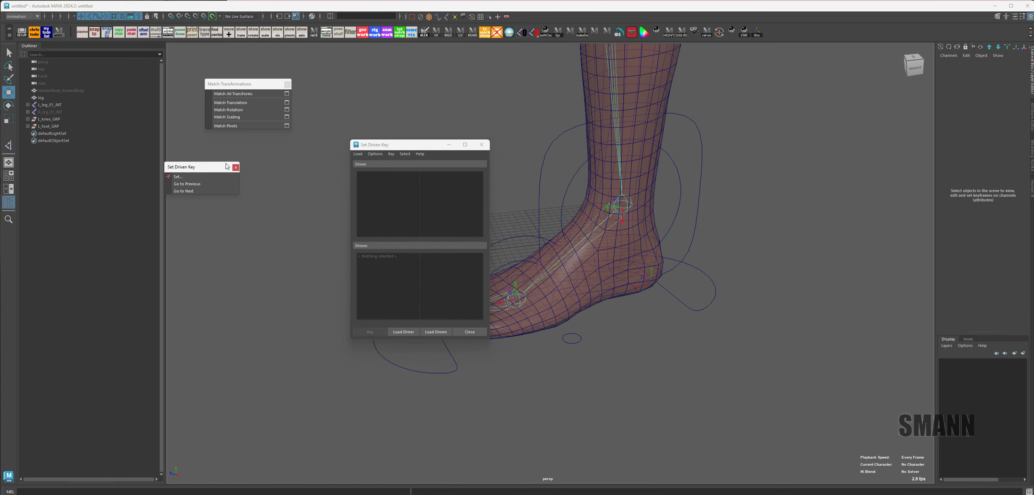
left_click_drag(404, 144, 359, 137)
Step: Load L_foot_CTL as the driver in Set Driven Key and choose its roll attribute
left_click(689, 139)
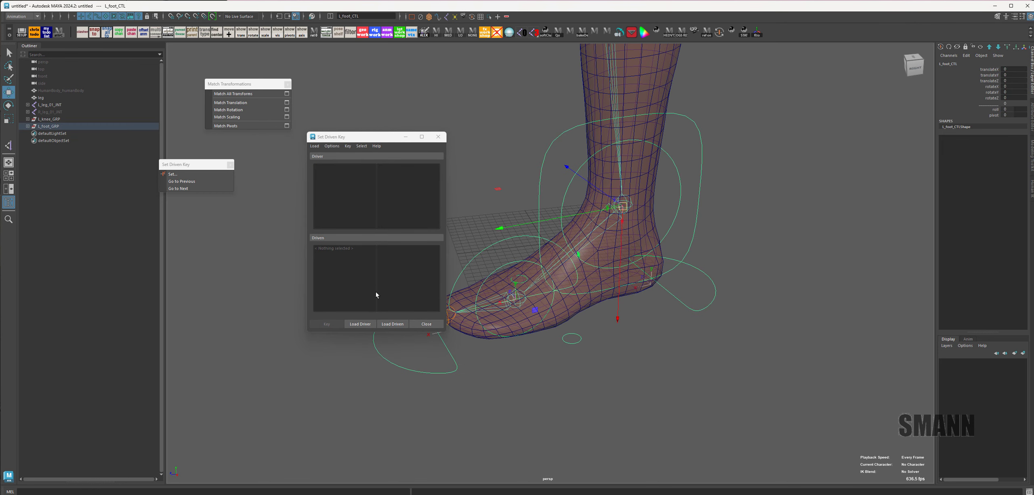
left_click(360, 324)
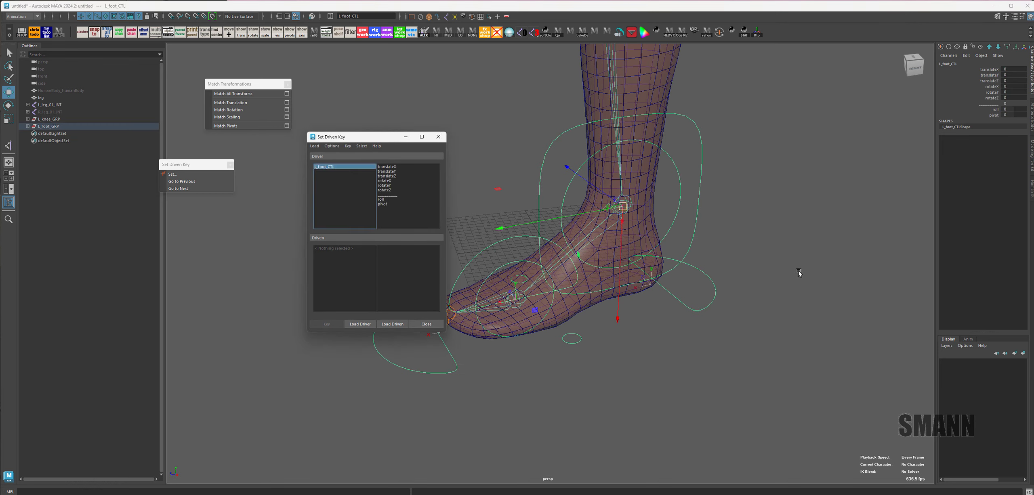
middle_click_drag(799, 272, 852, 282, "alt")
right_click_drag(852, 282, 799, 273, "alt")
left_click_drag(799, 272, 799, 264, "alt")
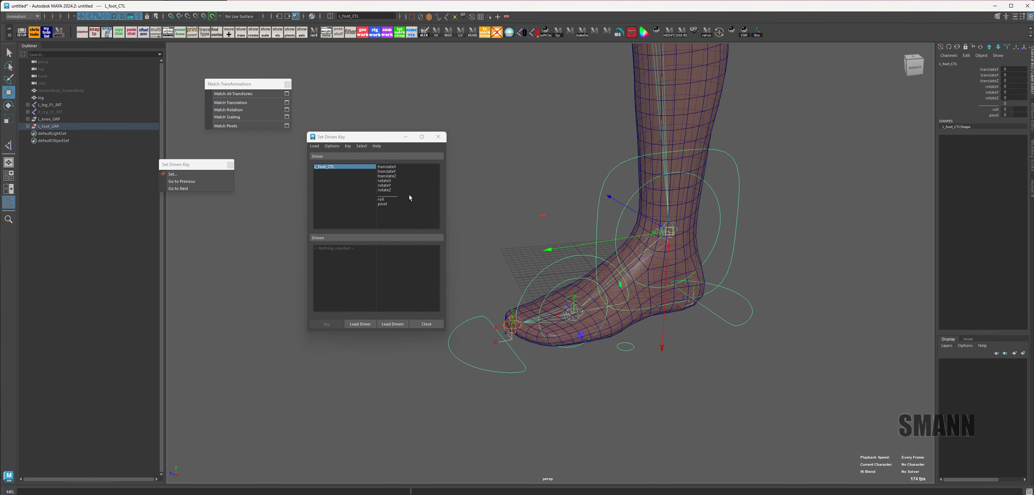
left_click(400, 199)
Step: Test-rotate L_toeRoll_CTL and undo the rotation
left_click(747, 382)
left_click_drag(742, 386, 739, 399, "alt")
middle_click_drag(739, 399, 767, 366, "alt")
left_click(521, 284)
key("e")
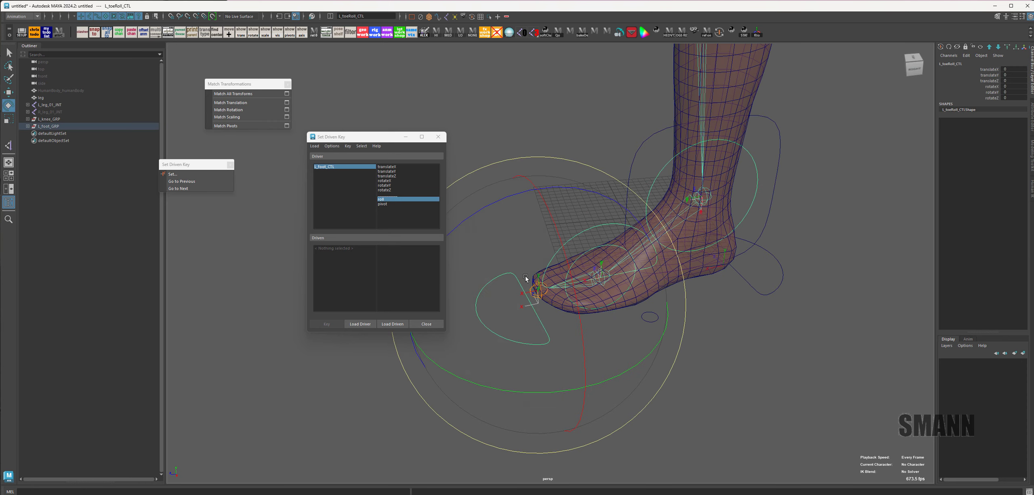
left_click_drag(519, 193, 536, 223)
key("ctrl+z")
Step: Test-rotate the heel control and L_ball_CTL in turn, undoing each rotation
left_click_drag(764, 272, 780, 301)
left_click_drag(636, 213, 643, 204)
key("ctrl+z")
left_click(628, 218)
left_click(591, 224)
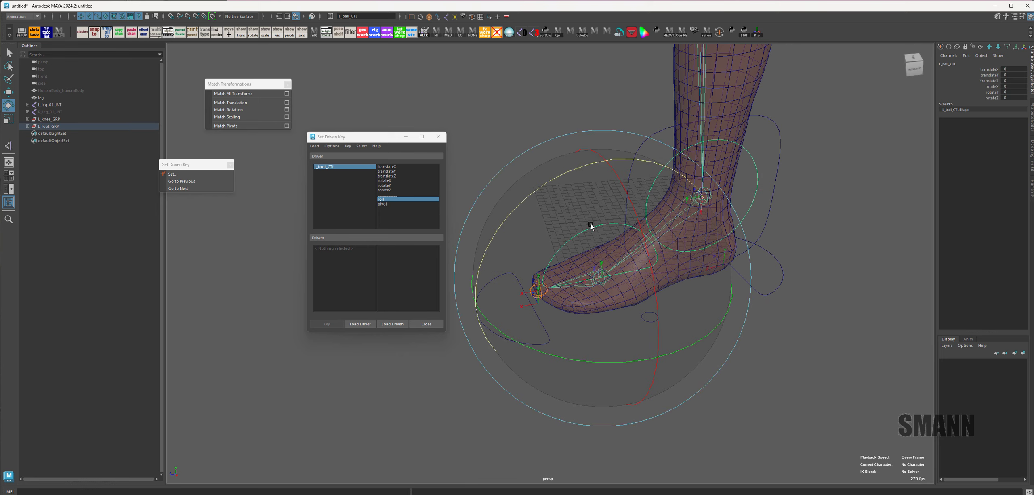
left_click_drag(567, 173, 546, 186)
key("ctrl+z")
Step: Select the parent groups of the heel, ball and toe roll controls and load them as driven objects
key("q")
left_click(810, 254)
left_click_drag(770, 263, 773, 303)
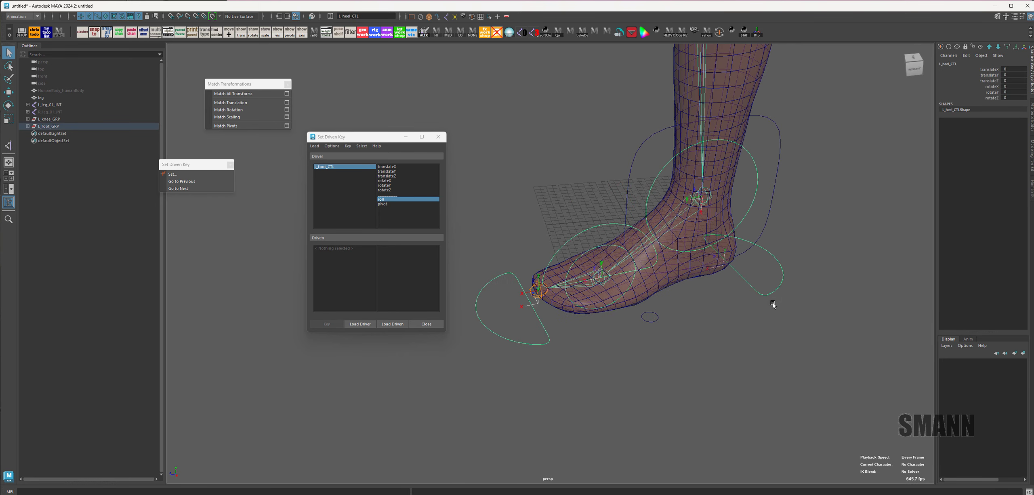
key("Up")
key("Up")
key("Up")
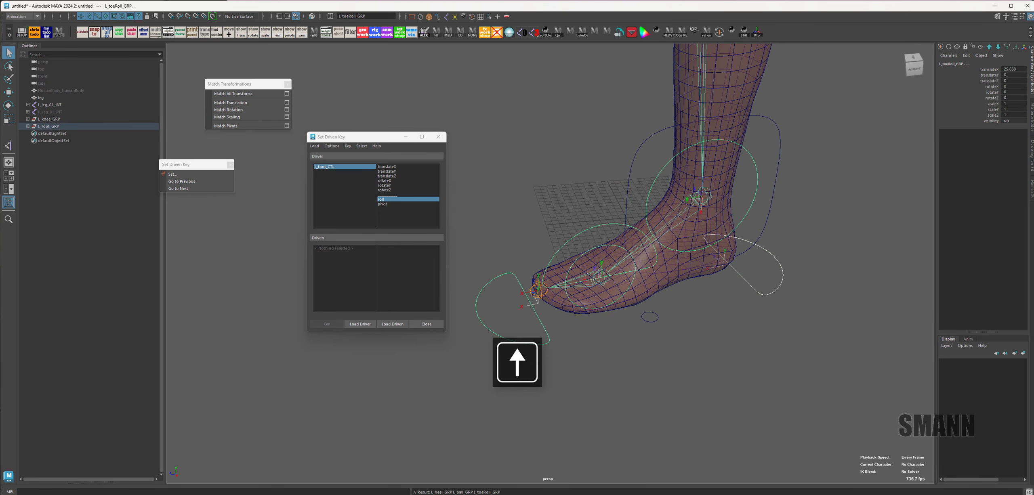
left_click(393, 324)
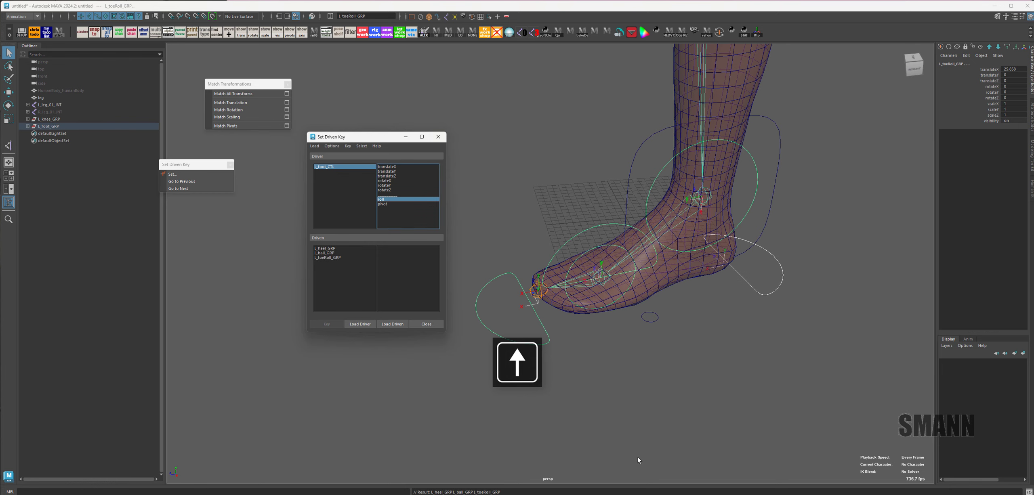
Step: Check the rotation of L_toeRoll_CTL and the heel control again, undo both rotations, and clear the selection
left_click_drag(709, 363, 713, 360, "alt")
left_click(711, 360)
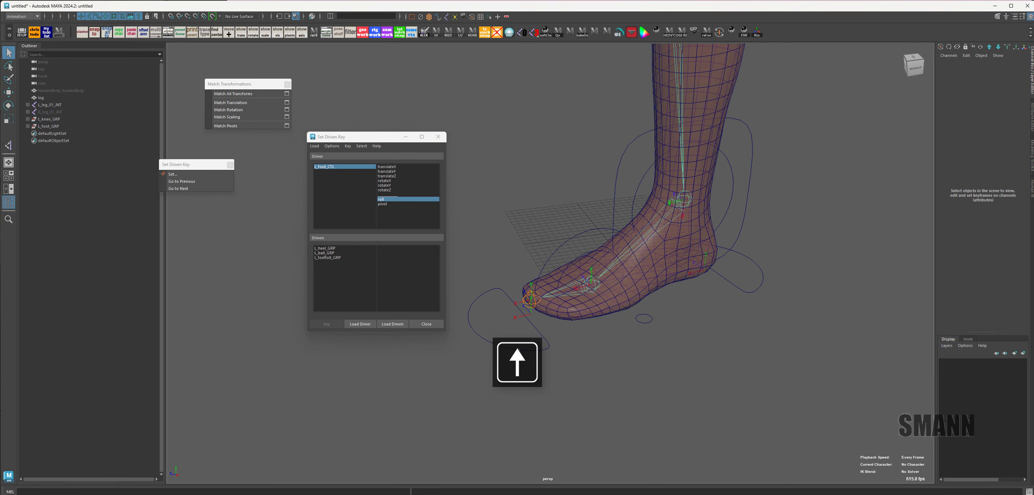
left_click(498, 289)
key("e")
left_click_drag(511, 199, 449, 236)
key("ctrl+z")
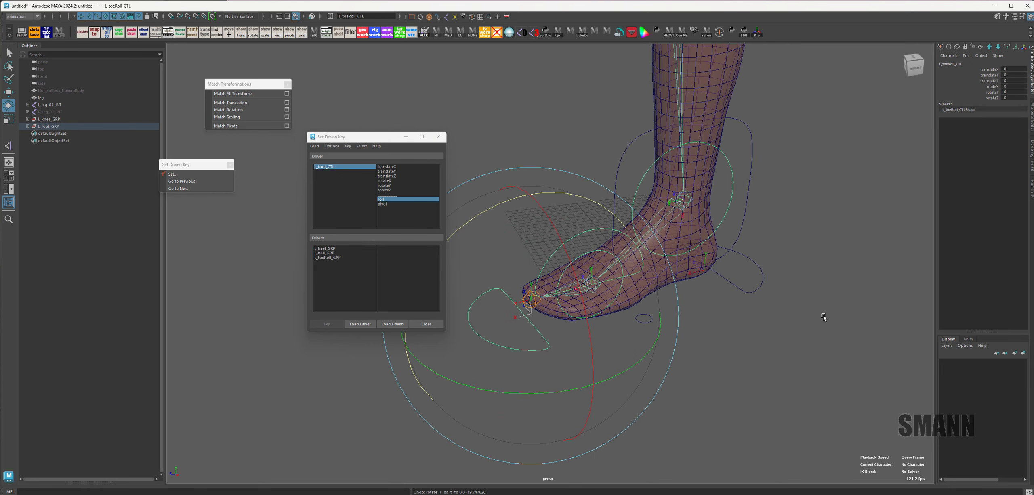
left_click(749, 293)
left_click_drag(631, 203, 621, 214)
key("ctrl+z")
left_click(871, 97)
middle_click_drag(811, 210, 827, 205, "alt")
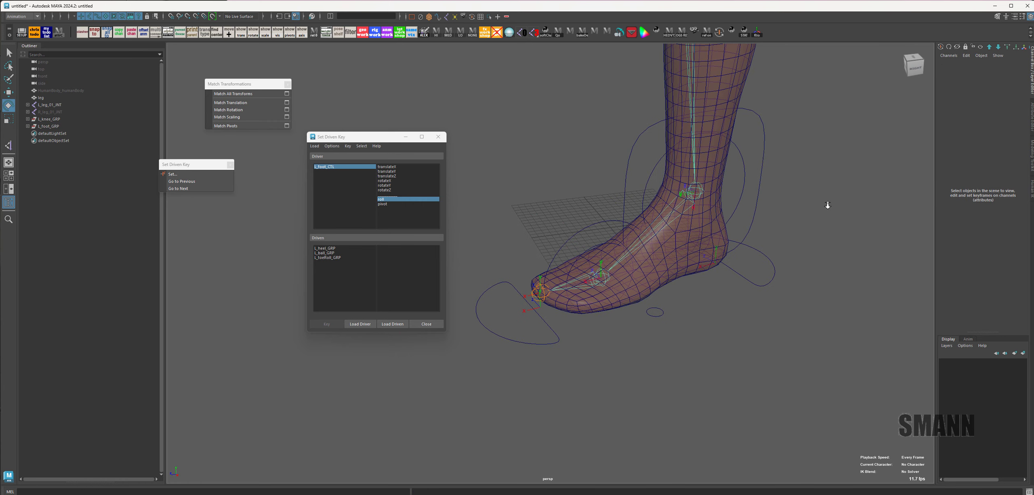
right_click_drag(826, 205, 834, 204, "alt")
Step: Key rotateZ of L_heel_GRP, L_ball_GRP and L_toeRoll_GRP against the roll attribute at 0
left_click_drag(329, 248, 337, 260)
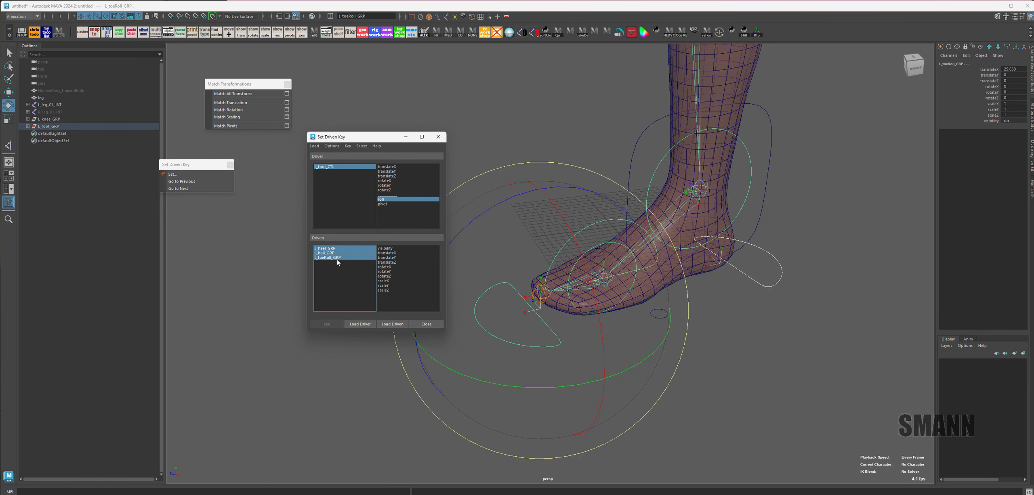
middle_click_drag(544, 219, 577, 203, "alt")
left_click_drag(525, 186, 536, 198)
key("ctrl+z")
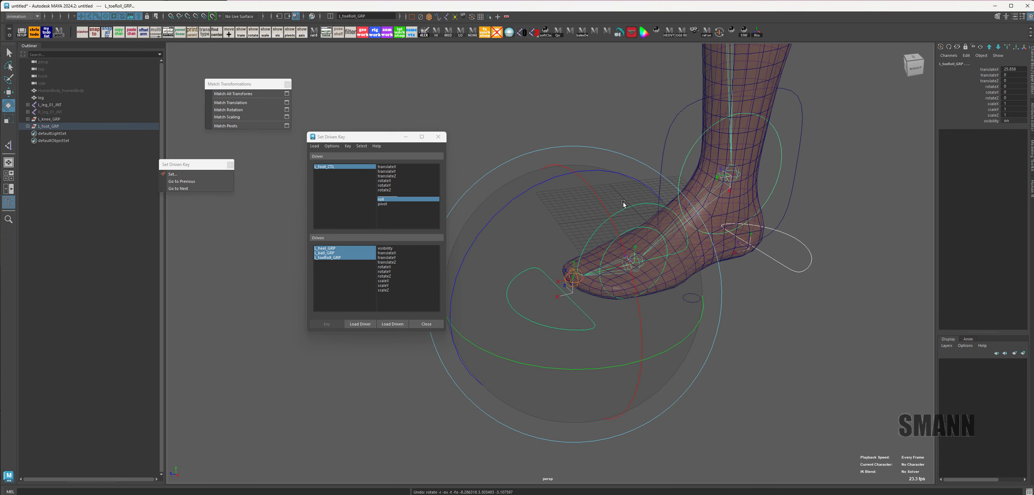
left_click(391, 277)
left_click(330, 324)
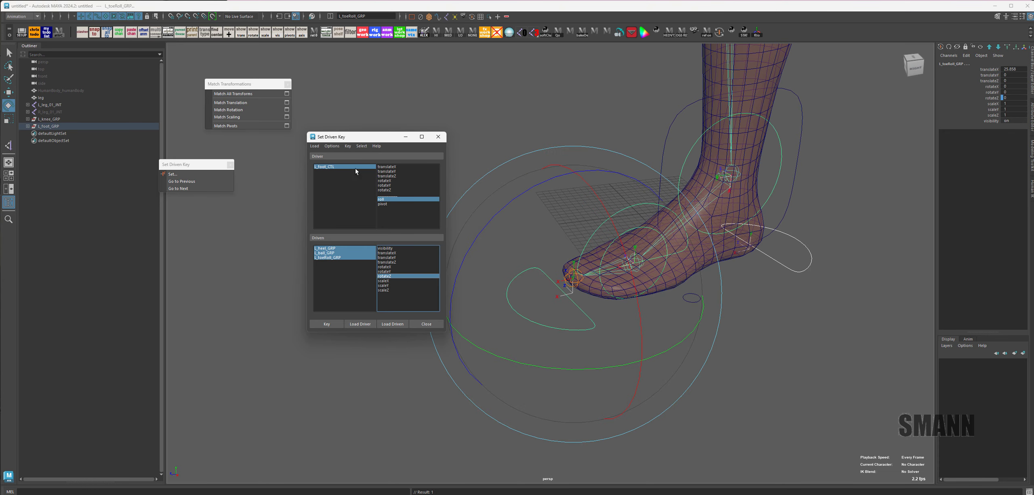
Step: Select the driver L_foot_CTL and lower its roll attribute to -10
left_click(334, 165)
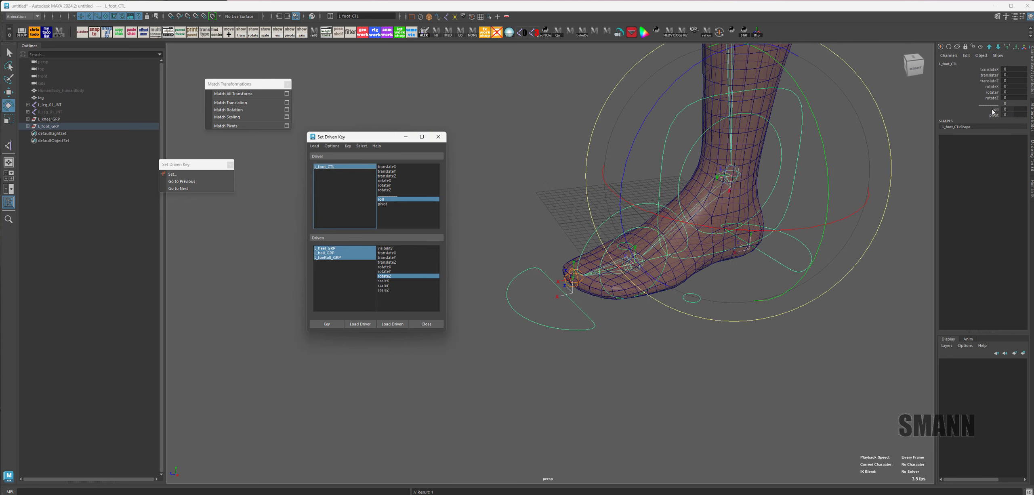
left_click_drag(825, 330, 836, 320, "alt")
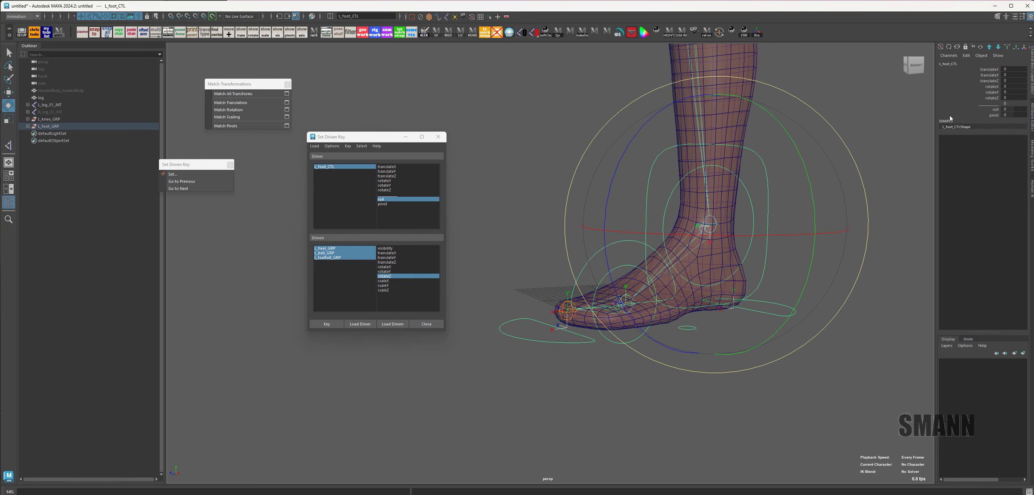
left_click(990, 111)
middle_click_drag(668, 111, 651, 112)
left_click_drag(816, 171, 789, 173, "alt")
Step: Try rotating L_heel_GRP about Z to tip the foot back on its heel, and undo the rotation
left_click(333, 249)
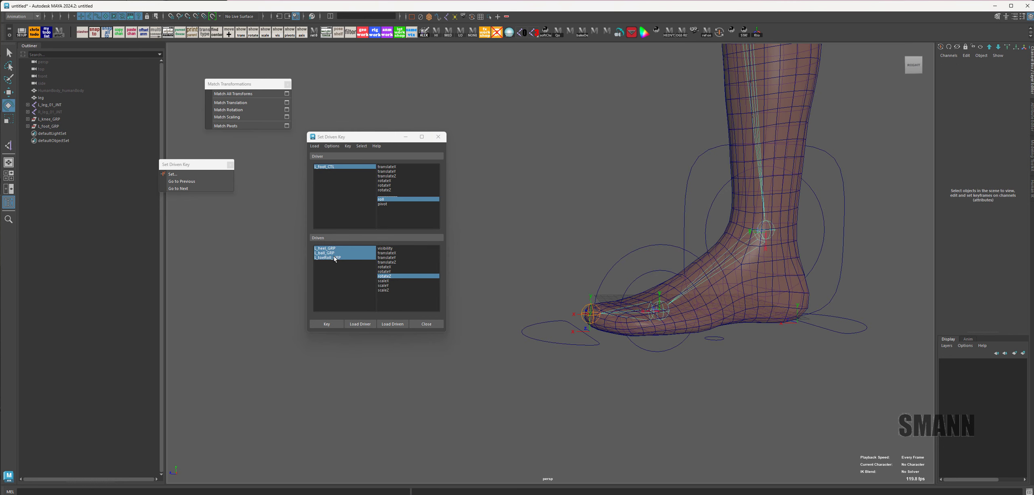
middle_click_drag(586, 274, 669, 178)
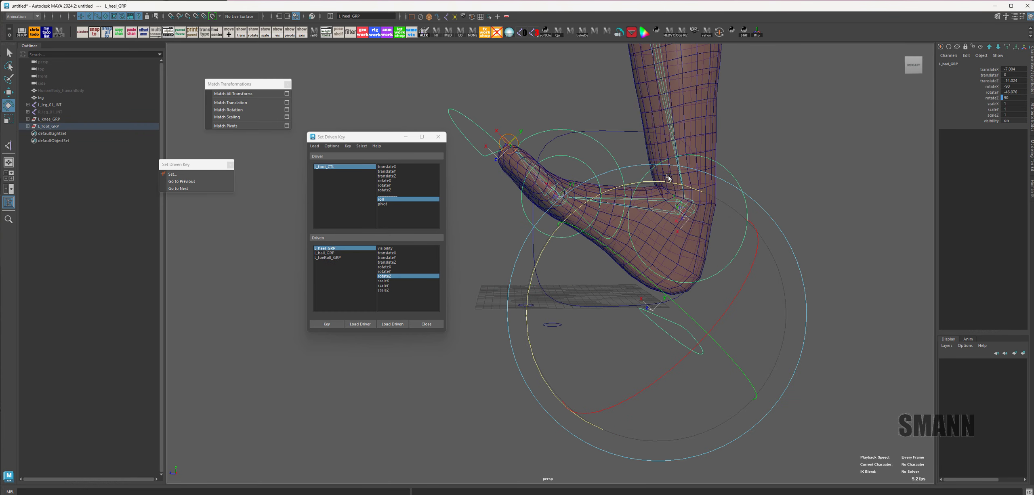
key("ctrl+z")
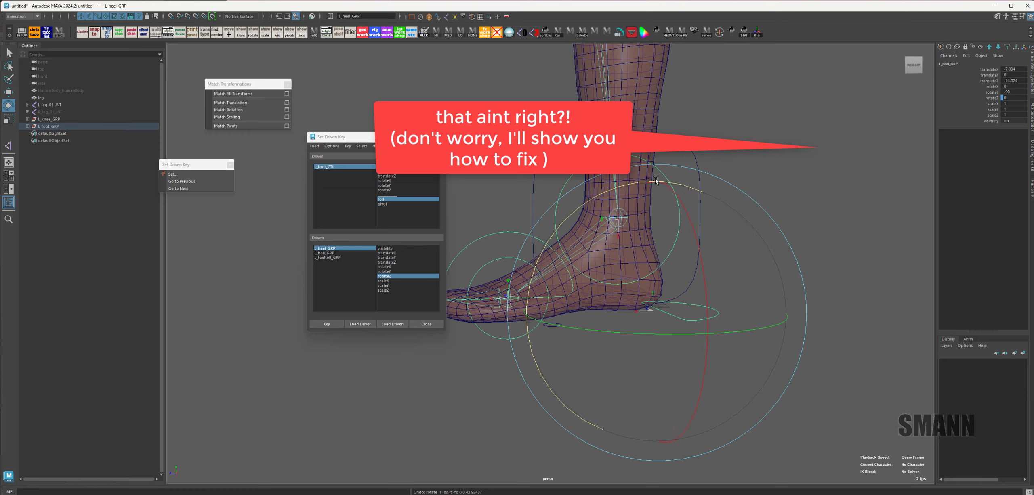
left_click_drag(591, 200, 577, 222)
key("ctrl+z")
left_click_drag(823, 194, 826, 193, "alt")
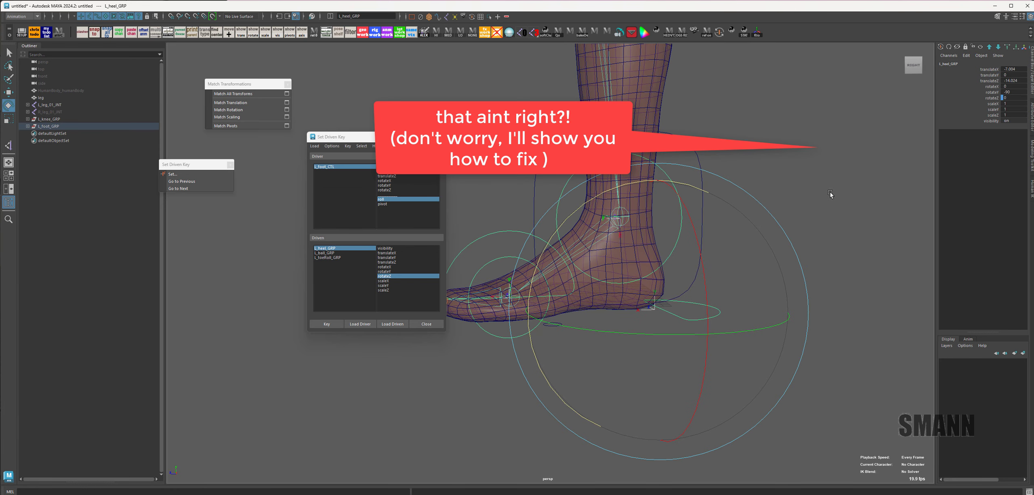
Step: Test-rotate L_ball_GRP and L_toeRoll_CTL to compare their rotation axes, undoing each rotation
left_click(341, 252)
middle_click_drag(518, 239, 580, 236, "alt")
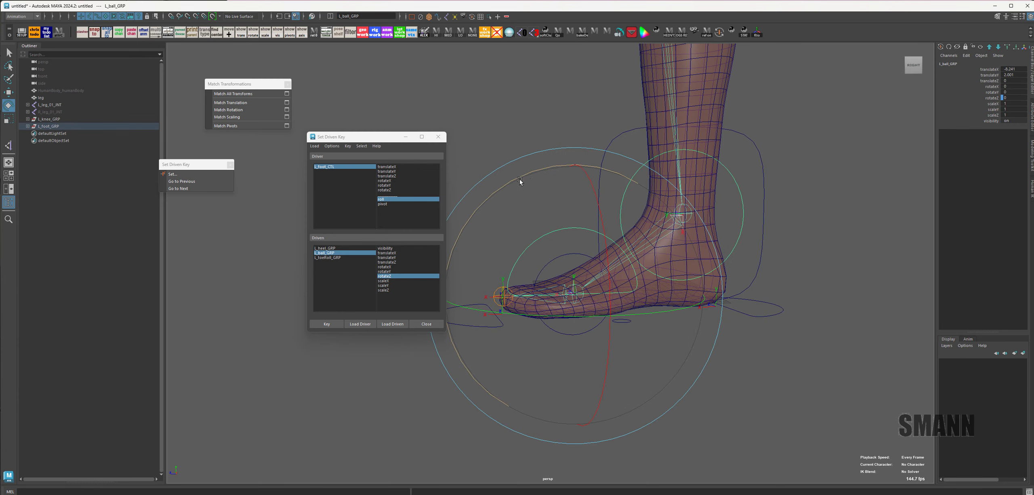
left_click_drag(508, 185, 534, 188)
key("ctrl+z")
middle_click_drag(803, 203, 849, 195, "alt")
left_click(533, 325)
left_click(495, 314)
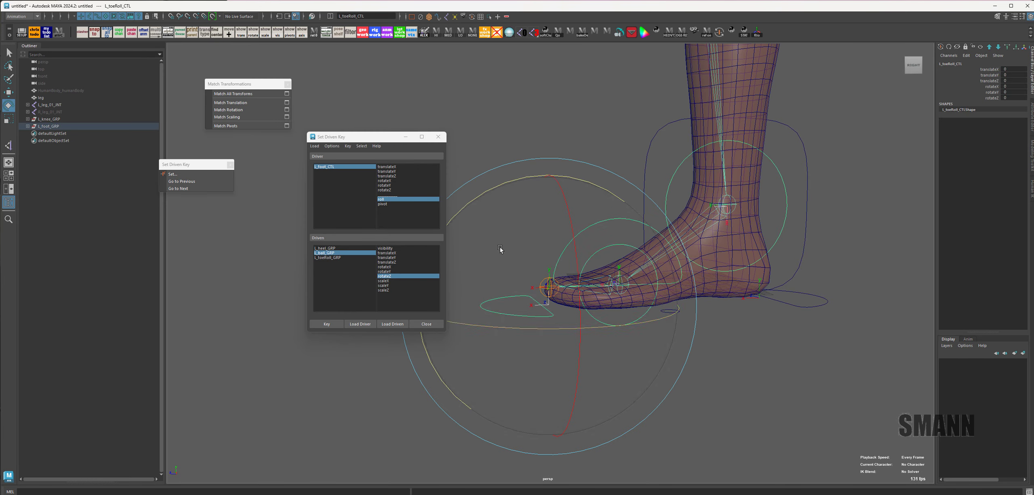
left_click_drag(501, 188, 497, 198)
key("ctrl+z")
Step: Pick L_heel_GRP through L_heel_CTL, test its rotation slightly, and undo it
left_click(872, 239)
left_click(827, 304)
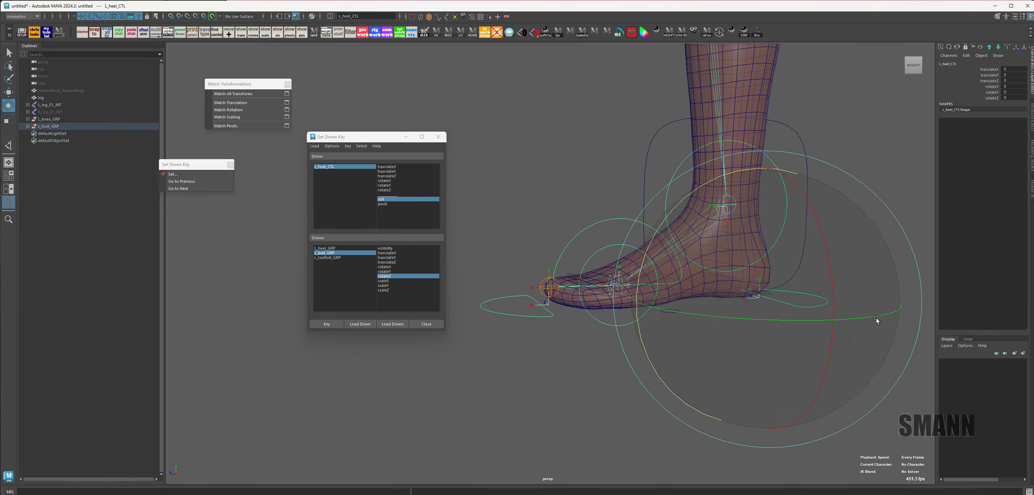
middle_click_drag(872, 319, 818, 333, "alt")
key("Up")
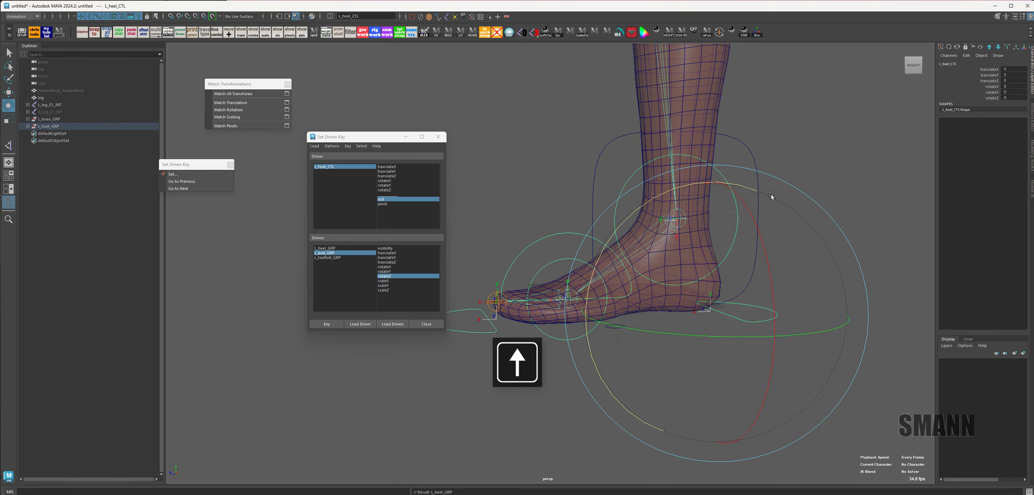
mouse_move(650, 200)
left_mouse_down()
mouse_move(642, 218)
mouse_move(654, 194)
left_mouse_up()
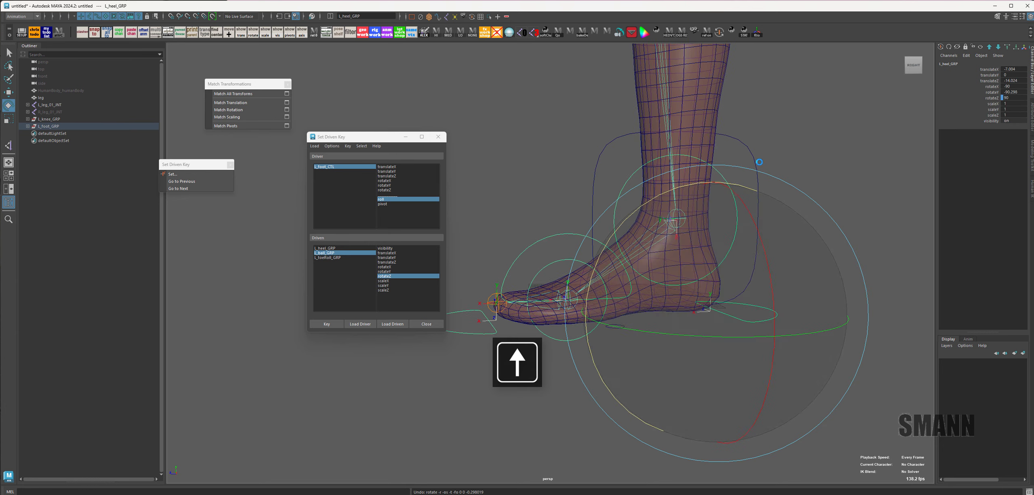
key("ctrl+z")
Step: Key rotateY of L_heel_GRP against the foot's roll attribute, and reselect L_foot_CTL
left_click(325, 249)
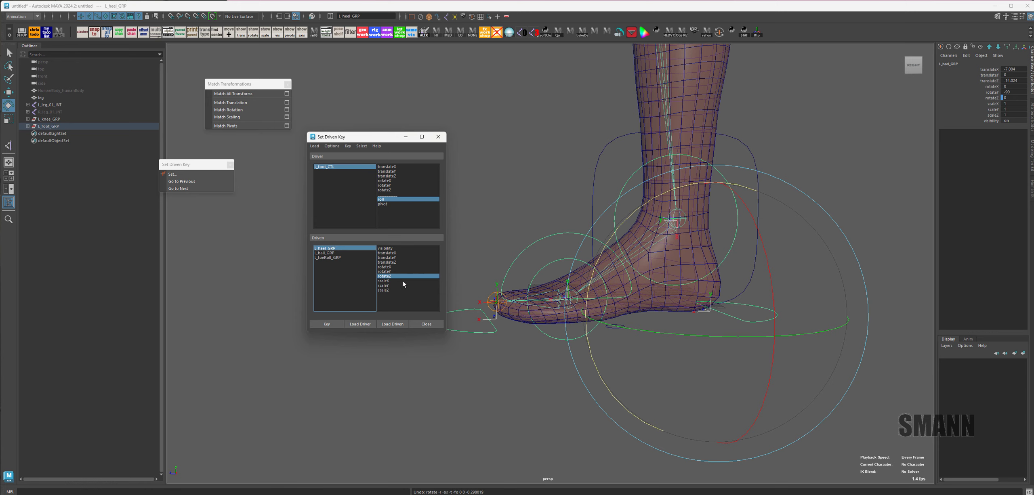
left_click(388, 272)
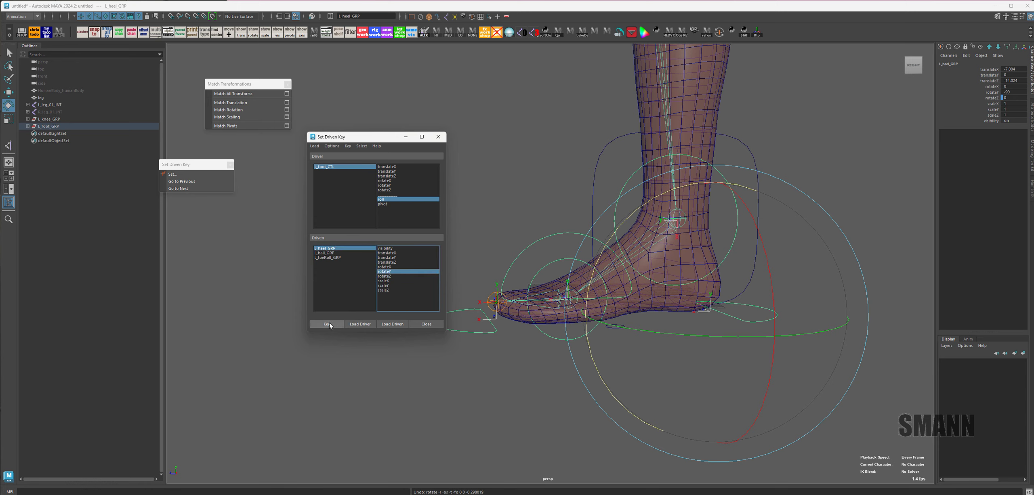
left_click(326, 324)
left_click(337, 167)
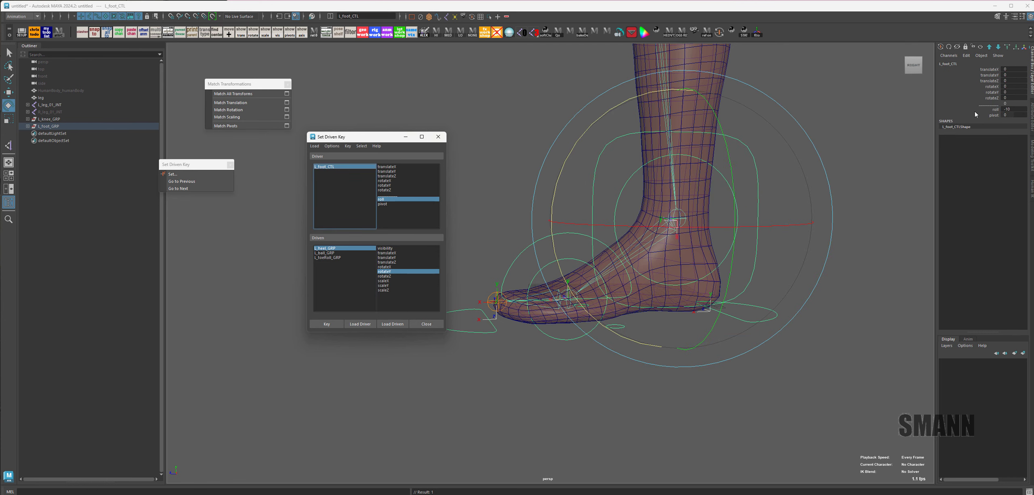
Step: Set L_foot_CTL's roll to 0 and key L_heel_GRP's rotateY at that value
double_click(1013, 109)
type("0")
key("Return")
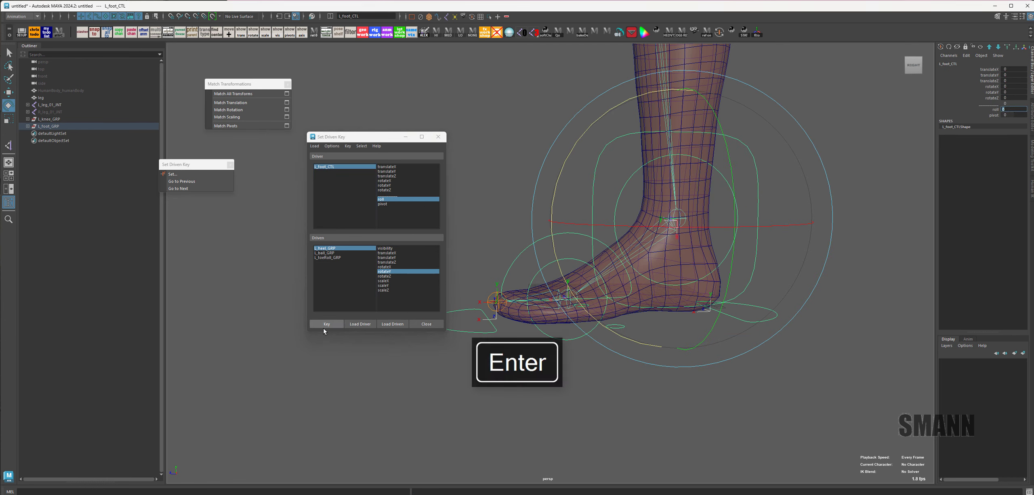
left_click(323, 325)
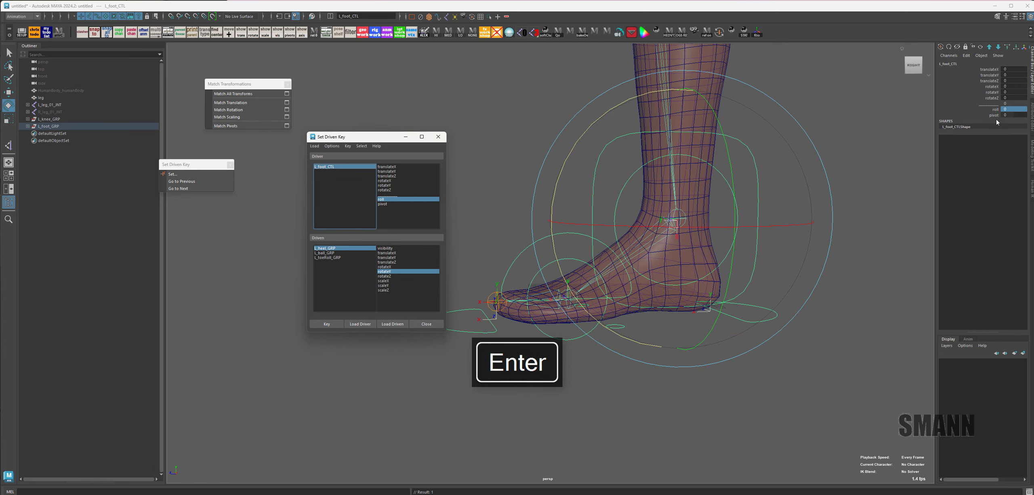
Step: Set the foot's roll to -10, rotate L_heel_GRP so the foot tips back on its heel, and key rotateY
left_click(995, 110)
middle_click_drag(768, 133, 597, 134)
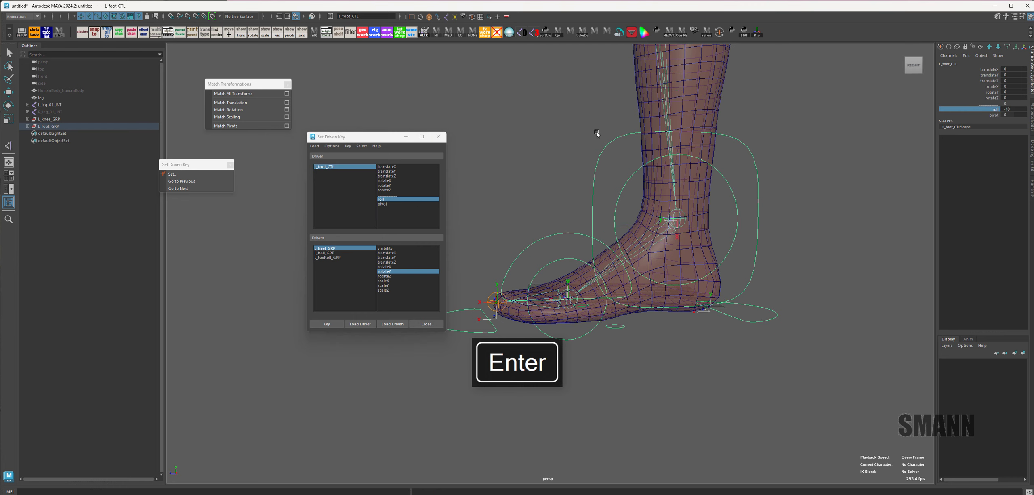
left_click(330, 248)
key("e")
left_click_drag(647, 202, 718, 184)
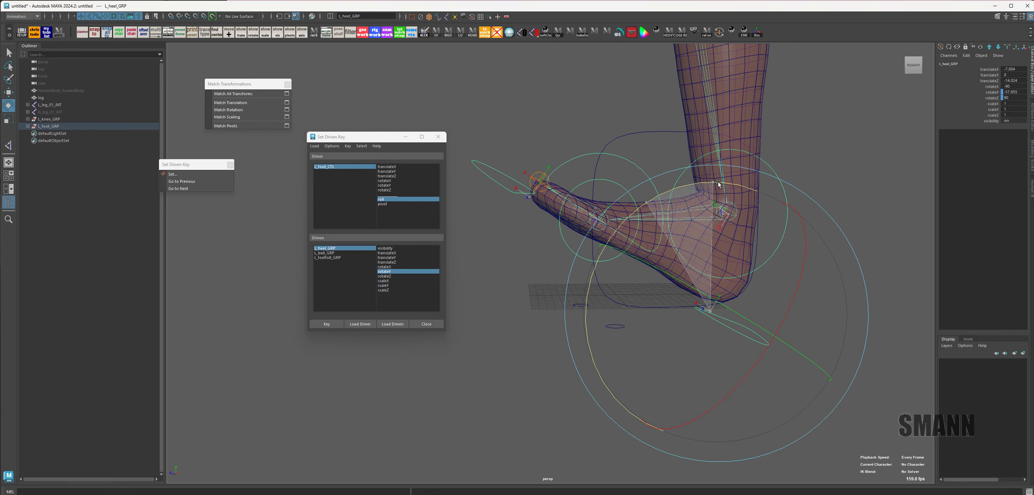
left_click(327, 324)
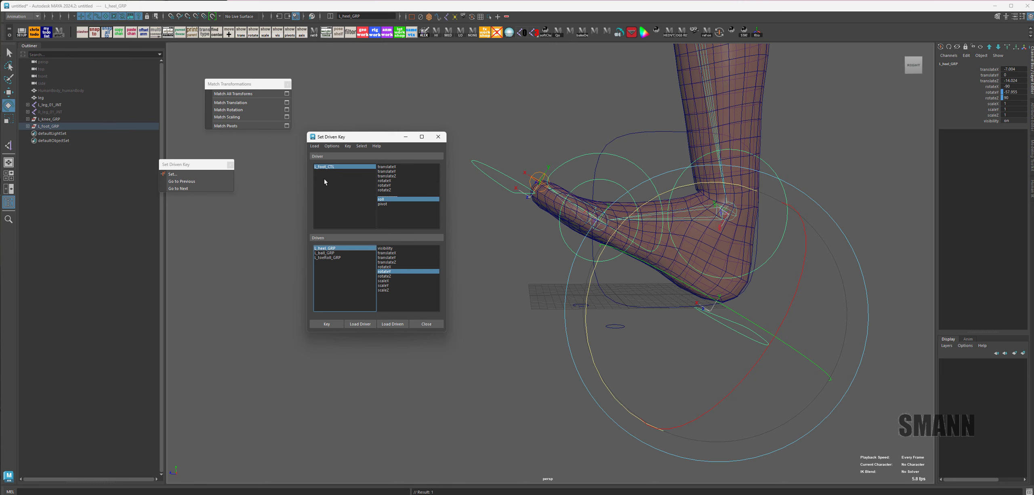
Step: Scrub L_foot_CTL's roll to test the heel motion, and undo back to before the heel pose was keyed
left_click(332, 167)
left_click(993, 110)
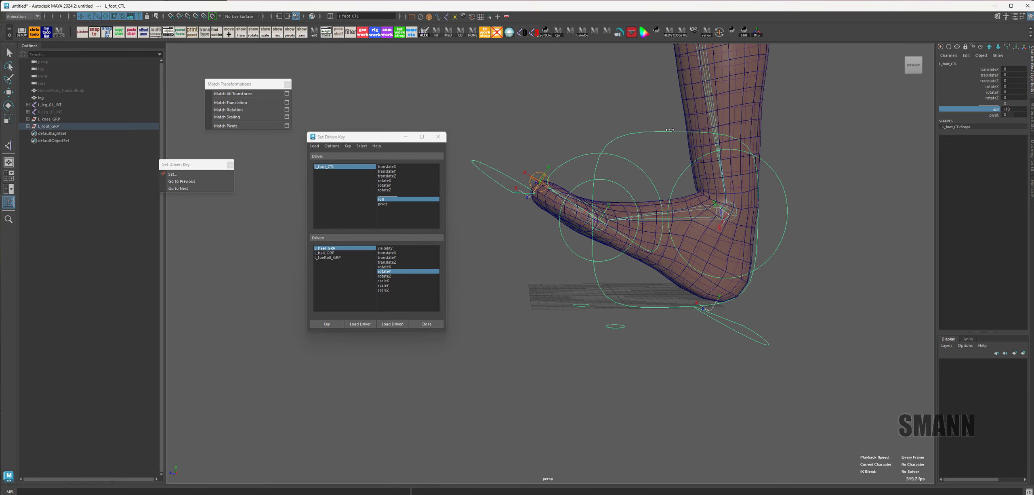
middle_click_drag(658, 130, 797, 153)
key("ctrl+z")
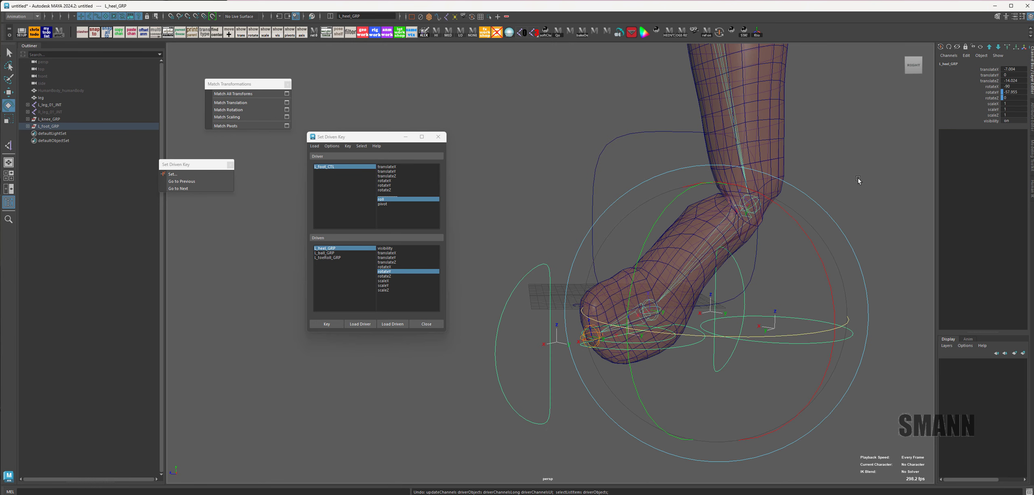
left_click(829, 243)
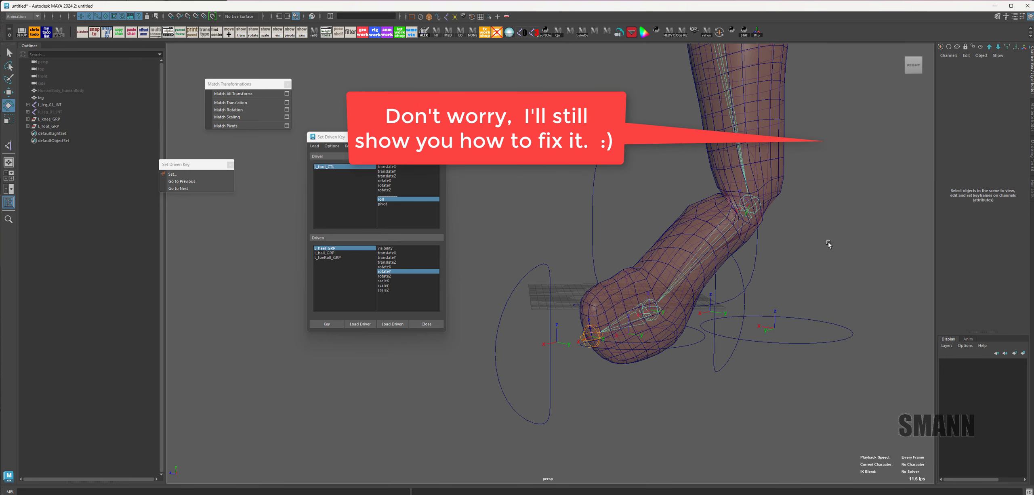
key("ctrl+z")
key("ctrl+z")
key("ctrl+z")
key("ctrl+z")
key("ctrl+z")
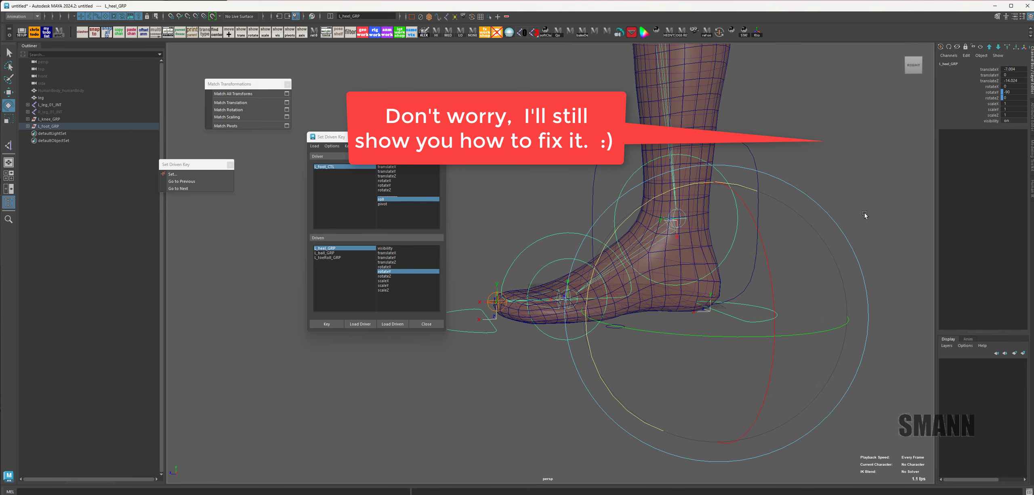
Step: Scrub L_foot_CTL's roll to check its effect on the foot, and reset roll to 0
left_click(864, 213)
left_click(755, 167)
left_click(944, 109)
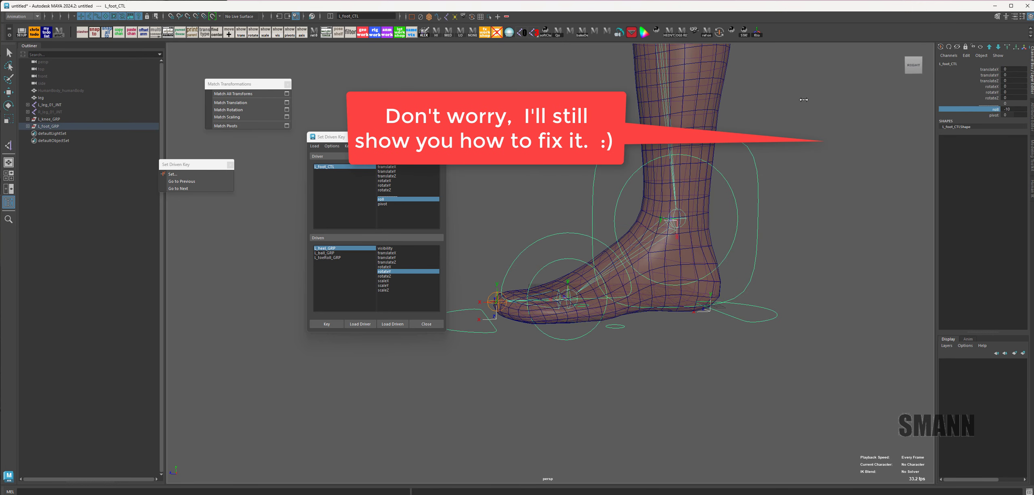
middle_click_drag(944, 108, 815, 105)
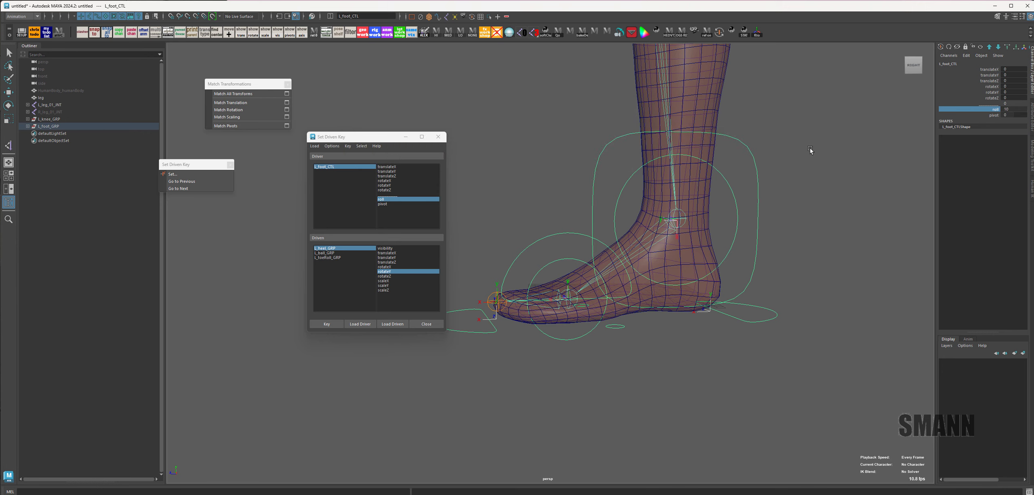
double_click(1014, 109)
type("0")
key("Return")
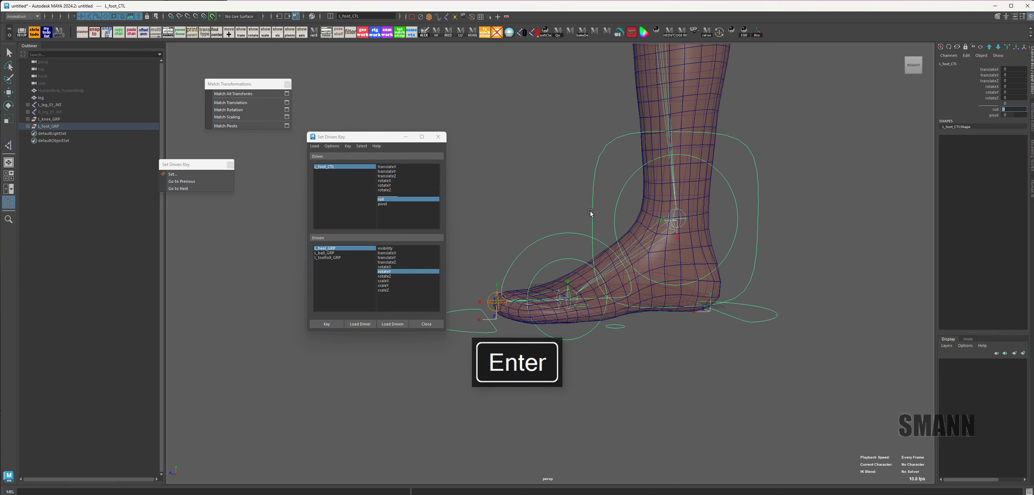
Step: Test-rotate L_heel_GRP to examine how its axes turn the foot, undoing the rotations
left_click(324, 249)
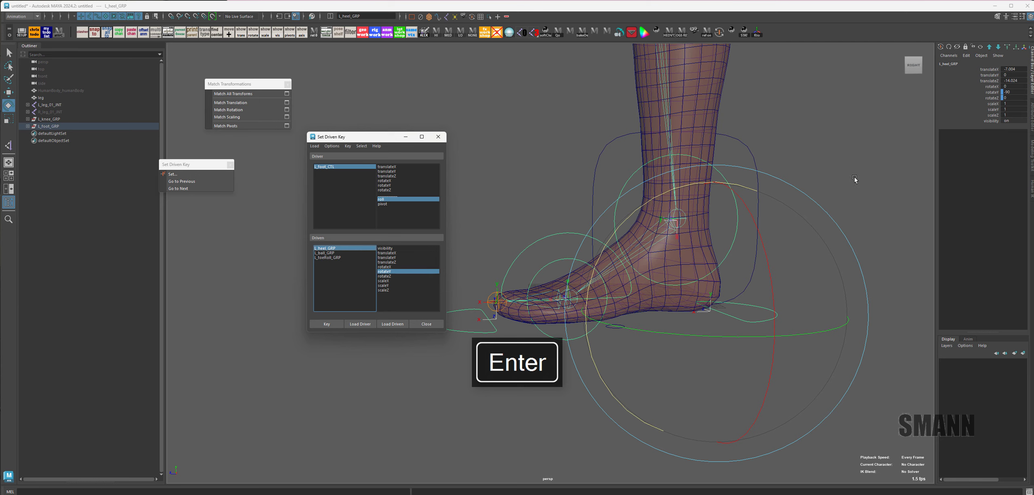
left_click_drag(667, 200, 690, 186)
key("ctrl+z")
key("ctrl+z")
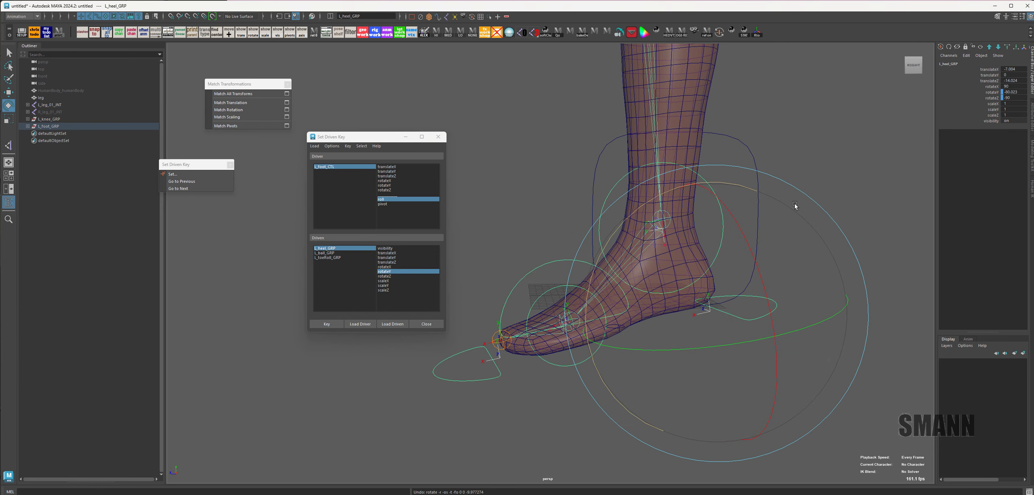
left_click_drag(835, 213, 911, 219)
left_click_drag(767, 242, 761, 263, "alt")
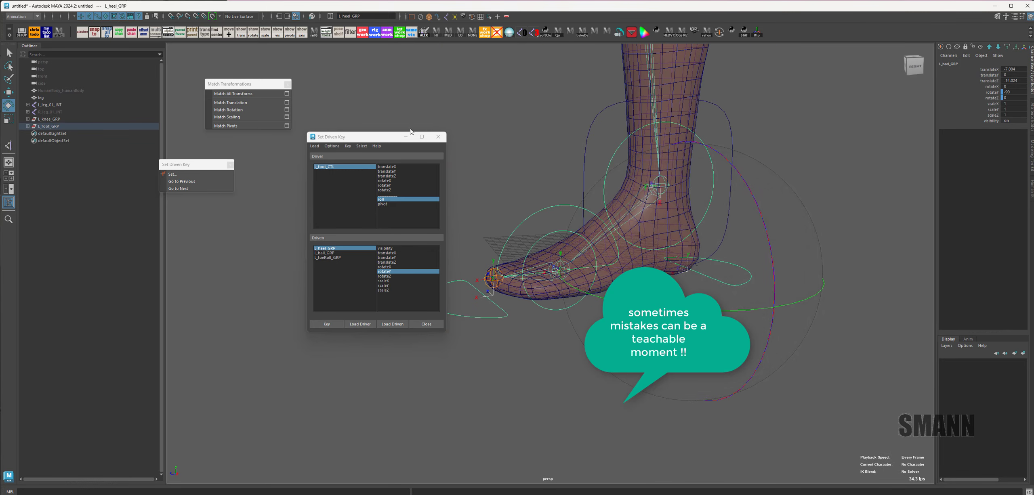
Step: Pick L_heel_GRP through L_heel_CTL, try breaking its rotateY and rotateZ connections, and undo the break
left_click_drag(361, 139, 349, 149)
middle_click_drag(783, 205, 725, 202, "alt")
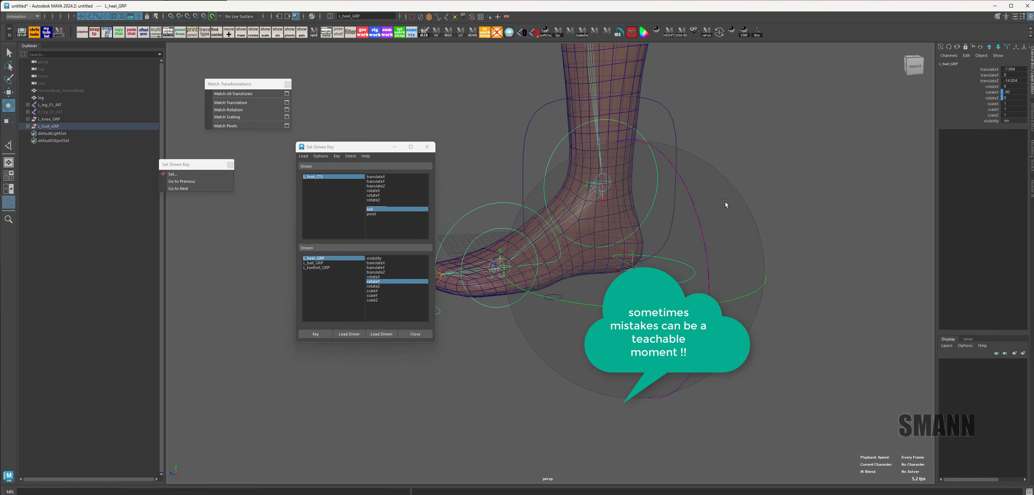
middle_click_drag(823, 199, 833, 214, "alt")
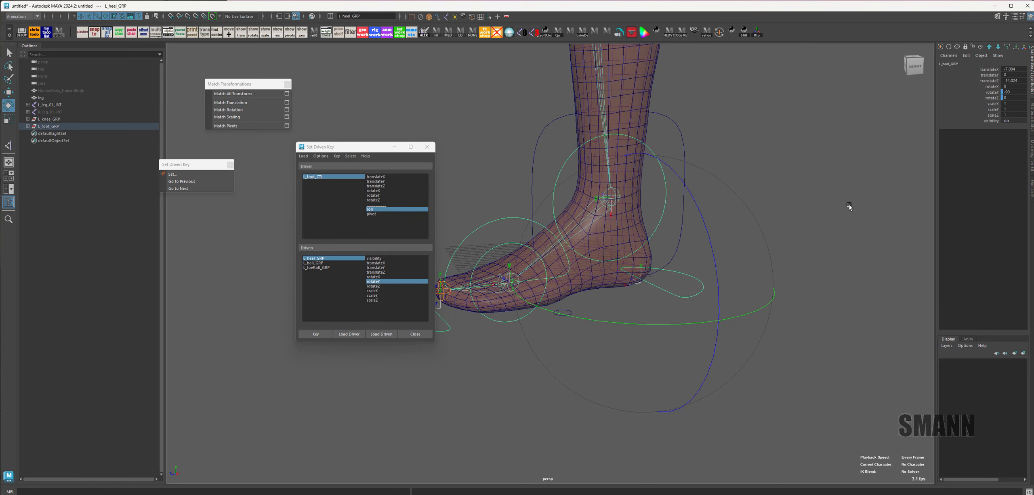
left_click(705, 326)
left_click_drag(695, 278, 711, 308)
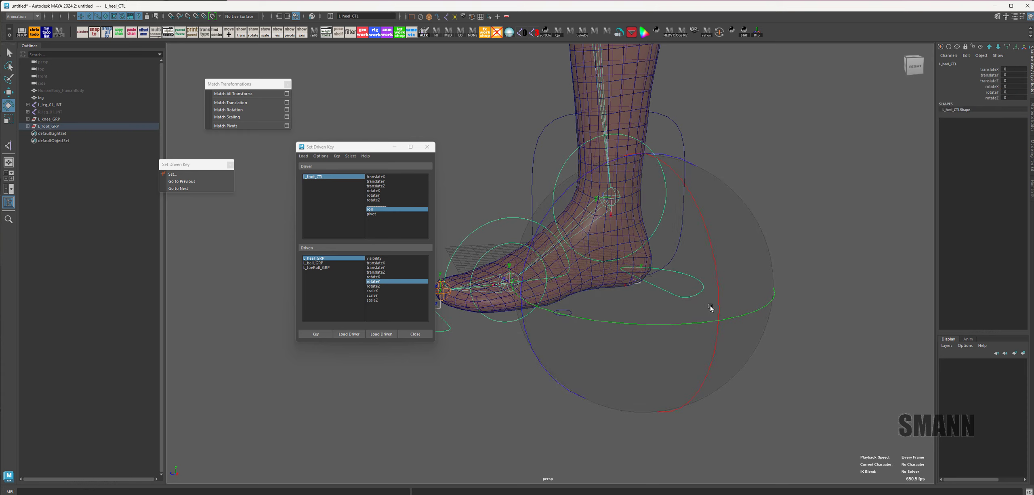
key("Up")
left_click_drag(1000, 92, 1001, 98)
right_click(1000, 98)
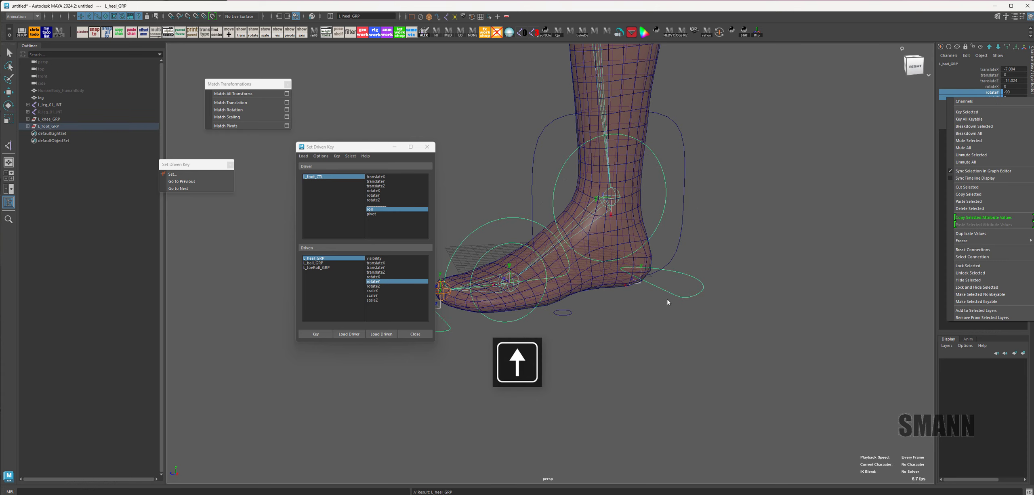
left_click(997, 253)
key("ctrl+z")
Step: Graph L_heel_GRP's input connections in the Node Editor to examine the driven keys coming from L_foot_CTL
middle_click_drag(808, 221, 810, 219, "alt")
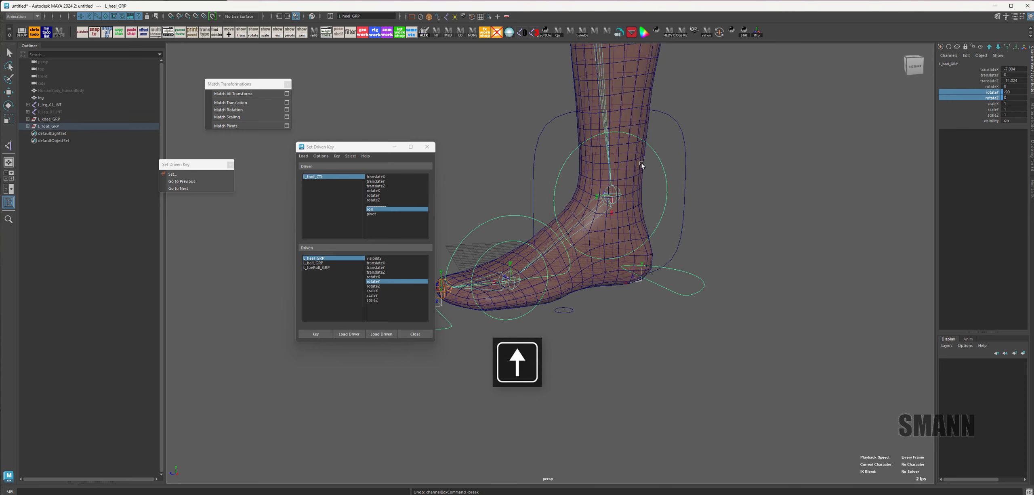
left_click_drag(641, 166, 736, 202)
left_click_drag(157, 63, 619, 95)
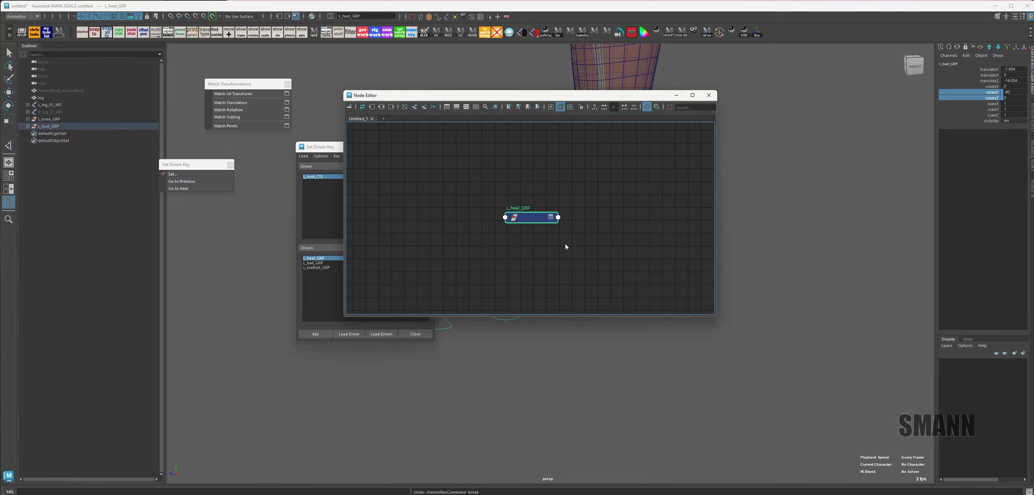
left_click(370, 108)
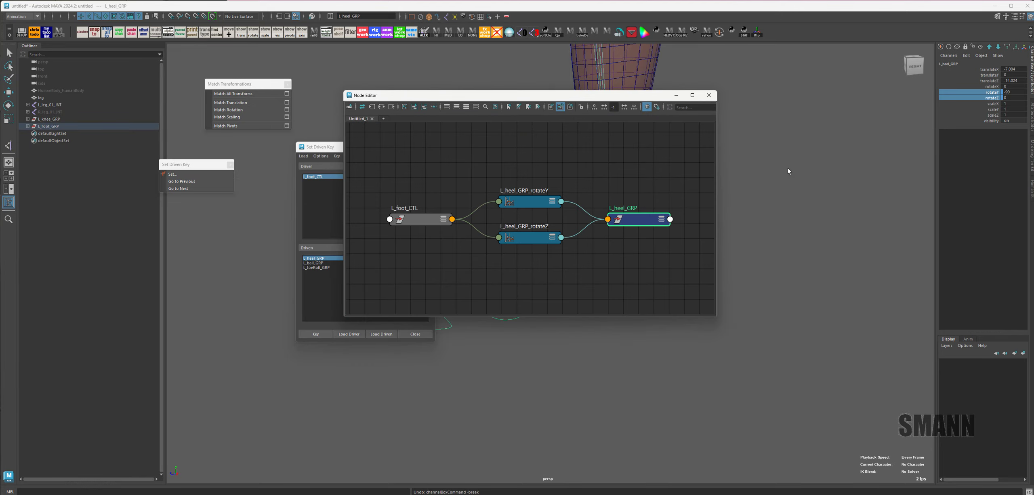
Step: Break the driven-key connections on L_heel_GRP's rotateY and rotateZ, and close the Node Editor
right_click(986, 101)
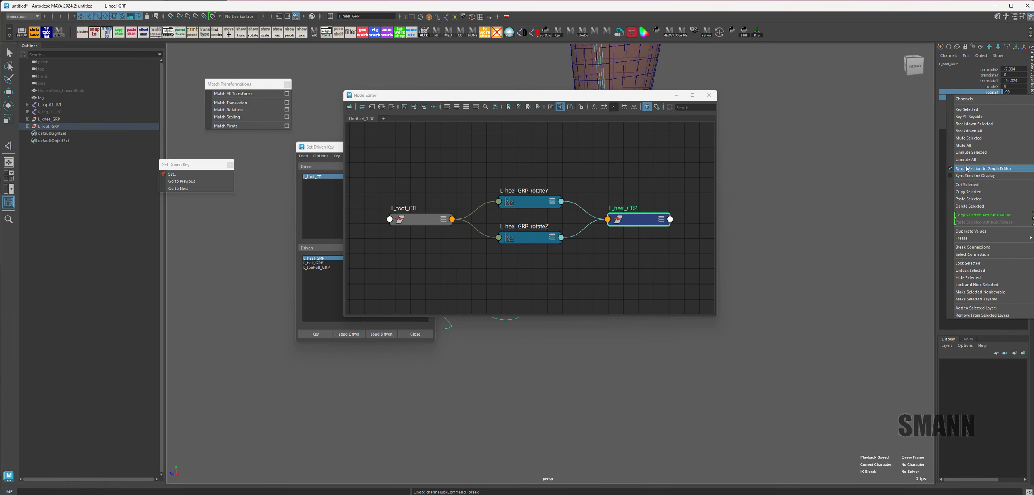
left_click(973, 247)
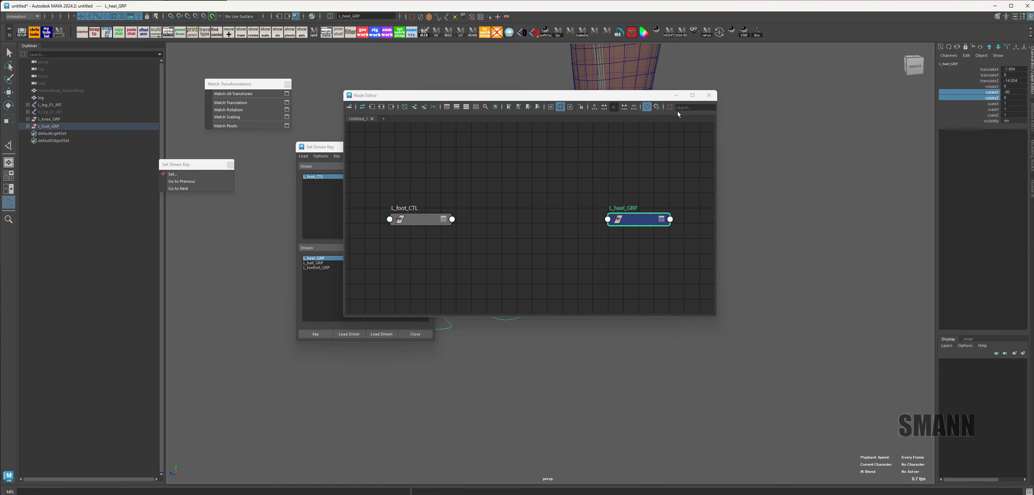
left_click(710, 96)
Step: Pick L_heel_GRP through L_heel_CTL and examine its rotation axes from several angles around the foot
left_click(813, 213)
left_click_drag(724, 248, 691, 291)
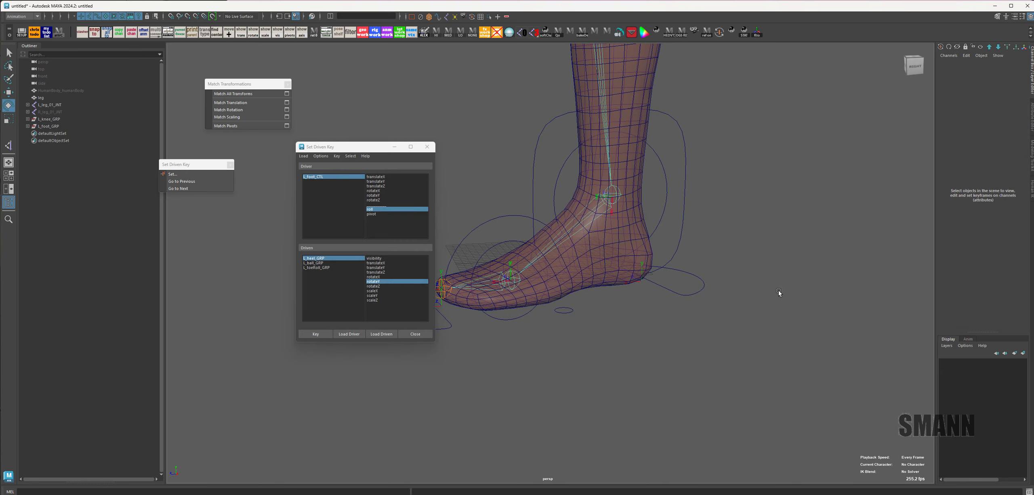
key("w")
left_click_drag(780, 292, 803, 292, "alt")
key("Up")
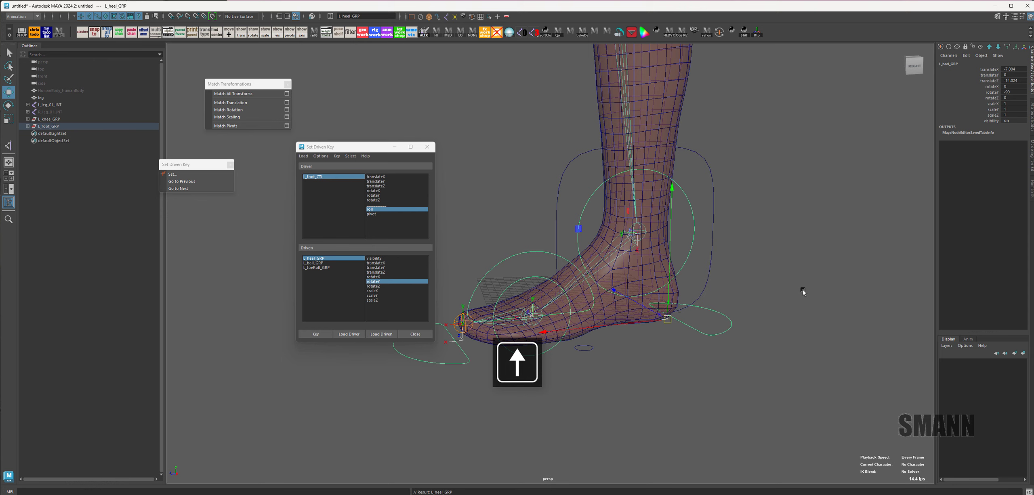
key("e")
right_click(824, 243)
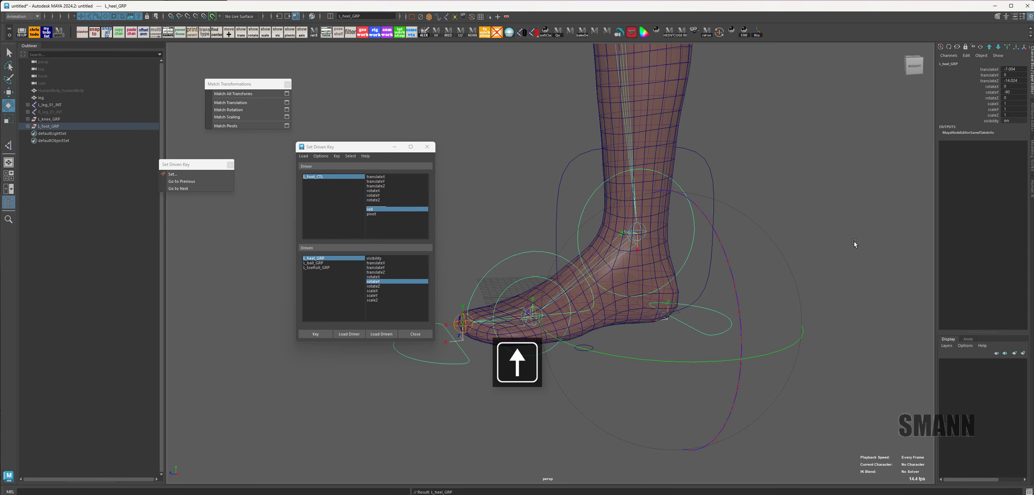
key("Up")
key("Down")
left_click_drag(873, 233, 766, 338, "alt")
key("w")
key("e")
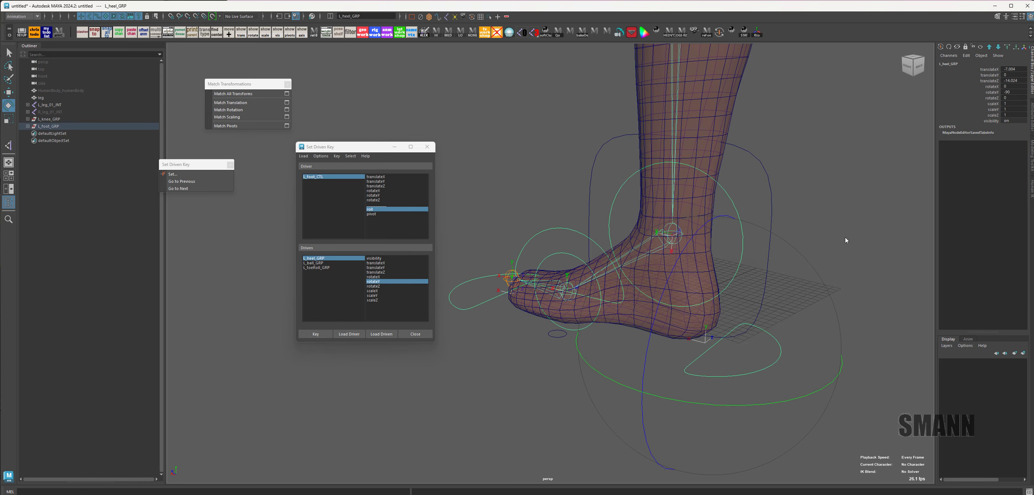
Step: Try rotating L_heel_GRP twice to see which axes tip the foot, undoing each rotation
left_click_drag(801, 282, 821, 296)
key("ctrl+z")
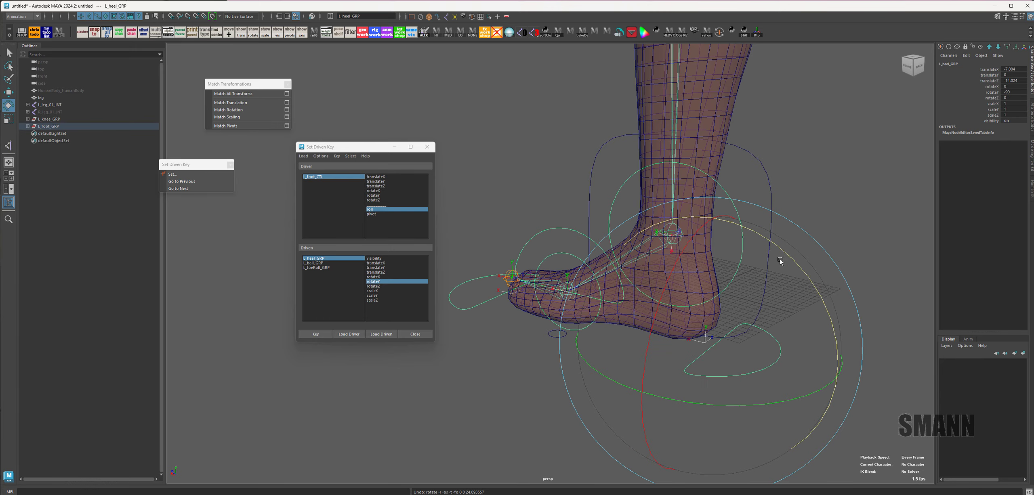
left_click_drag(792, 260, 868, 263)
key("ctrl+z")
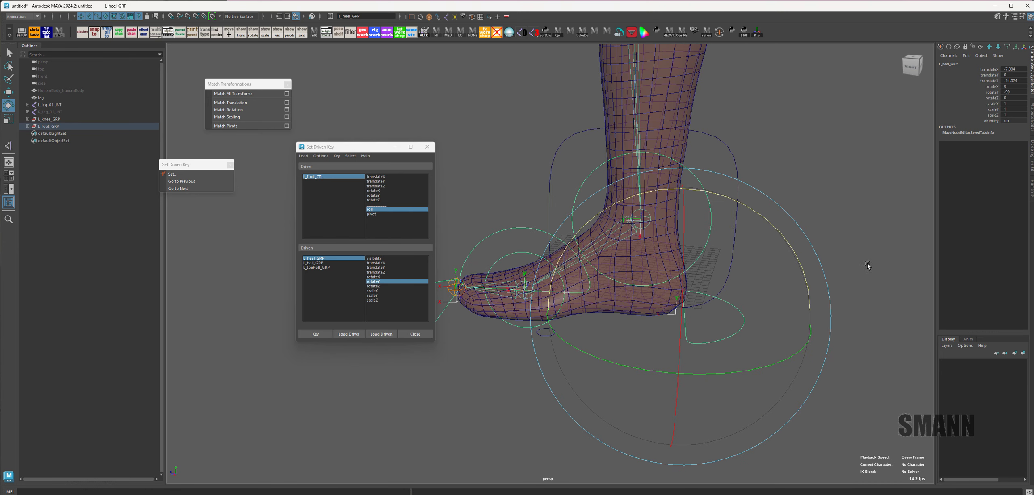
Step: Move the Set Driven Key window aside and group L_heel_CTL under a new group inside L_heel_GRP
left_click_drag(350, 147, 273, 162)
middle_click_drag(846, 192, 800, 157, "alt")
left_click_drag(829, 159, 794, 274)
key("ctrl+g")
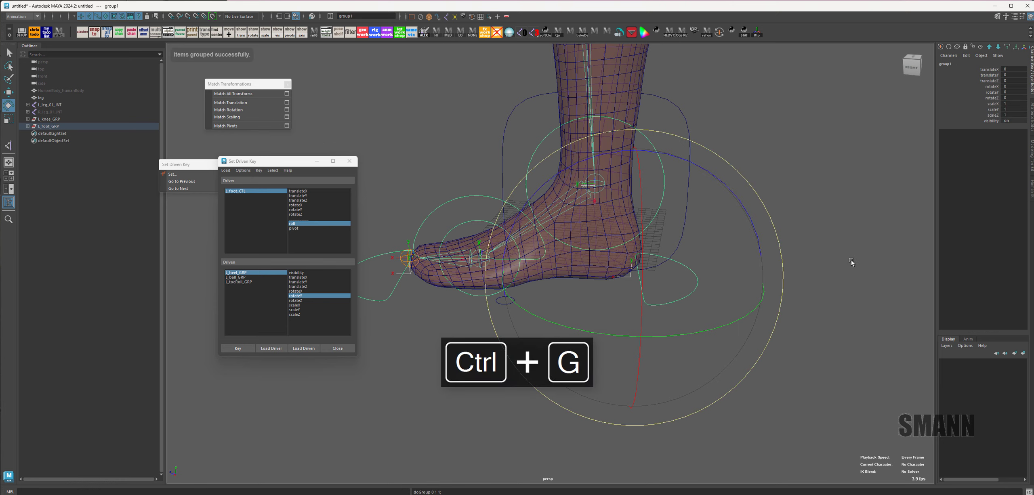
Step: Show L_heel_GRP's full hierarchy in a separate outliner and select the new group above L_heel_CTL
key("Up")
key("space")
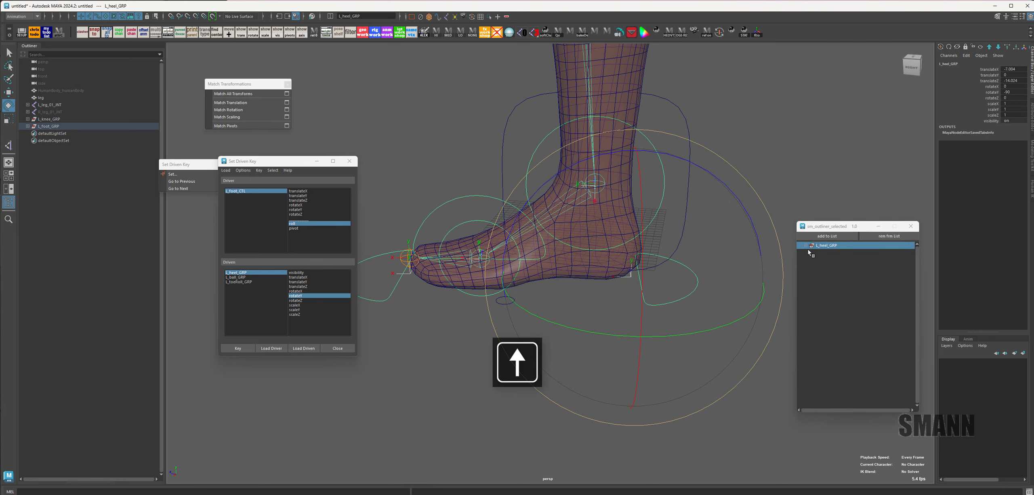
left_click(807, 246, "shift")
left_click(828, 259)
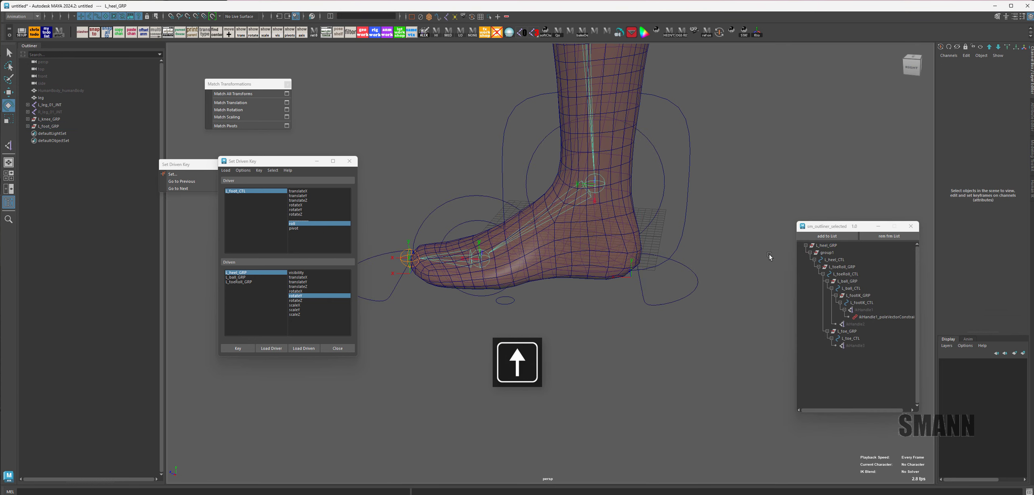
key("Up")
key("Up")
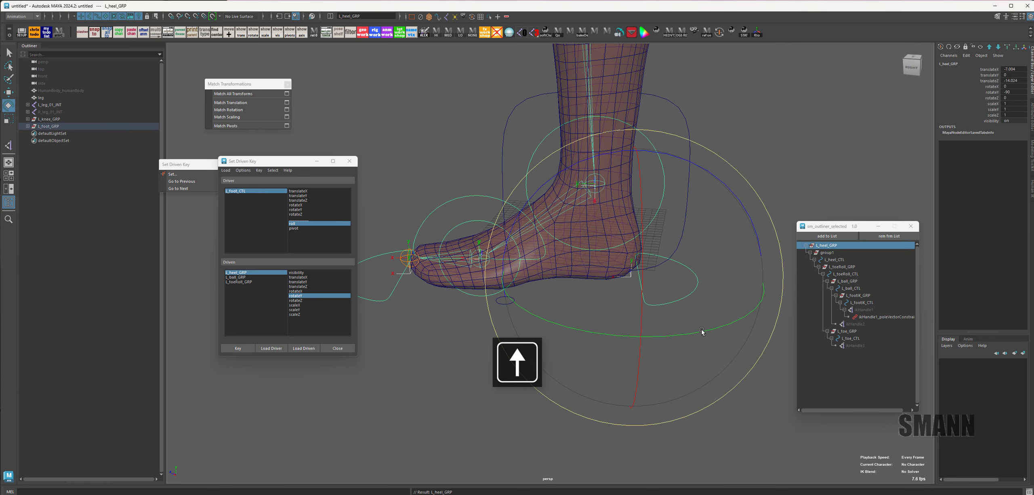
left_click(857, 253)
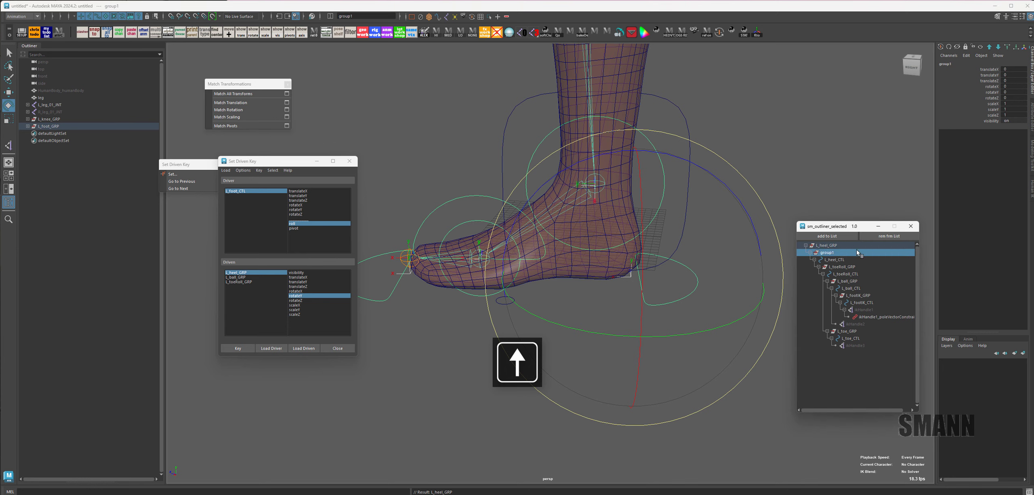
Step: Rename the new group above L_heel_CTL to L_heel_SDK
double_click(857, 253)
type("d")
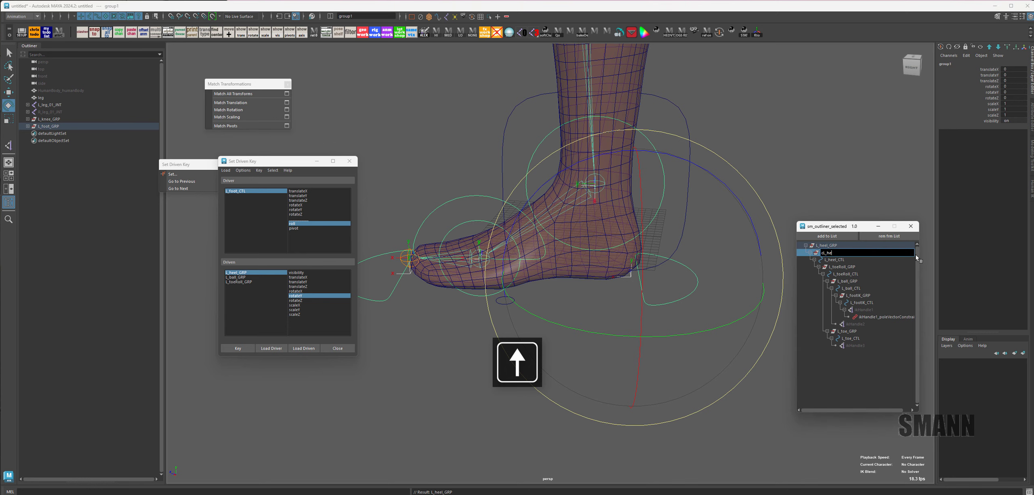
type("L_he")
key("BackSpace")
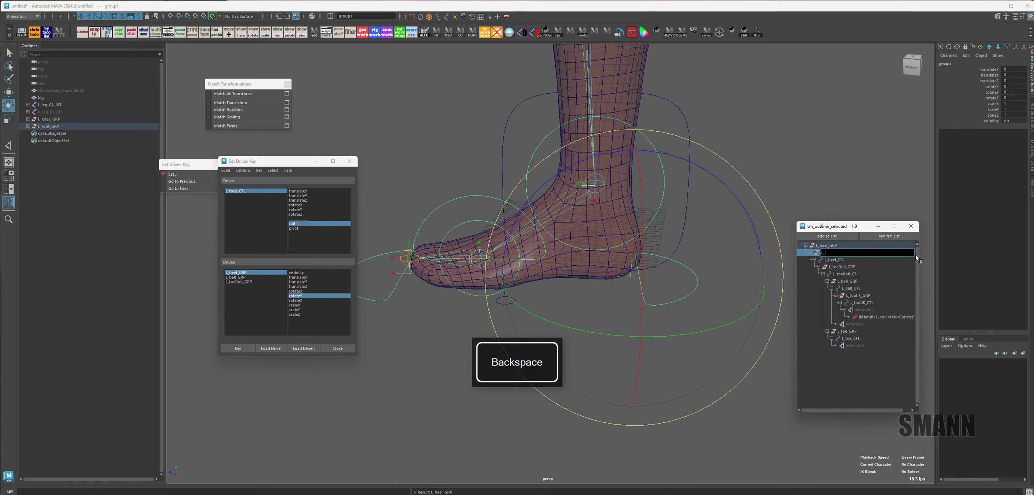
type("eel_SDK")
key("shift+Return")
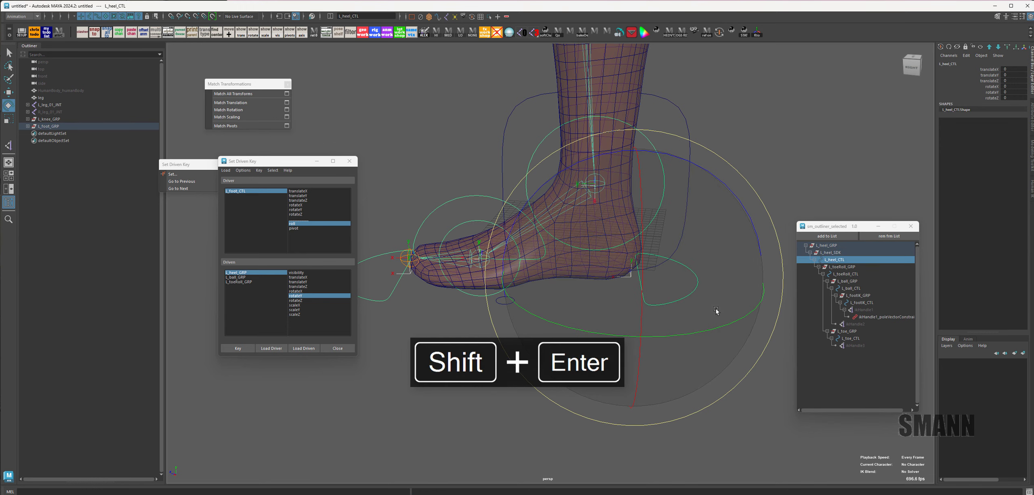
Step: Try rotating L_heel_SDK about Z to tip the foot, and undo the rotation
key("shift")
left_click_drag(721, 178, 728, 207)
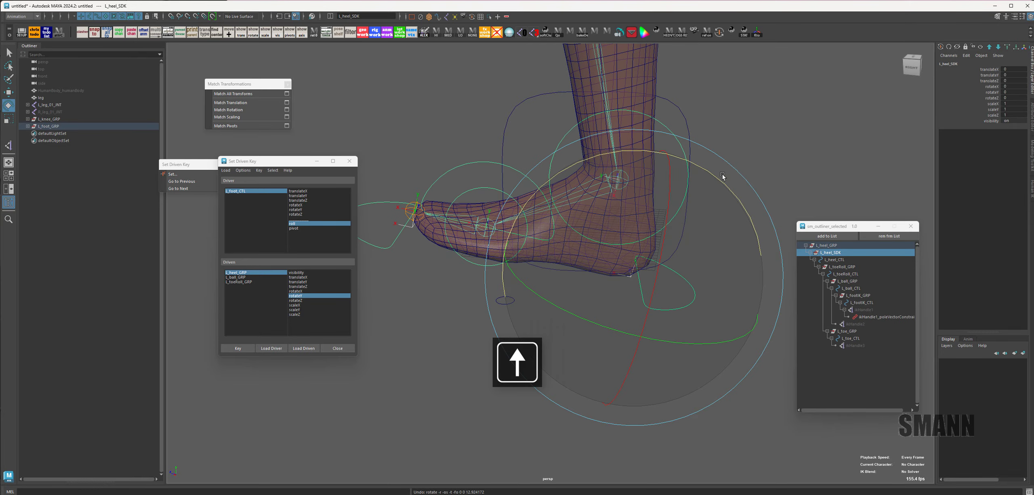
key("ctrl+z")
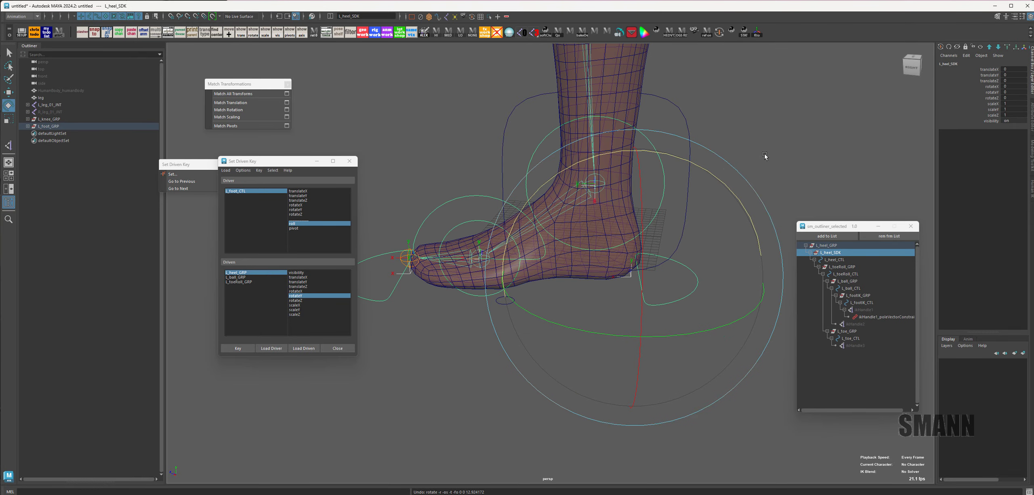
Step: Select L_toeRoll_GRP, L_ball_GRP and L_heel_SDK and load them as the driven objects in Set Driven Key
left_click(365, 266)
left_click_drag(416, 317, 417, 319)
key("q")
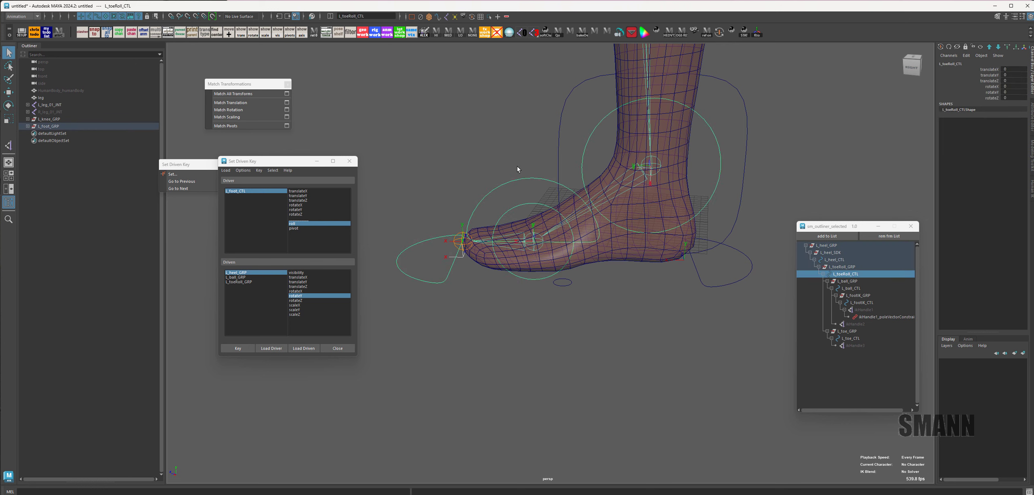
left_click_drag(517, 167, 528, 189, "shift")
left_click_drag(722, 286, 754, 293, "shift")
key("Up")
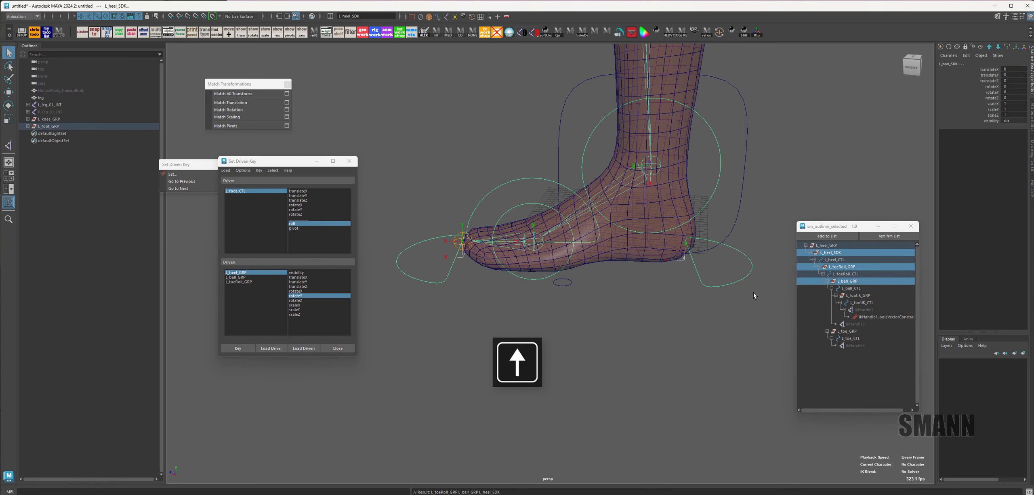
left_click(303, 348)
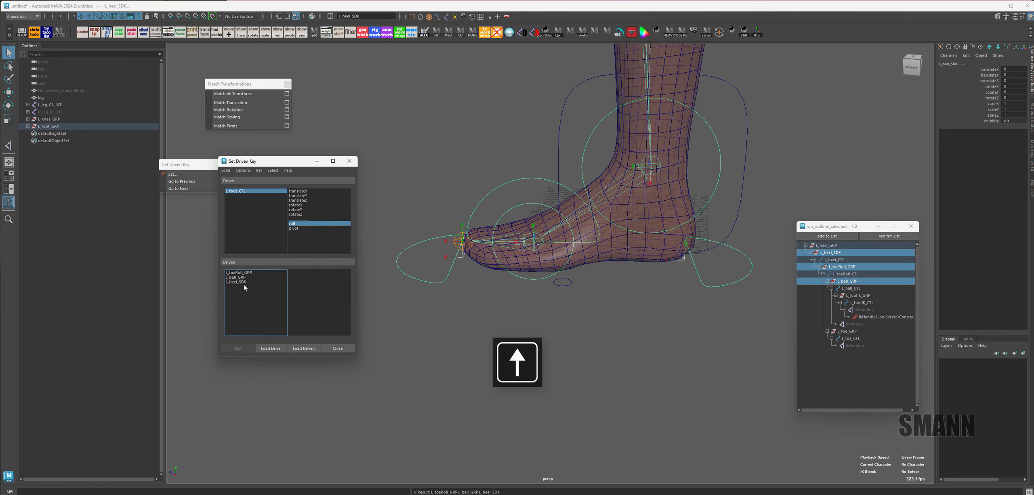
Step: Key rotateZ of all three driven groups against L_foot_CTL's roll in the neutral pose
left_click_drag(239, 273, 244, 286)
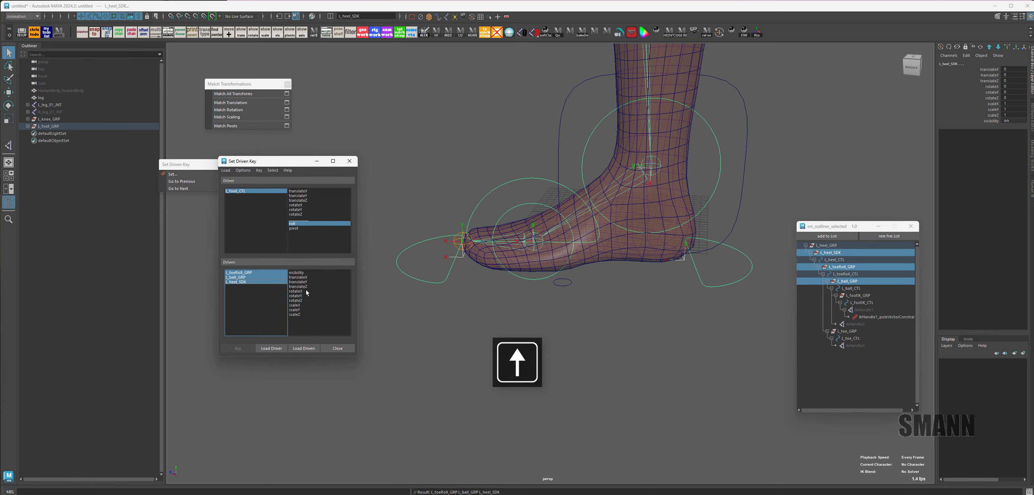
left_click(305, 300)
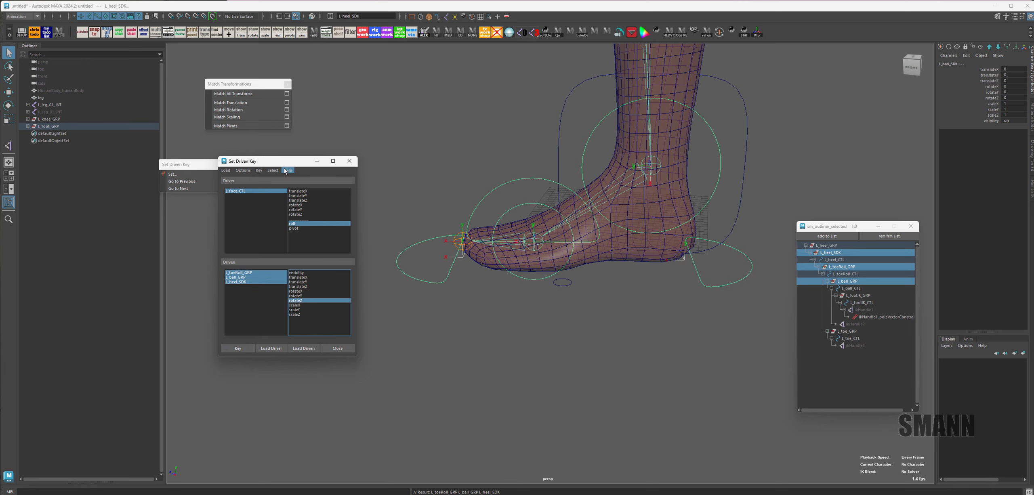
left_click_drag(285, 162, 314, 149)
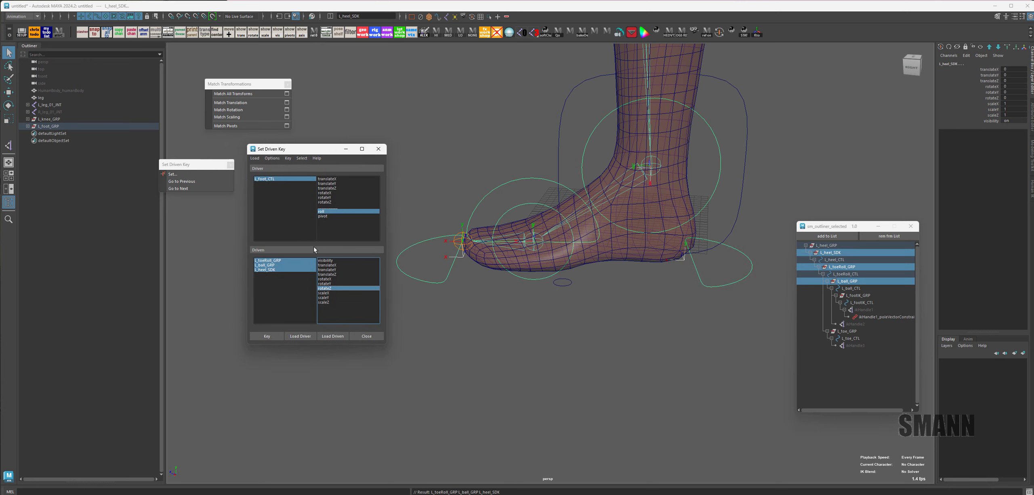
left_click(271, 179)
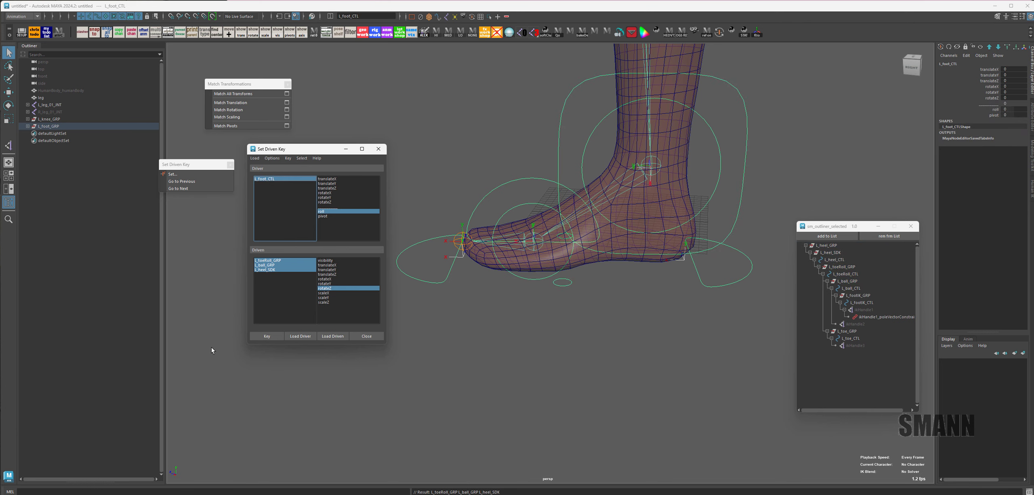
left_click(267, 337)
Step: At an L_foot_CTL roll of -10, key L_heel_SDK rotated about 36 degrees in rotateZ so the toes lift
left_click(1012, 110)
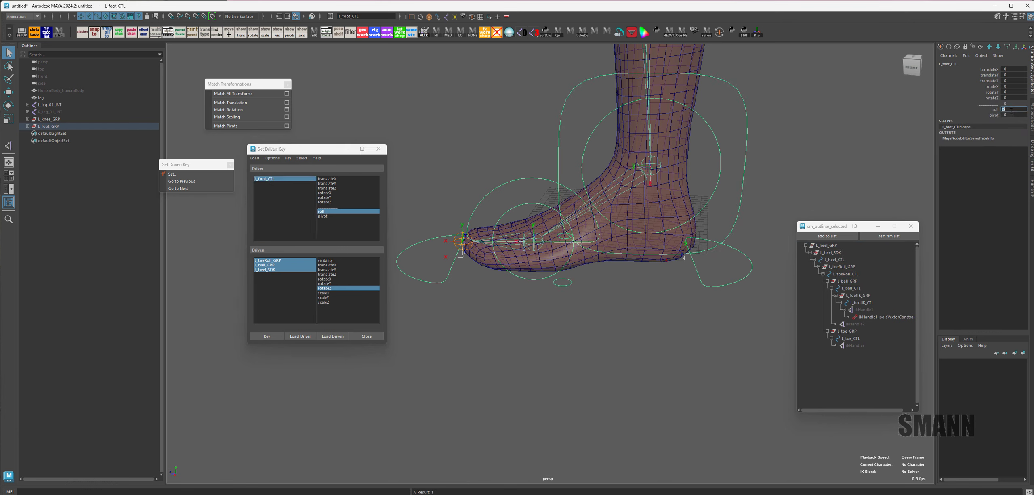
key("Return")
left_click(788, 222)
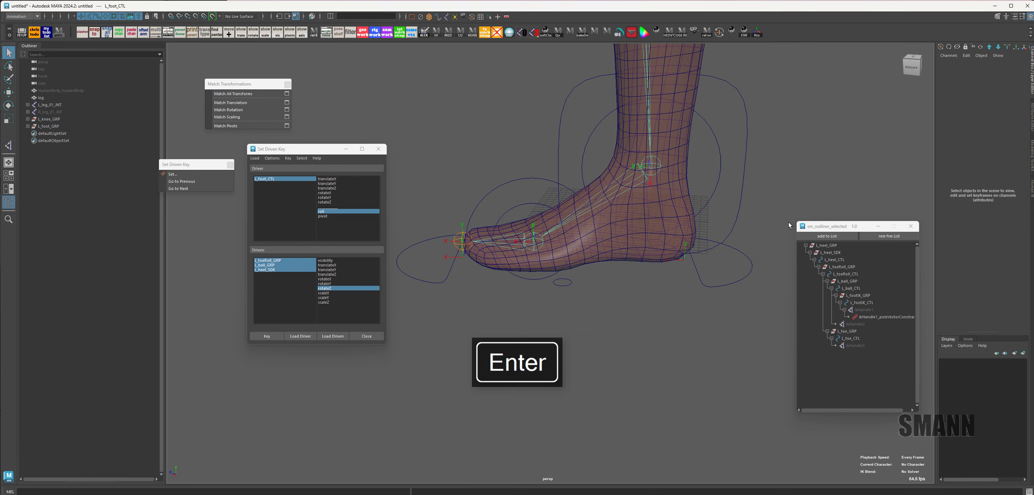
left_click_drag(789, 222, 741, 314)
key("Up")
key("e")
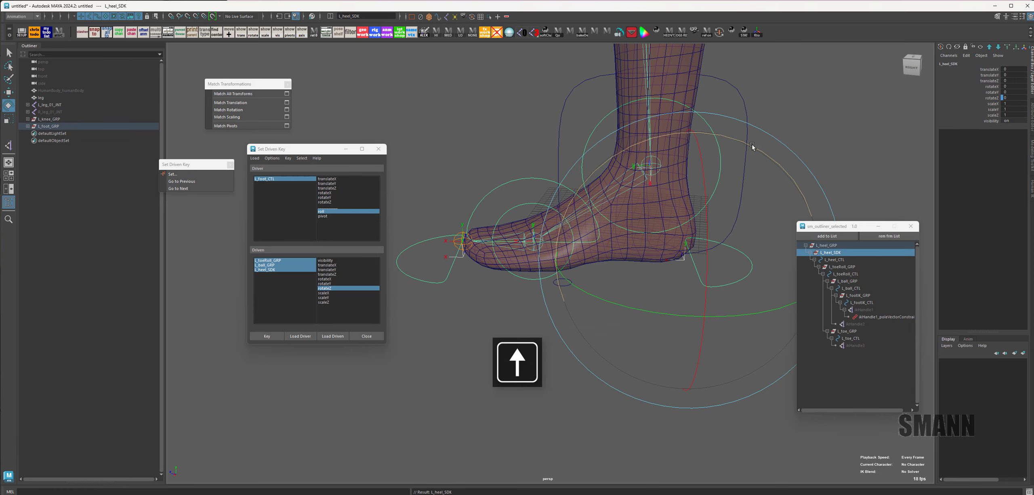
left_click_drag(749, 147, 918, 158)
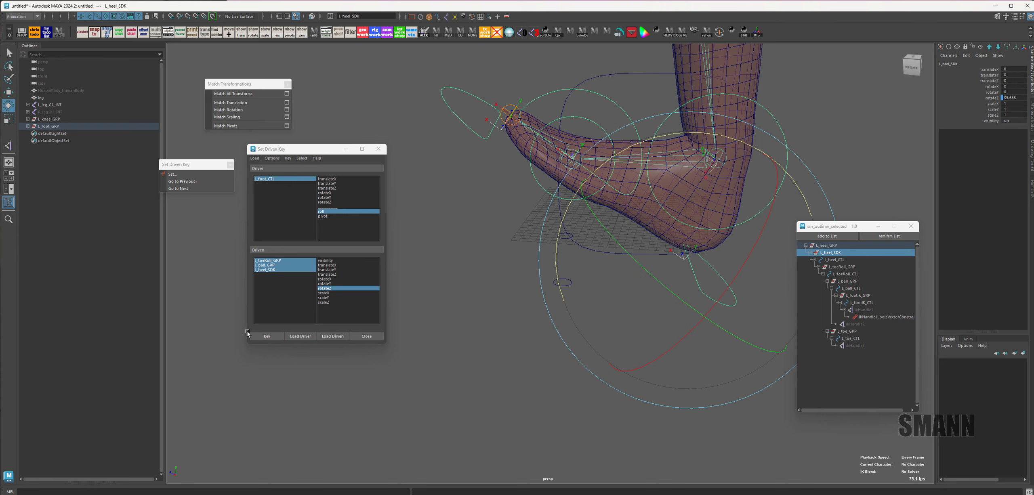
left_click(266, 330)
Step: Scrub L_foot_CTL's roll to check how it drives the heel rotation
left_click(289, 183)
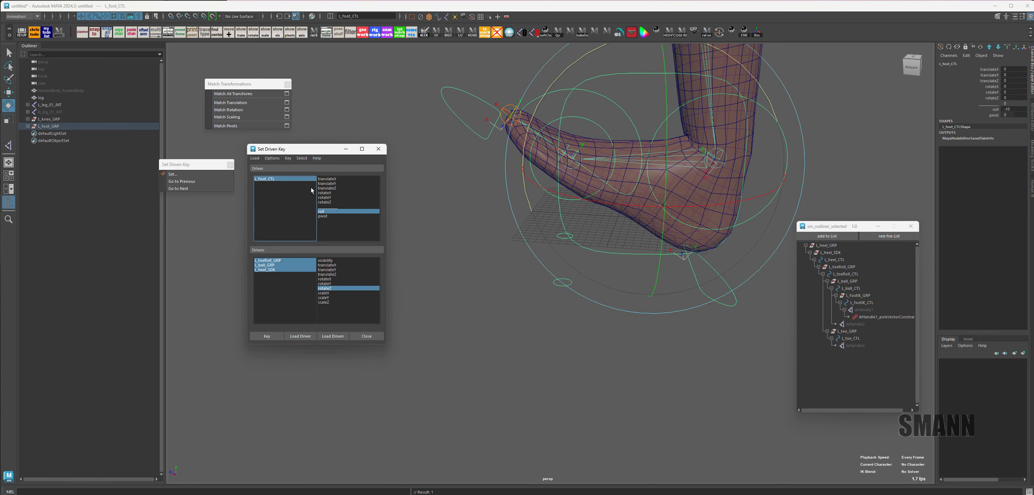
left_click(974, 110)
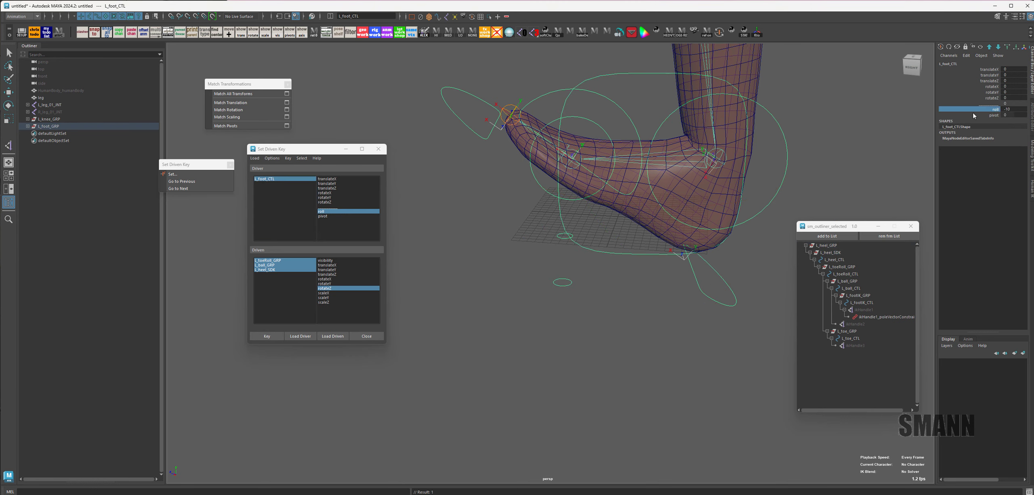
middle_click_drag(747, 145, 784, 166)
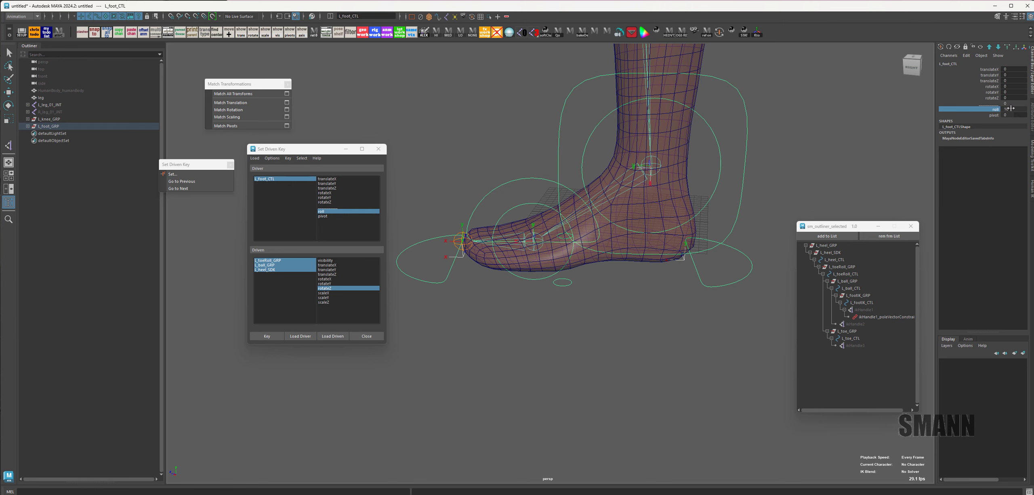
Step: Set L_foot_CTL's roll to 5
double_click(1011, 109)
type("5")
key("Return")
left_click(817, 156)
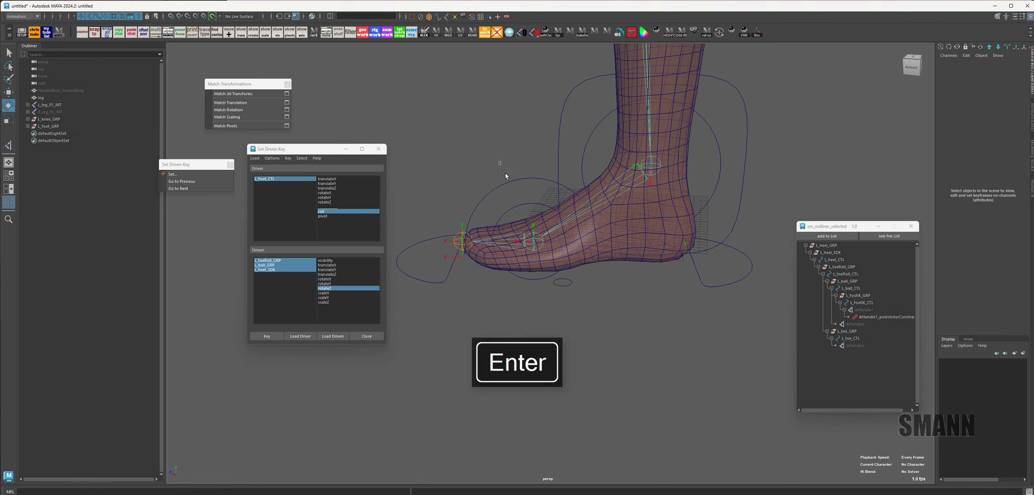
Step: Set L_ball_GRP's rotateZ to -35 and key it against L_foot_CTL's roll
left_click_drag(505, 171, 516, 191)
key("Up")
left_click_drag(607, 169, 714, 294)
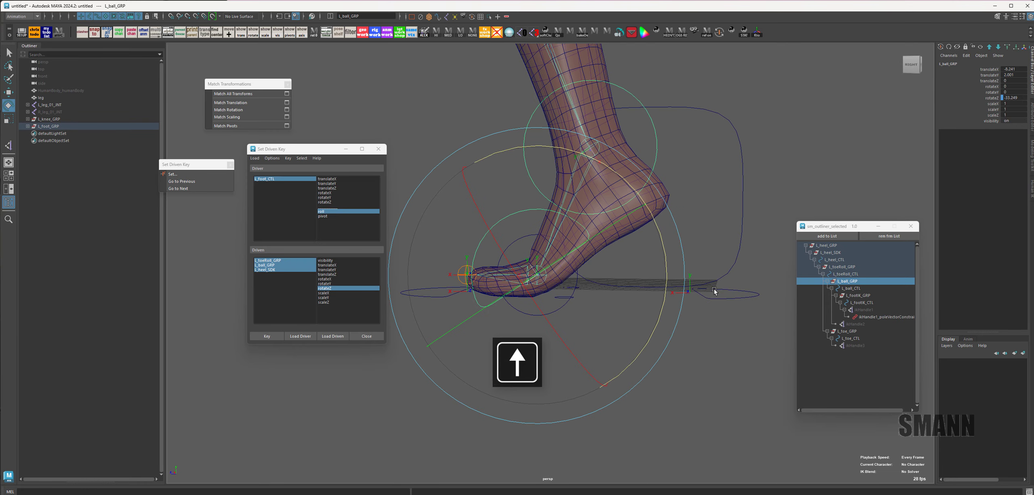
double_click(1015, 98)
key("BackSpace")
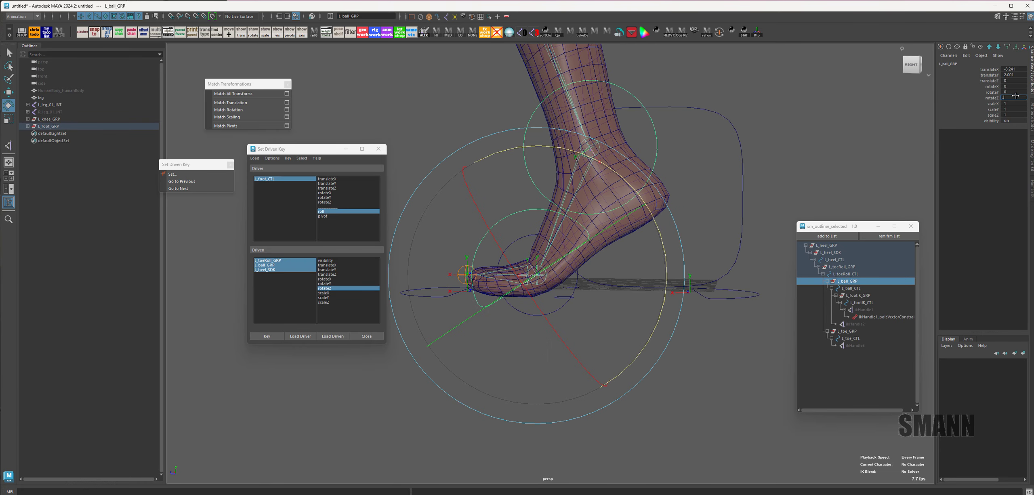
type("-35")
key("Return")
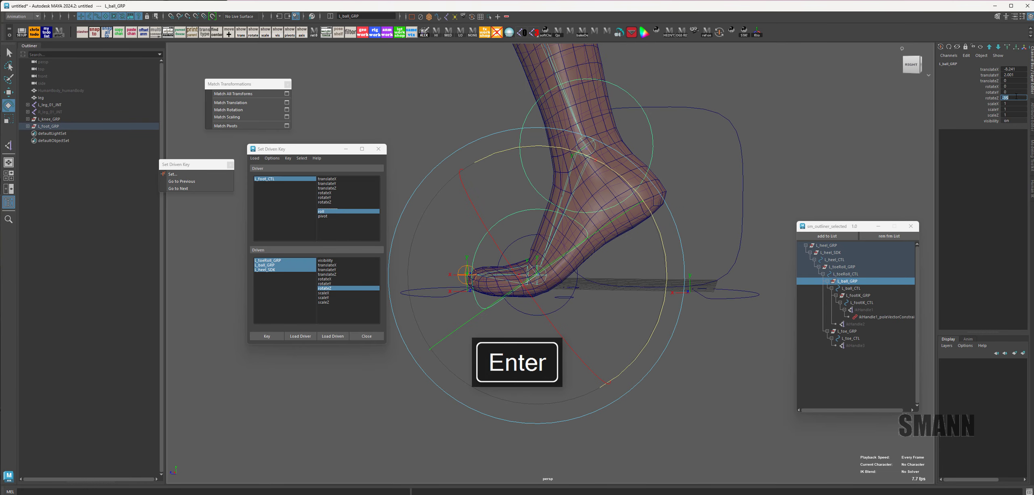
left_click(267, 336)
left_click(269, 339)
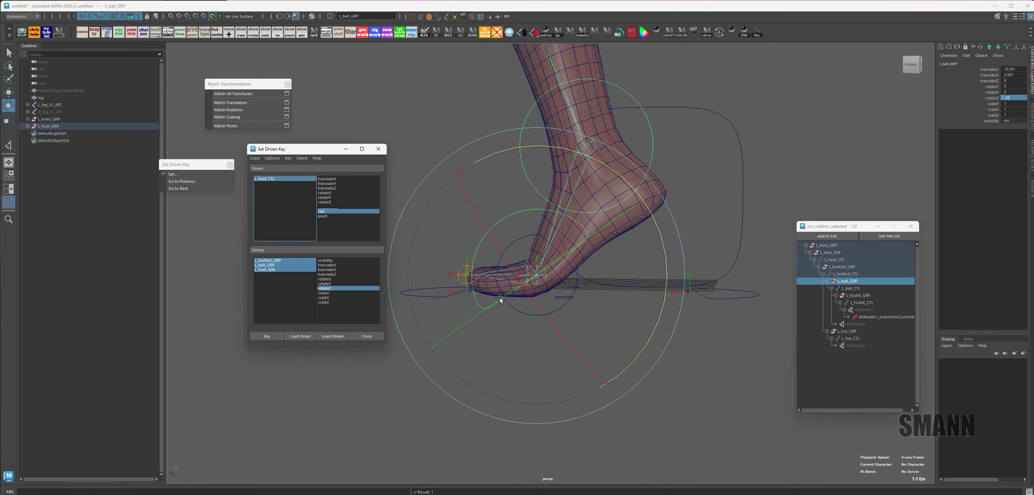
Step: Set L_foot_CTL's roll to 10 and scrub the roll to check the driven ball rotation
left_click(267, 180)
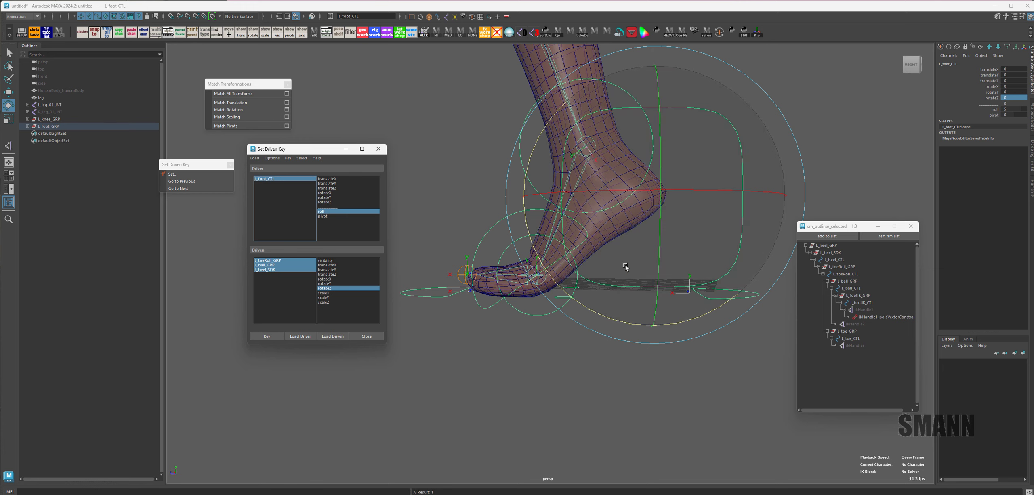
double_click(1009, 109)
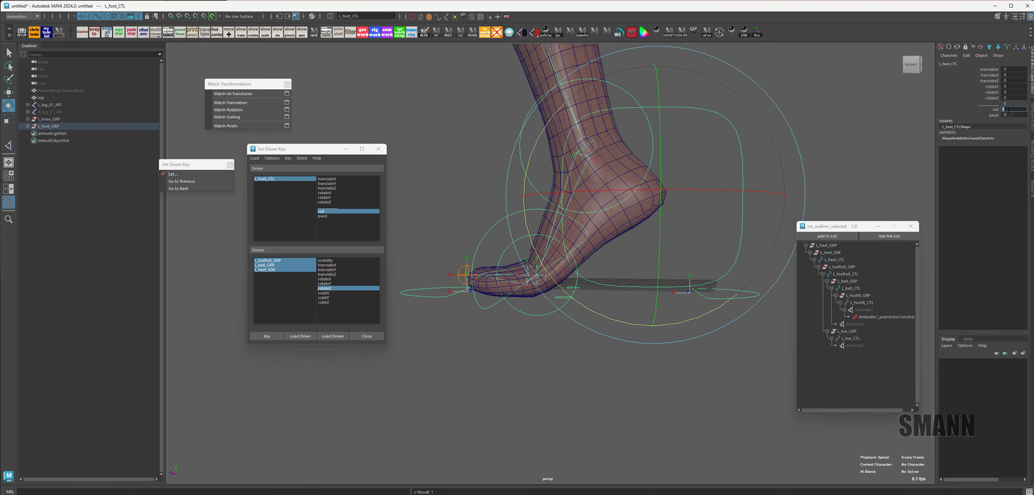
type("10")
key("Return")
left_click(997, 110)
middle_click_drag(658, 106, 672, 129)
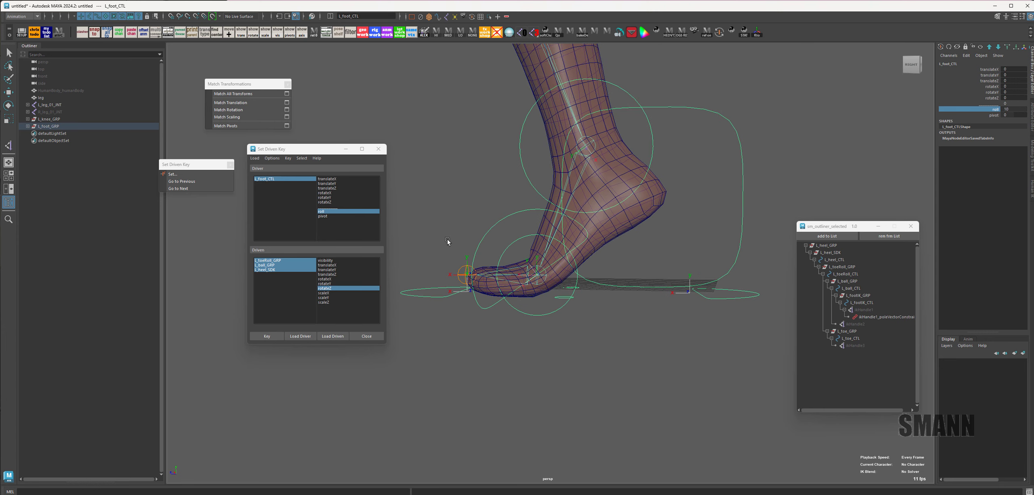
left_click_drag(505, 348, 522, 370, "alt")
Step: Select L_ball_GRP through its control and set its rotateZ to 0
left_click(621, 378)
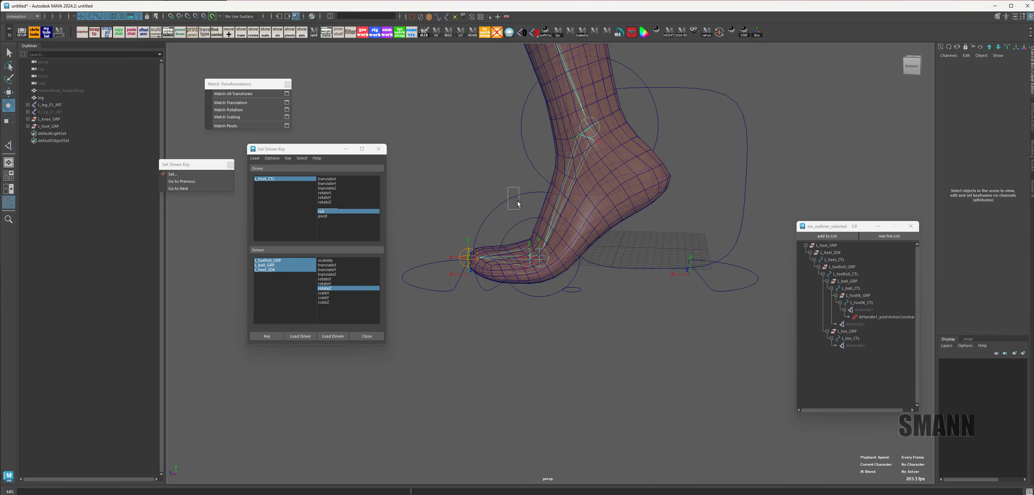
left_click(518, 201)
key("Up")
double_click(1014, 98)
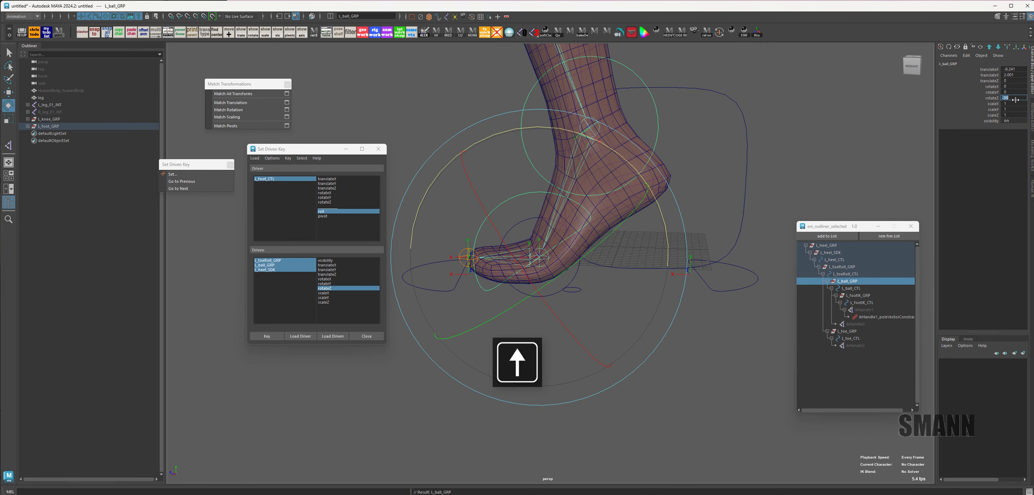
type("0")
key("Return")
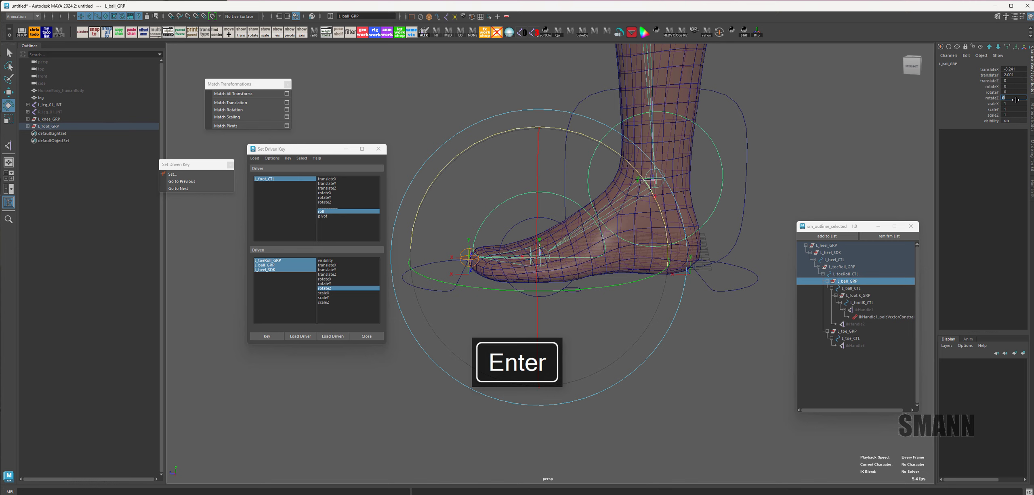
Step: Select L_toeRoll_GRP through its control and set its rotateZ to -45 to raise the foot onto the toe tip
left_click(543, 257)
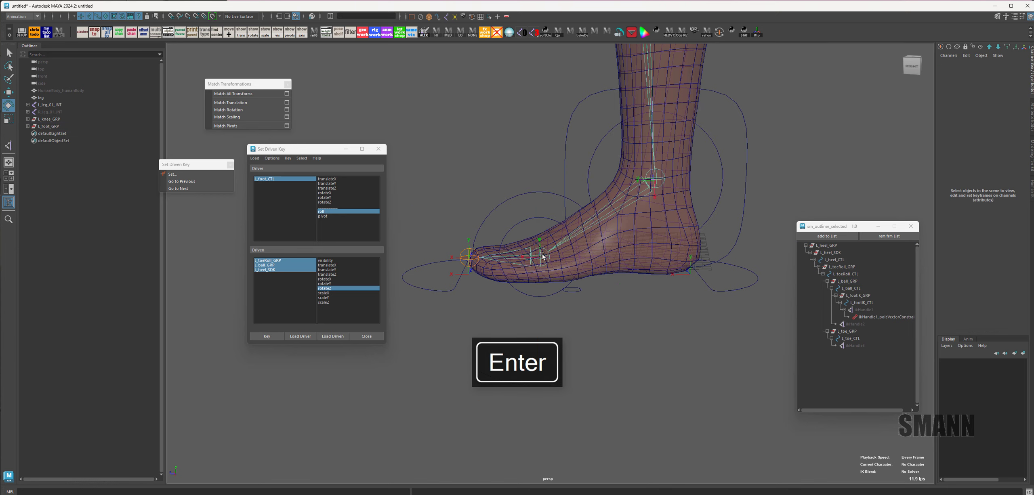
left_click_drag(419, 279, 436, 330)
key("Up")
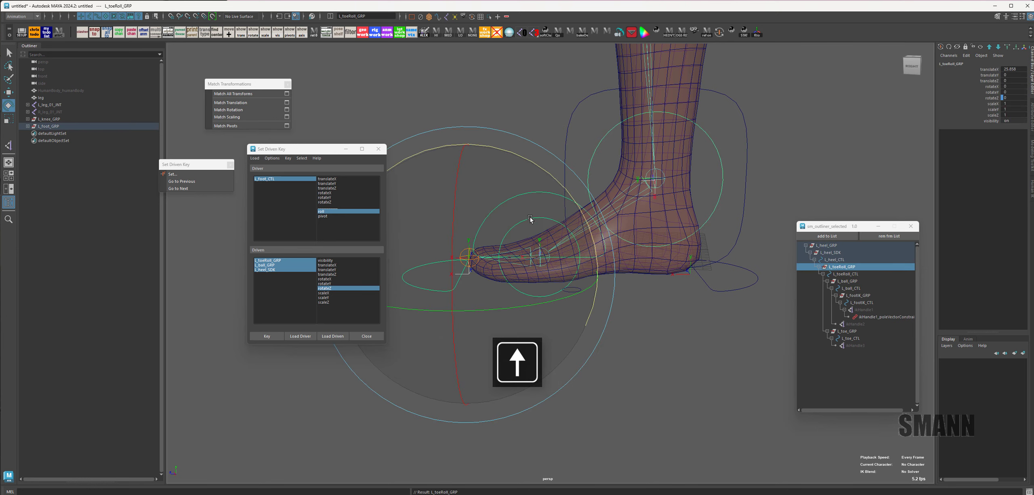
left_click_drag(577, 204, 906, 149)
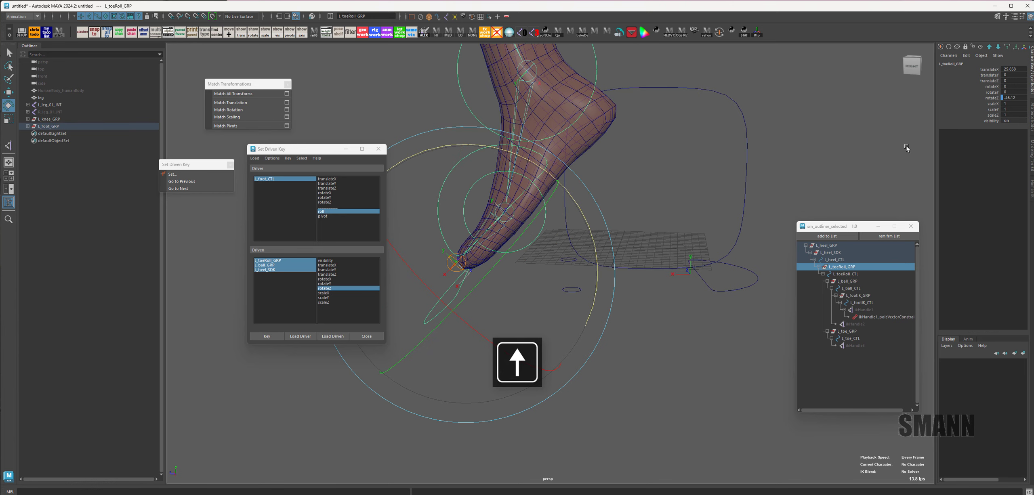
double_click(1021, 98)
type("-45")
key("Return")
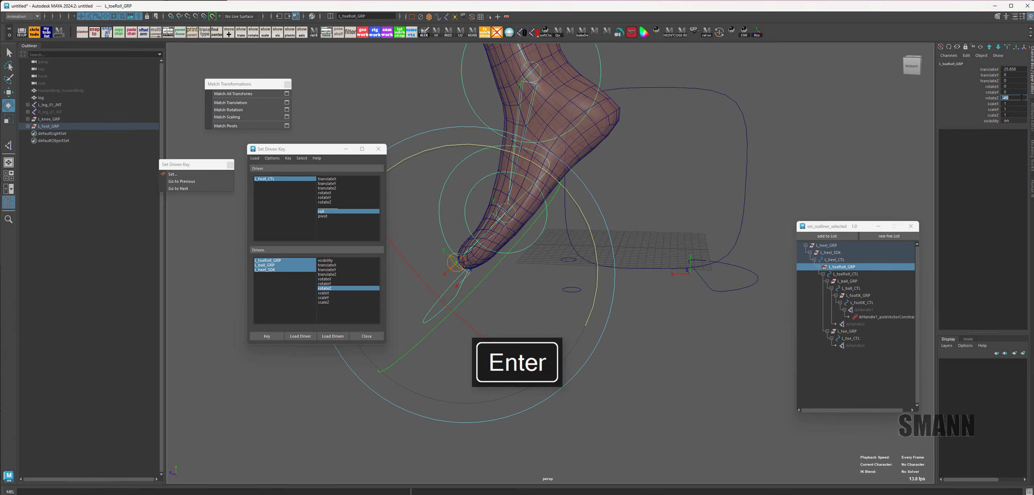
middle_click_drag(710, 178, 763, 176, "alt")
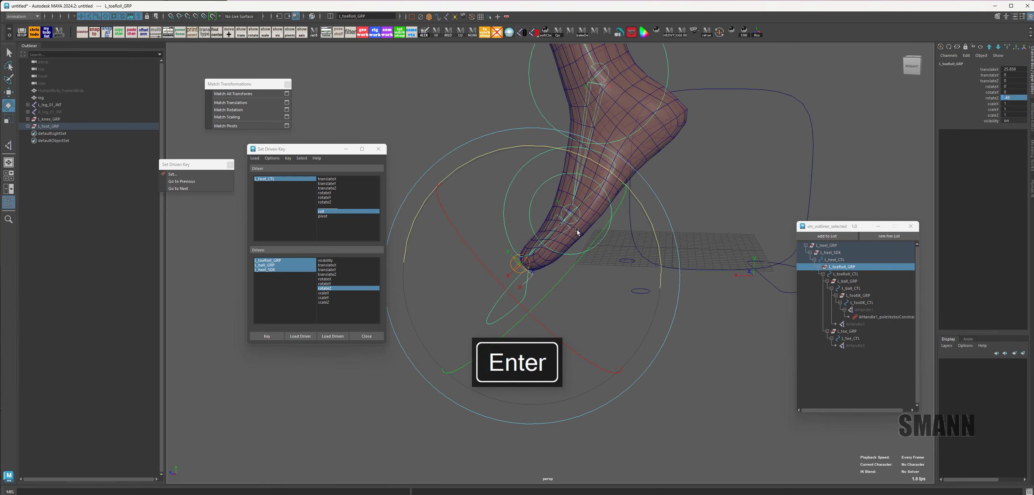
Step: Key L_toeRoll_GRP's rotateZ against L_foot_CTL's roll, and select L_foot_CTL to check its roll
left_click(270, 336)
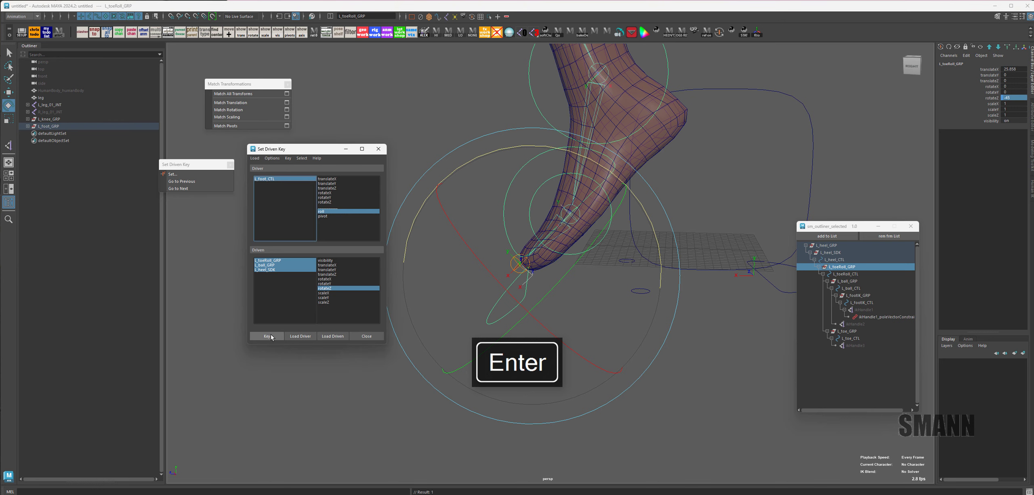
left_click_drag(666, 447, 695, 460)
middle_click_drag(739, 241, 713, 261, "alt")
left_click(785, 210)
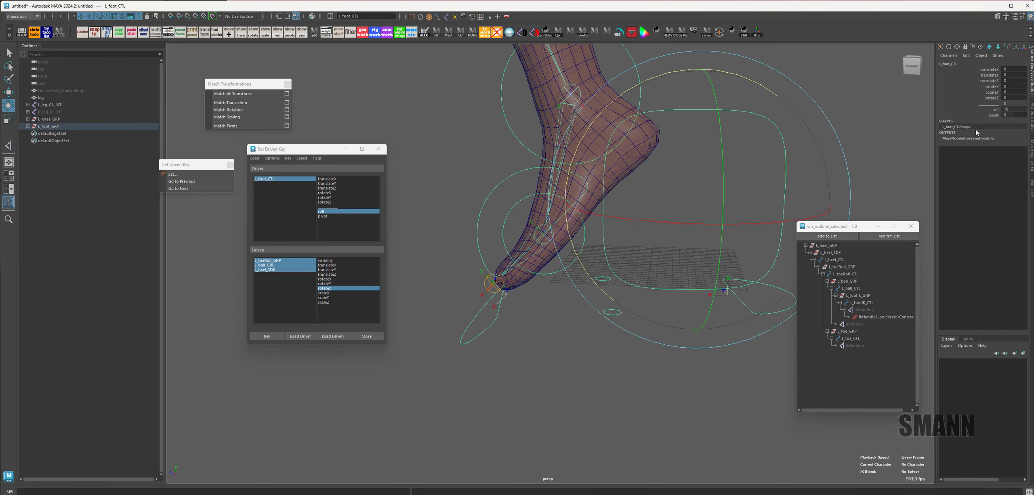
left_click(994, 109)
mouse_move(794, 140)
middle_mouse_down()
mouse_move(770, 144)
mouse_move(796, 146)
middle_mouse_up()
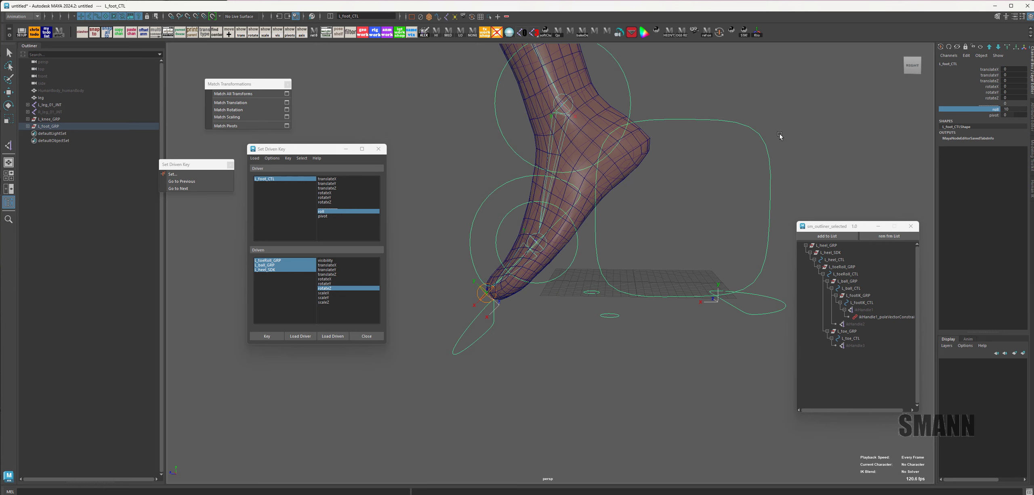
middle_click_drag(761, 89, 794, 121)
Step: Reset L_foot_CTL's roll to 0 so the foot is flat again
left_click(1007, 104)
key("Tab")
key("0")
key("Return")
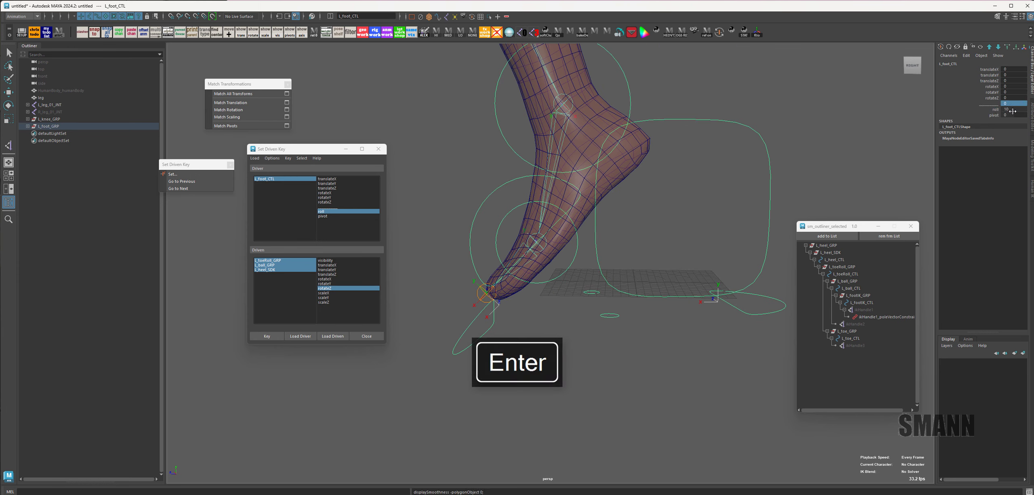
left_click(1013, 111)
type("0")
key("Return")
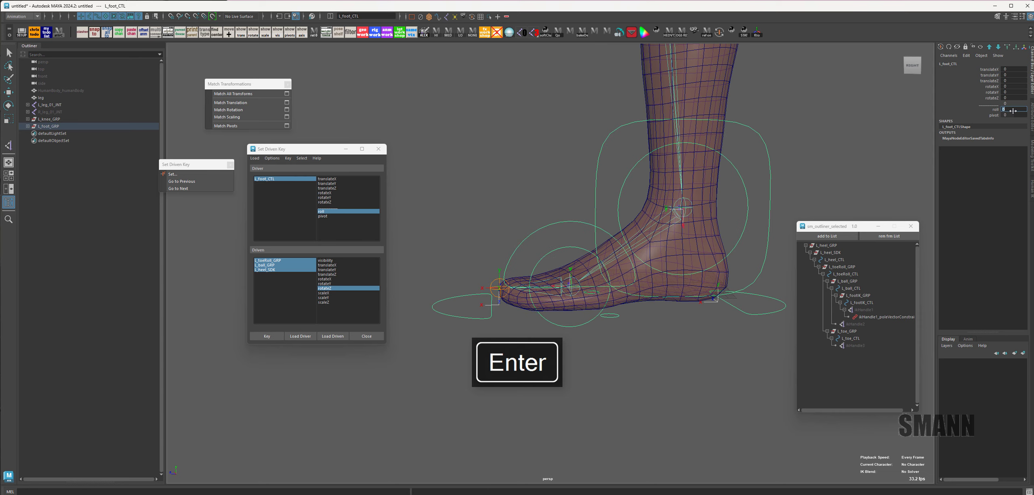
Step: Examine the L_pivot_out_GRP and L_pivot_in_GRP groups of the side pivot controls and how they rotate
left_click_drag(560, 252, 602, 268, "alt")
left_click(602, 263)
middle_click_drag(602, 263, 662, 277, "alt")
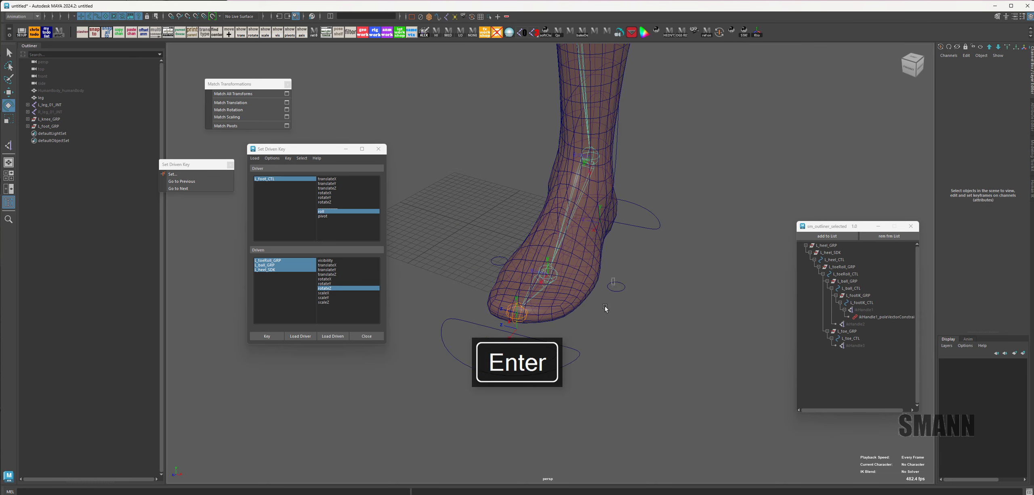
left_click(612, 281)
left_click_drag(640, 327, 702, 299, "alt")
key("Up")
middle_click_drag(702, 299, 706, 307, "alt")
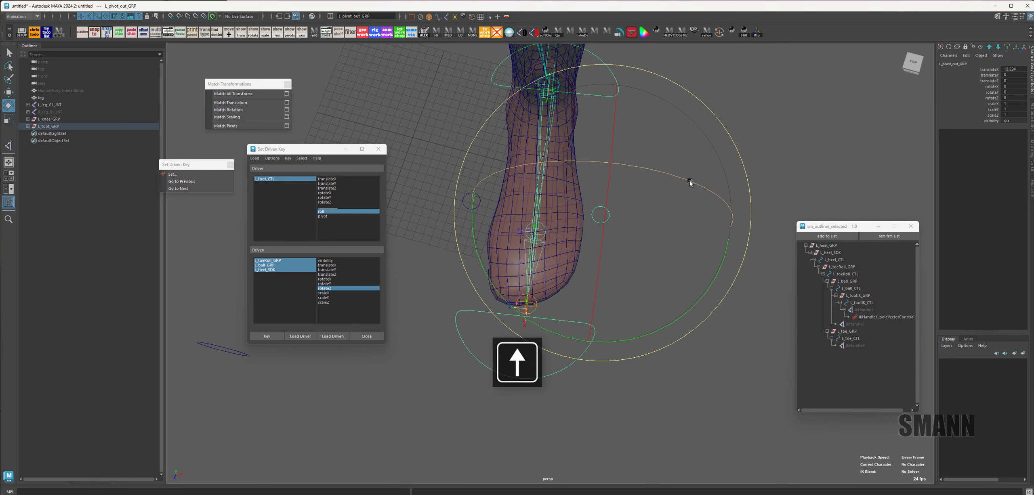
mouse_move(691, 182)
left_mouse_down()
mouse_move(672, 192)
mouse_move(688, 184)
left_mouse_up()
key("ctrl+z")
right_click_drag(684, 263, 746, 285, "alt")
left_click(649, 180)
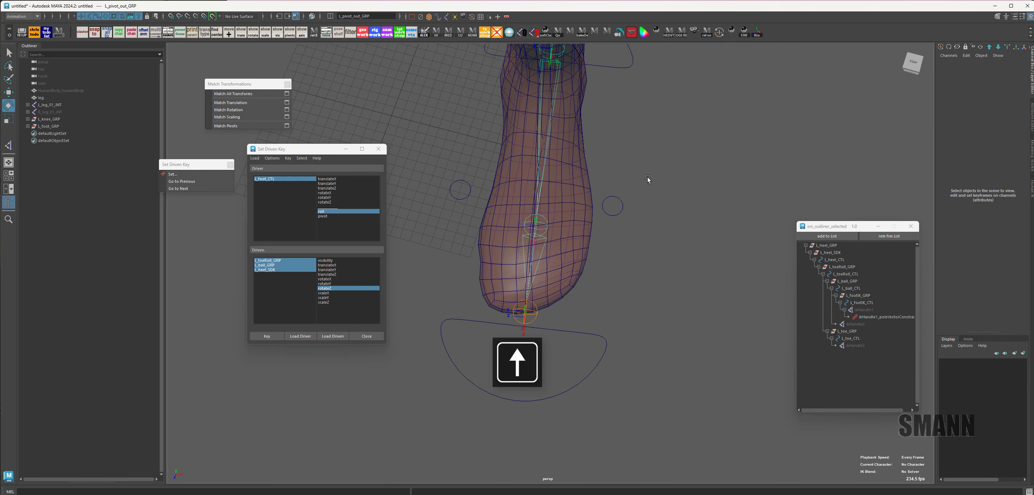
left_click_drag(481, 178, 451, 222)
key("Up")
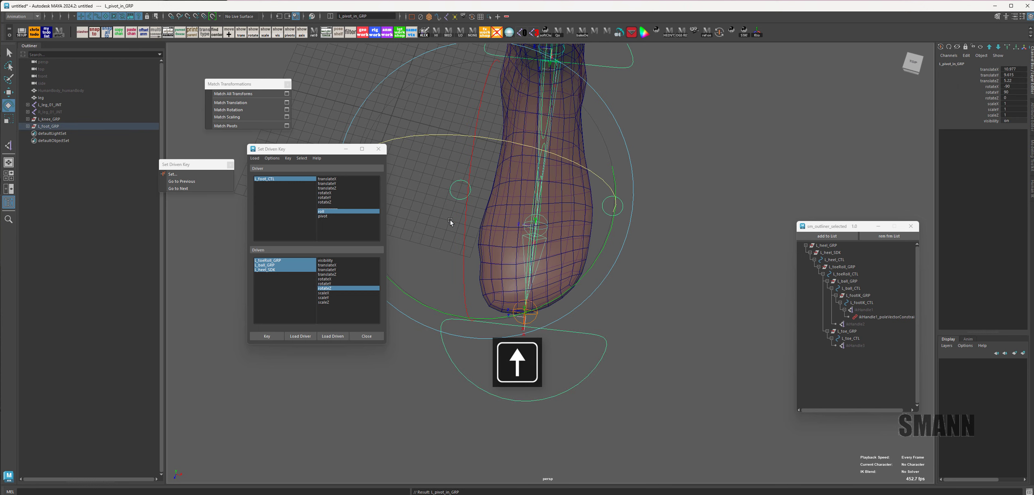
left_click(771, 208)
Step: Group L_pivot_in_CTL and L_pivot_out_CTL each under a new parent group of its own
left_click_drag(465, 171, 454, 201)
key("q")
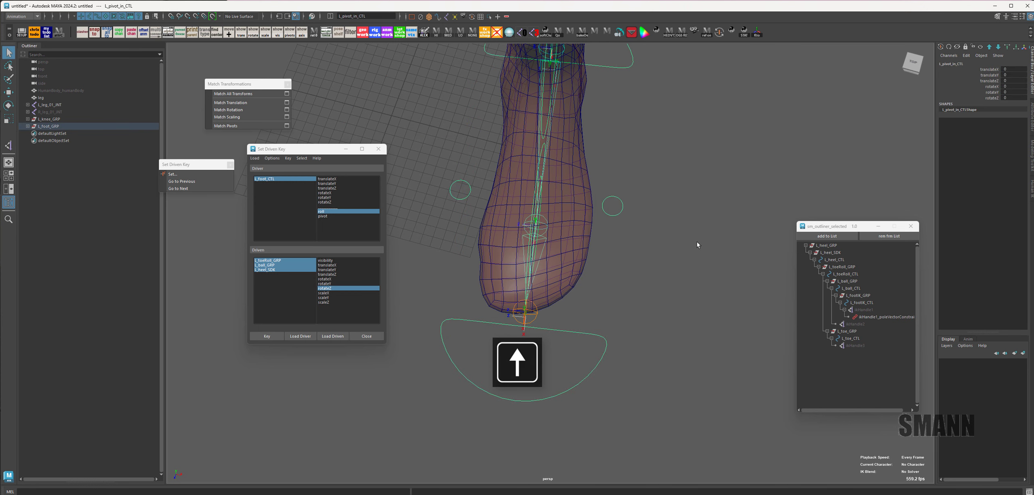
key("ctrl+g")
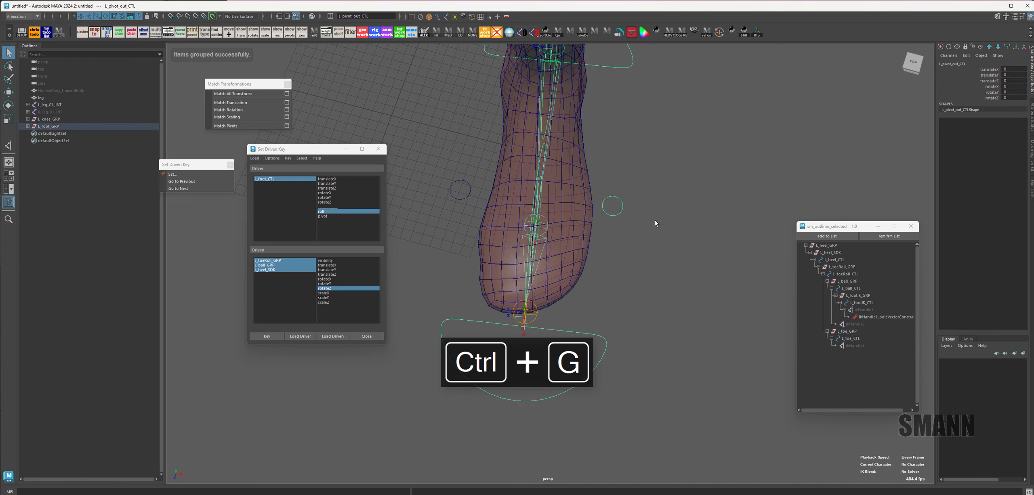
key("Up")
left_click(697, 233)
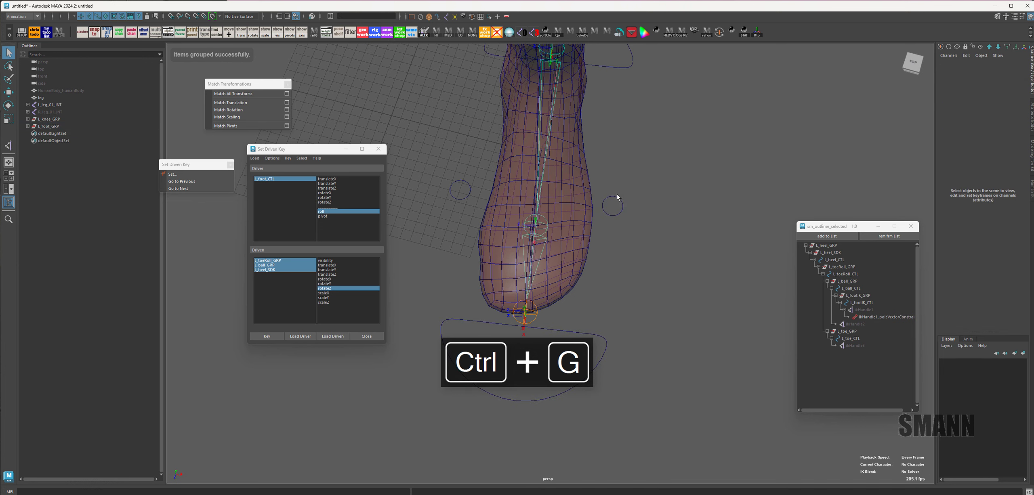
Step: Select the new parent groups of both side pivot controls and add them to the custom outliner list
left_click_drag(618, 193, 607, 218)
left_click_drag(464, 176, 456, 219, "shift")
key("Up")
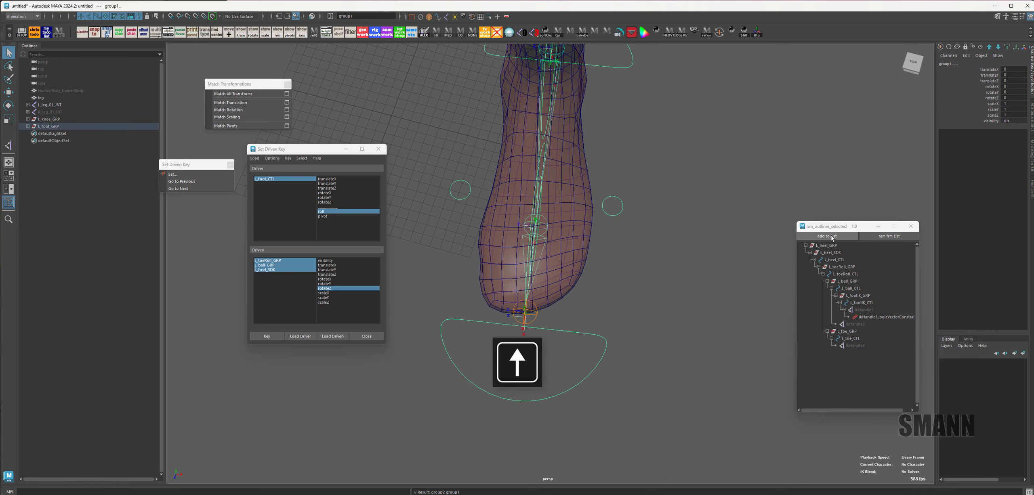
left_click(827, 236)
left_click_drag(824, 226, 735, 153)
left_click(717, 287)
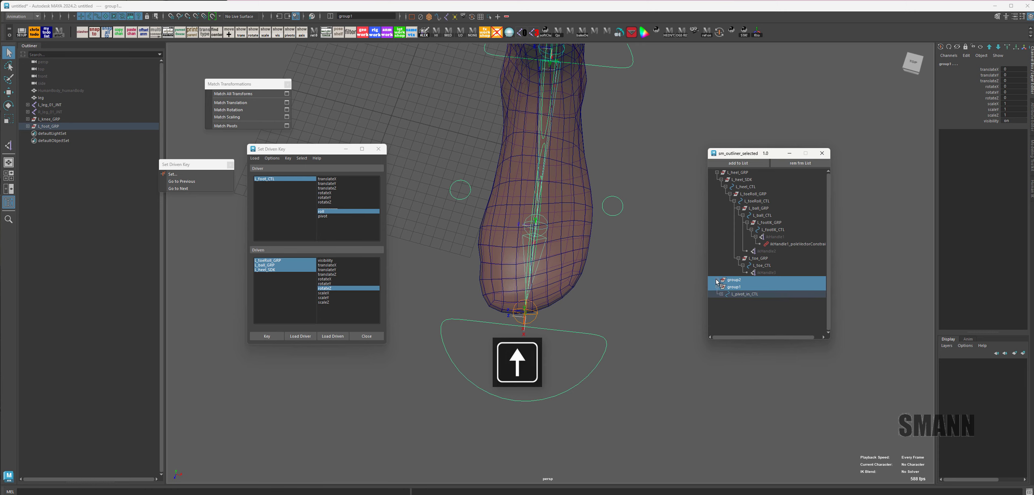
Step: Rename the new group above L_pivot_out_CTL to L_pivot_in_SDK
double_click(766, 280)
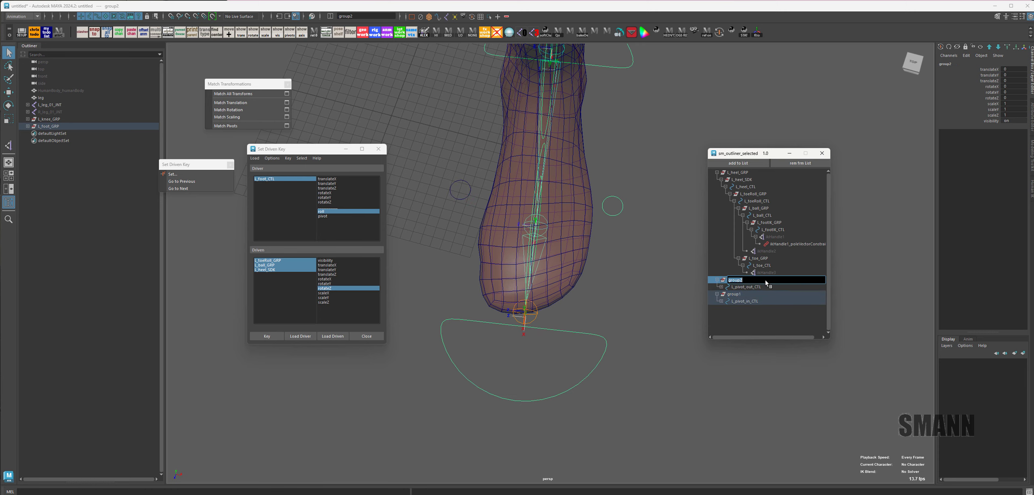
type("L_")
key("BackSpace")
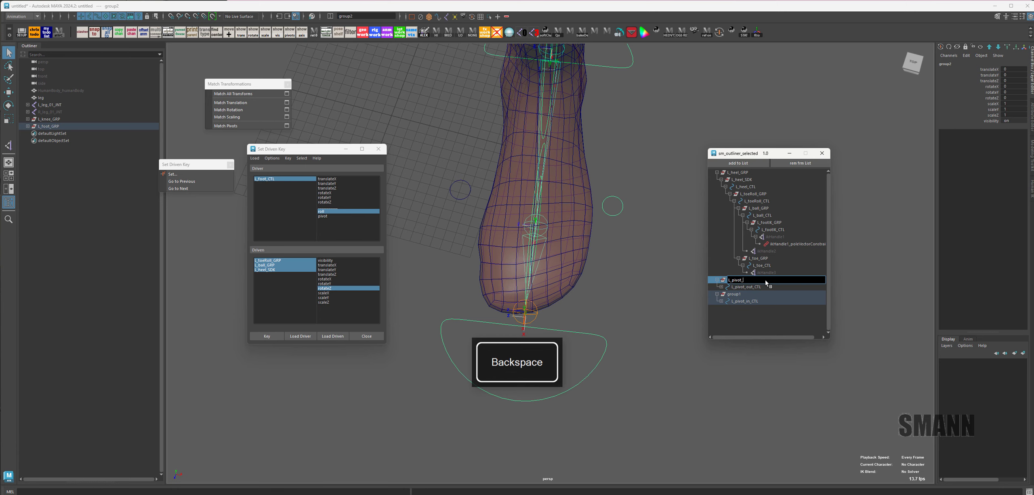
key("Return")
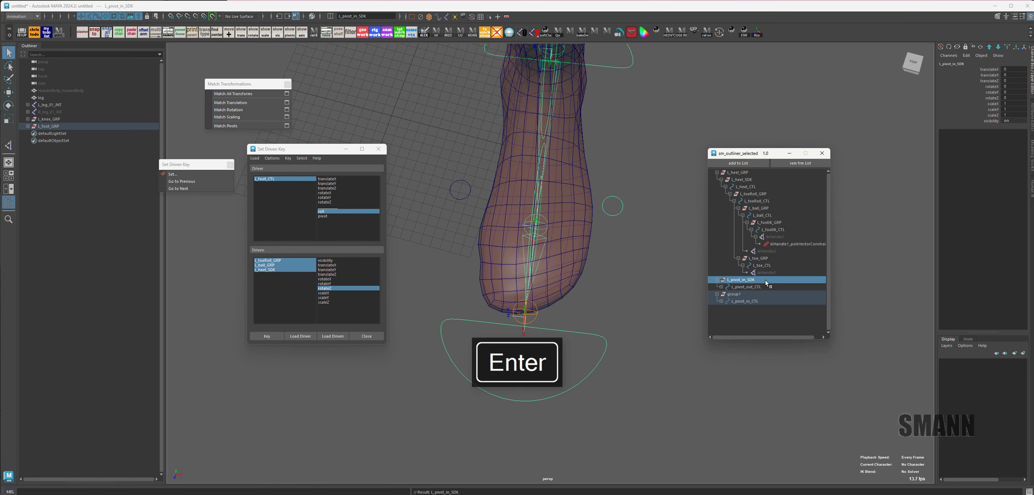
Step: Rename the new group above L_pivot_in_CTL to L_pivot_out_SDK
double_click(763, 294)
type("L_pivot_out_")
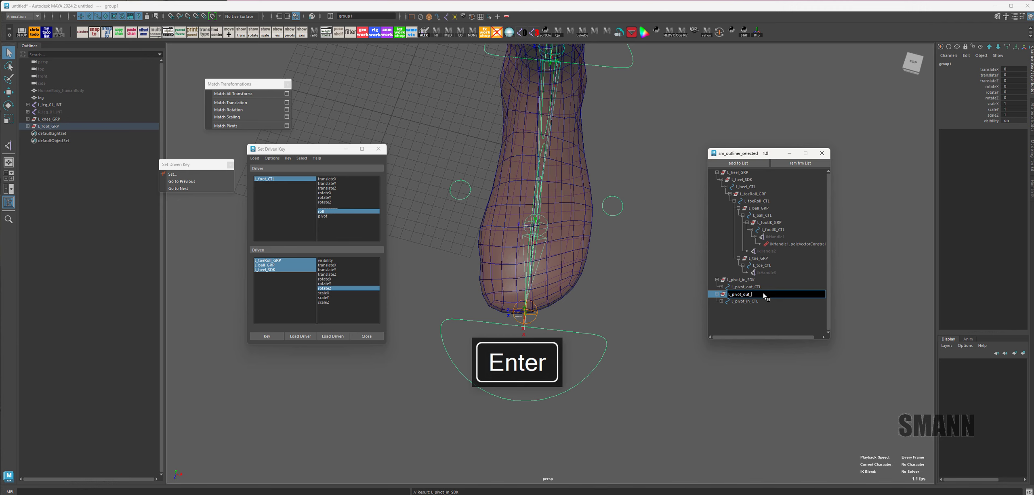
type("SDK")
key("Return")
left_click(679, 173)
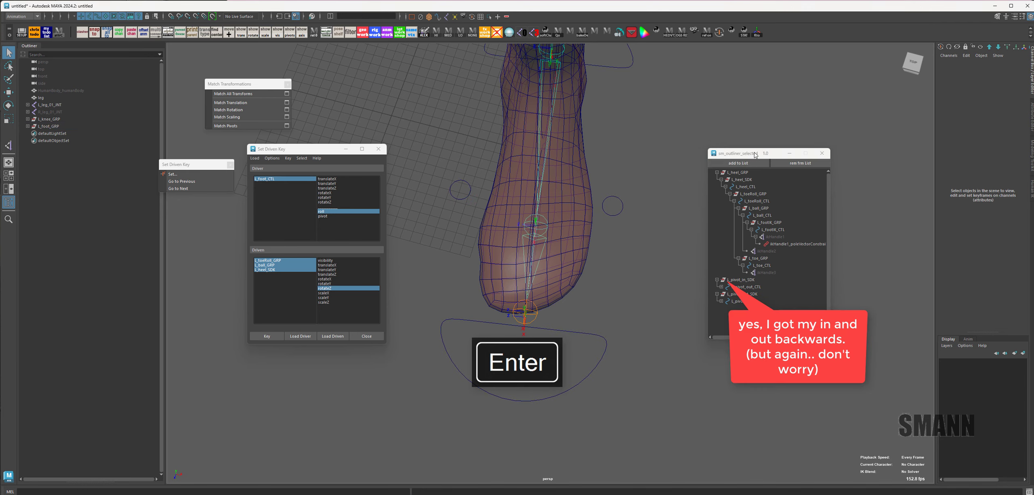
Step: Select L_pivot_in_SDK and L_pivot_out_SDK one after the other to inspect where their pivots sit
left_click_drag(755, 154, 814, 153)
left_click(620, 199)
key("Up")
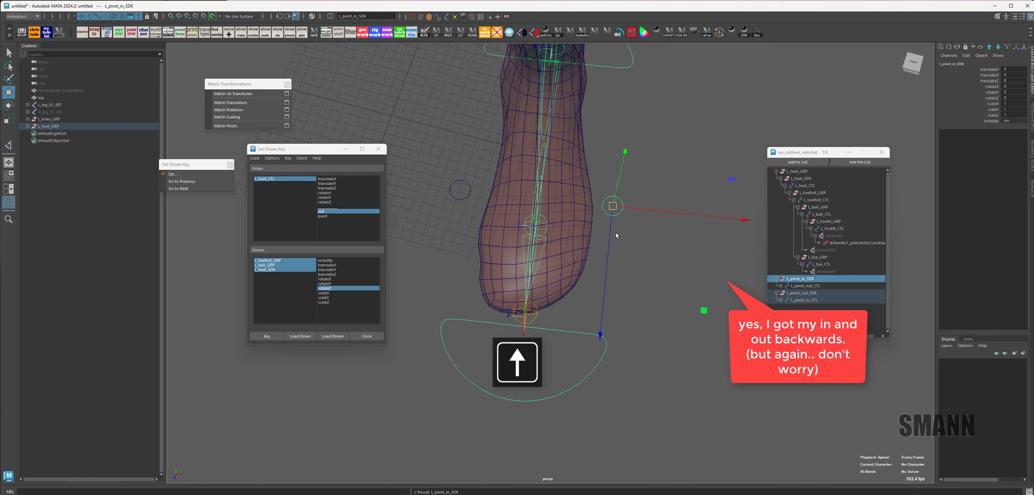
left_click(677, 275)
left_click(468, 183)
key("Up")
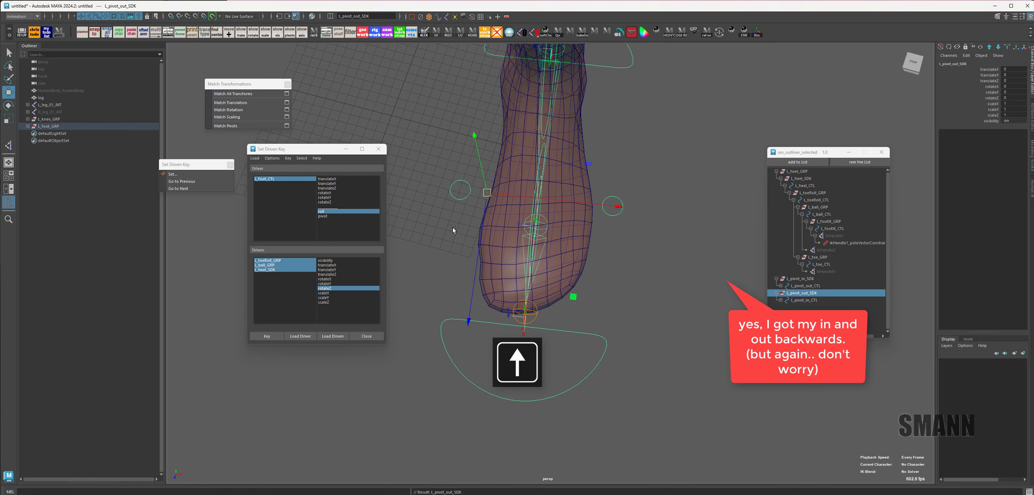
left_click(699, 262)
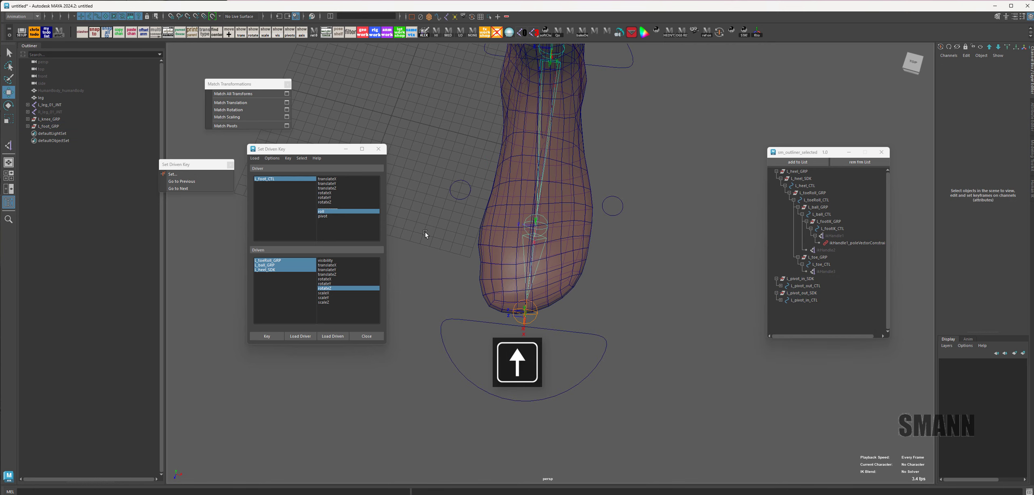
Step: Display the local rotation axes of L_pivot_in_CTL and L_pivot_out_CTL
key("q")
left_click(470, 190)
key("w")
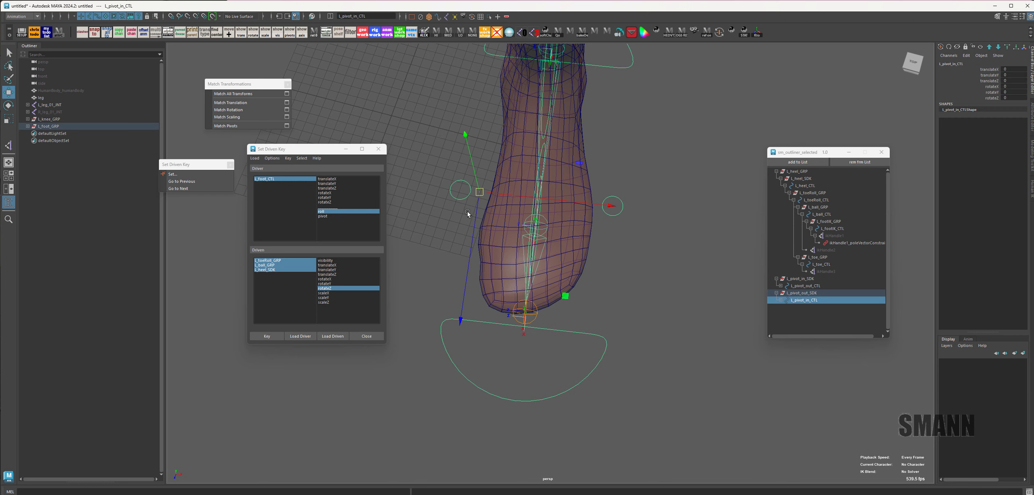
left_click(613, 197, "shift")
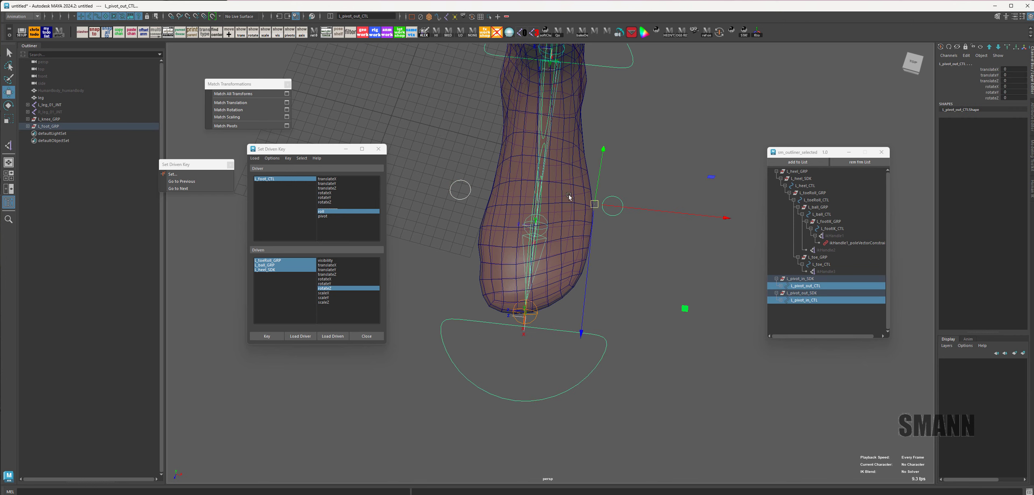
key("space")
left_click(729, 231)
Step: Select L_pivot_in_SDK through its child control and hide the leg mesh in the viewport
right_click_drag(602, 224, 651, 223, "alt")
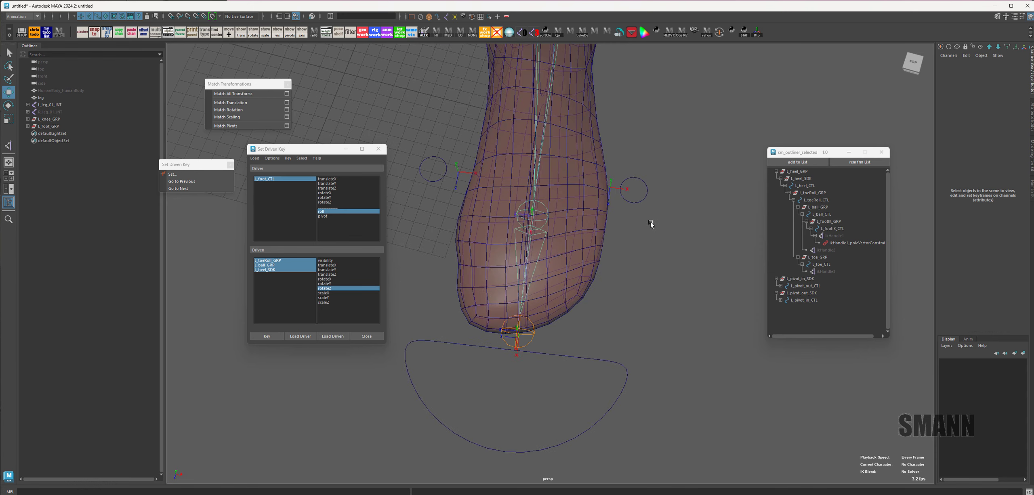
middle_click_drag(651, 223, 685, 244, "alt")
left_click_drag(678, 182, 676, 250)
key("Up")
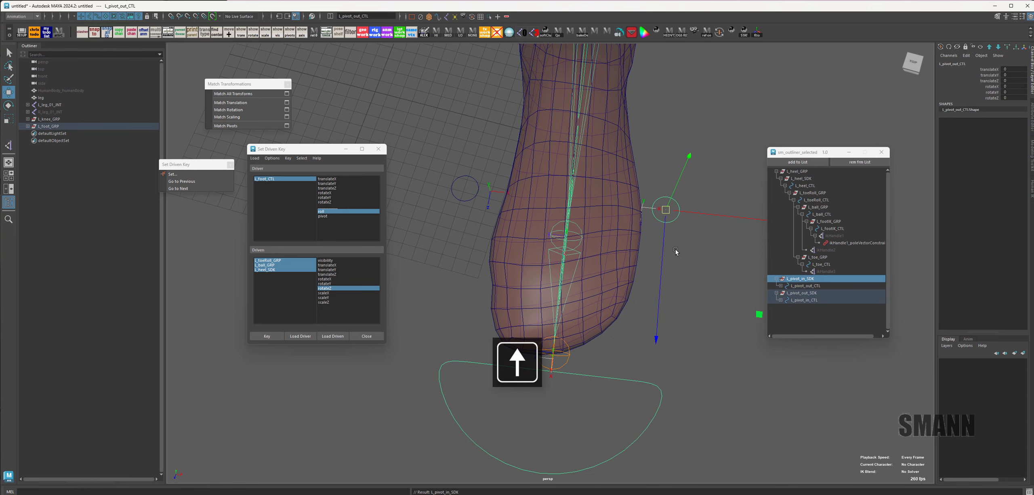
left_click(431, 19)
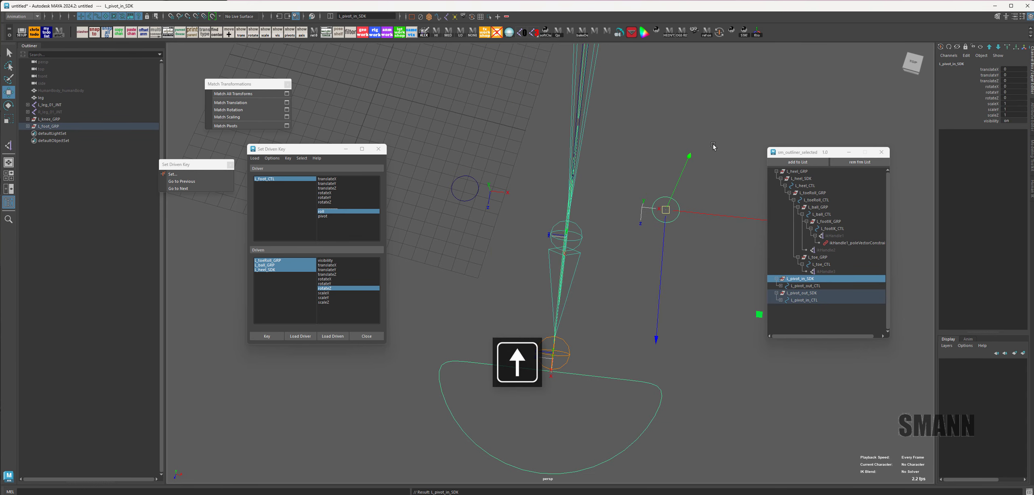
Step: Move L_pivot_in_SDK's pivot along X and snap it to the local axis of L_pivot_out_CTL
middle_click_drag(715, 148, 642, 149, "alt")
right_click_drag(641, 150, 727, 265, "alt")
middle_click_drag(726, 266, 637, 333, "alt")
right_click_drag(637, 333, 659, 323, "alt")
left_click(647, 311)
left_click(570, 204)
key("Up")
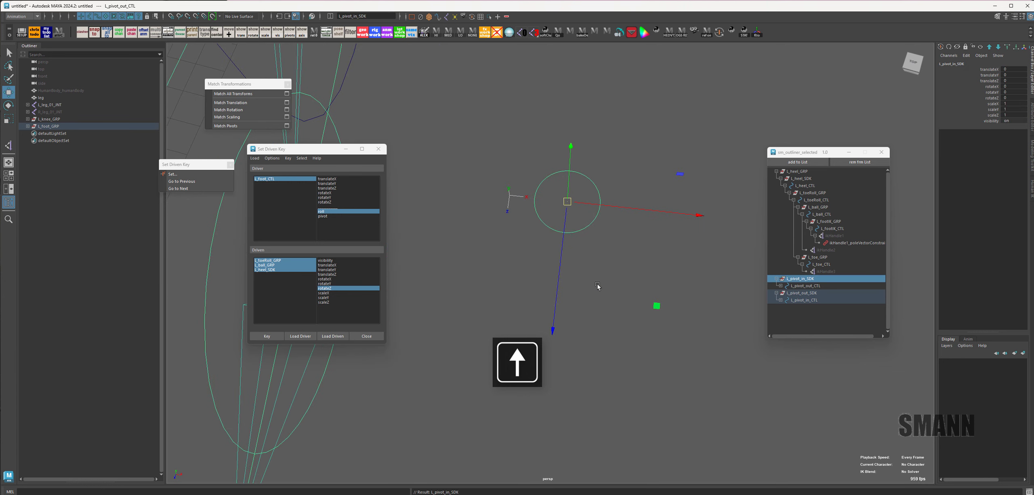
key("Insert")
key("v")
left_click_drag(669, 215, 514, 203)
Step: Select L_pivot_out_SDK through its child control and align its pivot with the local axis of L_pivot_in_CTL
middle_click_drag(593, 345, 802, 396, "alt")
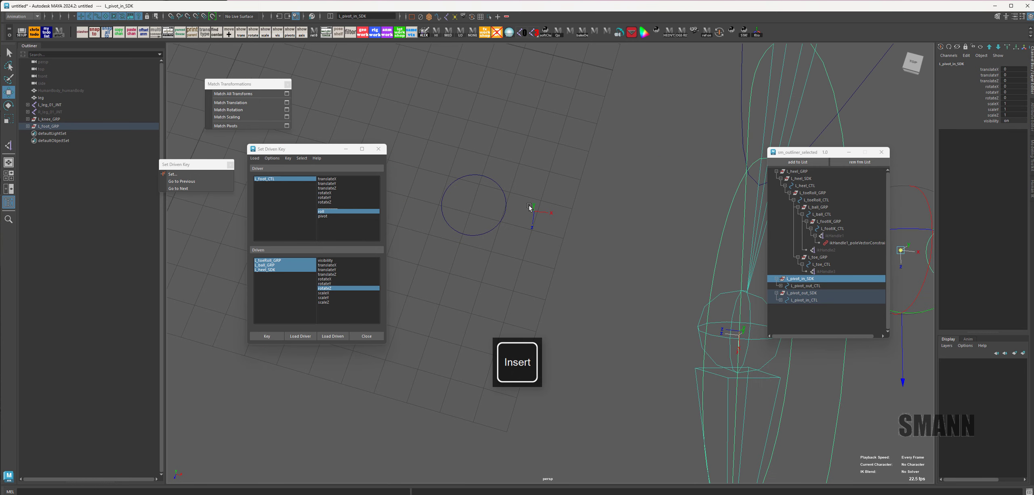
left_click_drag(522, 184, 493, 314)
key("Up")
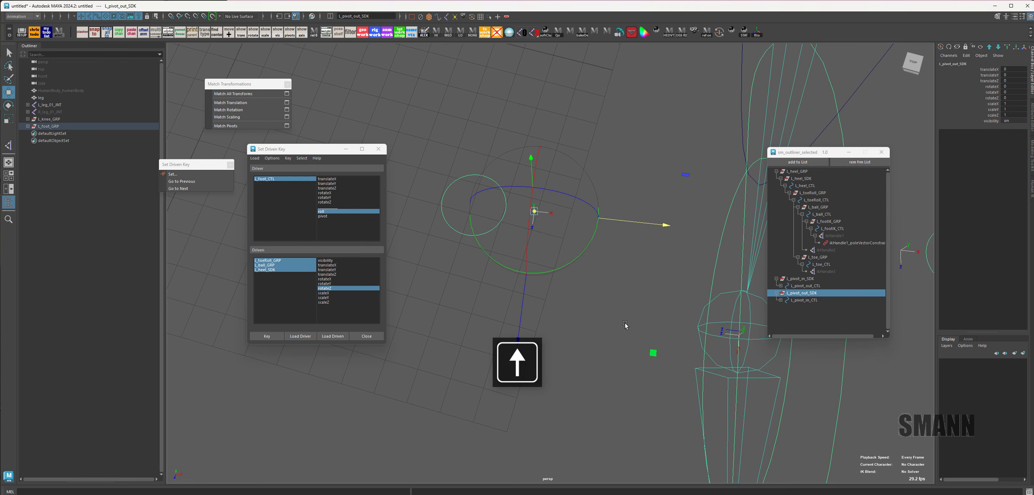
left_click(625, 323)
right_click_drag(694, 308, 597, 299, "alt")
left_click_drag(597, 299, 681, 284, "alt")
Step: Return to object selection and hide the local rotation axes of L_pivot_in_CTL and L_pivot_out_CTL
key("F8")
left_click(627, 334)
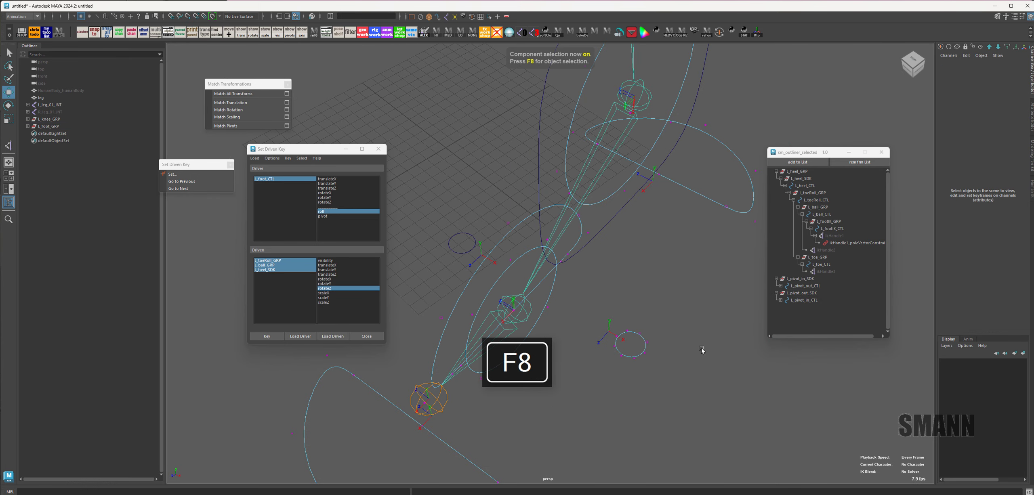
key("F8")
left_click(662, 328)
left_click_drag(644, 318, 626, 340)
left_click_drag(455, 210, 468, 267, "shift")
key("space")
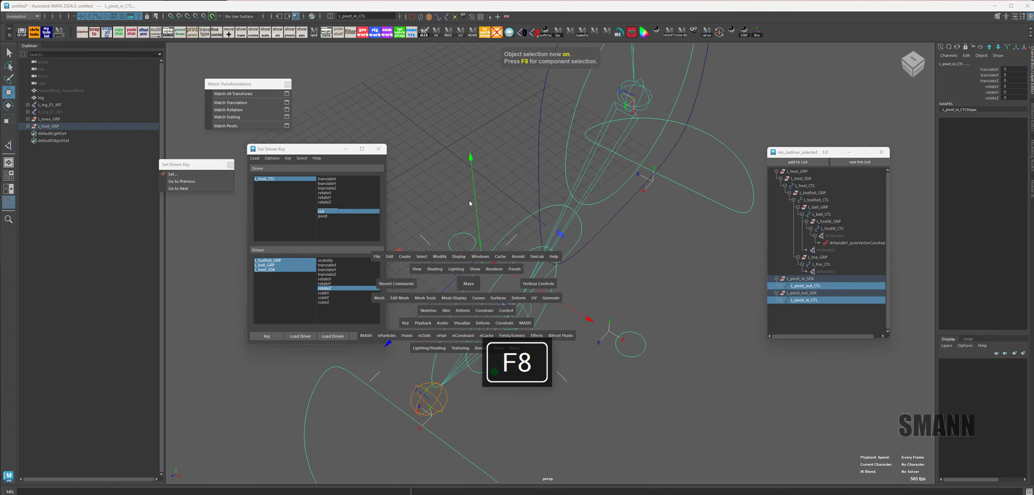
left_click(656, 332)
left_click_drag(656, 333, 703, 292, "alt")
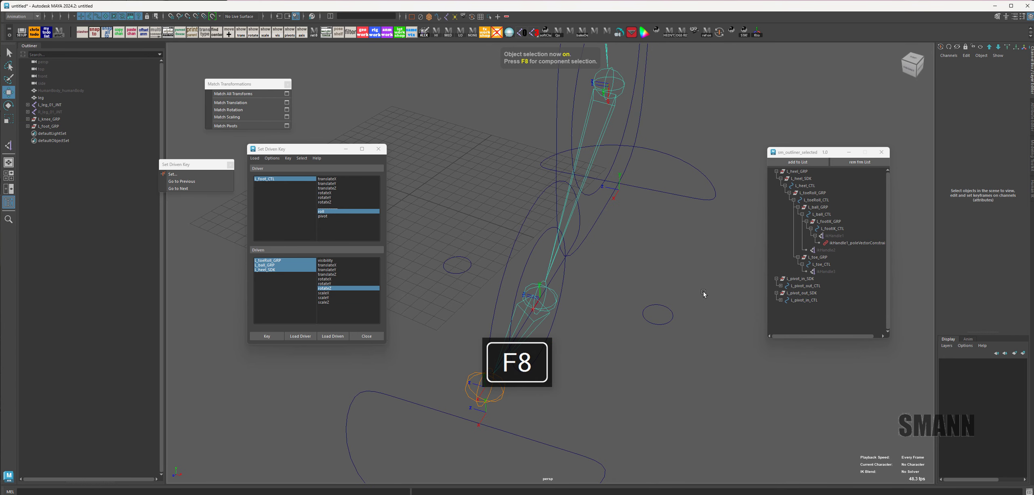
Step: Show the leg mesh again and move the custom outliner window away from the foot
left_click(429, 17)
right_click_drag(629, 279, 675, 267, "alt")
left_click_drag(827, 150, 877, 148)
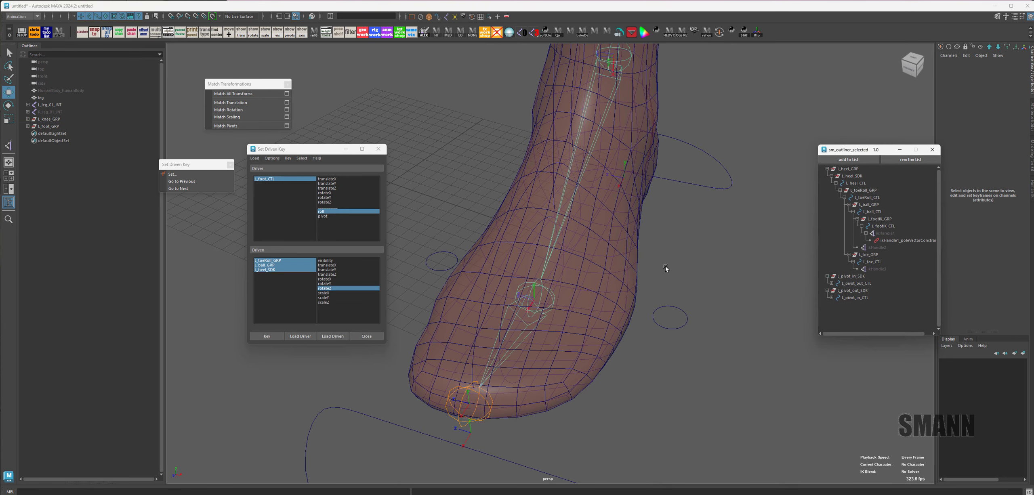
Step: Load L_pivot_in_SDK and L_pivot_out_SDK as the driven objects and choose the pivot attribute of L_foot_CTL as the driver
key("q")
left_click_drag(702, 298, 647, 341)
left_click_drag(441, 262, 441, 264, "shift")
key("Up")
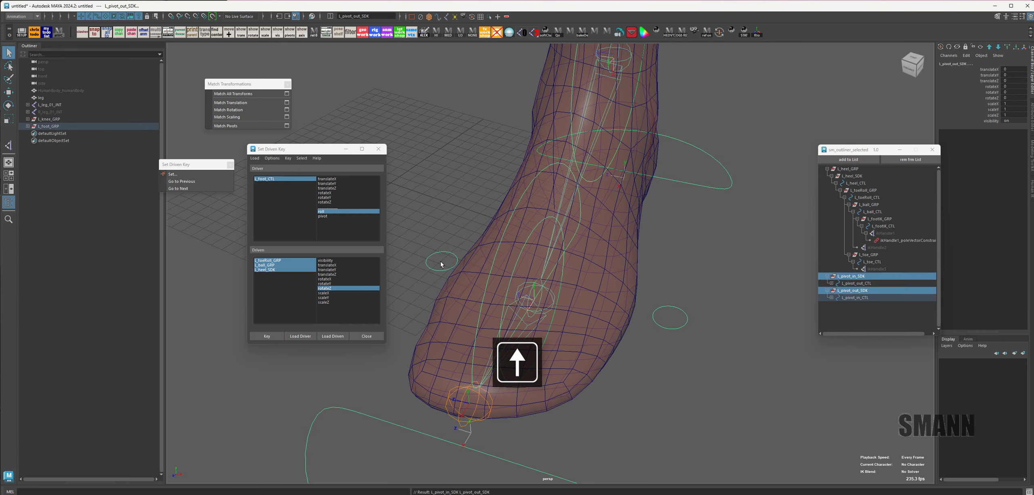
left_click(332, 336)
left_click_drag(307, 149, 342, 108)
left_click(371, 176)
left_click_drag(305, 221, 305, 229)
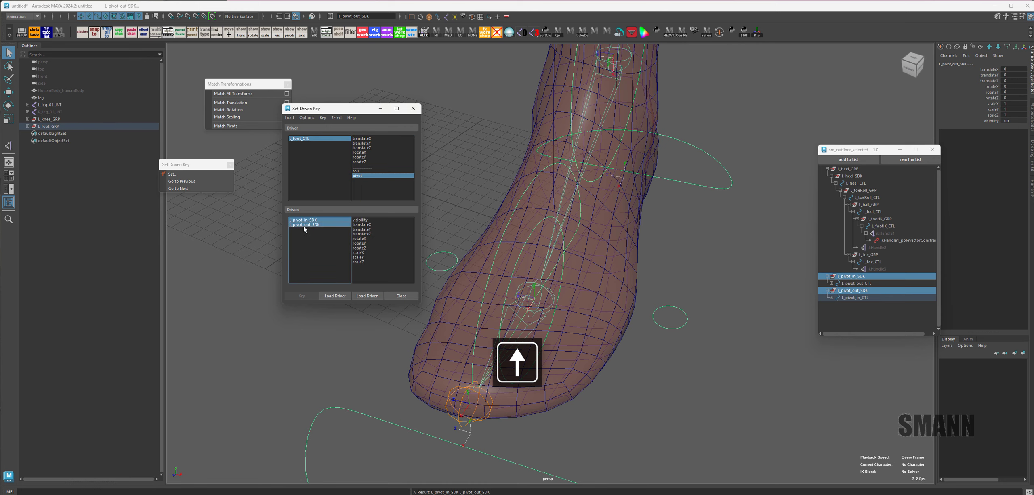
Step: Test-rotate the pivot SDK groups, undo the rotation, and key their rotateZ against L_foot_CTL's pivot in the neutral pose
key("e")
left_click_drag(561, 205, 567, 217)
key("ctrl+z")
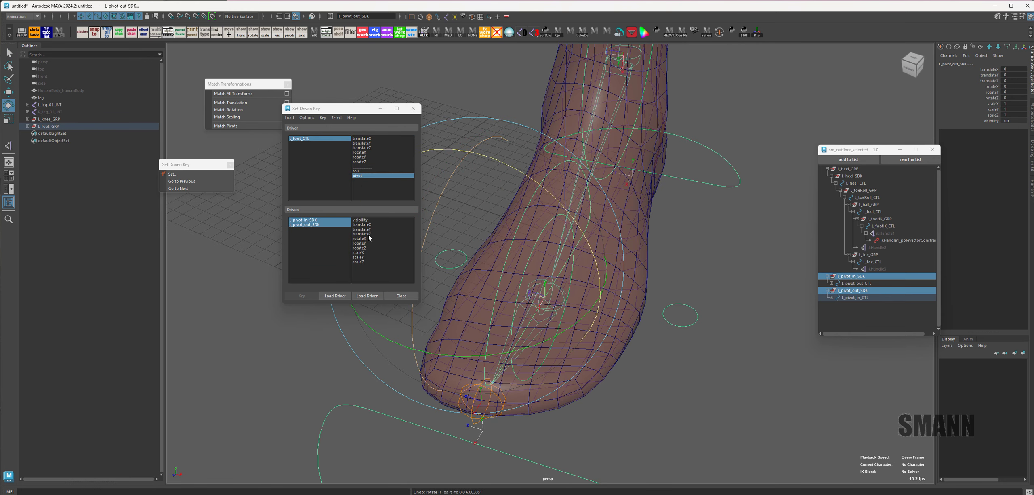
left_click(360, 247)
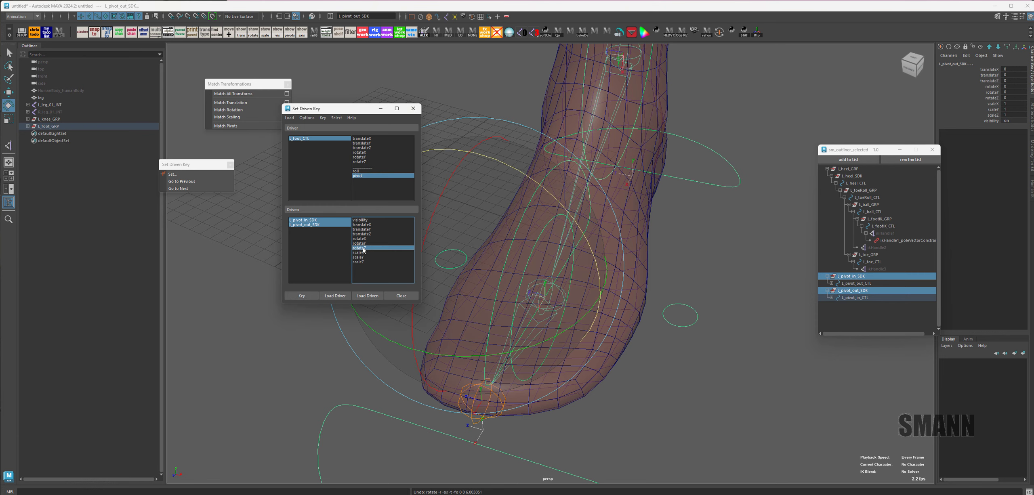
left_click_drag(586, 291, 647, 298, "alt")
left_click(302, 296)
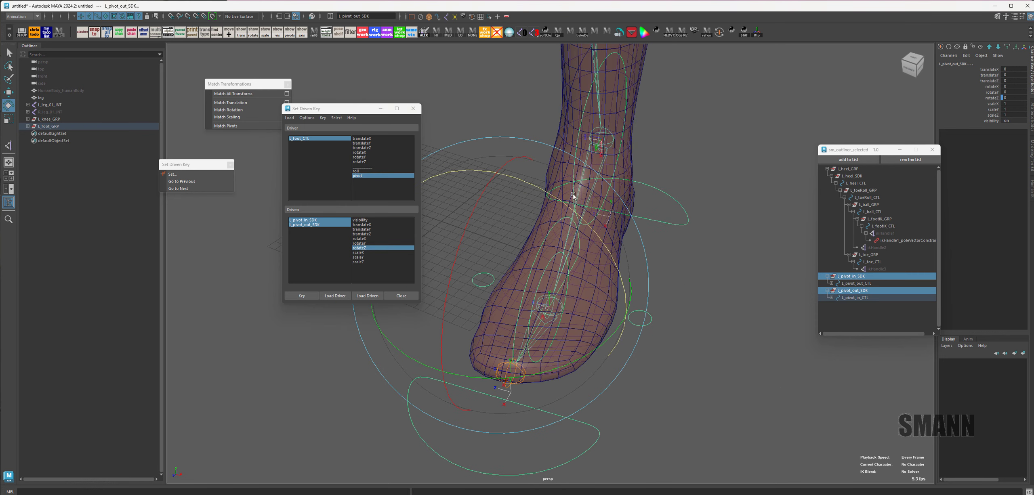
Step: Select L_foot_CTL as the driver and set its pivot attribute to -10
left_click_drag(361, 109, 304, 110)
left_click(772, 140)
left_click_drag(663, 176, 698, 142, "alt")
left_click(253, 140)
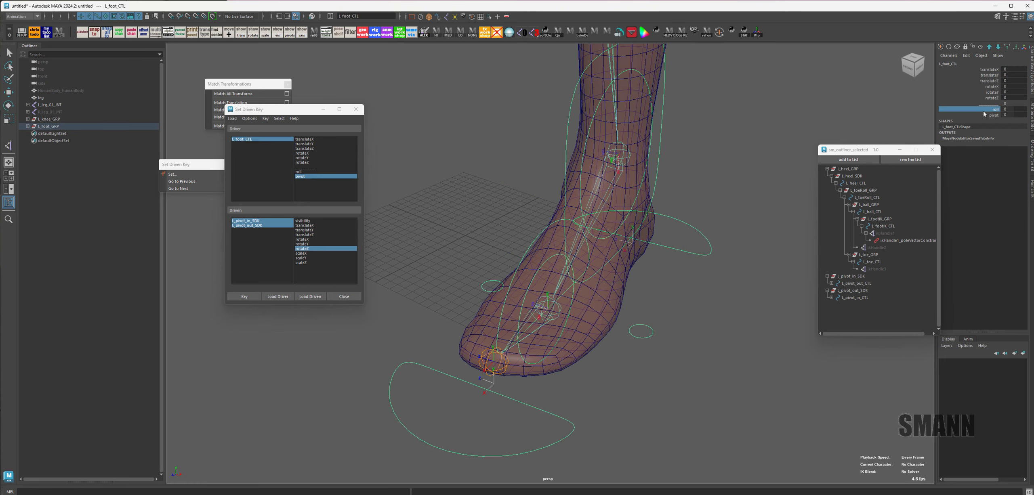
left_click_drag(525, 146, 562, 141, "alt")
middle_click_drag(573, 145, 339, 124)
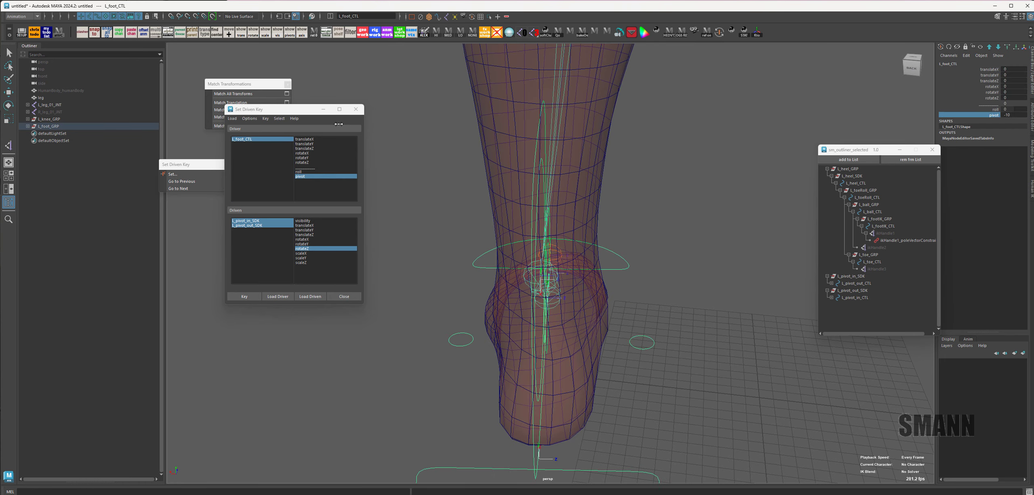
Step: Set rotateZ of L_pivot_out_SDK to 40 and key both pivot SDK groups against the driver pivot
left_click_drag(416, 126, 517, 173, "alt")
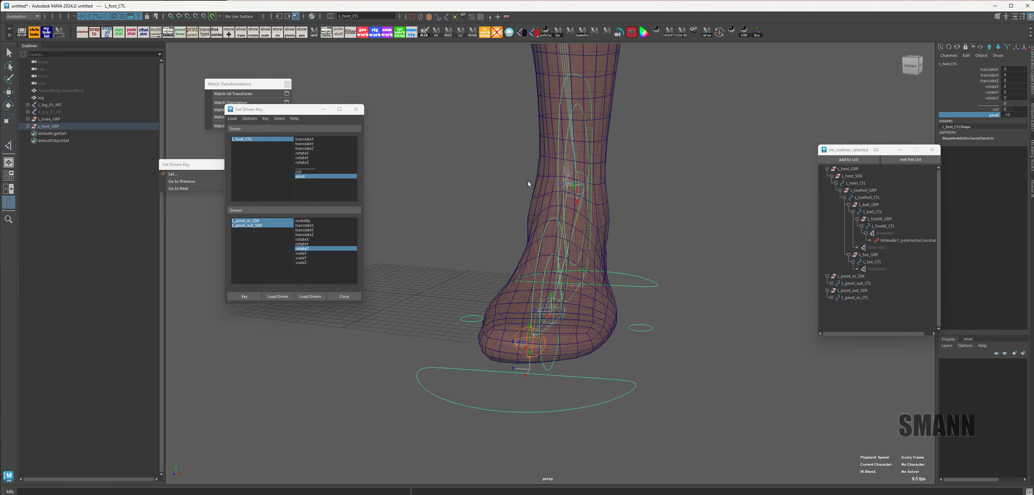
middle_click_drag(528, 183, 580, 181, "alt")
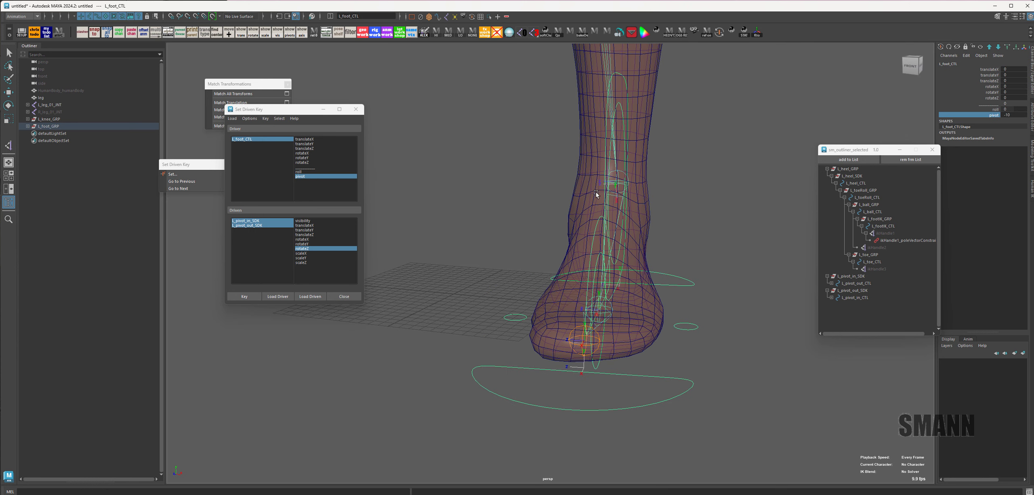
left_click_drag(597, 193, 519, 311, "alt")
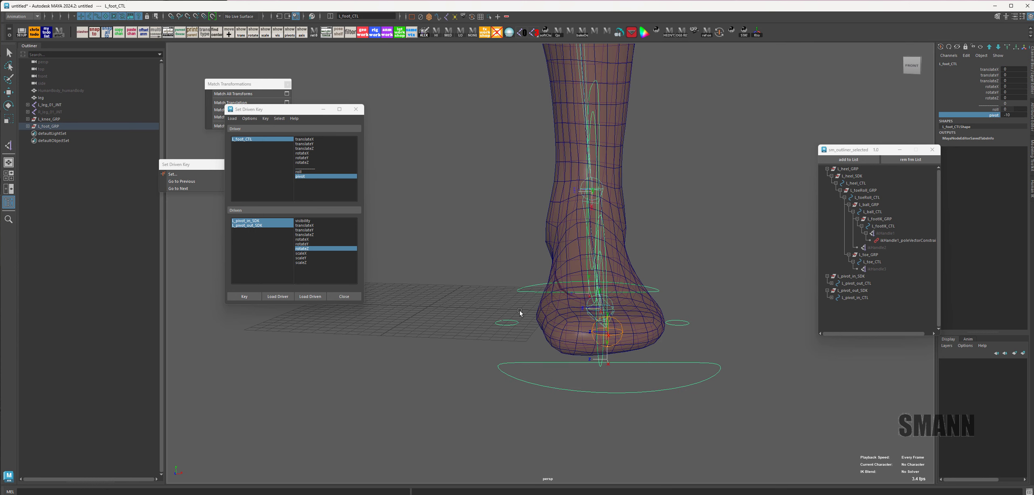
left_click(259, 226)
key("e")
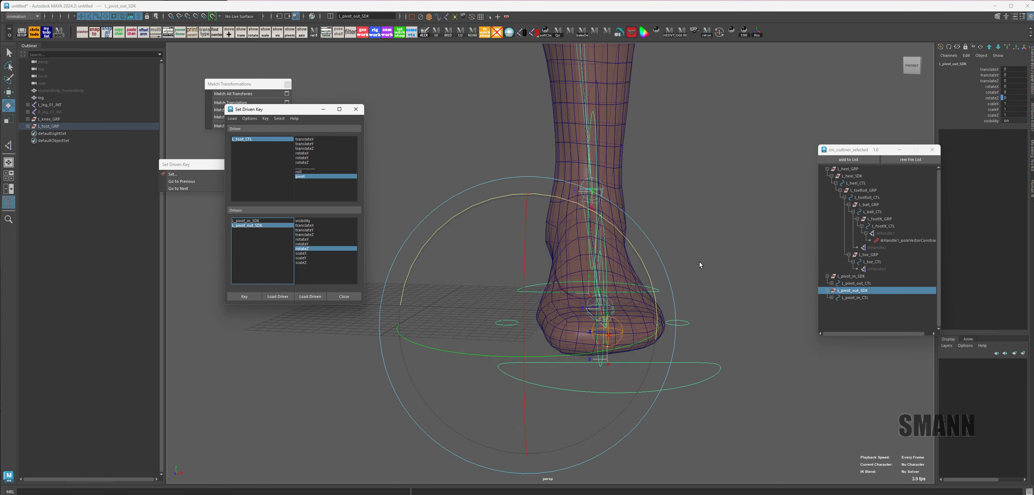
double_click(888, 290)
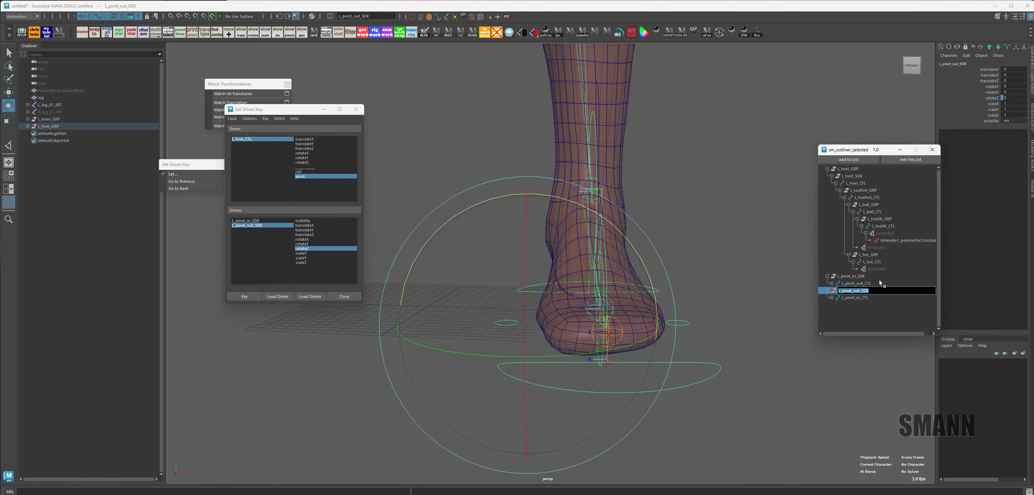
left_click(880, 283)
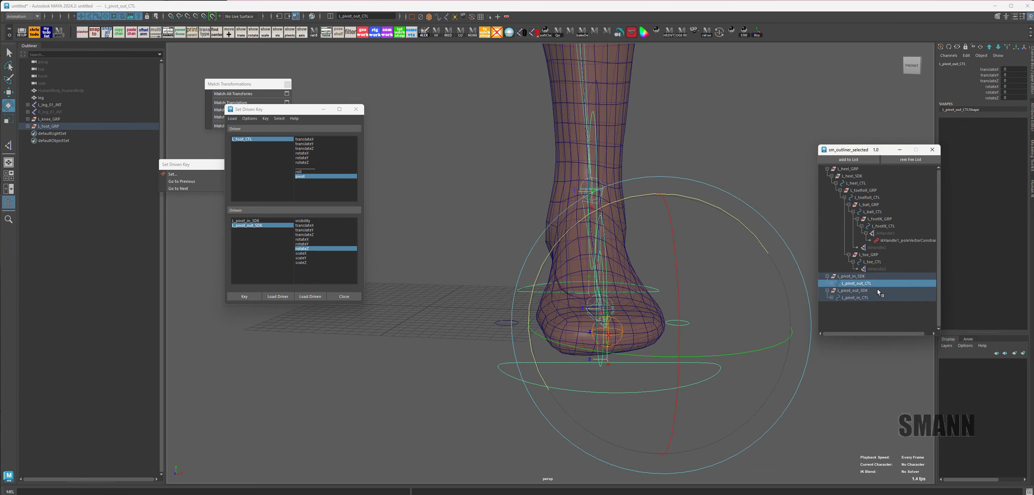
left_click(876, 290)
left_click_drag(628, 240, 548, 211)
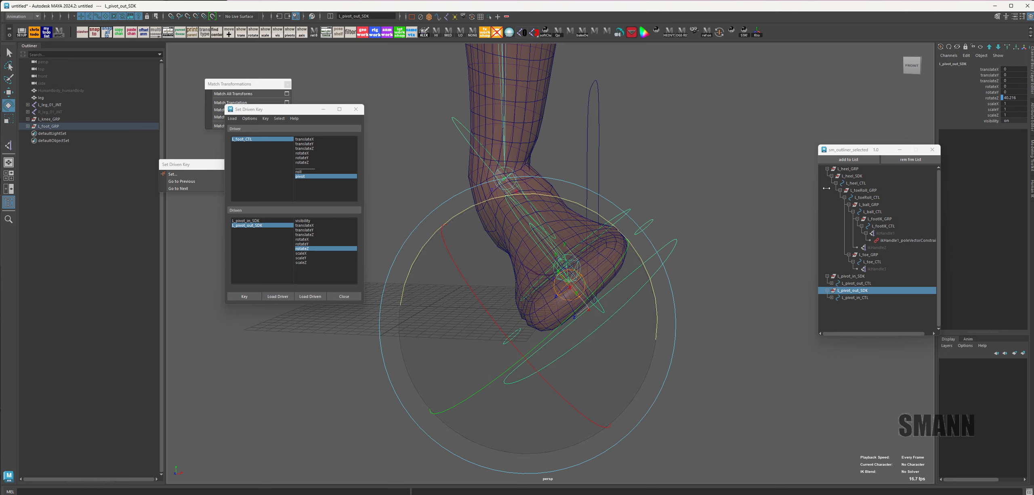
left_click(1013, 98)
type("40")
key("Return")
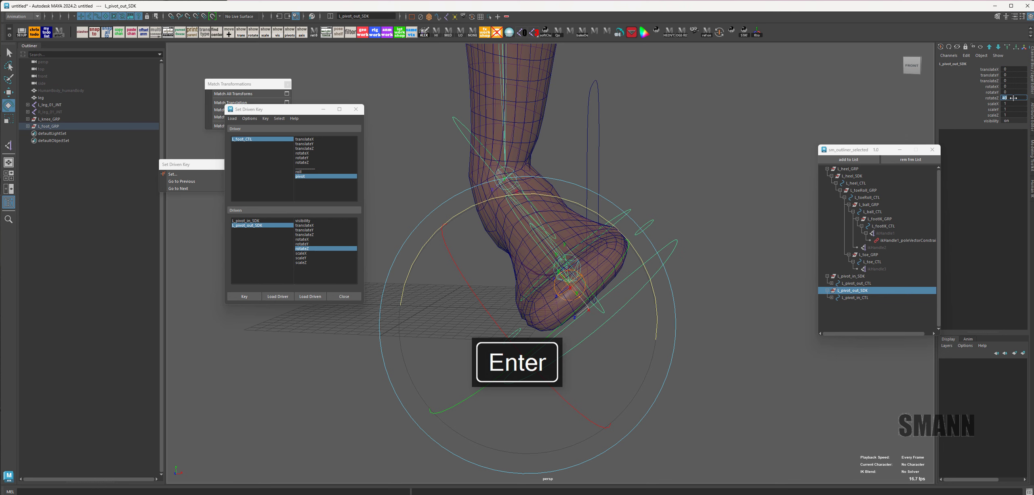
left_click(249, 221, "ctrl")
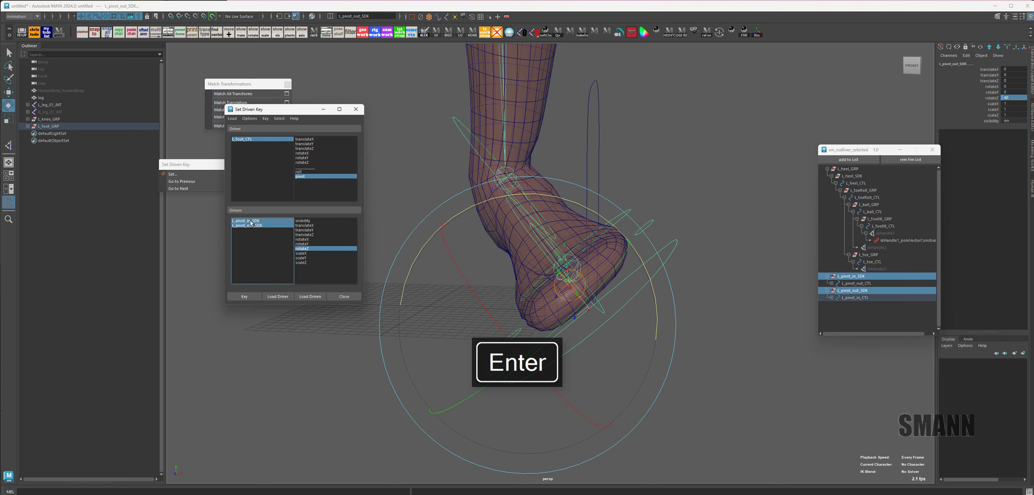
left_click(243, 297)
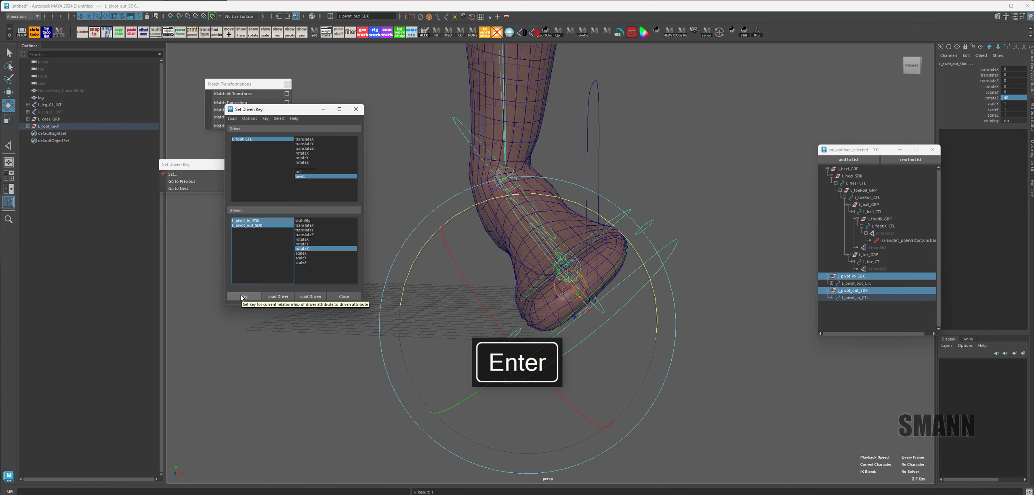
Step: Select L_foot_CTL through the driver list and set its pivot attribute to 10
left_click(655, 136)
left_click(266, 139)
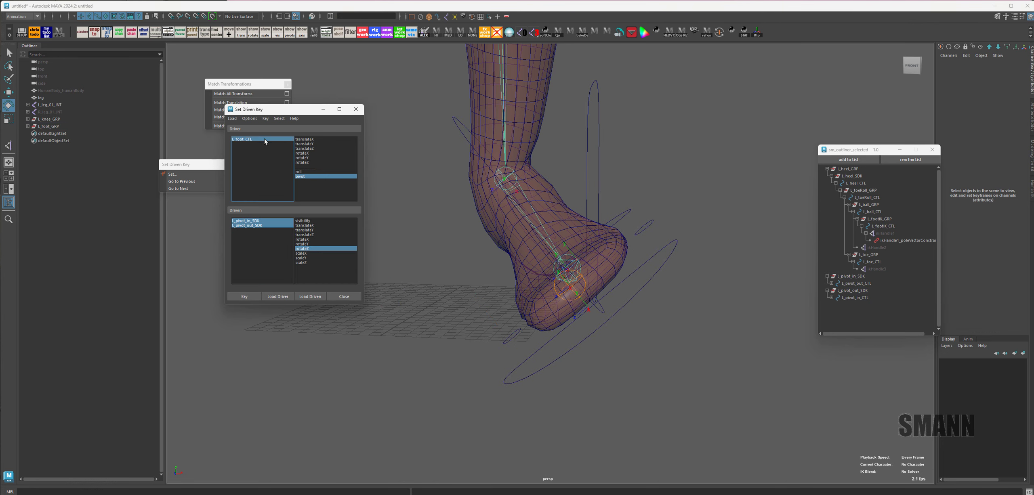
left_click(990, 115)
middle_click_drag(681, 114, 722, 120)
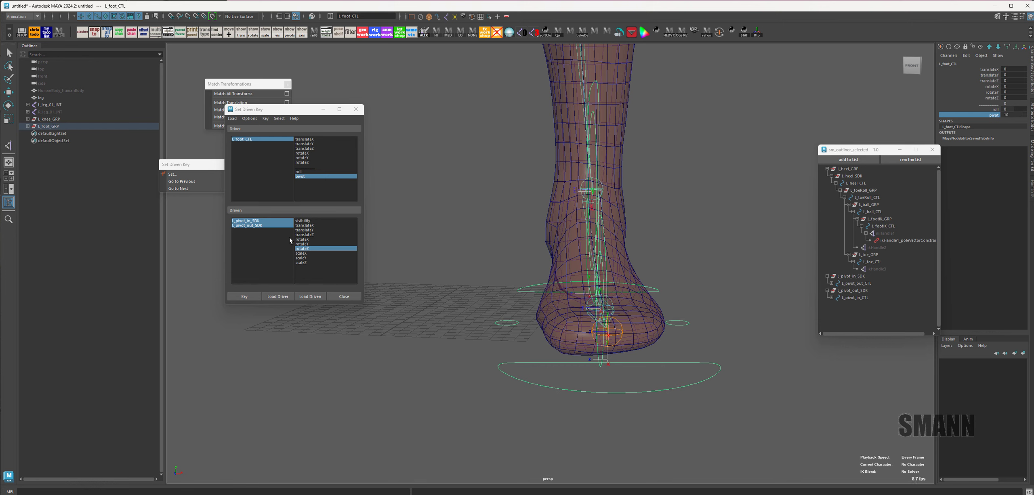
Step: Set rotateZ of L_pivot_in_SDK to -40 and key both pivot SDK groups against the driver pivot
left_click(257, 226)
left_click(257, 221)
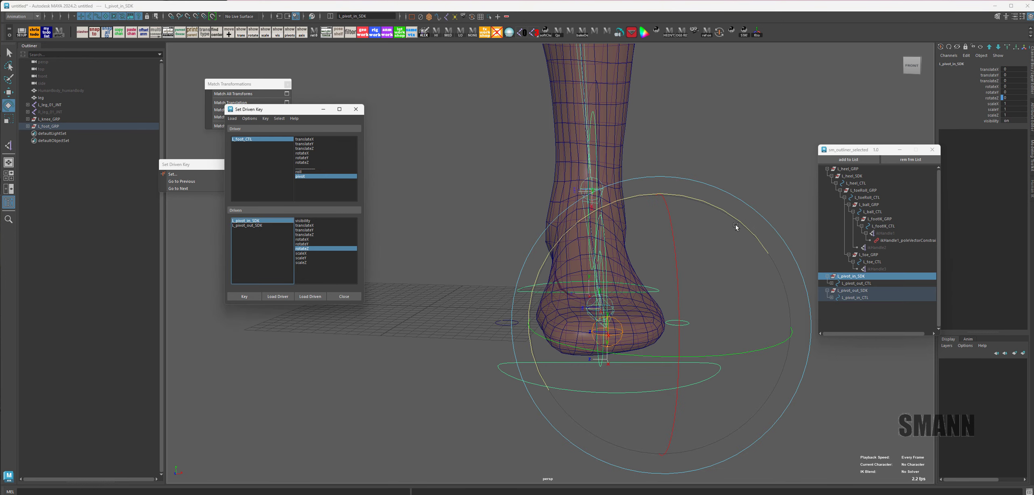
left_click_drag(738, 225, 829, 206)
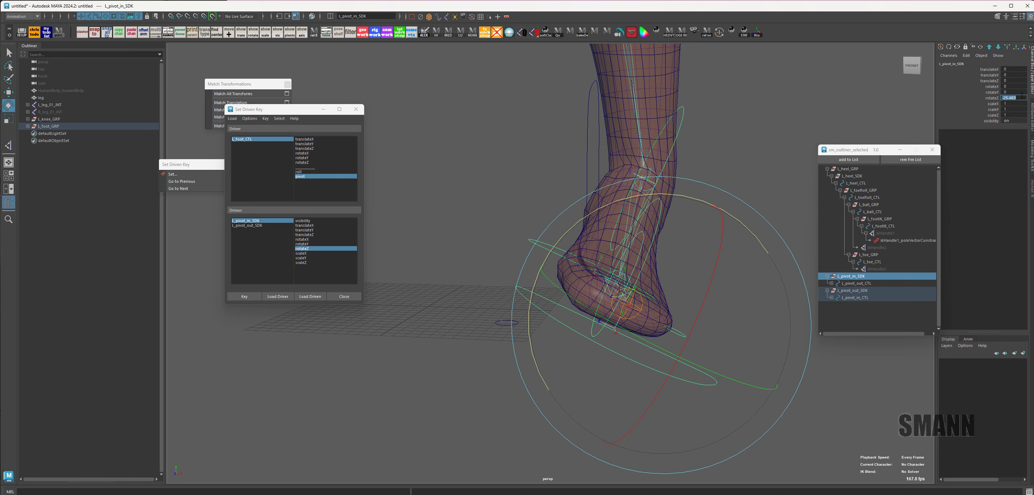
type("40")
key("Return")
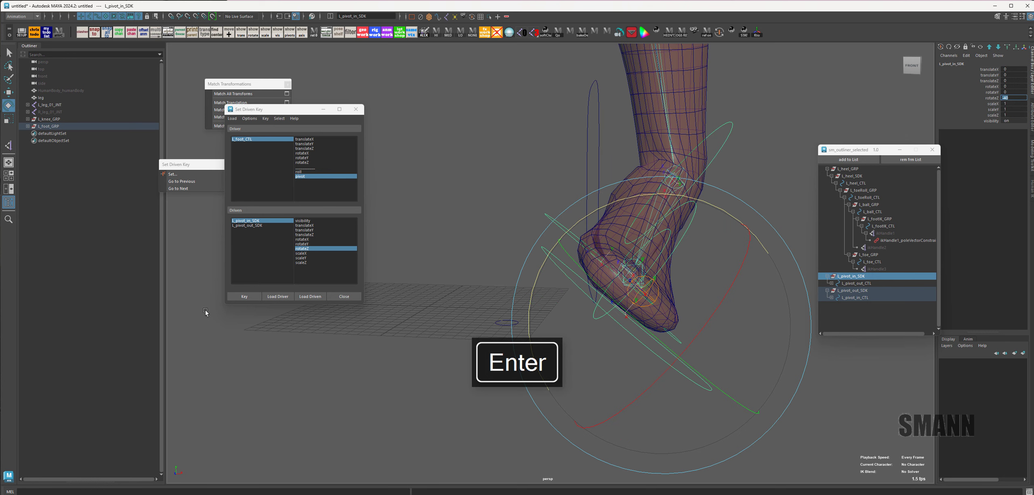
left_click(248, 226, "shift")
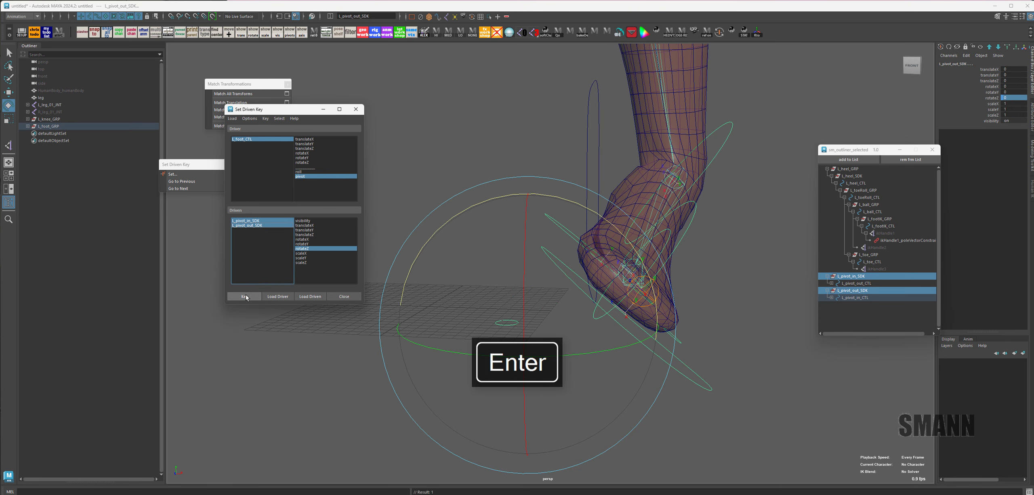
Step: Select L_foot_CTL and reset its pivot attribute to 0
left_click(254, 139)
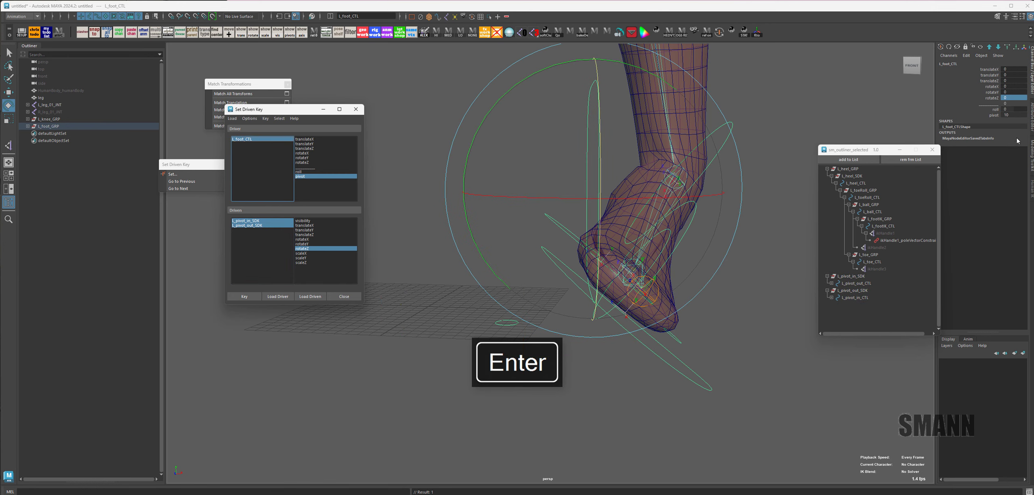
double_click(1013, 115)
type("0")
key("Return")
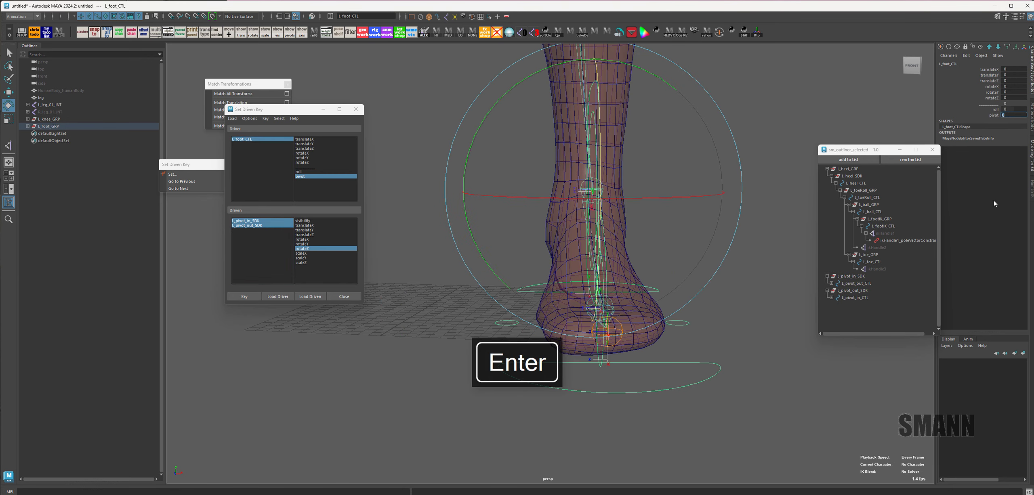
Step: Scrub the pivot attribute of L_foot_CTL to test the foot's side roll, and return it to 0
left_click(989, 115)
middle_click_drag(658, 210, 619, 227)
left_click(1007, 114)
type("0")
key("Return")
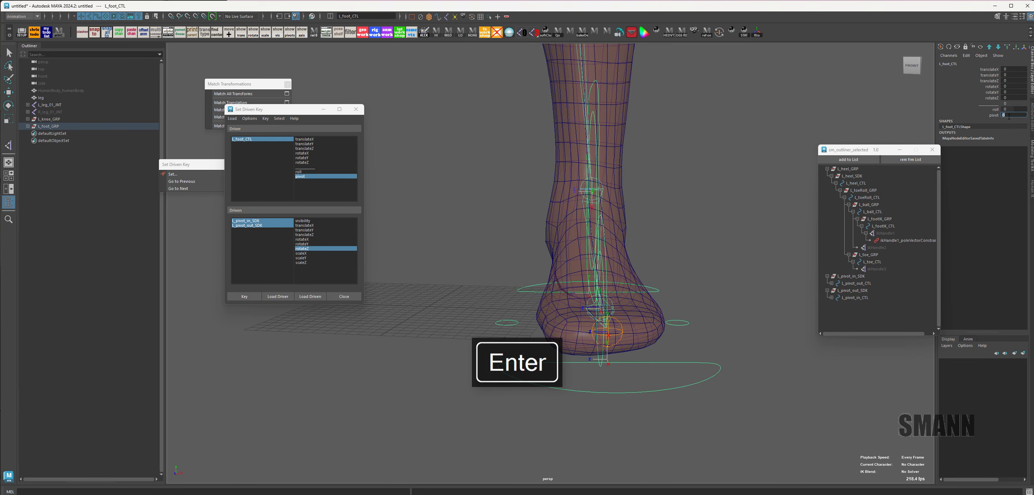
Step: Rename the SDK group above L_pivot_out_CTL as L_pivot_out_SDK
double_click(893, 278)
key("Left")
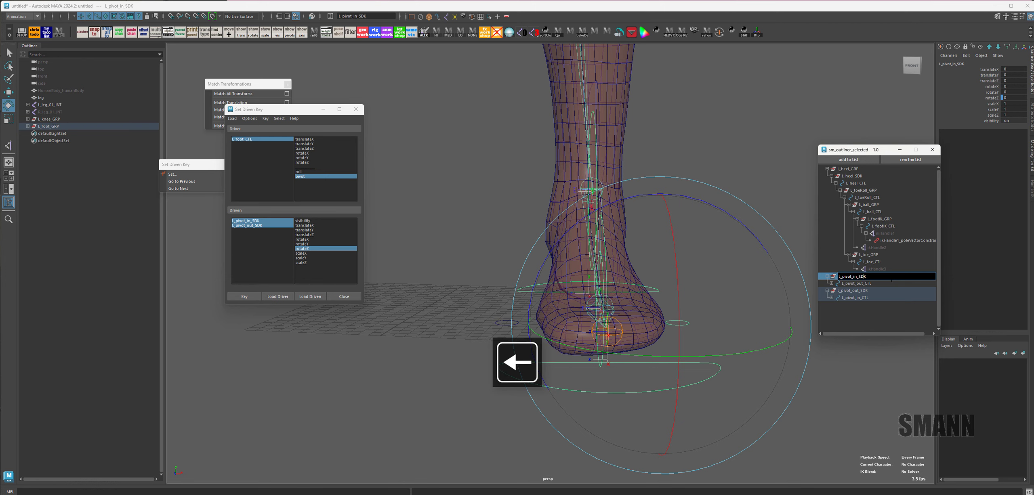
key("BackSpace")
key("BackSpace")
type("out")
key("Return")
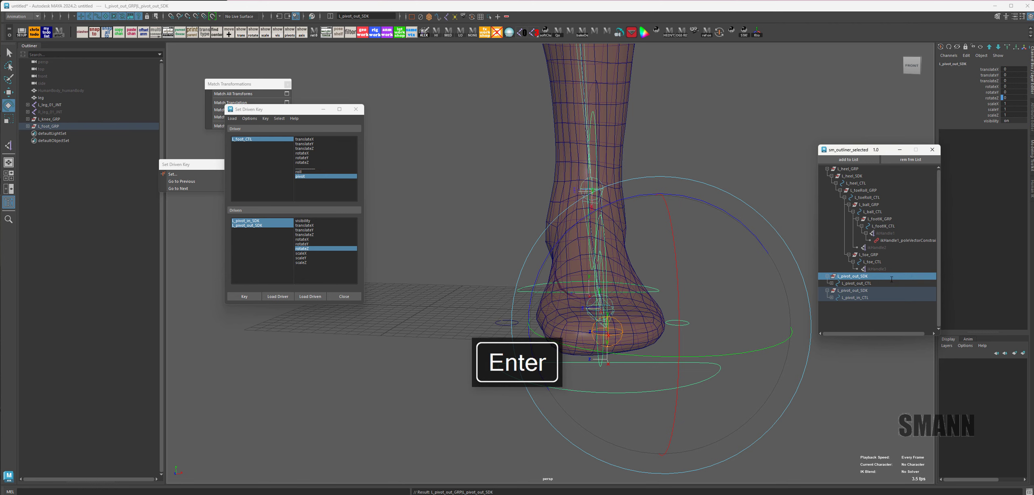
Step: Rename the SDK group above L_pivot_in_CTL as L_pivot_in_SDK
double_click(865, 289)
key("Right")
key("Left")
key("Left")
key("Left")
key("Left")
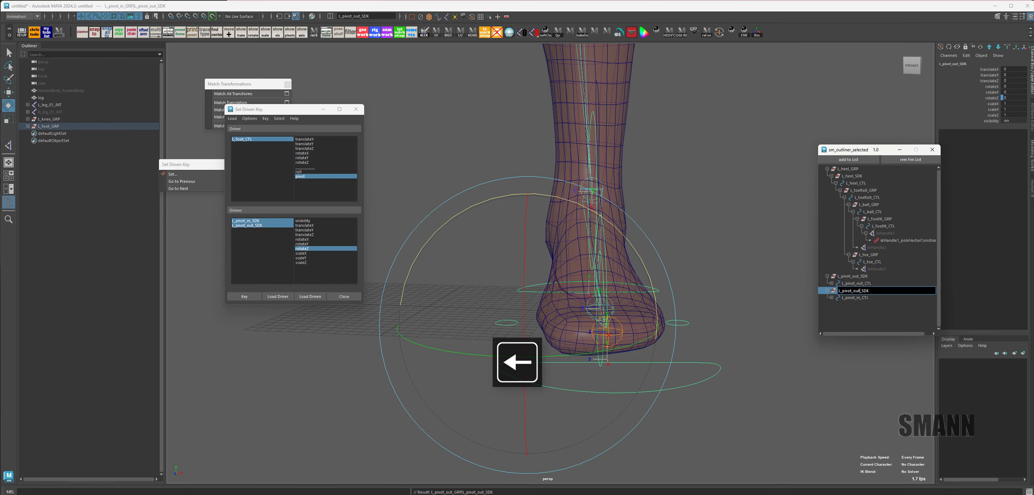
key("BackSpace")
key("BackSpace")
type("in")
key("Return")
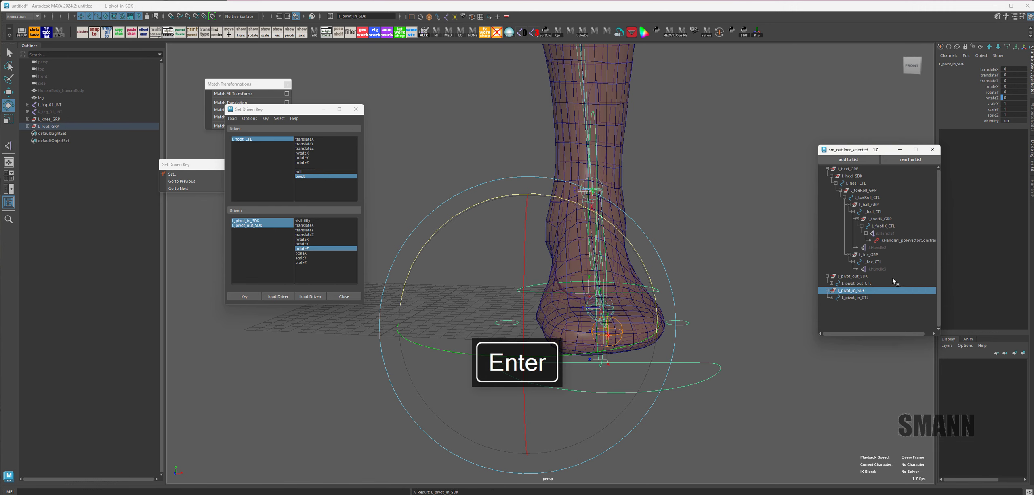
Step: Close the Set Driven Key editor, the custom outliner and the detached Match Transformations and Set Driven Key menus
left_click(356, 110)
left_click(287, 84)
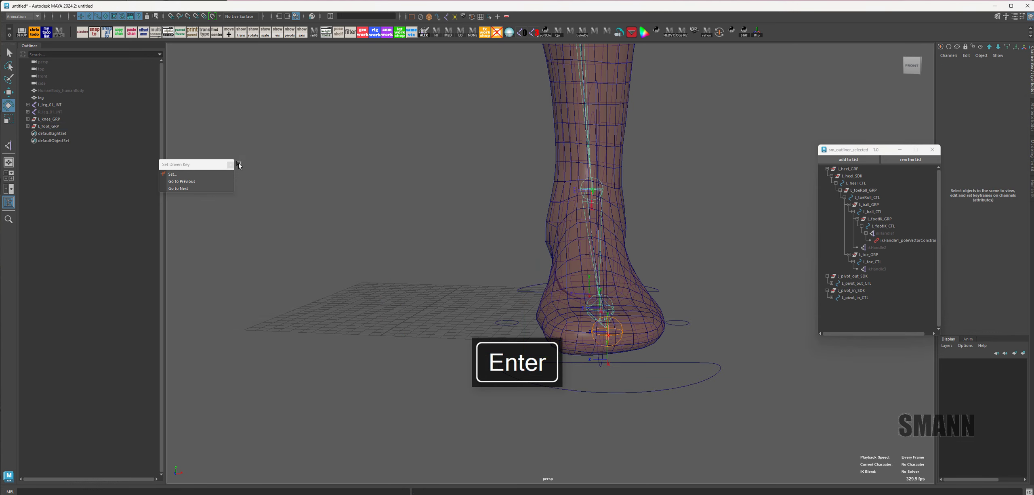
left_click(926, 150)
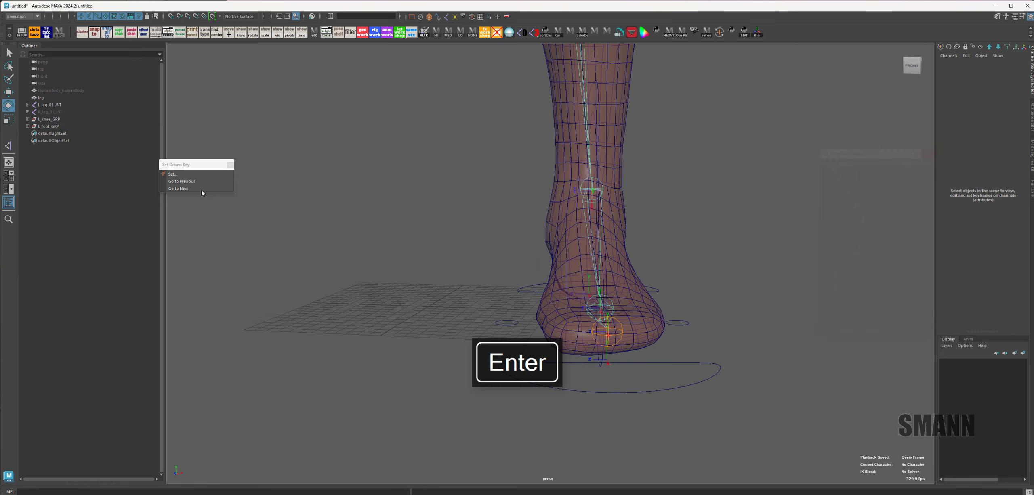
left_click(230, 164)
Step: Try moving the heel control in a side view of the leg, and undo the move
left_click_drag(310, 164, 785, 233, "alt")
right_click_drag(785, 232, 627, 230, "alt")
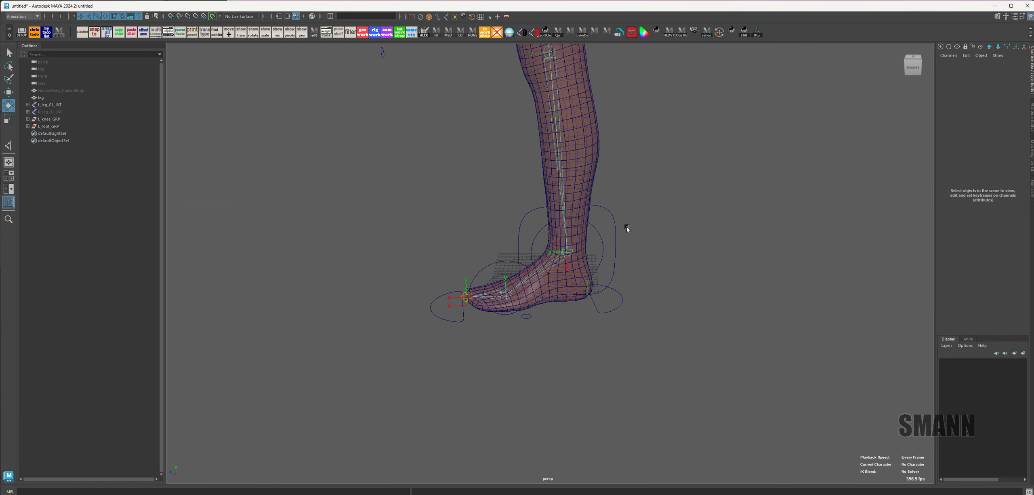
left_click(618, 308)
key("w")
left_click_drag(609, 318, 628, 314, "alt")
middle_click_drag(646, 321, 631, 305)
key("ctrl+z")
Step: Try rotating the toe and ball controls of the foot with the Rotate tool from the side view
key("e")
left_click(716, 198)
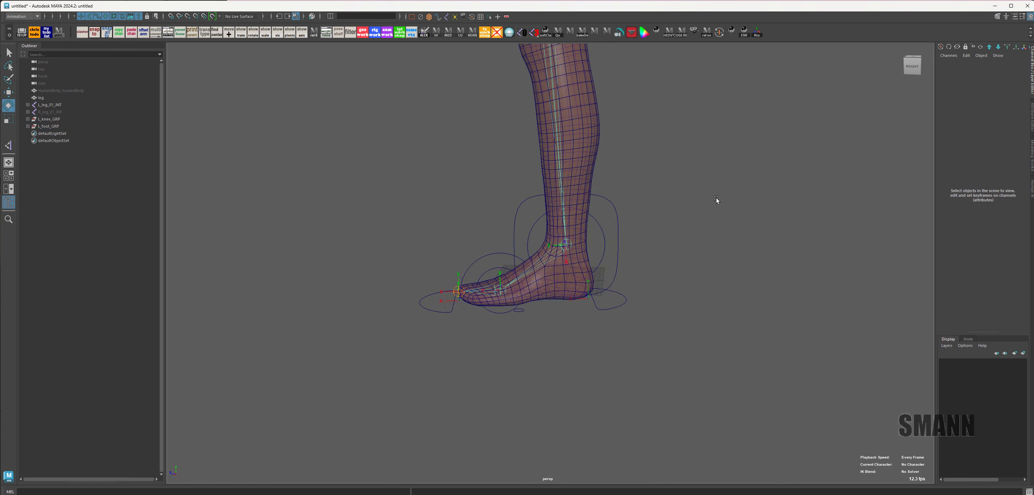
left_click_drag(631, 323, 633, 325)
left_click(742, 343)
left_click_drag(421, 310, 437, 292)
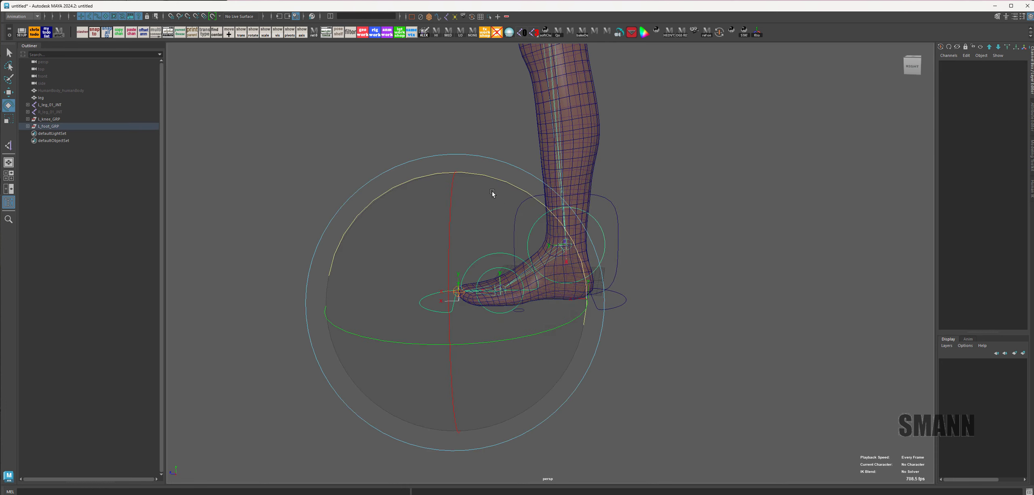
left_click(738, 228)
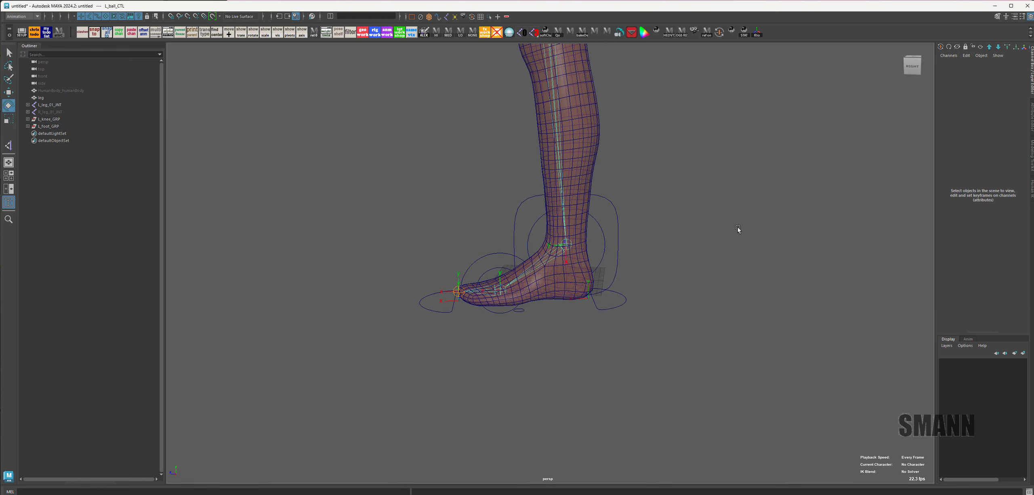
Step: Try out the roll attribute on L_foot_CTL and undo the change
left_click(621, 214)
left_click_drag(989, 109, 989, 104)
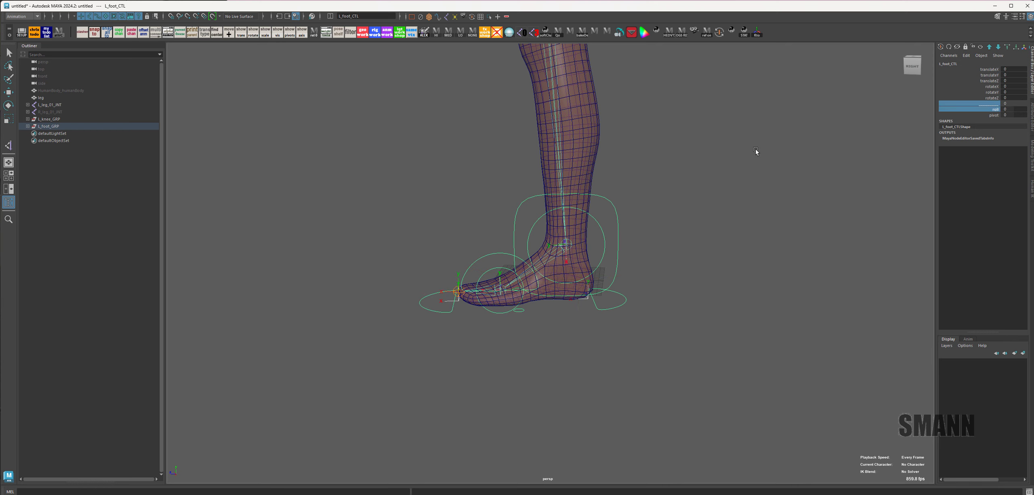
left_click(970, 110)
middle_click_drag(697, 126, 687, 147)
key("ctrl+z")
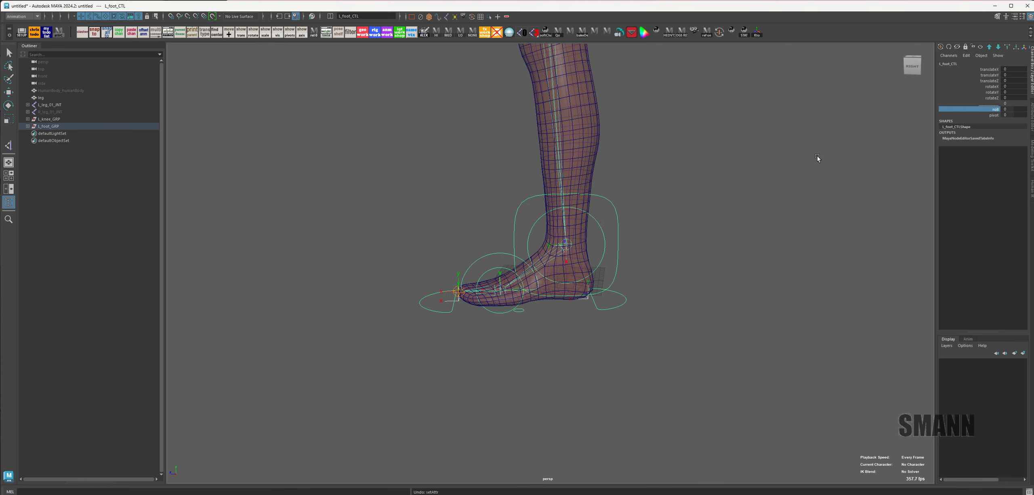
Step: Try rotating the side pivot controls beside the foot from a front view, and undo the rotation
left_click_drag(706, 222, 778, 248, "alt")
left_click(711, 298)
scroll(623, 327, "up", 2)
left_click(600, 316)
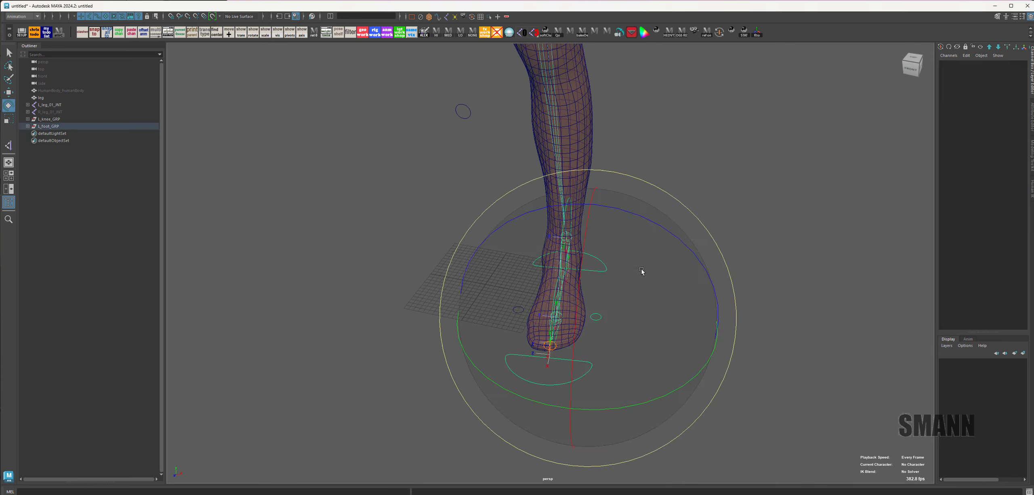
left_click(538, 316)
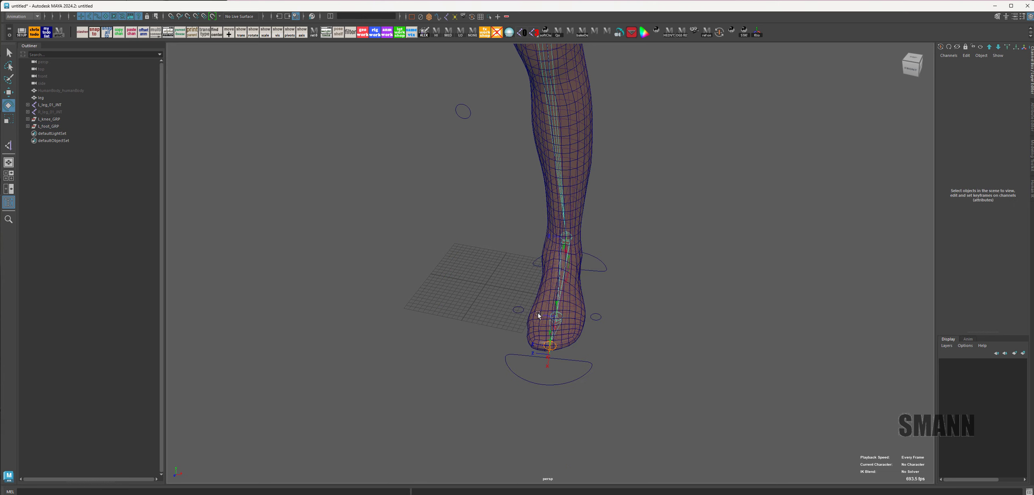
left_click(579, 279)
mouse_move(618, 242)
left_mouse_down()
mouse_move(612, 254)
mouse_move(616, 226)
left_mouse_up()
key("ctrl+z")
left_click(791, 249)
Step: Try the pivot attribute of L_foot_CTL in both directions, between -10 and 10, and reset it to 0
left_click(695, 228)
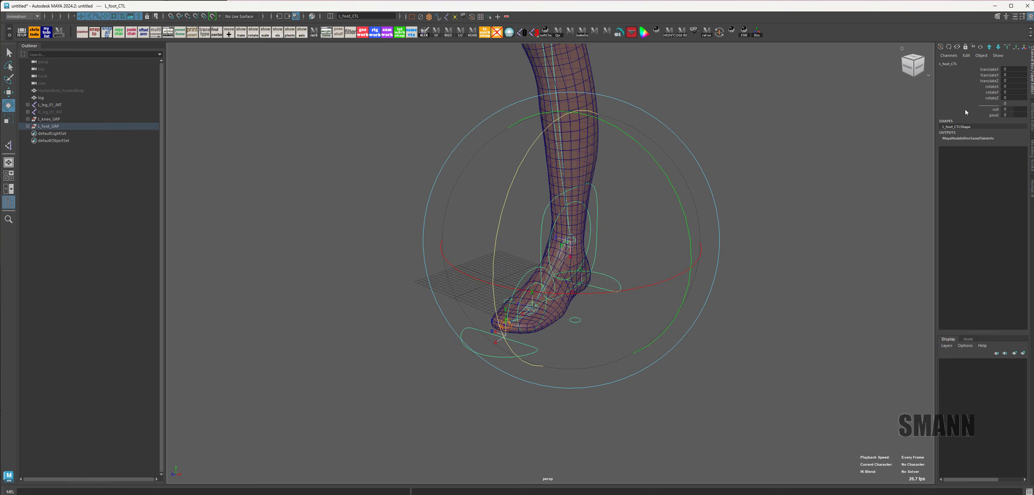
left_click(991, 115)
left_click_drag(663, 163, 704, 167, "alt")
middle_click_drag(704, 166, 668, 183)
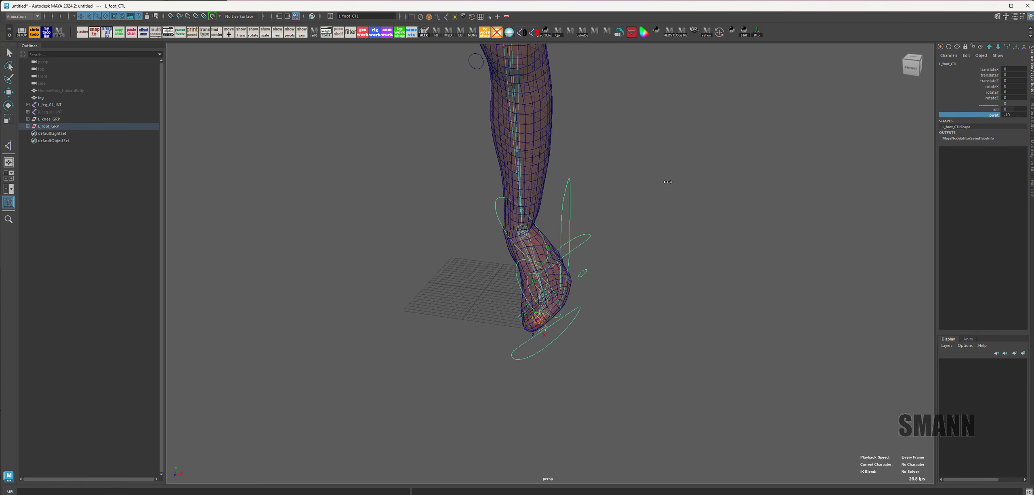
key("ctrl+z")
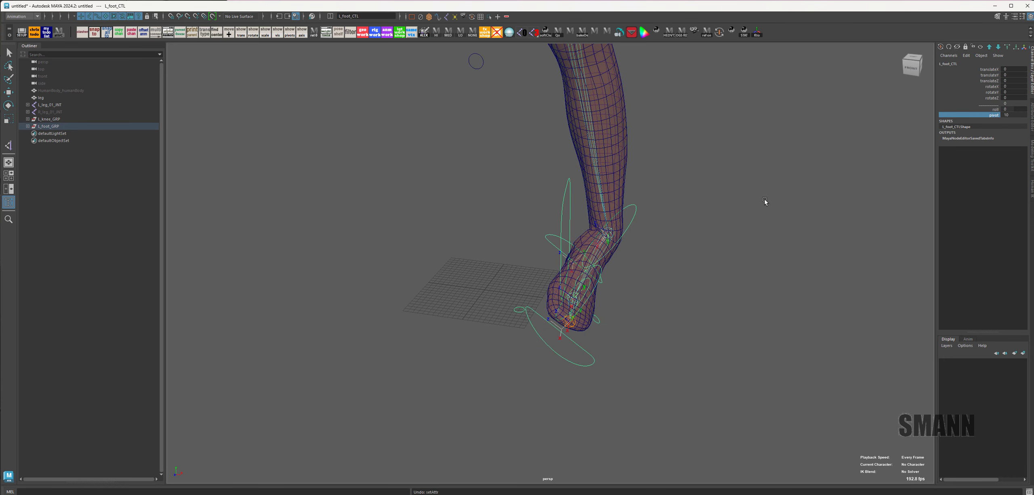
middle_click_drag(778, 215, 754, 213)
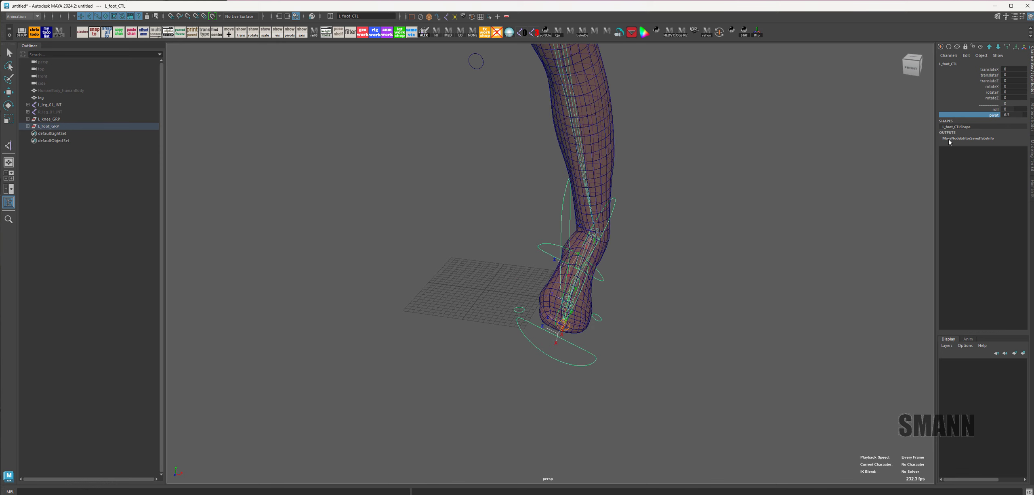
left_click(1005, 116)
type("0")
key("Return")
left_click(703, 198)
left_click_drag(704, 198, 612, 197, "alt")
middle_click_drag(670, 198, 705, 276, "alt")
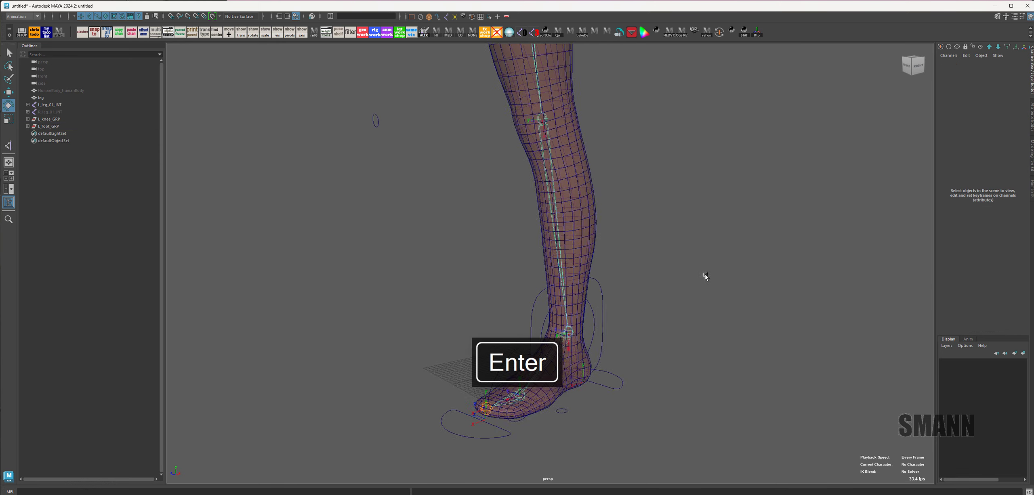
left_click_drag(706, 277, 622, 310, "alt")
left_click_drag(625, 344, 602, 341, "alt")
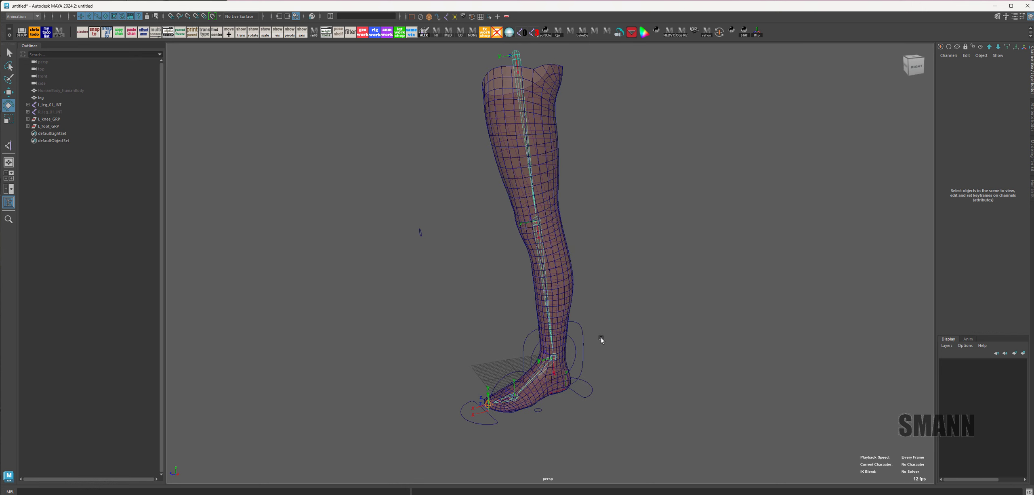